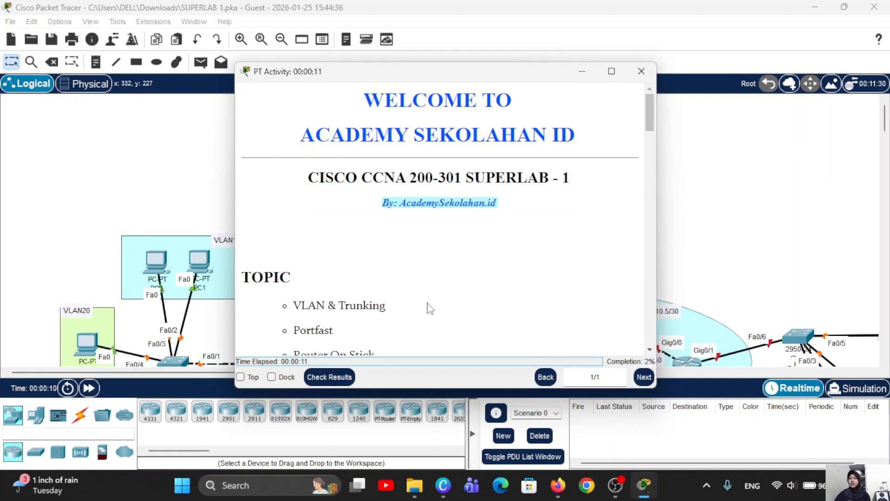
Step: Dock the activity instructions beside the network topology and view the lab's topic list
click(272, 377)
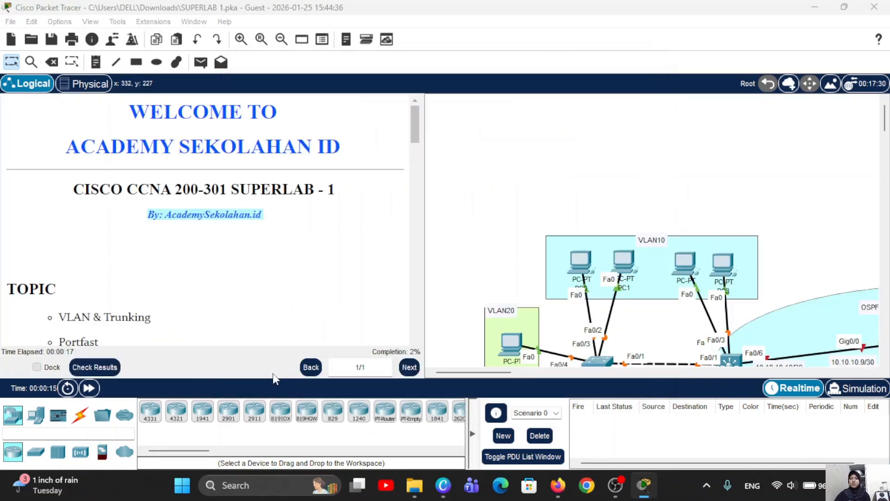
scroll(317, 307, down, 2)
scroll(317, 307, down, 1)
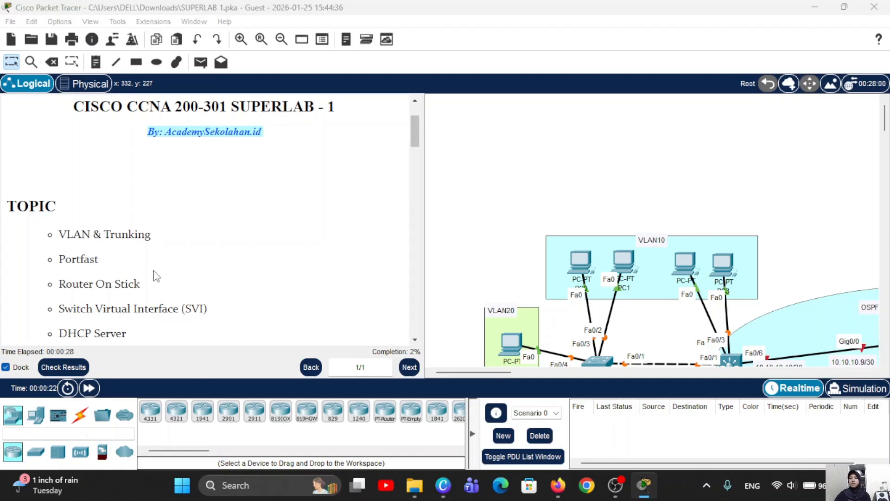
Step: Read the Part 1 - Basic Configuration instructions and skim the Part 2 tasks for MLS2 and SW4
scroll(153, 274, down, 10)
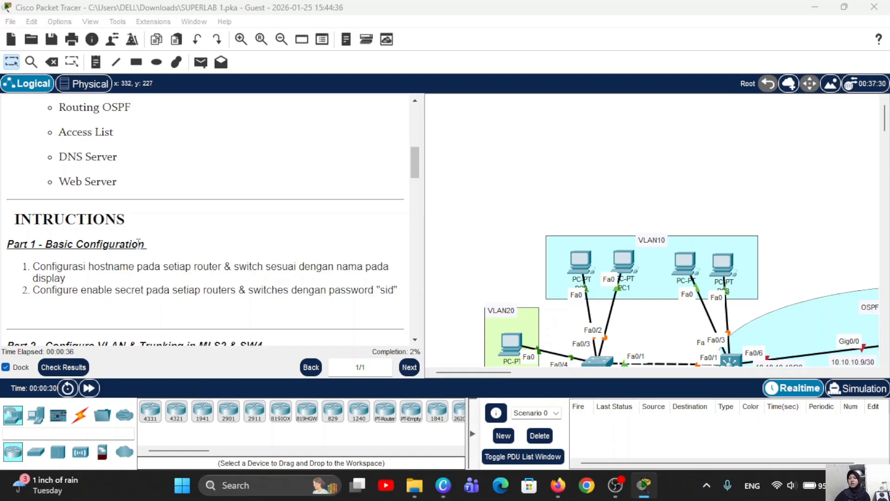
scroll(139, 244, down, 2)
scroll(138, 244, up, 2)
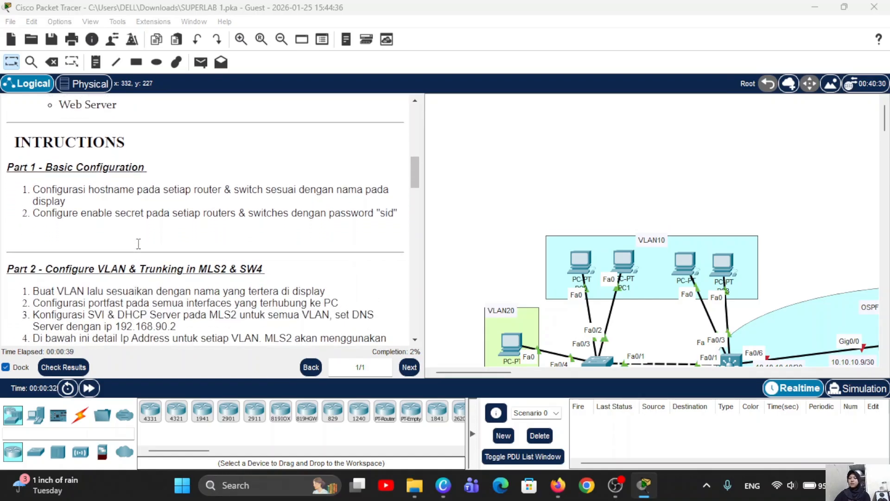
scroll(138, 244, down, 4)
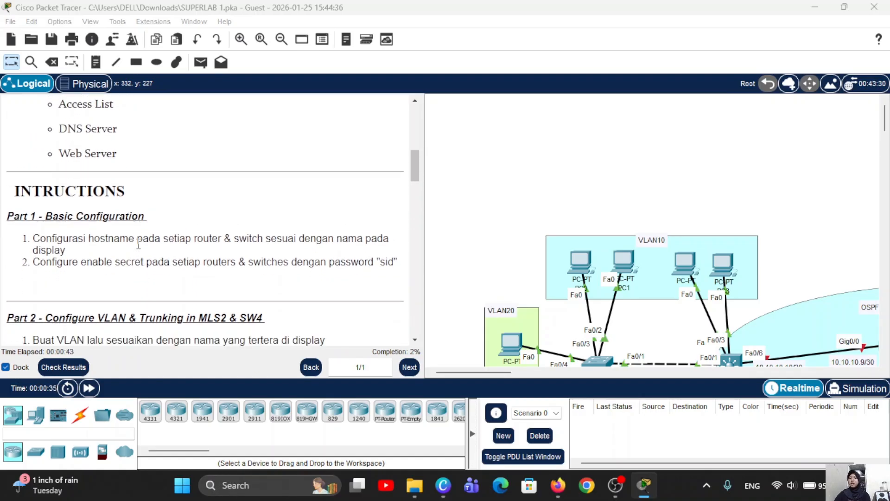
scroll(138, 244, down, 1)
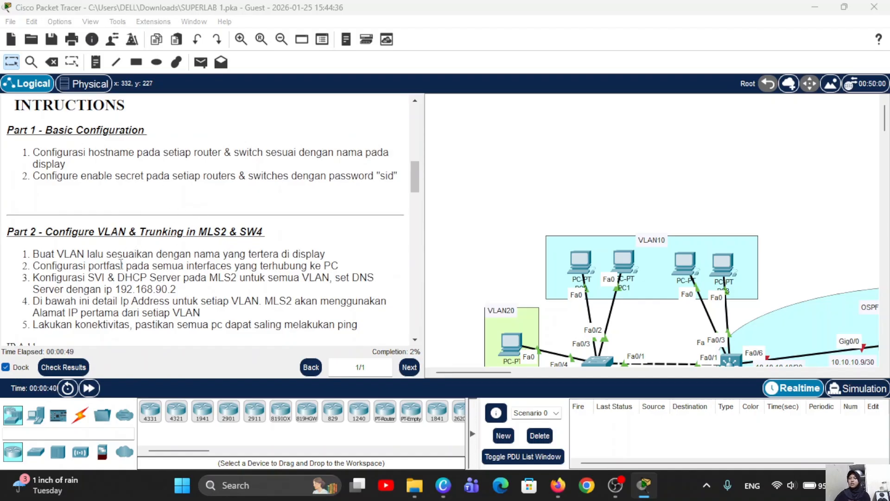
scroll(147, 228, up, 4)
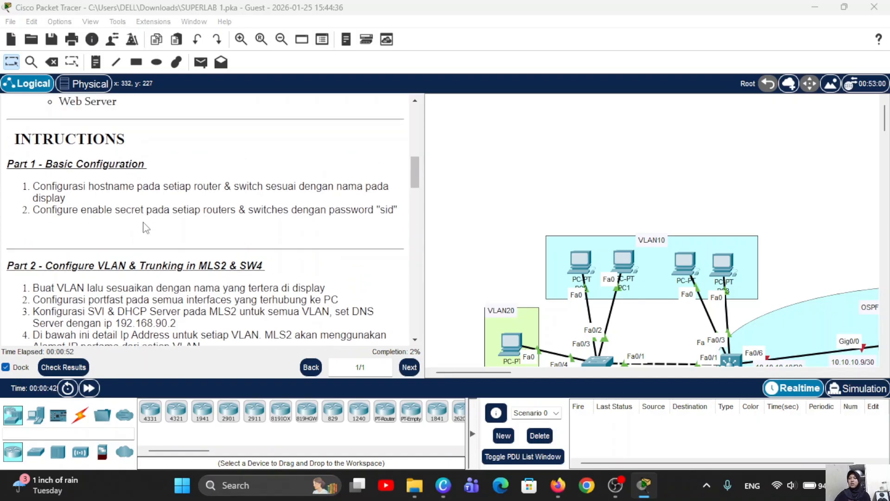
drag(6, 176, 159, 178)
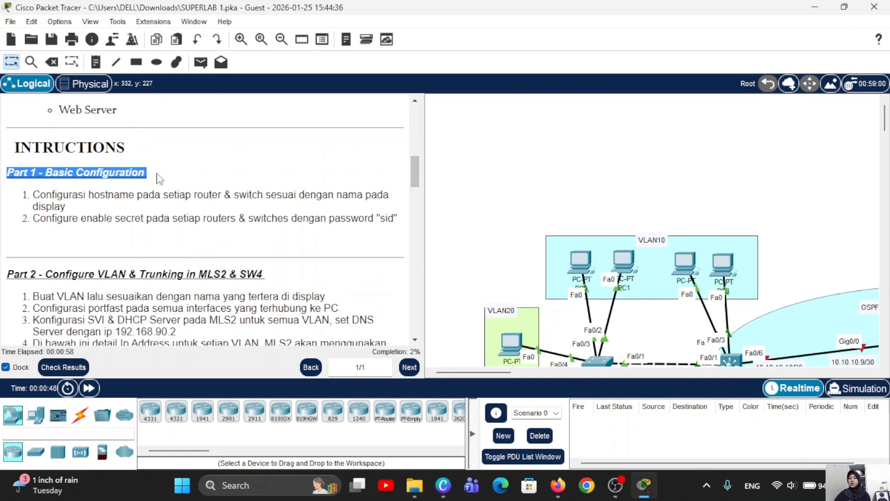
click(160, 178)
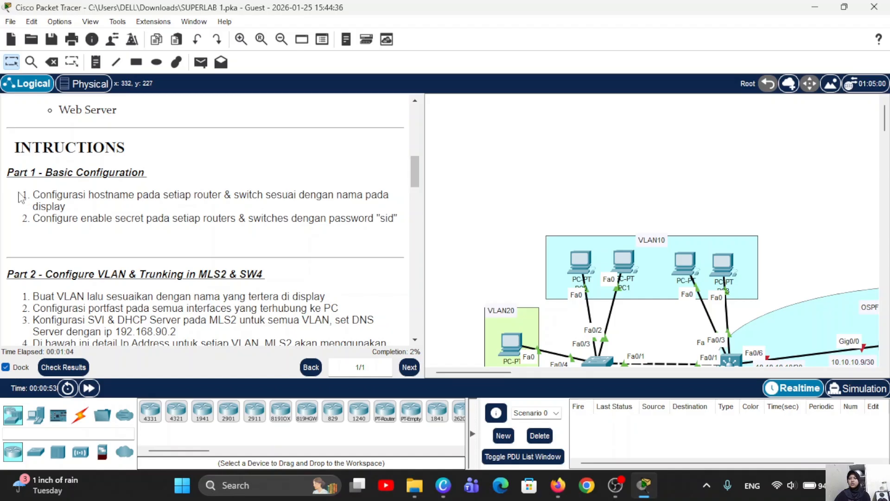
drag(23, 195, 191, 234)
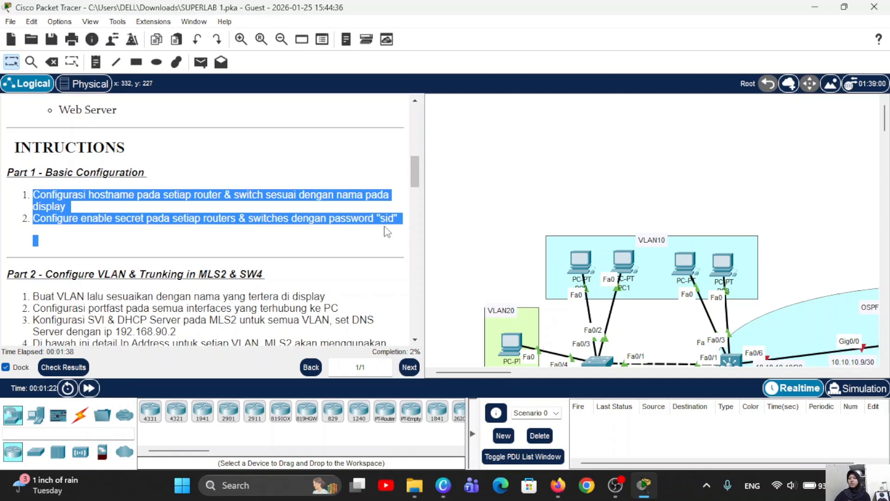
Step: Open switch SW4 in the topology and start a session in its command line
click(461, 195)
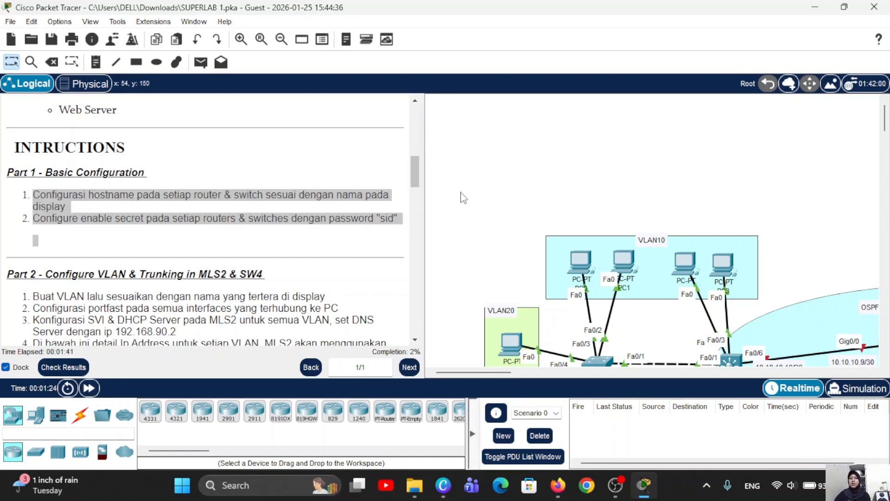
scroll(487, 246, down, 3)
scroll(487, 246, down, 4)
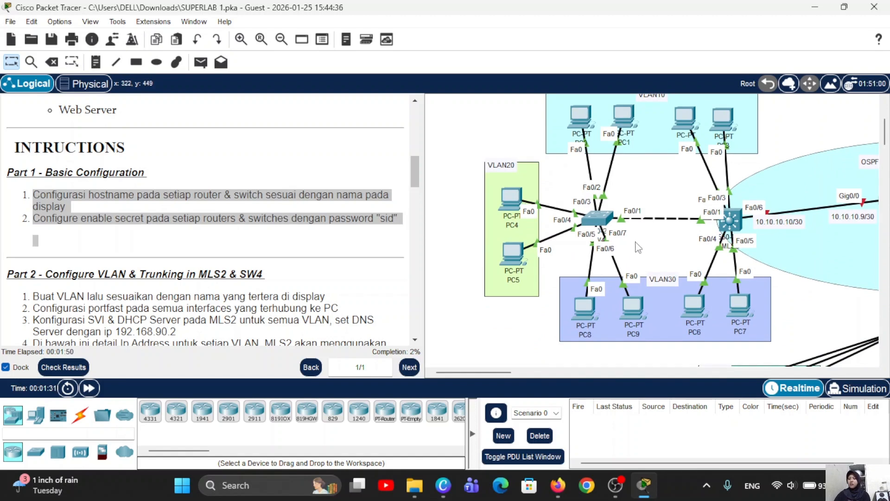
click(599, 228)
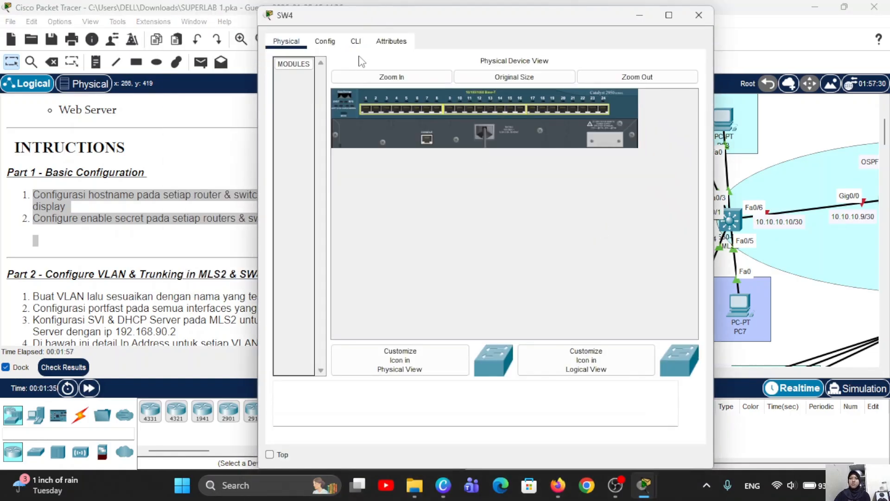
click(356, 41)
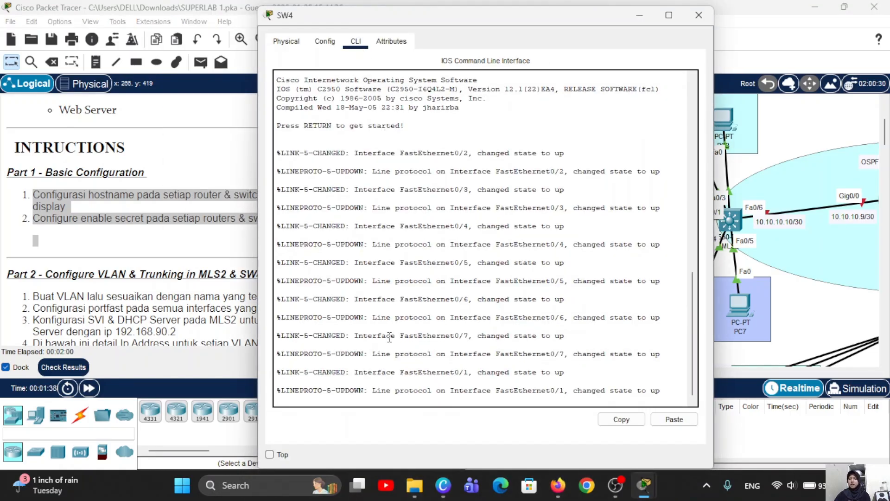
key(Return)
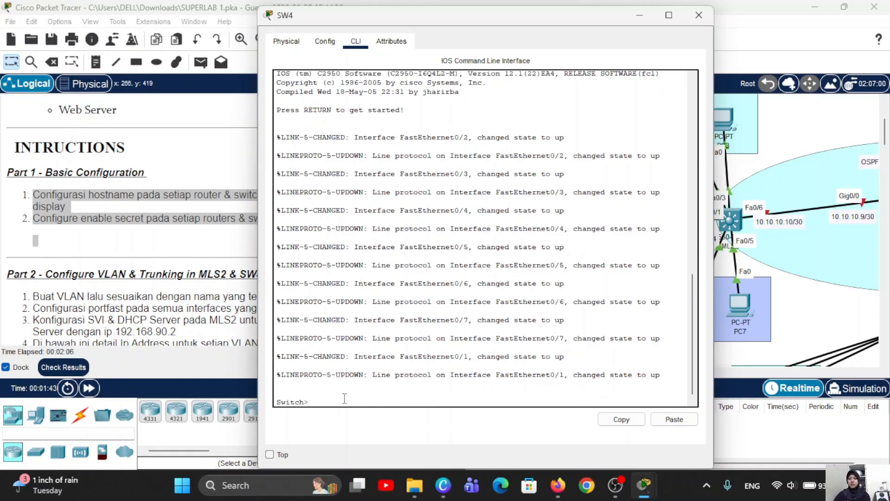
Step: Enter global configuration mode on the switch and set its hostname to SW4
text(en)
key(Return)
text(con)
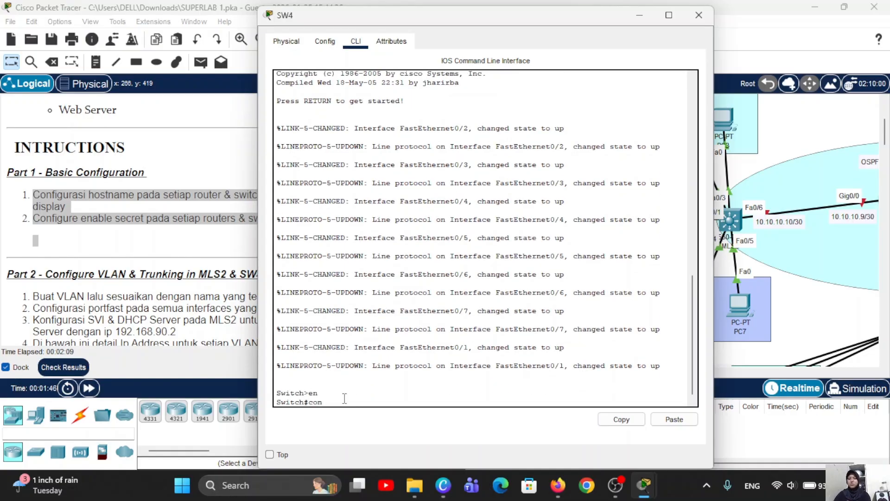
text(f t)
key(Return)
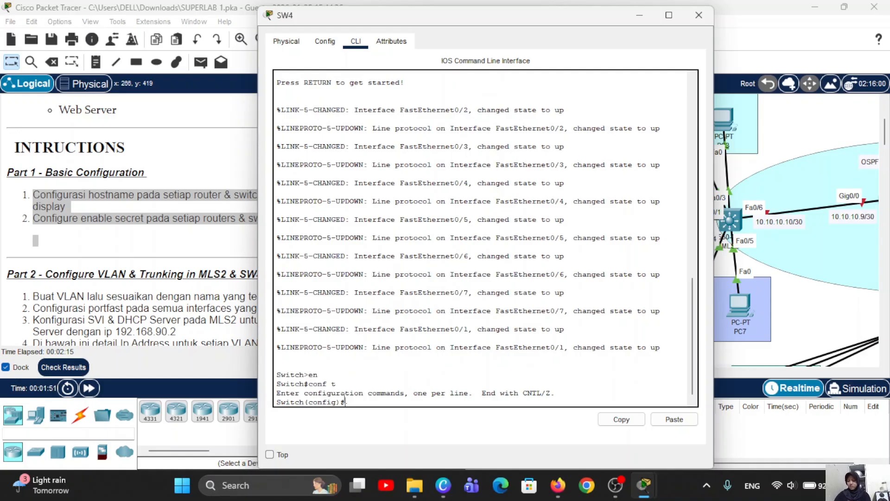
text(host SW4)
key(Return)
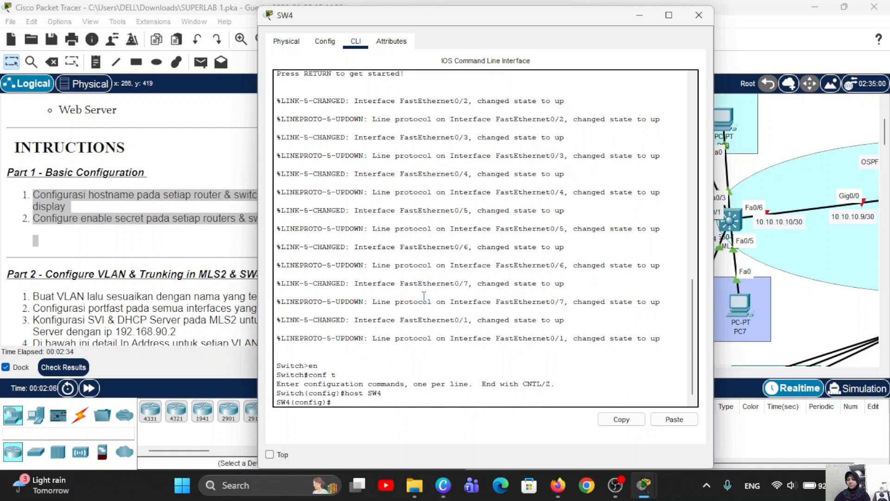
Step: Set the enable secret on SW4 to the password given in the instructions, using the shortened ena sec command
text(enable)
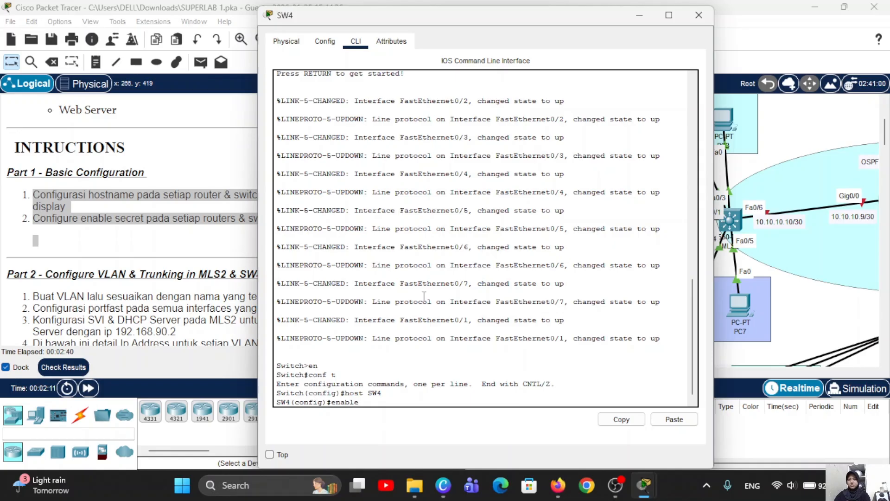
text( sec)
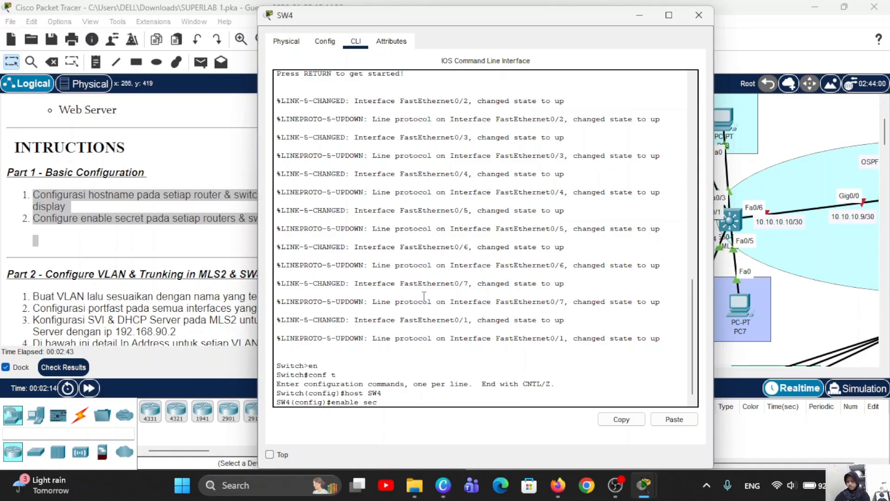
text( sid)
key(Left)
key(Left)
key(Left)
key(Left)
key(Left)
key(BackSpace)
key(BackSpace)
key(BackSpace)
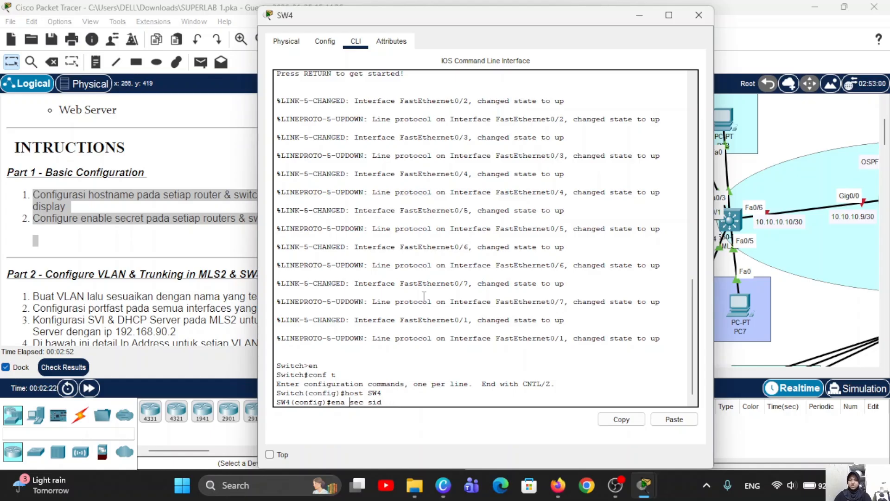
key(BackSpace)
key(Return)
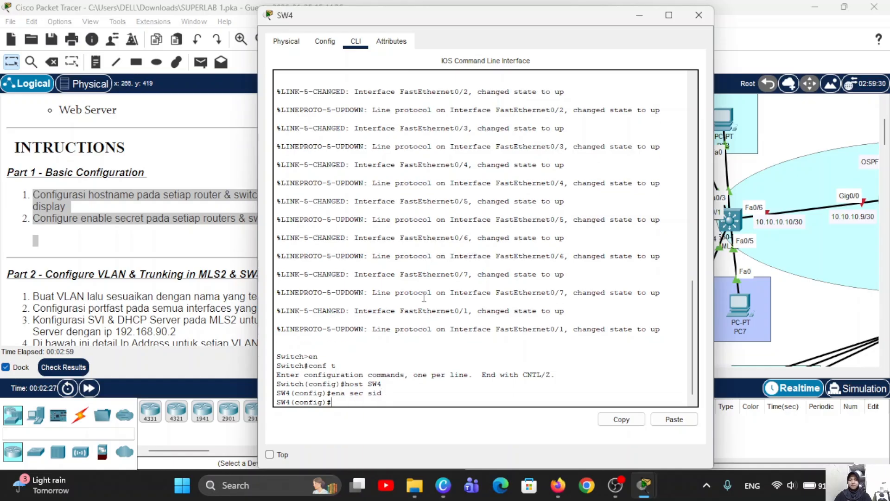
Step: Log out of SW4's console and re-enter privileged mode with the enable password to test it
text(ex)
key(Return)
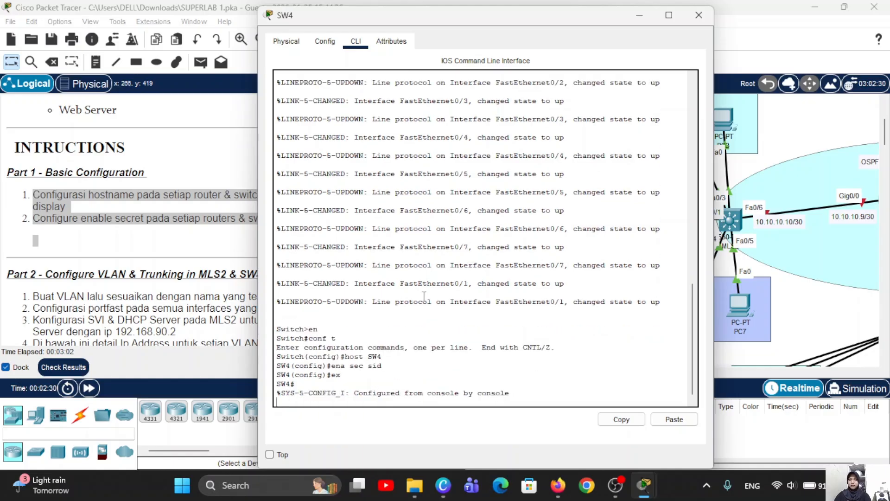
text(ex)
key(Return)
key(Return)
text(e)
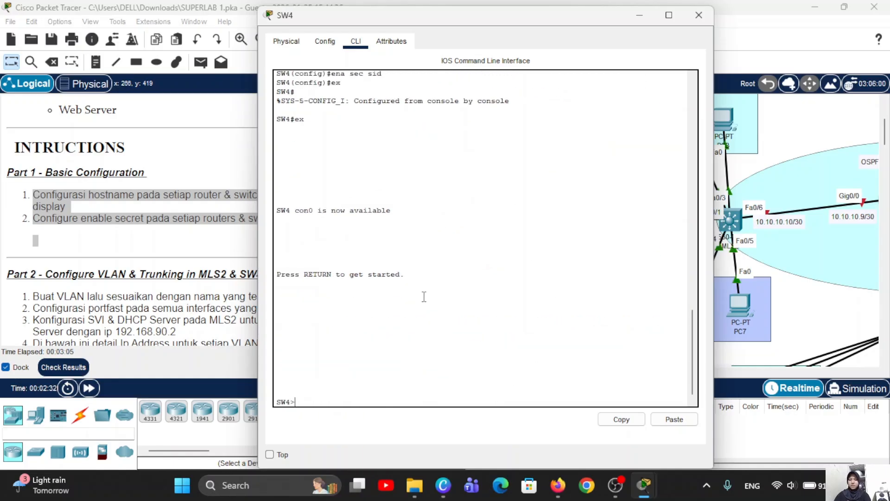
text(n)
key(Return)
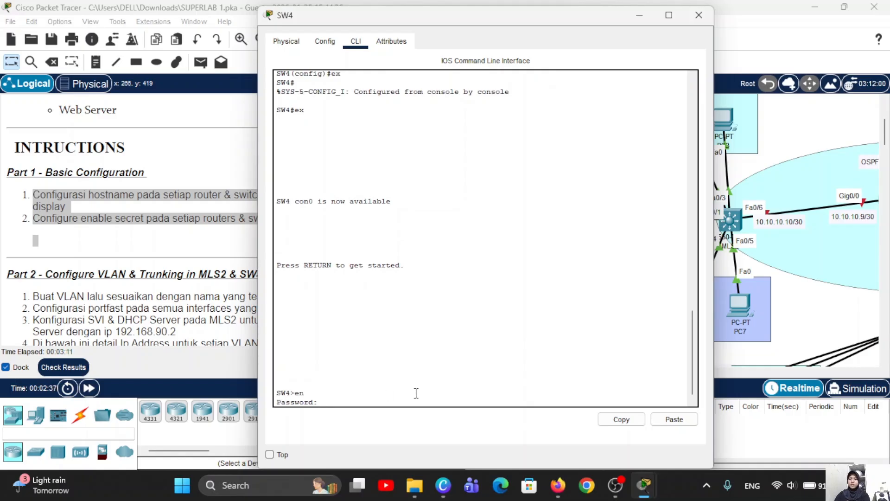
key(Return)
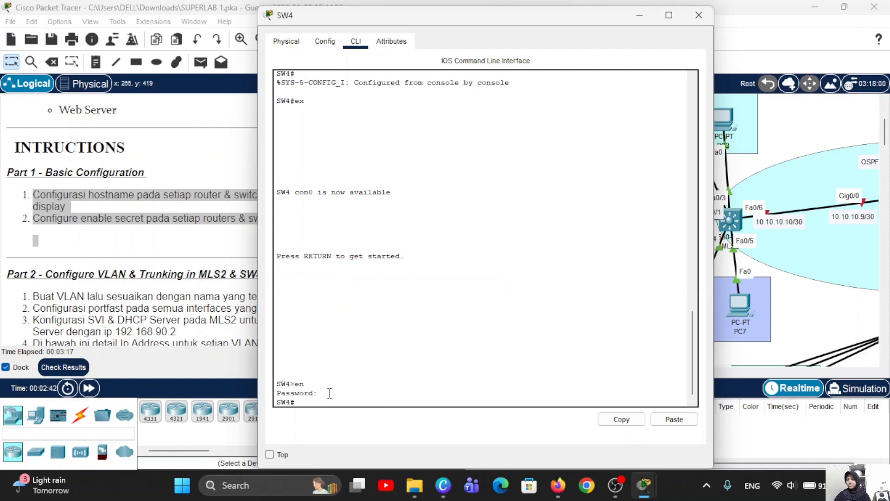
Step: Close the SW4 window and start a command-line session on the multilayer switch MLS2
drag(518, 23, 709, 37)
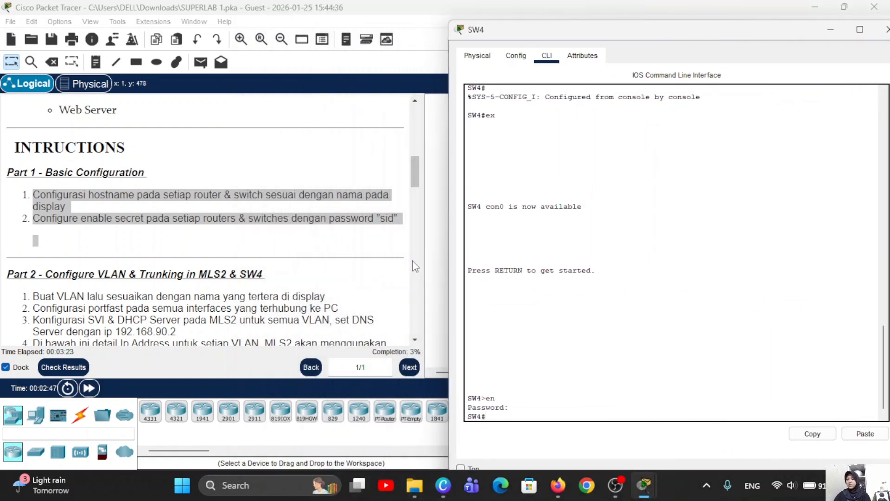
scroll(415, 267, down, 1)
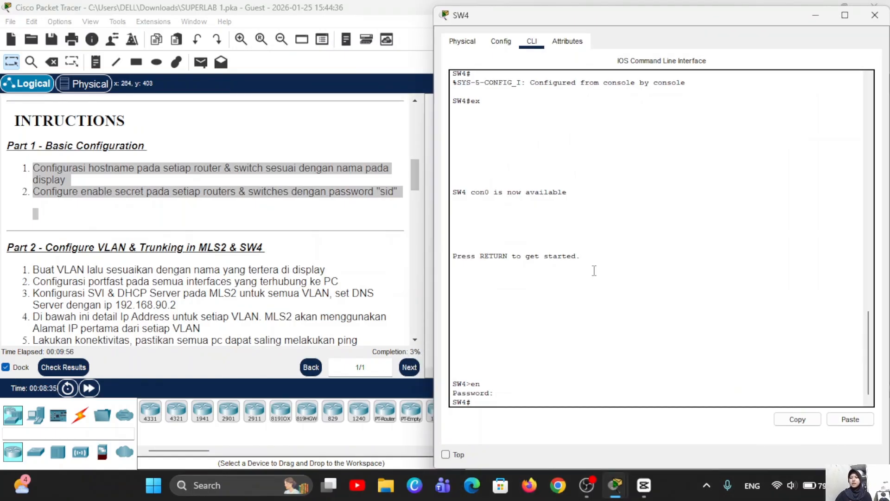
click(875, 15)
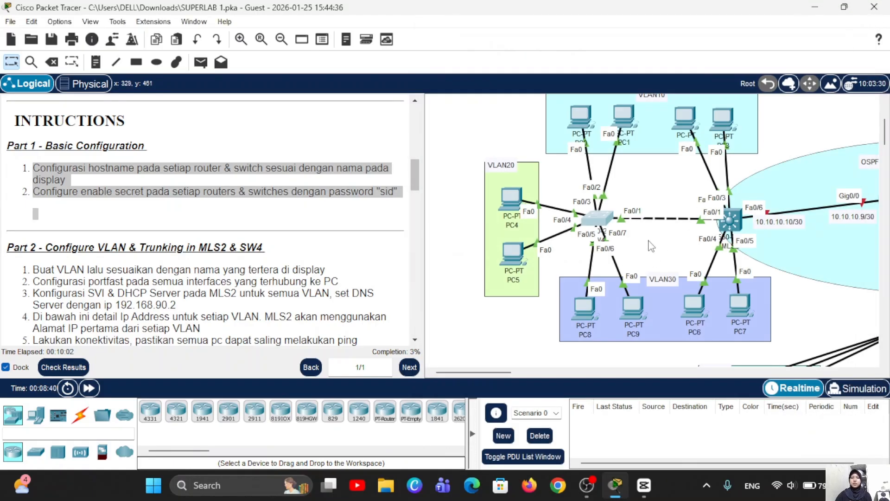
click(731, 224)
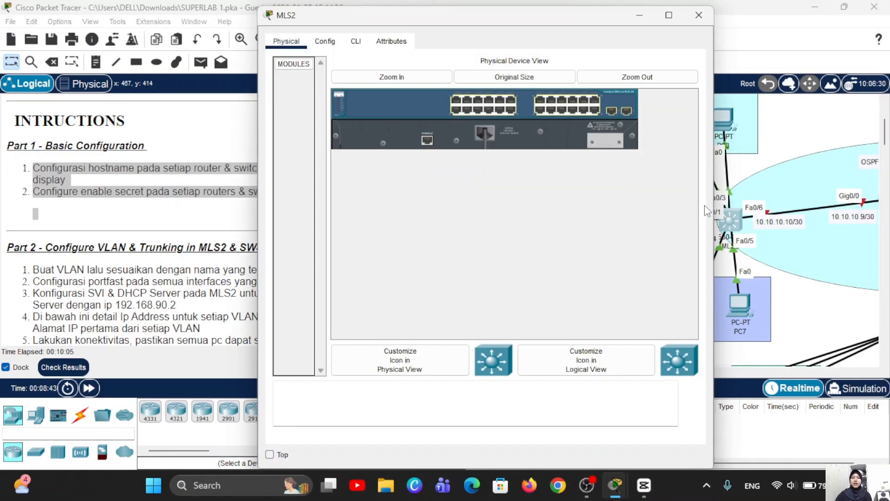
click(356, 41)
key(Return)
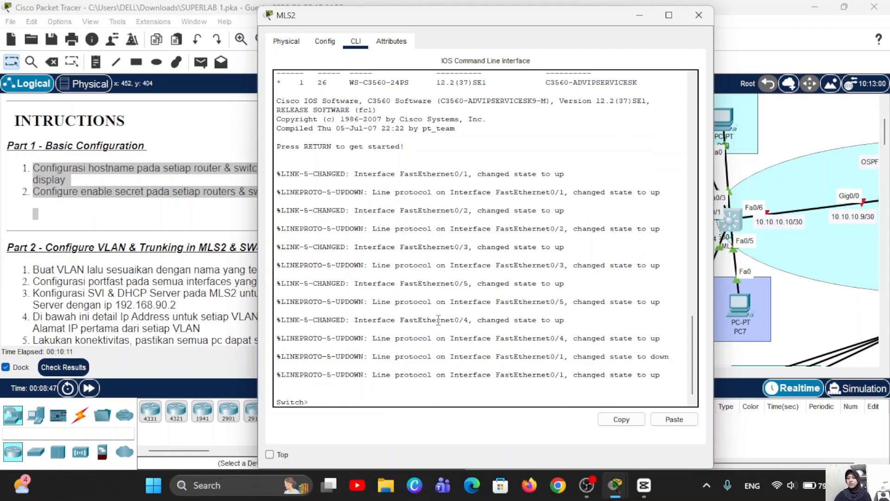
Step: Enter global configuration mode on the multilayer switch and set its hostname to MLS2
text(en)
key(Return)
text(conf t)
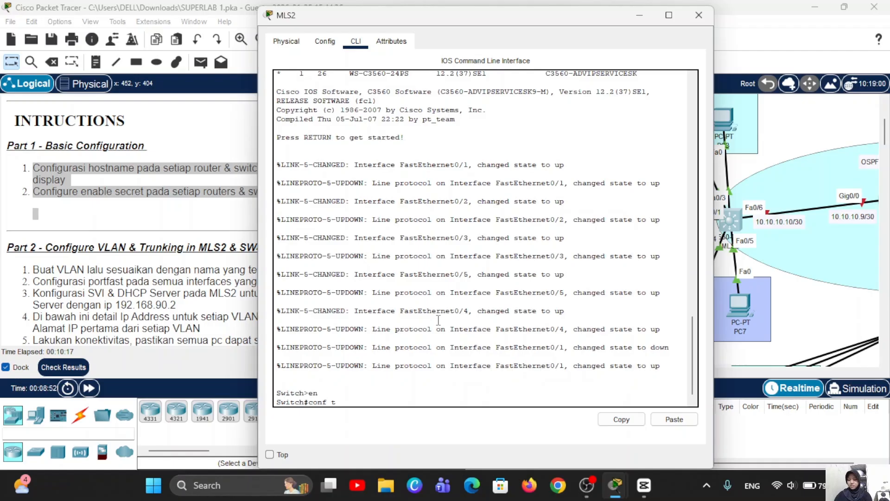
key(Return)
text(hos)
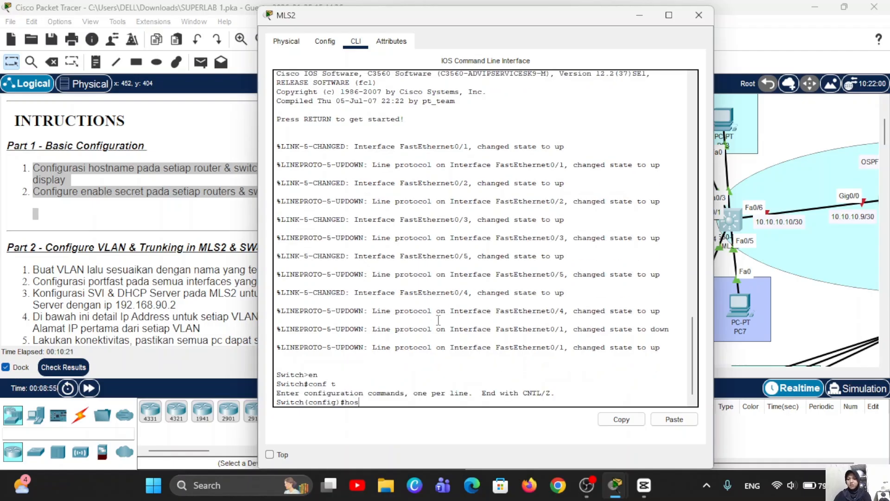
text(t MLS2)
key(Return)
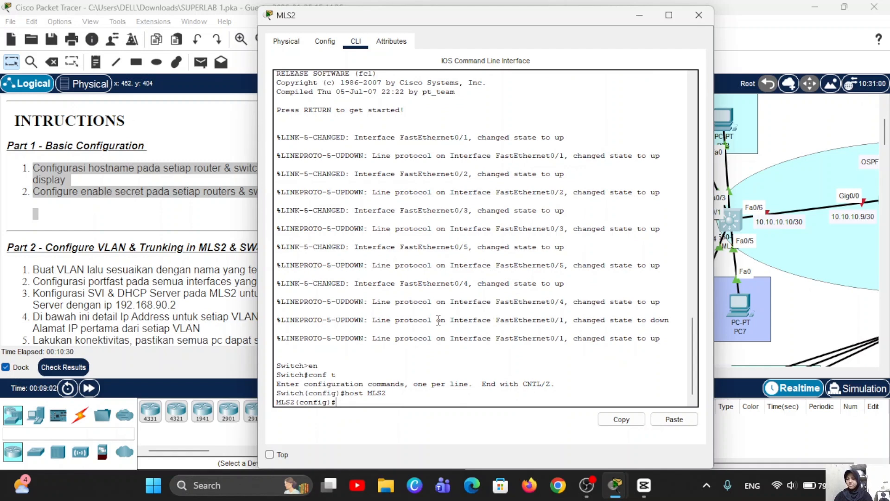
Step: Set the enable secret on MLS2 to the password given in the instructions and leave global configuration mode
text(ena sec sid)
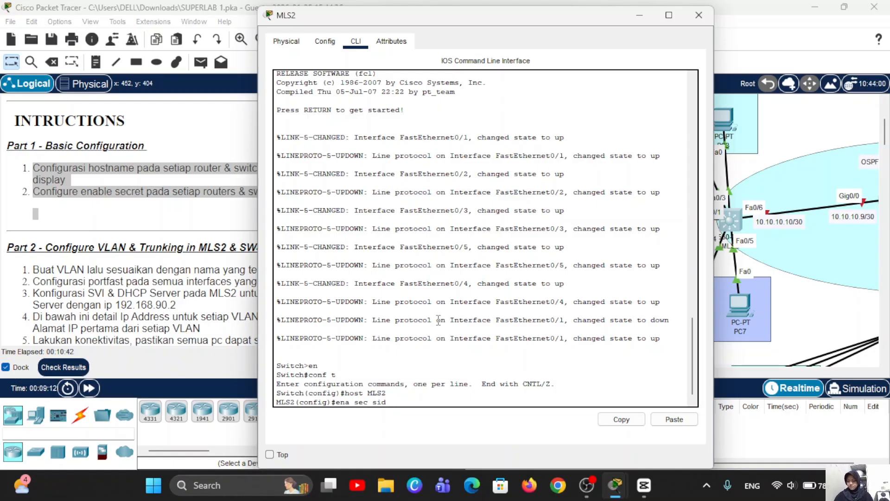
key(Return)
text(ex)
key(Return)
key(Return)
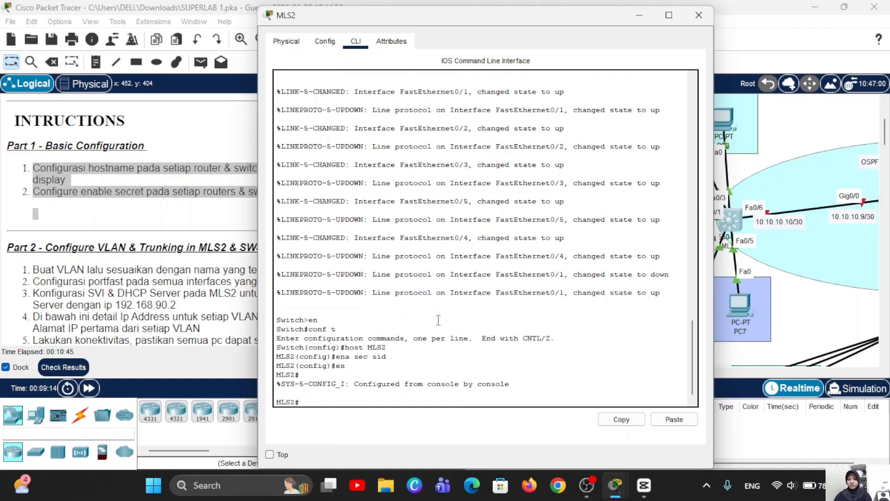
Step: Log out of MLS2's console, re-enter privileged mode with the enable password to test it, and close the device window
text(ex)
key(Return)
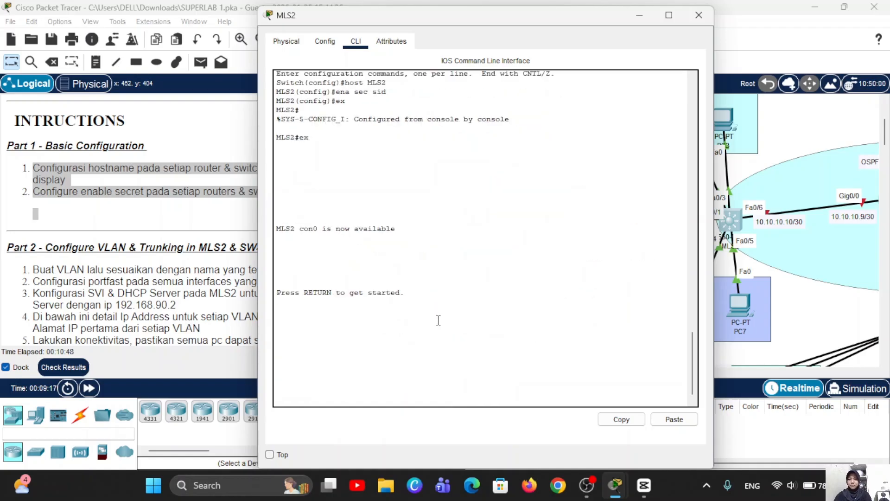
key(Return)
text(en)
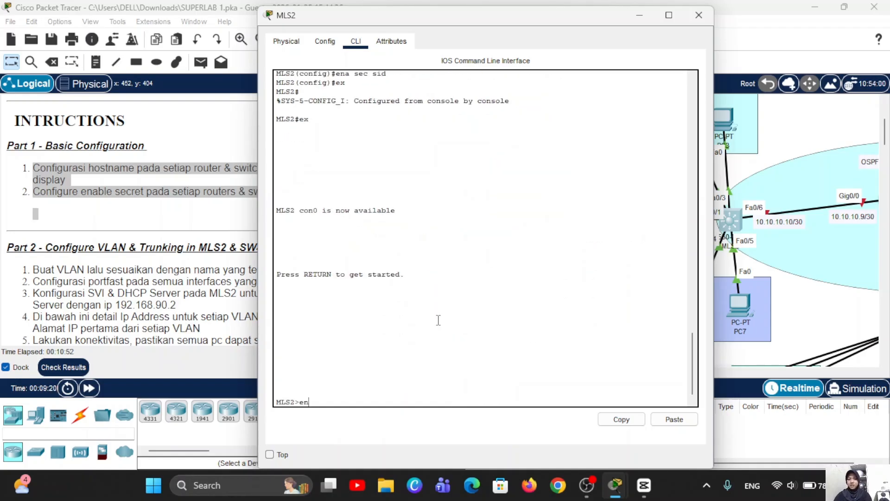
key(Return)
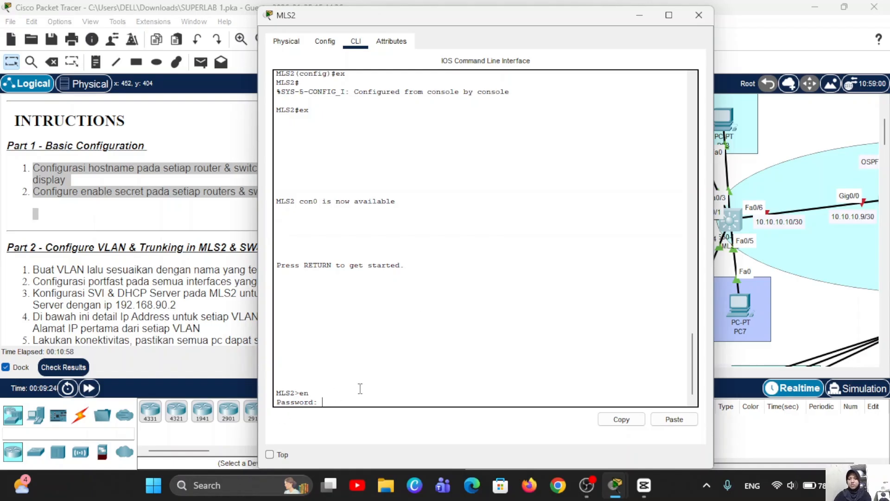
key(Return)
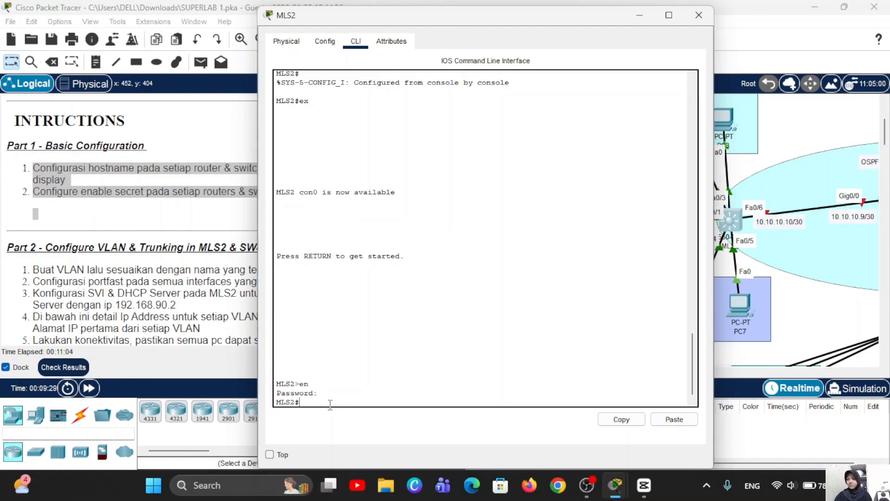
click(695, 16)
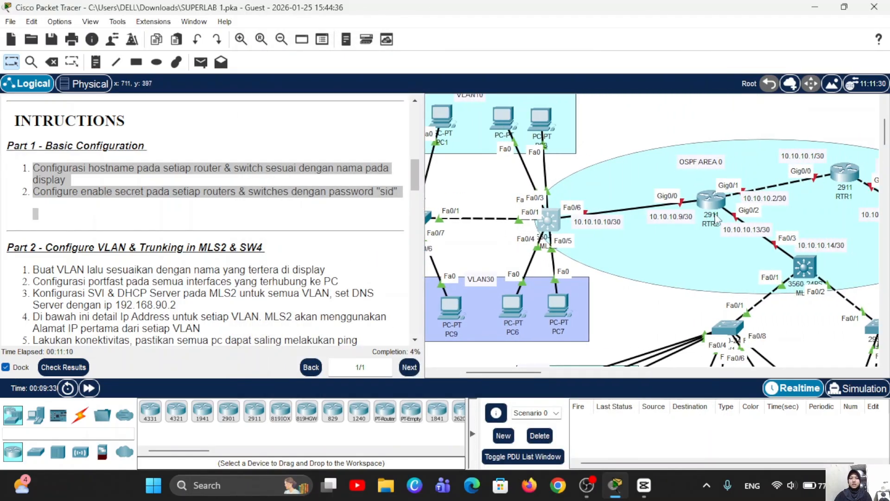
Step: Start a command-line session on router RTR2 and set its hostname to RTR2 in global configuration mode
mouse_move(714, 213)
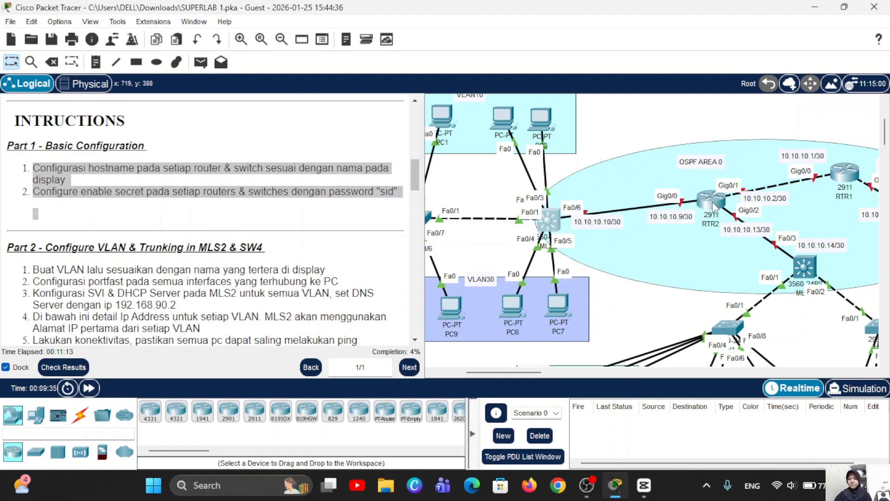
click(713, 207)
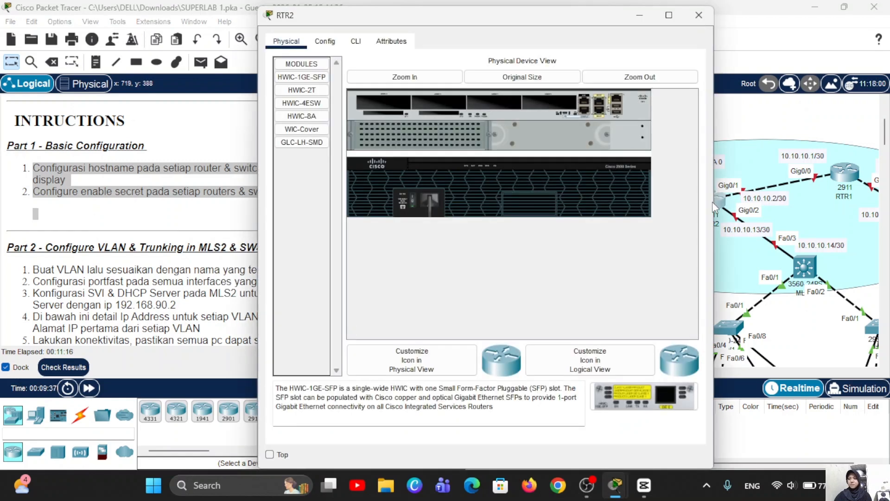
click(356, 42)
key(Return)
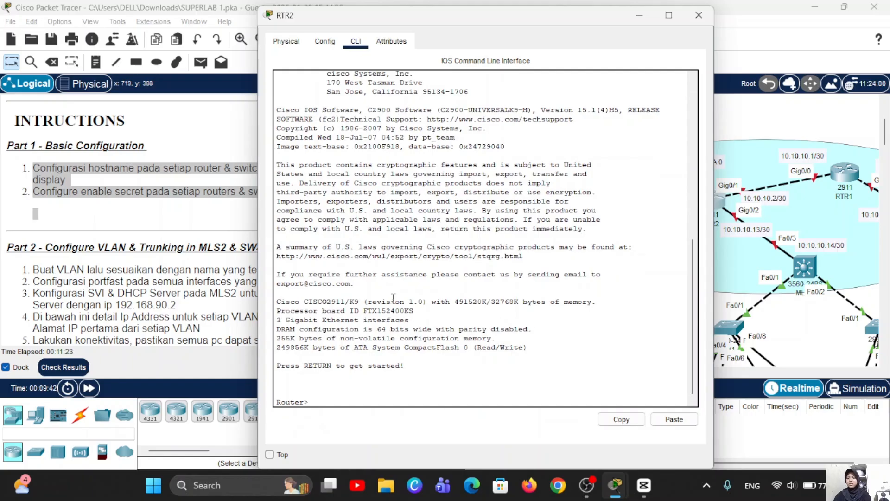
text(en)
key(Return)
text(con)
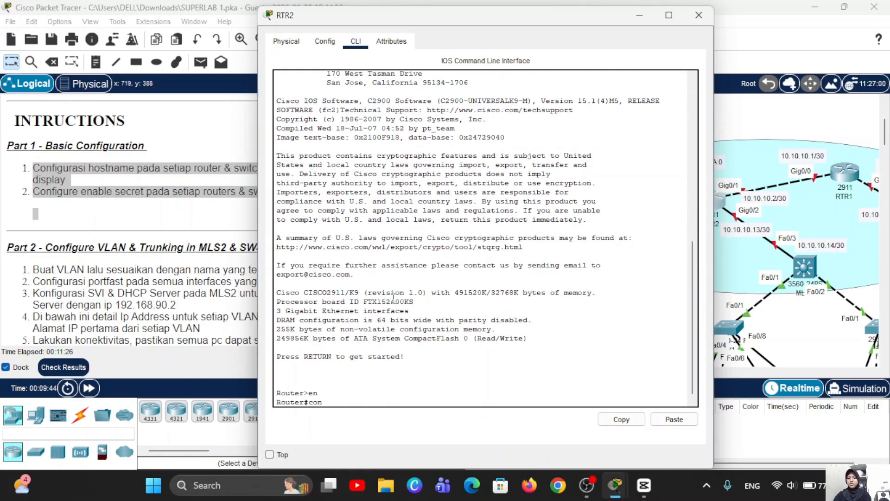
text(f t)
key(Return)
text(host)
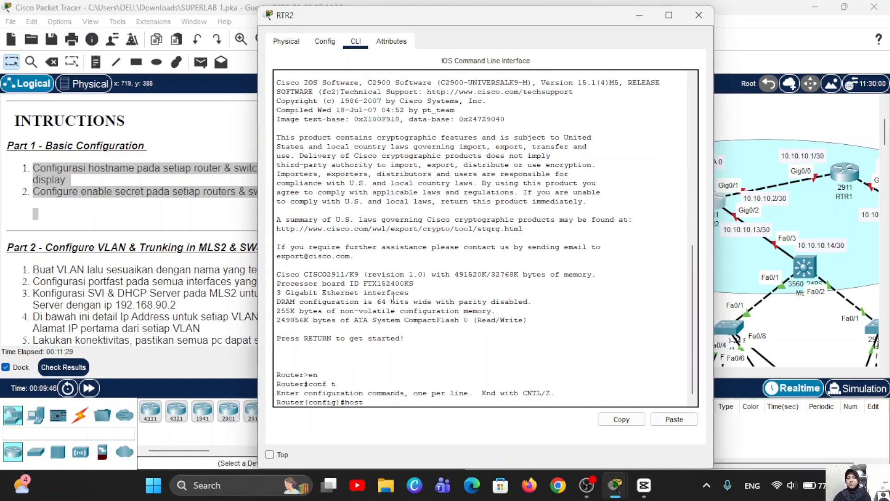
text( RTR2)
key(Return)
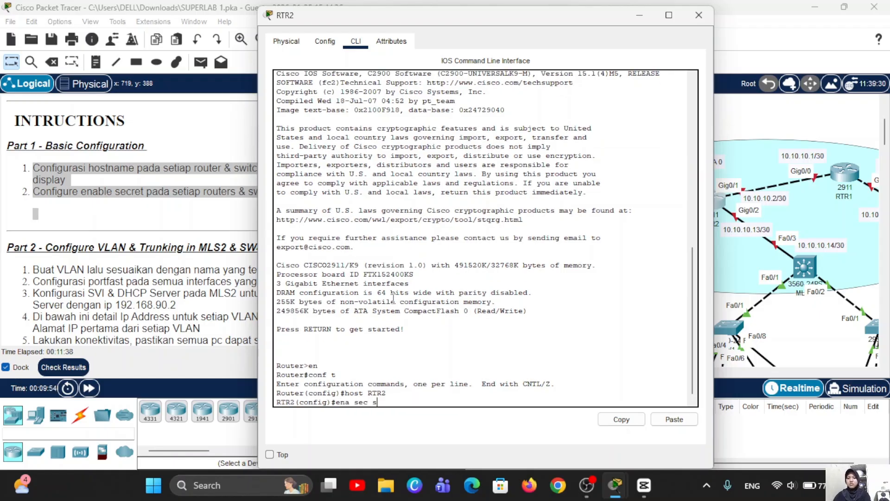
Step: Set RTR2's enable secret to the password from the instructions, exit configuration mode and close the router's window
text(ena sec sid)
key(Return)
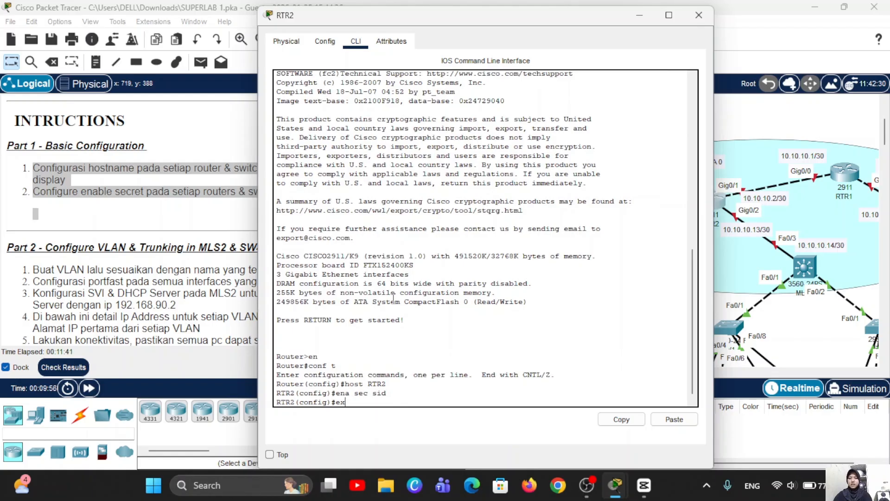
text(ex)
key(Return)
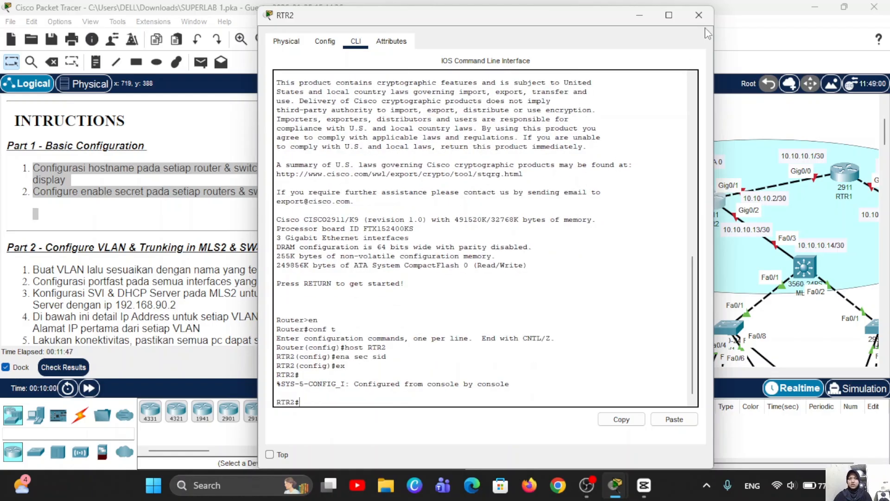
click(699, 15)
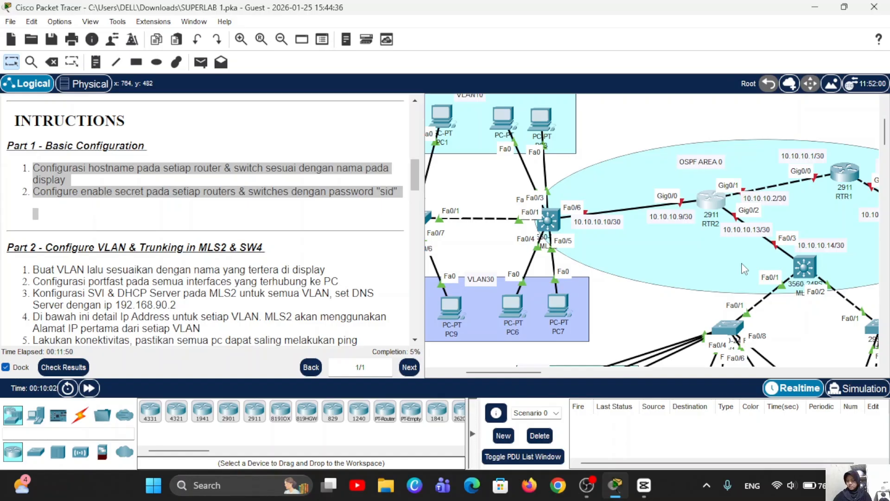
Step: Start a command-line session on multilayer switch MLS1 and set its hostname to MLS1 in global configuration mode
click(801, 272)
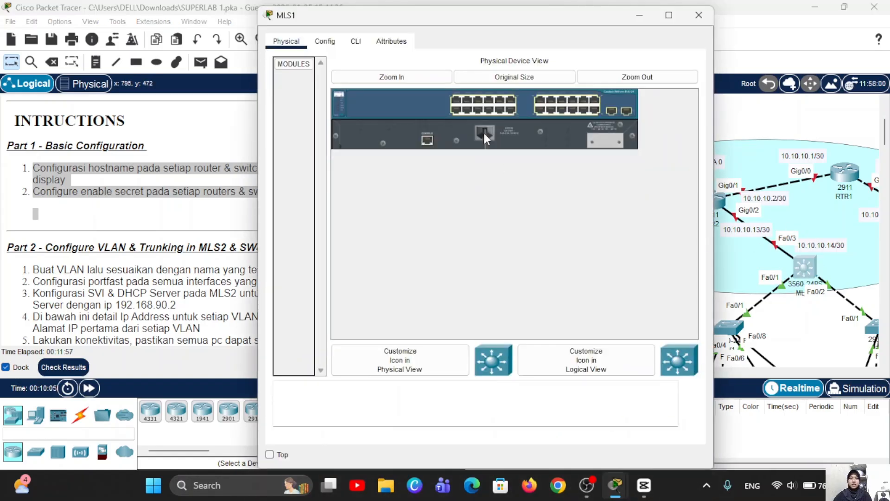
click(358, 43)
key(Return)
text(e)
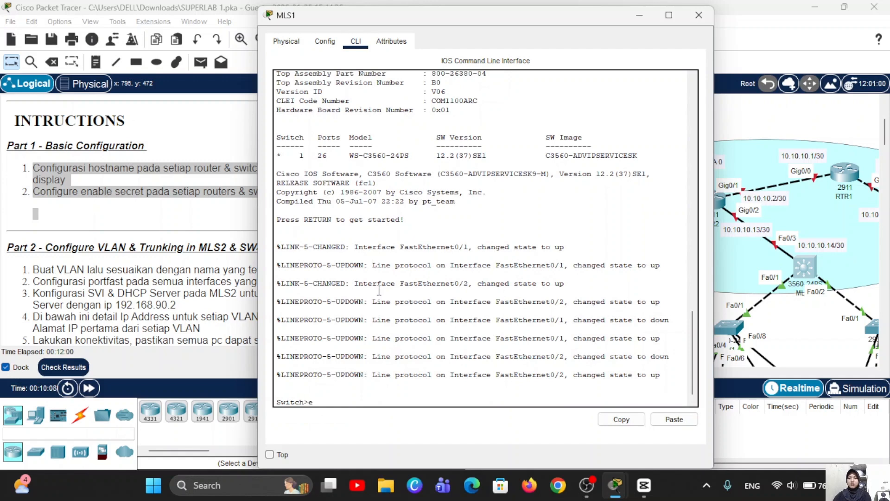
text(n)
key(Return)
text(co)
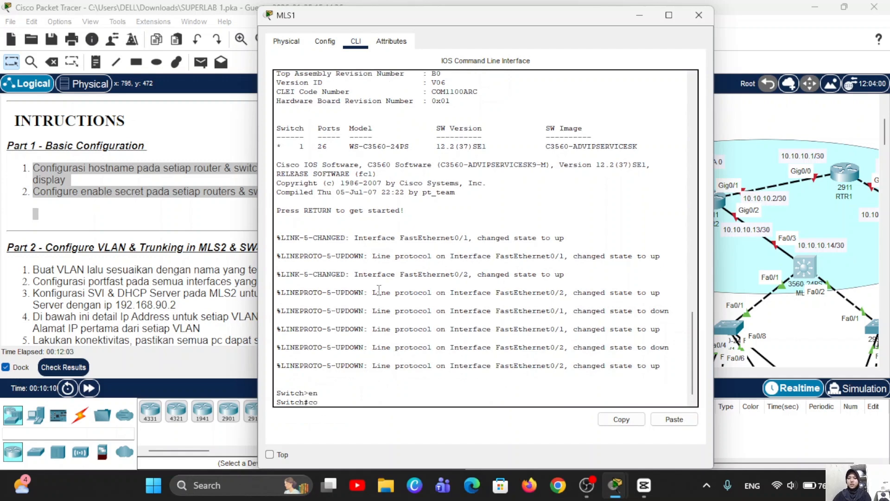
text(nf t)
key(Return)
text(g)#)
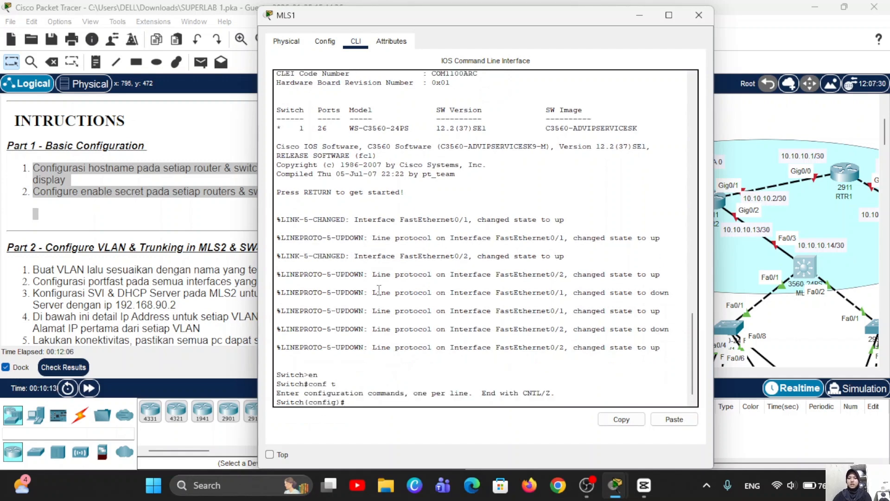
text(host MLS1)
key(Return)
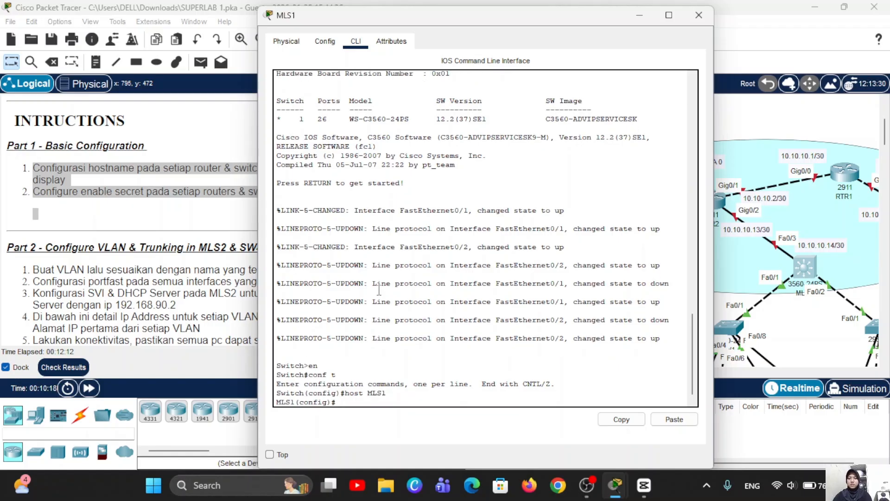
Step: Set MLS1's enable secret to the password from the instructions, exit configuration mode and close its window
text(ena sec sid)
key(Return)
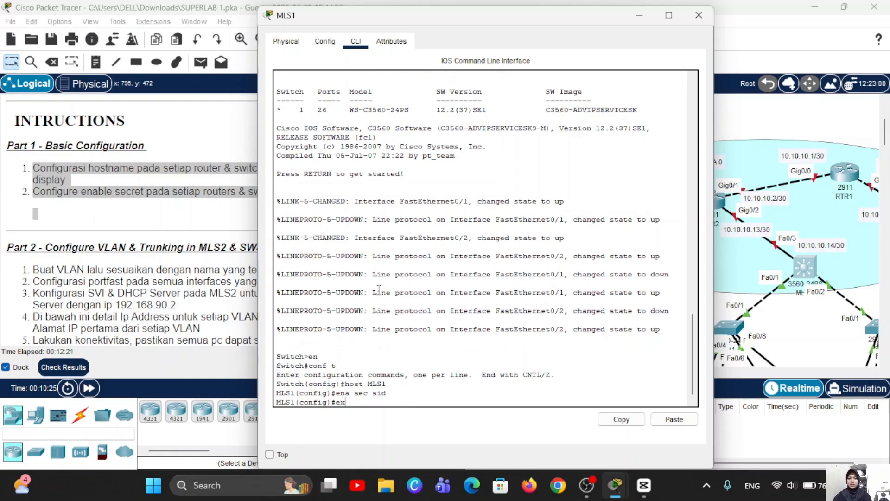
text(ex)
key(Return)
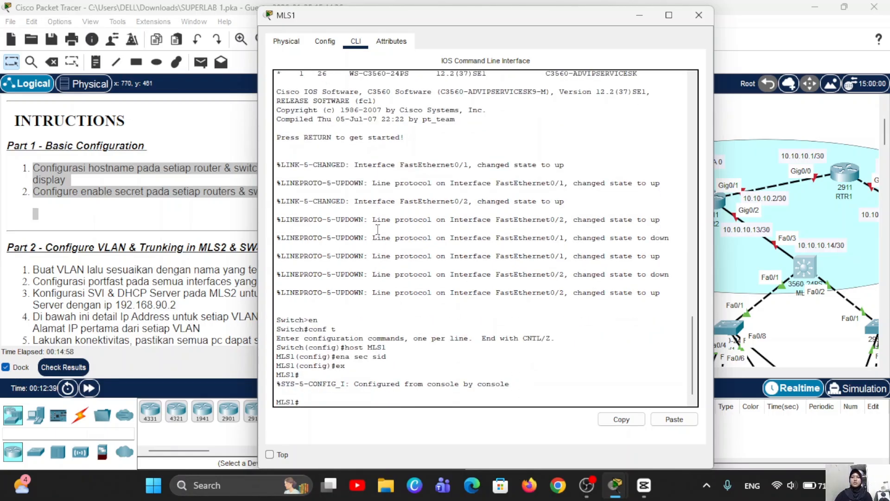
click(698, 15)
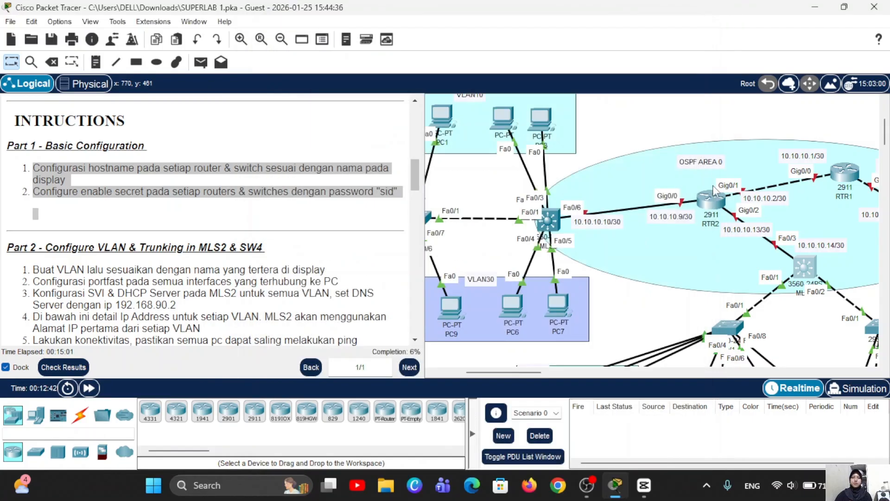
Step: Start a command-line session on the 2950 switch SW1 and set its hostname to SW1 in global configuration mode
scroll(714, 190, right, 3)
scroll(673, 204, down, 3)
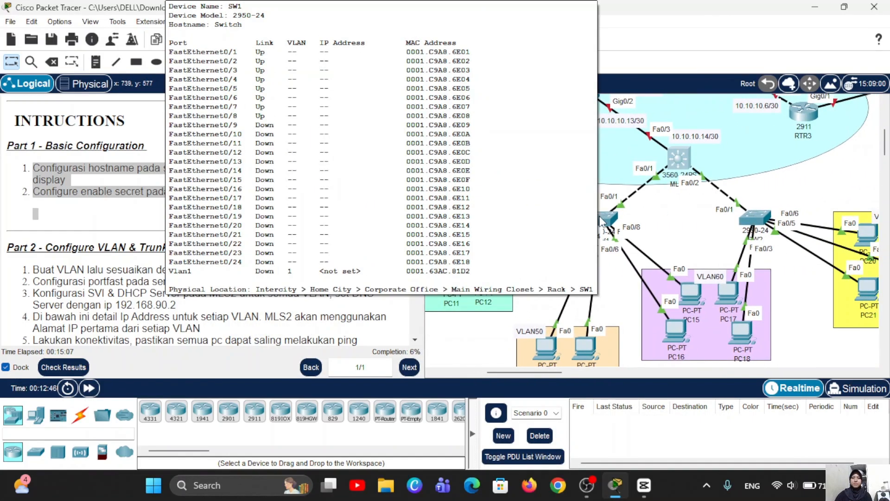
click(601, 221)
click(364, 44)
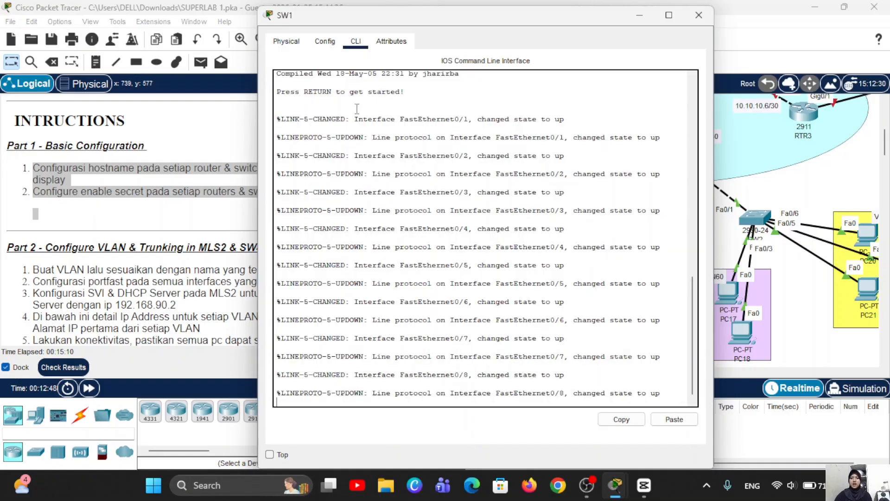
key(Return)
text(en)
key(Return)
text(ch#c)
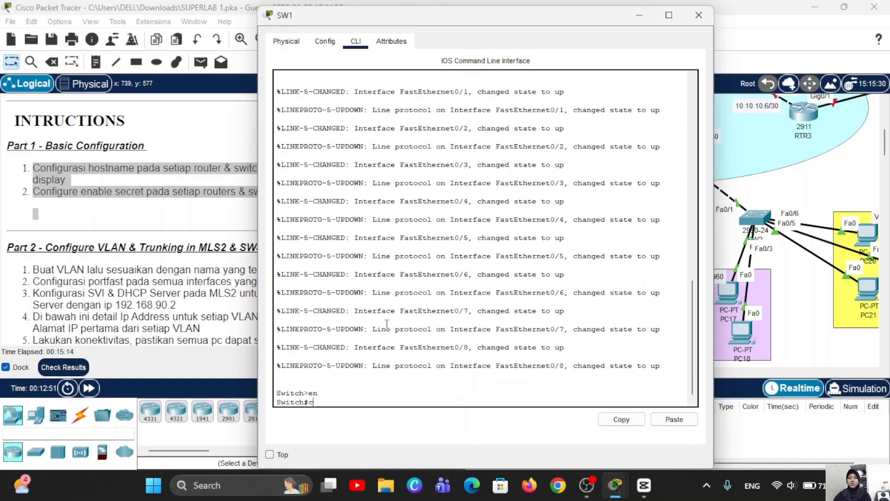
text(onf t)
key(Return)
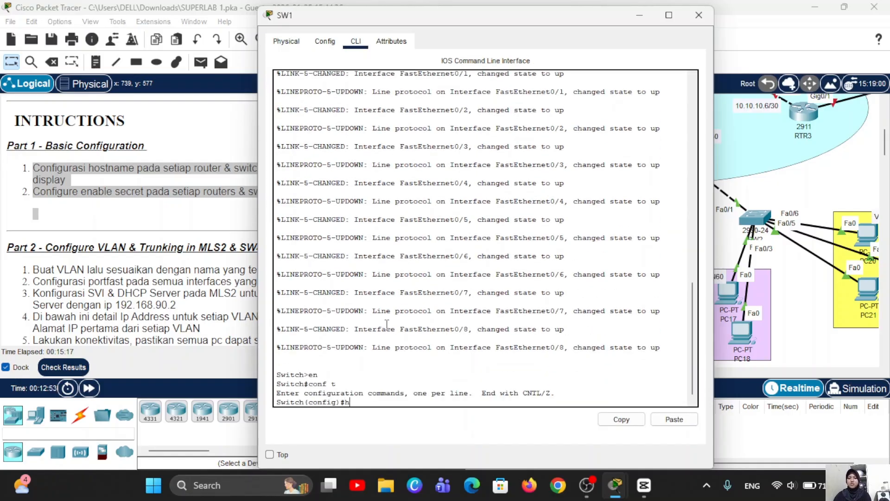
text(host SW1)
key(Return)
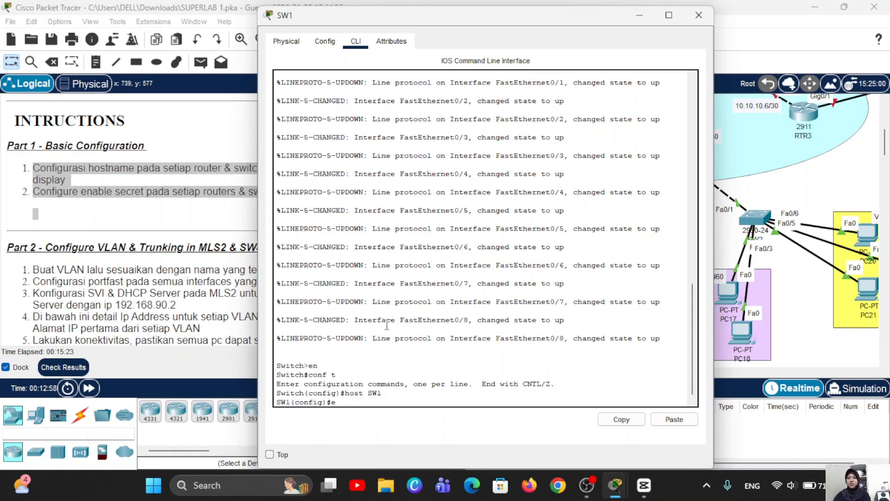
Step: Set SW1's enable secret to the password from the instructions, exit configuration mode and close the switch's window
text(ena sec sid)
key(Return)
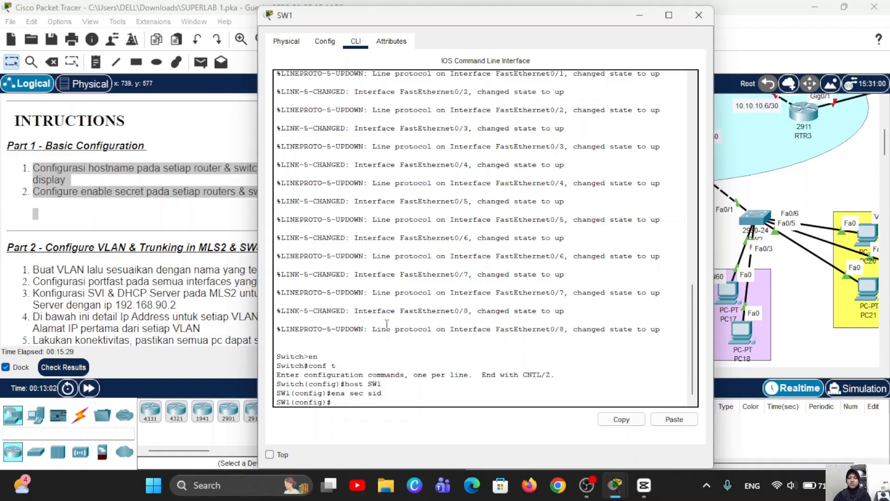
text(ex)
key(Return)
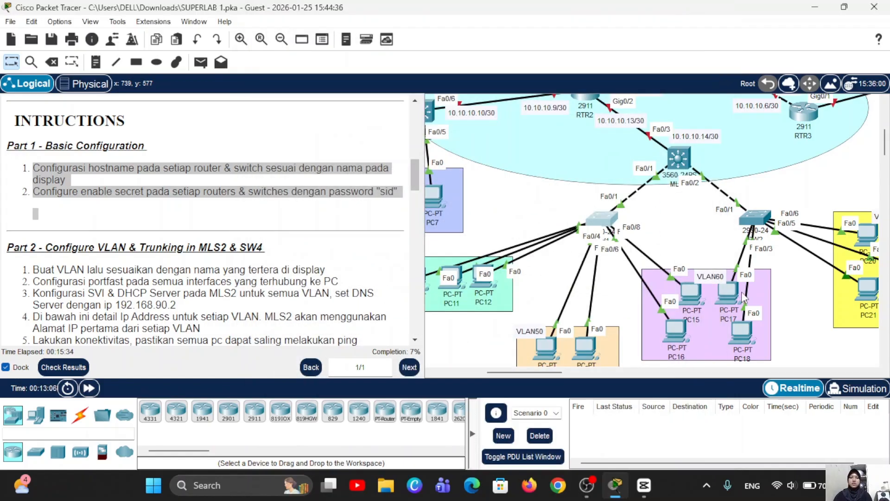
click(699, 15)
Step: Start a command-line session on the 2950 switch SW2 and set its hostname to SW2 in global configuration mode
click(756, 221)
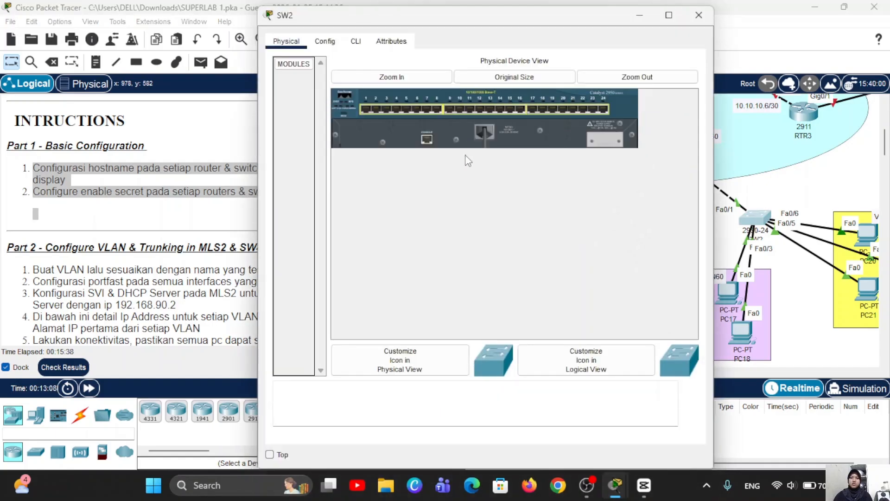
click(360, 45)
key(Return)
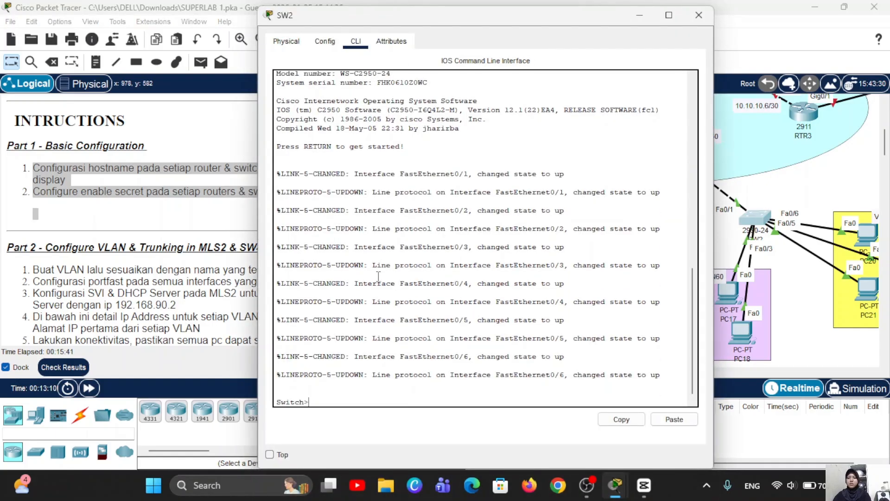
text(en)
key(Return)
text(con)
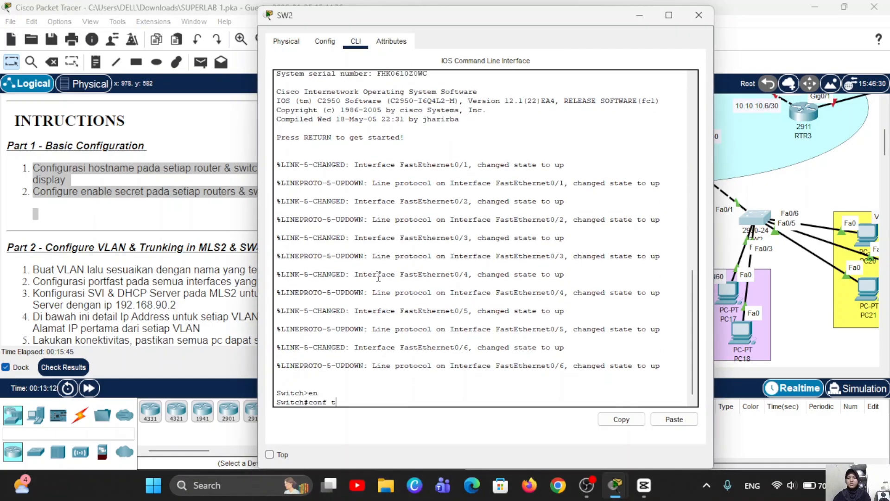
text(f t)
key(Return)
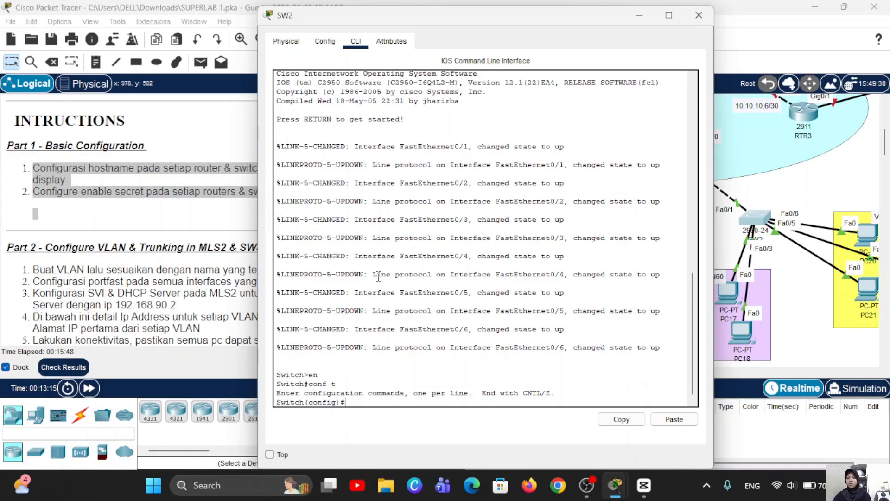
text(host SW2)
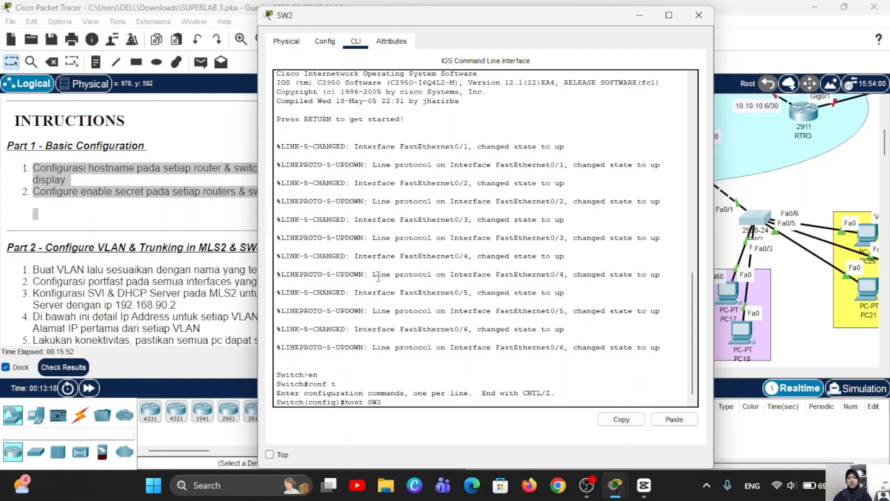
key(Return)
Step: Set SW2's enable secret to the password from the instructions, exit configuration mode and close the switch's window
text(ena sec si)
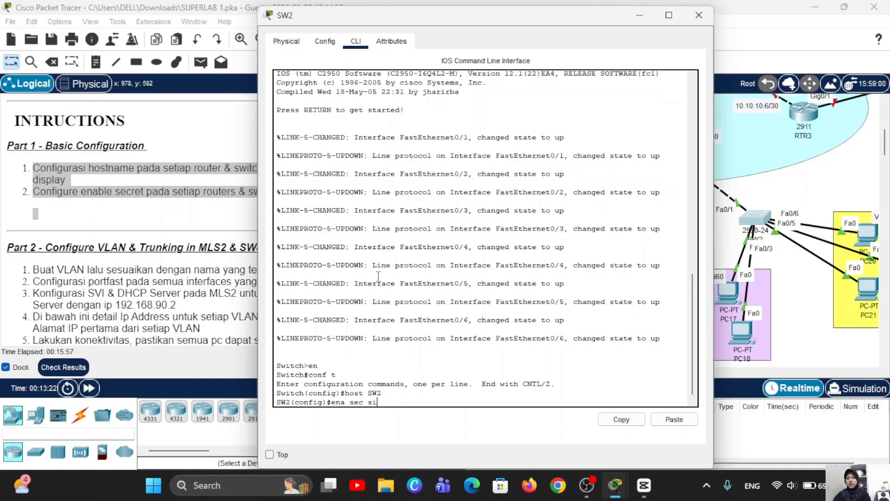
text(d)
key(Return)
text(ex)
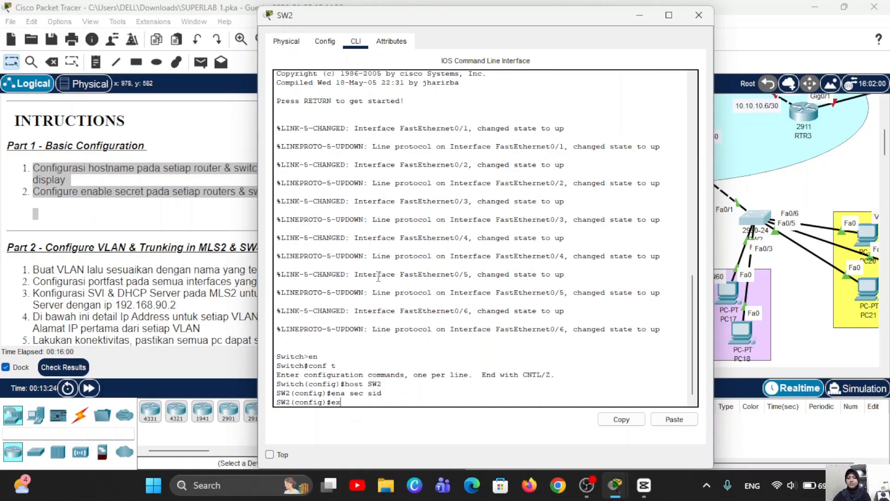
key(Return)
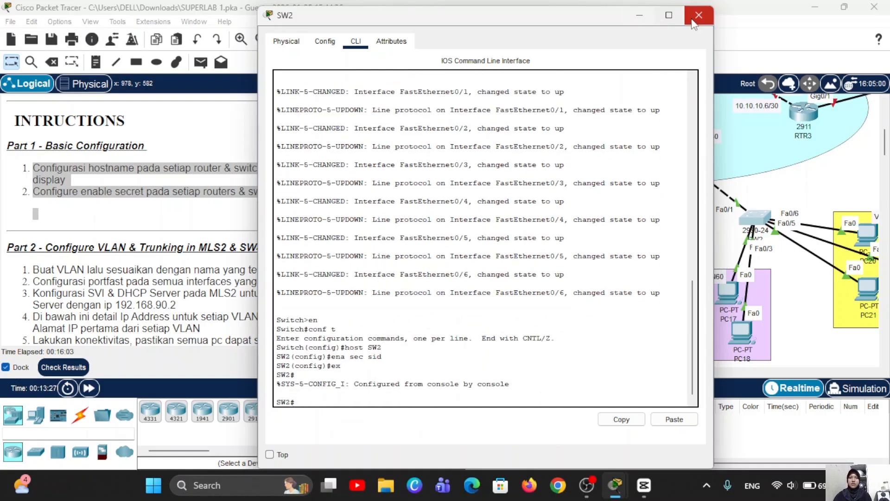
click(698, 16)
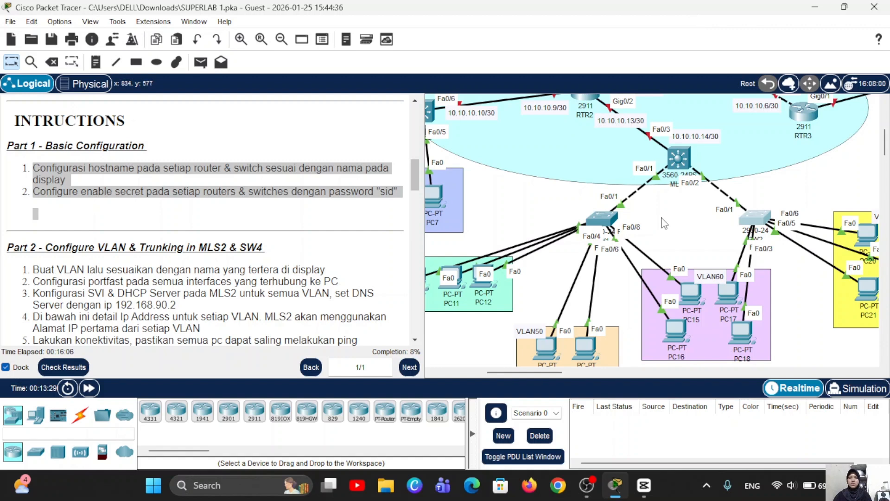
Step: Start a command-line session on the 2911 router RTR1 and set its hostname to RTR1 in global configuration mode
scroll(664, 224, up, 3)
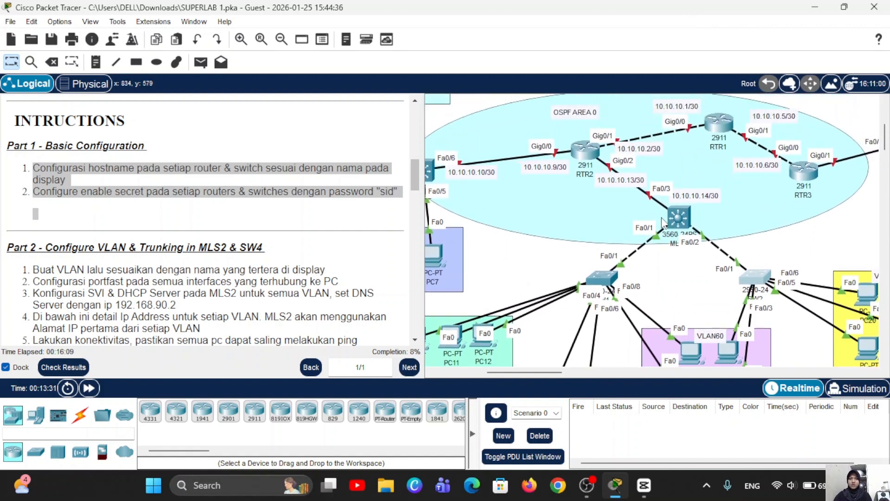
mouse_move(720, 128)
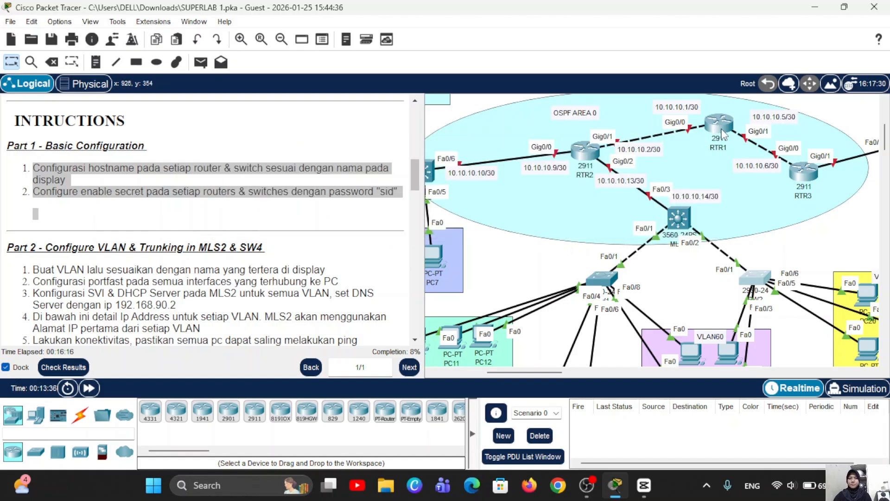
click(721, 134)
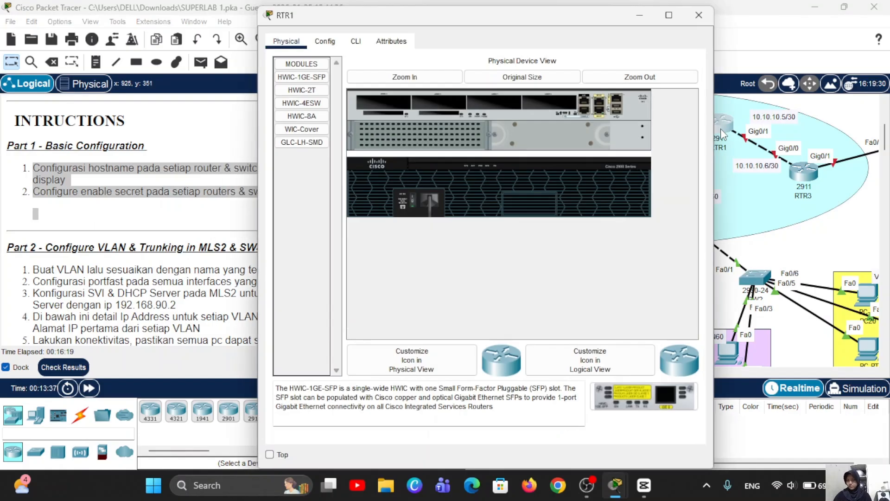
click(357, 43)
key(Return)
text(en)
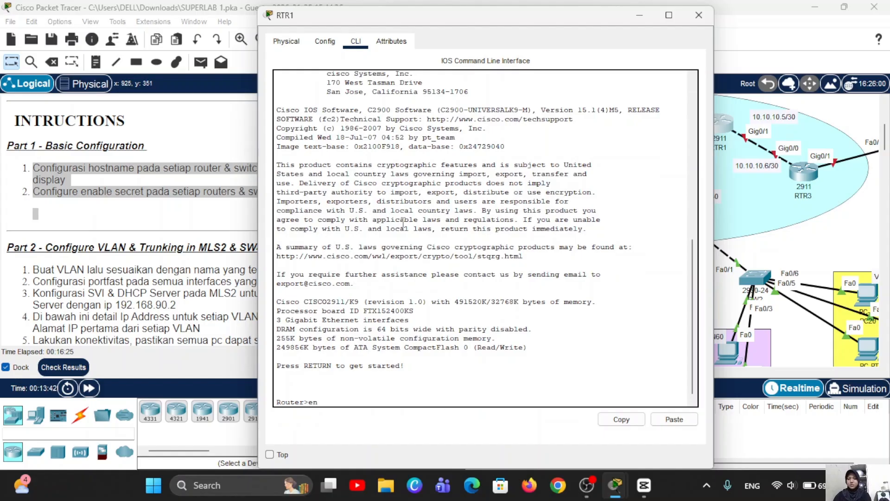
key(Return)
text(conf t)
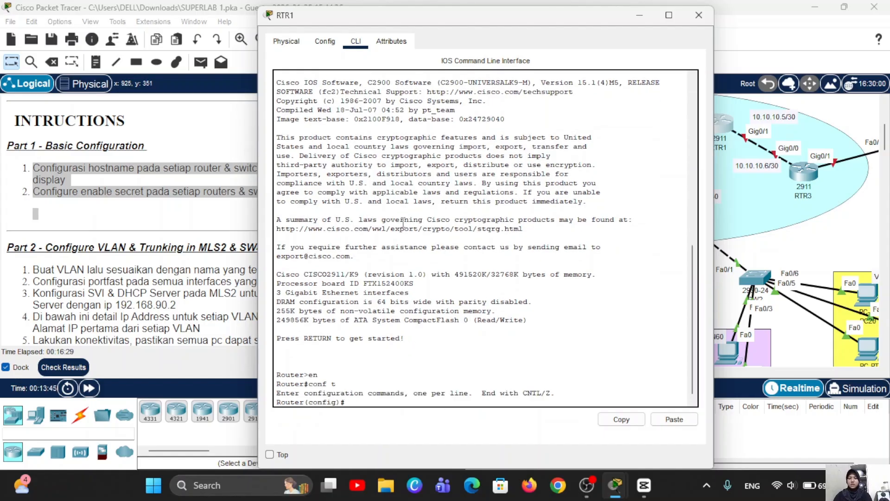
key(Return)
text(host RTR)
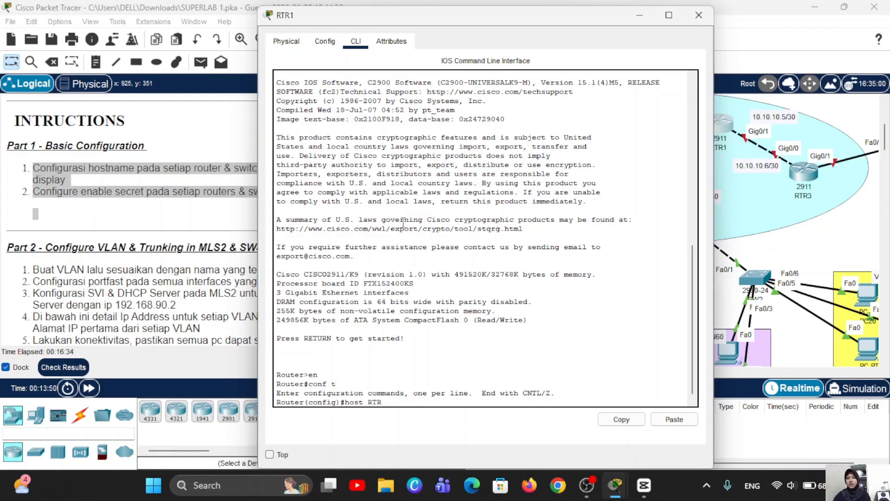
text(1)
key(Return)
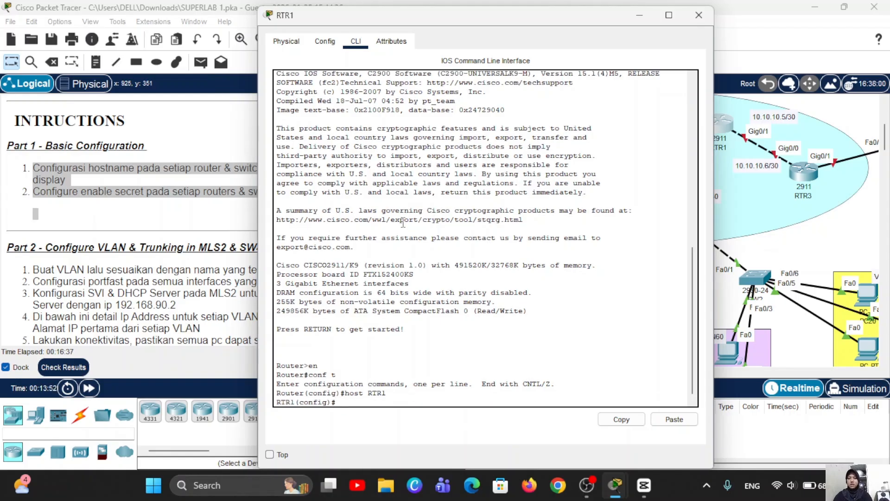
Step: Set RTR1's enable secret to the password from the instructions, exit configuration mode and close the router's window
text(ena sec s)
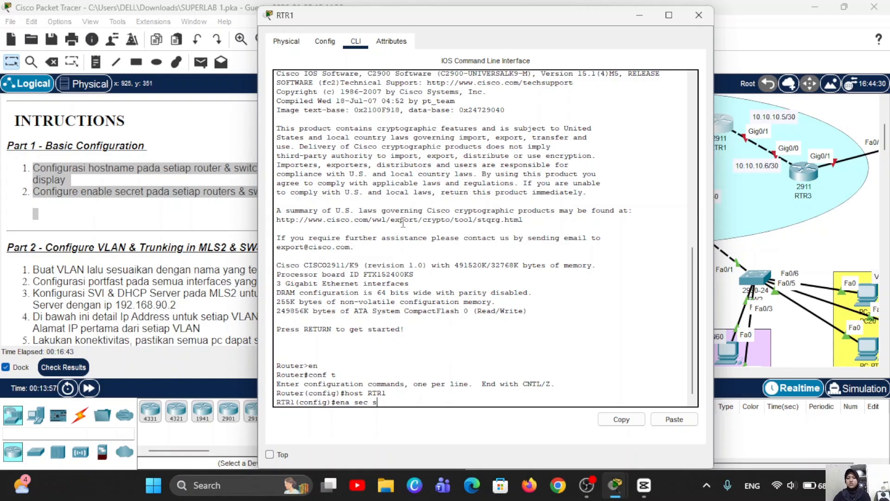
text(id)
key(Return)
text(ex)
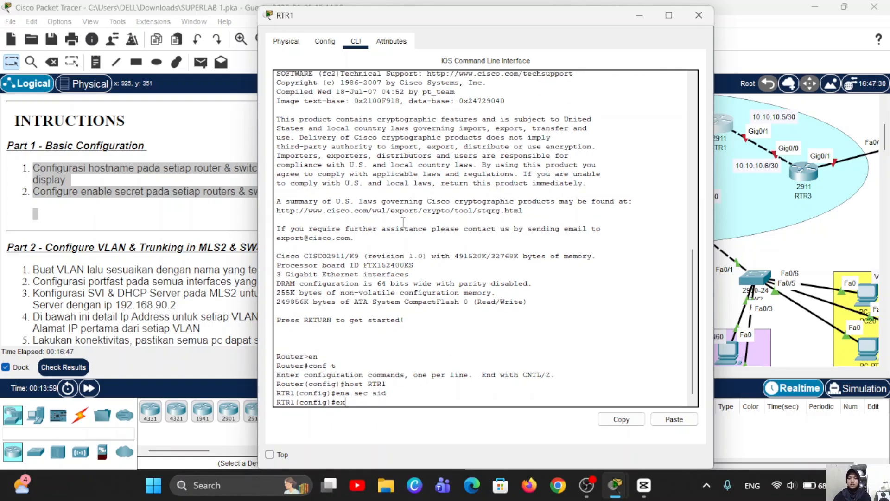
key(Return)
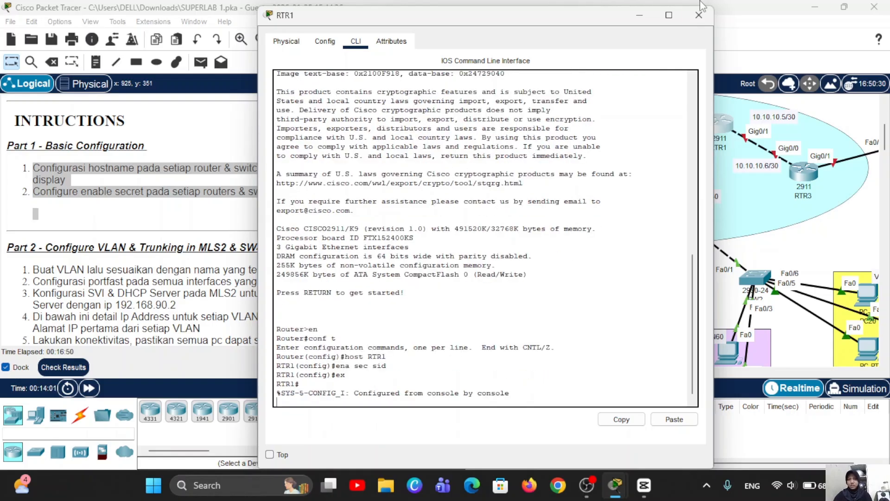
click(698, 15)
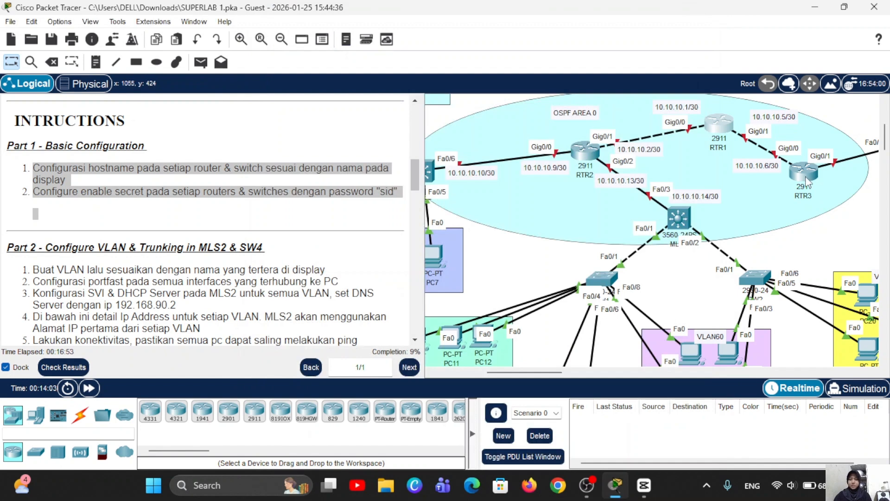
Step: Start a command-line session on the 2911 router RTR3 and set its hostname to RTR3 in global configuration mode
mouse_move(807, 183)
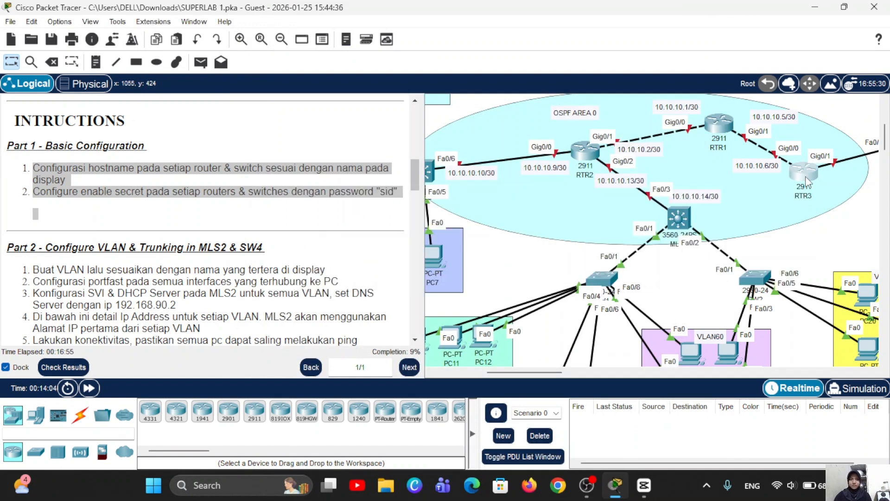
click(807, 183)
click(355, 41)
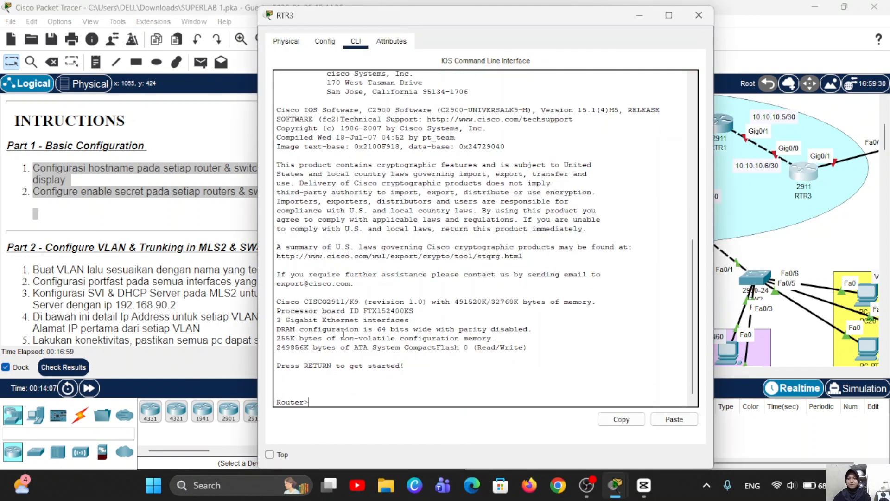
text(en)
key(Return)
text(conf)
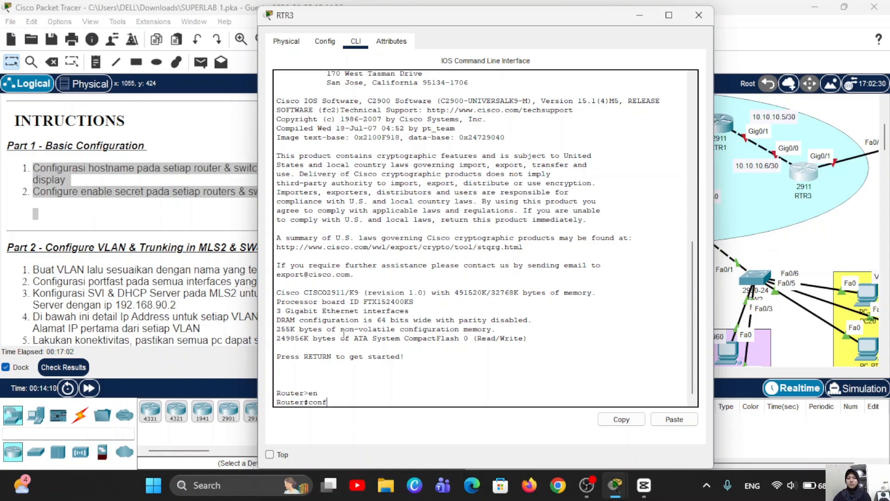
text( t)
key(Return)
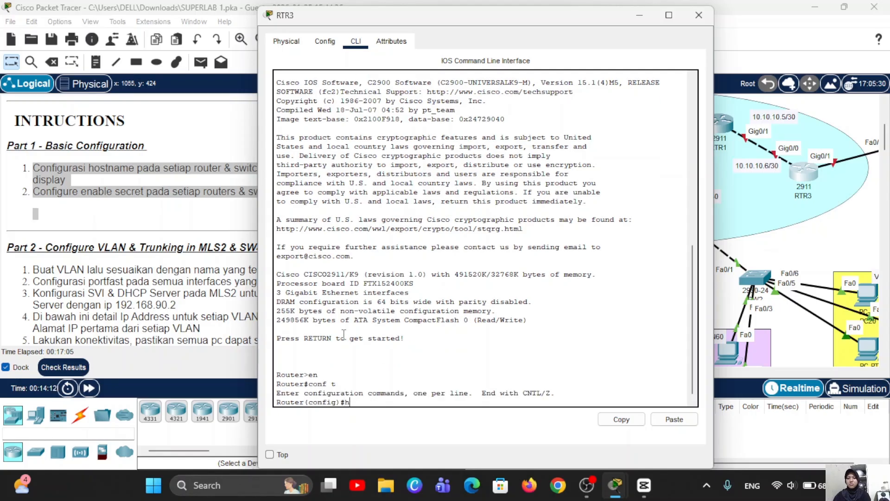
text(host RTR3)
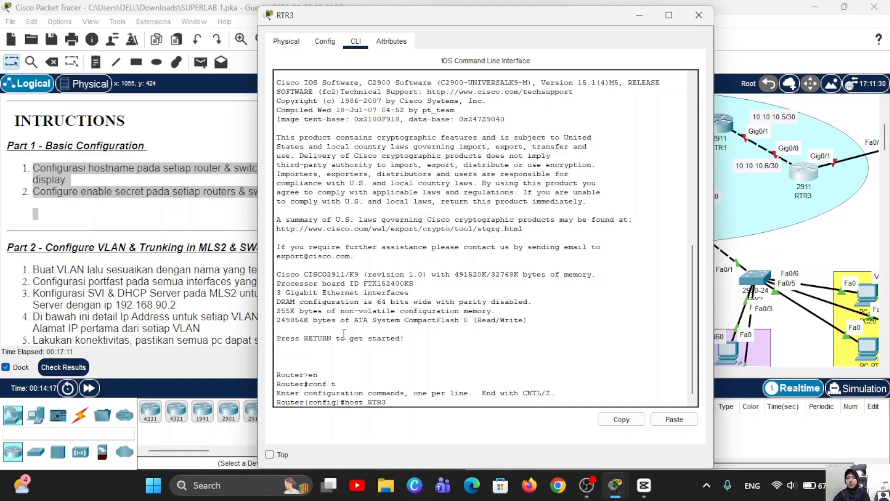
key(Return)
Step: Set RTR3's enable secret to the password from the instructions and close the router's window
text(ena se)
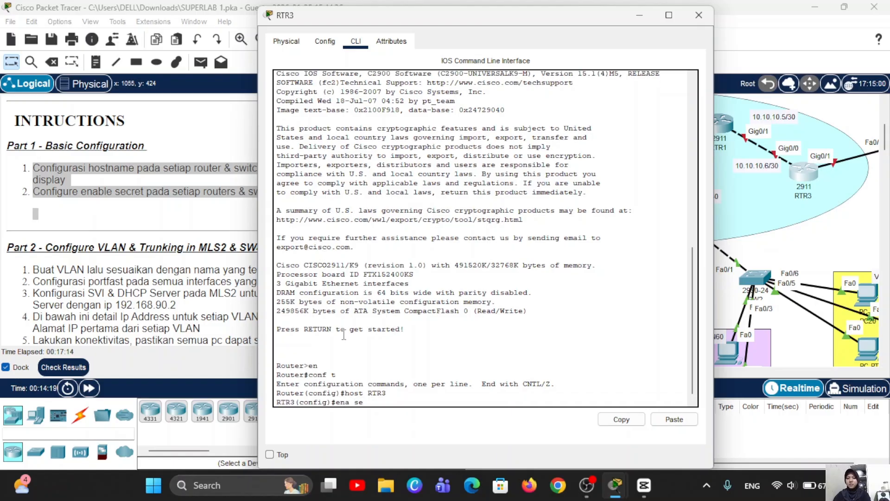
text(c sid)
key(Return)
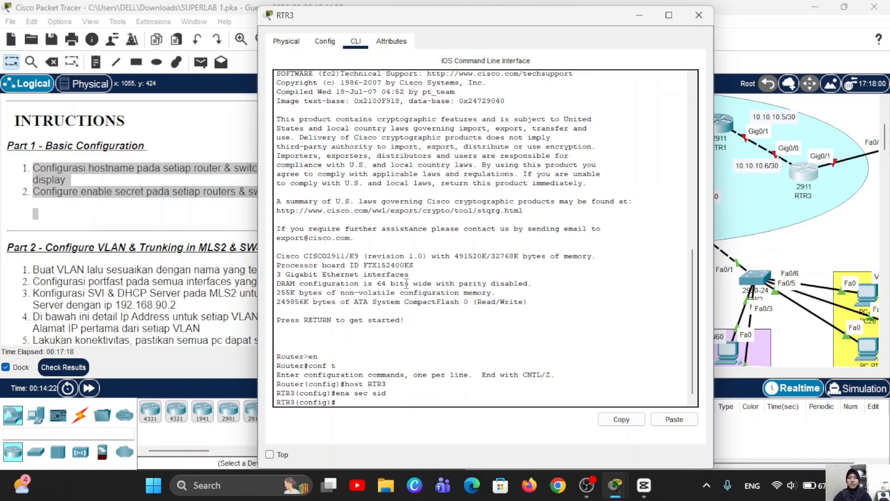
click(698, 15)
Step: Start a command-line session on the 2950 switch SW3 and set its hostname to SW3 in global configuration mode
scroll(764, 185, right, 5)
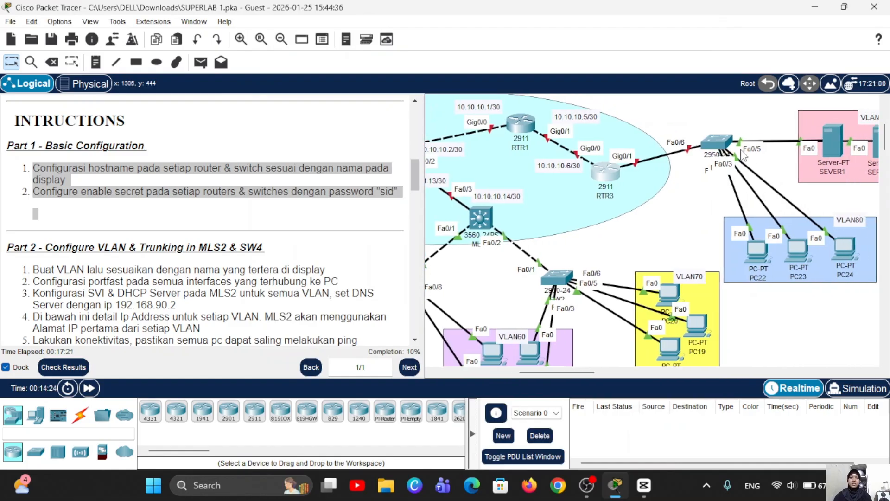
click(719, 147)
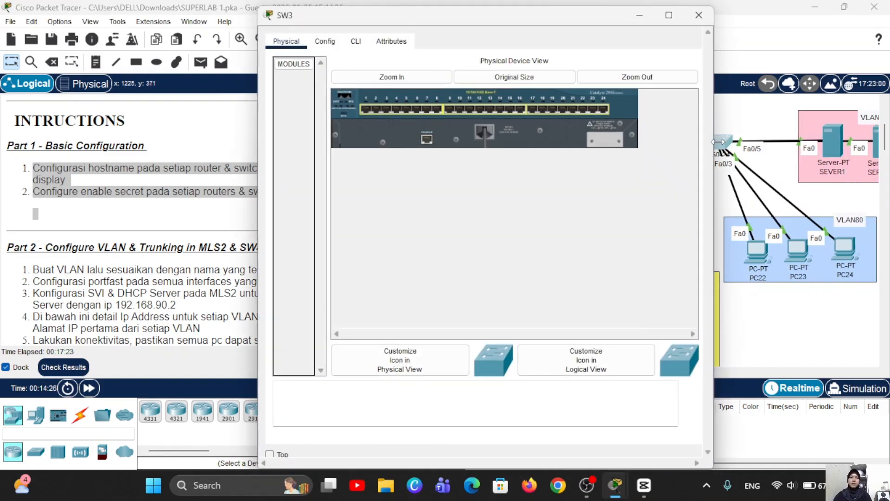
click(355, 40)
key(Return)
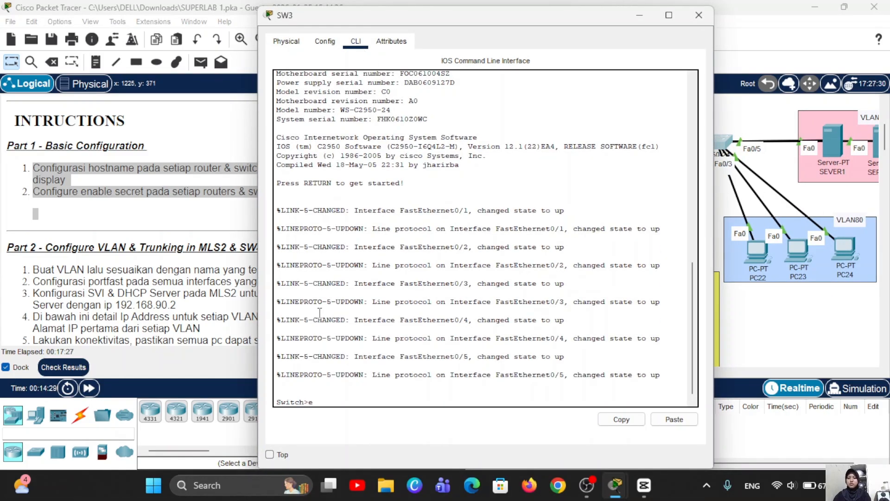
text(en)
key(Return)
text(conf)
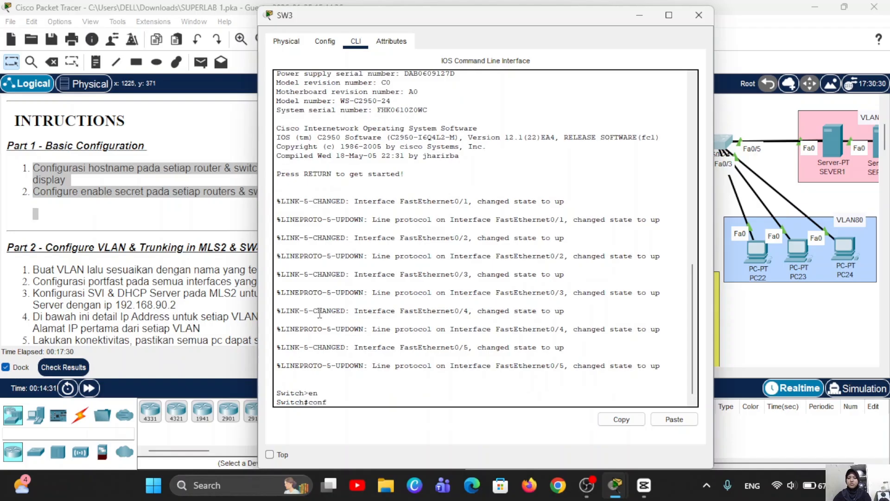
text( t)
key(Return)
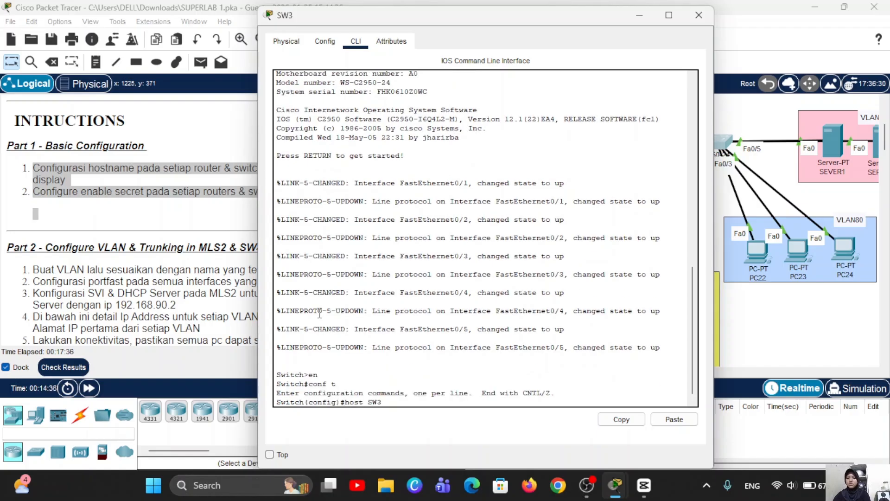
text(host SW3)
key(Return)
Step: Set SW3's enable secret to the password from the instructions and close the switch's window
text(ena)
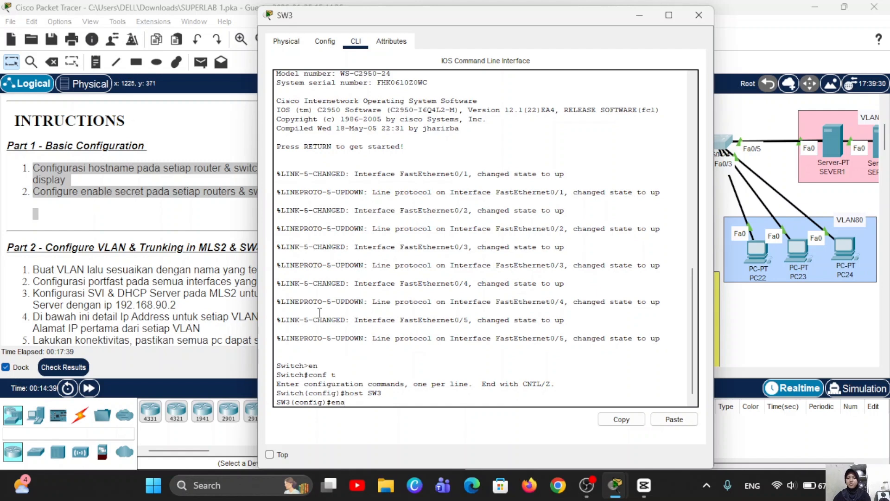
text( sec sid)
key(Return)
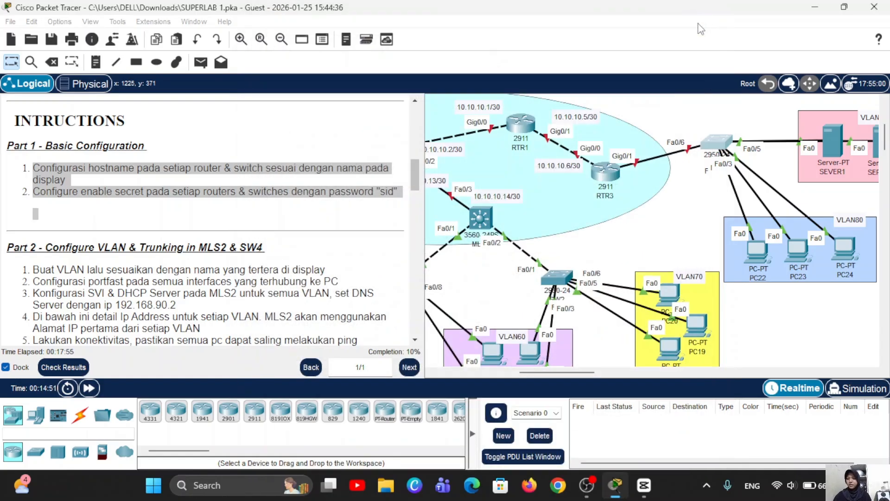
click(699, 15)
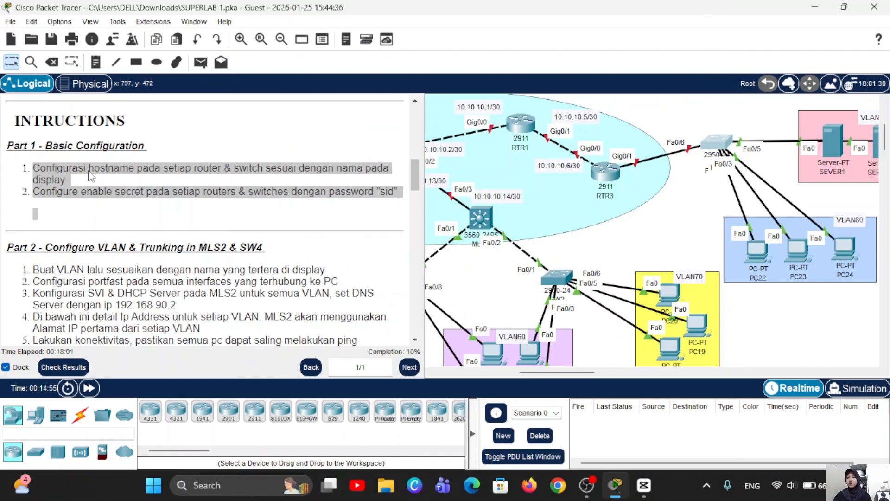
Step: Check the activity results and review the enable secret and host name assessment items of every device
drag(36, 146, 165, 149)
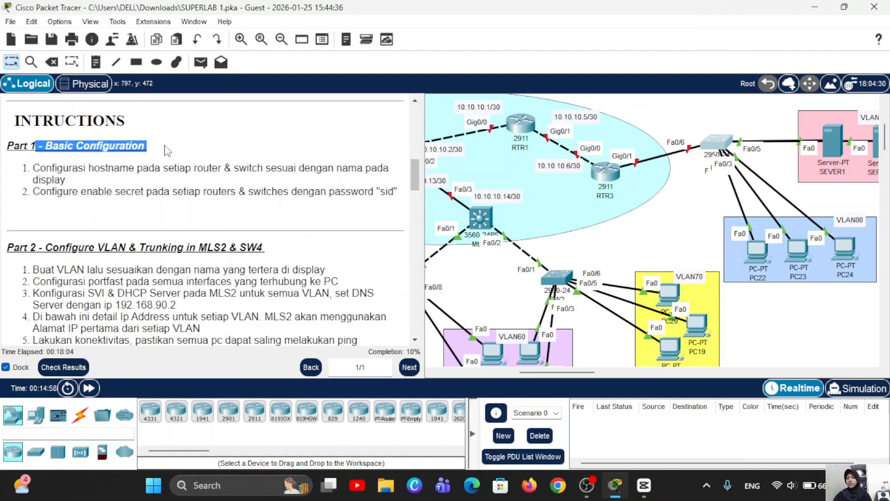
click(167, 149)
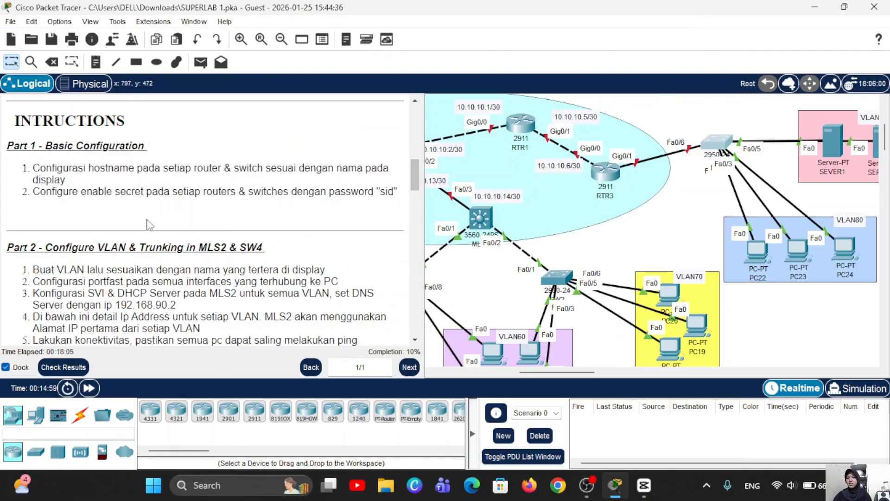
click(56, 368)
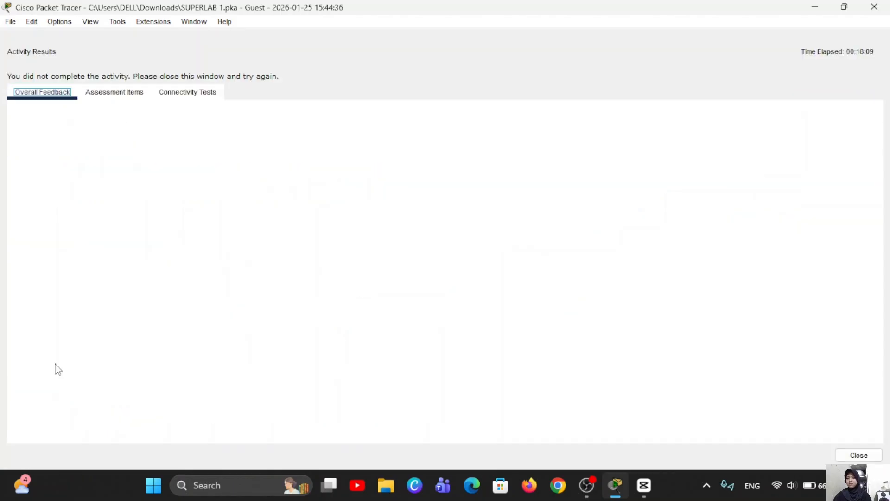
click(121, 93)
scroll(122, 293, down, 6)
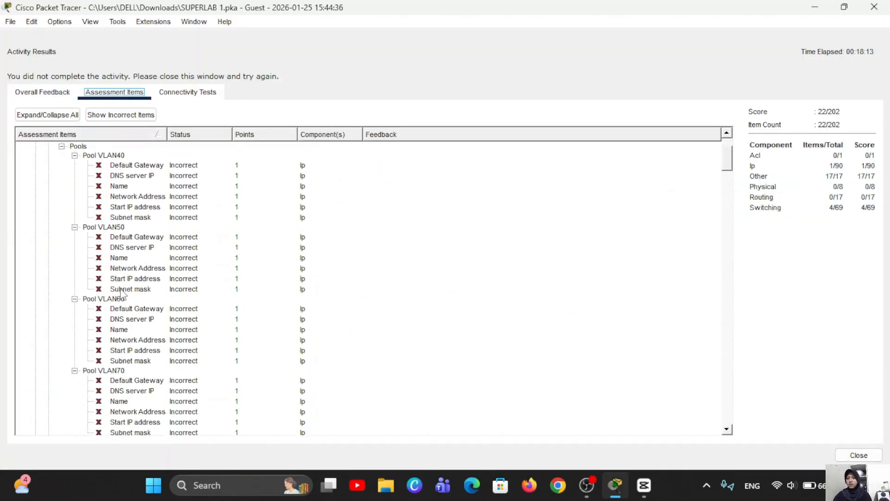
scroll(121, 294, down, 3)
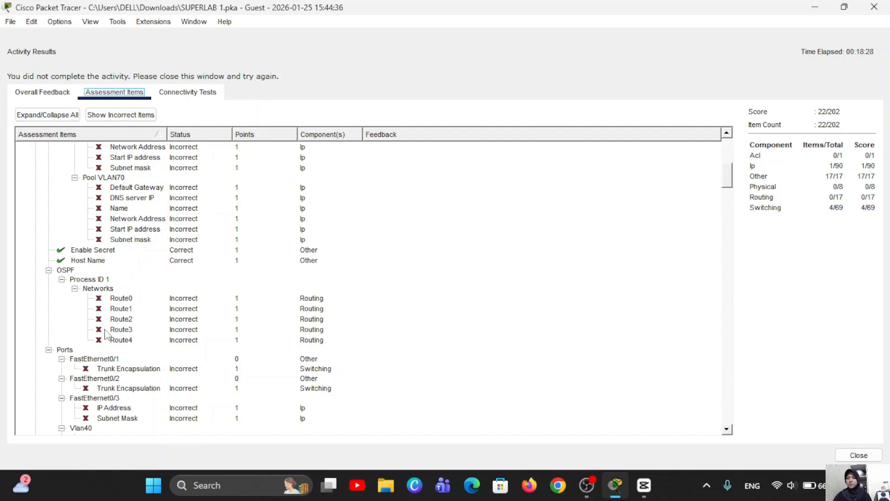
scroll(107, 332, down, 10)
scroll(106, 333, down, 15)
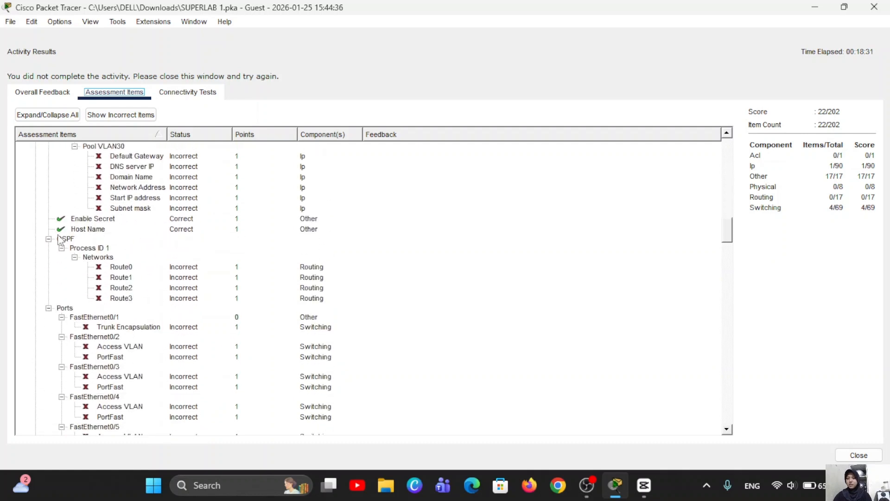
scroll(70, 362, down, 6)
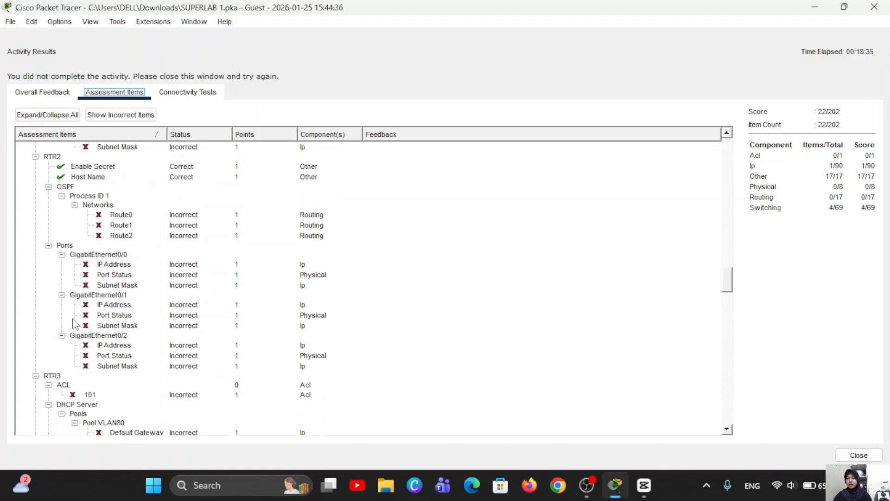
scroll(81, 373, down, 4)
scroll(79, 374, down, 15)
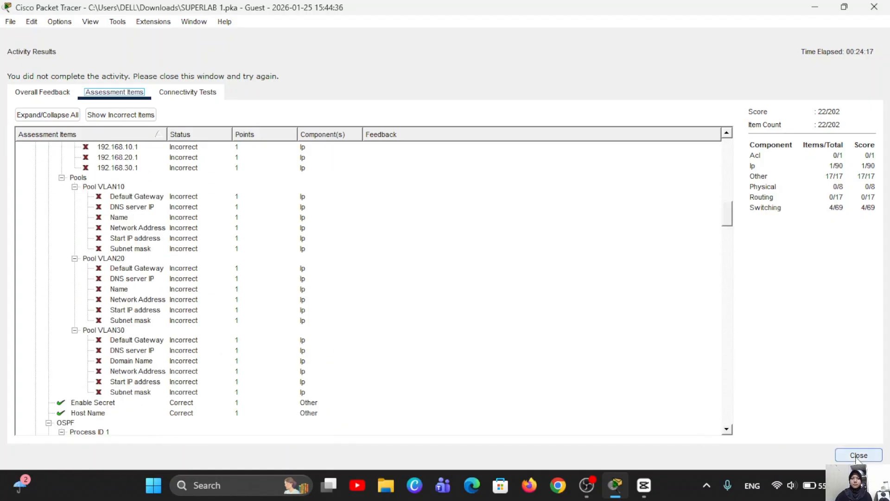
click(858, 456)
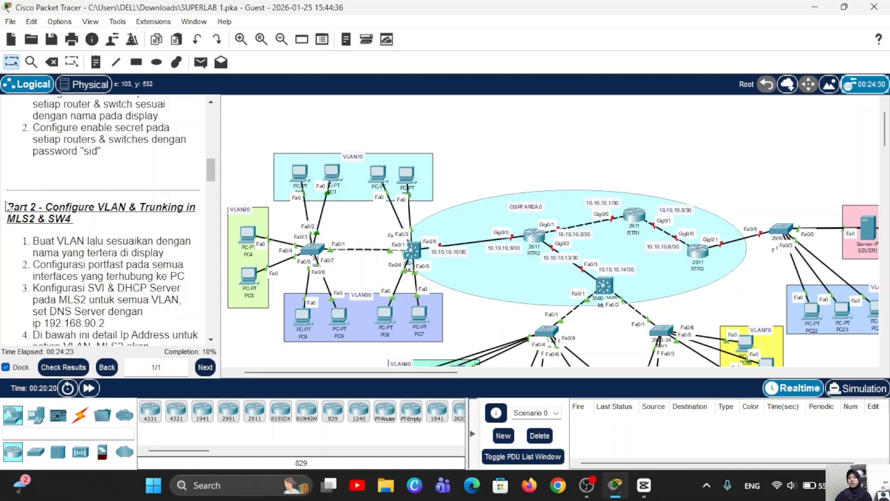
Step: Read the Part 2 instructions on VLAN creation, PortFast, SVI and DHCP server configuration for MLS2 and SW4
drag(7, 205, 103, 224)
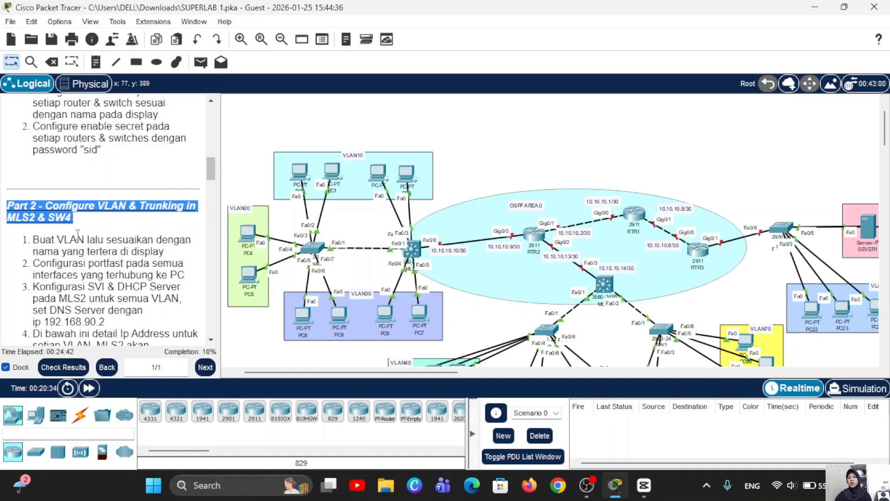
drag(33, 239, 166, 252)
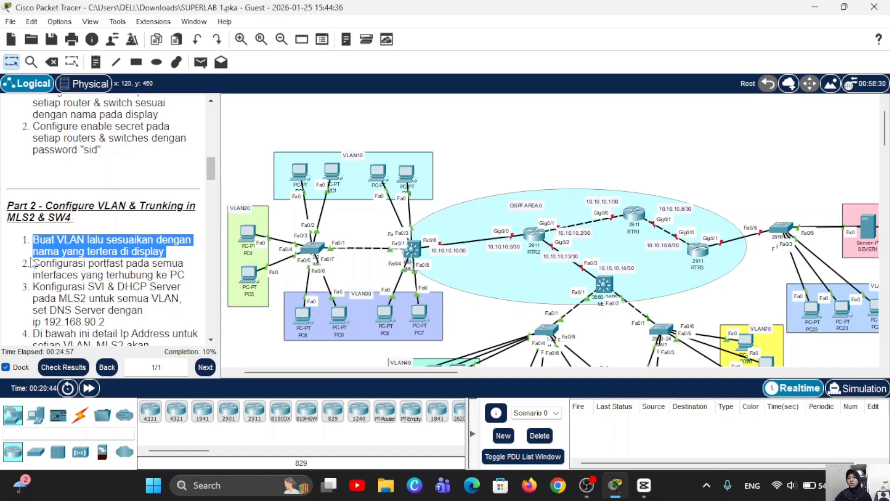
drag(28, 269, 188, 278)
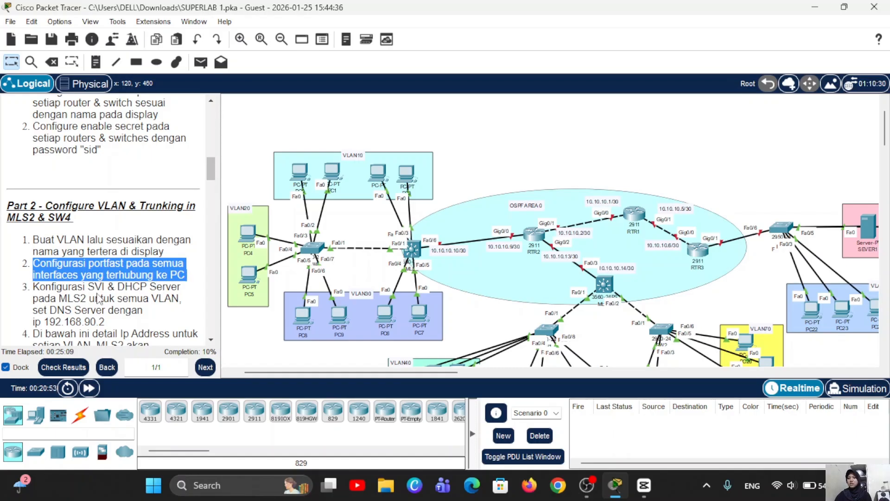
drag(29, 287, 187, 309)
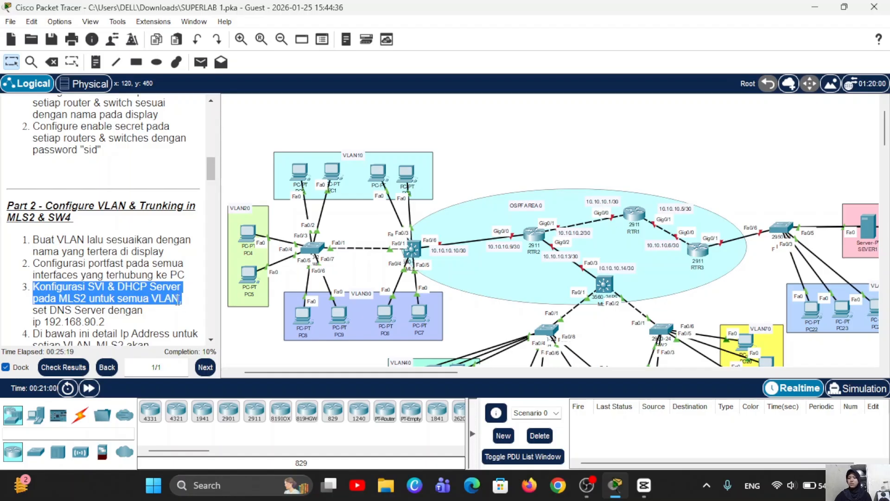
click(170, 326)
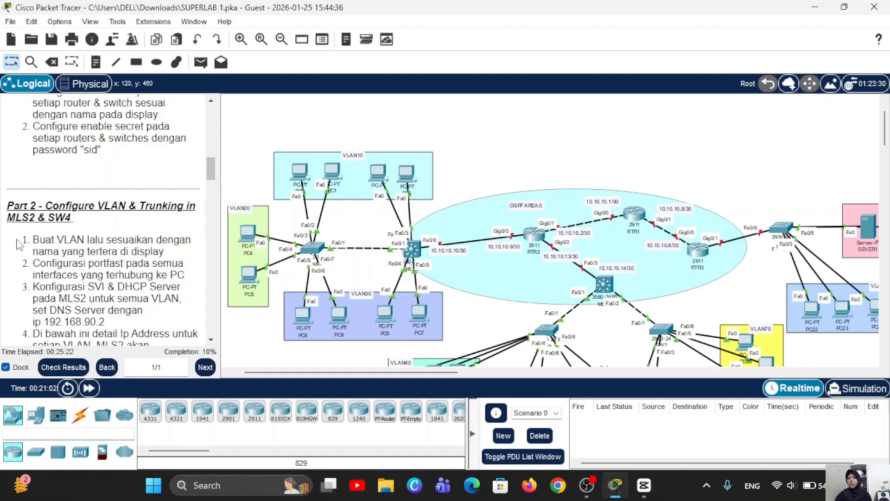
drag(31, 239, 186, 275)
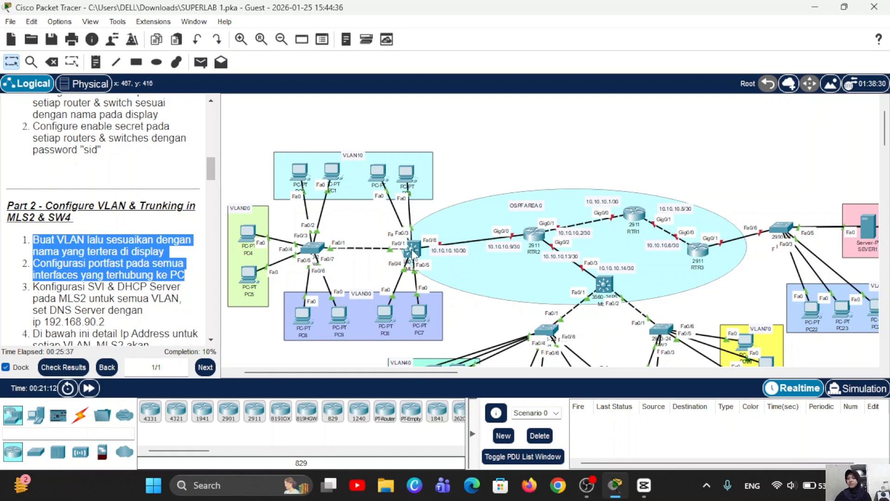
click(206, 301)
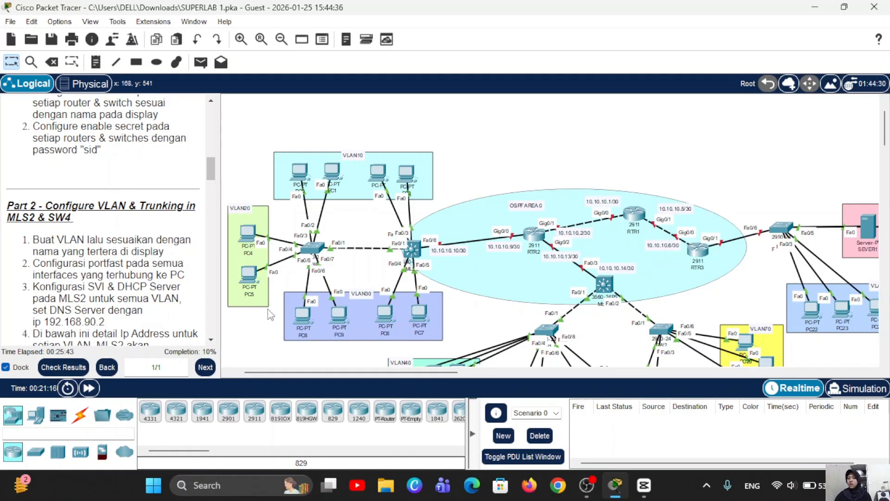
Step: Start a command-line session on SW4, enter privileged mode with the enable password, and enter global configuration mode
click(315, 252)
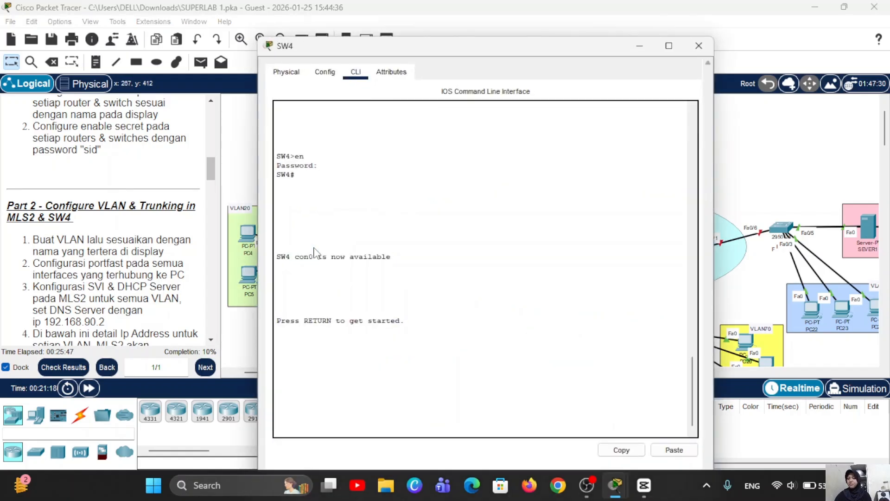
click(313, 386)
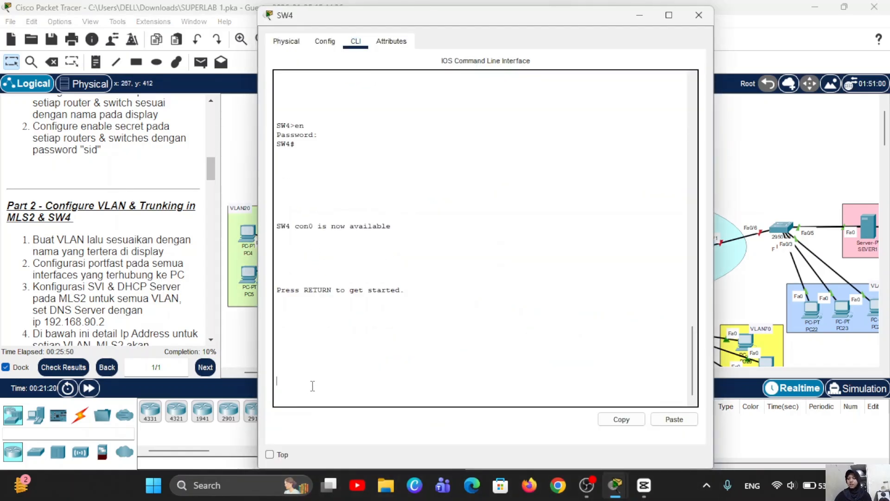
key(Return)
text(e)
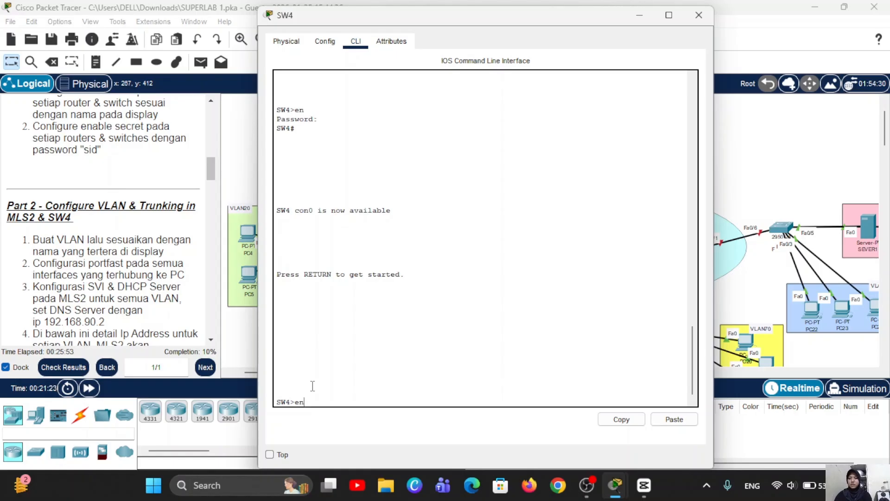
text(n)
key(Return)
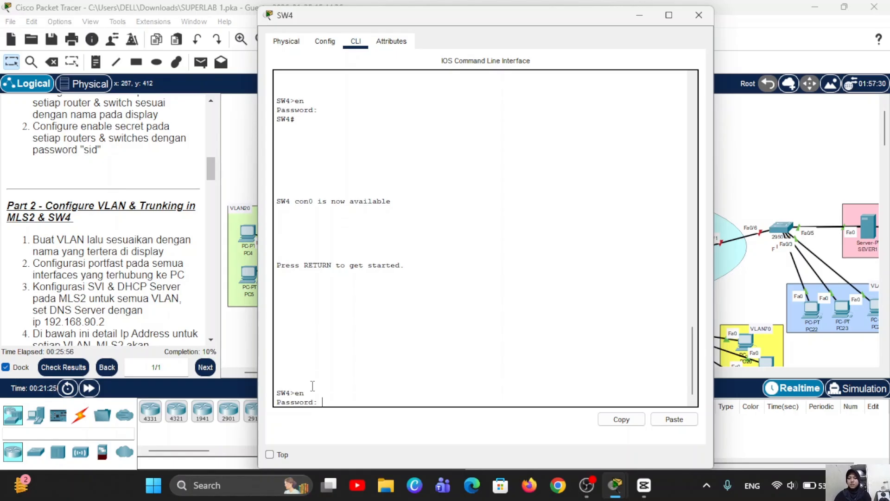
key(Return)
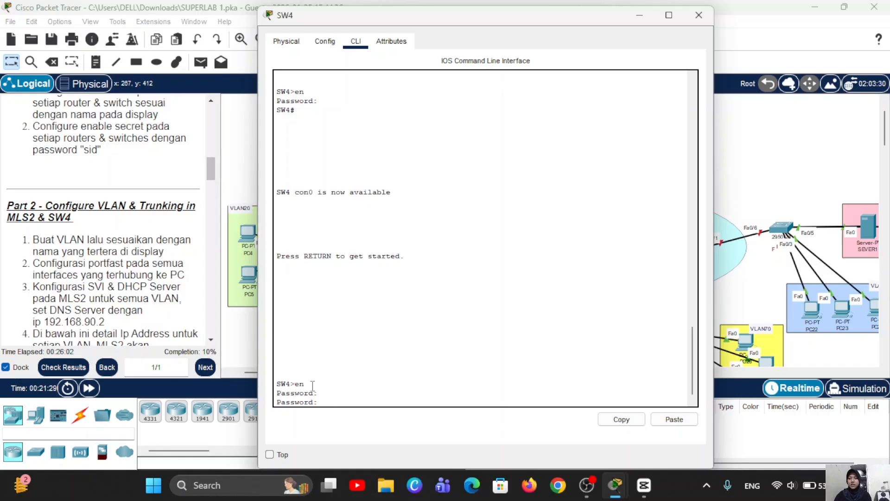
key(Return)
text(c)
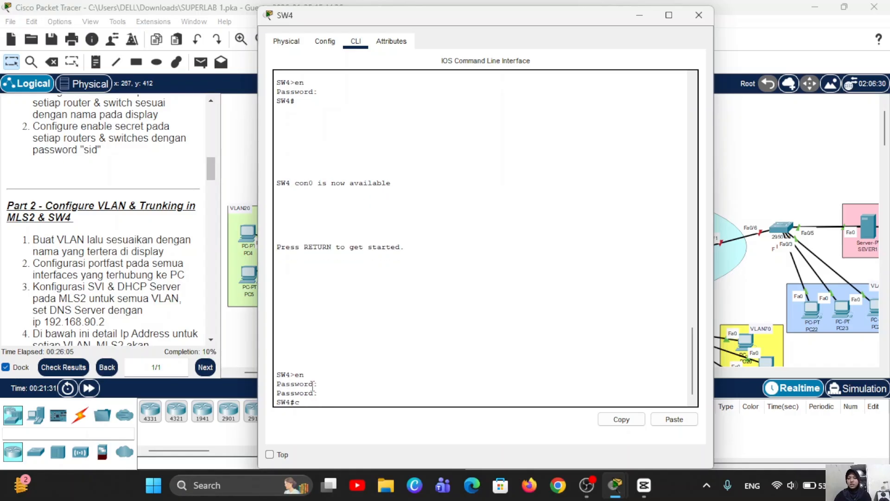
text(onf t)
key(Return)
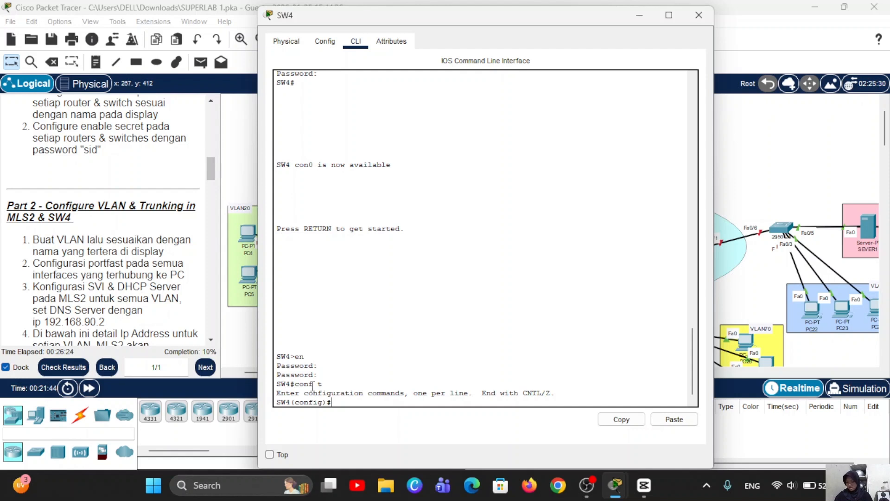
Step: Create VLAN 10 on SW4 and name it VLAN10
text(lan 10)
key(Return)
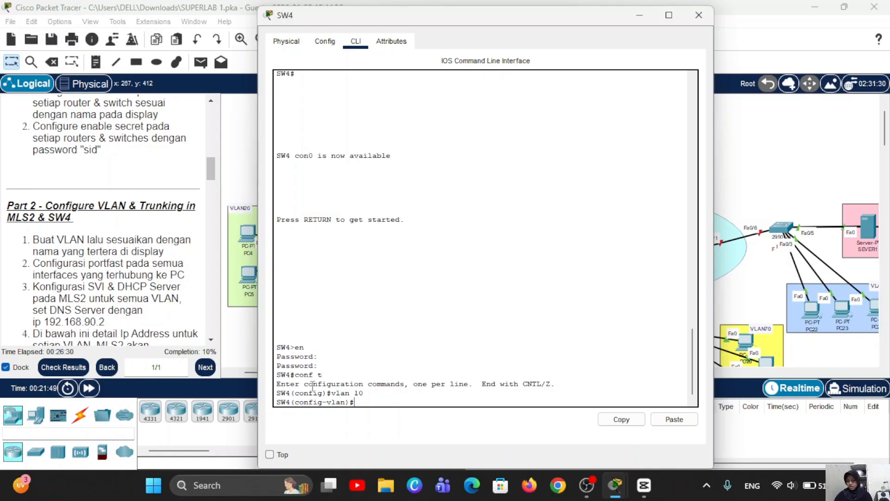
text(name VLA)
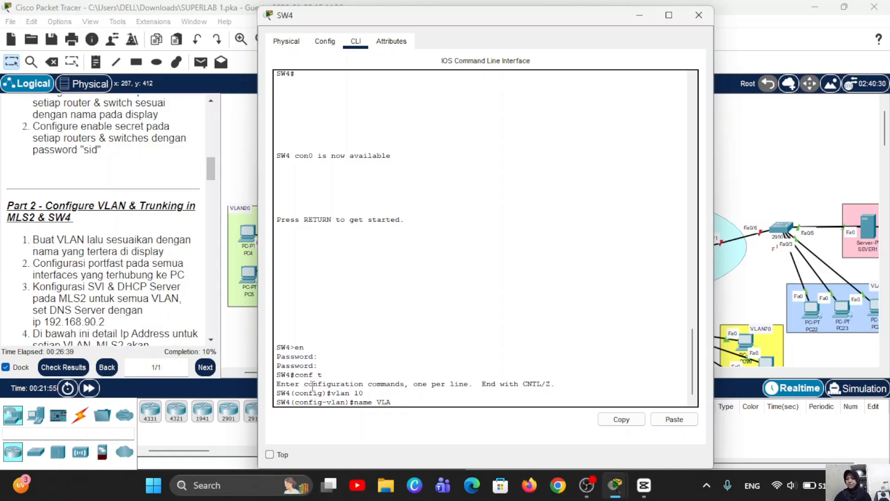
text(N1)
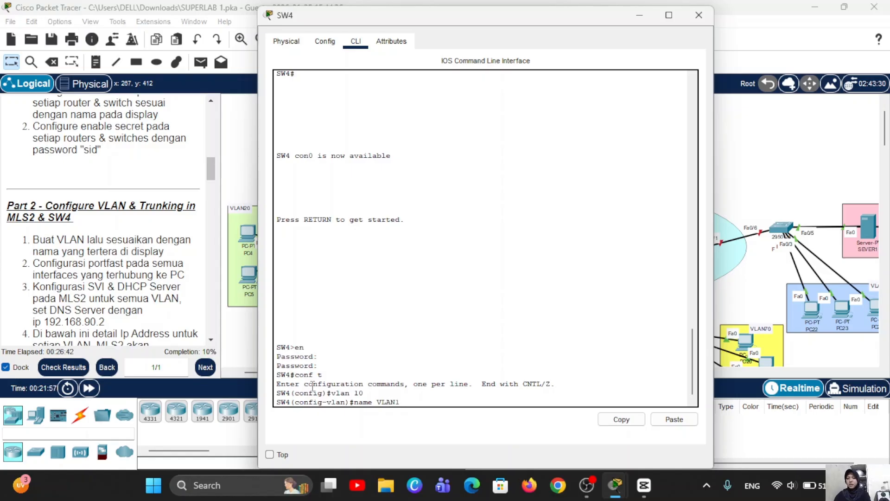
text(0)
key(Return)
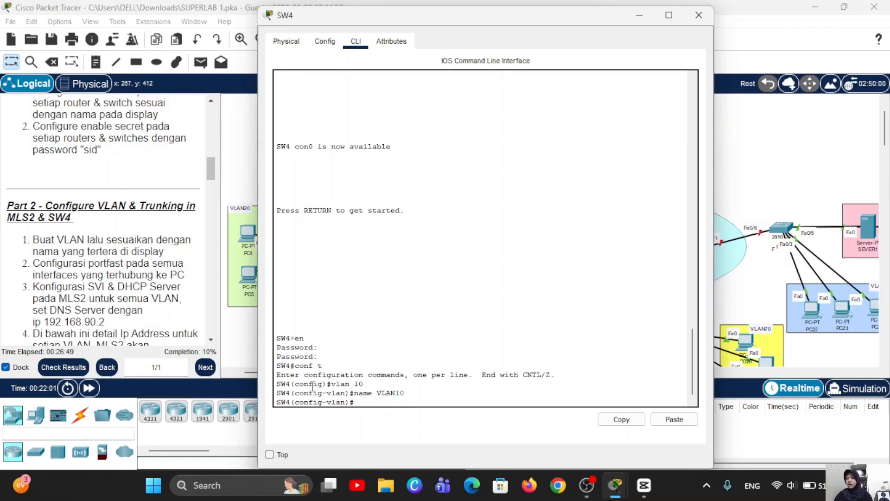
Step: Create VLAN 20 on SW4 and name it VLAN20
text(vlan 20)
key(Return)
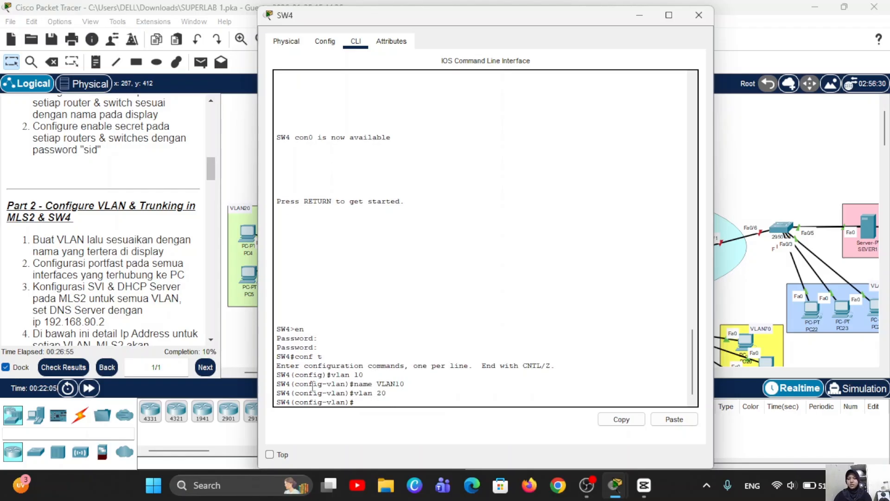
key(Up)
key(Up)
key(BackSpace)
text(20)
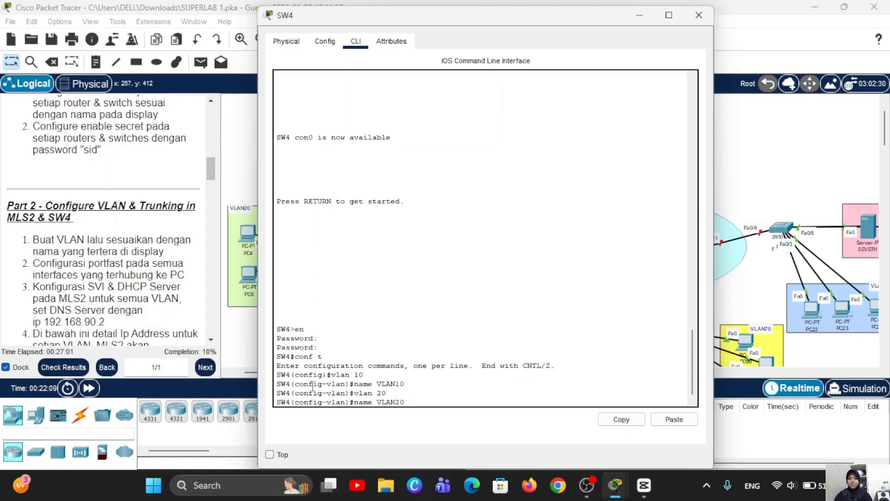
key(Return)
Step: Create VLAN 30 on SW4, name it VLAN30, and minimize the switch's window
key(Up)
key(Up)
key(Left)
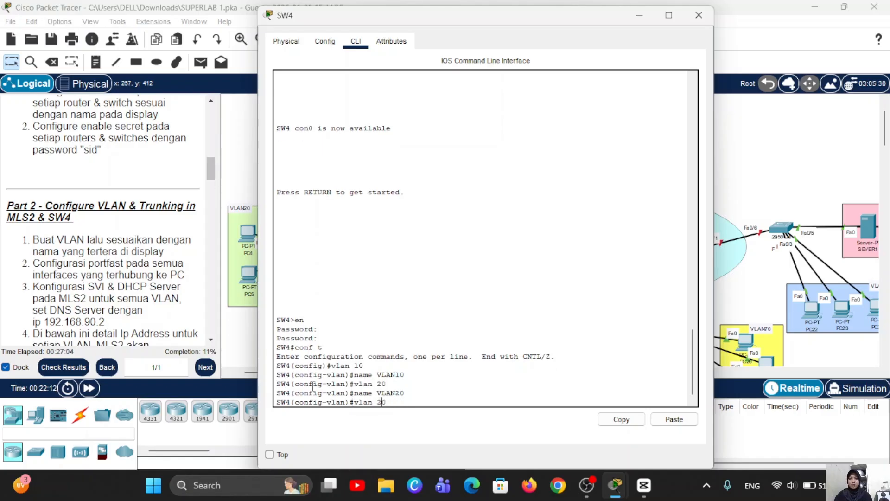
key(BackSpace)
text(3)
key(Return)
key(Up)
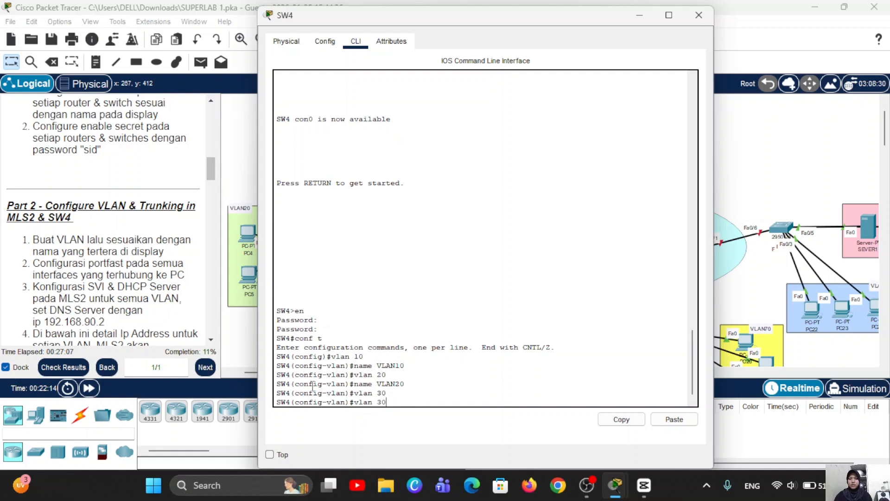
key(Up)
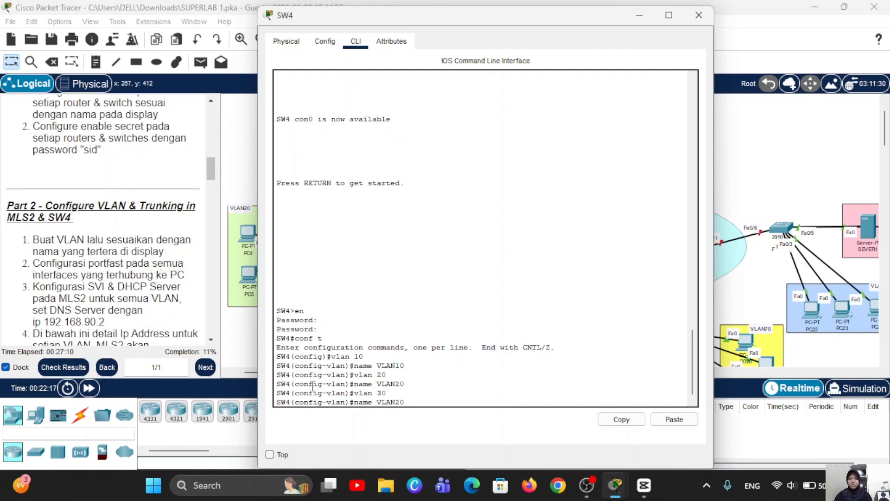
key(Left)
key(BackSpace)
text(3)
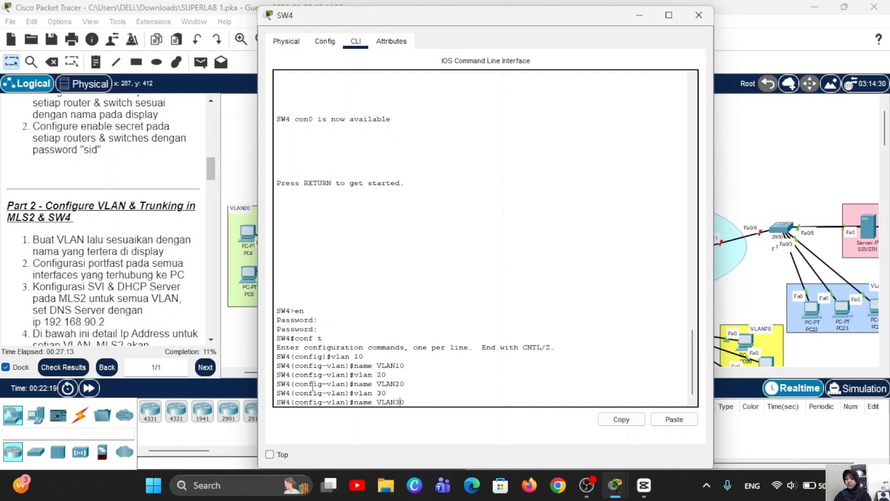
key(Return)
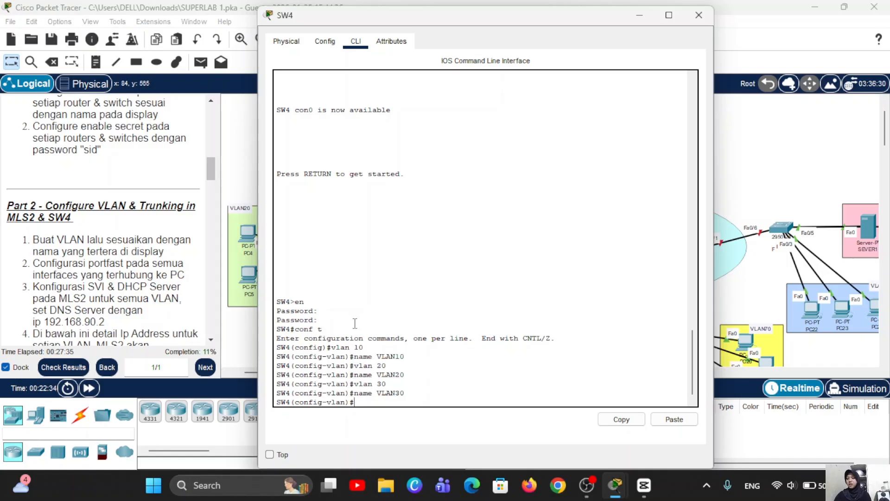
click(640, 16)
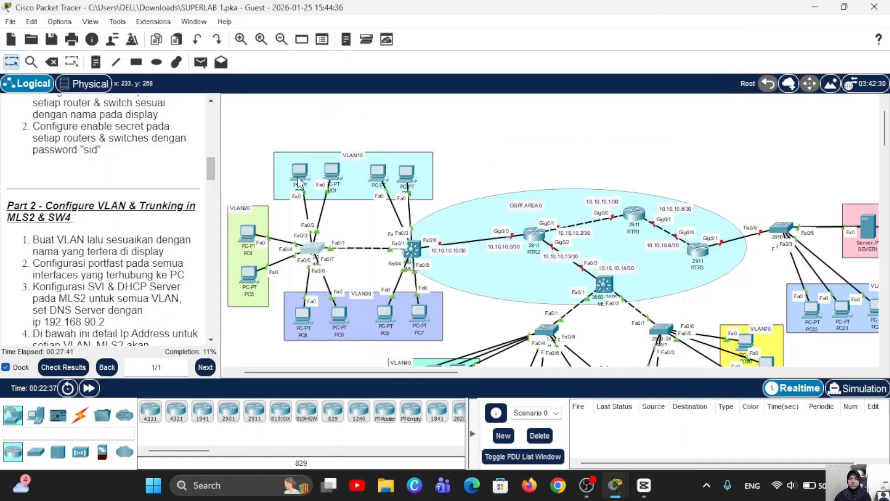
Step: Shift the first and last PCs slightly within the VLAN10 area of the topology
drag(294, 177, 324, 186)
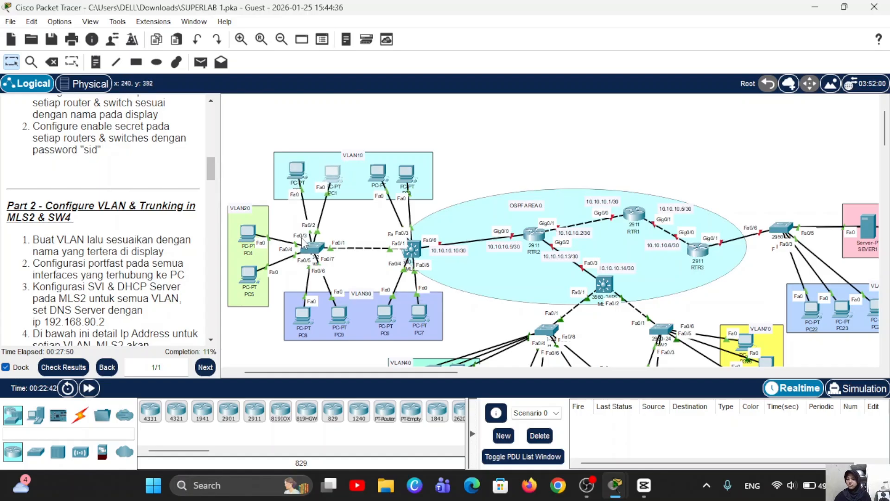
drag(381, 184, 418, 178)
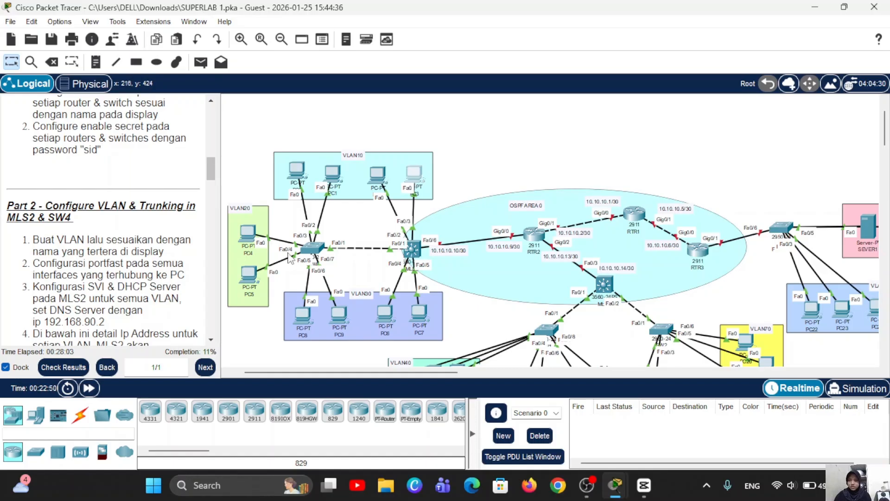
Step: On SW4, leave VLAN configuration and set interface range fa0/2-3 to access mode in VLAN 10
click(315, 253)
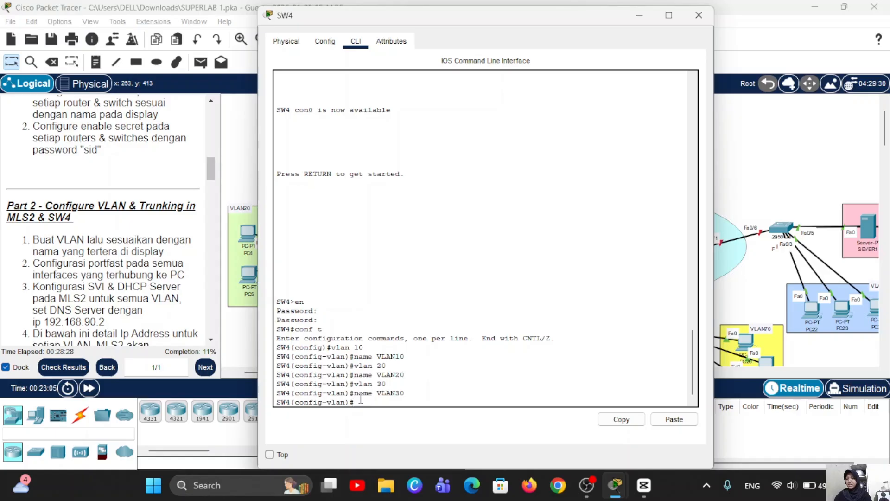
text(i)
text(ex)
key(Return)
text(in)
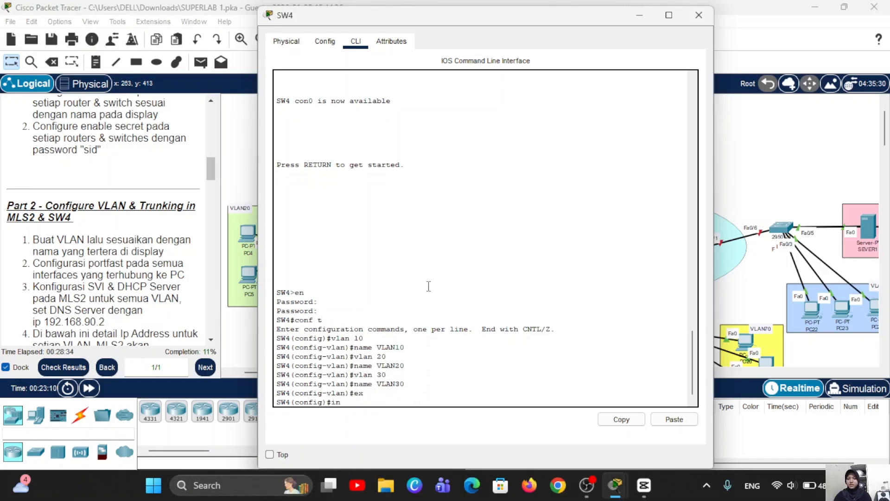
text(t fa0/2-3)
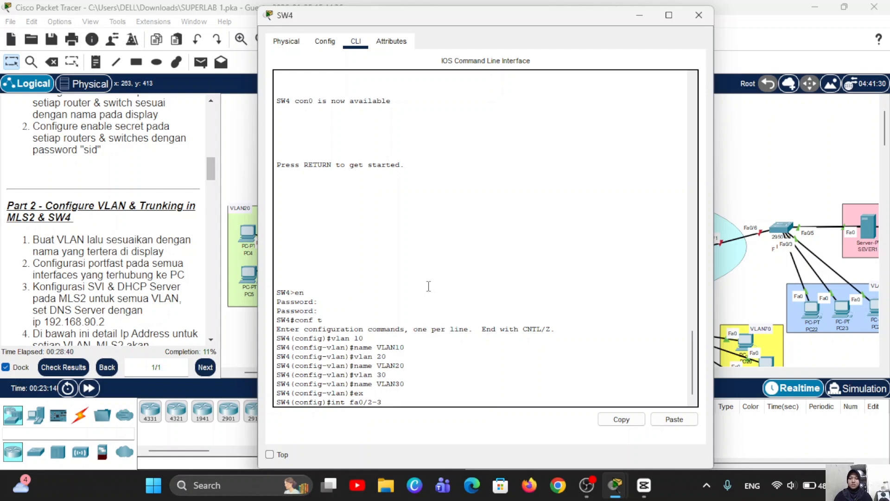
text(range)
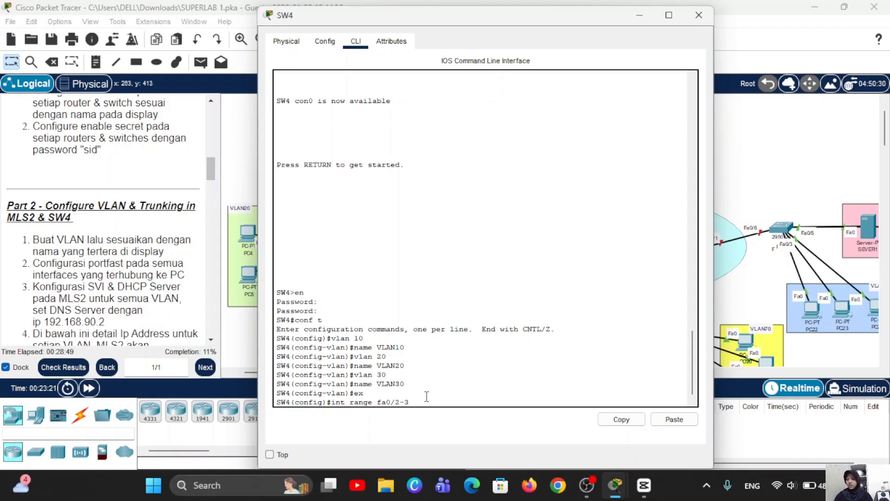
key(Return)
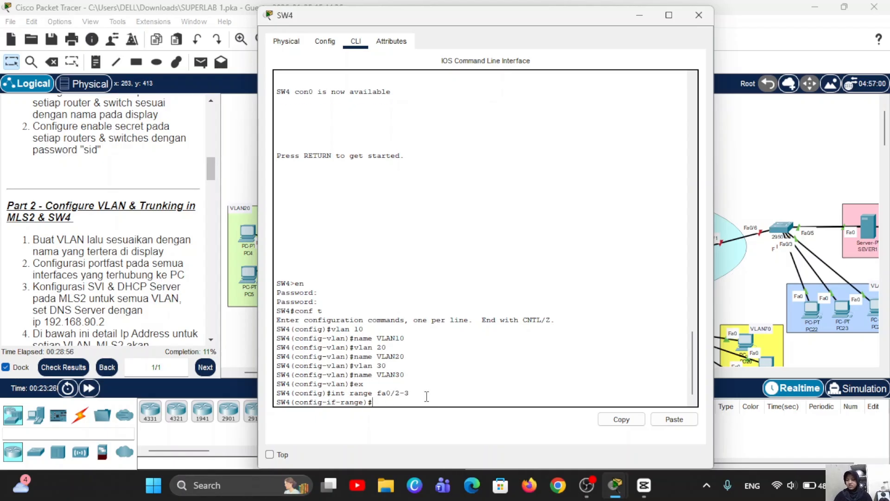
text(sw m a)
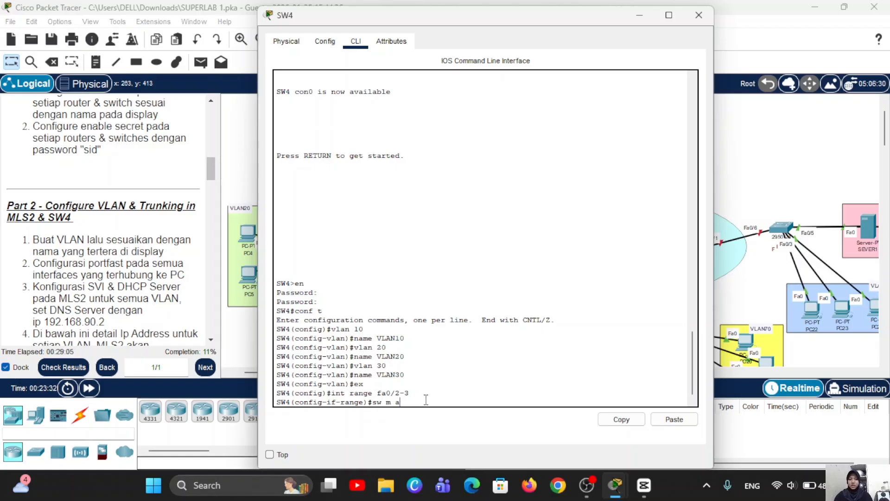
key(Return)
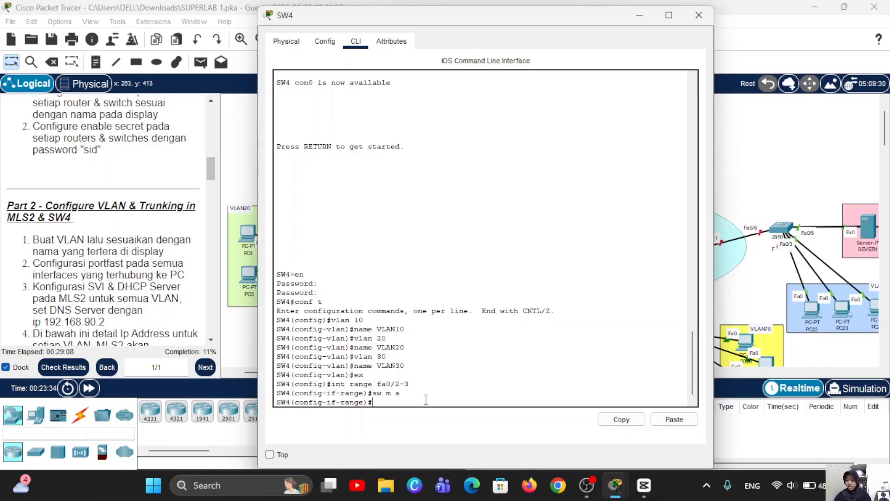
text(sw)
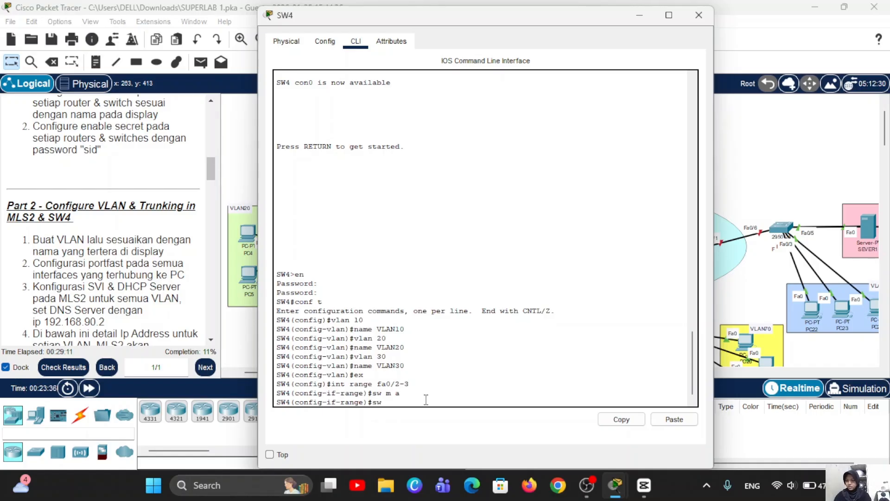
text( a vl 10)
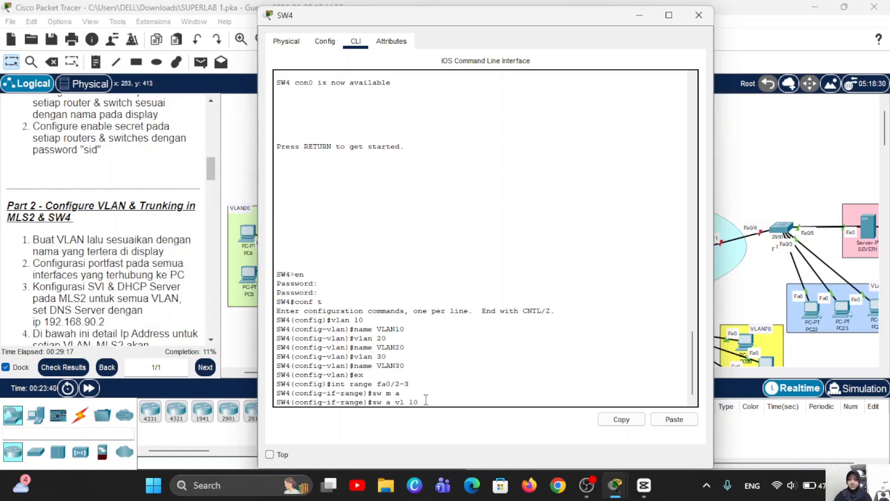
key(Return)
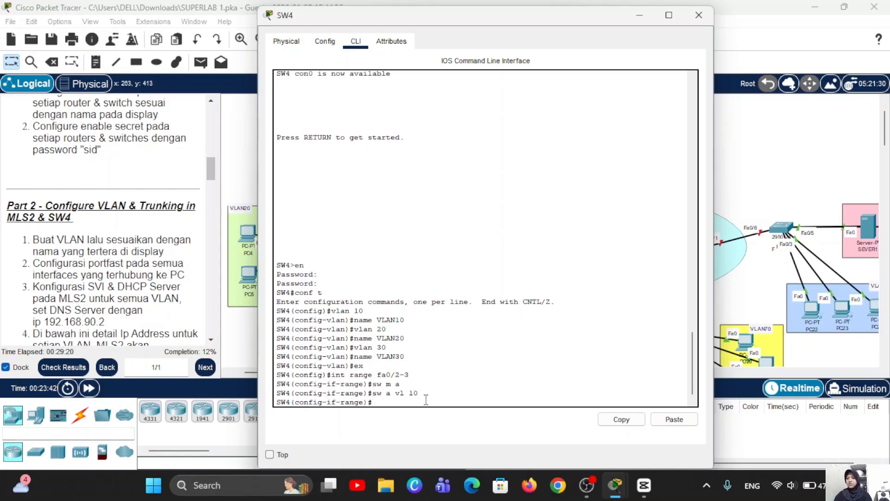
Step: Move SW4's window aside from the VLAN areas, enable PortFast on fa0/2-3, and return to global configuration mode
drag(561, 21, 696, 26)
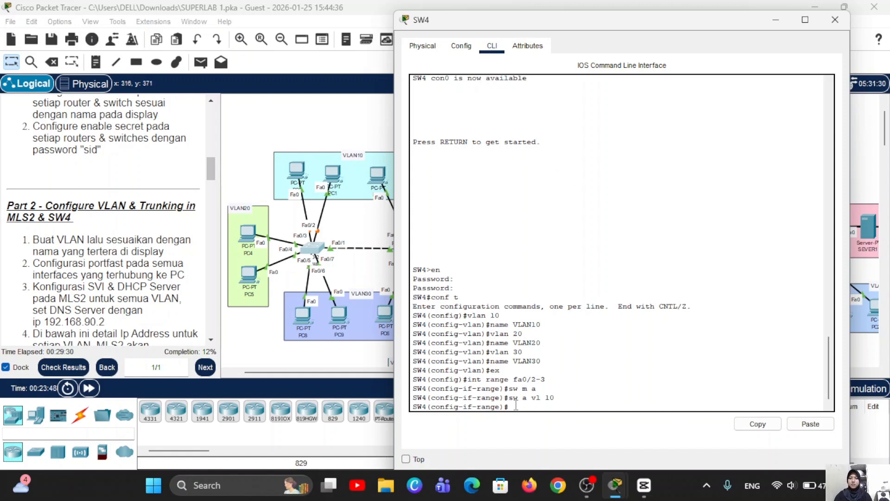
text(spo)
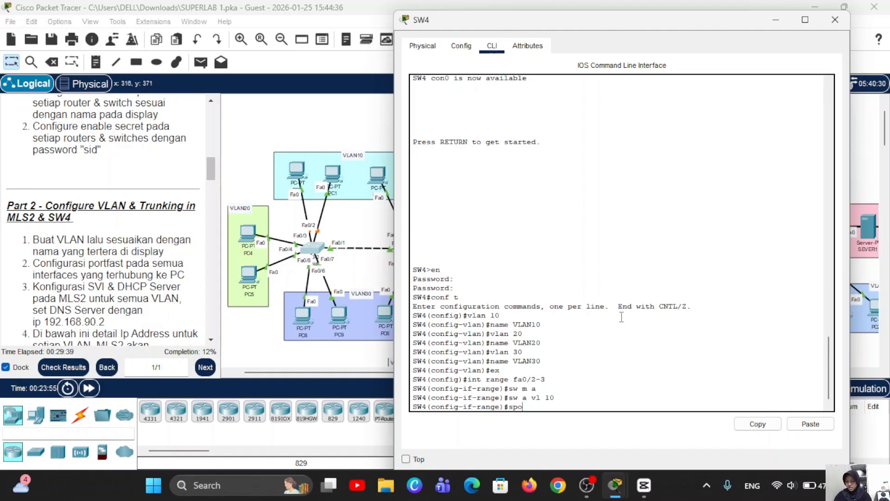
key(BackSpace)
text(a po)
key(Return)
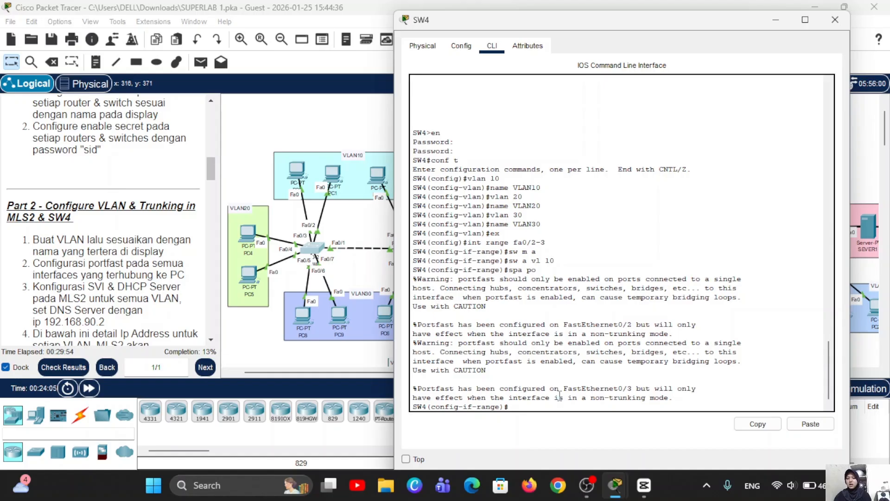
text(ex)
key(Return)
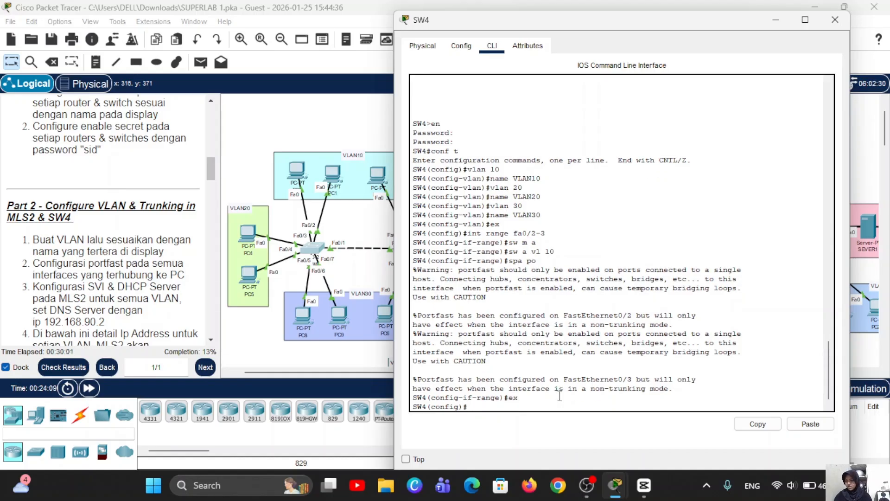
Step: Set SW4's interface range fa0/4-5 to access mode in VLAN 20 with PortFast, and return to global configuration mode
text(int range f)
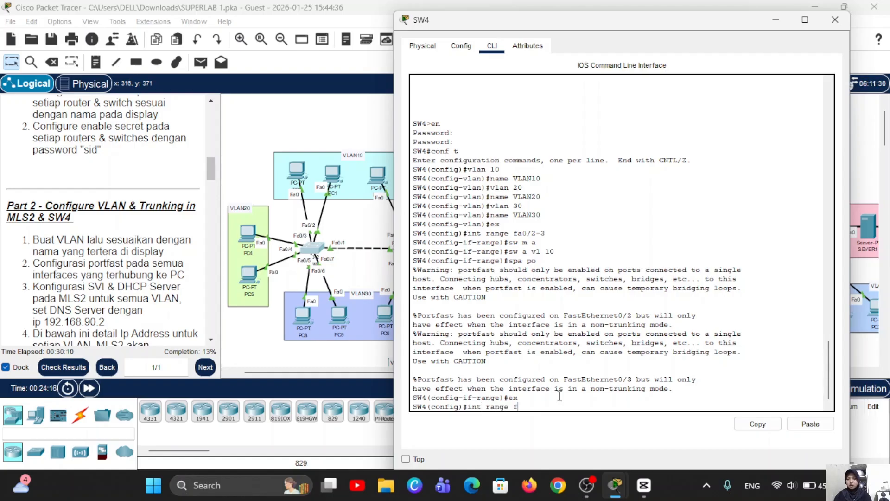
text(a0/4-5)
key(Return)
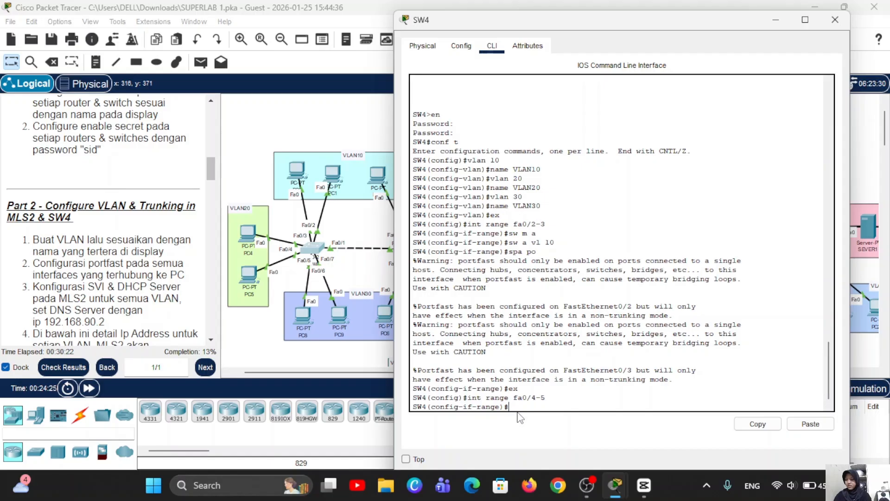
text(sw m a)
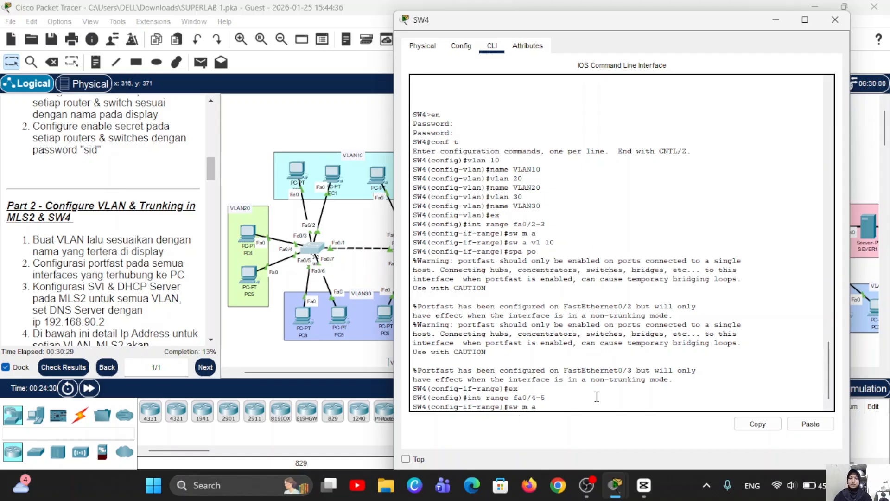
key(Return)
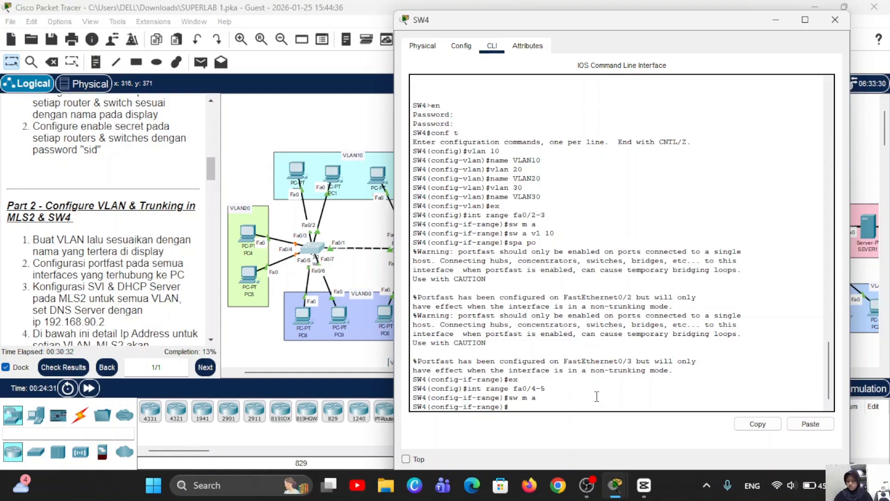
text(sw a vl 20)
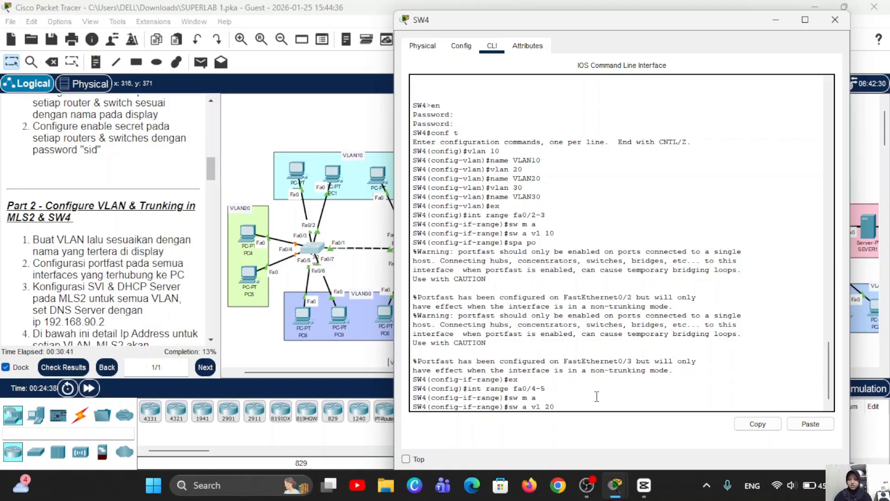
key(Return)
text(spa)
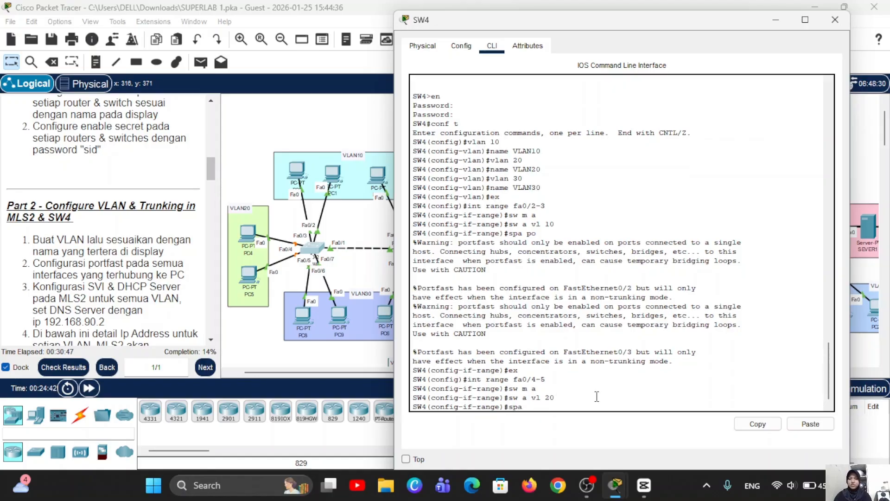
text( po)
key(Return)
text(ex)
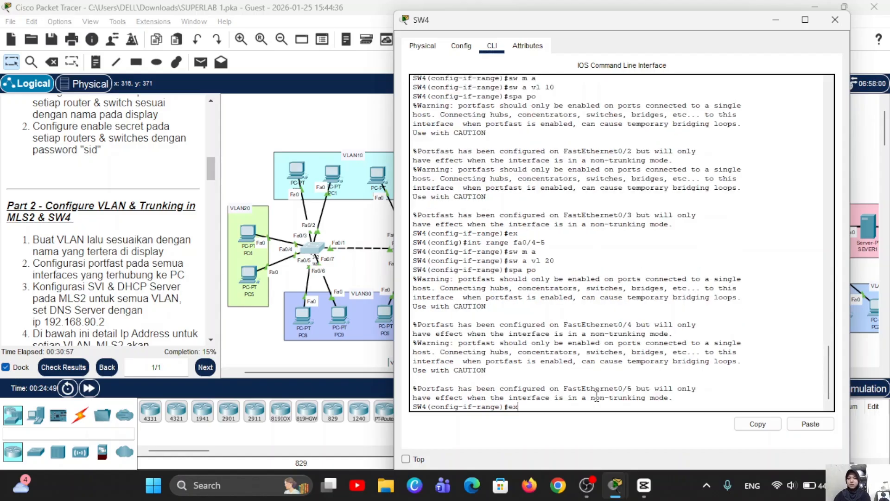
key(Return)
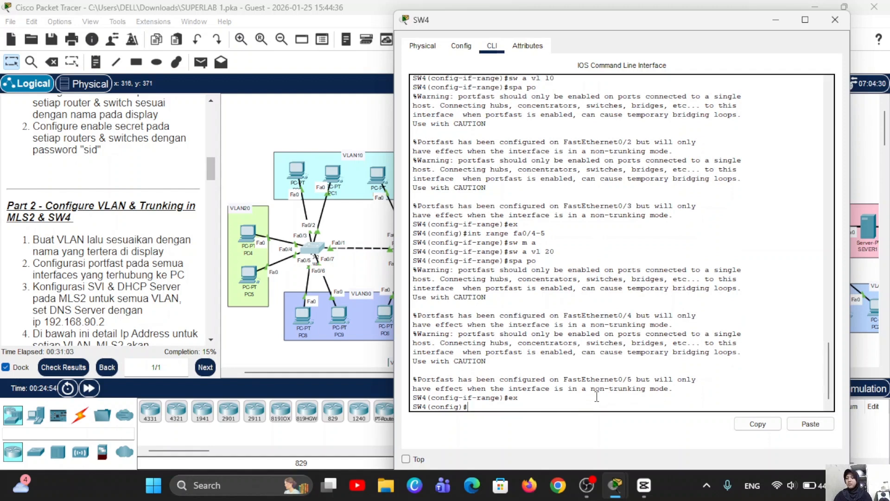
Step: Set SW4's interface range fa0/6-7 to access mode in VLAN 30 and enable PortFast on it
text(int range fa0)
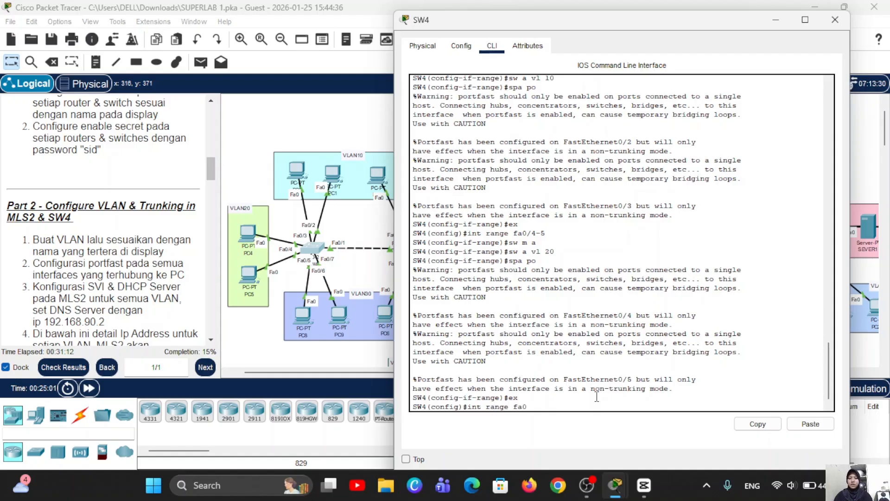
text(/6-7)
key(Return)
text(s)
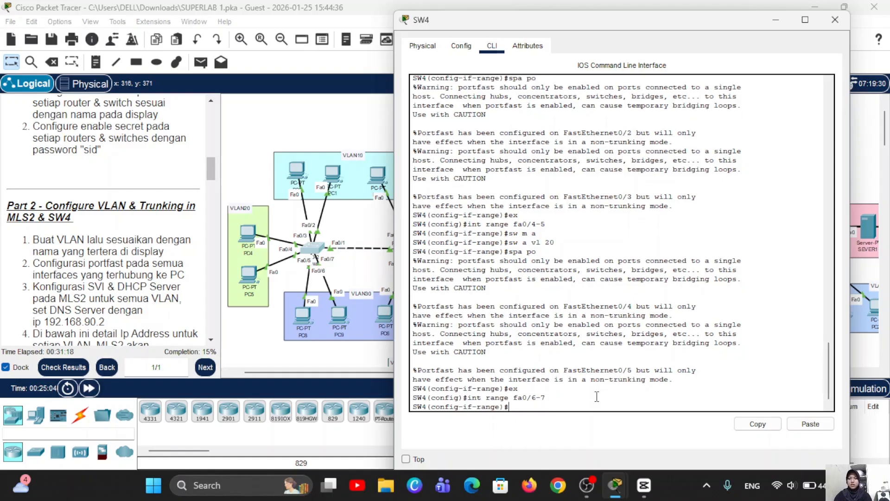
text(w m a)
key(Return)
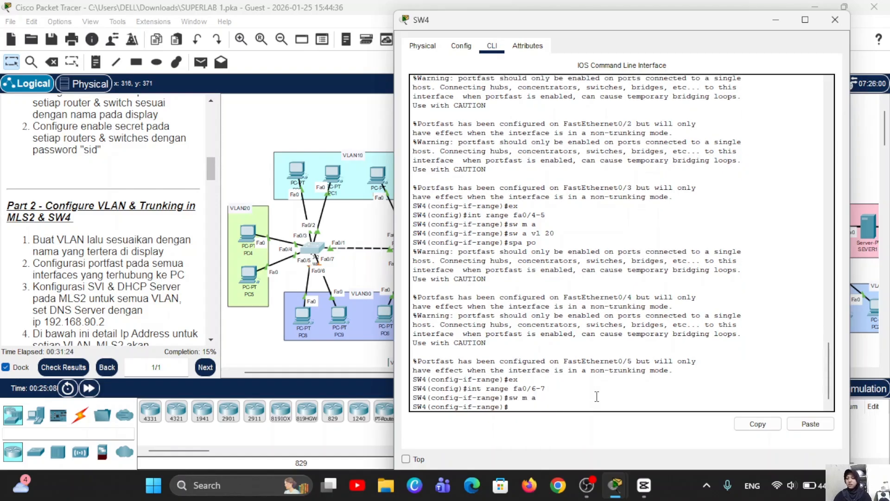
text(sw a v)
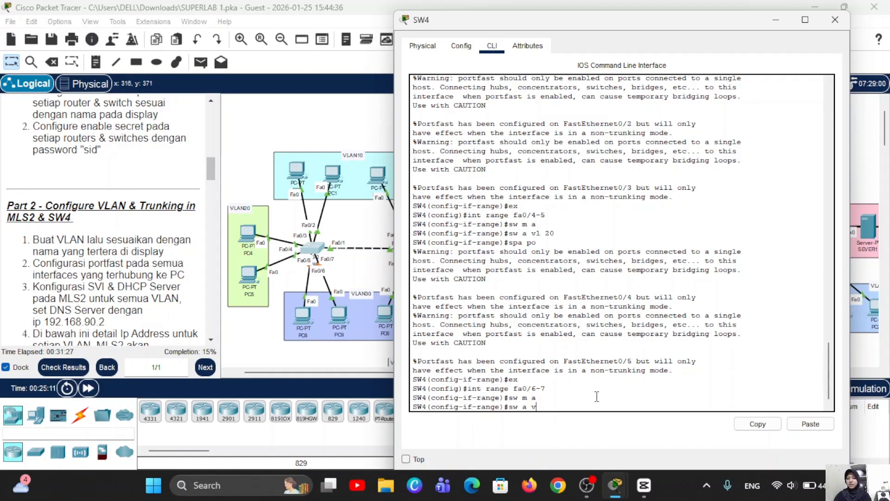
text(l 30)
key(Return)
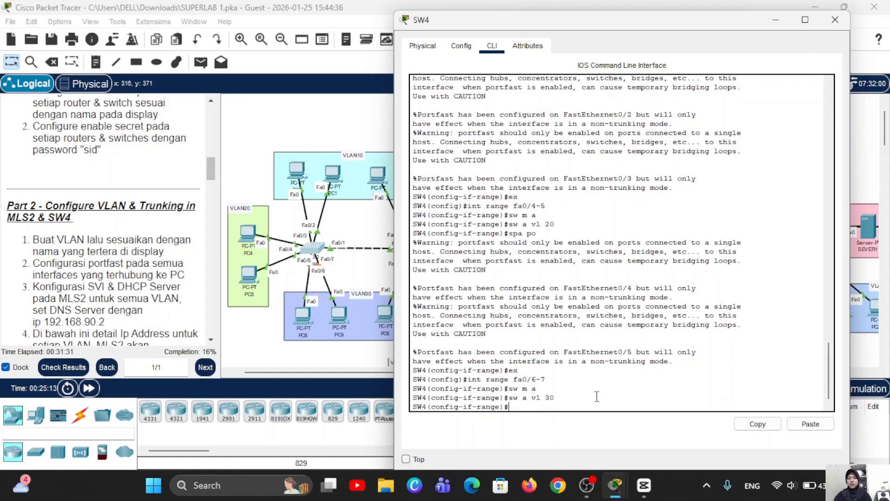
text(spa po)
key(Return)
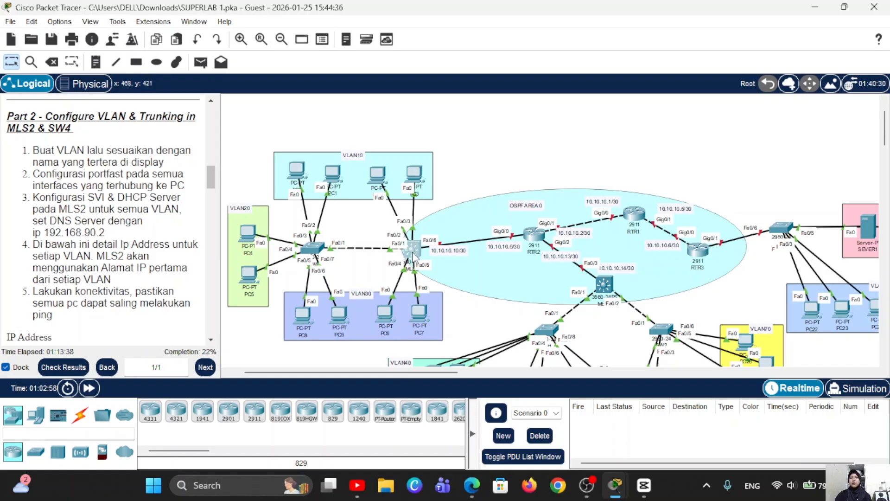
Step: Open MLS2's command line, enter privileged mode with the enable password, and enter global configuration mode
click(414, 247)
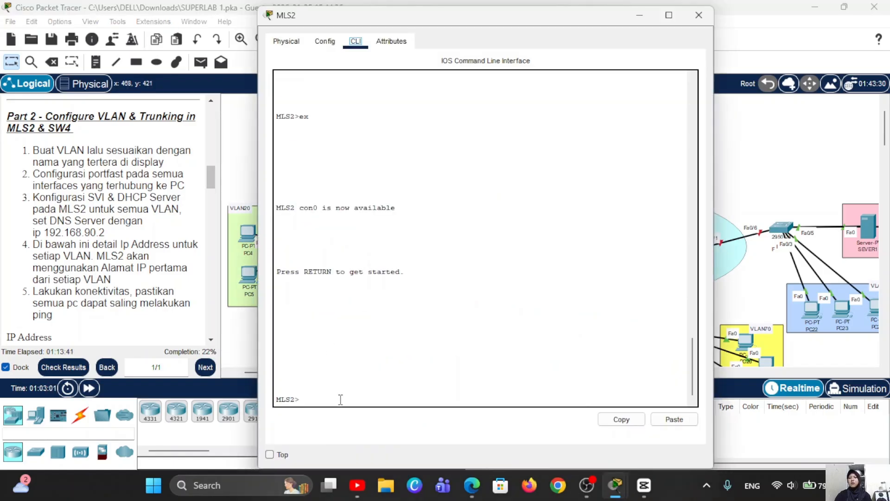
text(en)
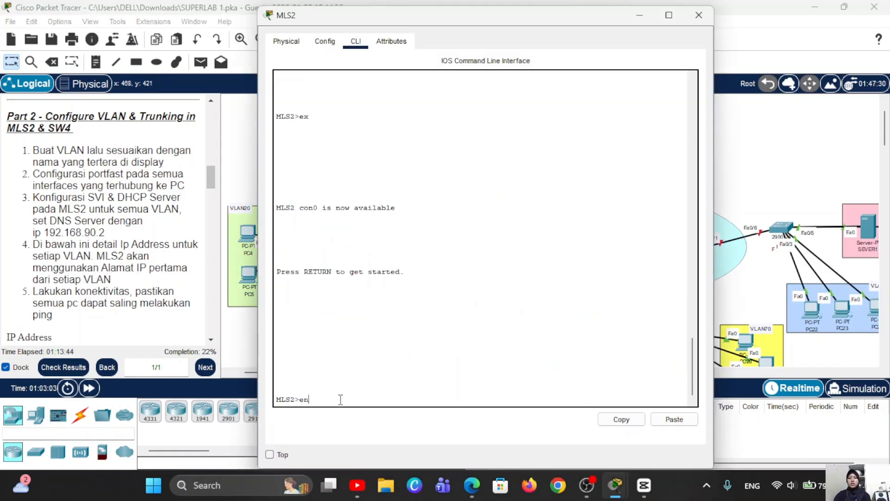
key(Return)
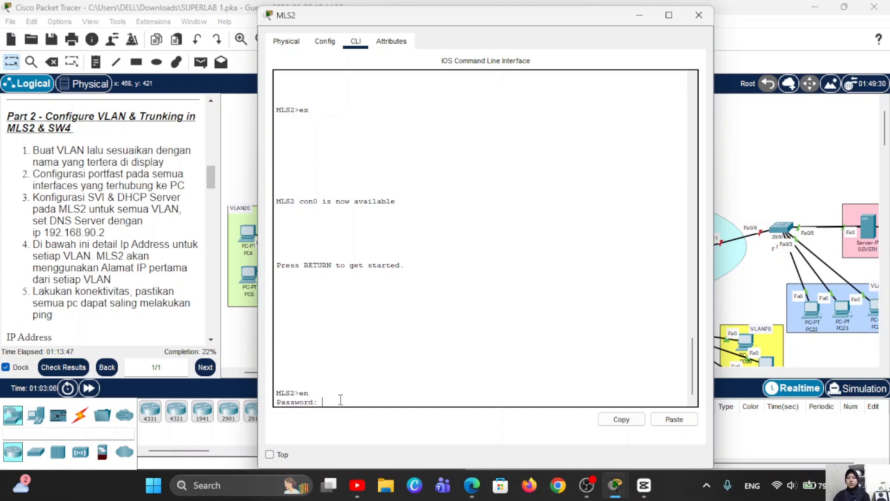
key(Return)
text(conf t)
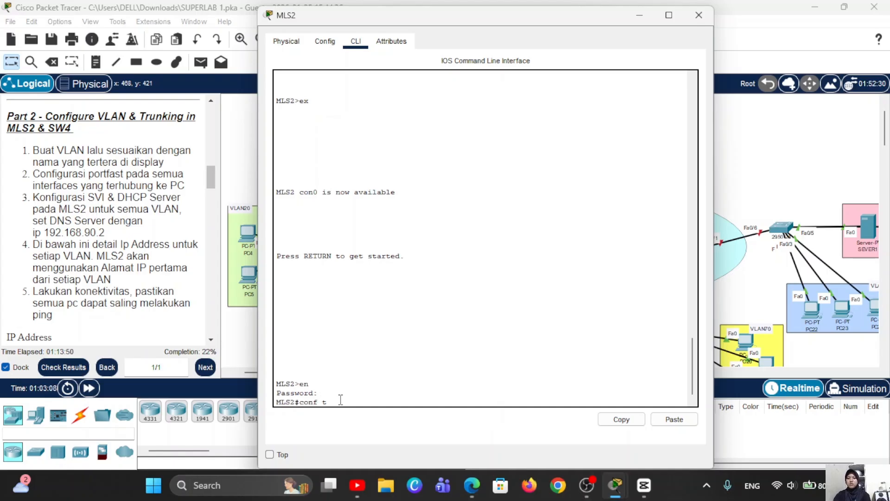
key(Return)
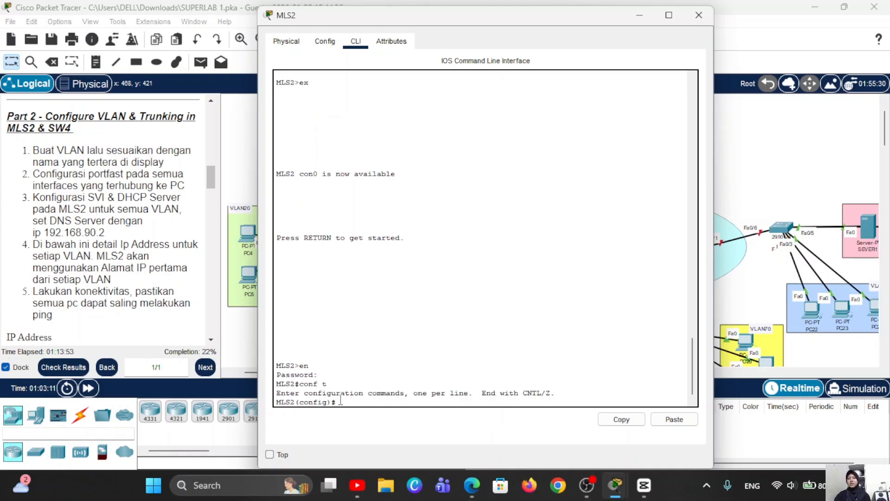
Step: Create VLAN 10 on MLS2 and name it VLAN10
text(vlan)
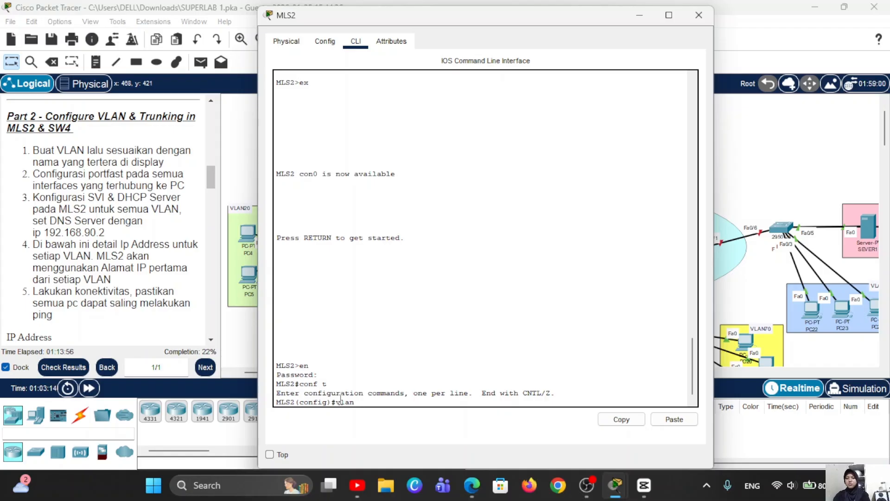
text( 10)
key(Return)
text(na)
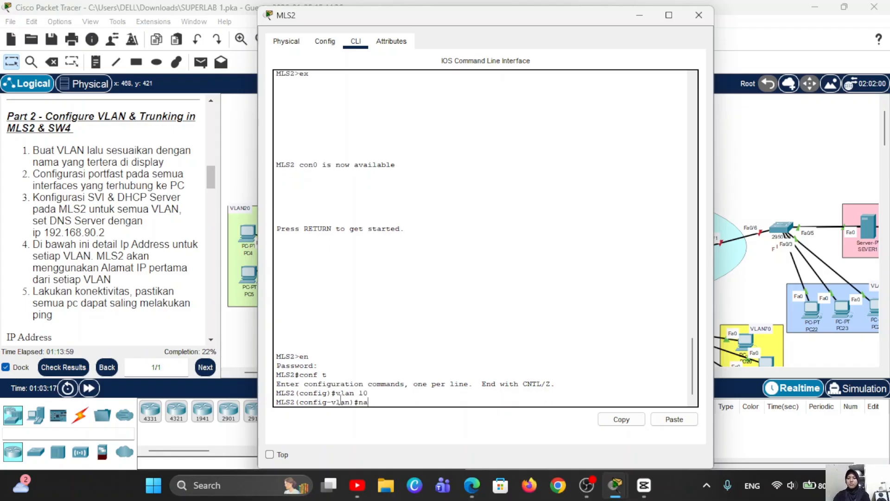
text(me VLAN10)
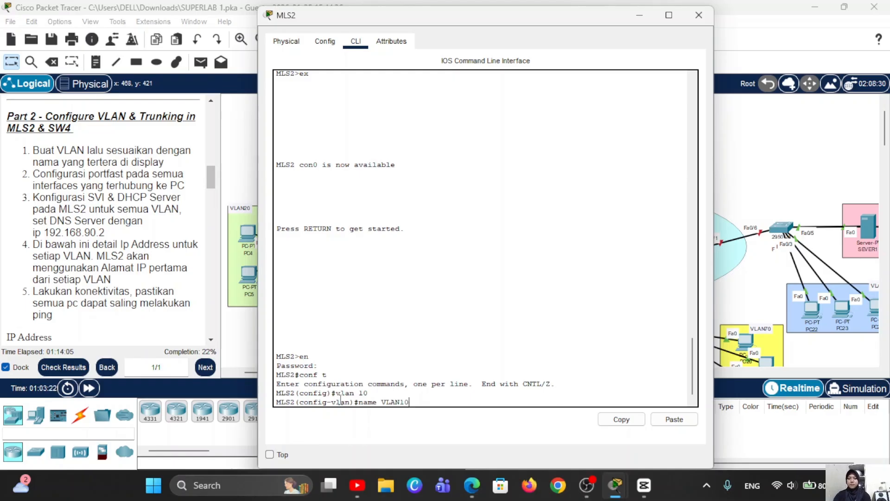
key(Return)
Step: Create VLAN 20 on MLS2 and name it VLAN20
text(vlan 10)
key(BackSpace)
text(20)
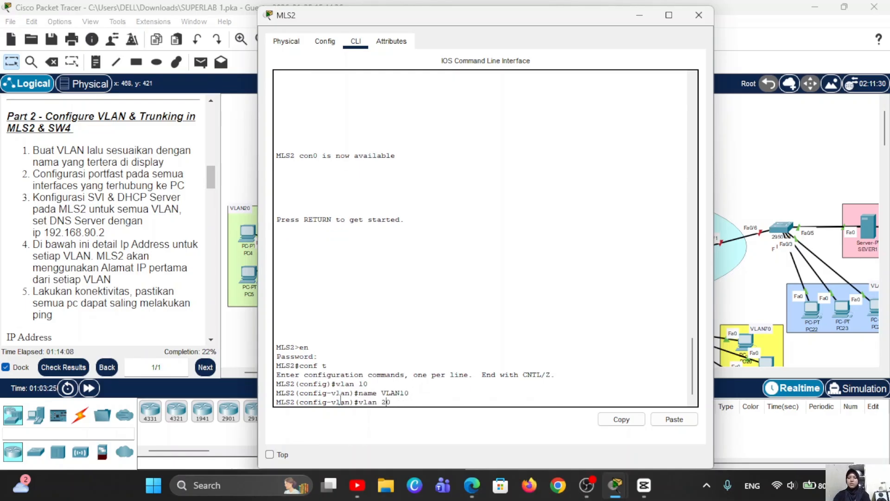
key(Return)
key(Up)
key(Up)
key(BackSpace)
key(BackSpace)
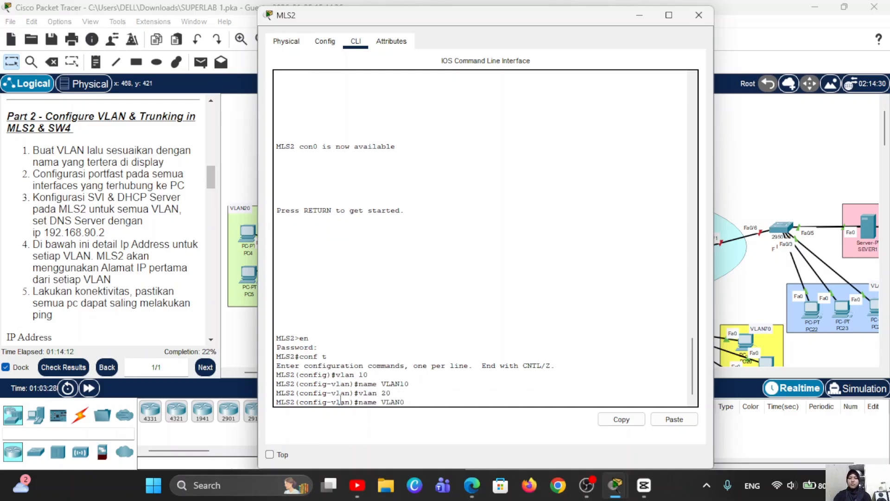
text(20)
key(Return)
Step: Create VLAN 30 on MLS2 and name it VLAN30
key(Up)
key(Up)
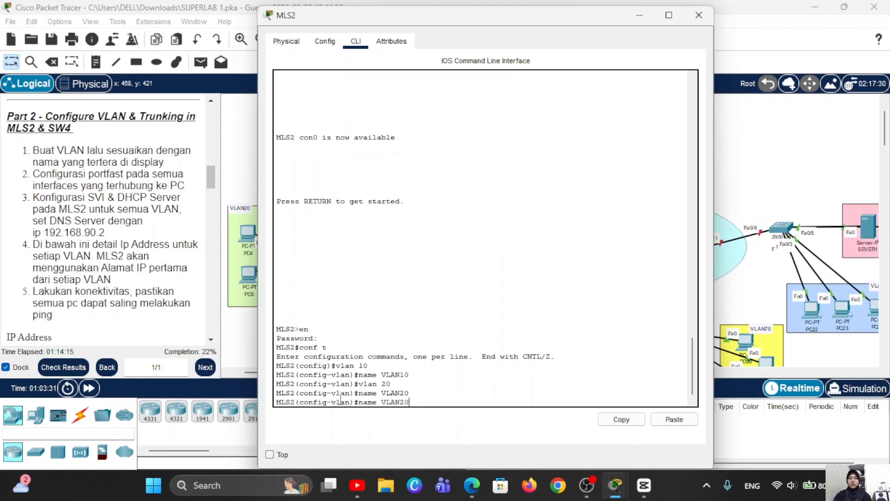
key(Left)
key(BackSpace)
text(3)
key(Return)
key(Up)
key(Up)
key(Left)
key(BackSpace)
text(3)
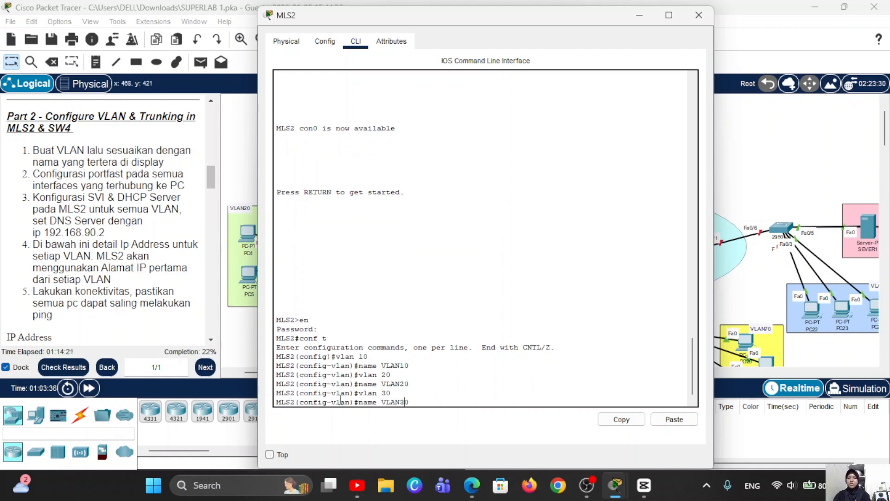
key(Return)
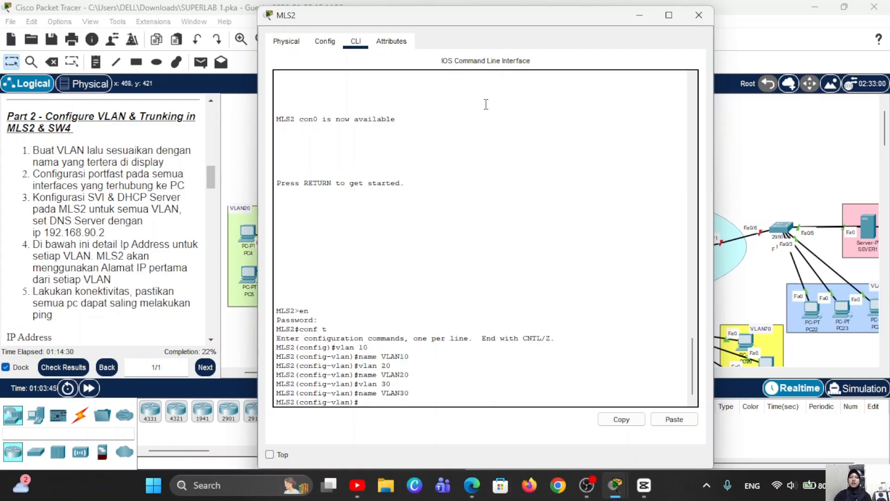
Step: Move MLS2's window aside from the VLAN areas and return to global configuration mode
drag(521, 17, 734, 24)
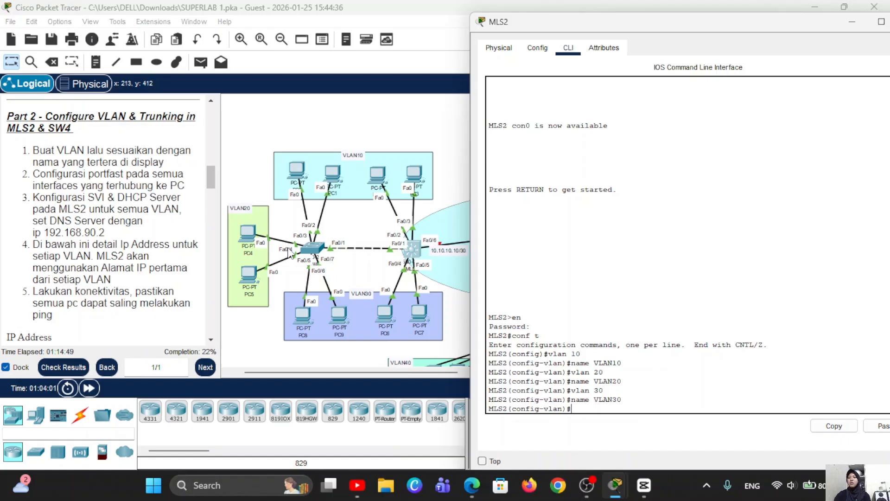
text(ex)
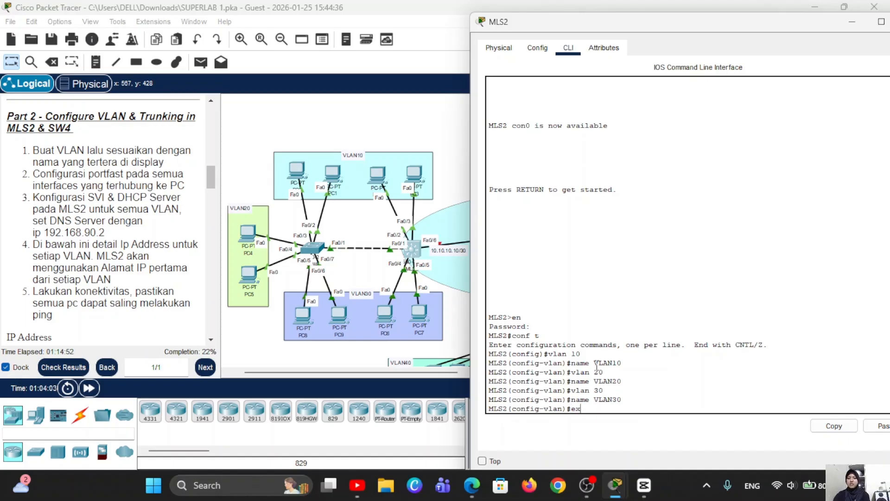
key(Return)
Step: Set MLS2's interface range fa0/2-3 to access mode and assign it to VLAN 10
text(int)
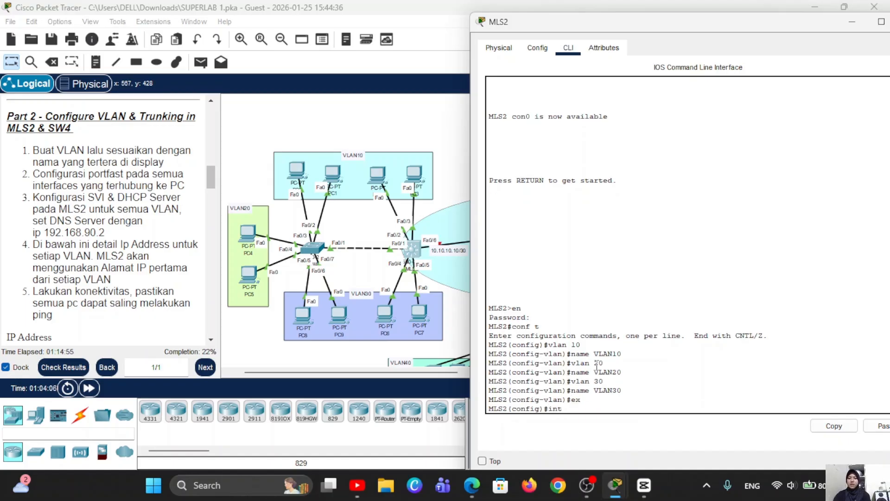
text( fa0/2-3)
key(Left)
key(Left)
key(Left)
key(Left)
key(Left)
key(Left)
key(Left)
text(range)
key(Return)
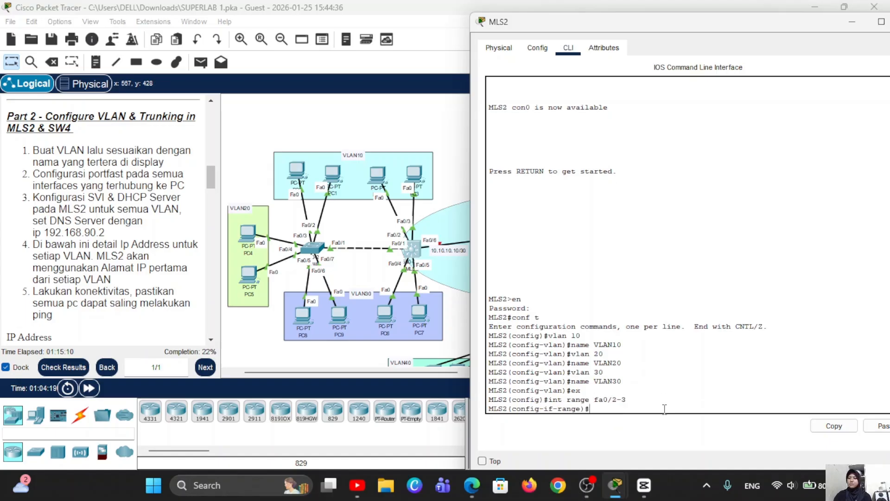
text(sw m a)
key(Return)
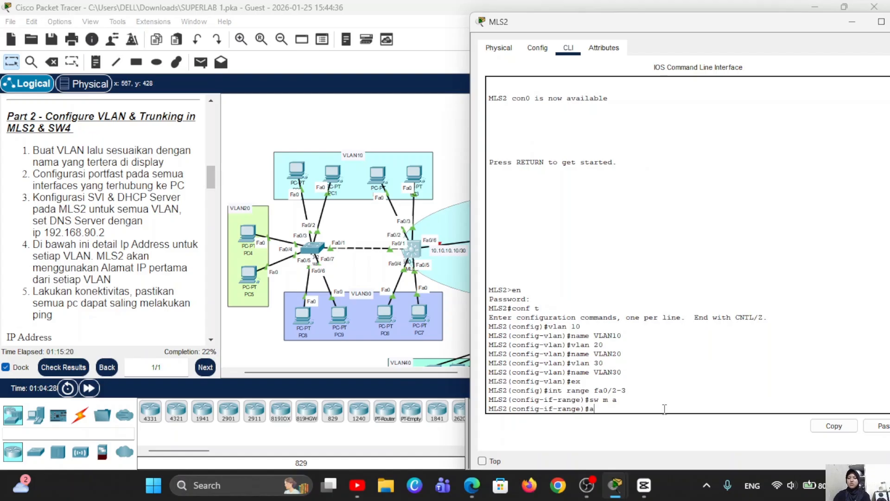
text(sw a vl 10)
key(Return)
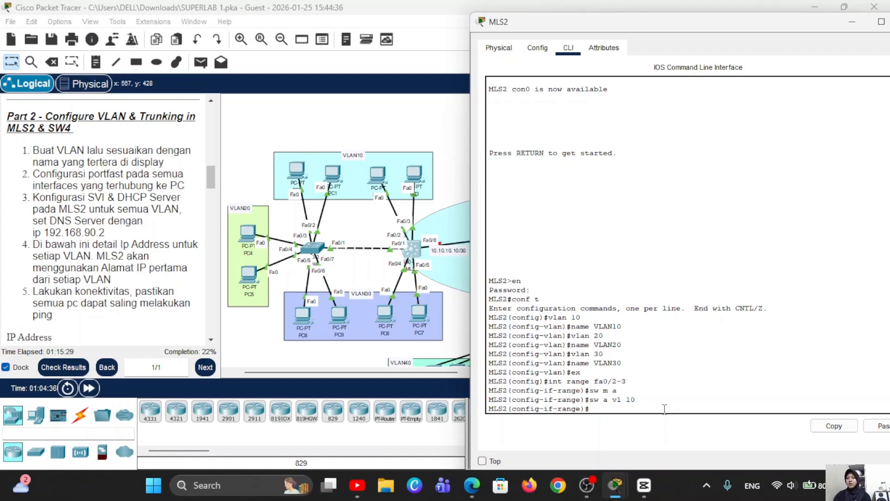
Step: Enable PortFast on MLS2's fa0/2-3 and return to global configuration mode
text(spa po)
key(Return)
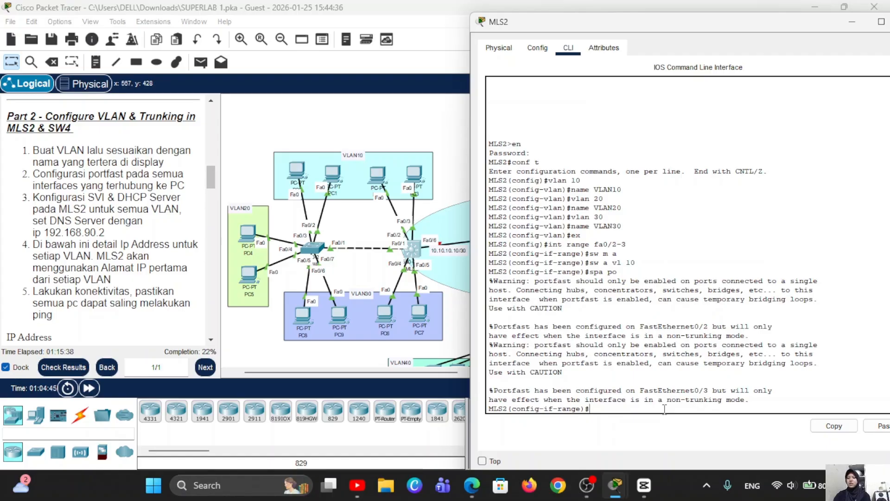
text(ex)
key(Return)
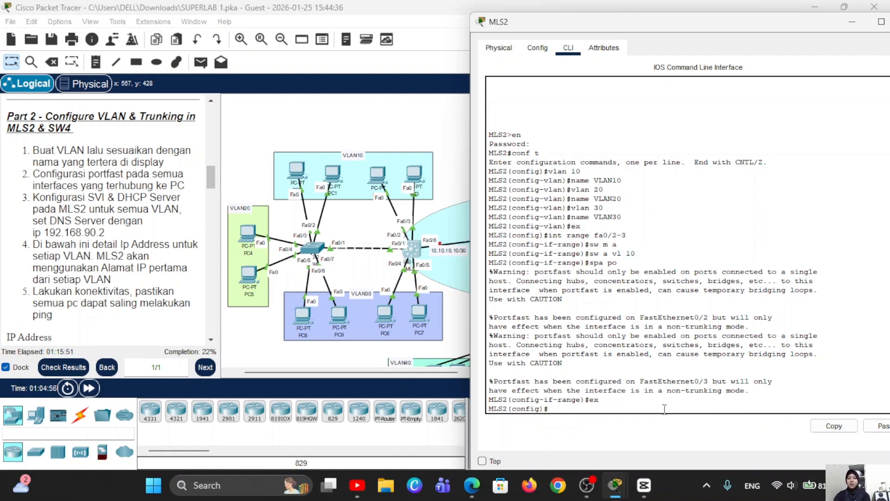
text(vlan 3)
key(BackSpace)
key(BackSpace)
key(BackSpace)
key(BackSpace)
key(BackSpace)
key(BackSpace)
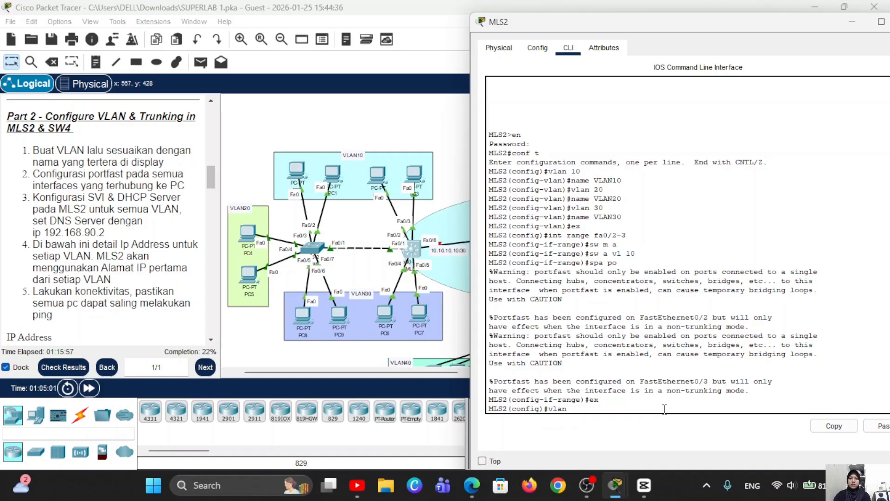
Step: Set MLS2's interface range fa0/4-5 to access mode in VLAN 30 and enable PortFast on it
text(int range)
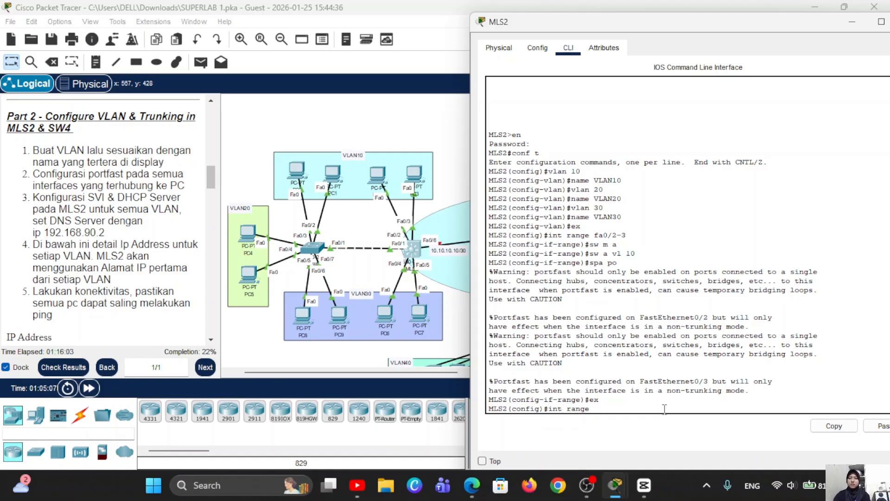
text( fa0/4-5)
key(Return)
text(sw)
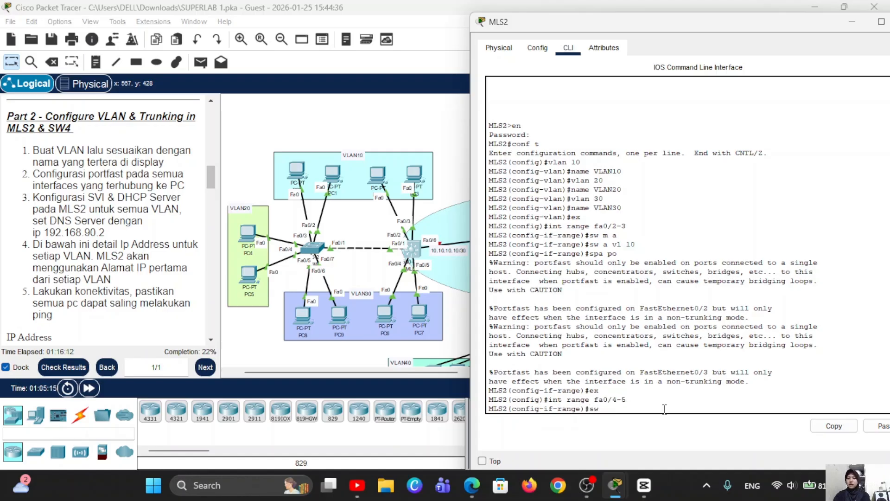
text( m a)
key(Return)
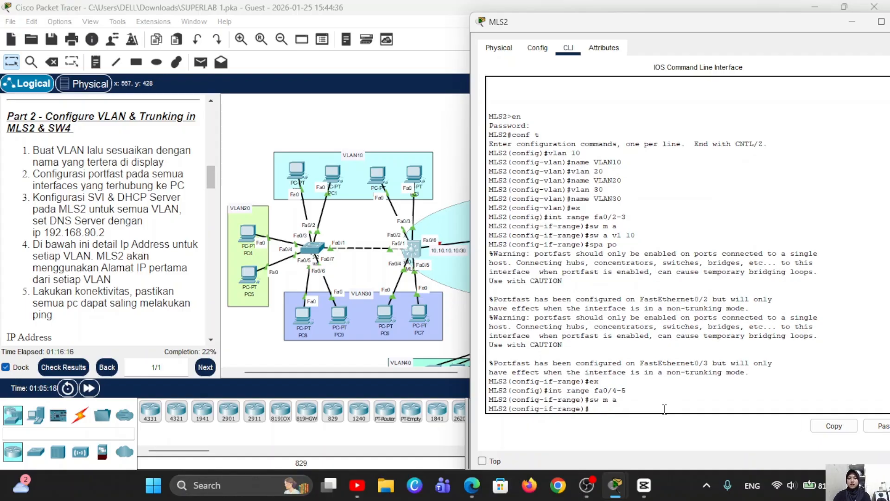
text(sw a vl 30)
key(Return)
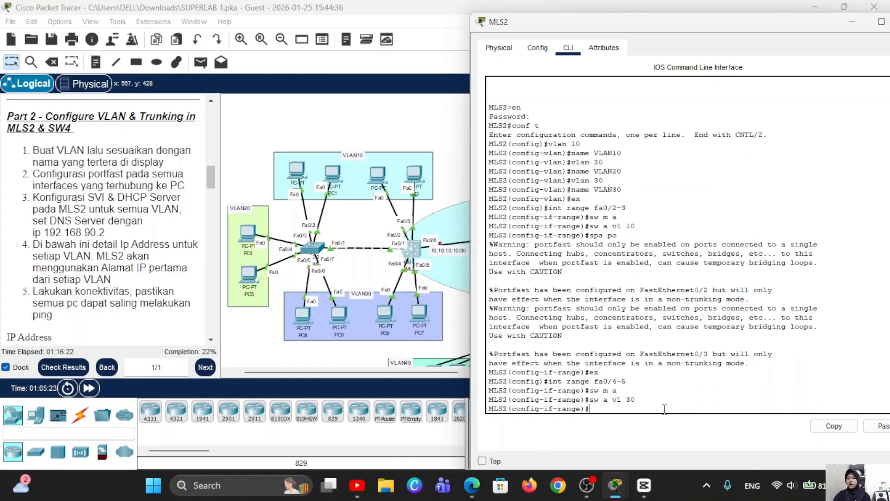
text(spa po)
key(Return)
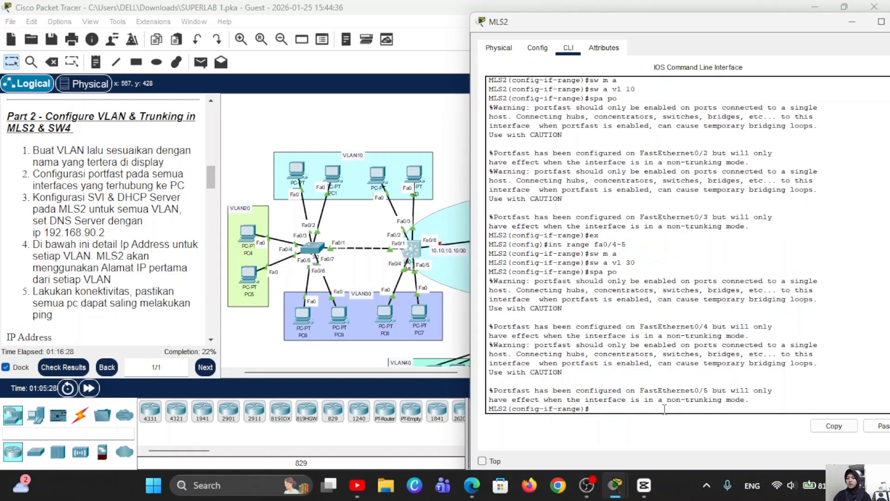
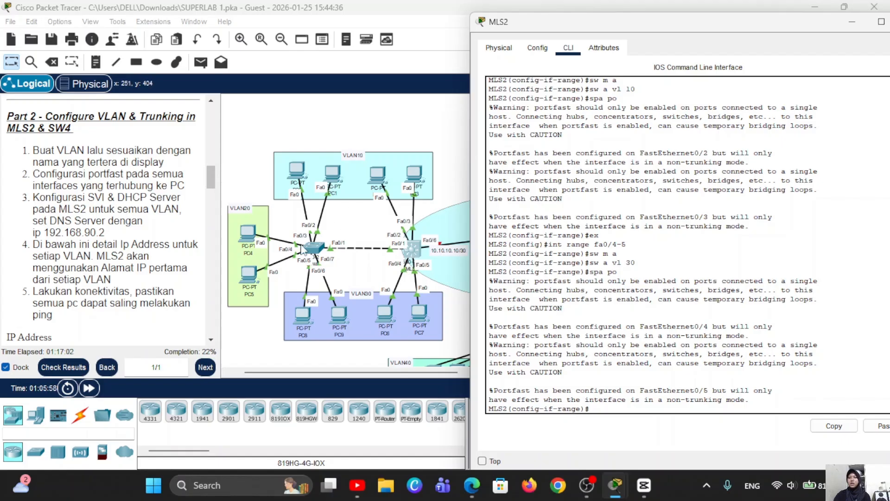
Step: Open SW4's command line, enter privileged mode with the enable password, and enter global configuration mode
click(300, 254)
click(307, 250)
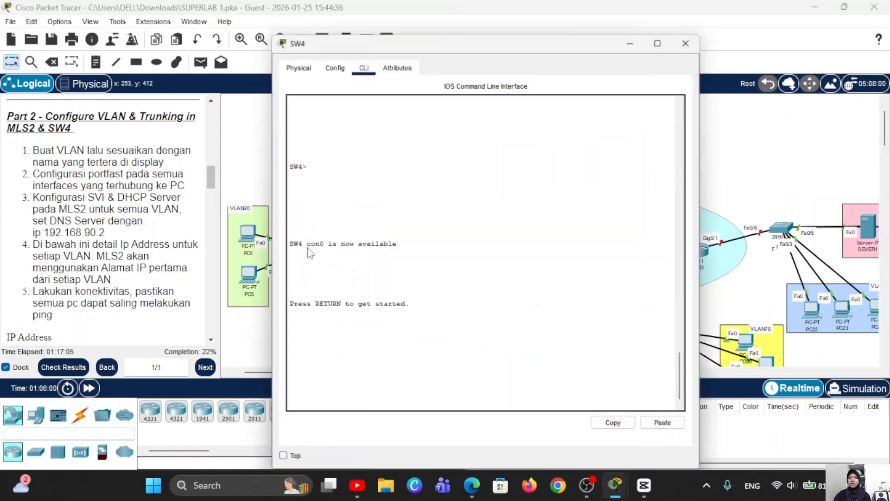
key(Return)
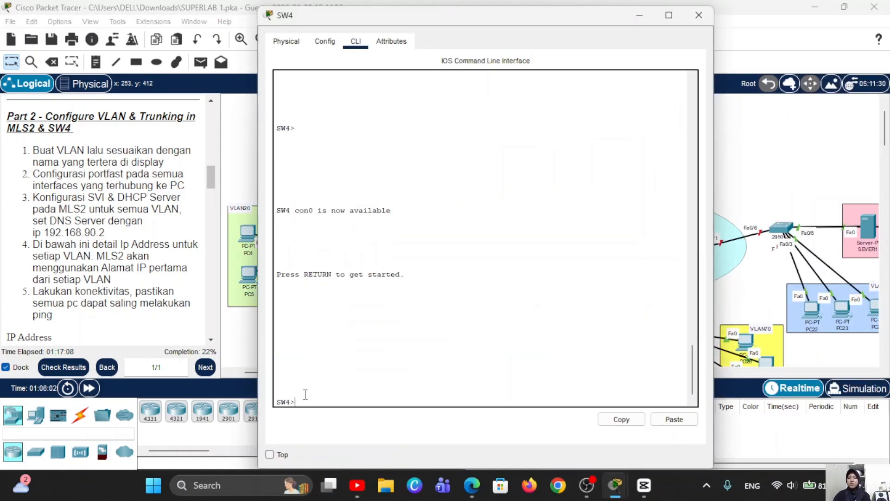
text(en)
key(Return)
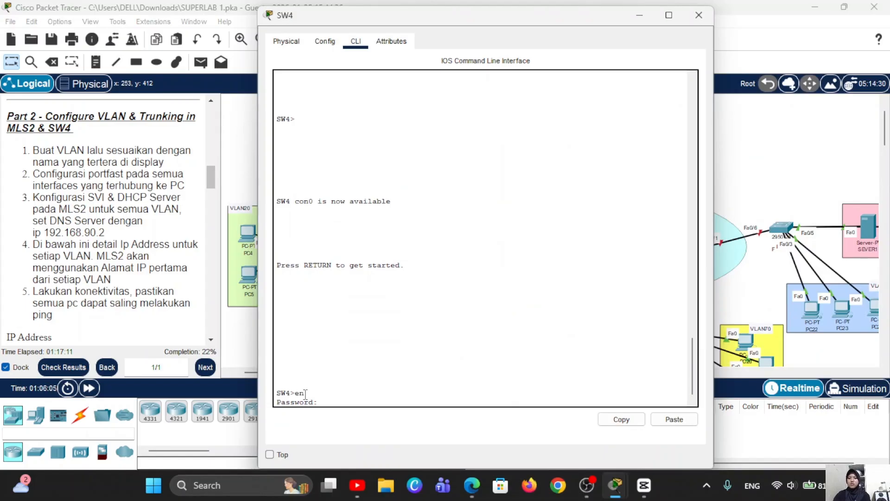
key(Return)
text(conf t)
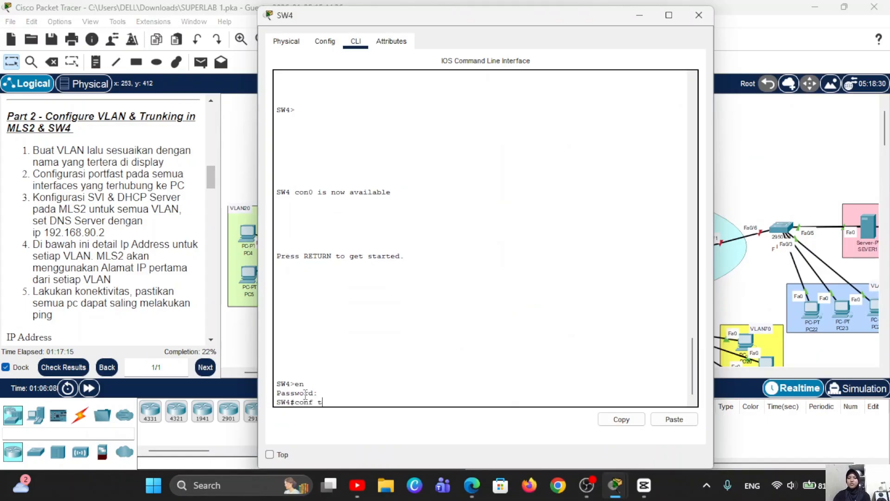
key(Return)
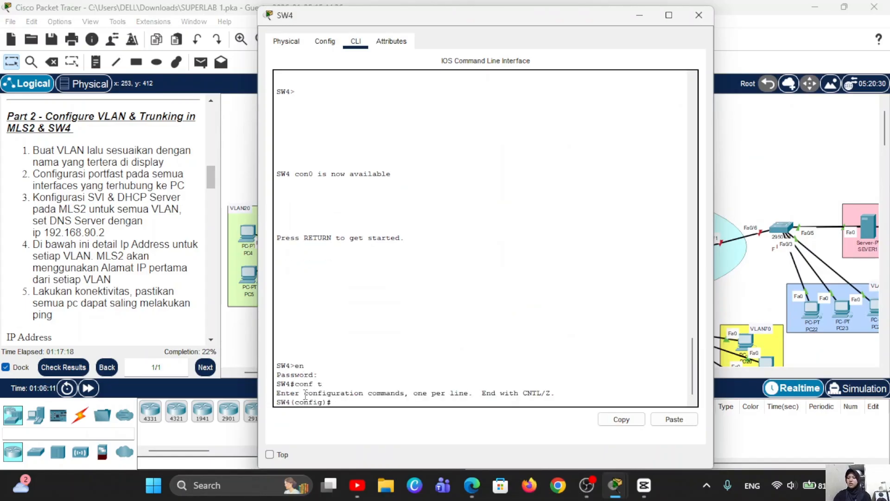
Step: Set SW4's interface fa0/1 to trunk mode and allow VLANs 10-30 on the trunk
text(in)
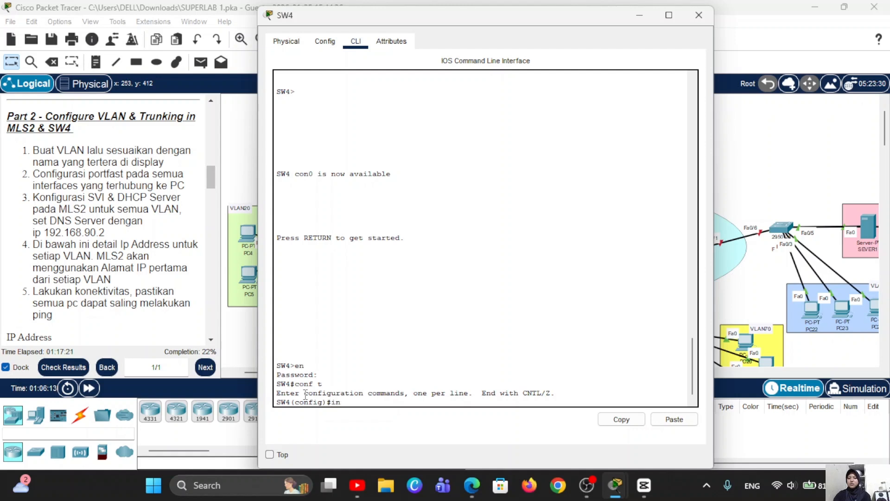
text(t fa0/1)
key(Return)
text(sw m t)
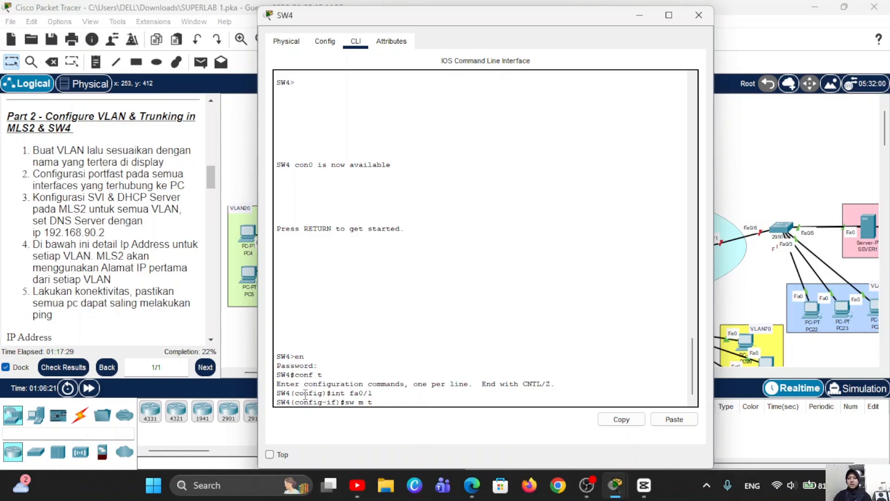
key(Return)
text(sw)
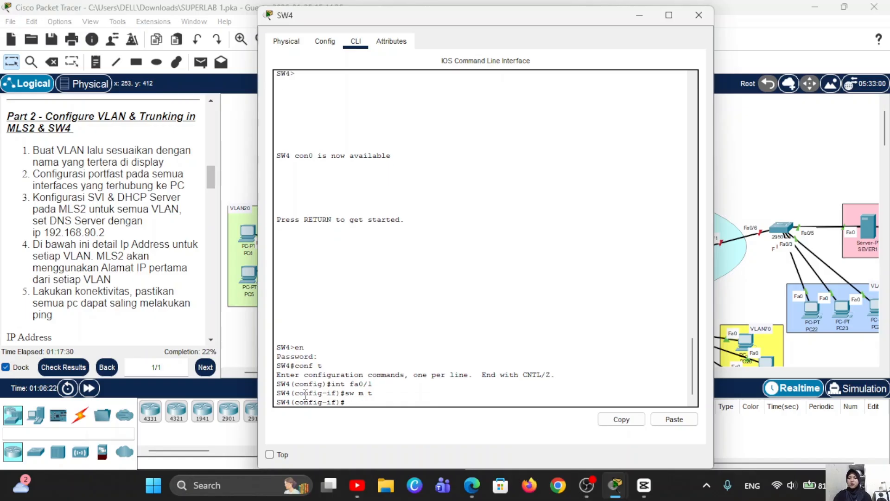
text( t all vl 10-)
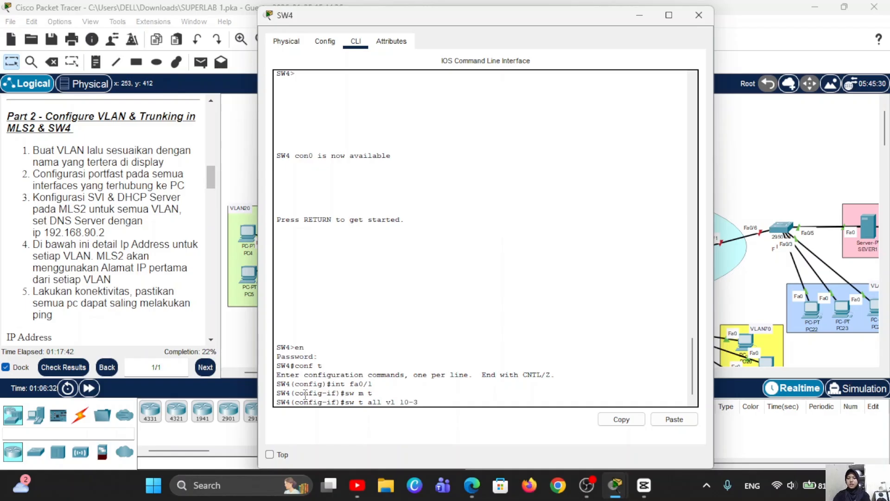
text(30)
key(Return)
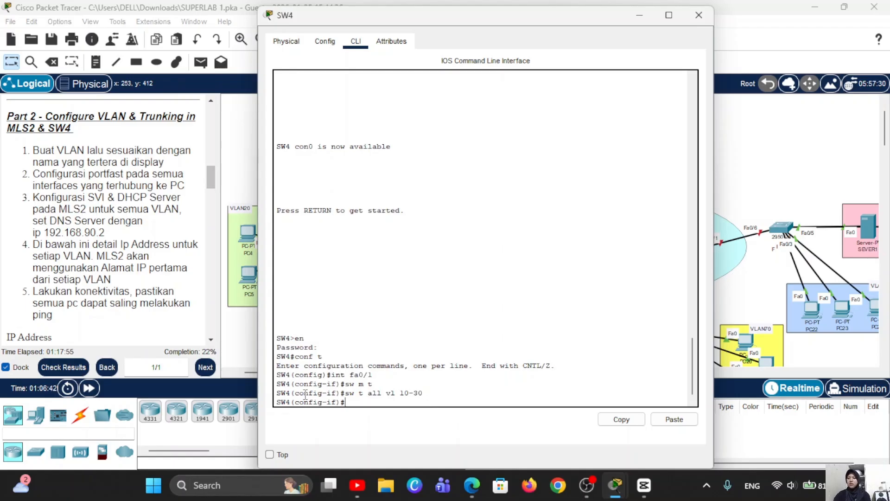
Step: Minimize SW4's window and bring MLS2's command line back up
click(640, 4)
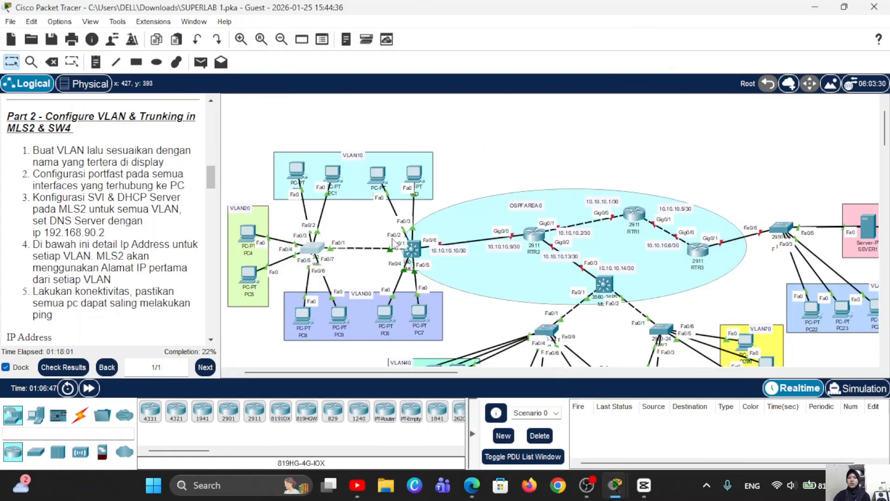
click(419, 254)
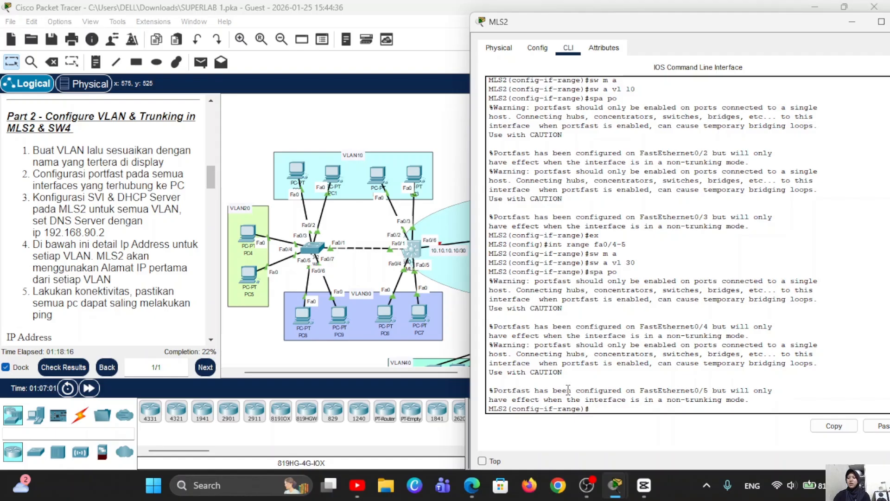
Step: Set MLS2's interface fa0/1 to dot1q trunk encapsulation and switch it to trunk mode
text(ex)
key(Return)
text(int)
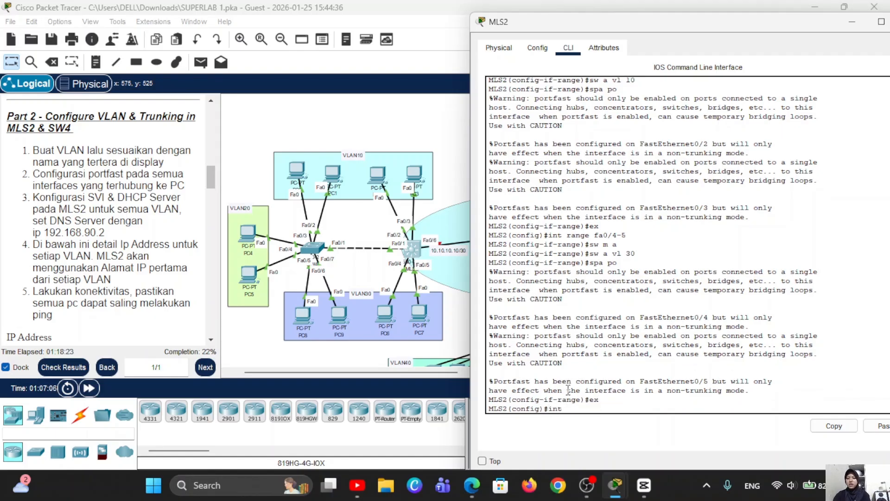
text( fa0/1)
key(Return)
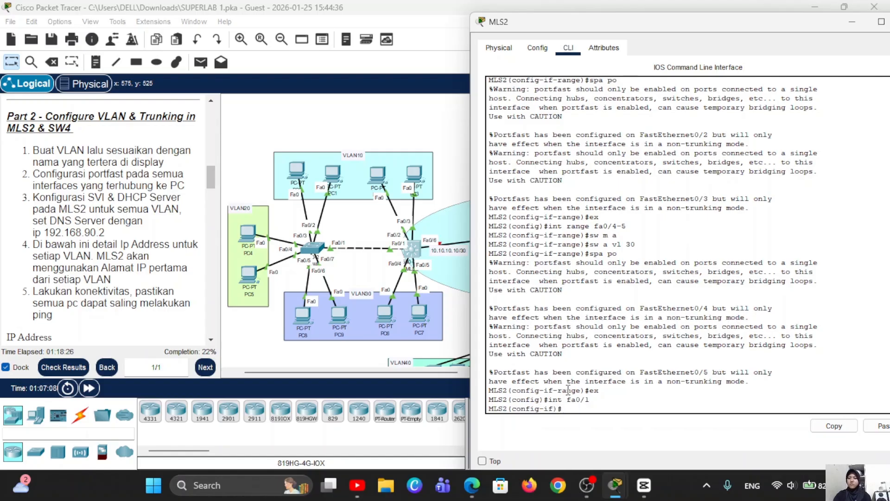
text(sw)
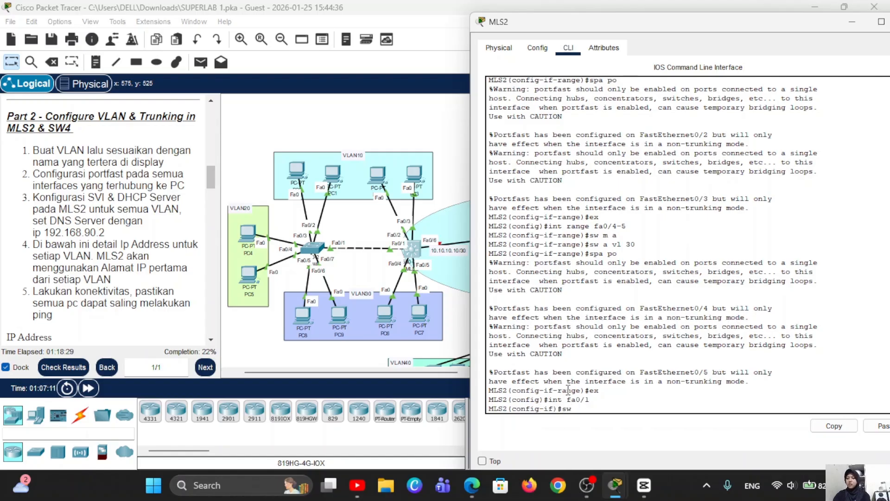
text( t)
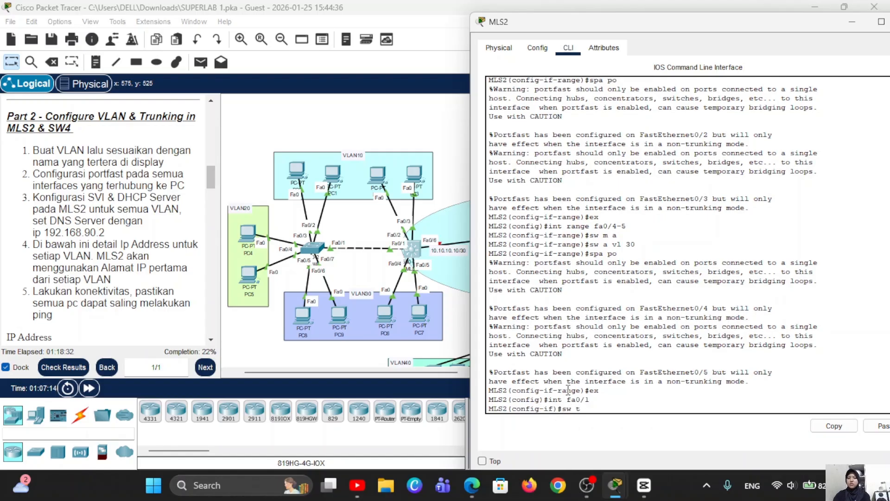
text( encapsulation dot1q)
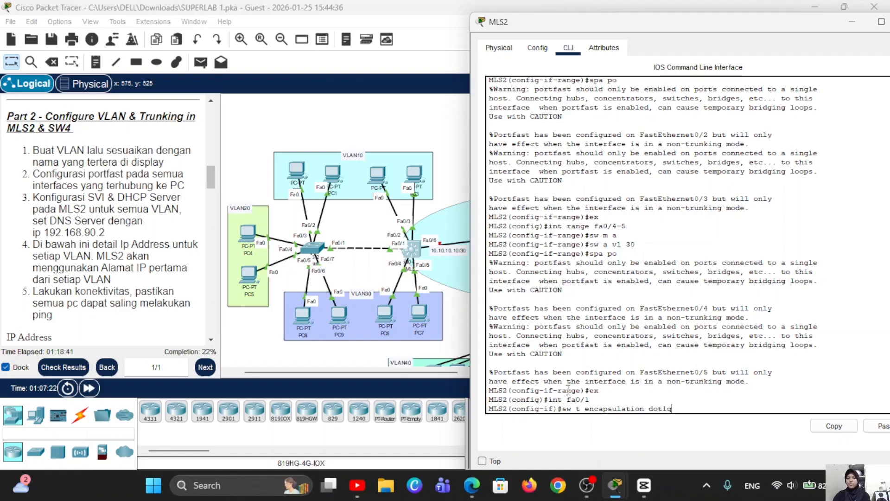
key(Return)
text(sw)
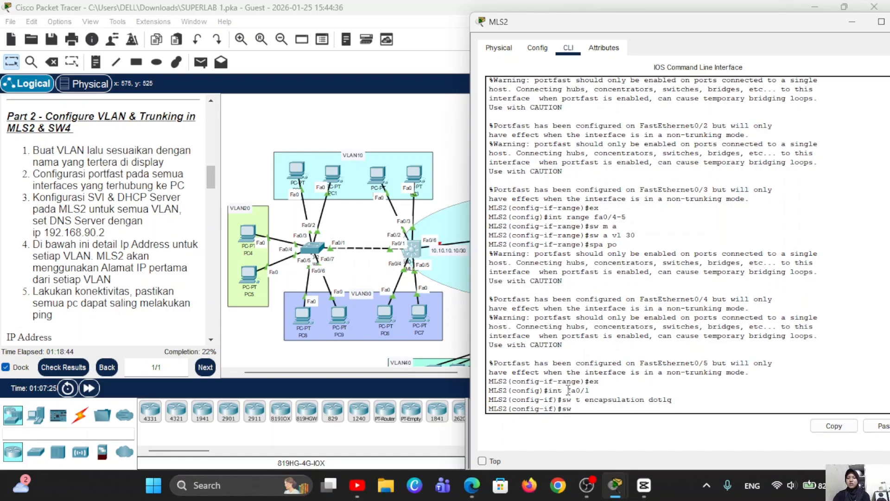
text( m t)
key(Return)
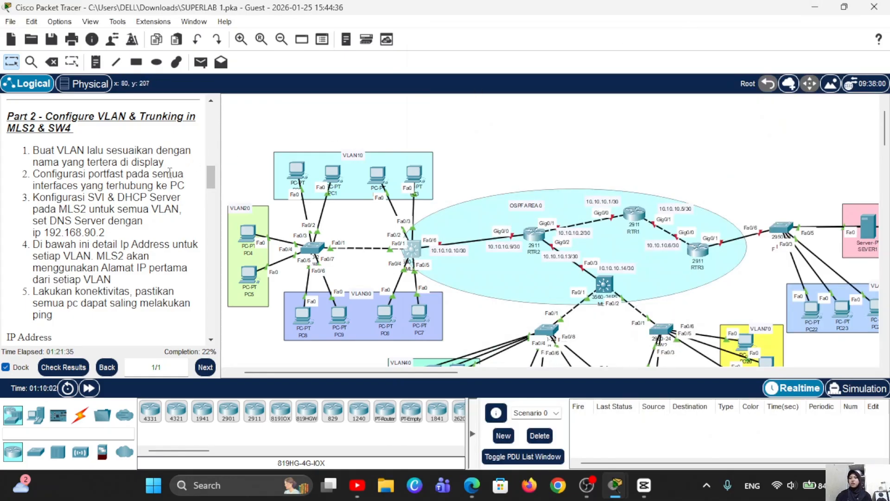
Step: Read the Part 2 instructions on the DHCP server, DNS server address, per-VLAN IP addressing and connectivity test
drag(117, 197, 187, 203)
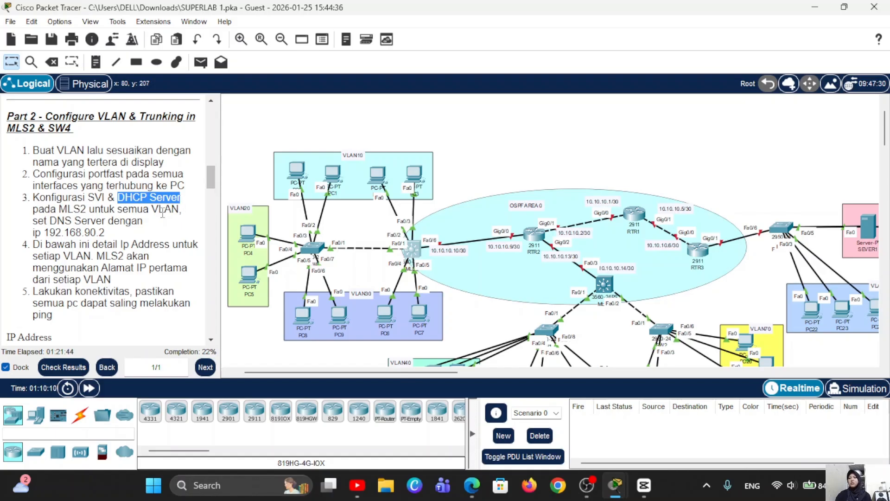
drag(56, 209, 95, 207)
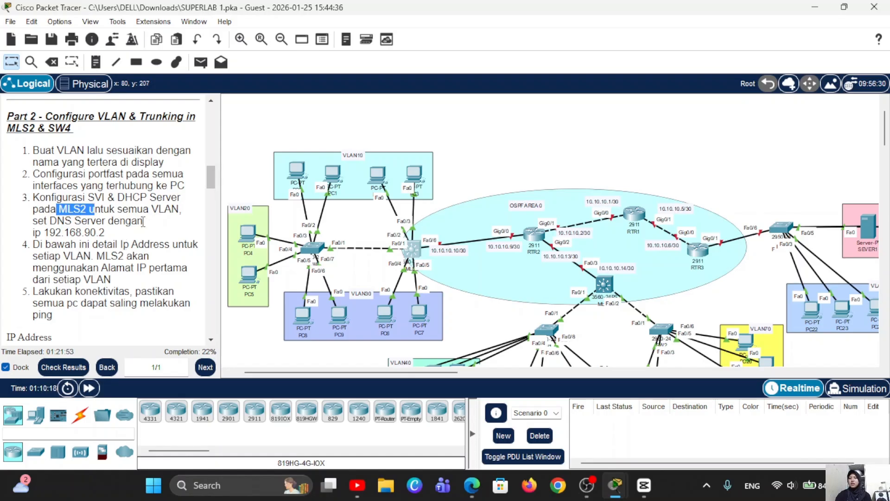
drag(33, 221, 114, 233)
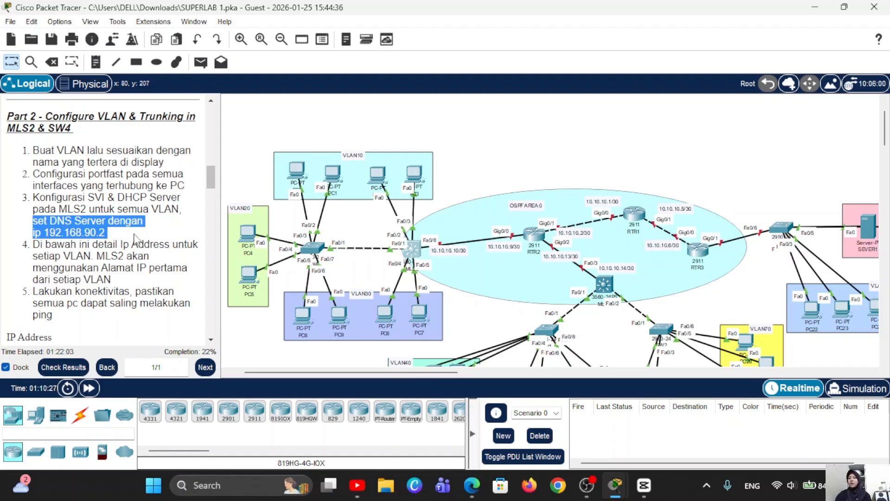
drag(34, 244, 151, 265)
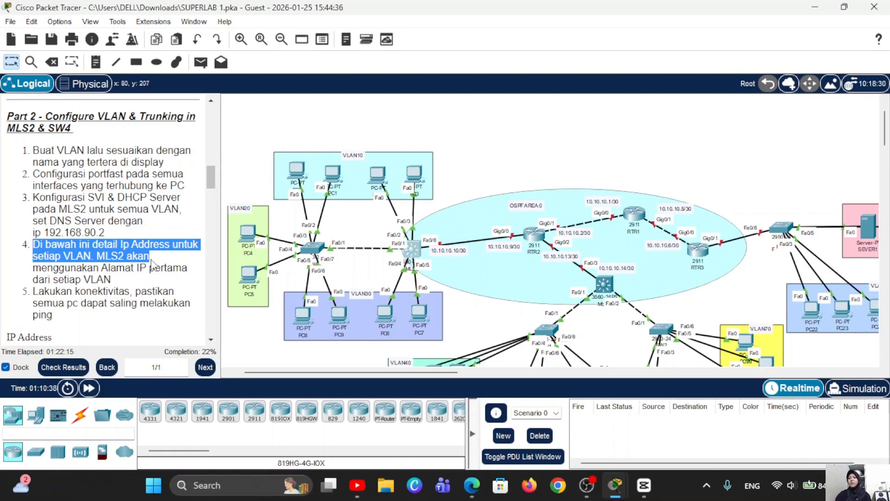
scroll(152, 274, down, 3)
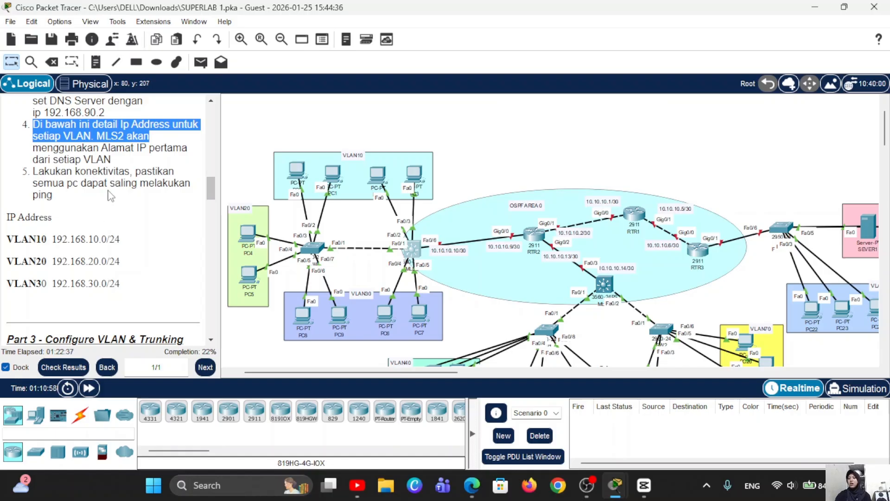
drag(39, 171, 97, 198)
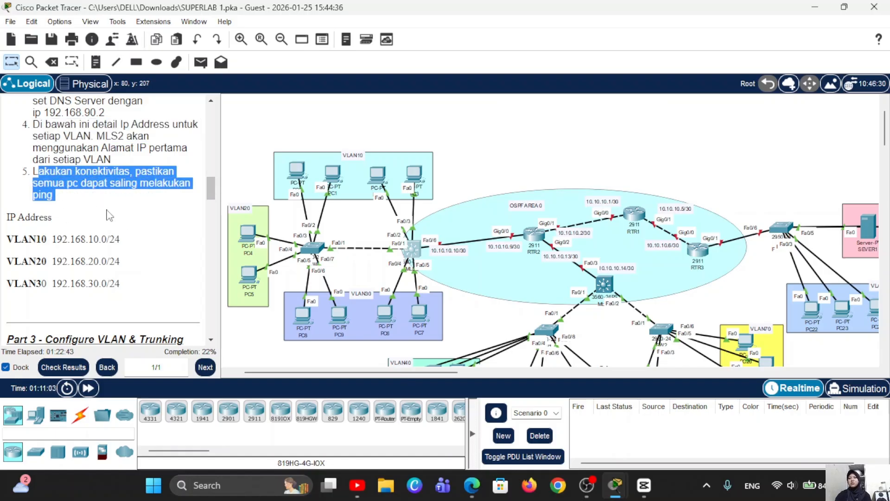
click(151, 245)
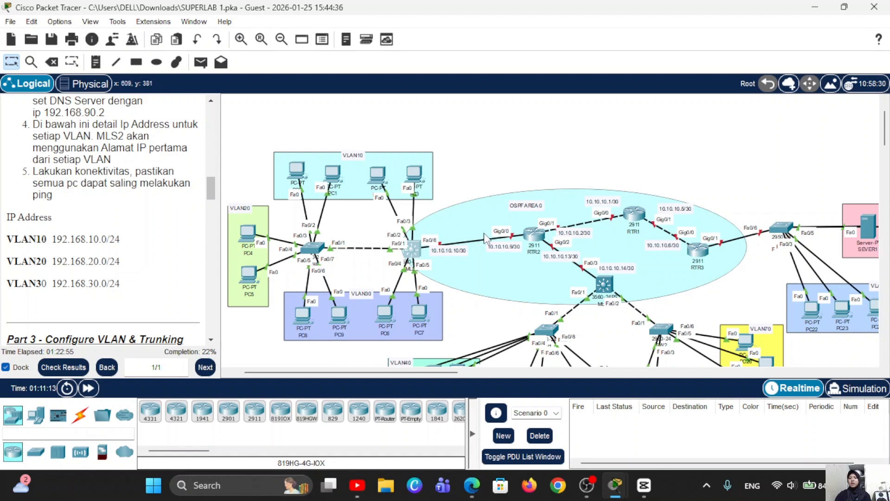
Step: Reopen MLS2's command line and assign 192.168.10.1 255.255.255.0 to the VLAN 10 interface
click(411, 249)
click(372, 403)
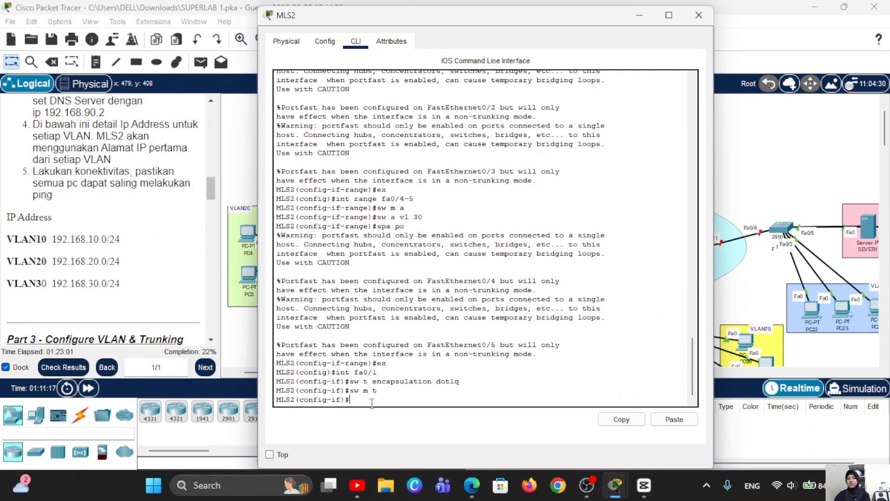
text(ex)
key(Return)
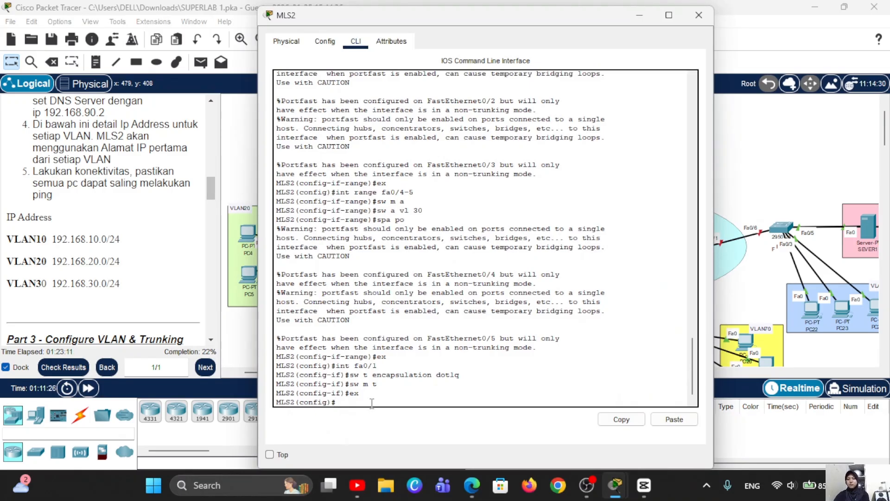
text(int vlan 10)
key(Return)
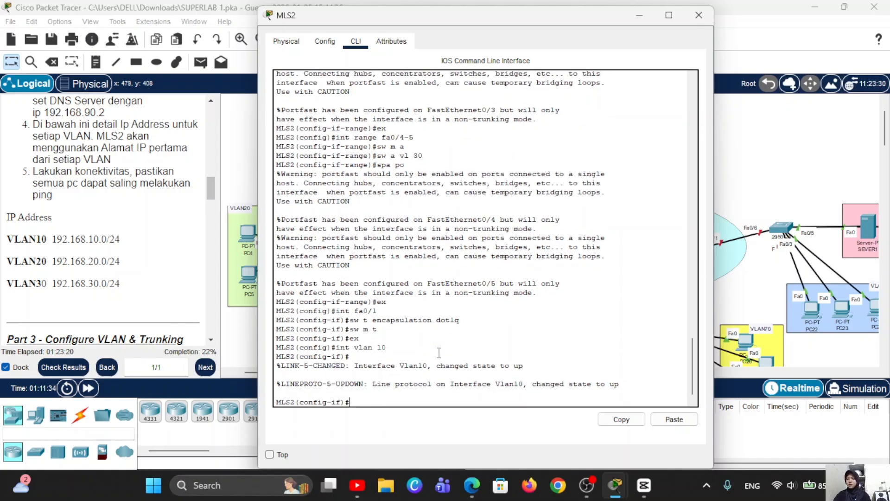
text(ip add 192.168)
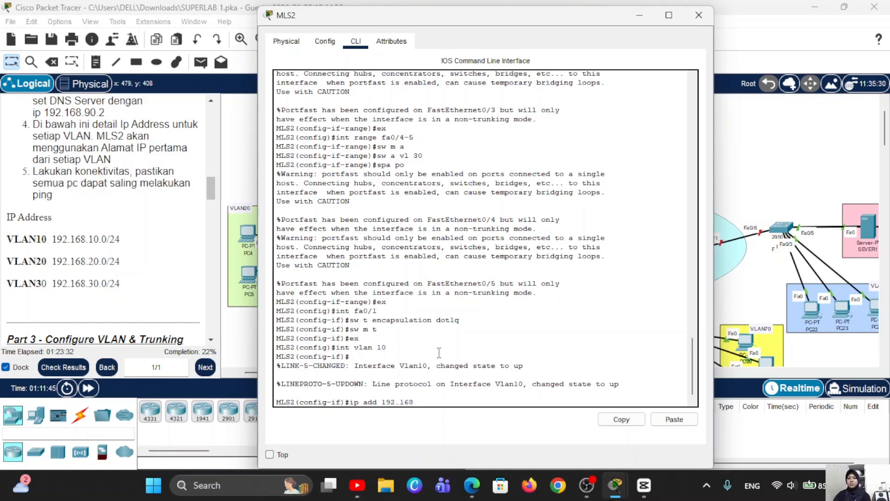
text(.10.1 255.255.)
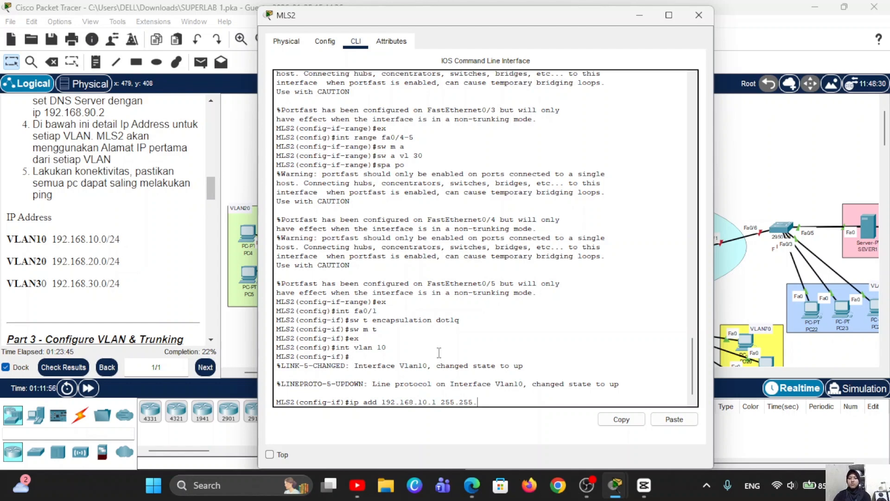
text(255.0)
key(Return)
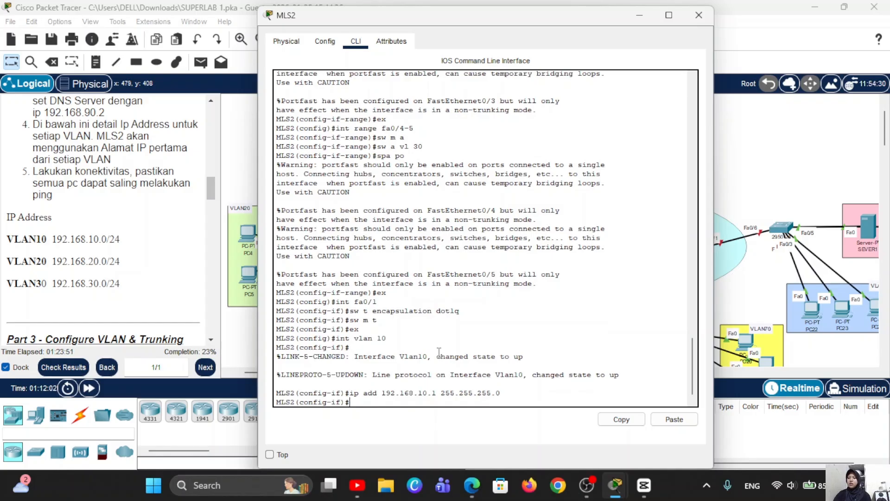
text(ex)
key(Return)
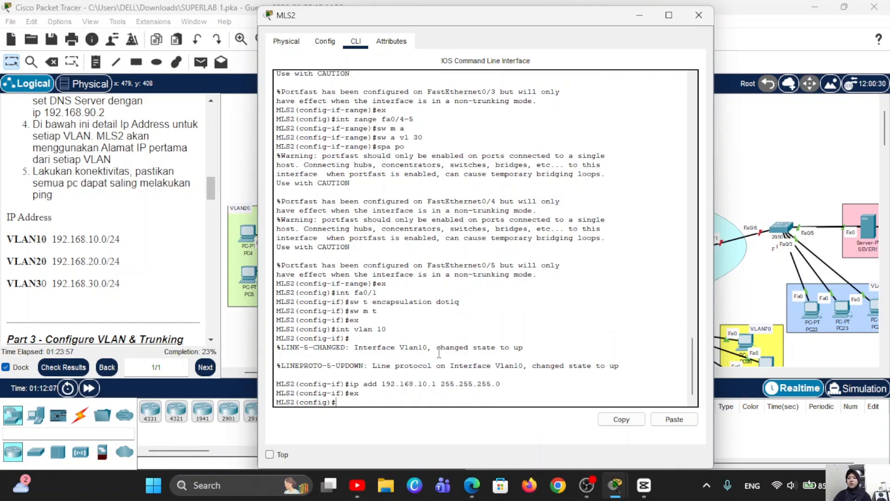
Step: Assign IP address 192.168.20.1 with mask 255.255.255.0 to MLS2's VLAN 20 interface
text(int vlan 20)
key(Return)
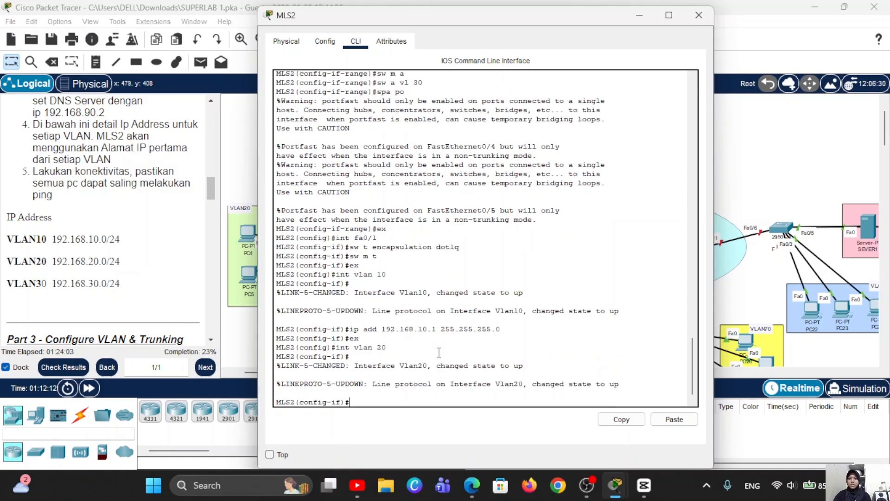
text(ip add)
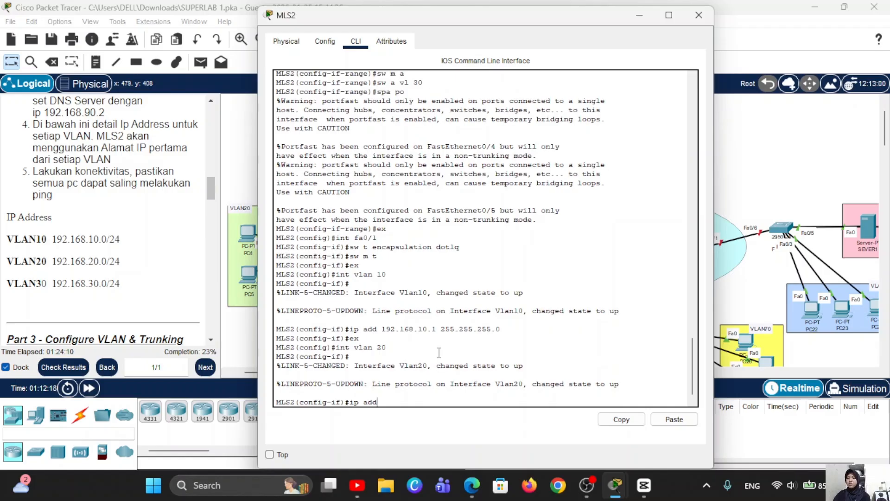
text( 192.168.)
text(20.1)
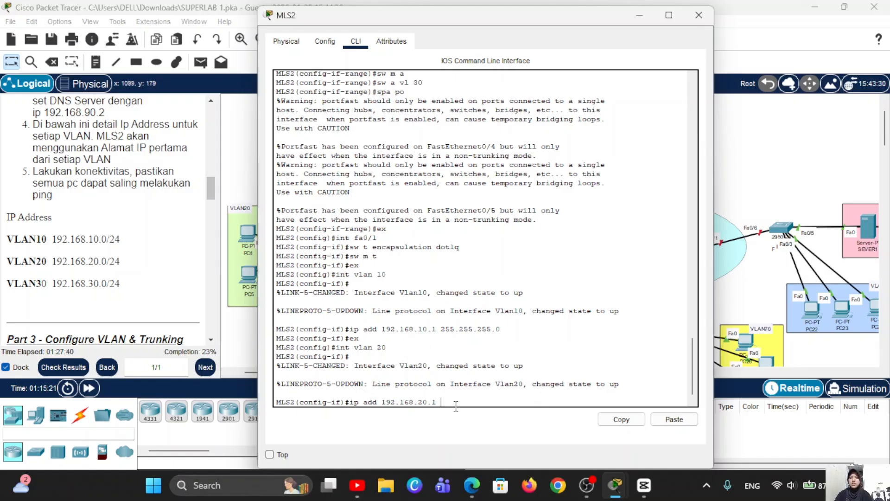
text(255.2)
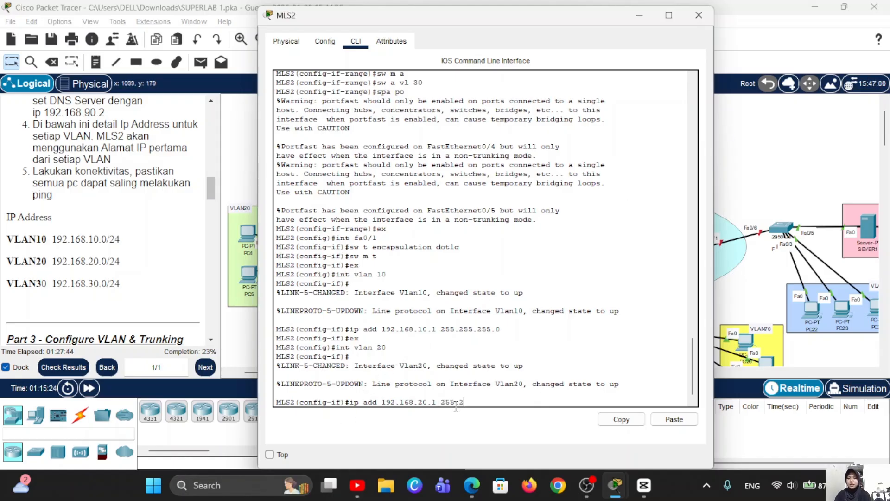
text(55.255.0)
key(Return)
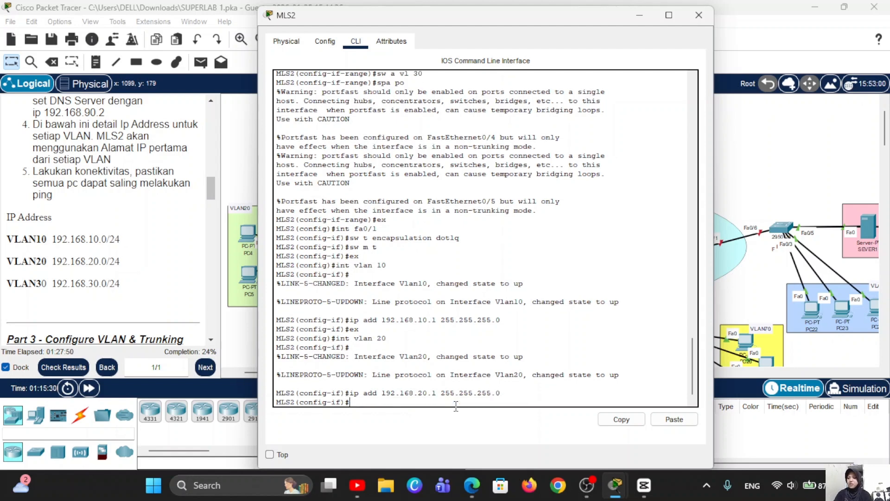
text(ex)
key(Return)
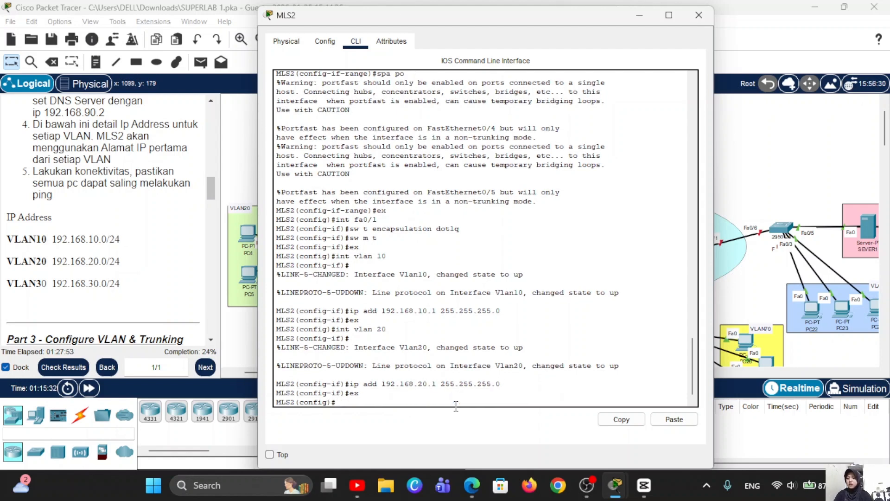
Step: Assign IP address 192.168.30.1 with mask 255.255.255.0 to MLS2's VLAN 30 interface
text(int vlan 30)
key(Return)
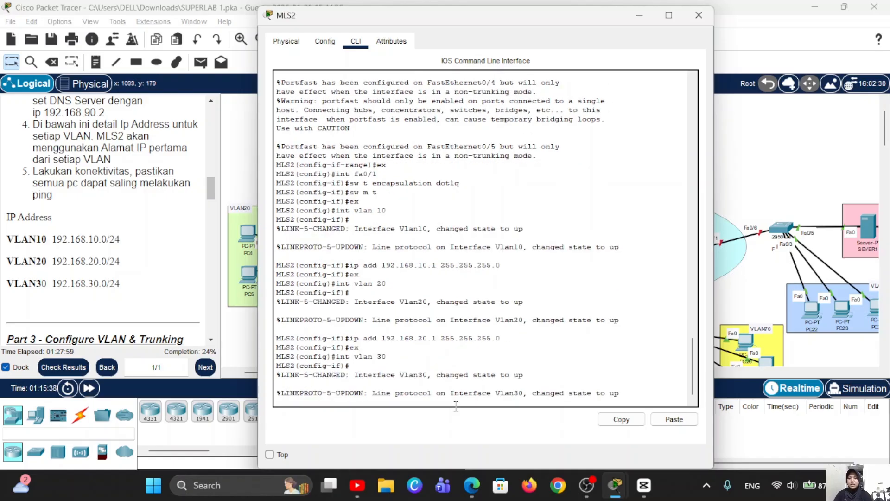
text(ip)
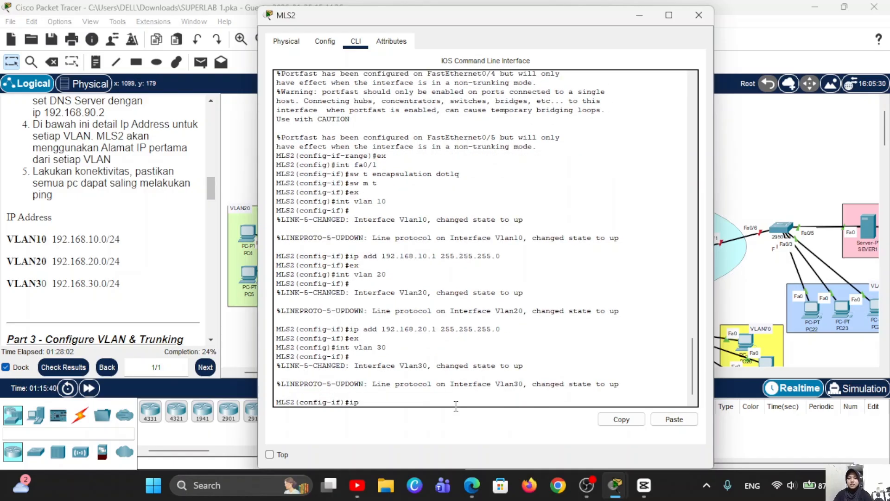
text( add 192.168.3)
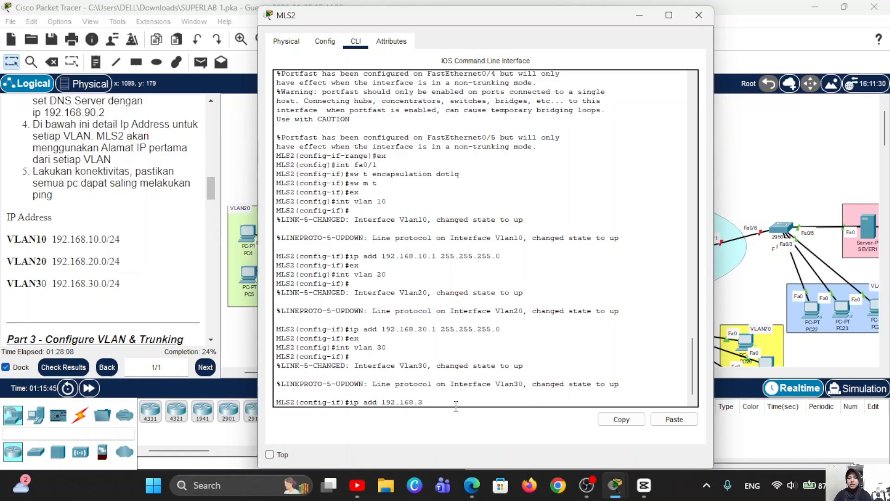
text(0.1 )
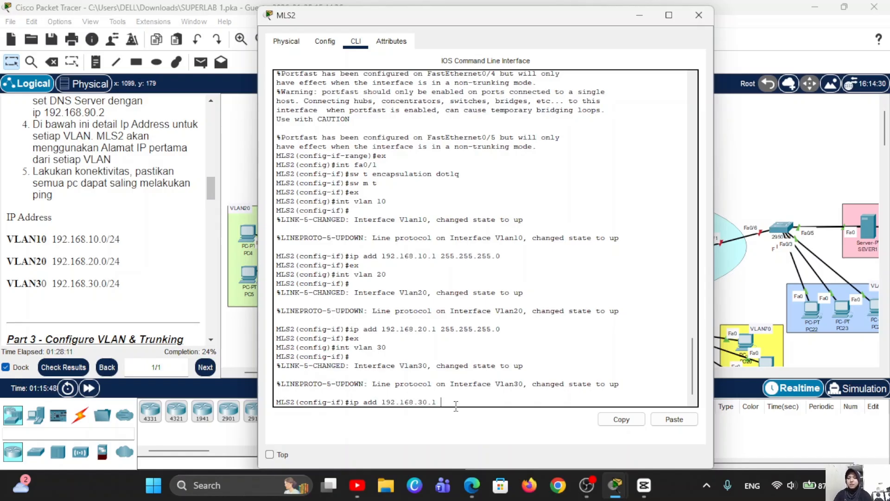
text(255.255.255.0)
key(Return)
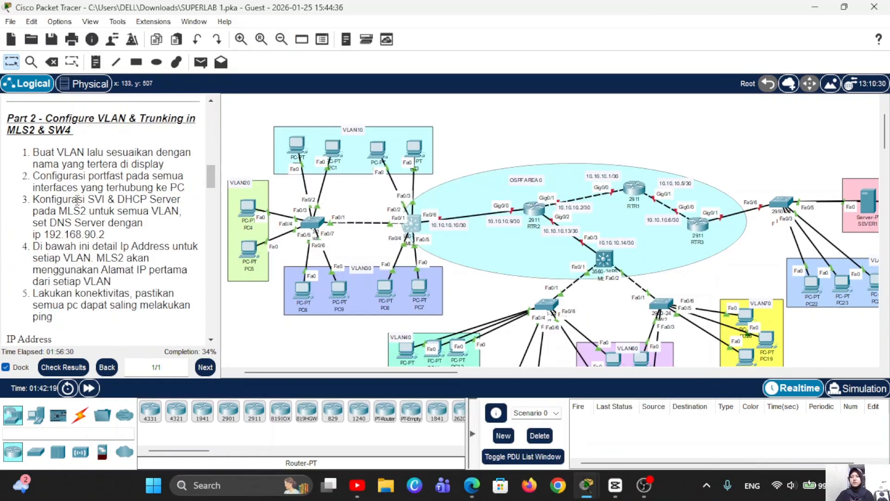
Step: Review the DHCP Server task in the Part 2 instructions and open MLS2's command line again
drag(118, 199, 183, 200)
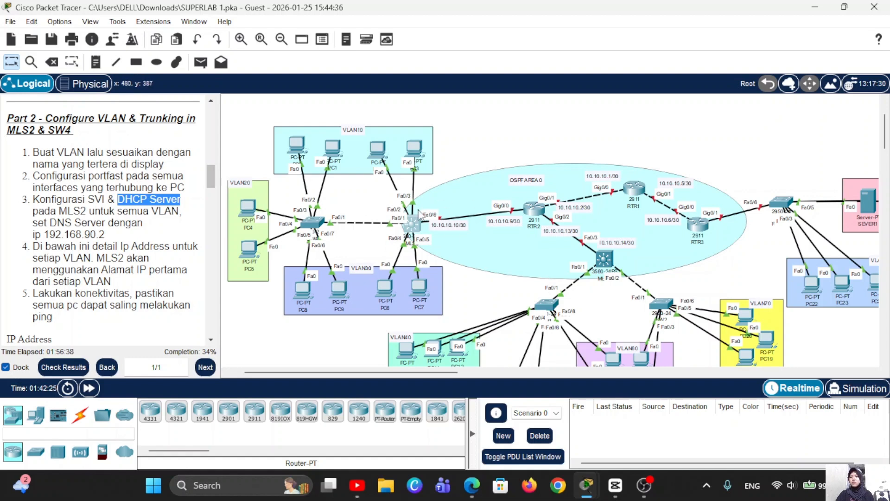
click(99, 218)
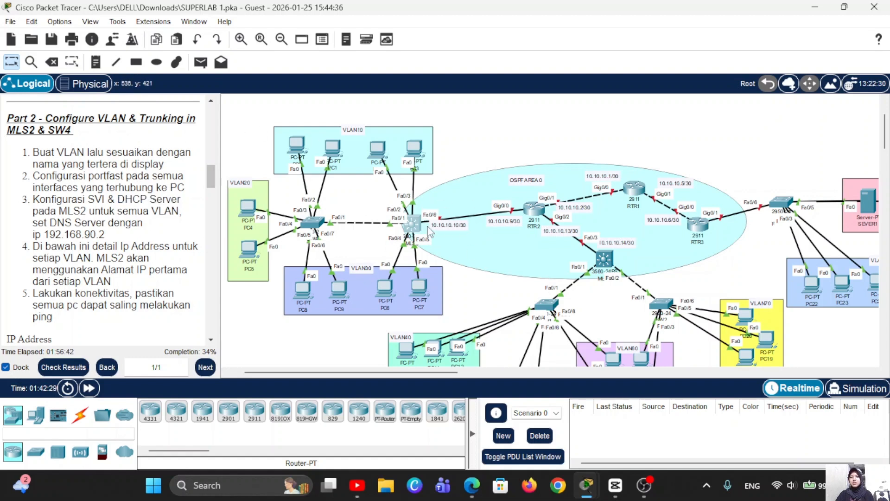
mouse_move(410, 230)
click(413, 227)
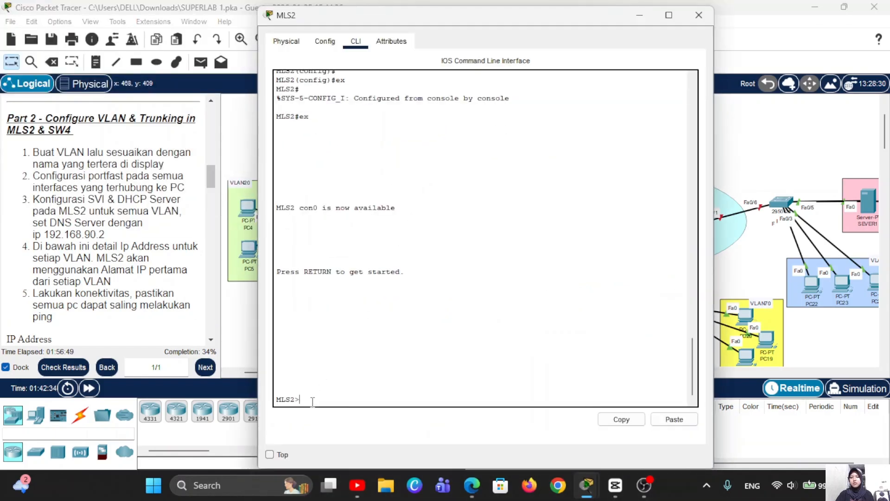
Step: Enter MLS2's privileged mode with the enable password and open global configuration mode
text(en)
key(Return)
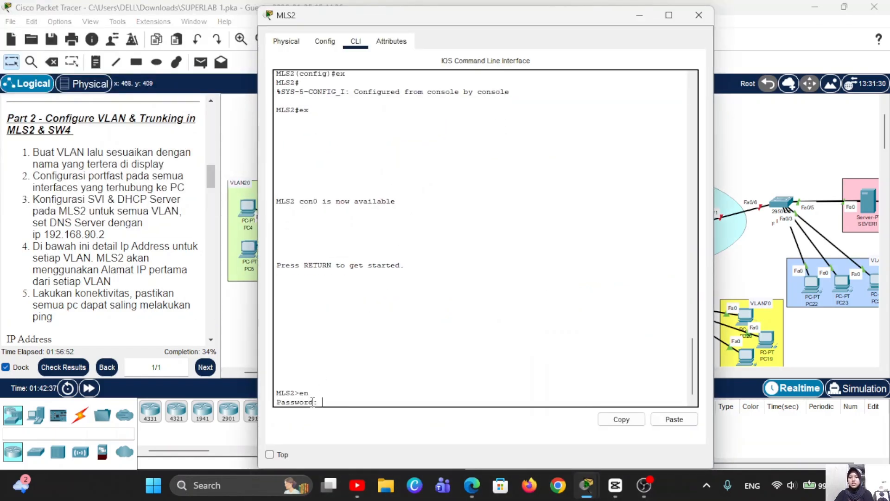
key(Return)
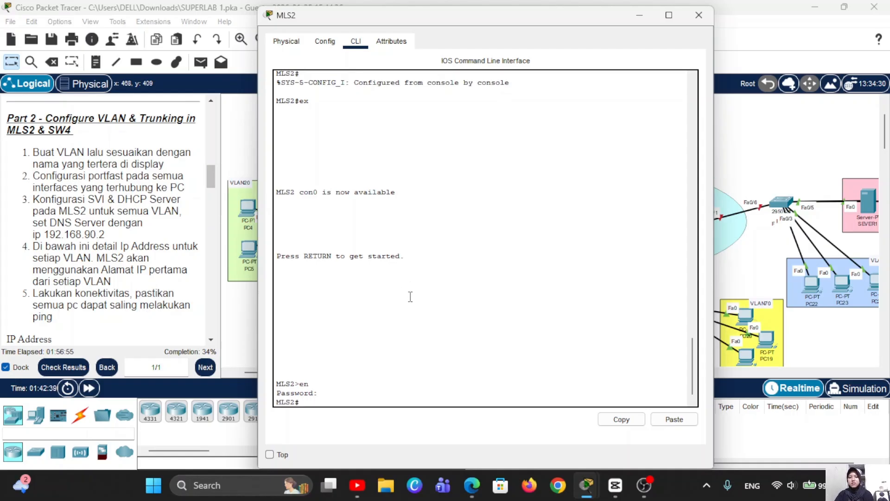
text(conf t)
key(Return)
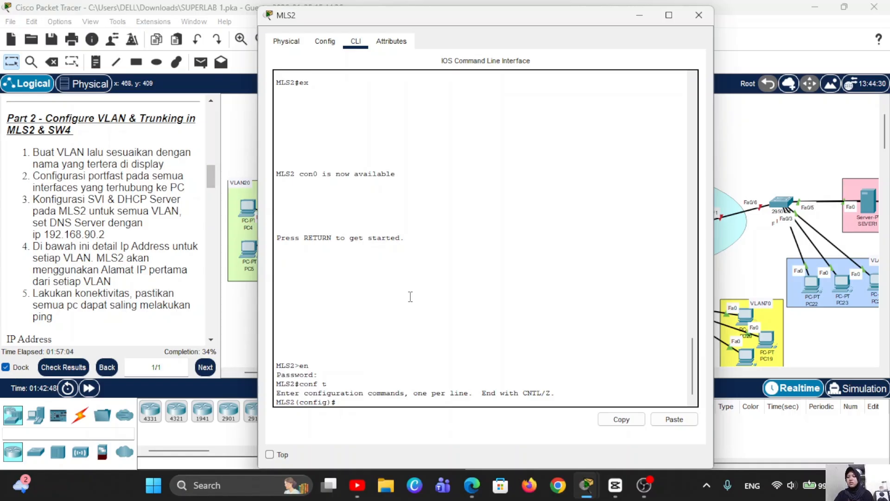
Step: Create DHCP pool VLAN10 on MLS2 with network 192.168.10.0 and mask 255.255.255.0
text(ip)
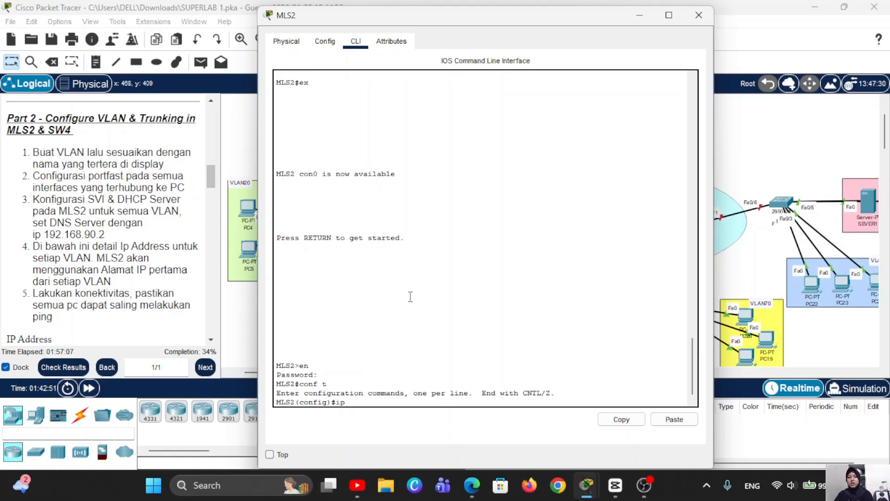
text( dhcp pool)
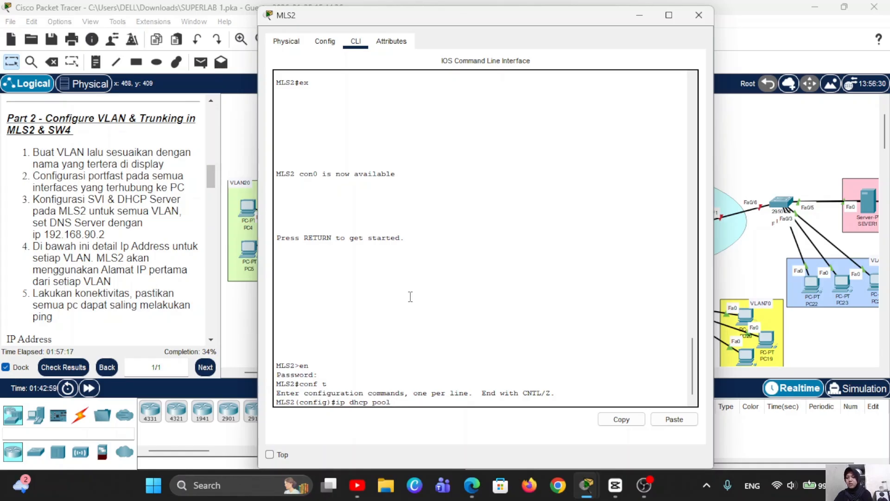
text( VLAN10)
key(Return)
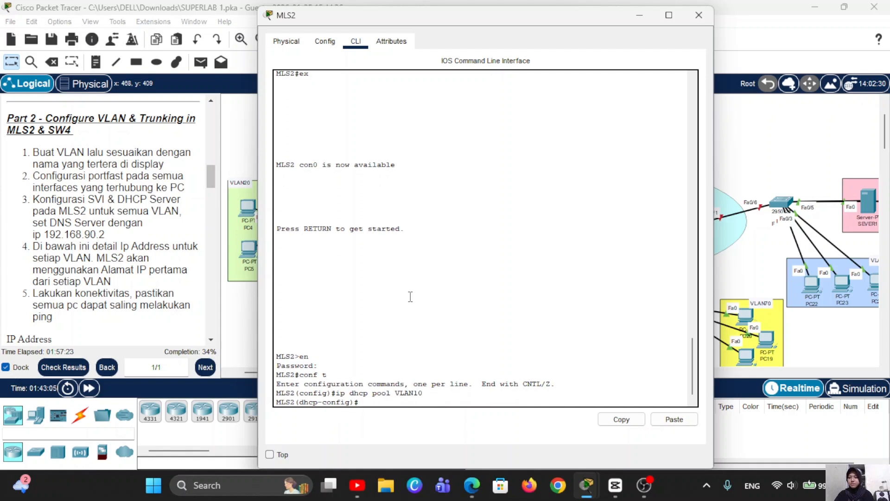
text(netw 192.168.1)
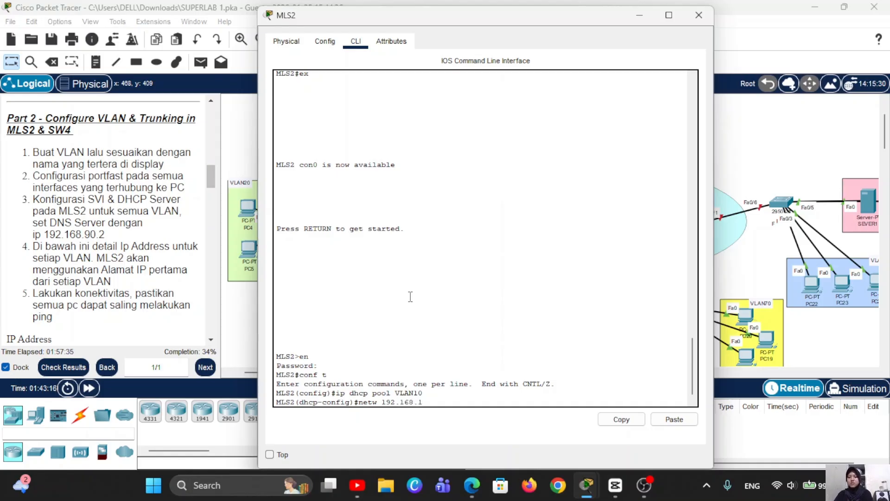
text(0.0 255.)
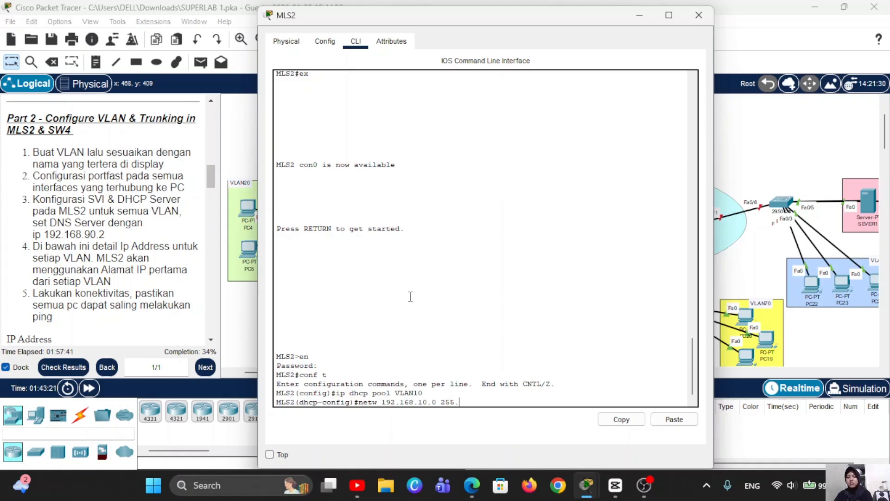
text(255.255.0)
key(Return)
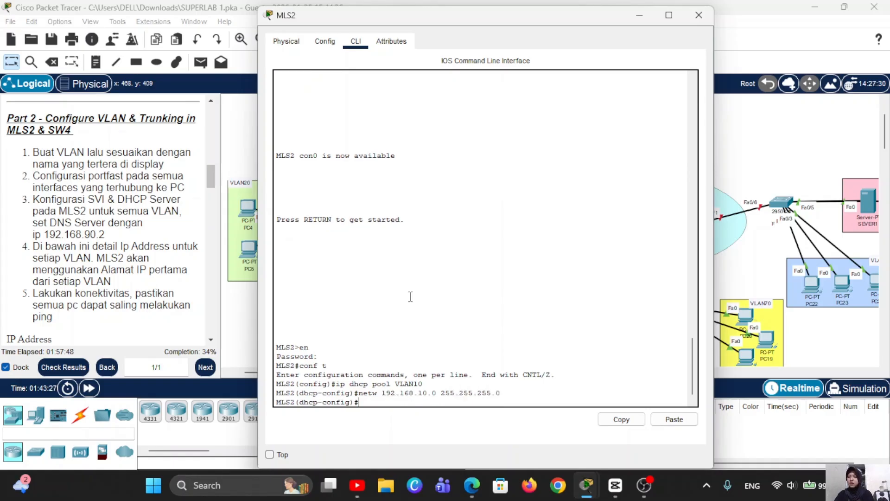
Step: Set the VLAN10 pool's default router to 192.168.10.1 and DNS server to 192.168.90.2, and return to global configuration mode
text(default-router)
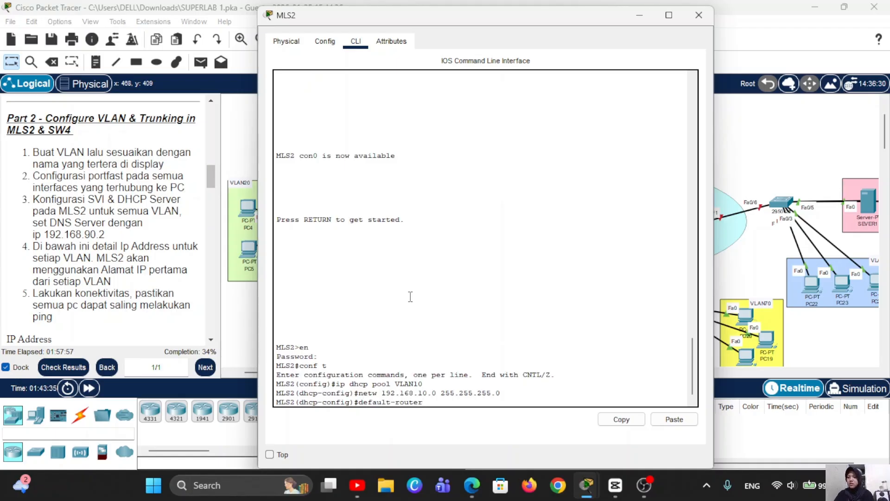
text( 192.168)
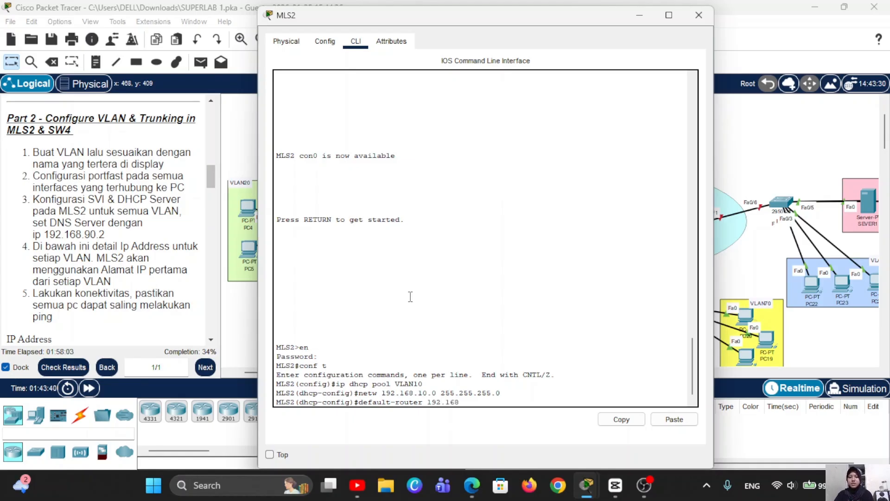
text(.10.1)
key(Return)
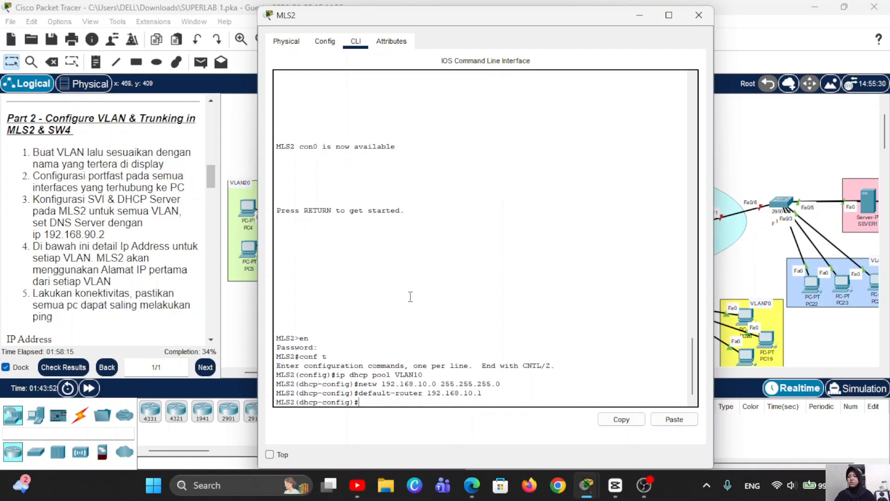
text(dns-server)
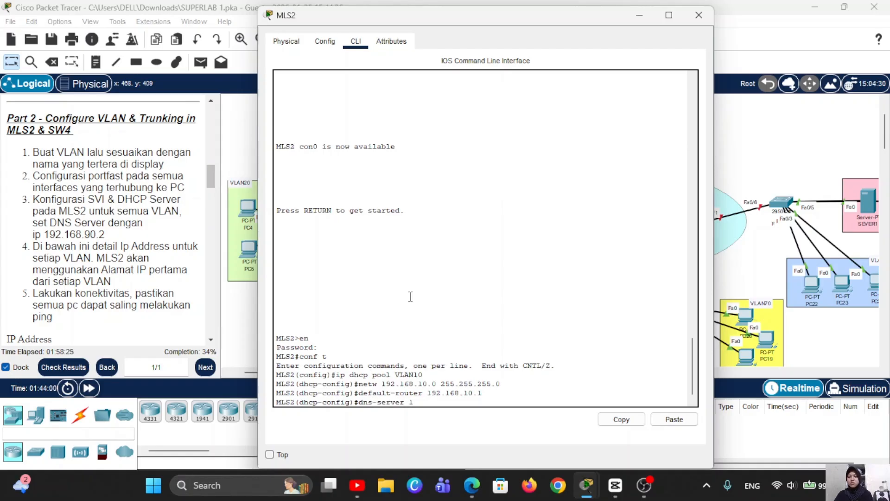
text( 192.168.90.2)
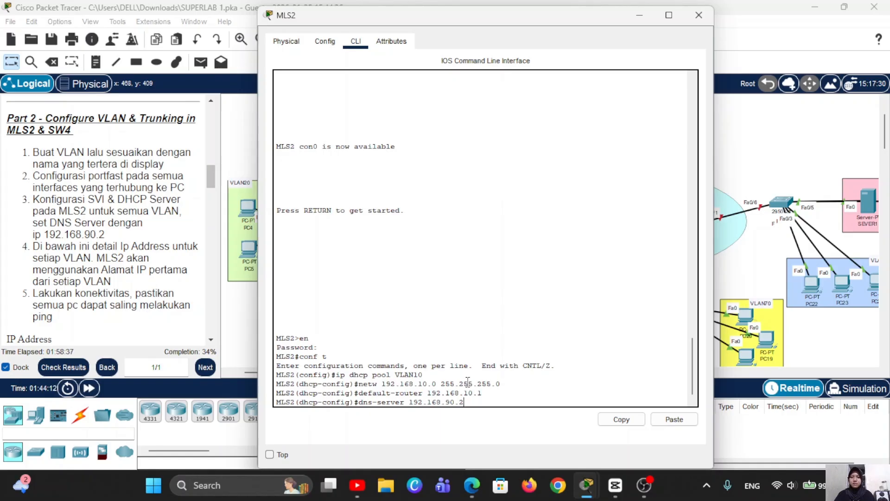
key(Return)
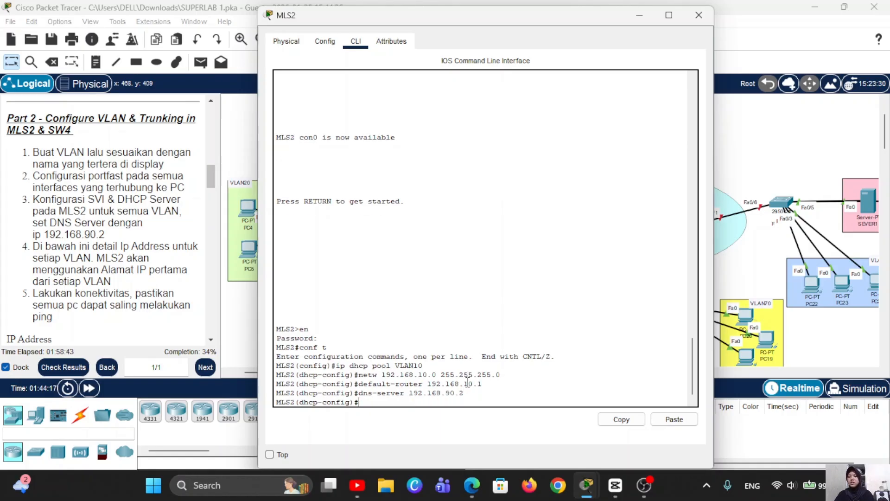
text(ex)
key(Return)
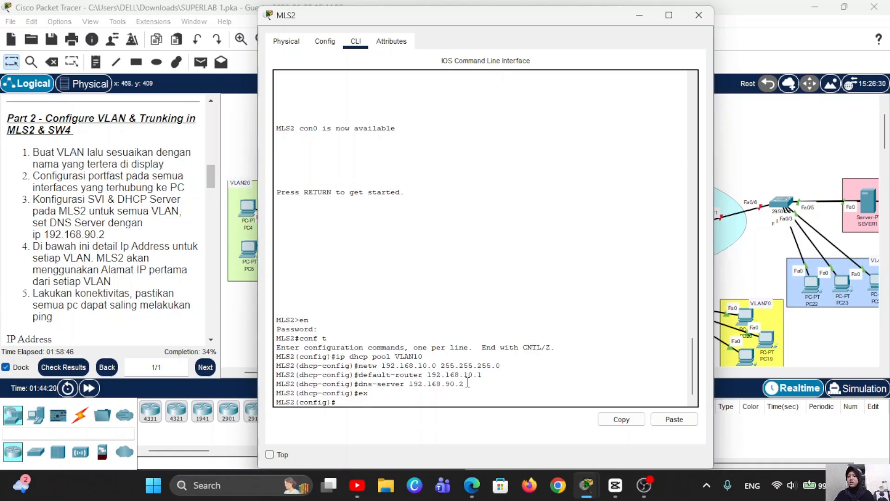
Step: Create a DHCP pool named VLAN20 on MLS2
key(Up)
key(Up)
key(Up)
key(Up)
key(Up)
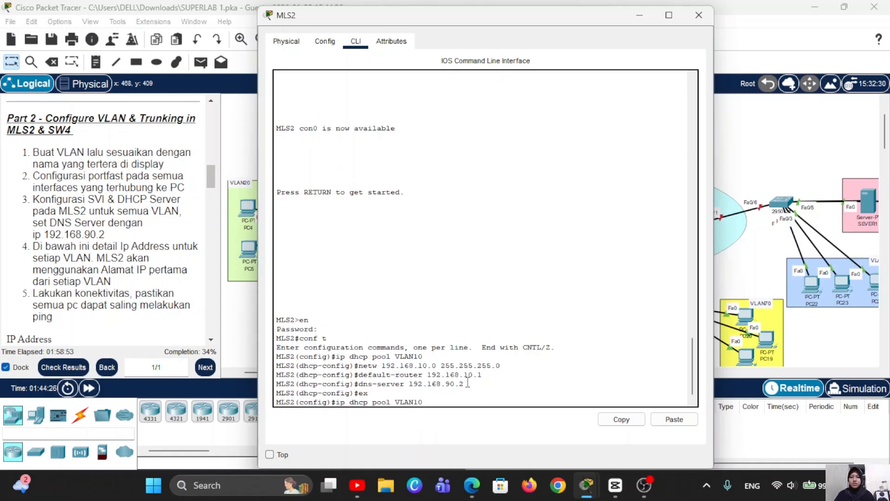
key(BackSpace)
key(BackSpace)
text(20)
key(Return)
Step: Set the VLAN20 pool's network to 192.168.20.0 with mask 255.255.255.0
key(Up)
key(Up)
key(Up)
key(Up)
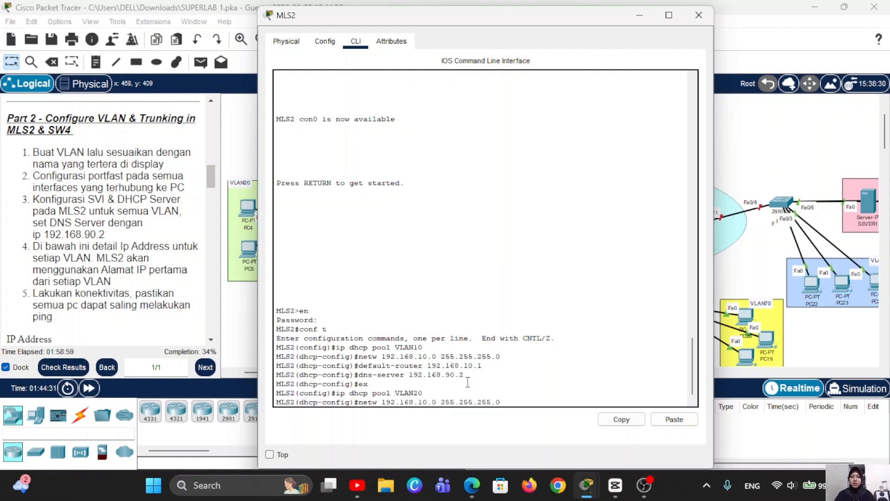
key(Left)
key(Left)
key(Left)
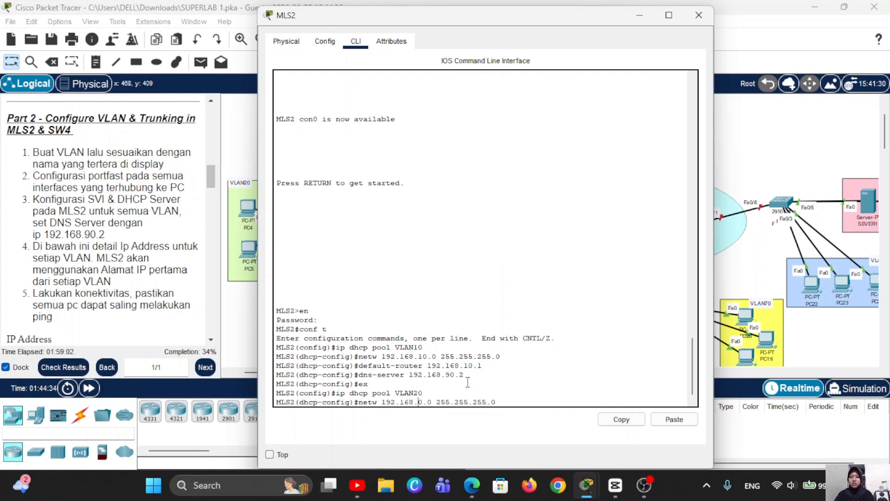
key(BackSpace)
text(2)
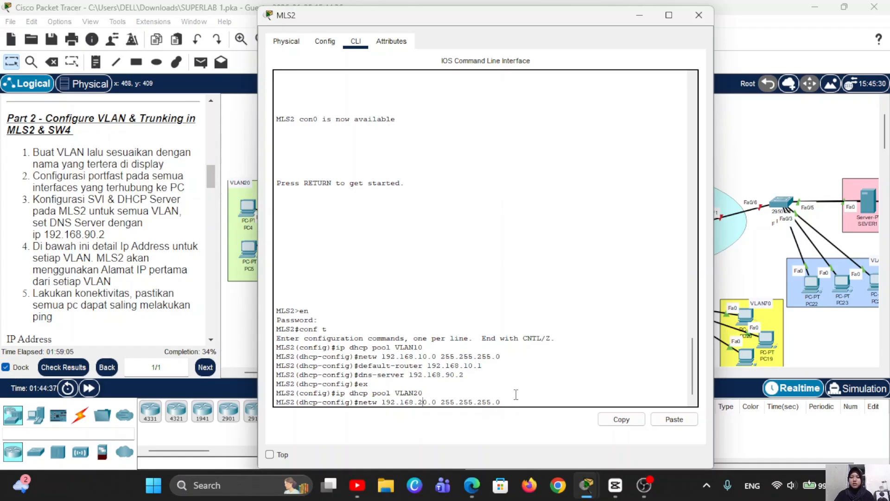
key(Return)
Step: Set the VLAN20 pool's default router to 192.168.20.1
key(Up)
key(Up)
key(Up)
key(Up)
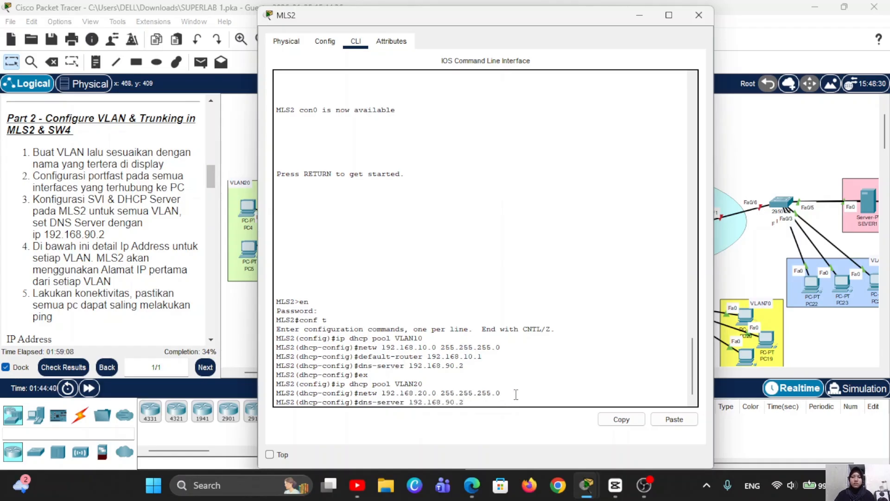
key(Left)
key(Left)
key(Left)
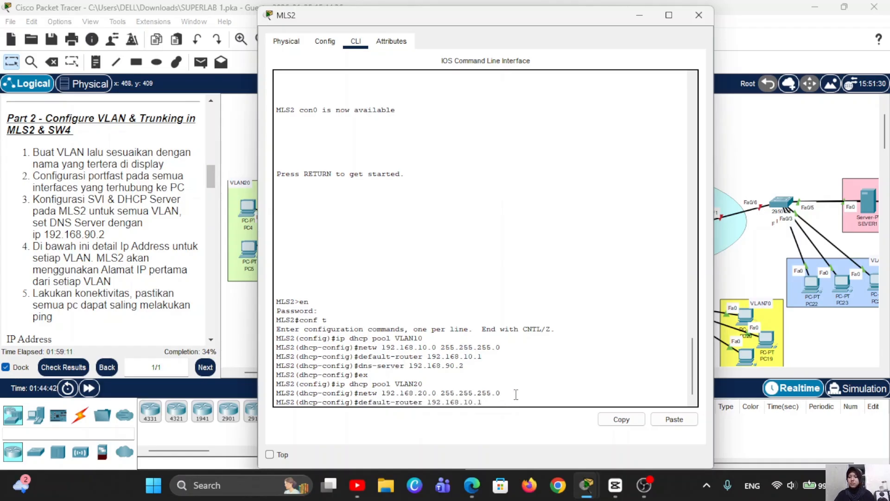
key(BackSpace)
text(2)
key(Return)
Step: Set the VLAN20 pool's DNS server to 192.168.90.2 and return to global configuration mode
key(Up)
key(Up)
key(Up)
key(Up)
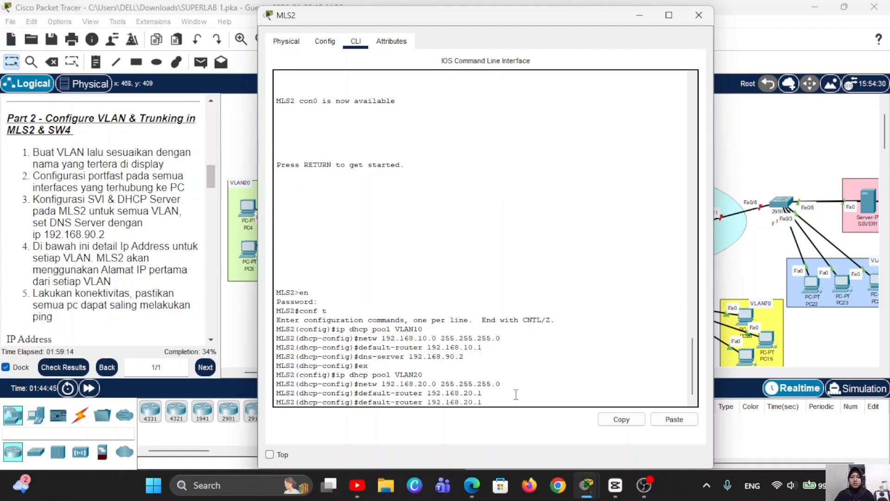
key(Up)
key(Return)
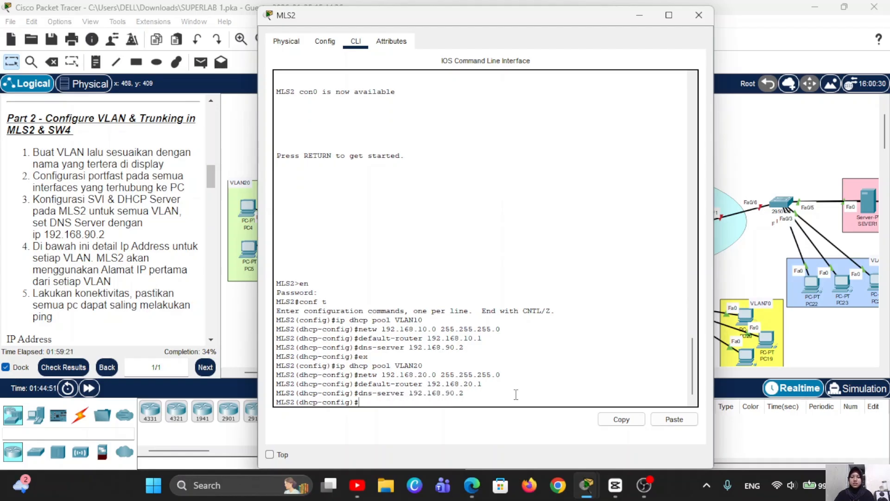
key(Return)
Step: Create a DHCP pool named VLAN30 on MLS2
key(Up)
key(Up)
key(Up)
key(Up)
key(Up)
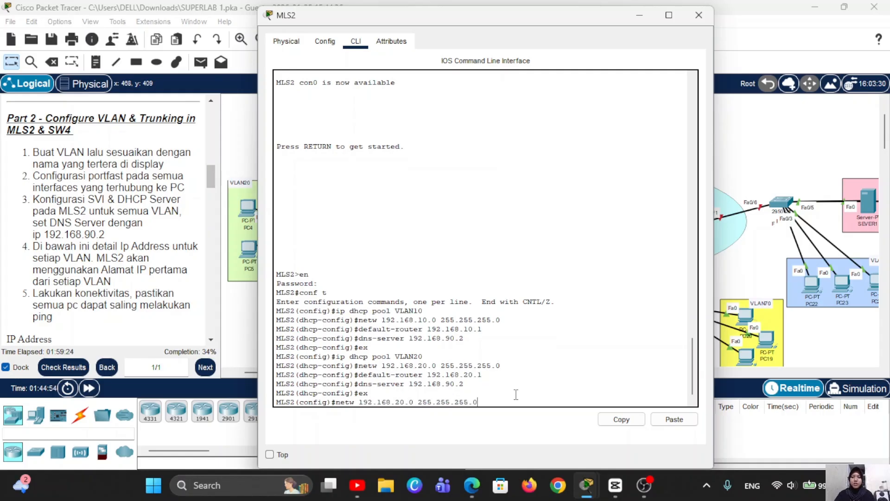
key(Up)
key(BackSpace)
key(BackSpace)
text(30)
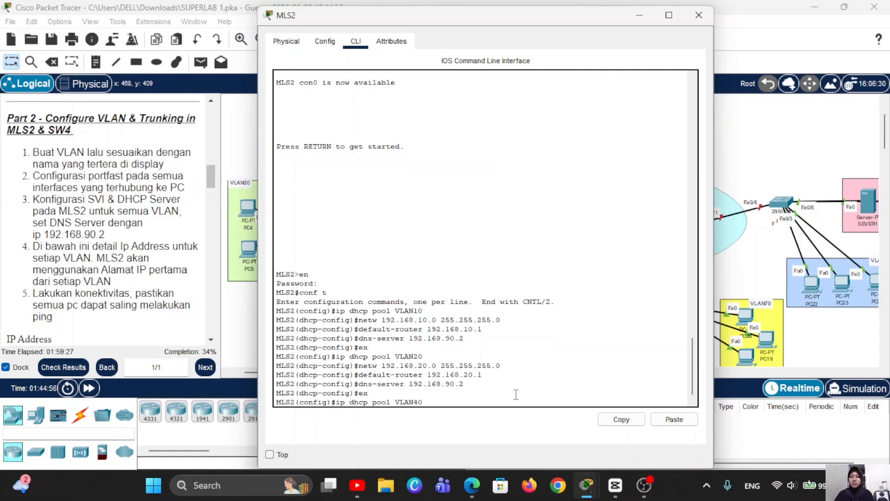
key(Return)
Step: Set the VLAN30 pool's network to 192.168.30.0 with mask 255.255.255.0
key(Up)
key(Up)
key(Up)
key(Up)
key(Up)
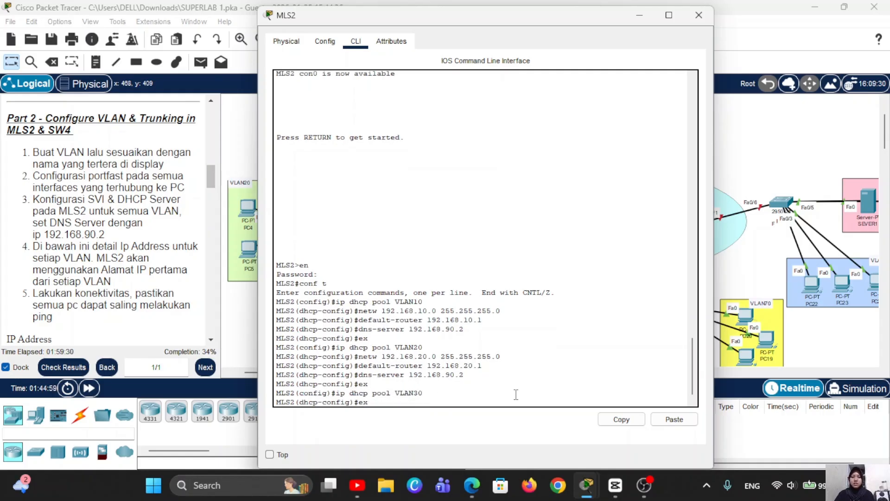
key(Left)
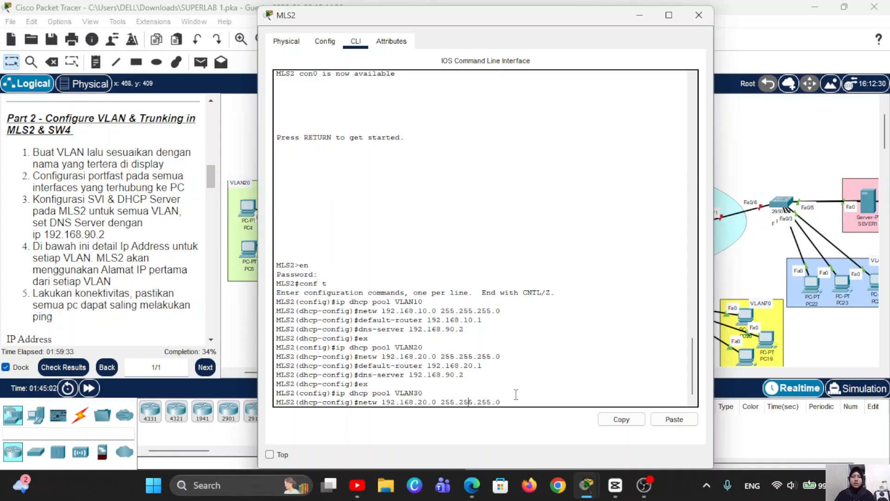
key(Left)
key(Left)
key(Left)
key(BackSpace)
text(3)
key(Return)
Step: Set the VLAN30 pool's default router to 192.168.30.1
key(Up)
key(Up)
key(Up)
key(Up)
key(Up)
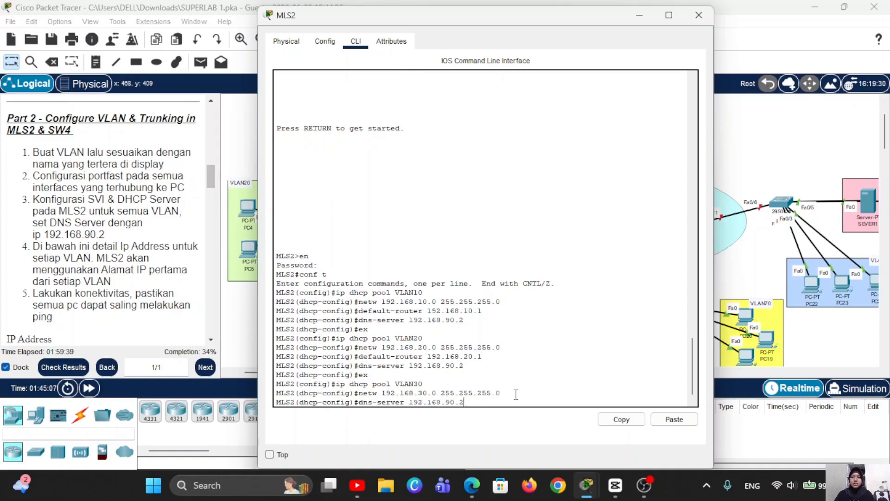
key(Left)
key(Left)
key(Left)
key(BackSpace)
text(3)
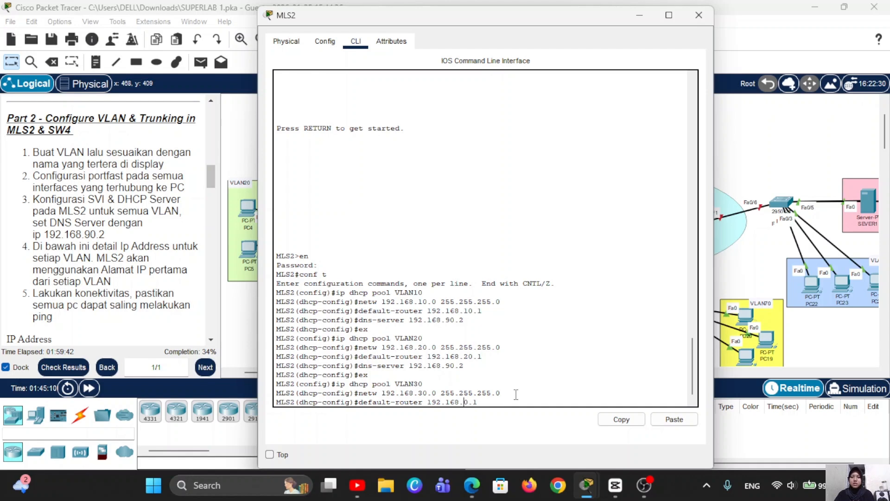
key(Return)
Step: Set the VLAN30 pool's DNS server to 192.168.90.2
key(Up)
key(Up)
key(Up)
key(Up)
key(Up)
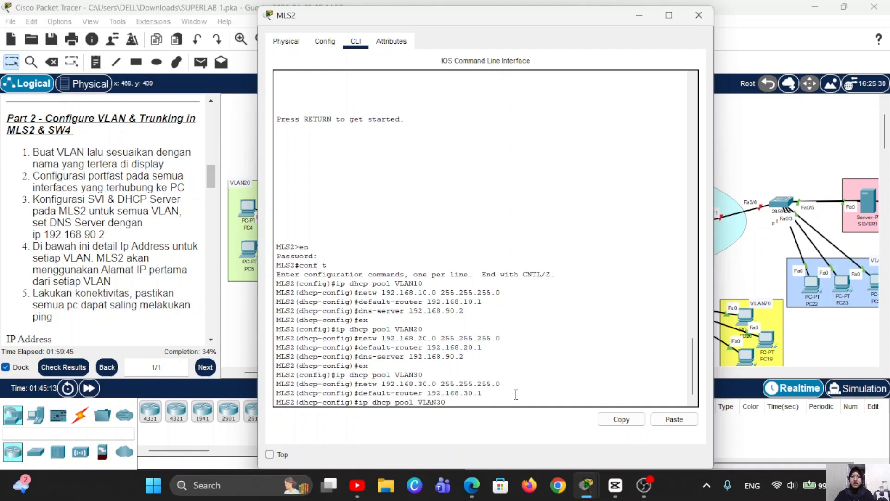
key(Return)
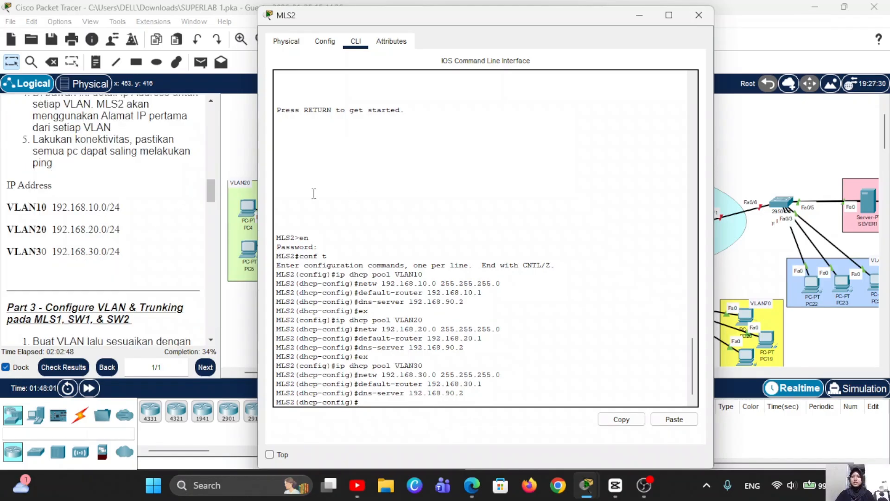
Step: Check the activity results and review the assessment items for MLS2's DHCP server
click(65, 370)
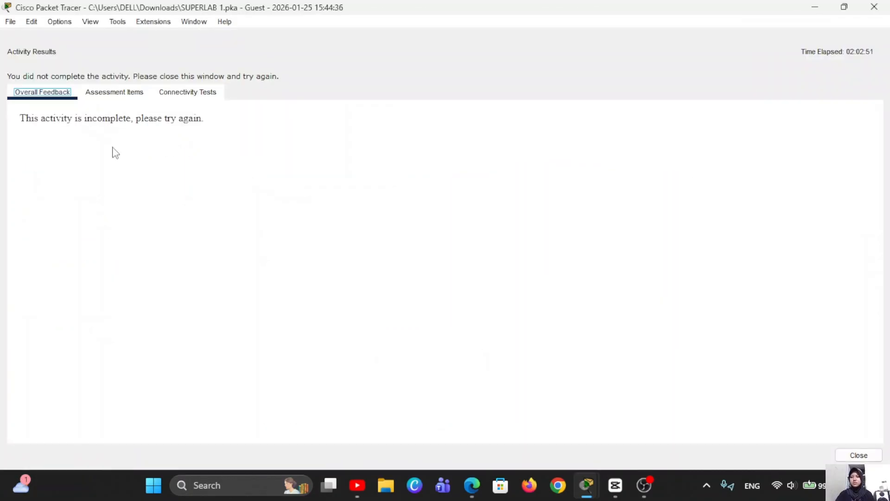
click(123, 93)
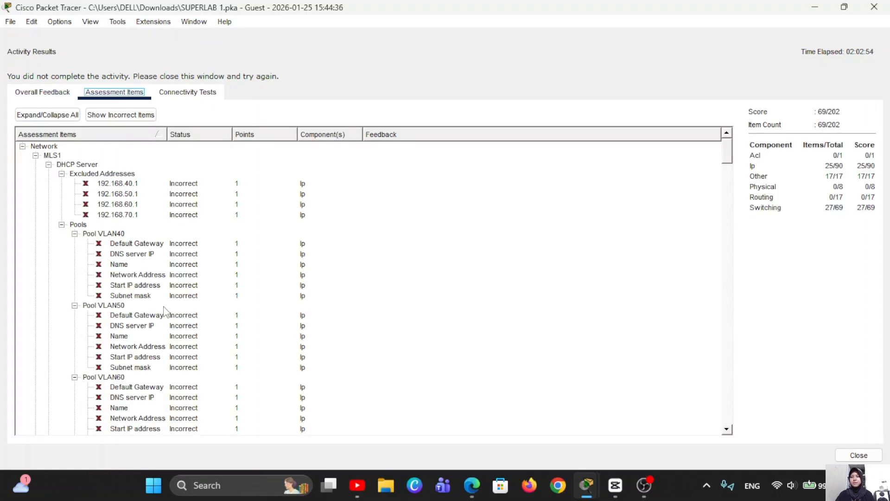
scroll(164, 311, down, 20)
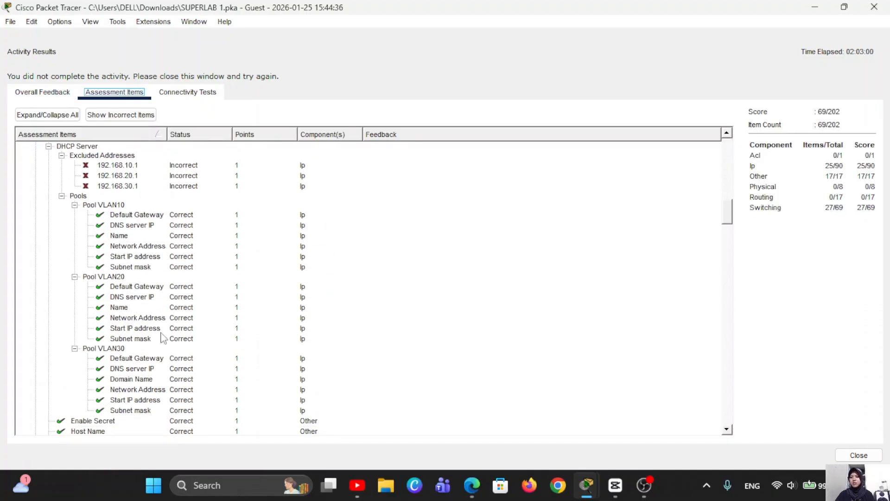
Step: Examine the incorrect excluded-address items for MLS2's DHCP server in the assessment list and close the activity results
scroll(177, 311, up, 2)
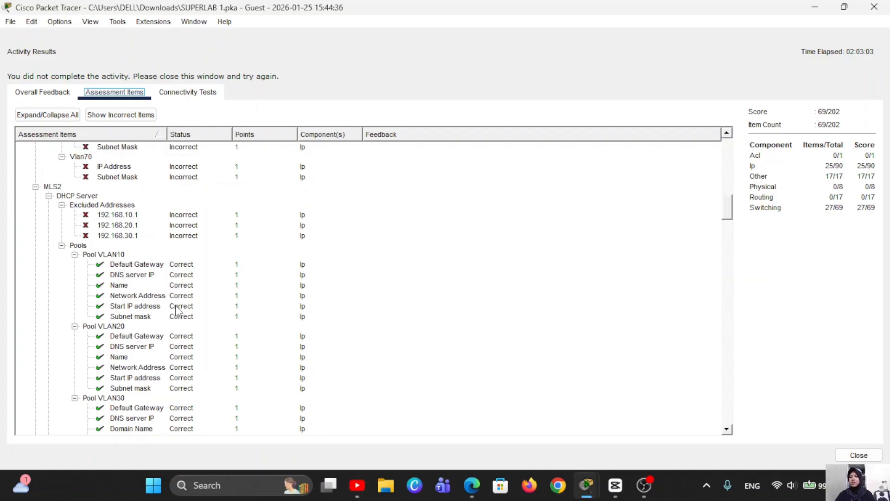
click(76, 206)
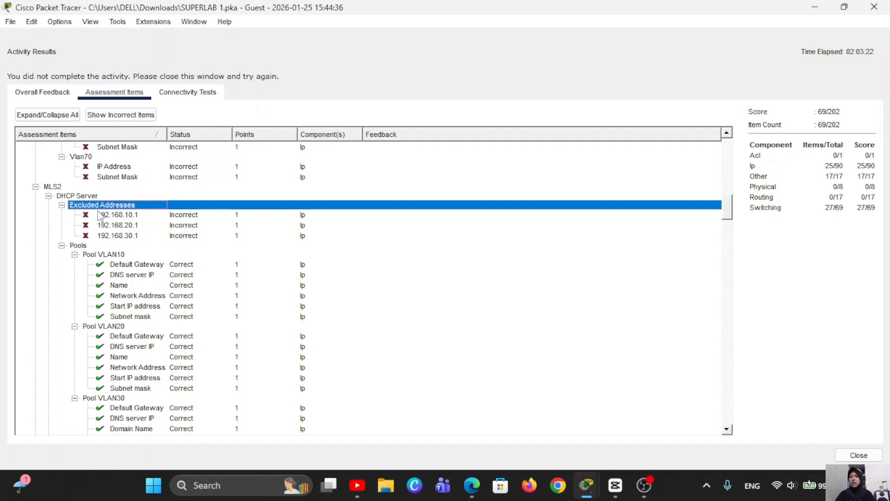
click(127, 215)
click(128, 225)
click(132, 217)
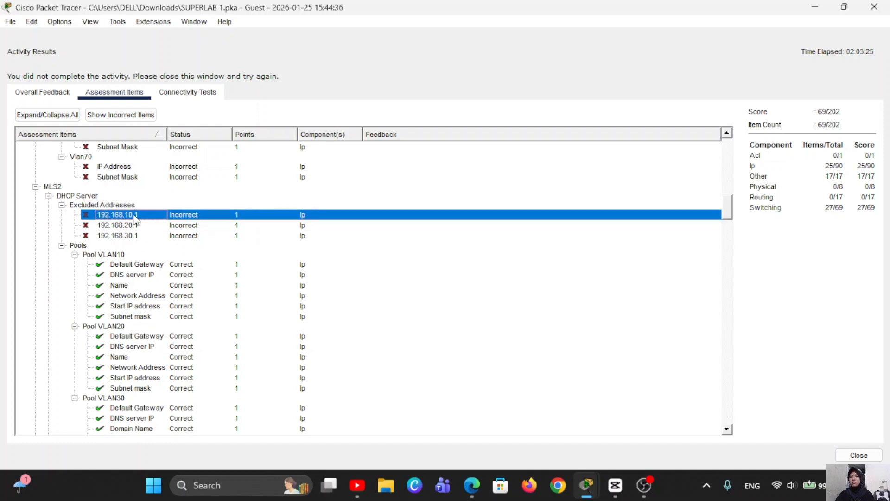
click(141, 226)
click(138, 236)
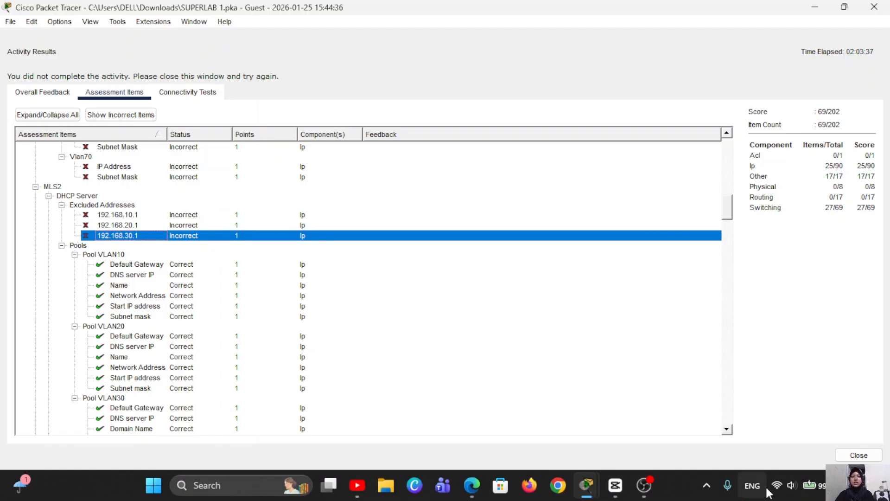
click(861, 456)
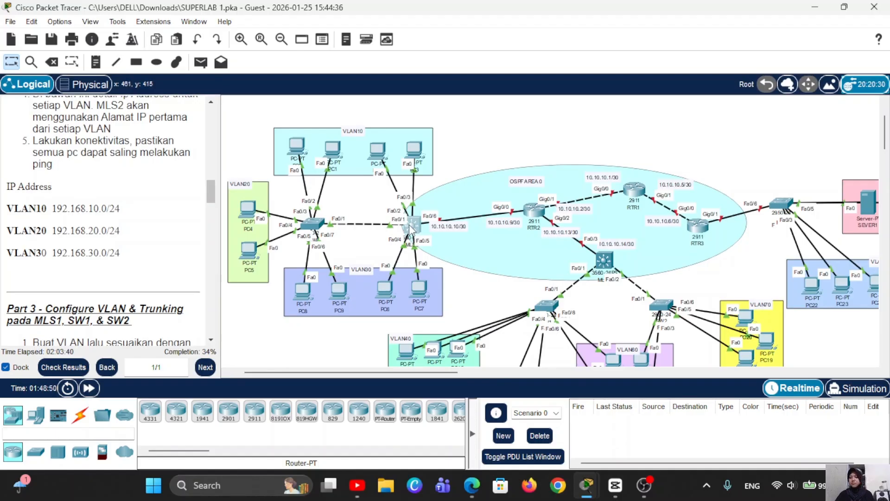
Step: Exclude 192.168.10.1 from DHCP assignment on MLS2 with the ip dhcp excluded-address command
click(410, 229)
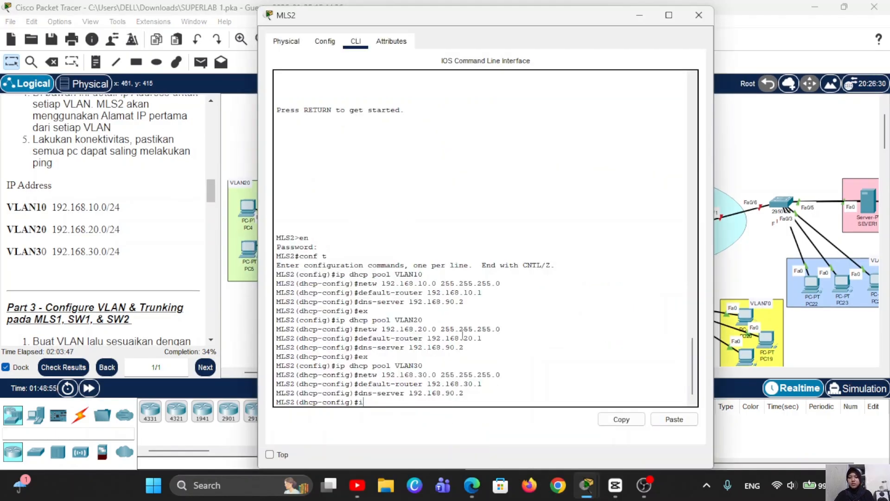
text(ip dhcp exluded-address)
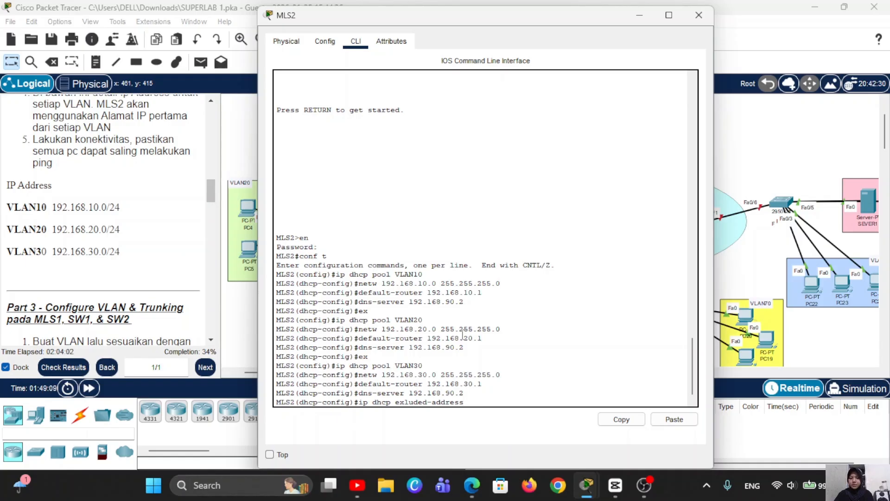
text(c)
text( 192)
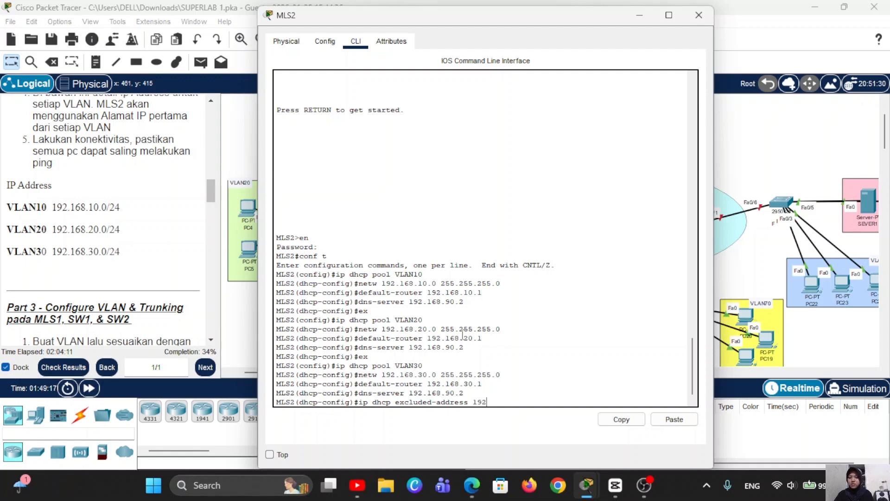
text(.168.10.1)
key(Return)
Step: Exclude 192.168.20.1 from DHCP assignment on MLS2
key(Up)
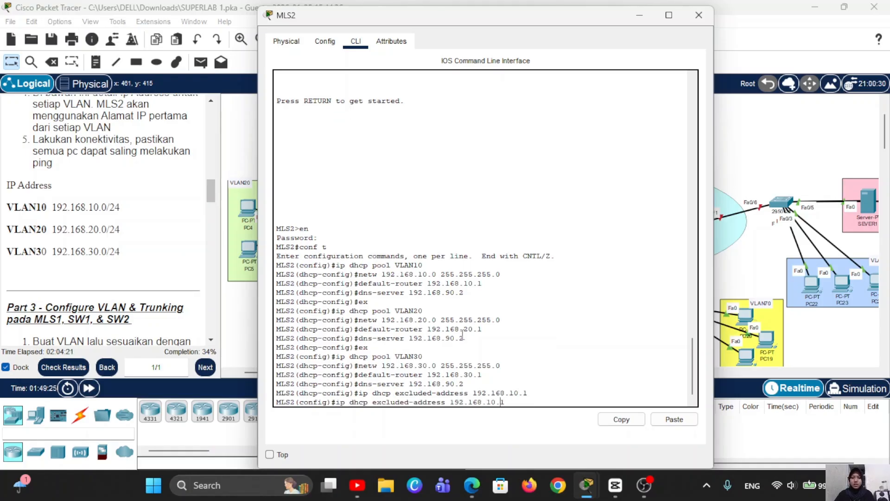
key(Left)
key(Left)
key(Left)
key(BackSpace)
text(2)
key(Return)
Step: Exclude 192.168.30.1 from DHCP assignment on MLS2 and put its console window away
key(Up)
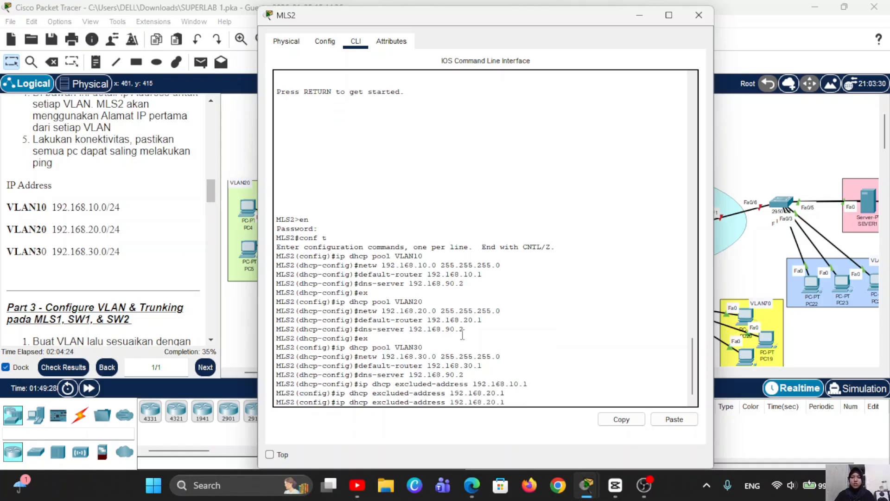
key(Left)
key(Left)
key(Left)
key(BackSpace)
text(3)
key(Return)
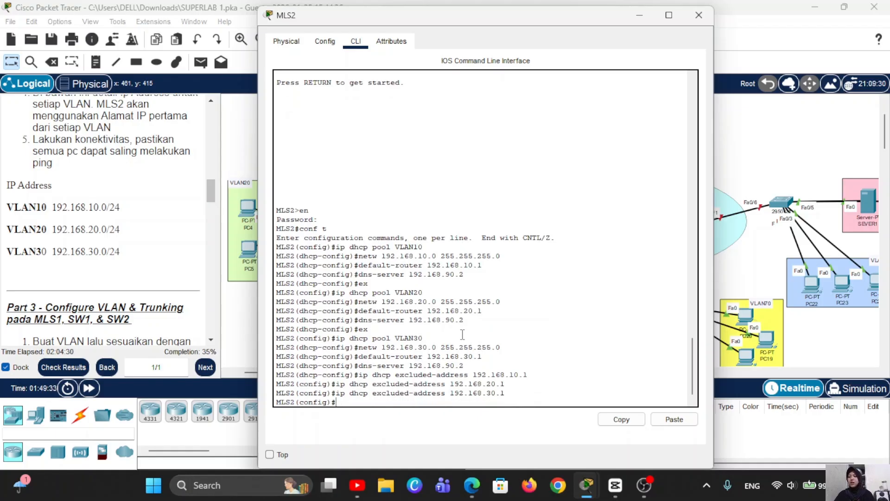
click(641, 17)
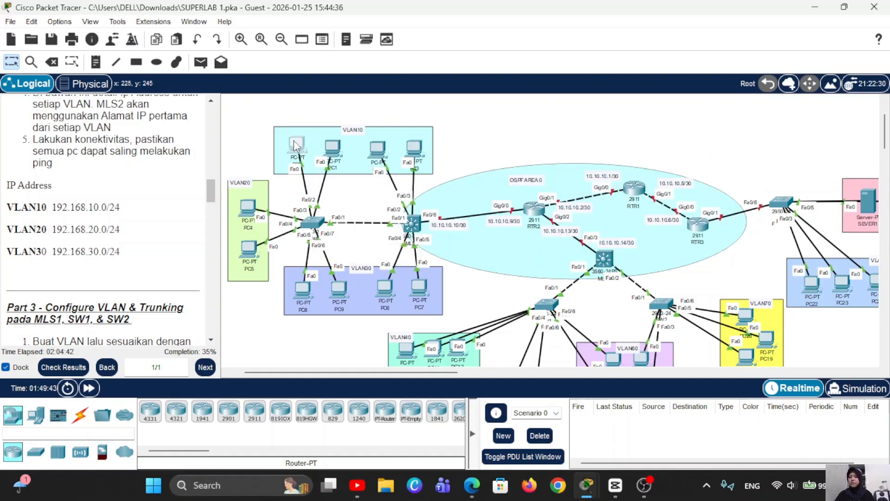
Step: Switch PC0 in VLAN10 from static to DHCP addressing and close its configuration window
click(295, 146)
click(363, 41)
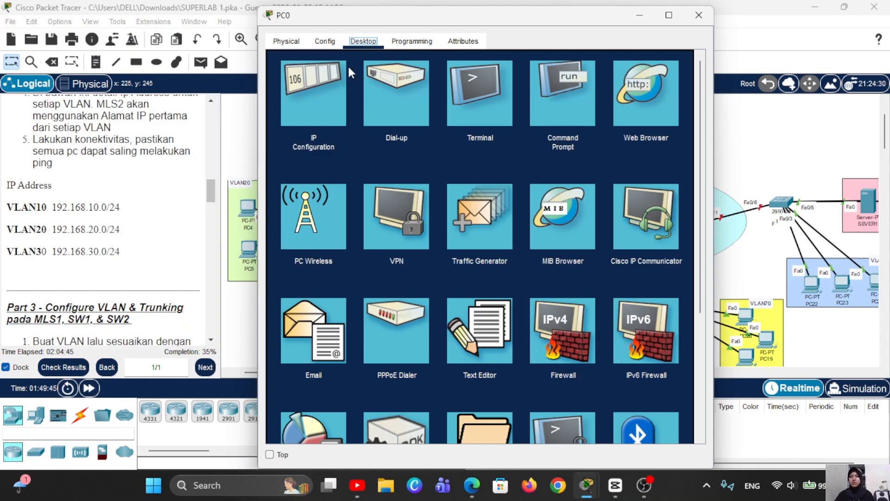
click(317, 110)
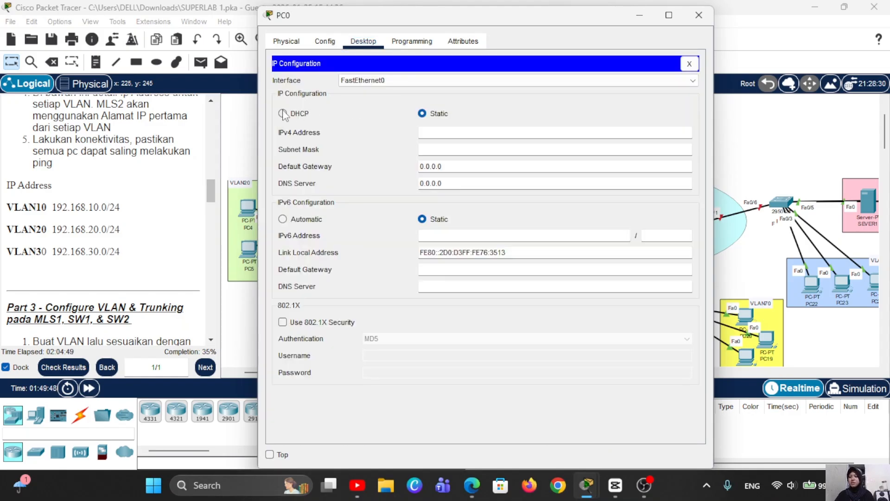
click(284, 113)
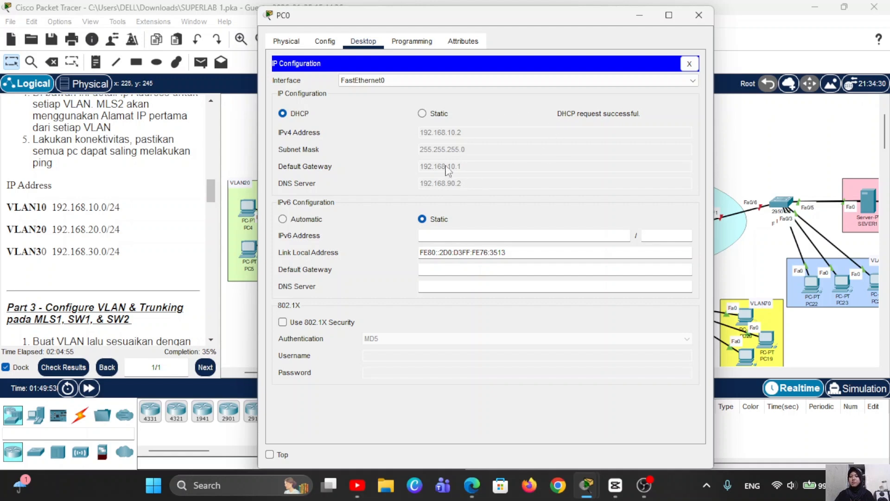
click(699, 15)
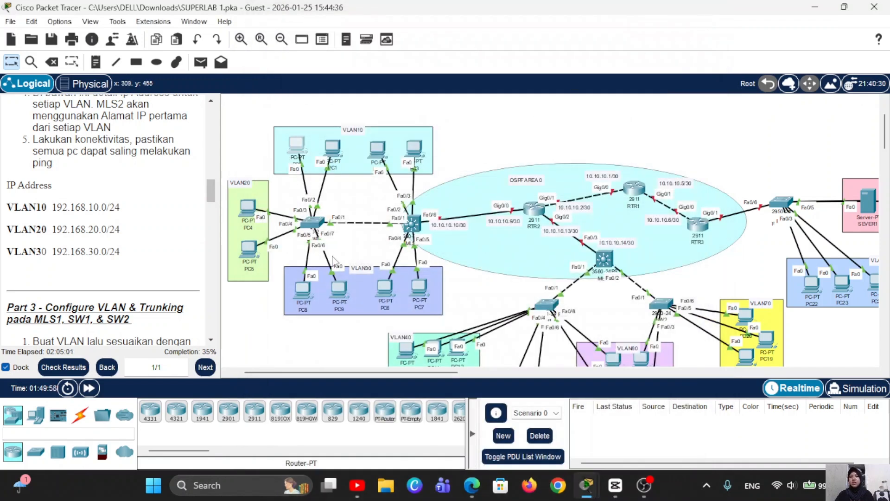
Step: Switch PC4 in VLAN20 from static to DHCP addressing and close its configuration window
click(246, 211)
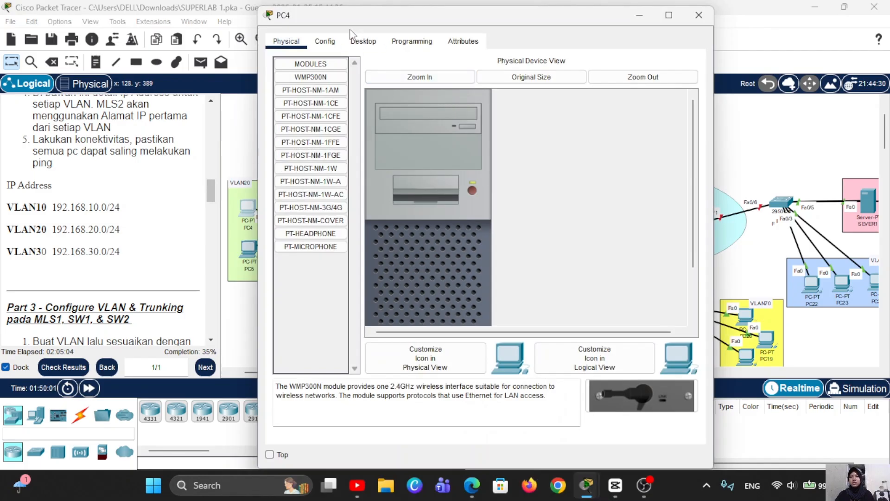
click(363, 41)
click(305, 109)
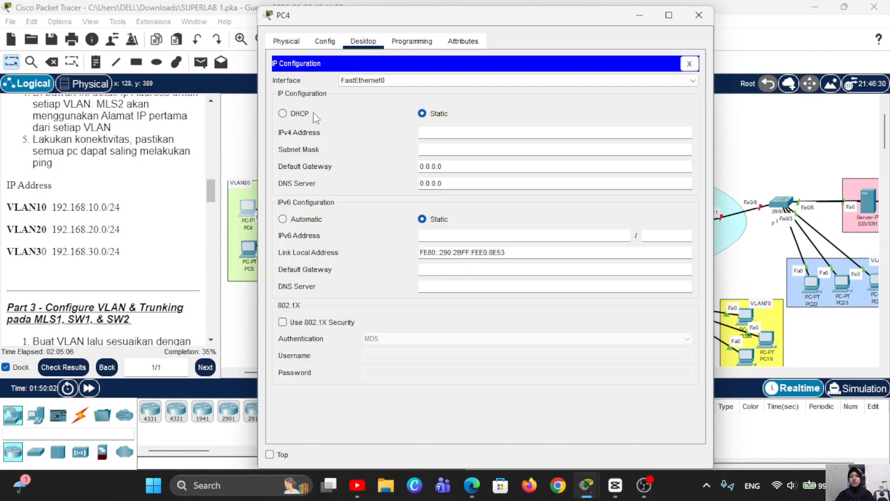
click(282, 113)
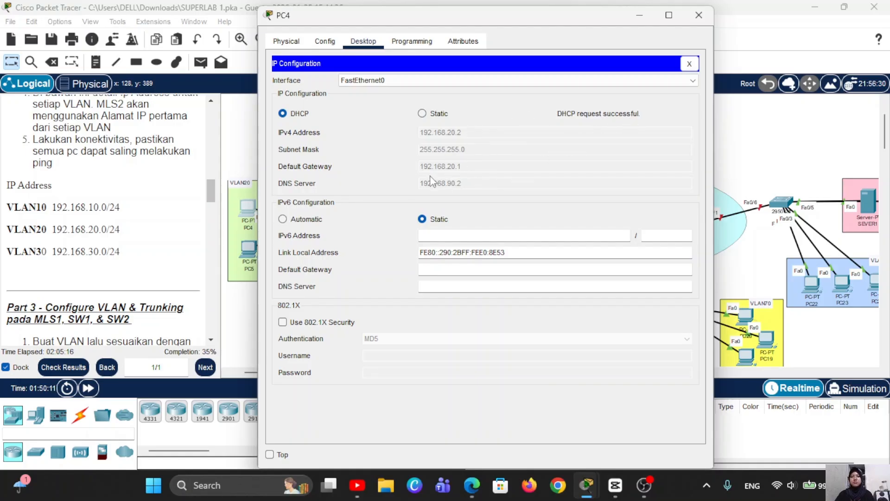
click(710, 14)
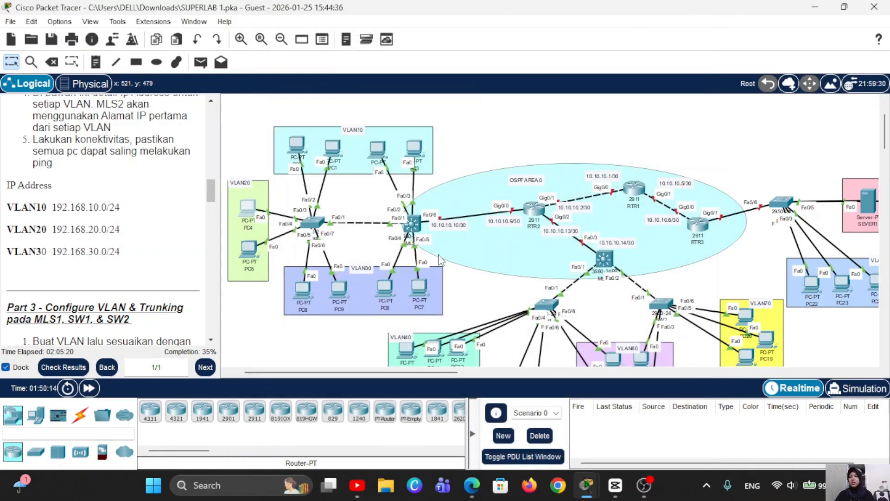
Step: Switch PC8 in VLAN30 from static to DHCP addressing and close its configuration window
double_click(301, 290)
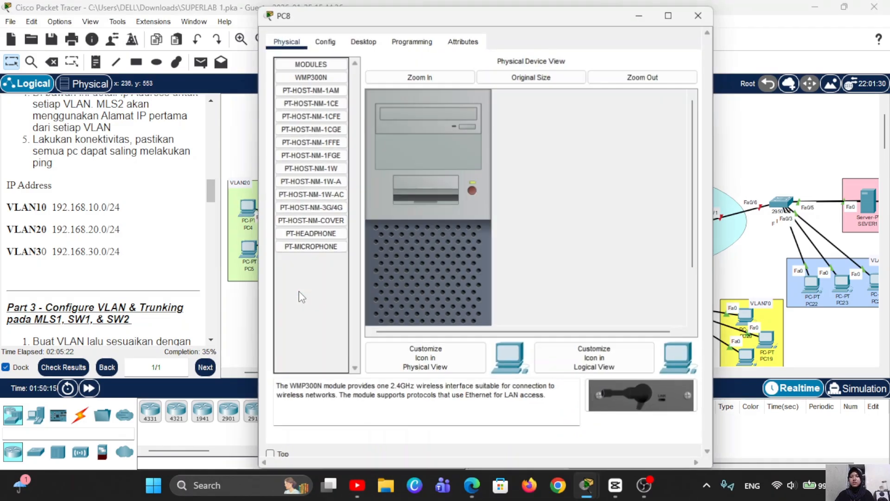
click(369, 41)
click(304, 99)
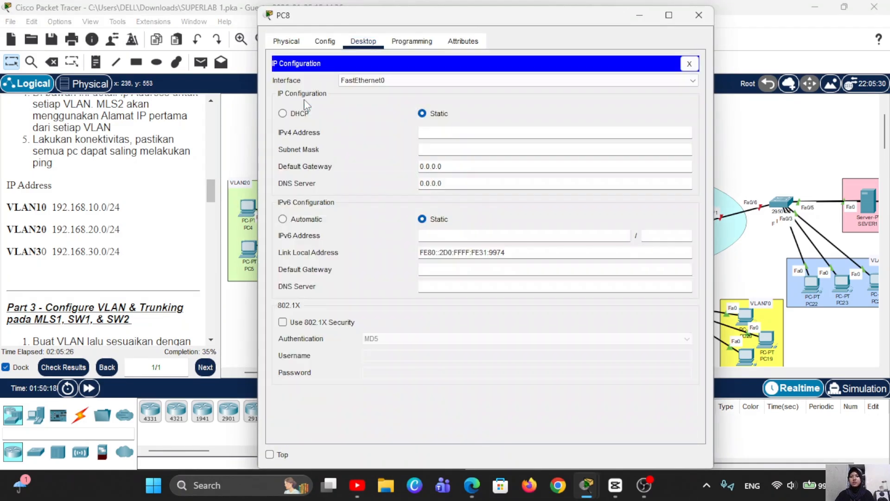
click(282, 114)
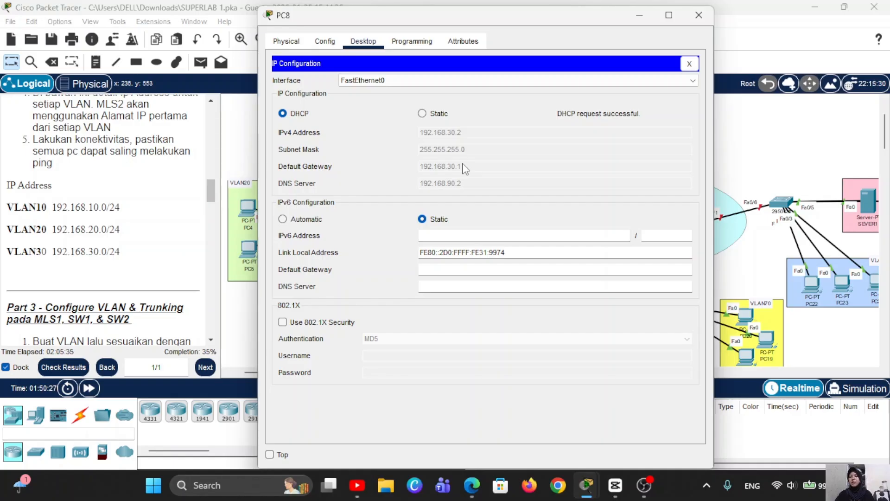
click(699, 15)
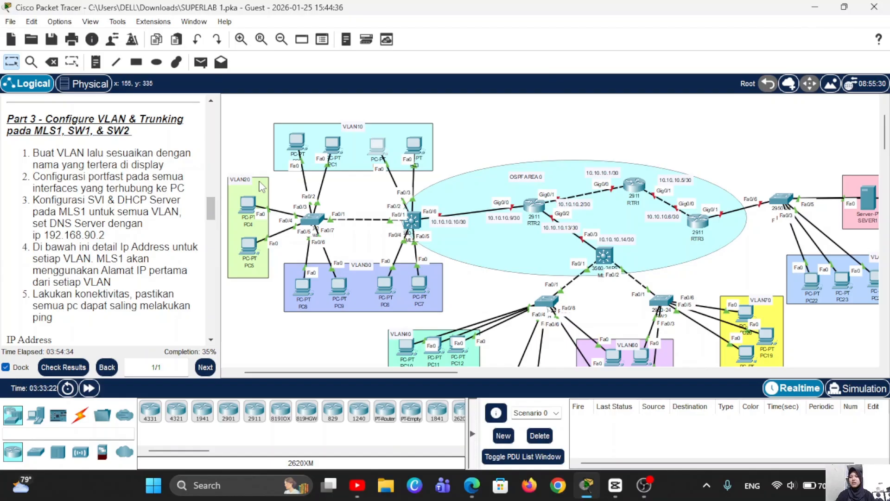
Step: Review the Part 3 instructions on VLANs and trunking for MLS1, SW1 and SW2, along with the matching part of the topology
scroll(150, 199, down, 1)
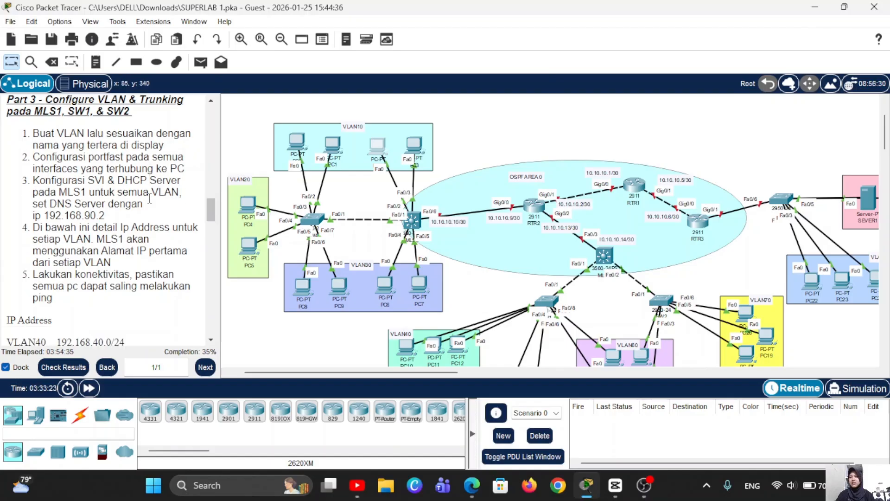
scroll(150, 200, up, 1)
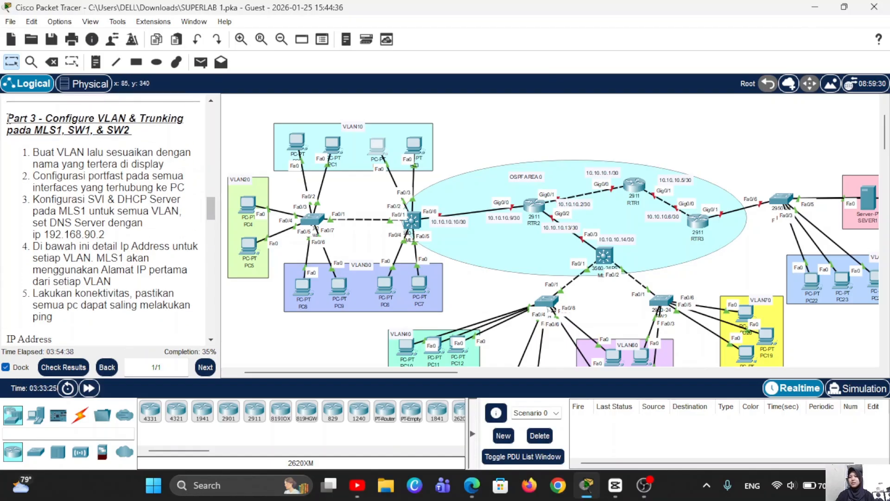
drag(8, 117, 155, 138)
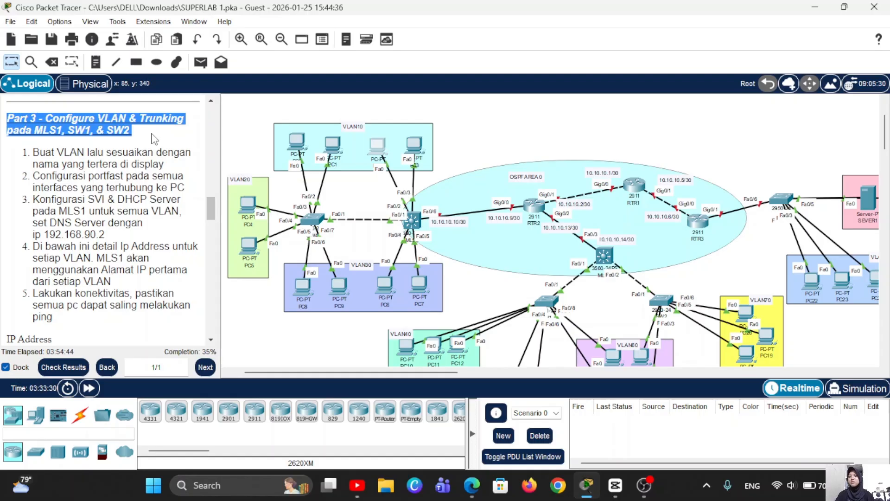
scroll(549, 336, down, 2)
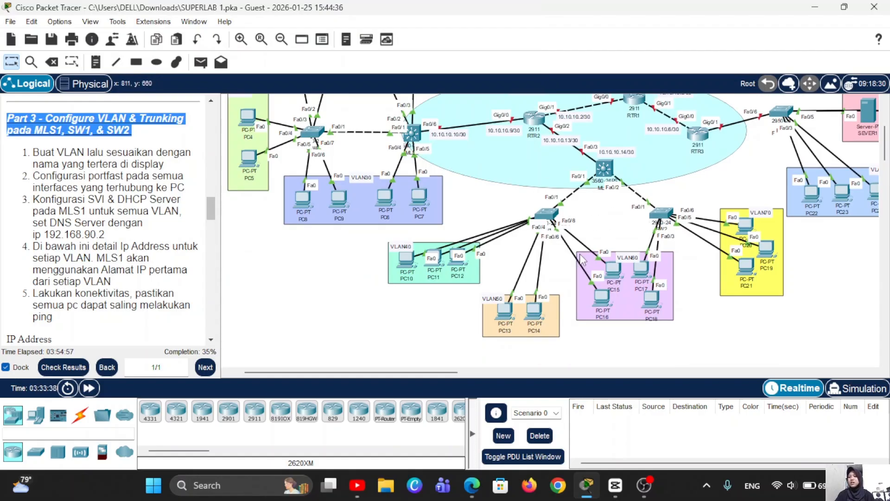
click(203, 169)
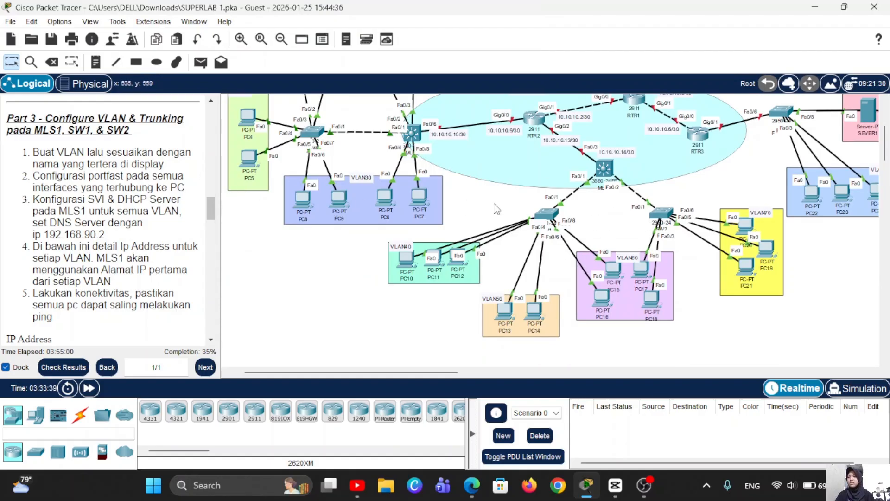
Step: Start a console session on SW1 and minimize it to examine which VLANs and PCs connect to the switch
mouse_move(557, 222)
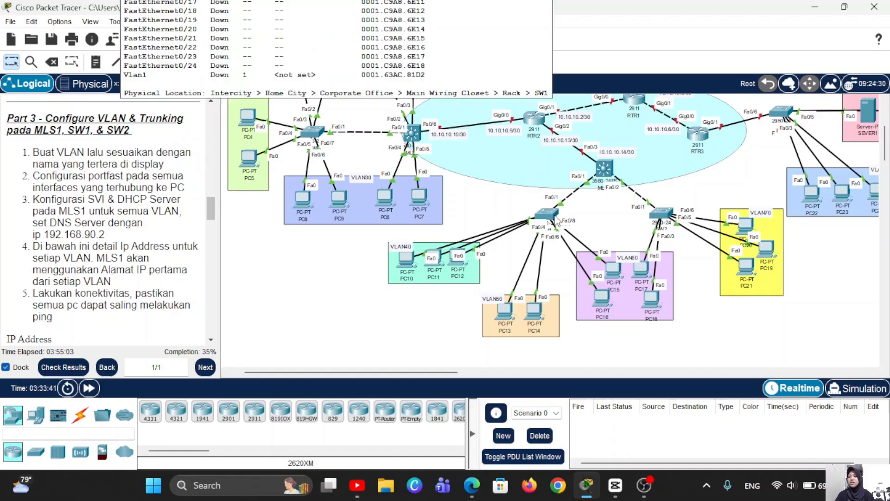
click(554, 215)
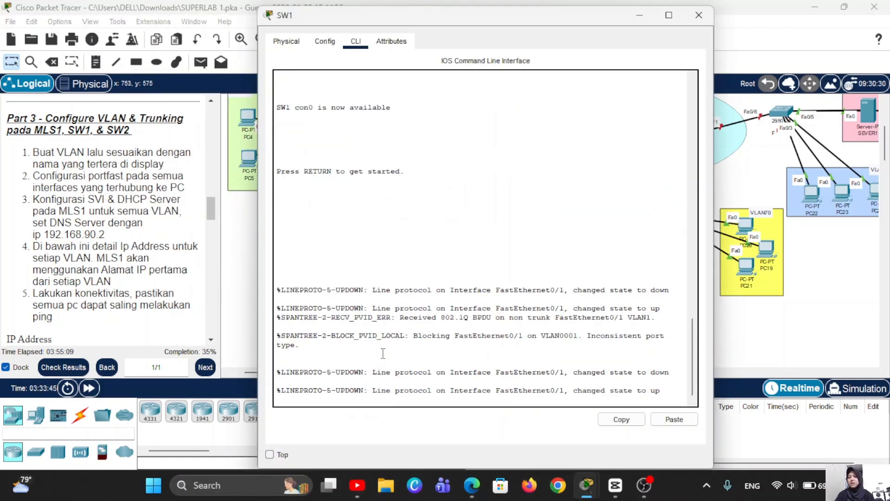
key(Return)
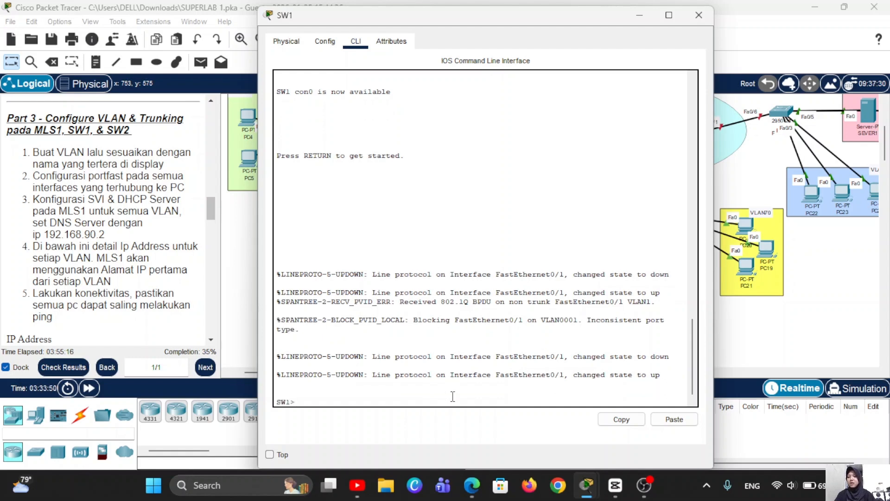
drag(420, 15, 508, 69)
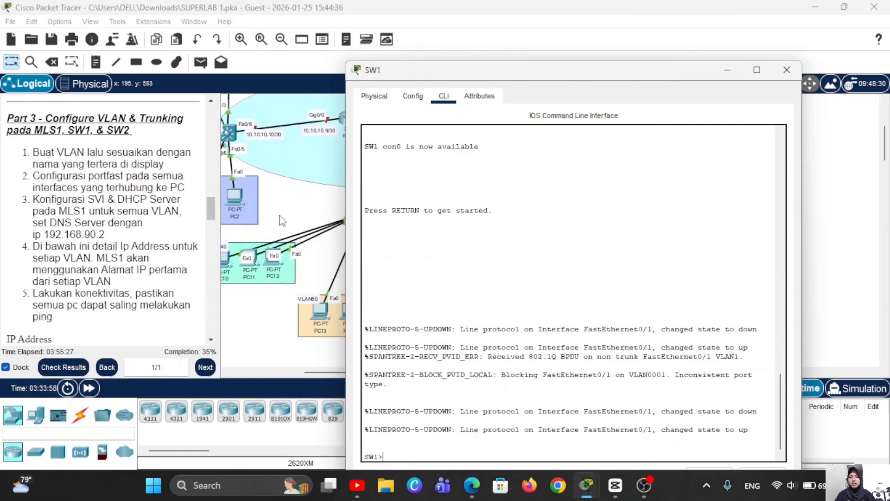
click(728, 69)
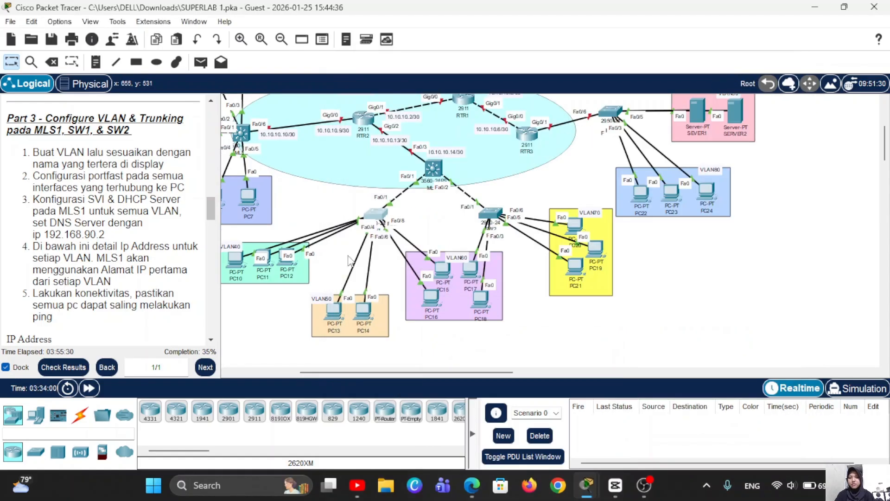
mouse_move(241, 262)
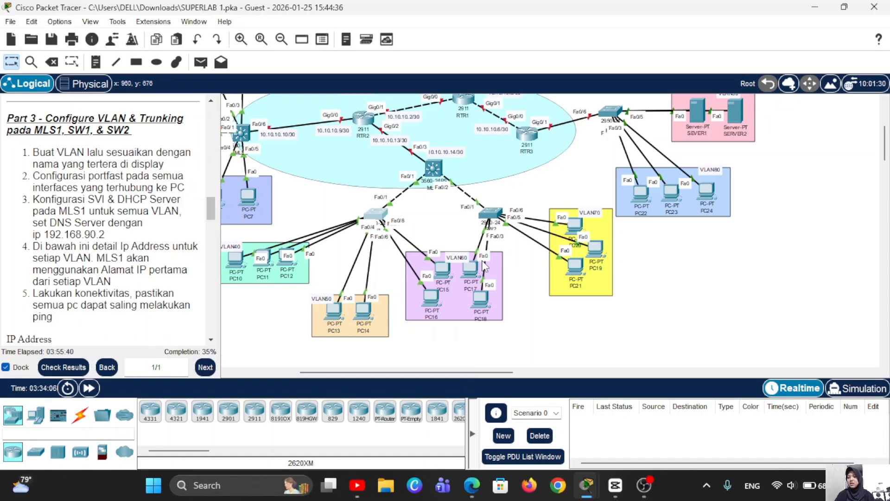
Step: Reopen the SW1 console, enter privileged mode with the enable password, and enter global configuration mode
click(381, 215)
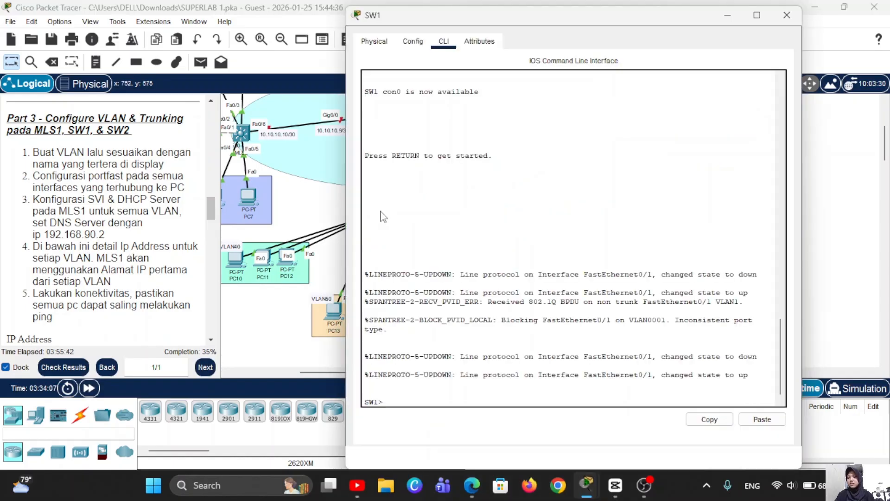
click(416, 404)
text(en)
key(Return)
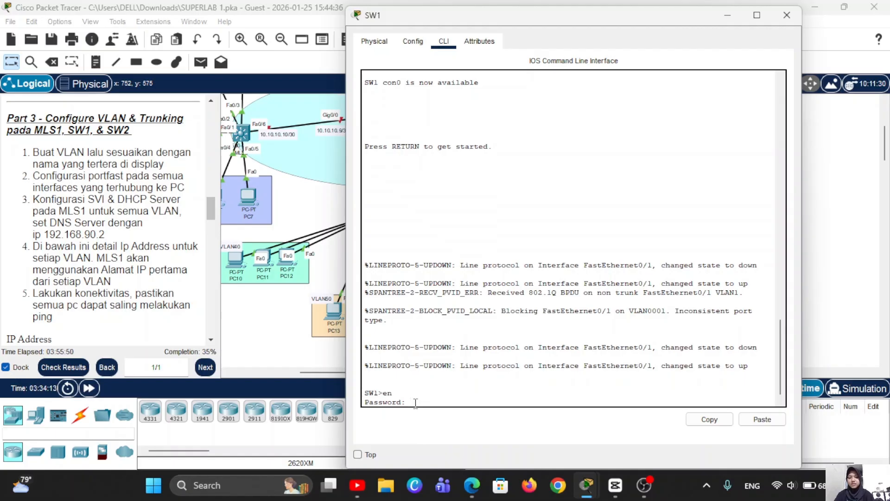
key(Return)
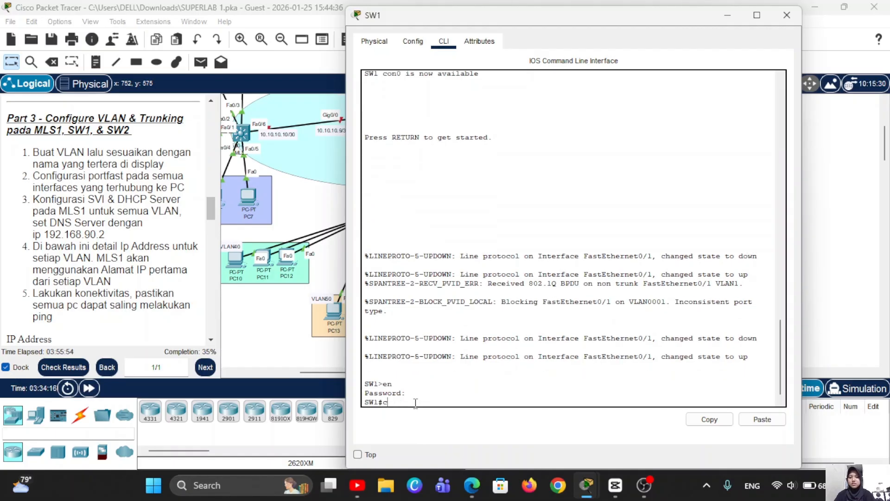
text(conf t)
key(Return)
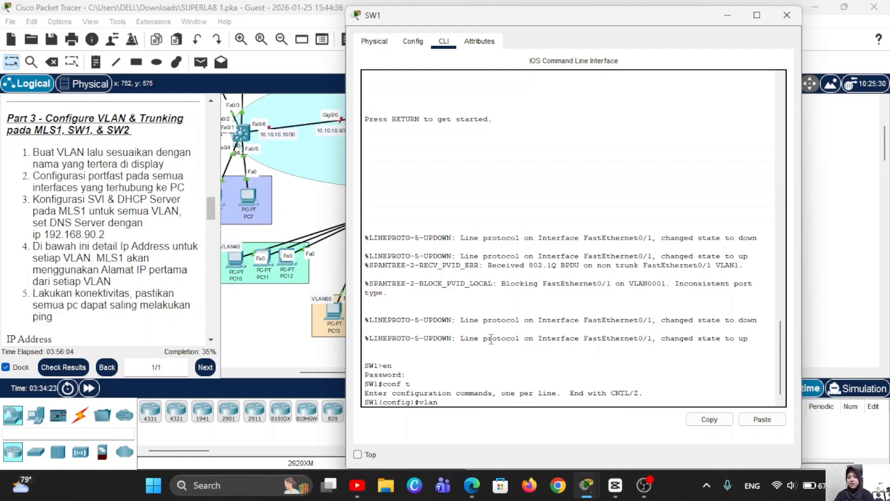
Step: Create VLAN 40 on SW1 and name it VLAN40
text(vlan 40)
key(Return)
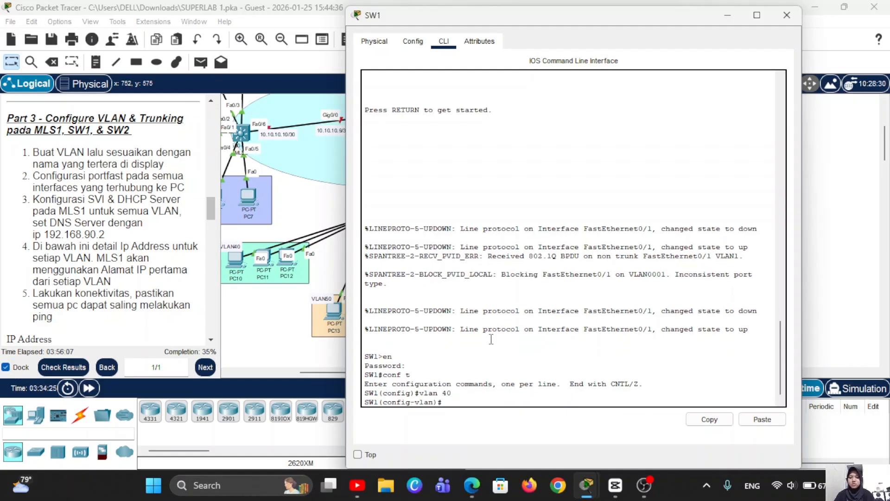
text(name VLAN40)
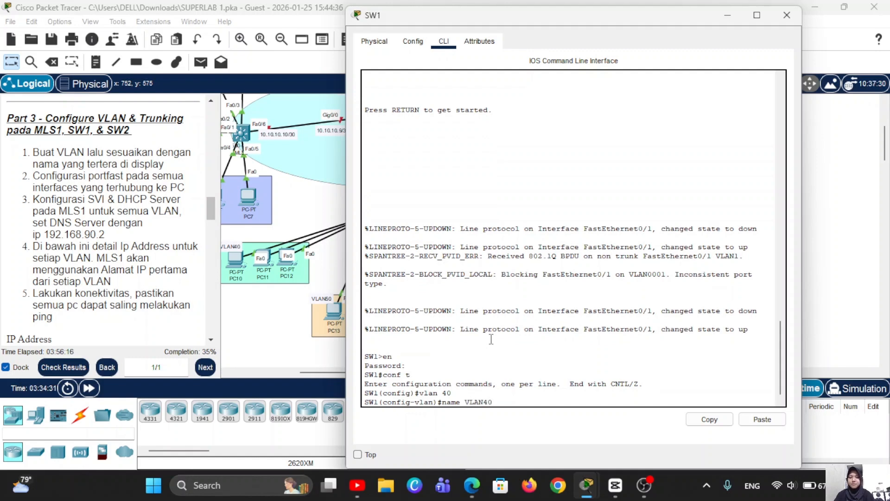
key(Return)
Step: Create VLAN 50 on SW1 and name it VLAN50
key(Up)
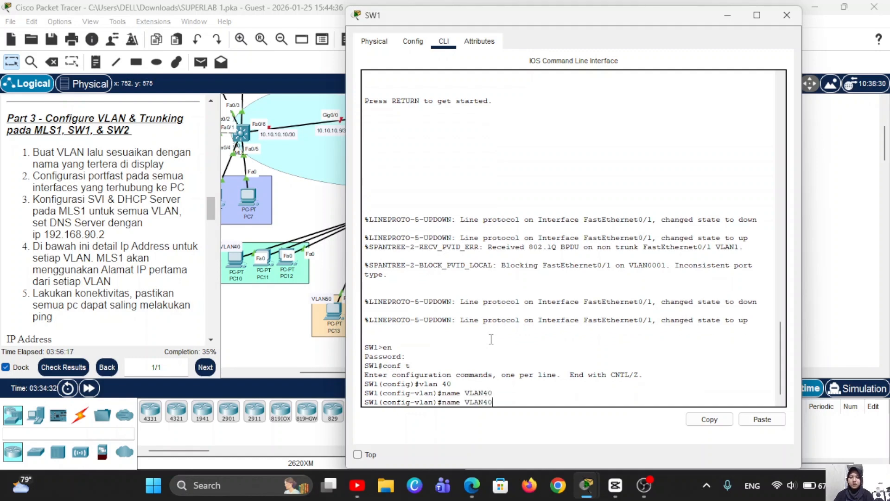
key(BackSpace)
key(BackSpace)
key(BackSpace)
key(BackSpace)
key(BackSpace)
key(BackSpace)
key(BackSpace)
key(BackSpace)
key(BackSpace)
key(BackSpace)
key(BackSpace)
text(vlan 5)
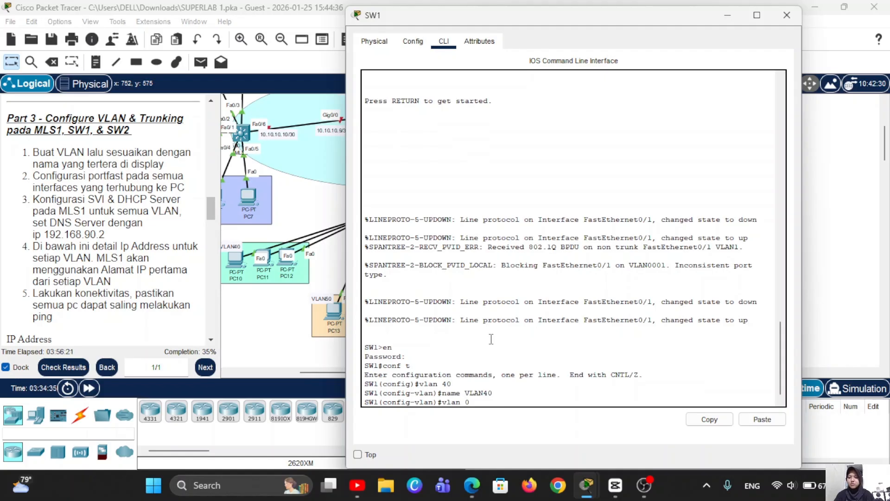
text(0)
key(Return)
key(Up)
key(Up)
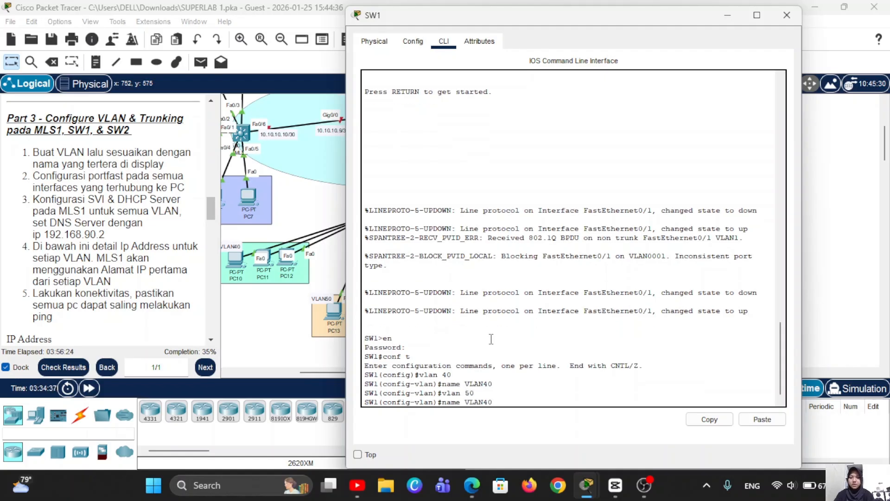
text(5)
key(Return)
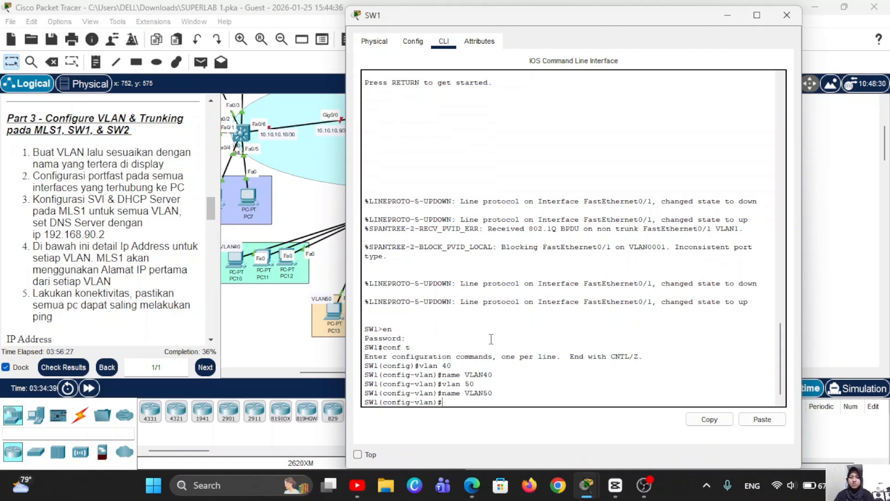
Step: Create VLAN 60 on SW1 and name it VLAN60
key(Up)
key(Up)
key(BackSpace)
key(BackSpace)
text(60)
key(Return)
key(Up)
key(Up)
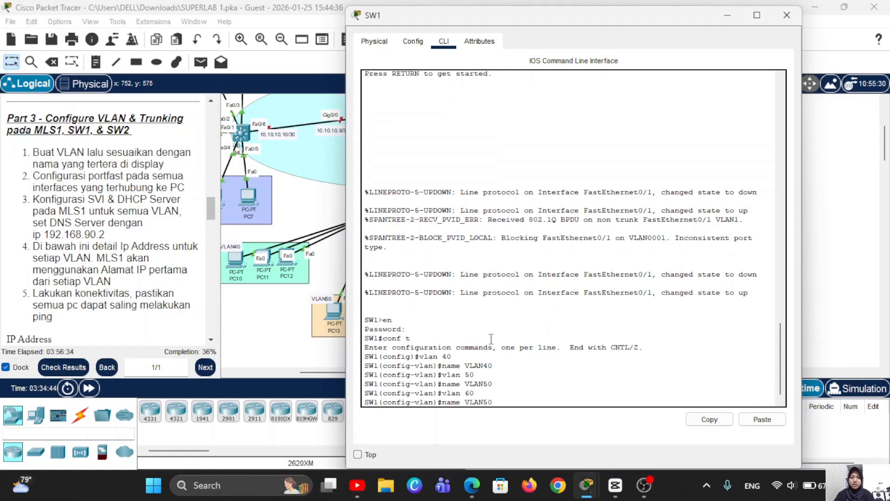
key(Left)
key(BackSpace)
text(6)
key(Return)
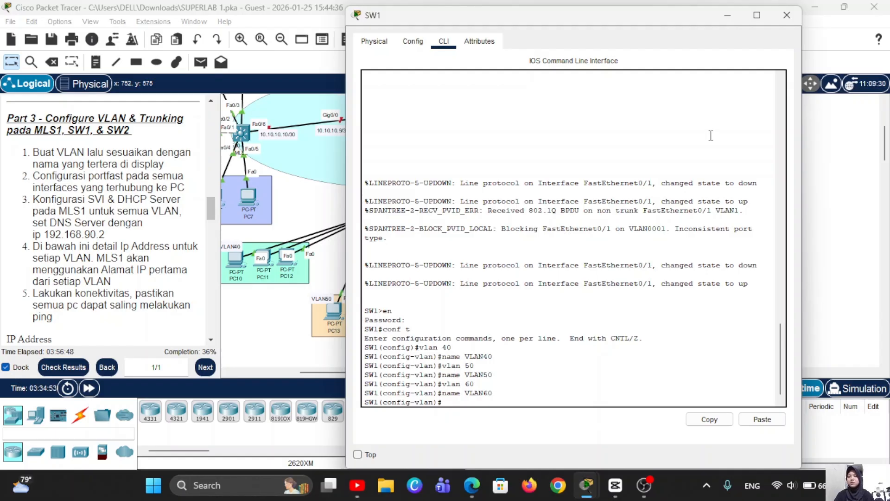
Step: Close the SW1 window and shift PC10, the VLAN40 area and PC12 slightly in the topology
click(787, 15)
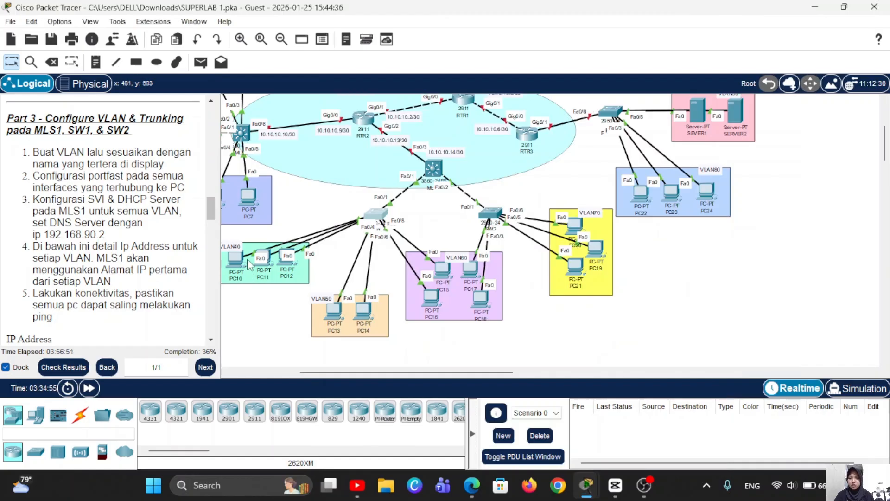
mouse_move(241, 261)
mouse_down()
mouse_move(259, 194)
mouse_move(262, 243)
mouse_move(239, 263)
mouse_up()
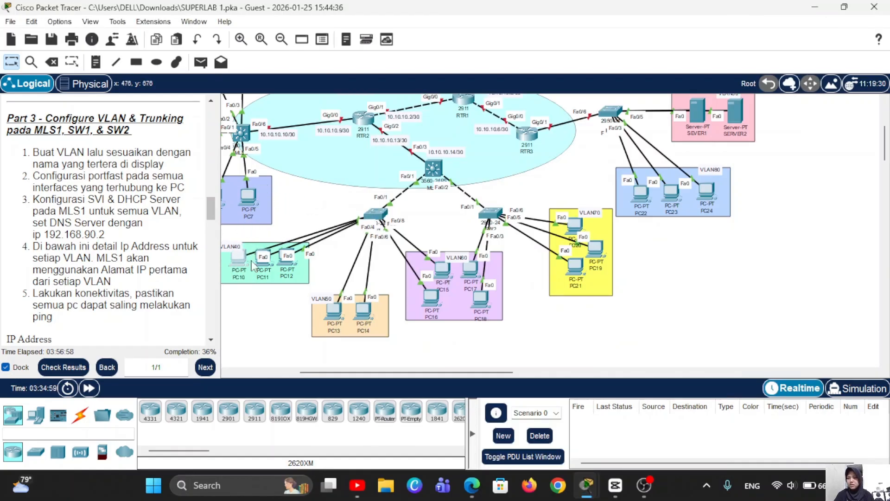
mouse_move(292, 275)
mouse_down()
mouse_move(288, 215)
mouse_move(296, 274)
mouse_up()
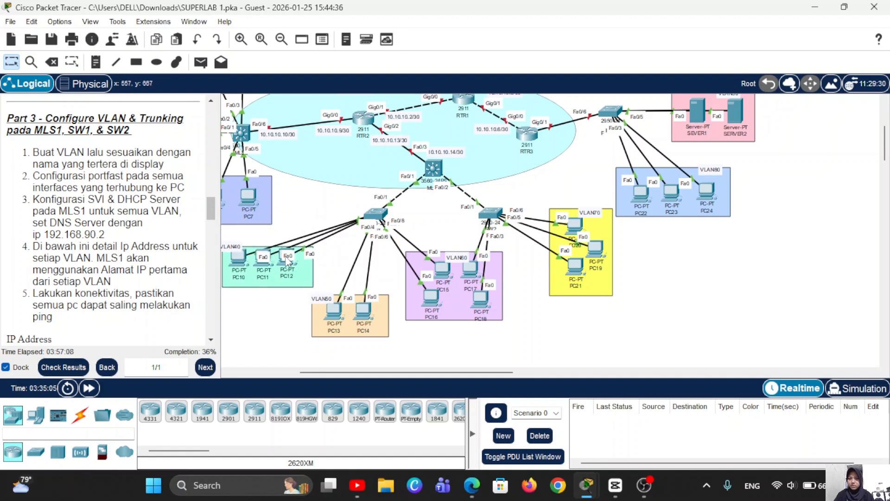
drag(292, 269, 296, 271)
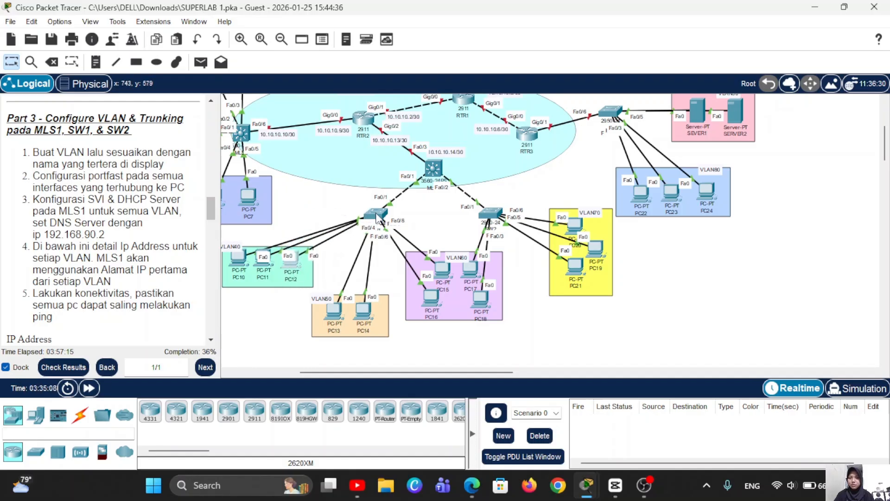
Step: Reopen the SW1 console and exit VLAN configuration mode
click(372, 218)
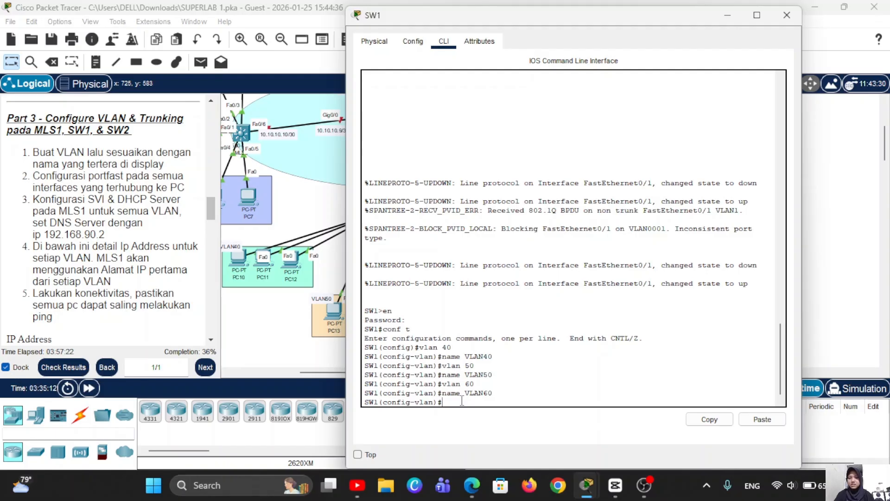
text(E)
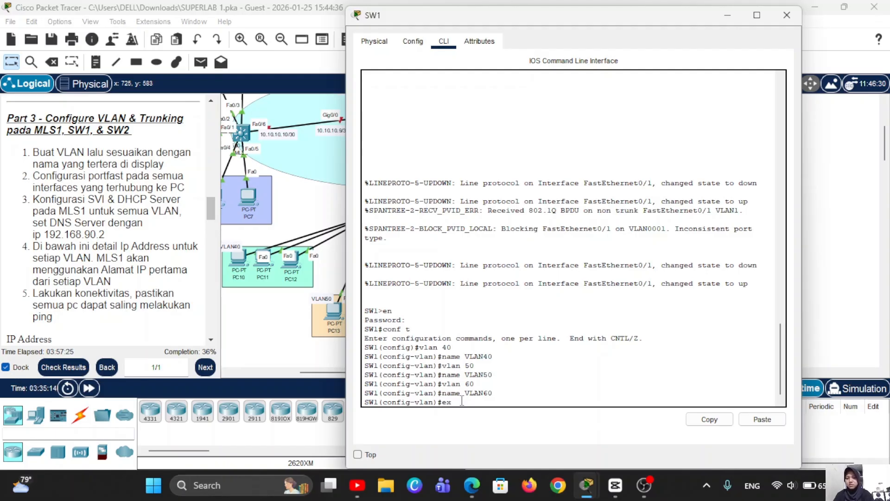
Step: Set SW1 interfaces fa0/2-4 to access mode and assign them to VLAN 40
text(ex)
key(Return)
text(int)
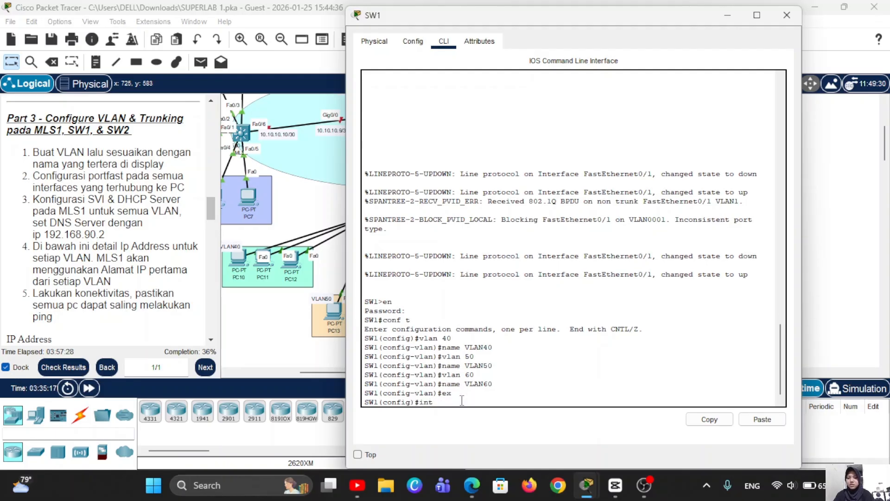
text( range fa0/2)
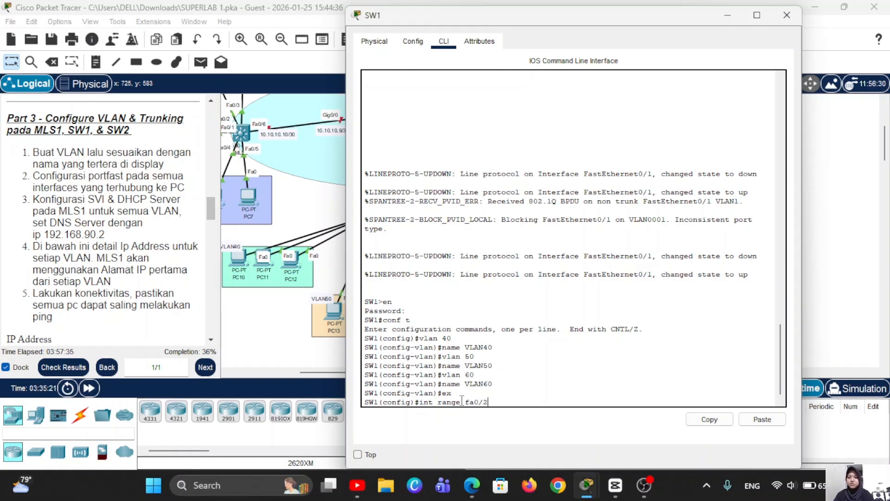
text(-4)
key(Return)
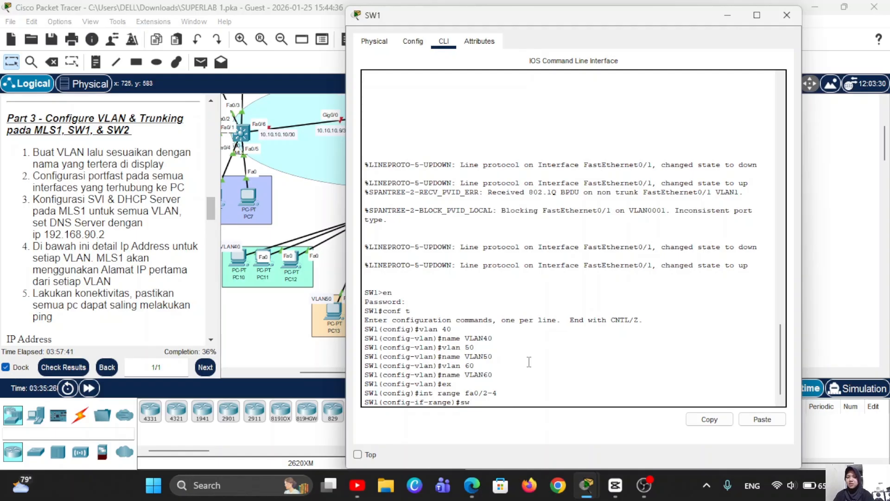
text(sw m a)
key(Return)
text(sw)
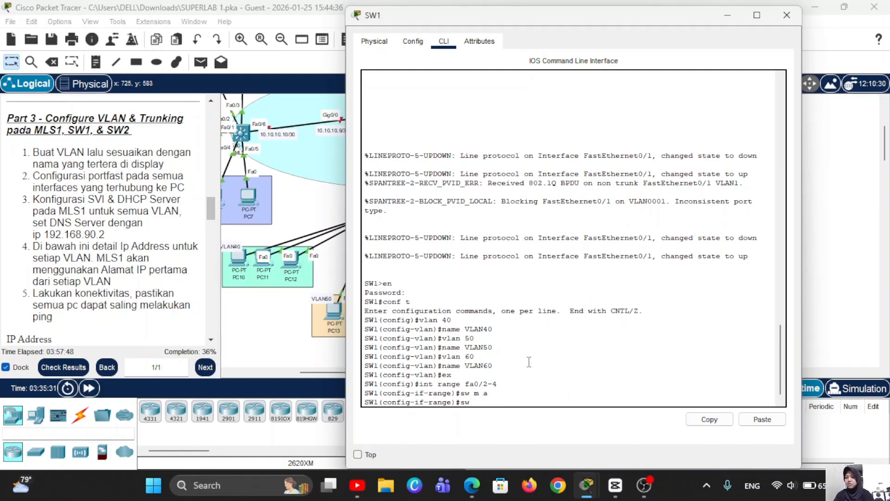
text( a vl 40)
key(Return)
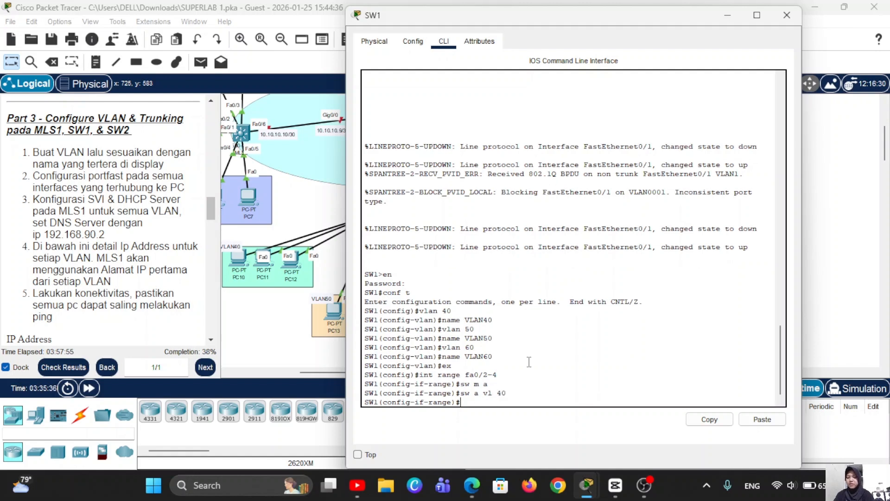
Step: Enable spanning-tree PortFast on SW1 interfaces fa0/2-4 and return to global configuration mode
text(spa po)
key(Return)
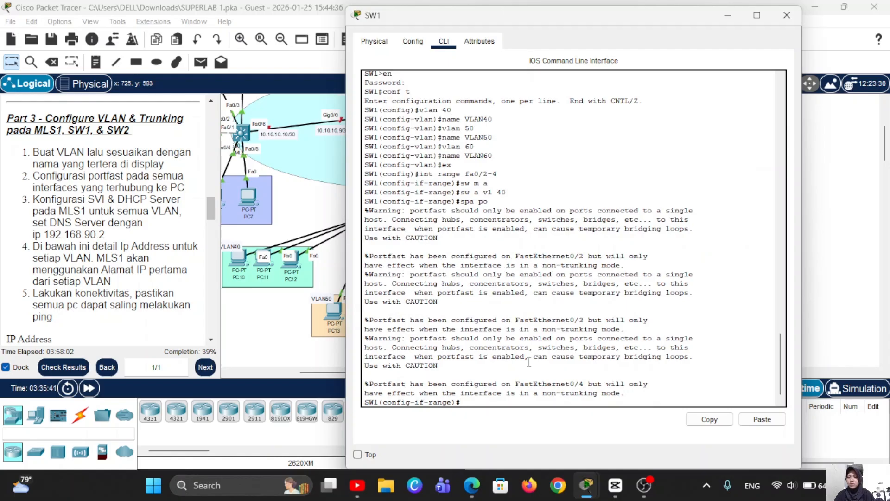
text(ex)
key(Return)
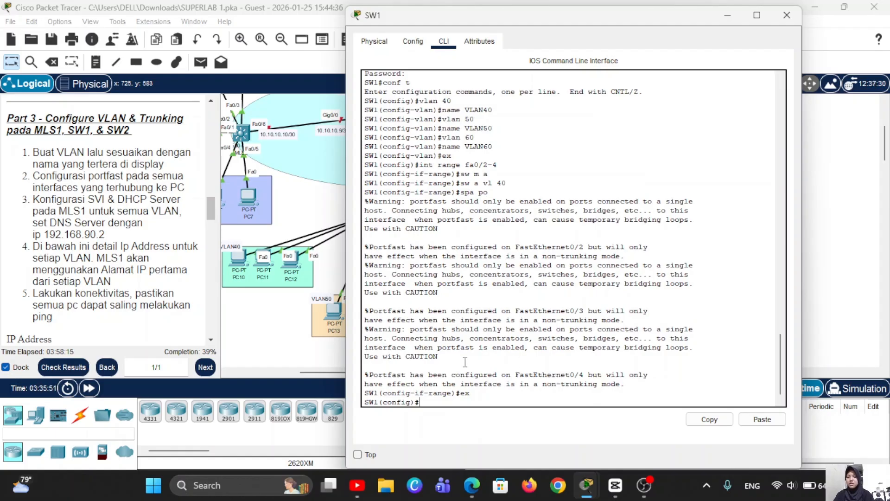
Step: Set SW1 interfaces fa0/5-6 to access mode and assign them to VLAN 50
text(int range fa0/5-6)
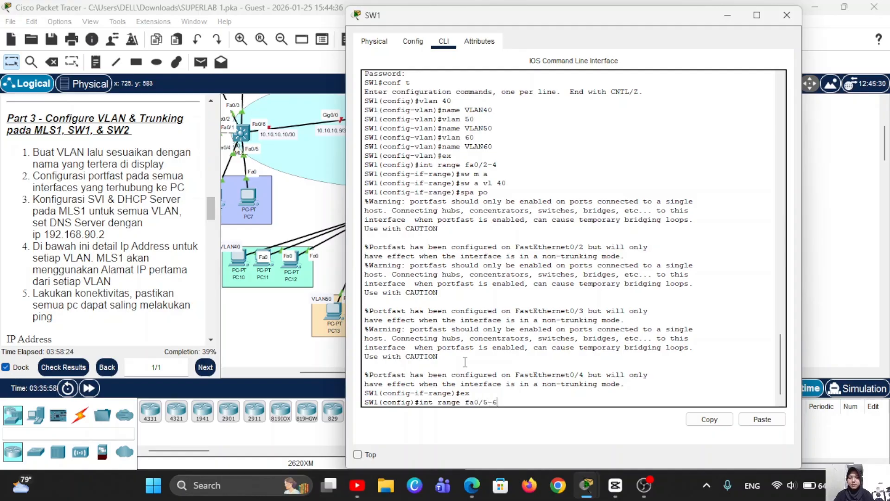
key(Return)
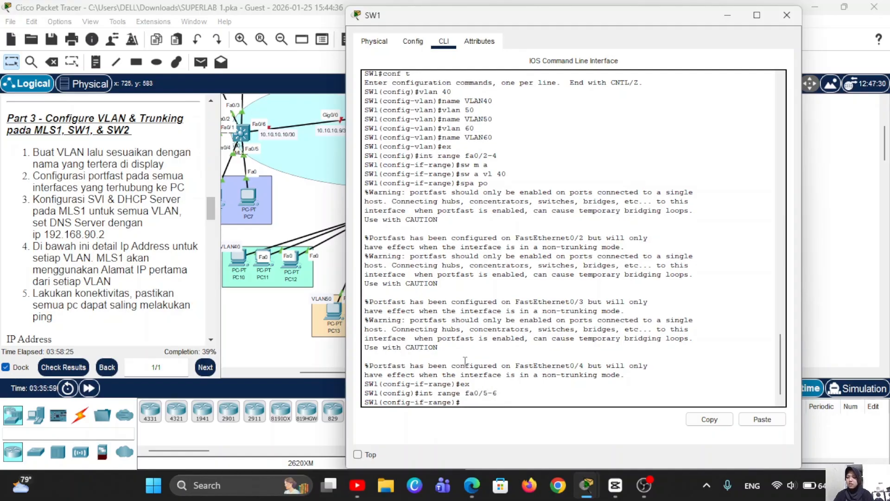
text(sw m a)
key(Return)
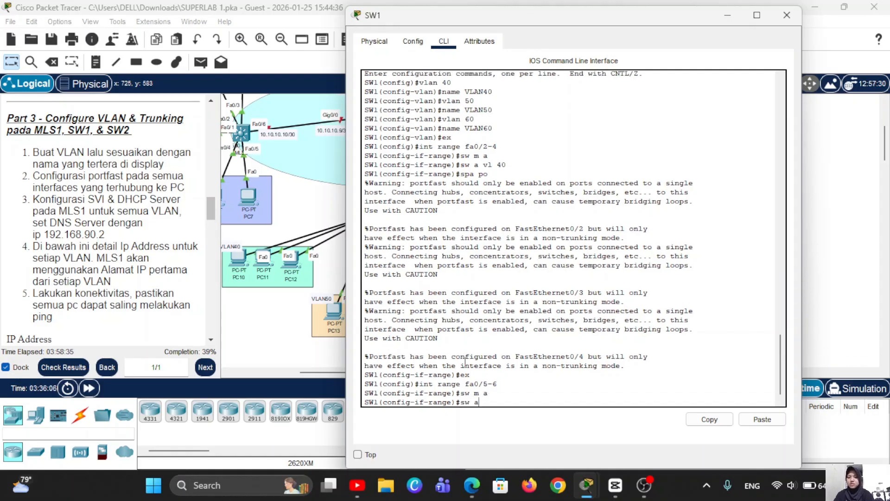
text(sw a vl50)
key(BackSpace)
key(BackSpace)
text(50)
key(Return)
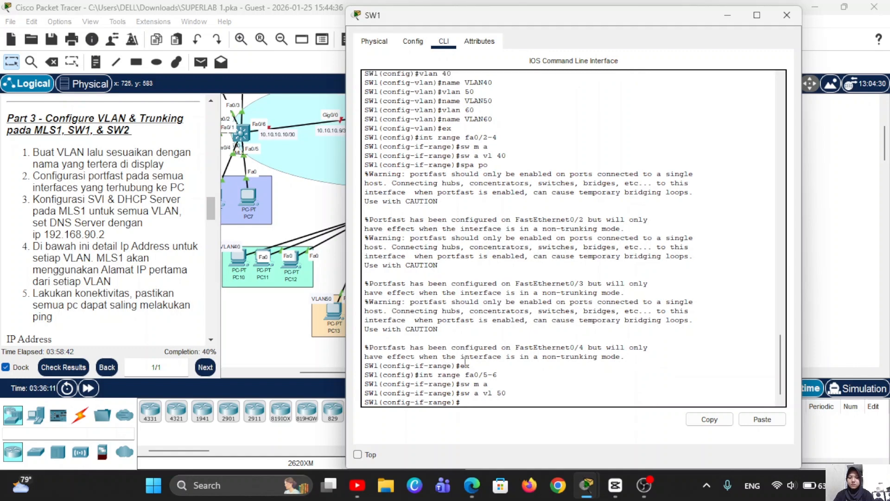
Step: Enable spanning-tree PortFast on SW1 interfaces fa0/5-6 and return to global configuration mode
text(spa)
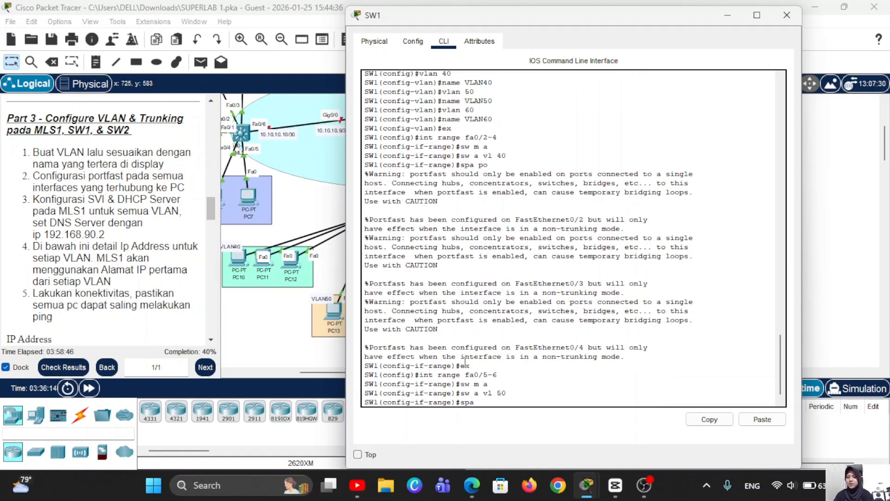
text( po)
key(Return)
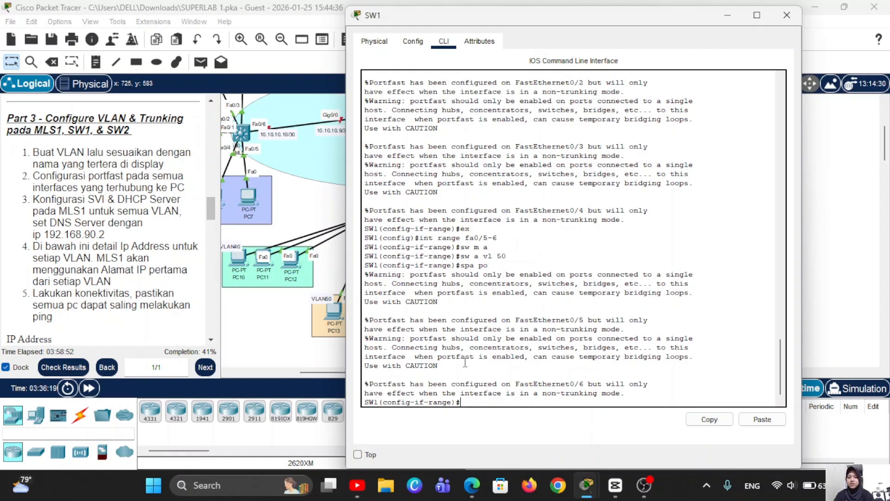
text(ex)
key(Return)
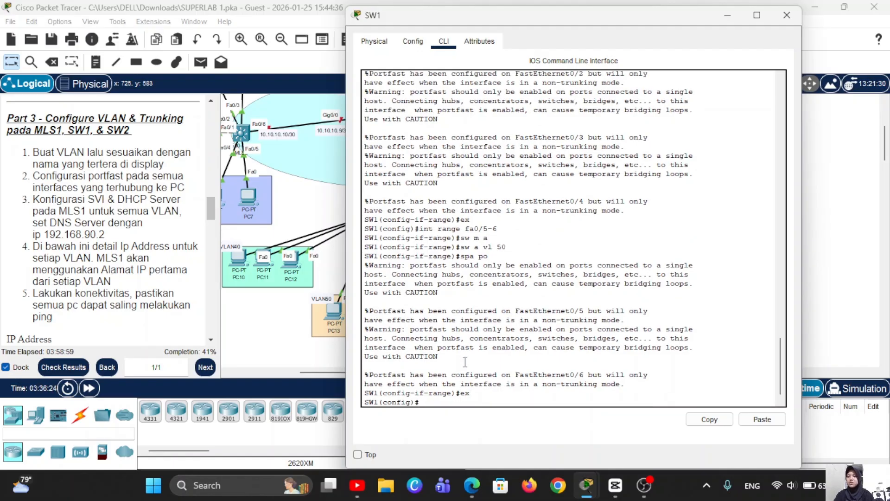
Step: Set SW1 interfaces fa0/7-8 to access mode and assign them to VLAN 60
text(int range fa)
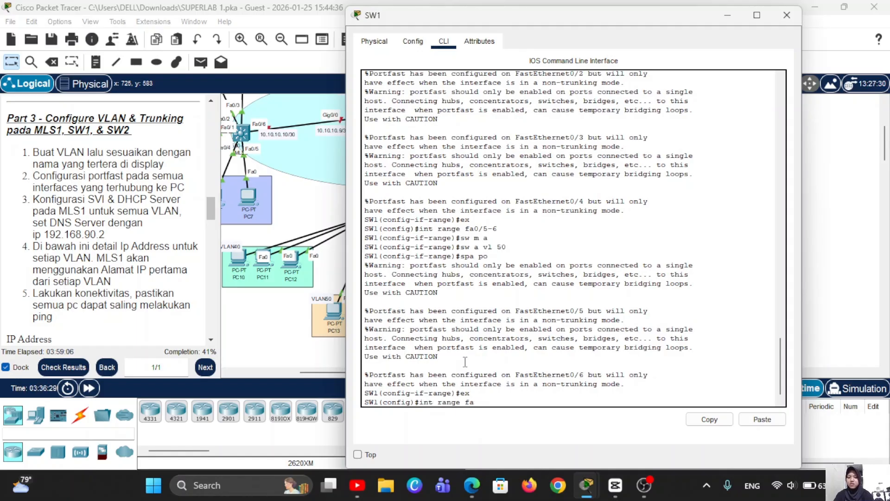
text(0/7-8)
key(Return)
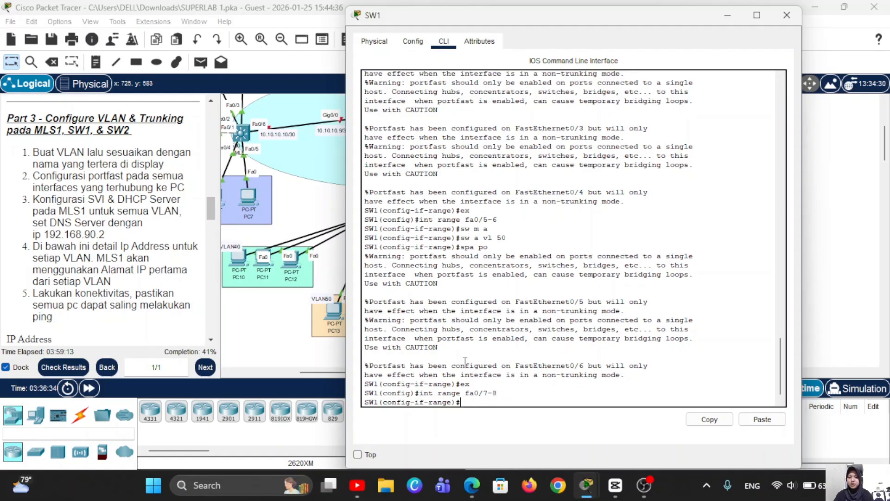
text(sw m a)
key(Return)
text(s)
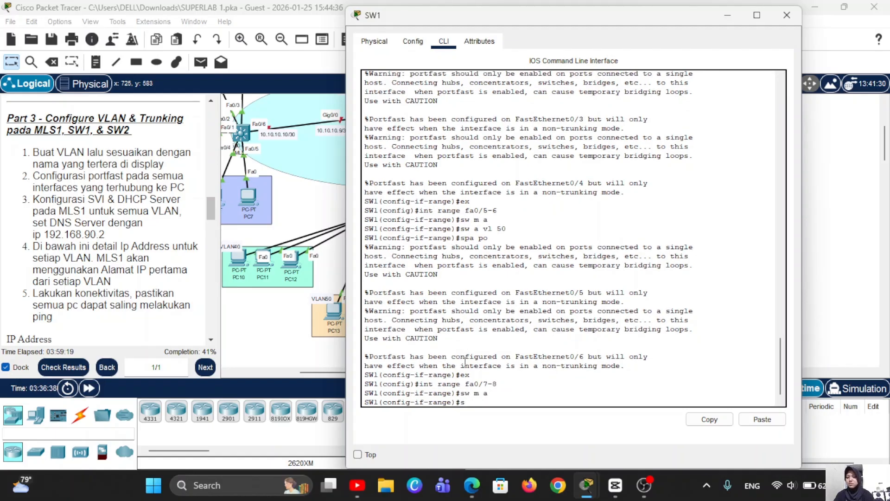
text(w a vl 60)
key(Return)
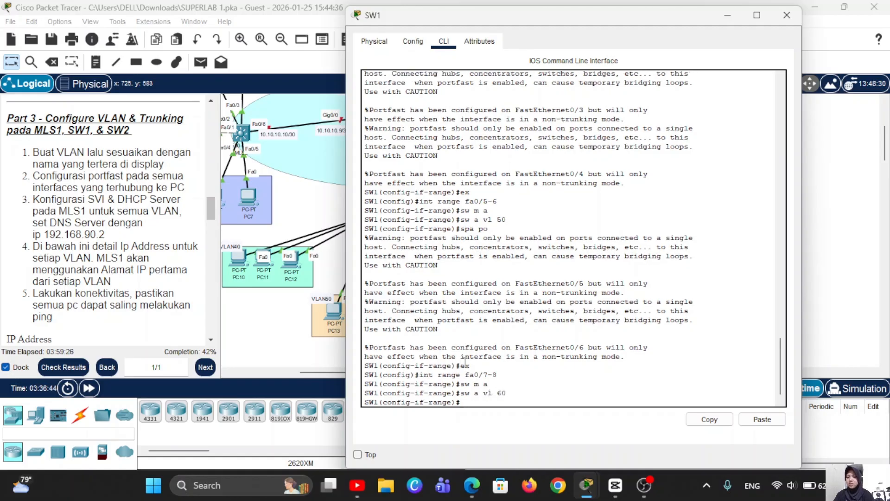
Step: Enable spanning-tree PortFast on SW1 interfaces fa0/7-8 and return to global configuration mode
text(spa po)
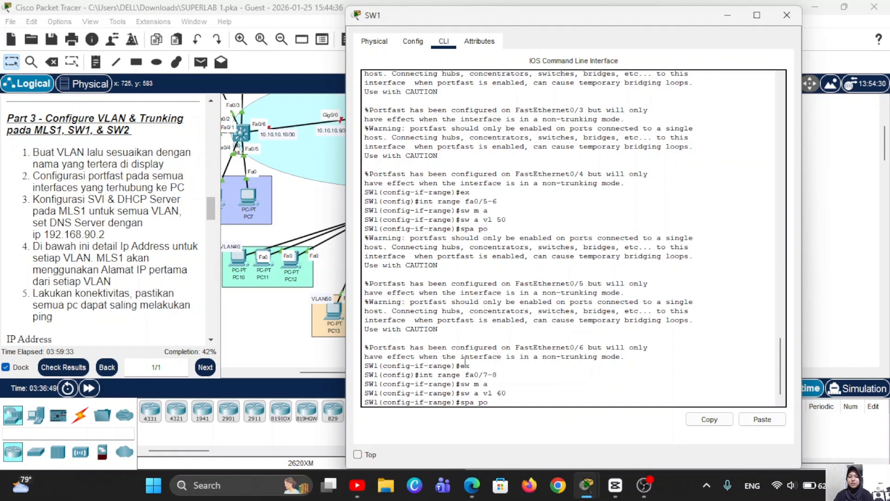
key(Return)
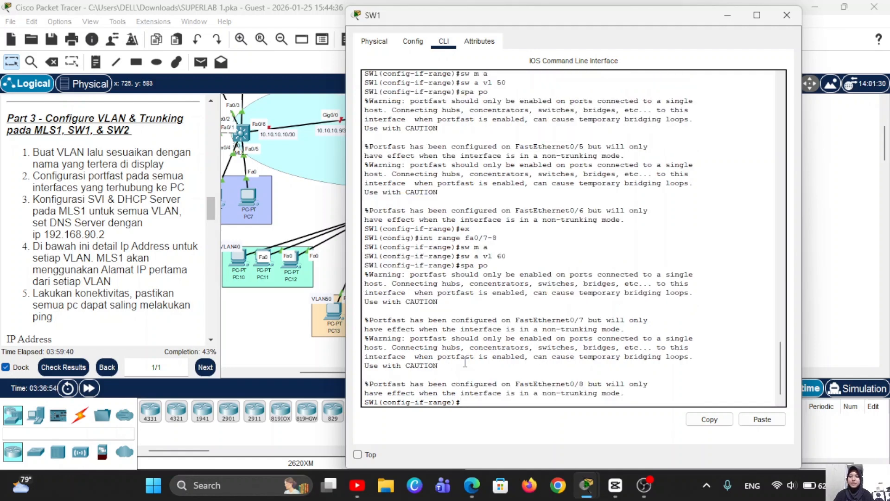
click(728, 15)
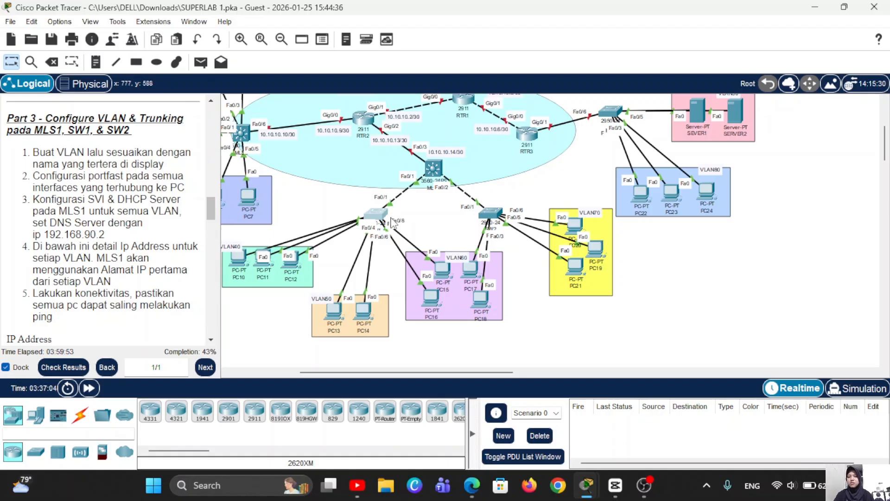
click(381, 215)
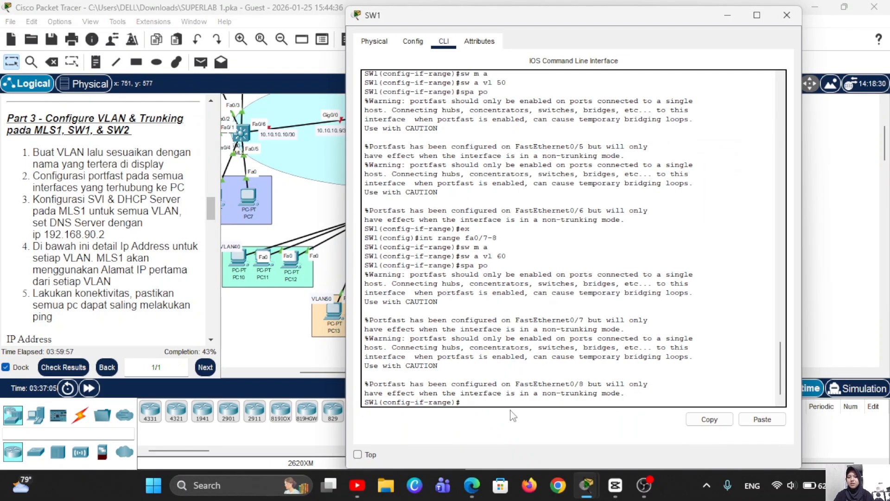
text(ex)
key(Return)
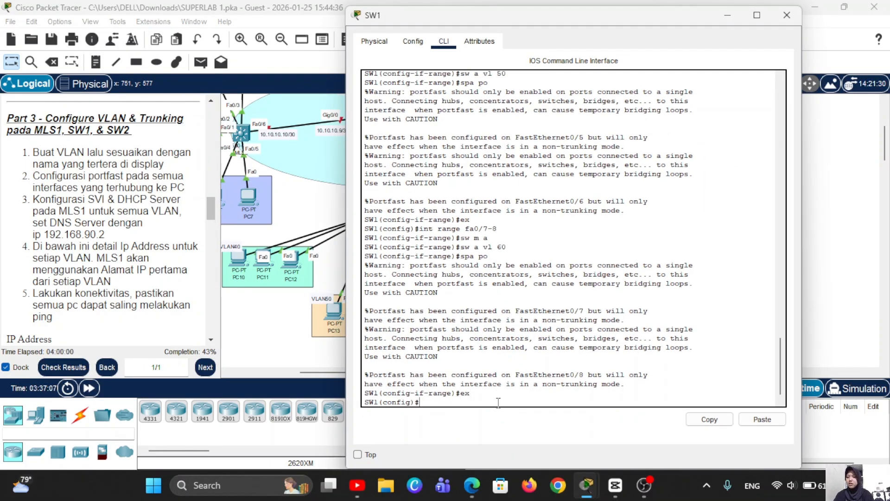
Step: Configure SW1's fa0/1 uplink as a trunk that allows VLANs 40-60
text(int fa0/1)
key(Return)
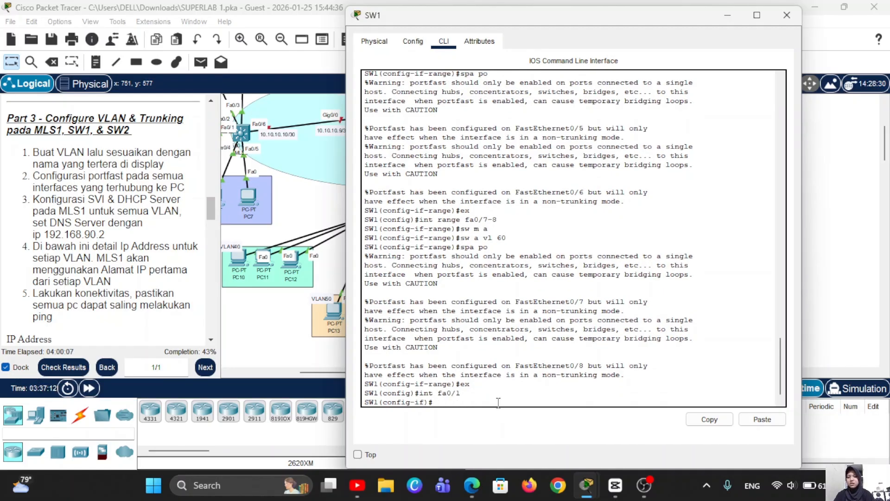
text(sw m t)
key(Return)
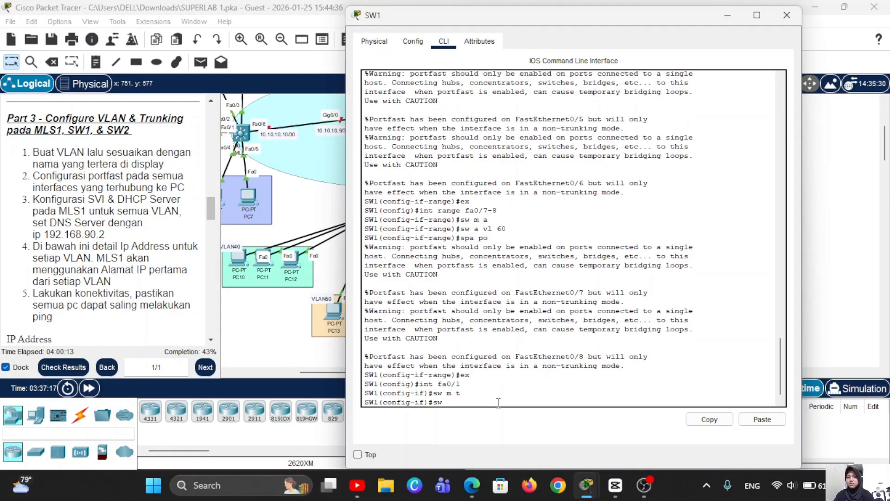
text(sw t all vl 4-)
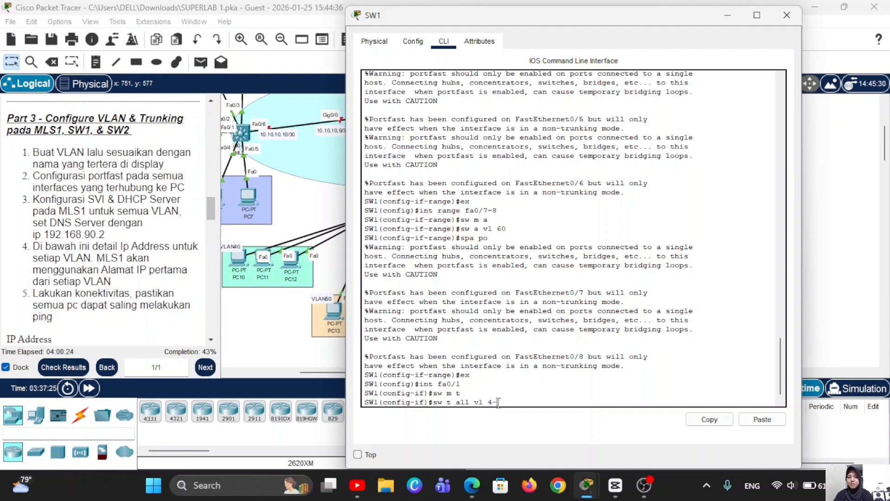
key(BackSpace)
text(0-60)
key(Return)
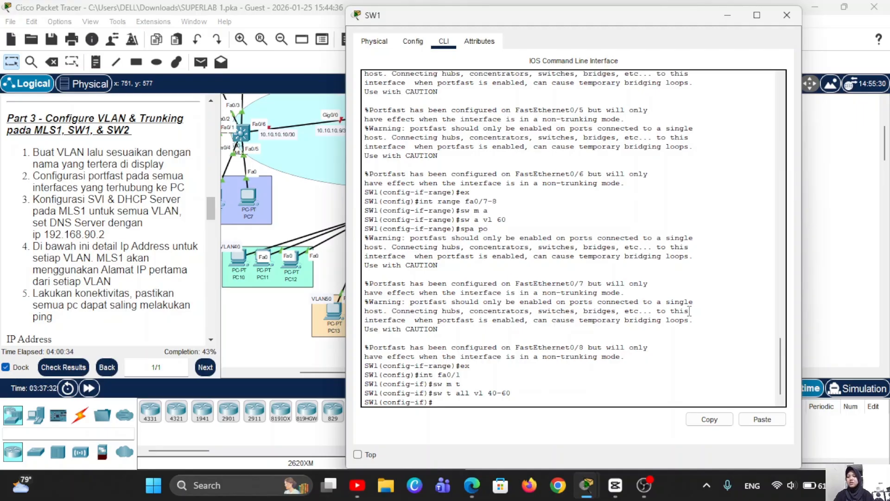
Step: Open SW2's command line, enter privileged mode with the enable password, and enter global configuration mode
click(727, 15)
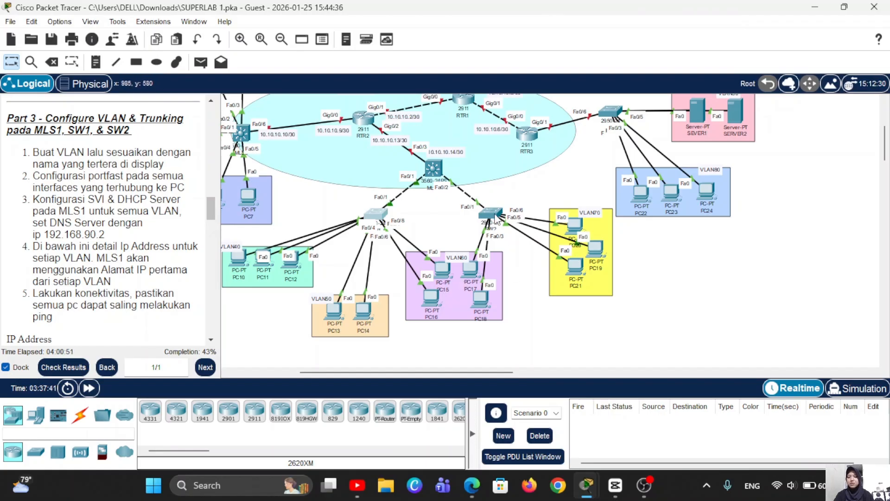
click(495, 217)
click(496, 217)
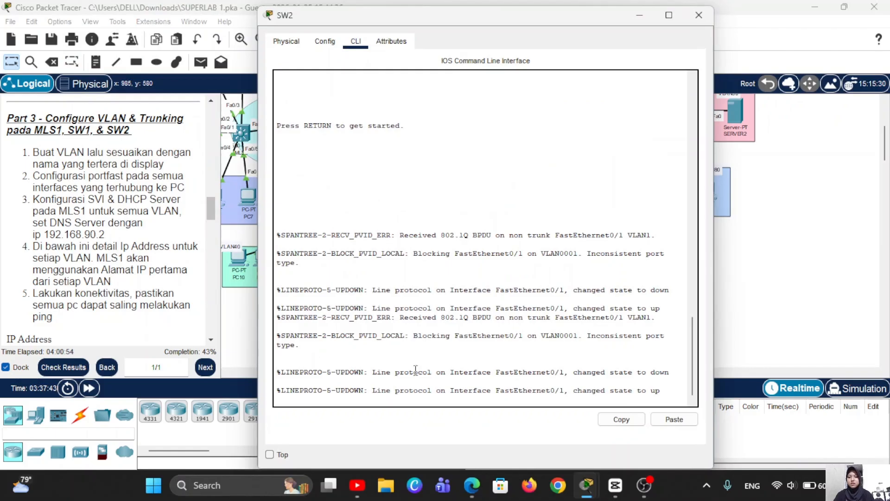
key(Return)
text(en)
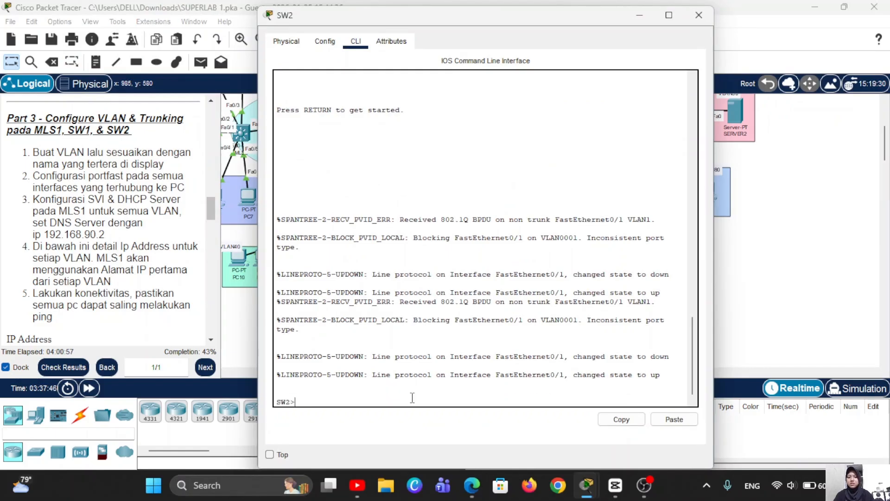
key(Return)
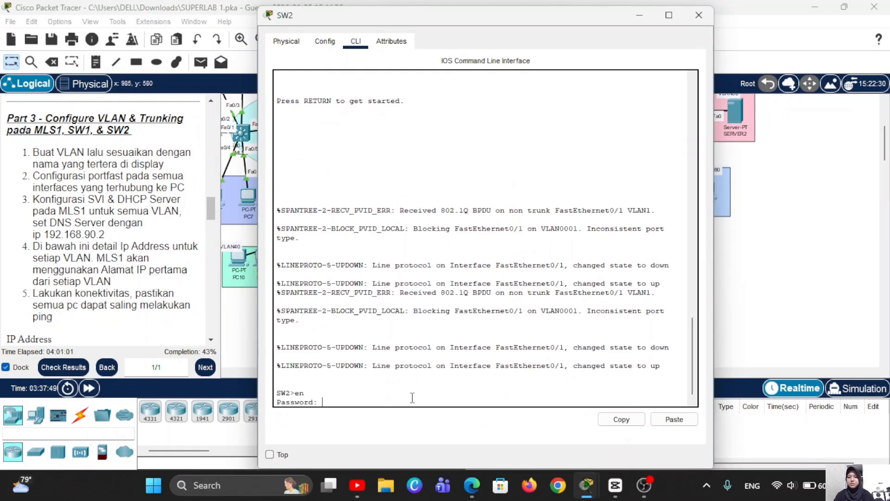
key(Return)
text(con)
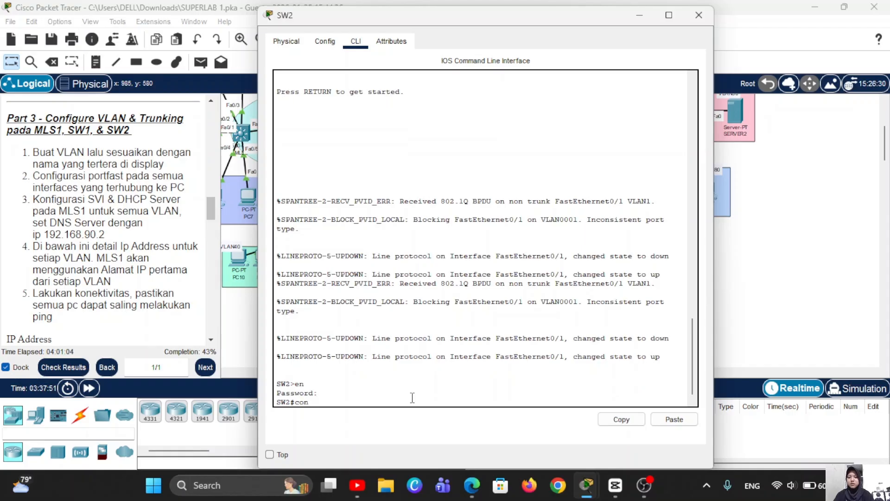
text(f t)
key(Return)
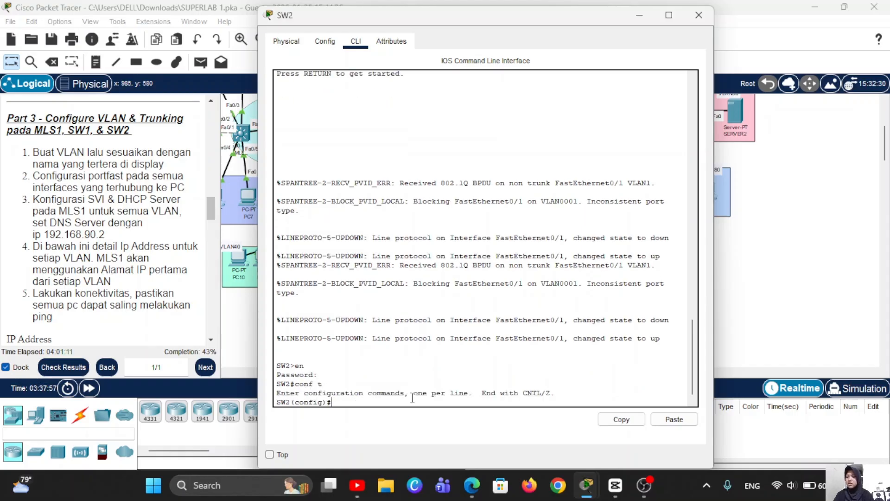
Step: Create VLAN 60 on SW2 and name it VLAN60
text(vlan 60)
key(Return)
text(name)
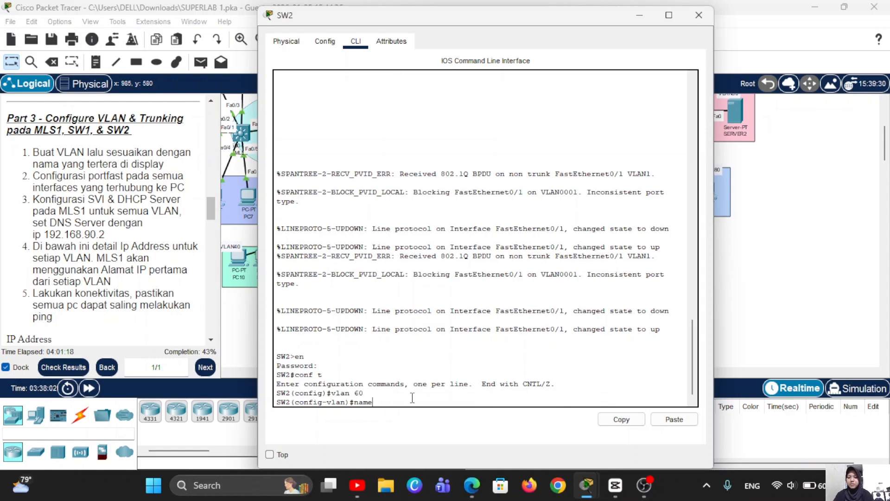
text( VLAN60)
key(Return)
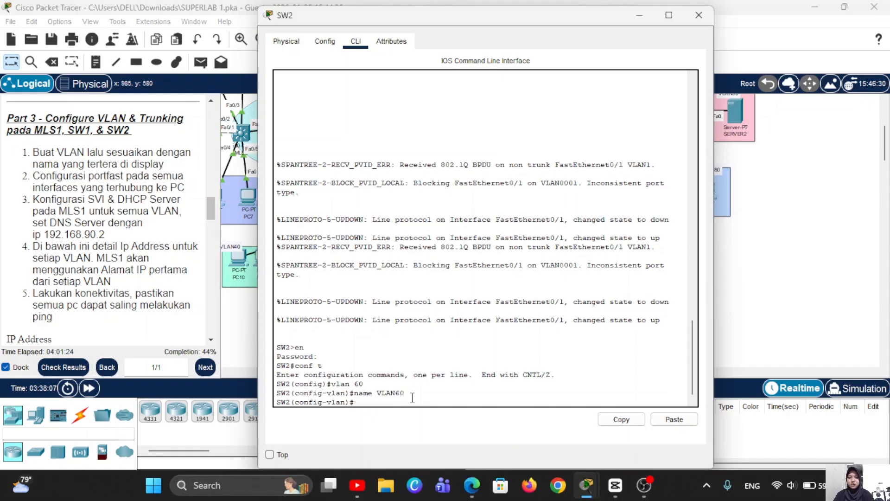
Step: Create VLAN 70 on SW2 and name it VLAN70
key(Up)
key(Up)
key(Left)
key(BackSpace)
text(7)
key(Return)
key(Up)
key(Up)
key(Left)
key(BackSpace)
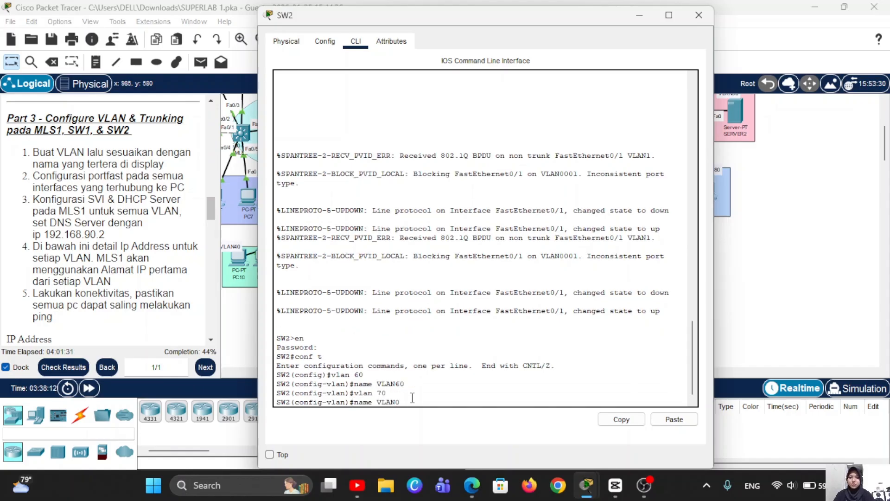
text(7)
key(Return)
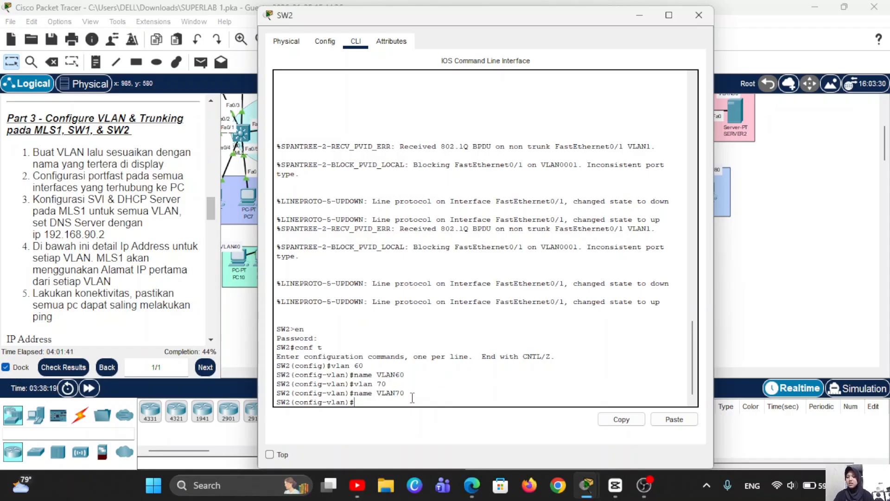
Step: Nudge PC16, PC20, PC21 and PC17 slightly within the VLAN60 and VLAN70 areas of the topology
click(639, 15)
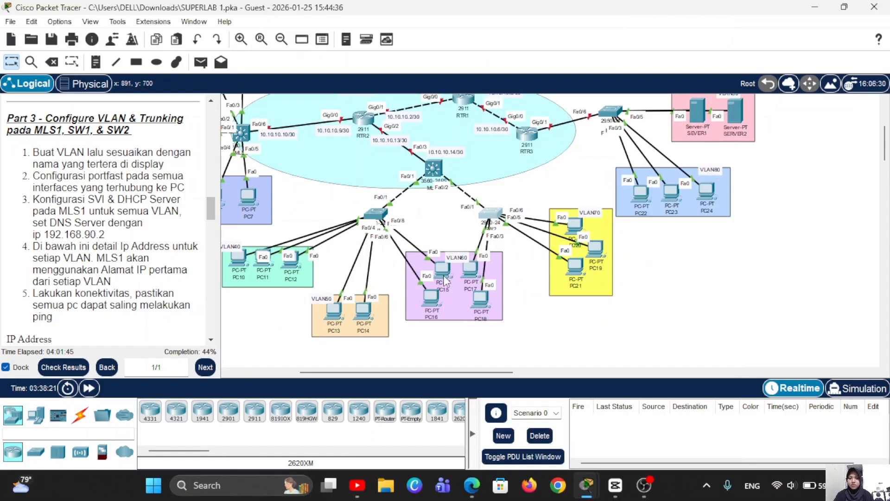
mouse_move(426, 298)
mouse_down()
mouse_move(407, 310)
mouse_move(495, 233)
mouse_move(425, 291)
mouse_up()
mouse_move(578, 226)
mouse_down()
mouse_move(579, 207)
mouse_move(582, 231)
mouse_up()
mouse_move(575, 265)
mouse_down()
mouse_move(551, 286)
mouse_move(592, 263)
mouse_up()
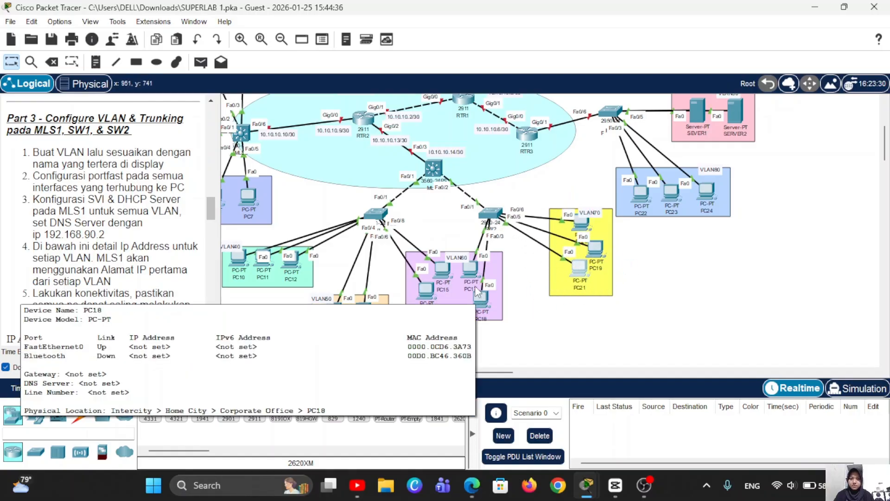
mouse_move(470, 275)
mouse_down()
mouse_move(456, 255)
mouse_move(467, 275)
mouse_up()
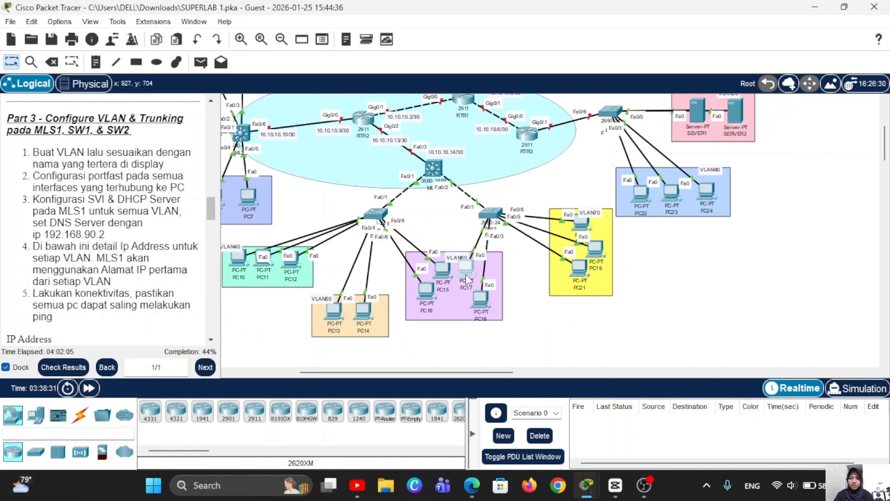
Step: Exit VLAN configuration on SW2 and set interfaces fa0/2-3 as access ports in VLAN 60
click(494, 214)
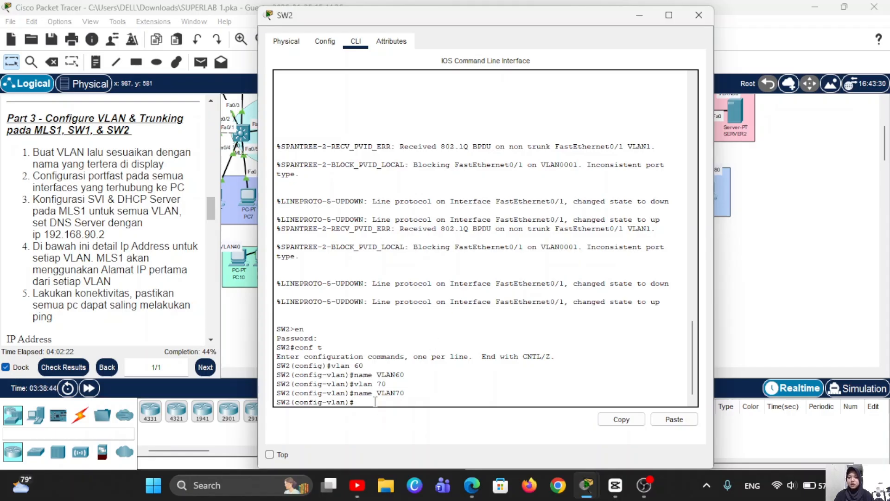
text(int)
key(BackSpace)
key(BackSpace)
key(BackSpace)
text(ex)
key(Return)
text(in)
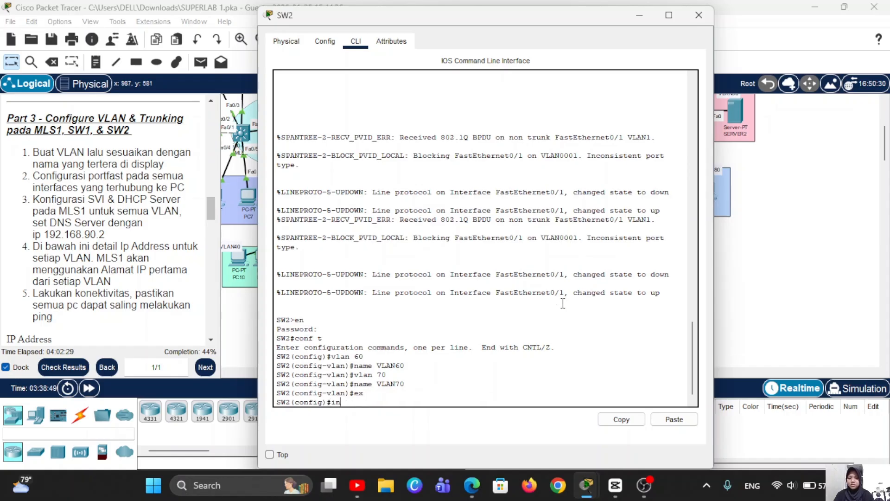
text(t range )
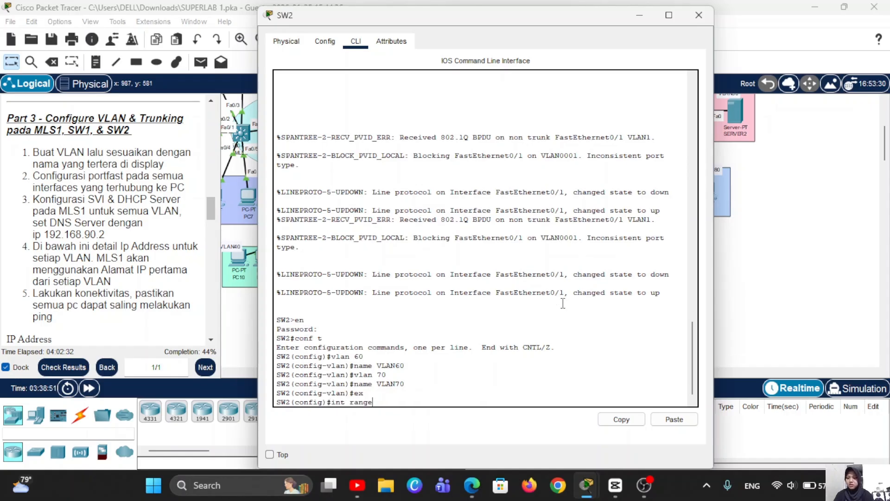
text(fa0/2-3)
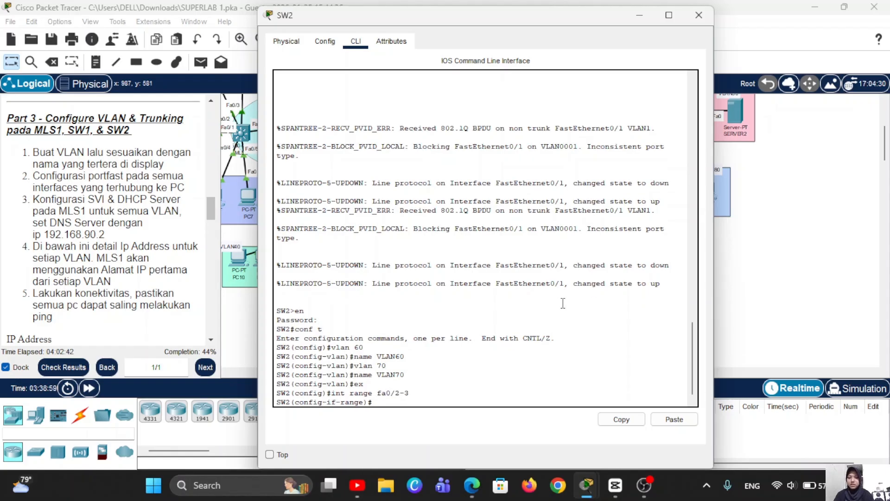
key(Return)
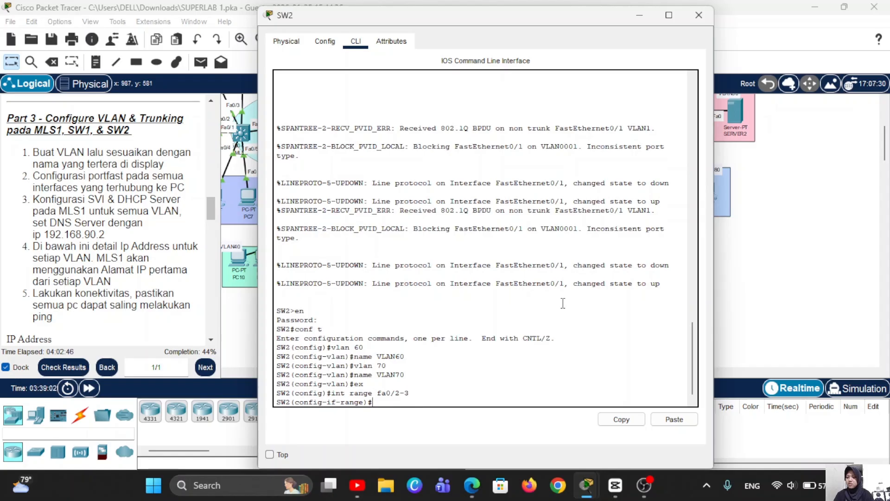
text(sw m a)
key(Return)
text(sw)
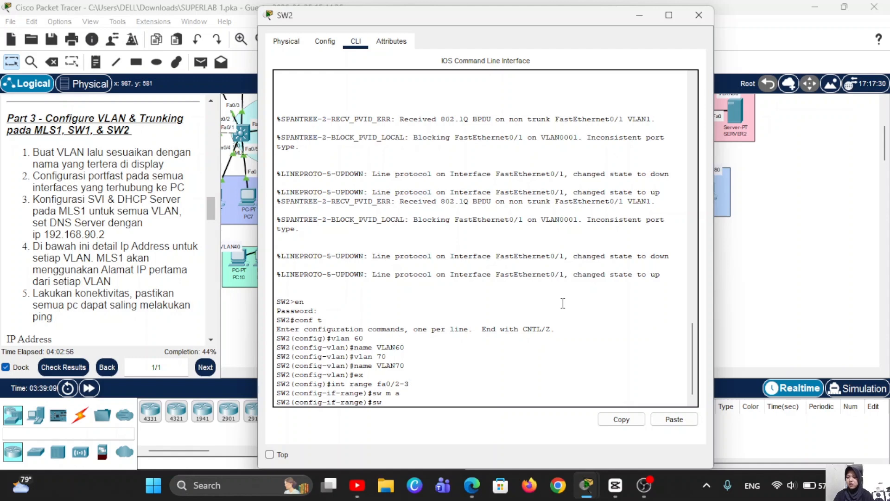
text( a vl 60)
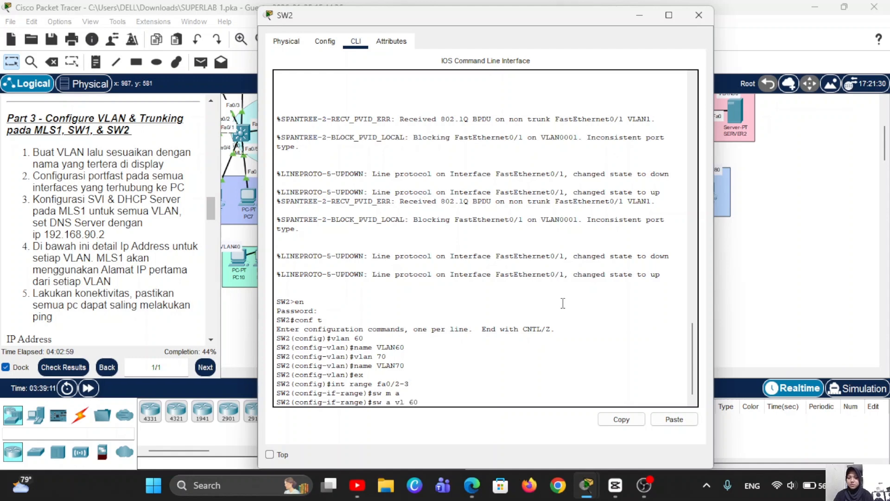
key(Return)
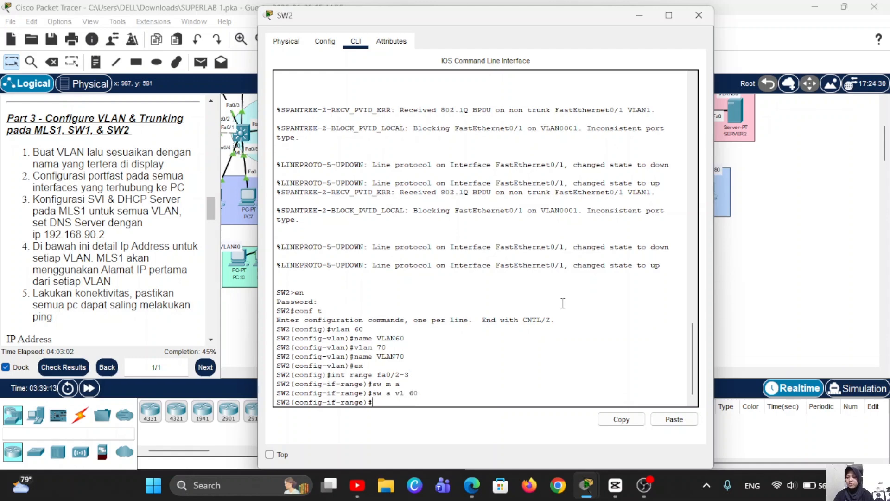
Step: Enable spanning-tree PortFast on SW2 interfaces fa0/2-3 and return to global configuration mode
text(spa po)
key(Return)
text(e)
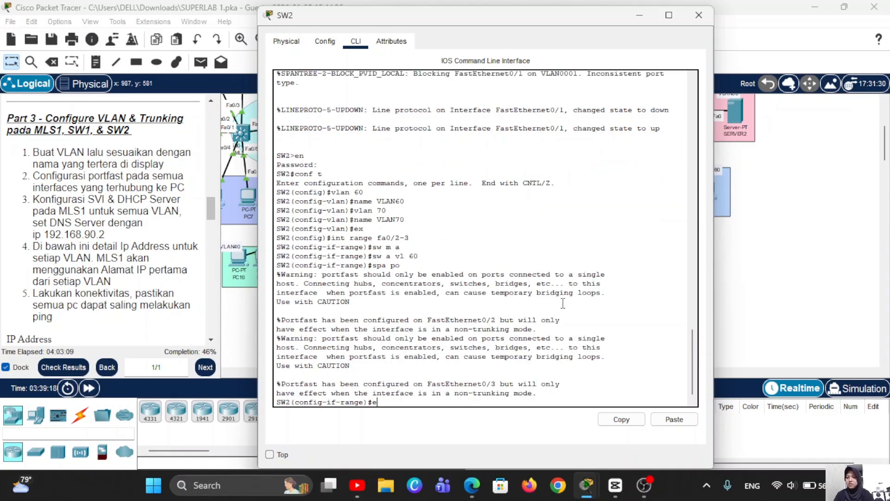
text(x)
key(Return)
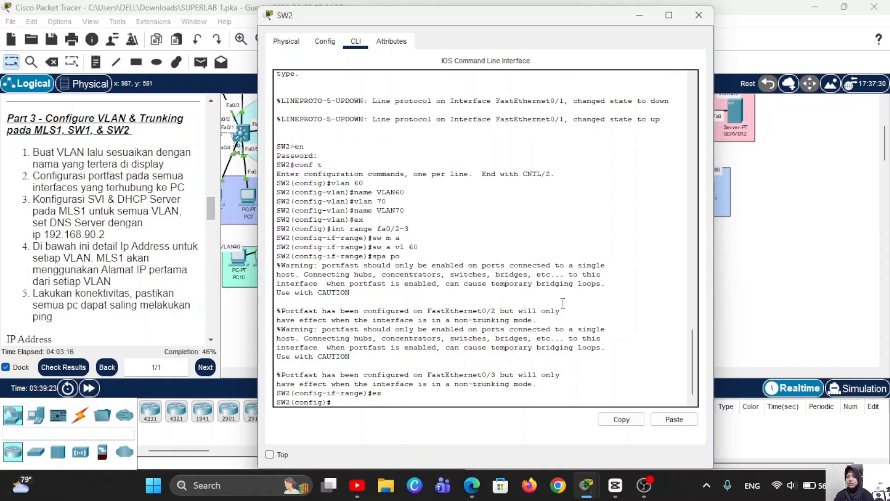
Step: Set SW2 interfaces fa0/3-6 as access ports in VLAN 70
text(int range fa0/)
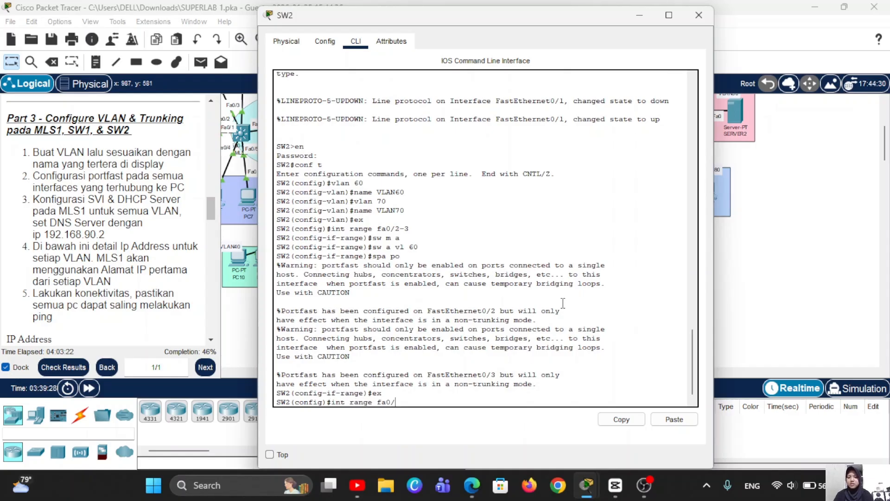
text(3-6)
key(Return)
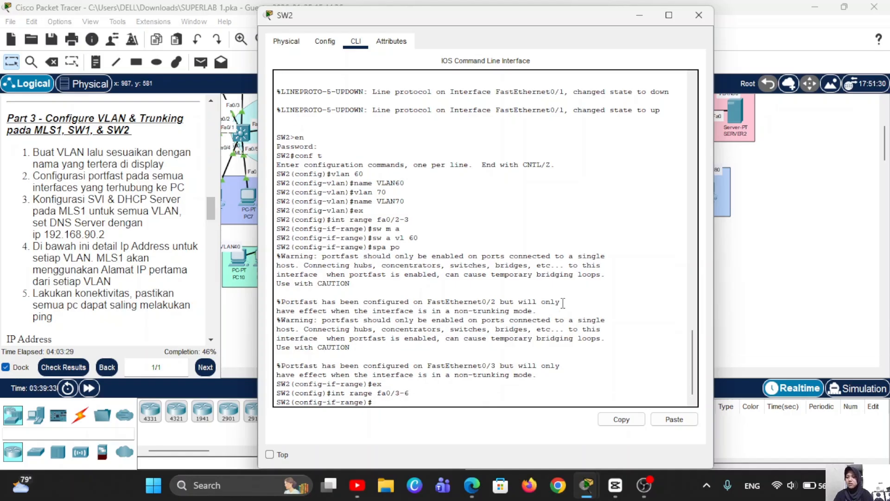
text(sw m)
text(a)
key(Return)
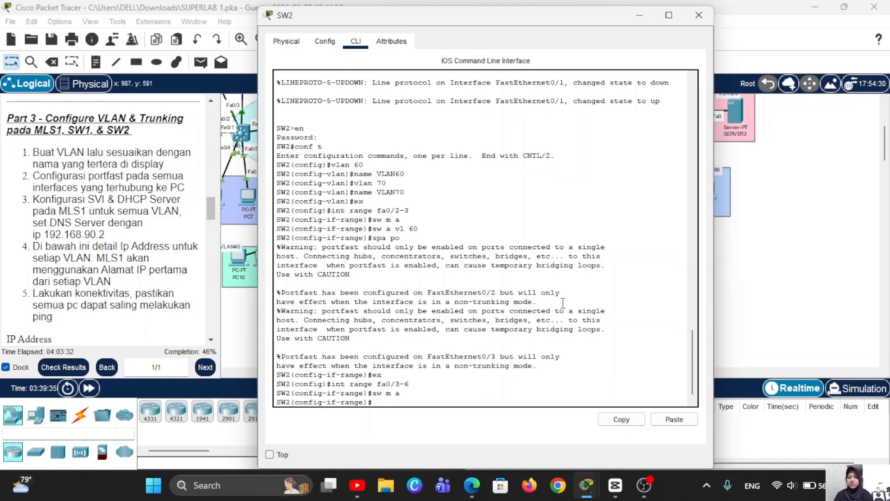
text(sw a vl 70)
key(Return)
Step: Enable spanning-tree PortFast on SW2 interfaces fa0/3-6 and return to global configuration mode
text(sp)
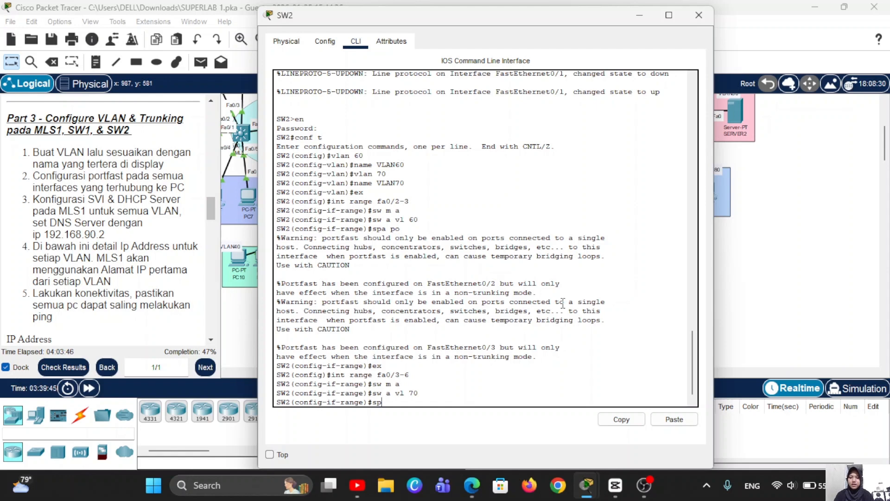
text(a po)
key(Return)
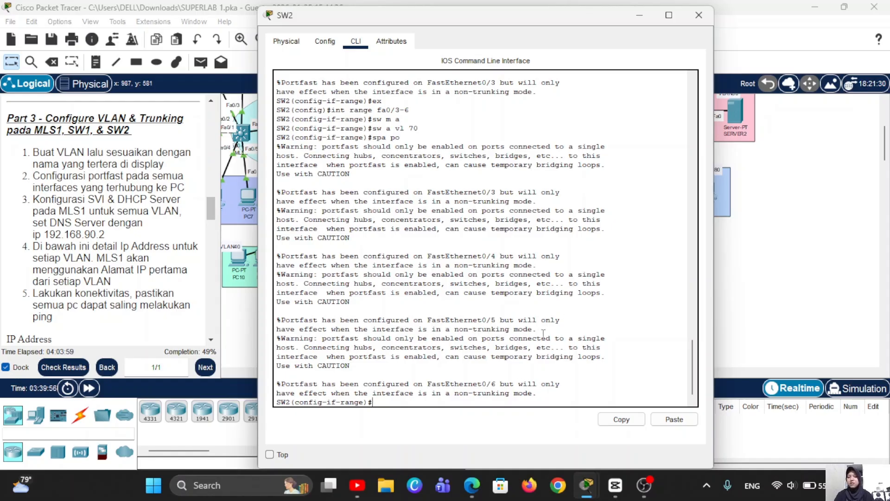
text(ex)
key(Return)
Step: Configure SW2's fa0/1 uplink as a trunk that allows VLANs 60-70
text(int)
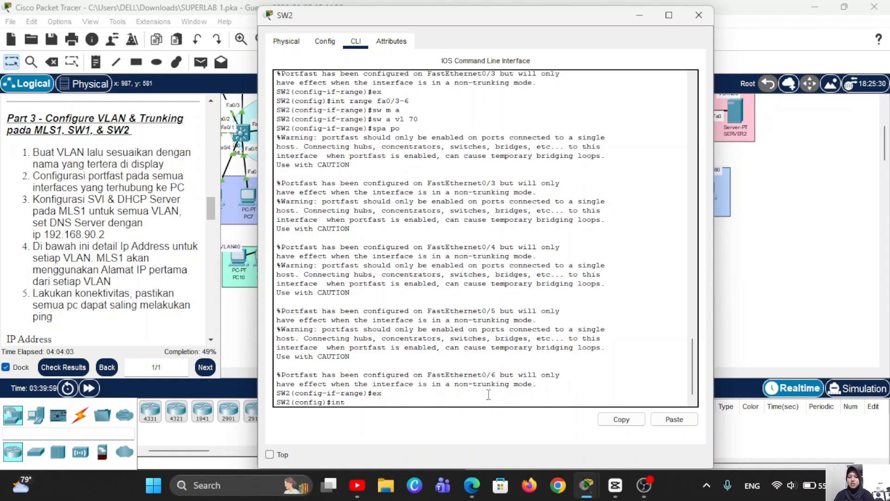
text( fa0/1)
key(Return)
text(sw )
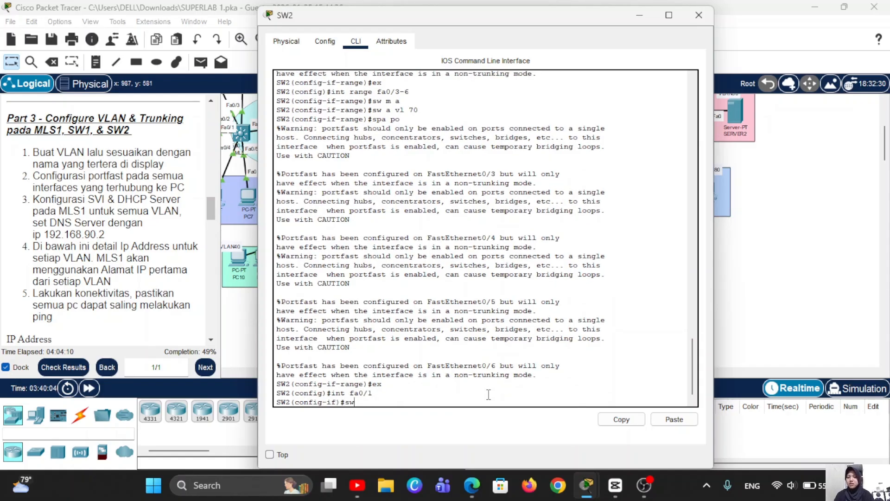
text(m t)
key(Return)
text(sw t)
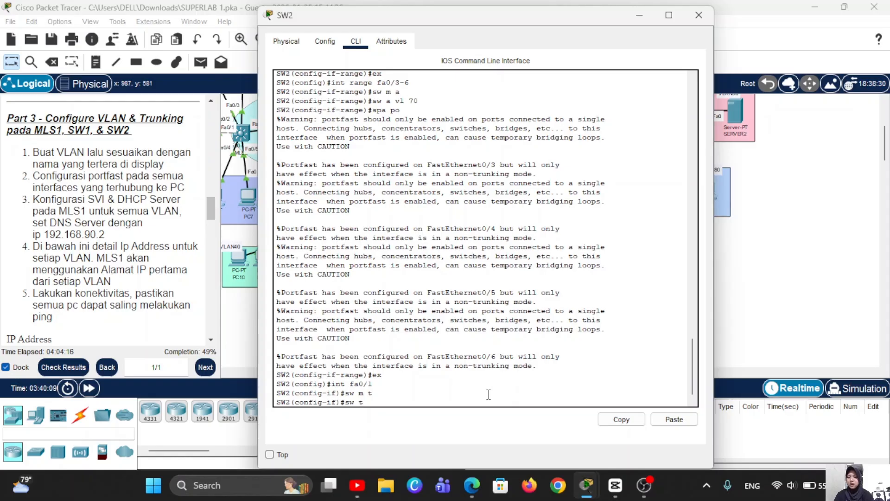
text( all vl 60-70)
key(Return)
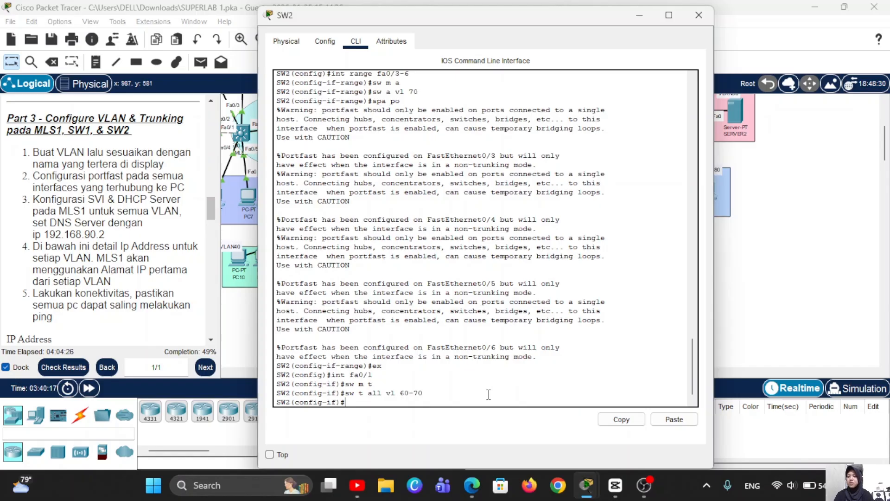
Step: Open MLS1's command line, enter privileged mode with the enable password, and enter global configuration mode
click(637, 19)
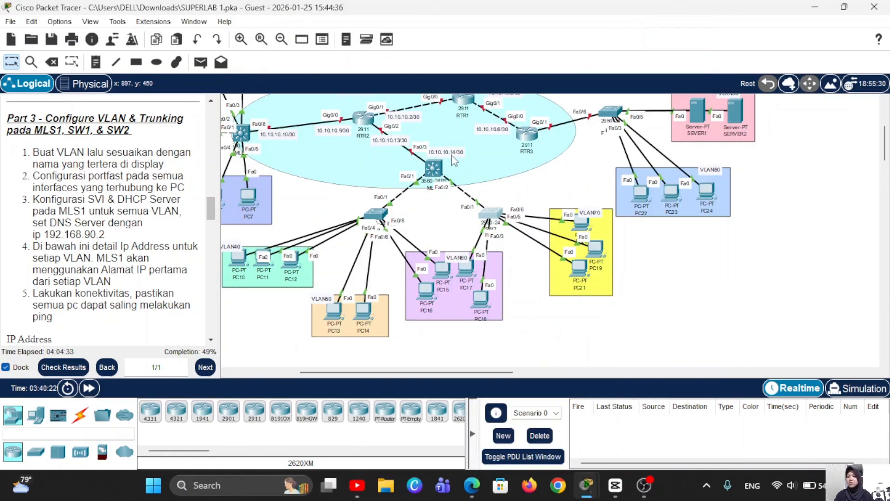
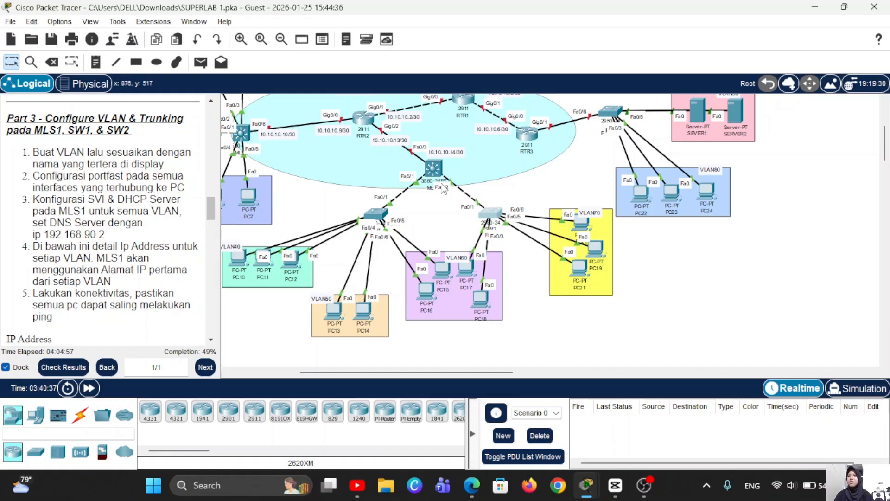
click(435, 169)
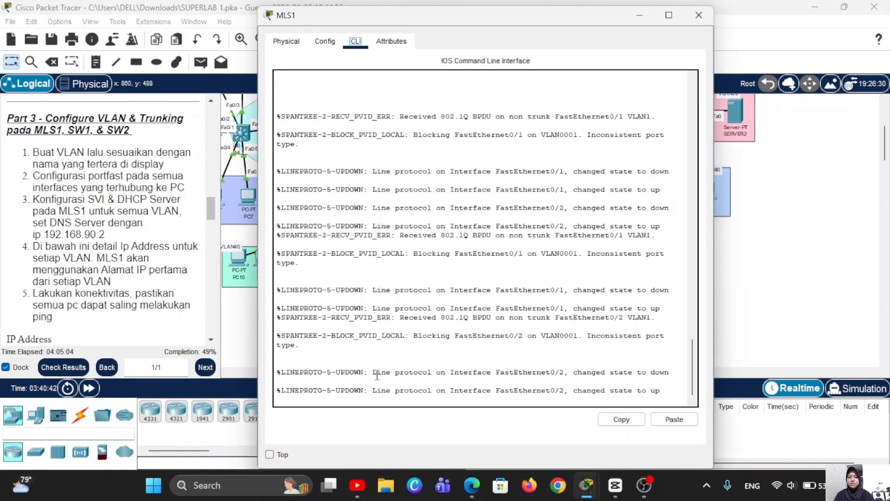
click(668, 386)
key(Return)
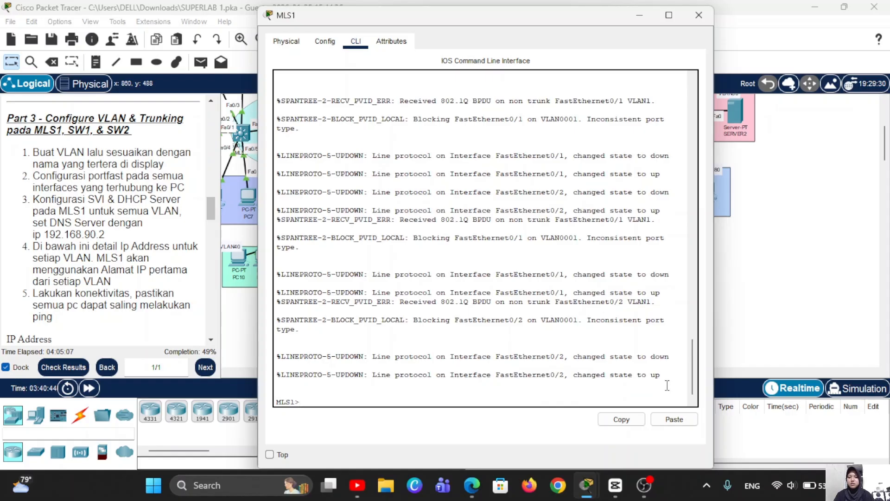
text(en)
key(Return)
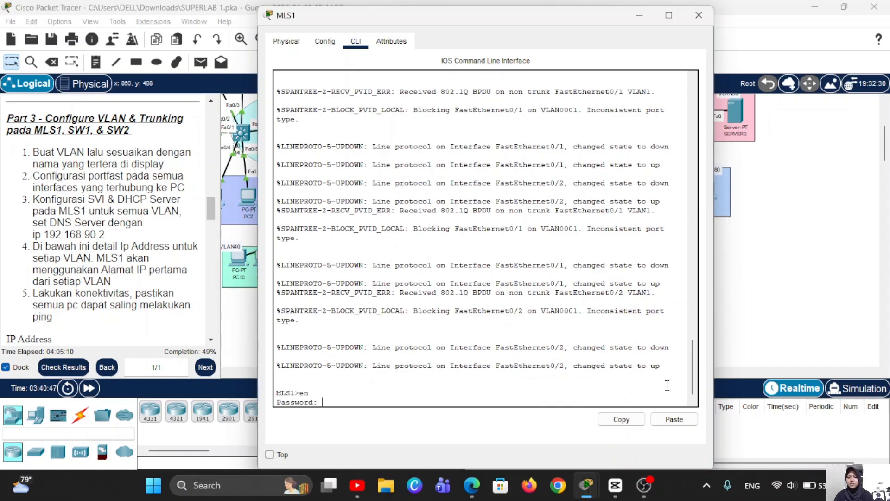
key(Return)
text(conf t)
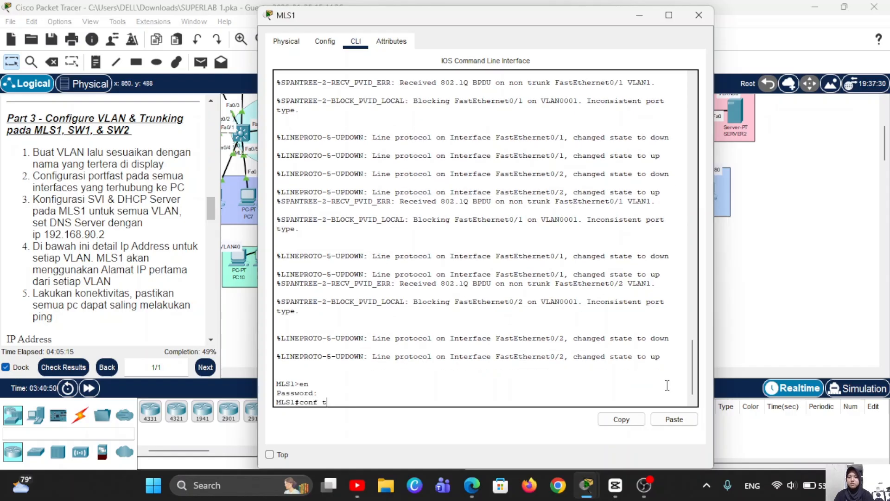
key(Return)
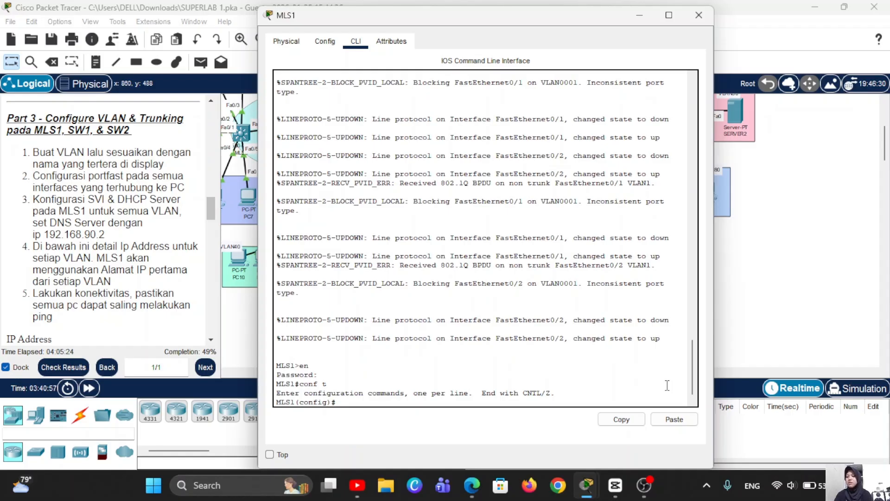
Step: Create VLANs 40 and 50 on MLS1
text(vlan 40)
key(Return)
text(vlan 40)
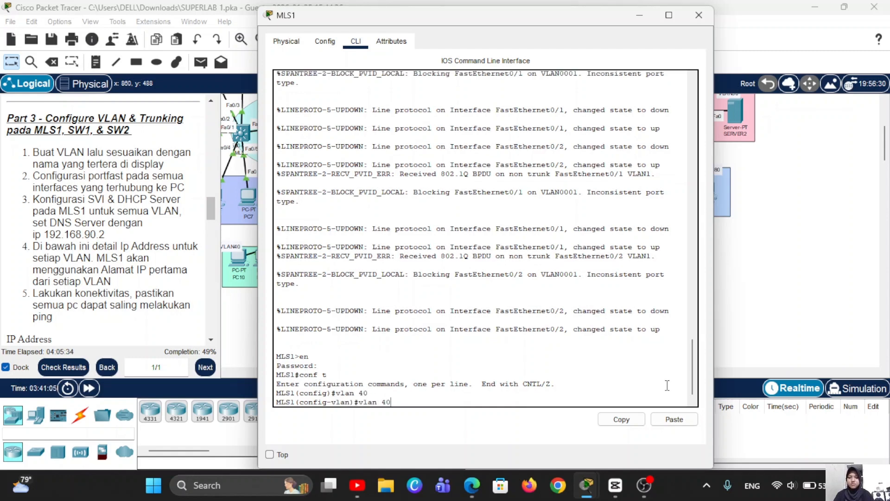
key(Left)
key(BackSpace)
text(5)
key(Return)
Step: Create VLANs 60 and 70 on MLS1
key(Up)
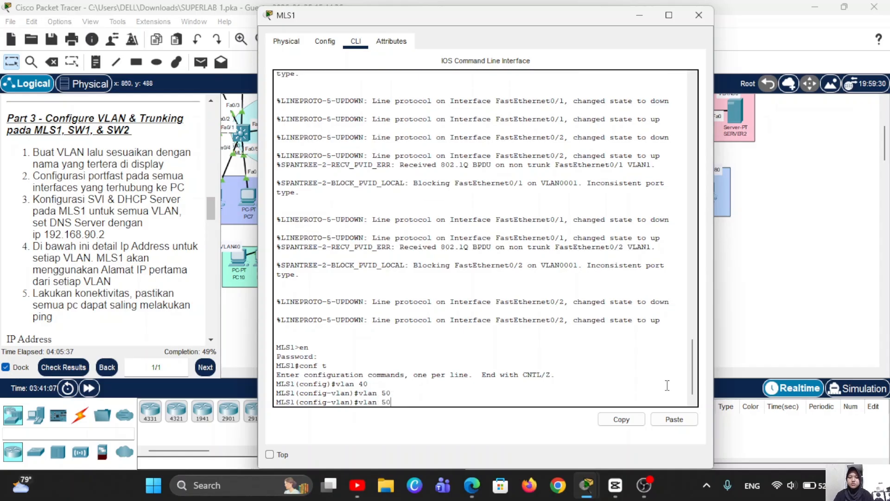
key(Left)
key(BackSpace)
text(6)
key(Return)
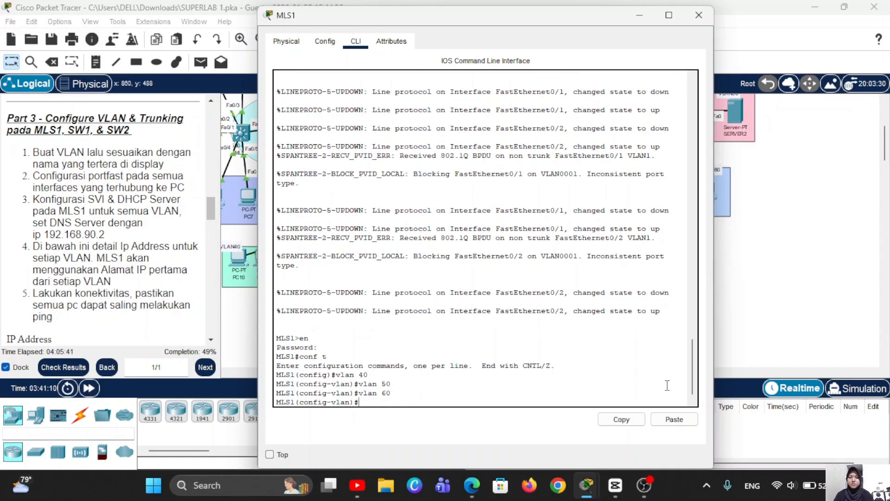
key(Up)
key(Left)
key(BackSpace)
text(7)
key(Return)
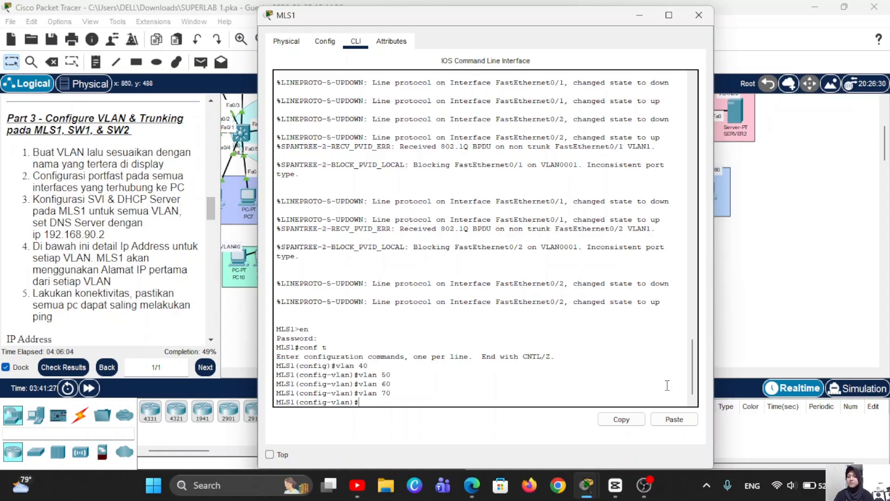
Step: Enter the names VLAN40, VLAN50, VLAN60, and VLAN70 in MLS1's VLAN configuration mode
text(name VLAN)
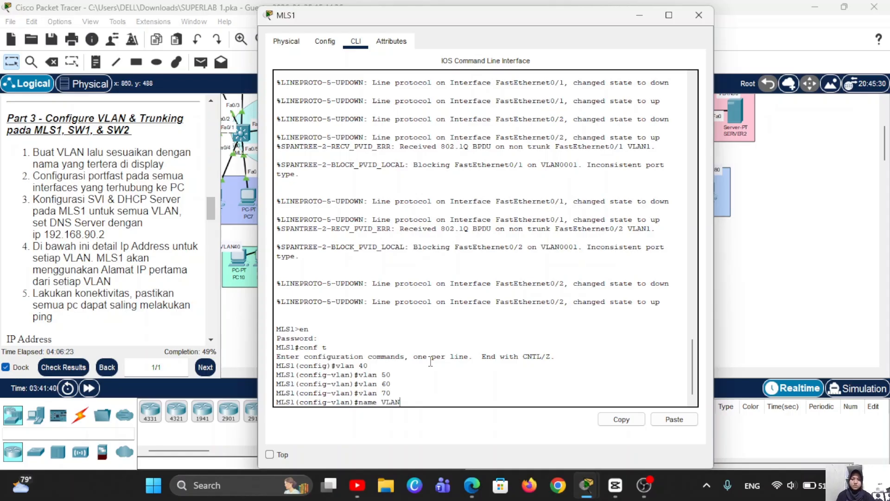
text(40)
key(Return)
key(Up)
key(Left)
key(BackSpace)
text(5)
key(Return)
key(Up)
key(Left)
key(BackSpace)
text(6)
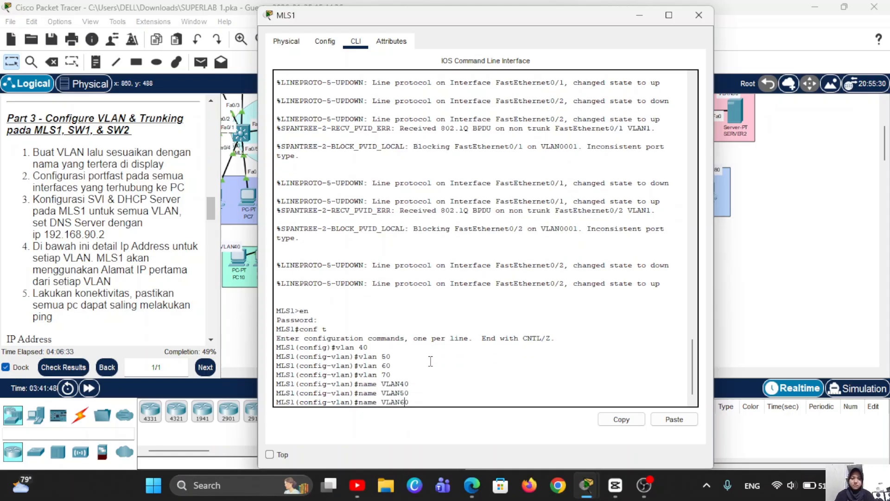
key(Return)
key(Up)
key(Left)
key(BackSpace)
text(7)
key(Return)
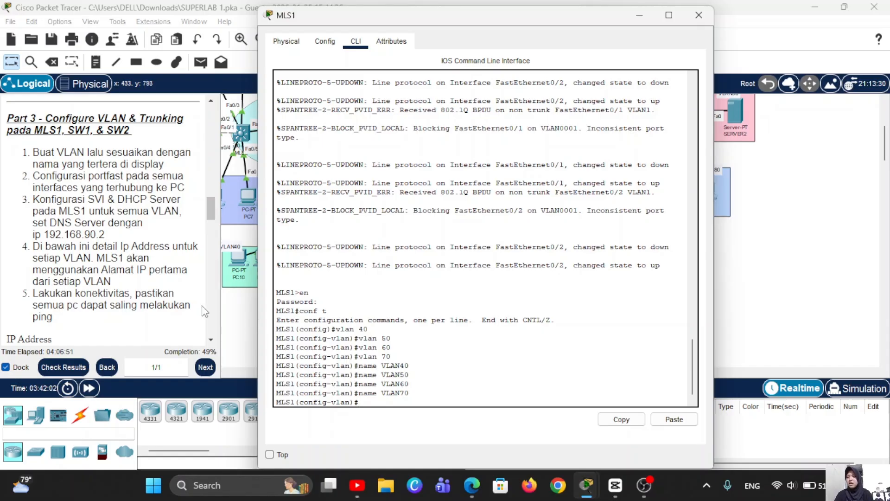
Step: Assign 192.168.40.1 with mask 255.255.255.0 to MLS1's VLAN 40 interface and return to global configuration mode
scroll(142, 256, up, 1)
scroll(111, 253, down, 4)
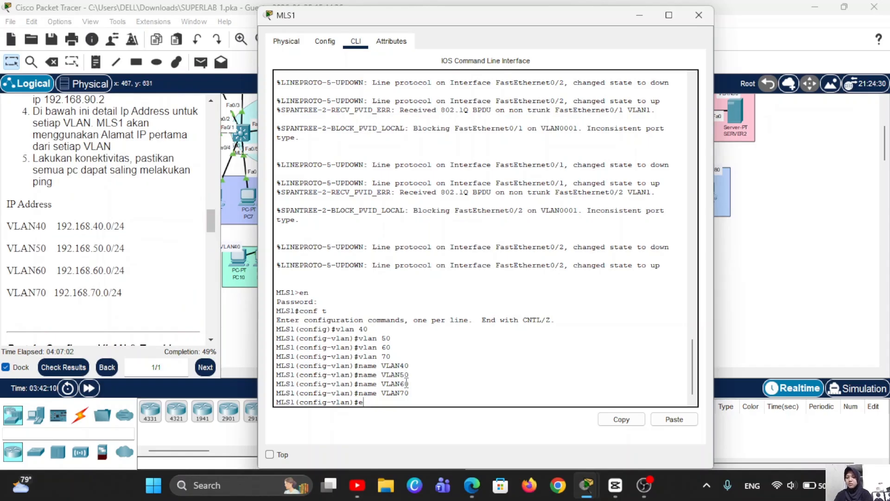
text(ex)
key(Return)
text(int)
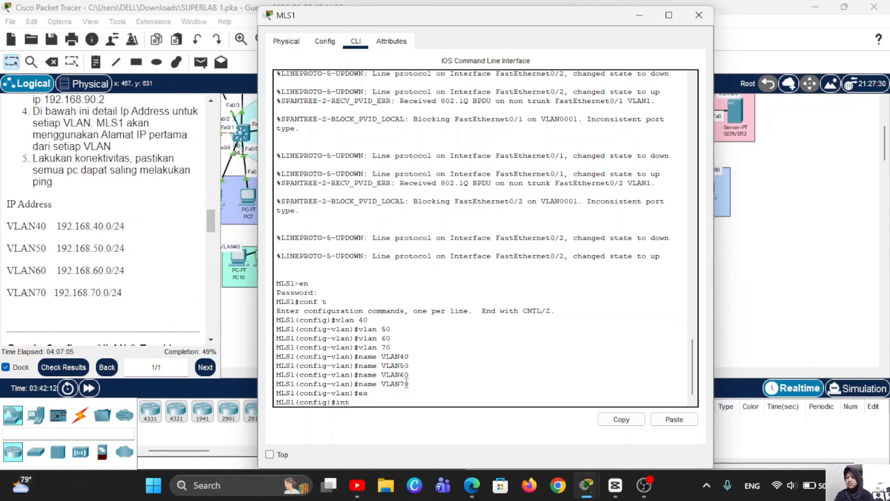
text( vlan 40)
key(Return)
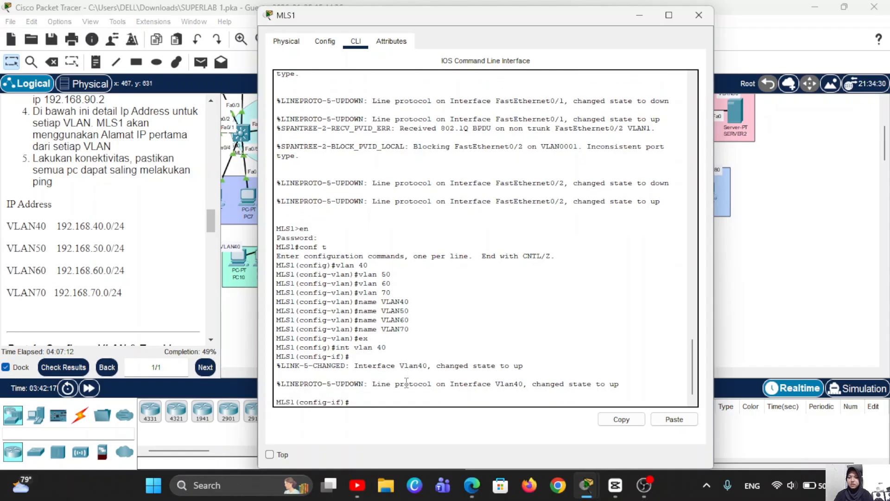
text(ip add 192)
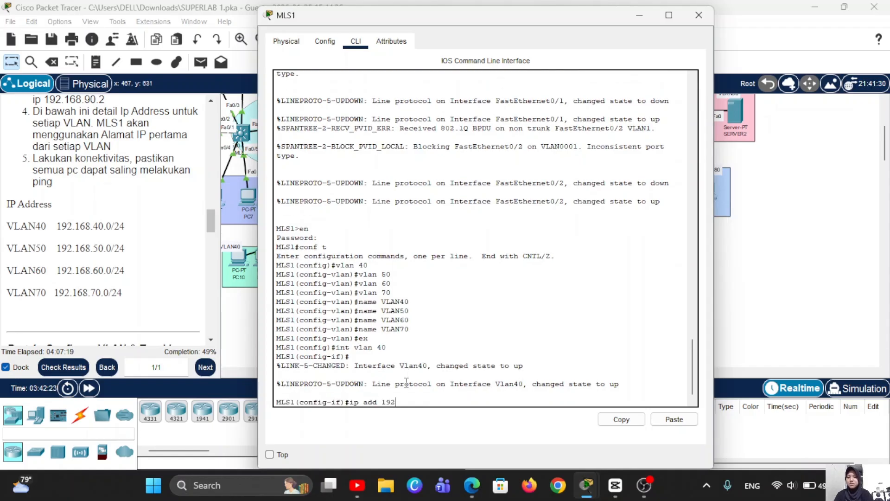
text(.168.40.1 255.255.255.0)
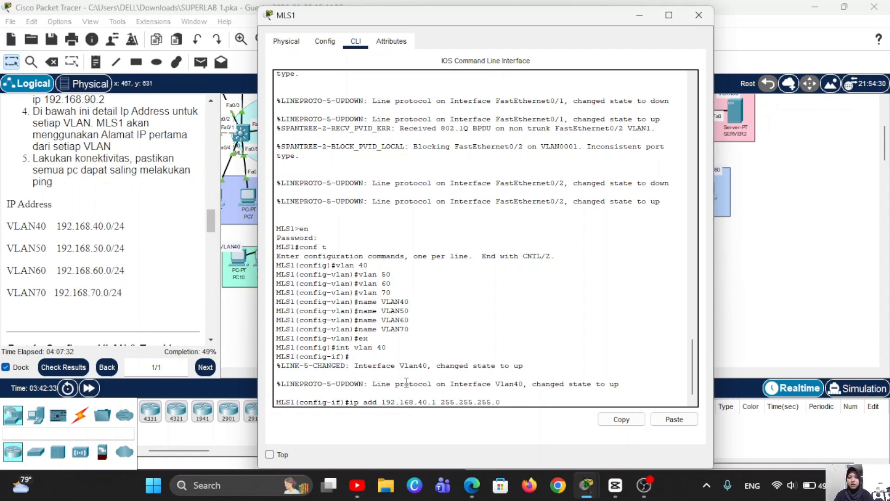
key(Return)
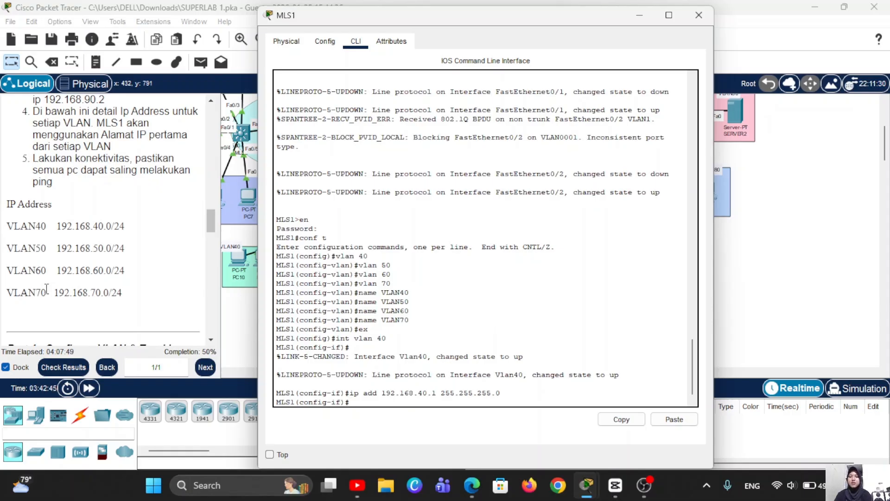
text(ex)
key(Return)
Step: Assign 192.168.50.1 with mask 255.255.255.0 to MLS1's VLAN 50 interface and return to global configuration mode
text(int vlan 40)
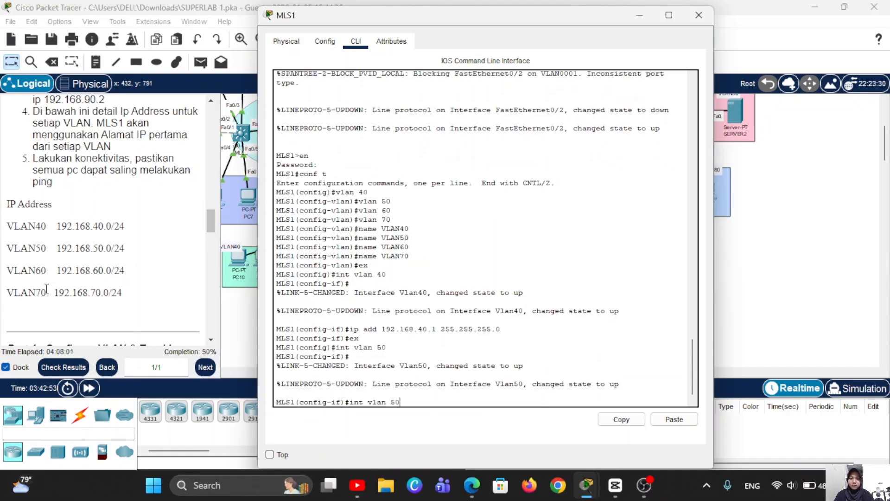
key(Up)
key(Up)
key(Up)
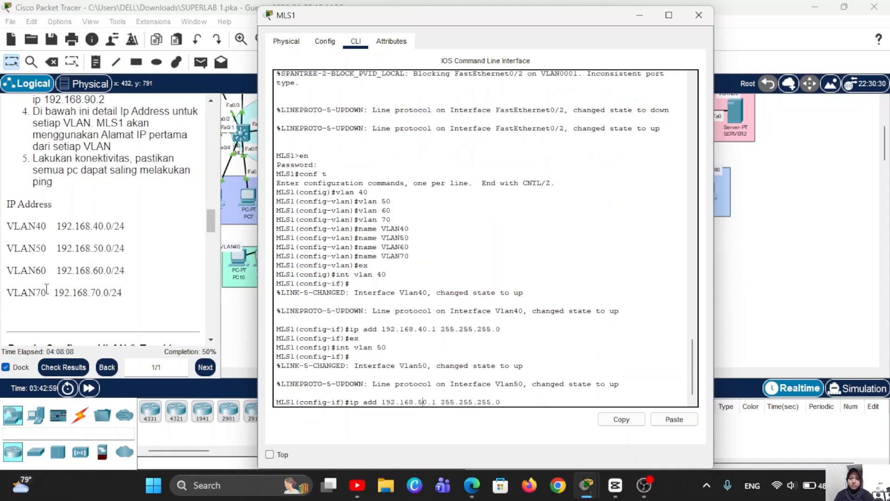
key(Return)
key(Up)
key(Up)
key(Up)
key(Return)
Step: Assign 192.168.60.1 with mask 255.255.255.0 to MLS1's VLAN 60 interface and return to global configuration mode
key(Up)
key(Up)
key(Up)
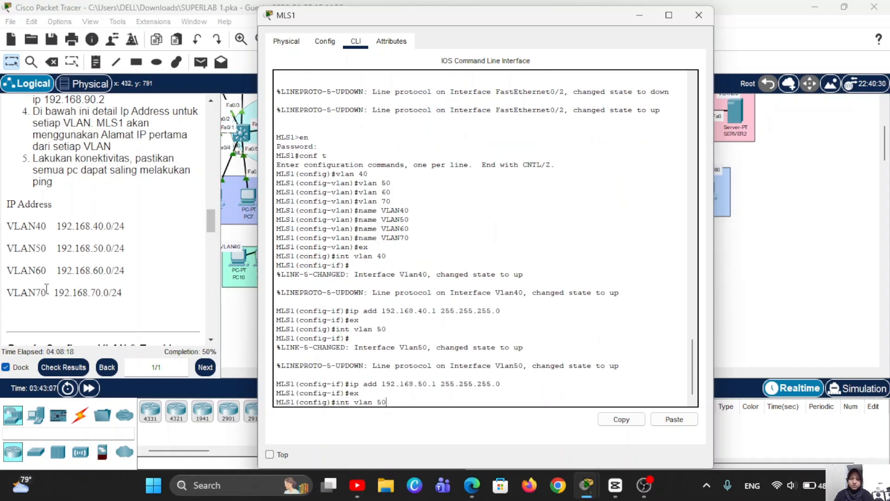
key(BackSpace)
key(BackSpace)
text(60)
key(Return)
key(Up)
key(Up)
key(Up)
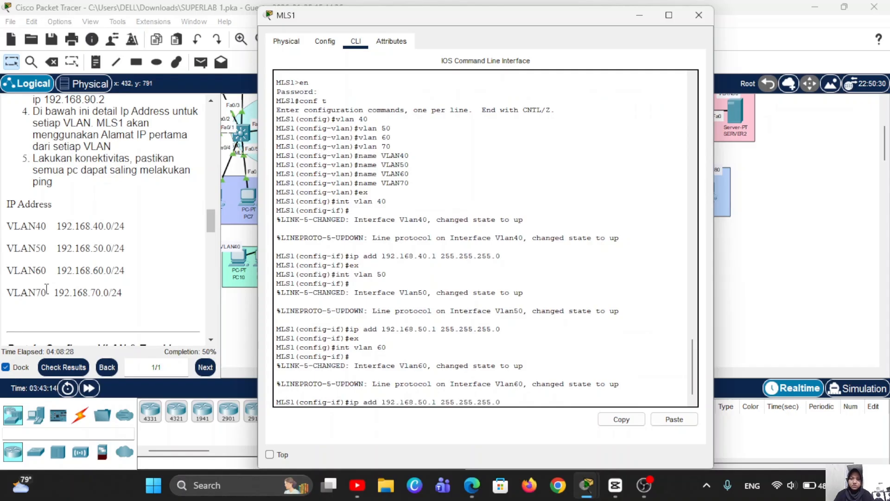
key(Left)
key(Left)
key(Left)
key(Left)
key(Left)
key(Left)
key(Left)
key(Left)
key(Left)
key(Left)
key(Left)
key(Left)
key(Left)
key(Left)
key(Left)
key(Left)
key(Left)
key(BackSpace)
text(6)
key(Return)
key(Up)
key(Up)
key(Up)
key(Return)
Step: Assign 192.168.70.1 with mask 255.255.255.0 to MLS1's VLAN 70 interface and return to global configuration mode
key(Up)
key(Up)
key(Up)
key(Left)
key(BackSpace)
text(7)
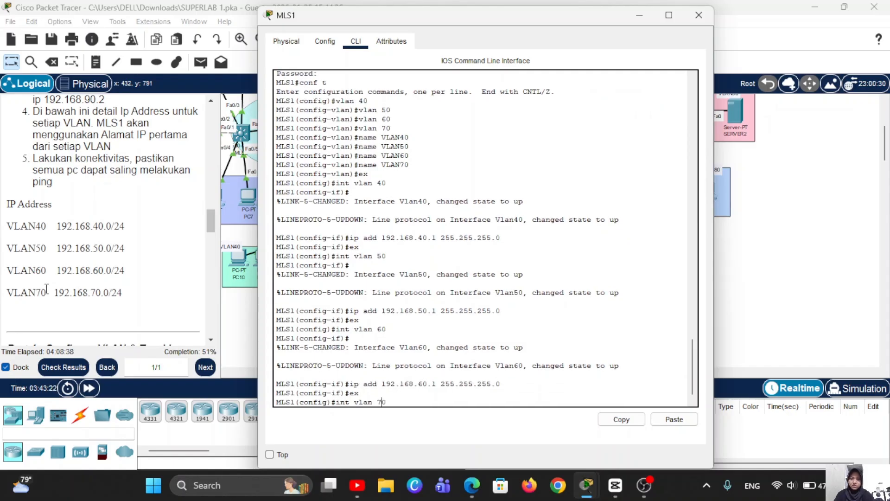
key(Return)
key(Up)
key(Up)
key(Up)
key(Left)
key(Left)
key(Left)
key(Left)
key(Left)
key(Left)
key(Left)
key(Left)
key(Left)
key(Left)
key(Left)
key(Left)
key(Left)
key(Left)
key(Left)
key(Left)
key(Left)
key(BackSpace)
text(7)
key(Return)
key(Return)
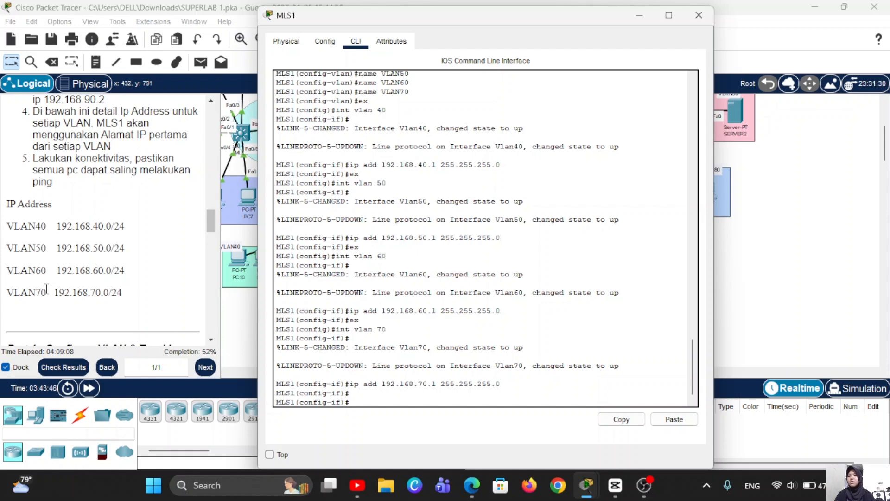
text(ex)
key(Return)
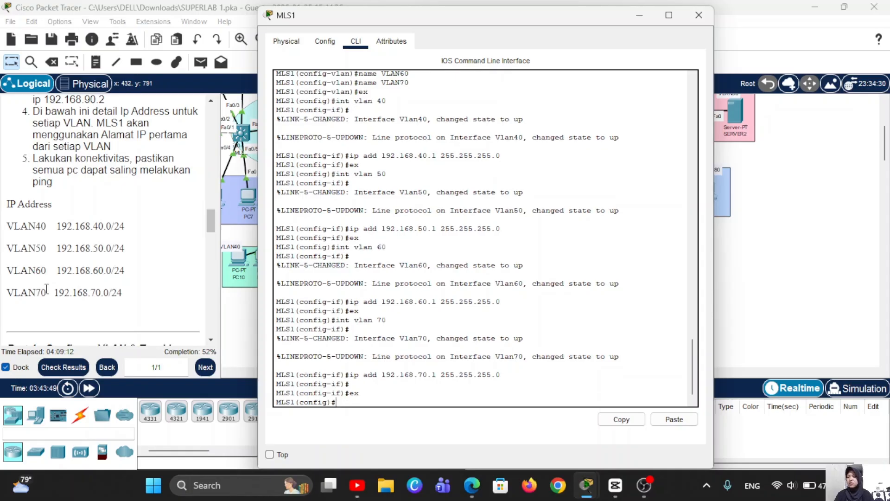
Step: Configure MLS1's fa0/1-2 interfaces as trunks with dot1q encapsulation
text(int rang)
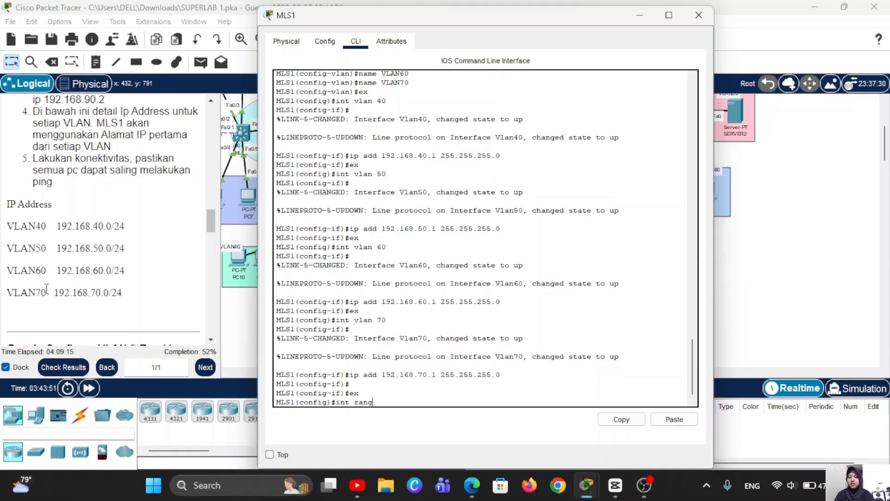
text(e fa0/1-2)
key(Return)
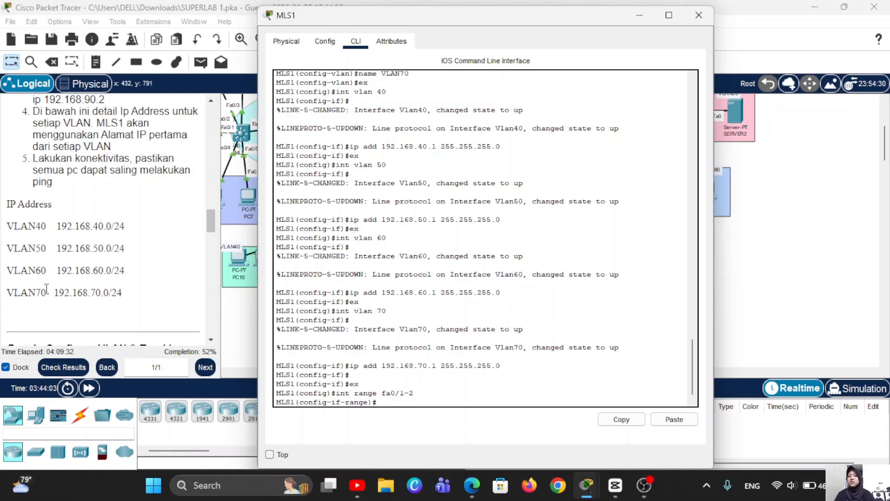
text(sw t encap)
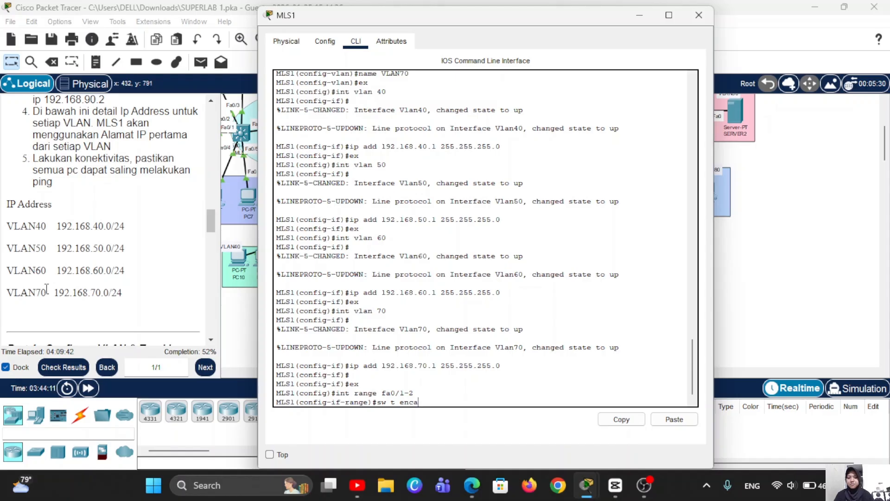
text(sula)
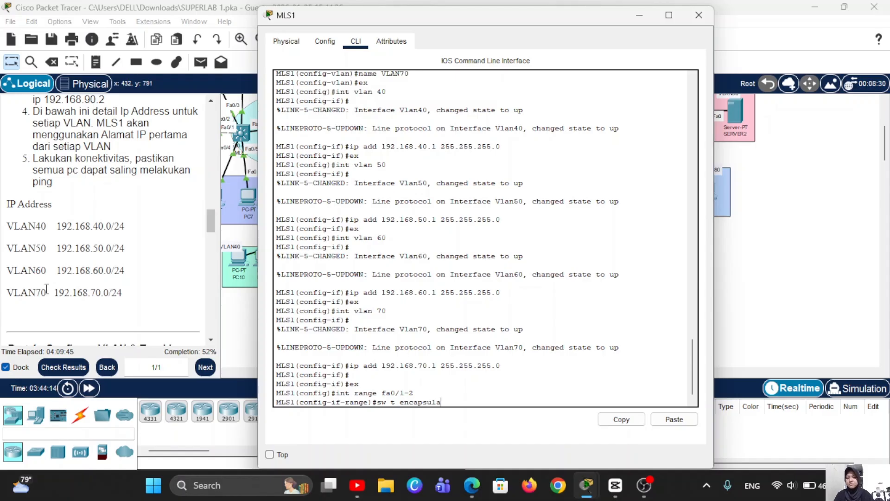
text(tion dot)
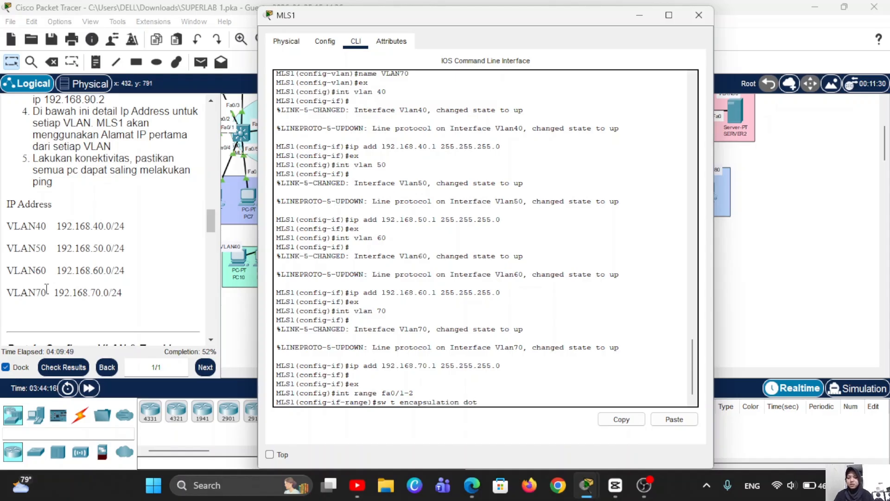
text(1q)
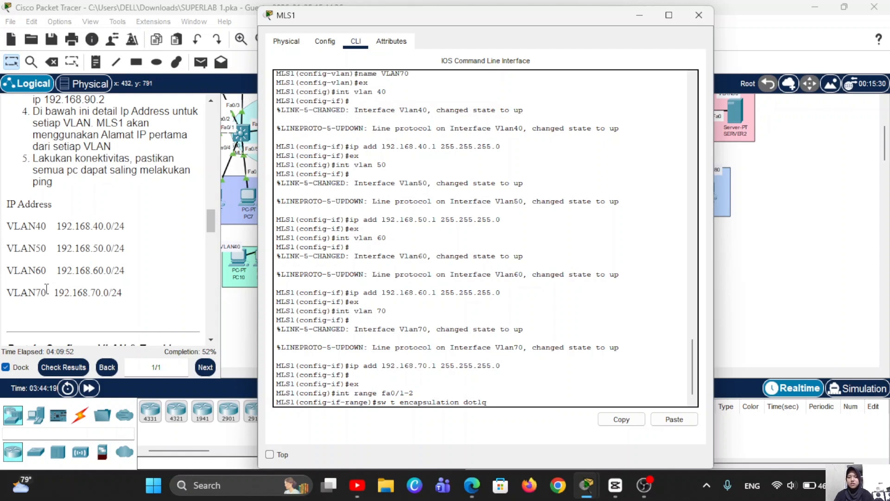
key(Return)
text(sw m t)
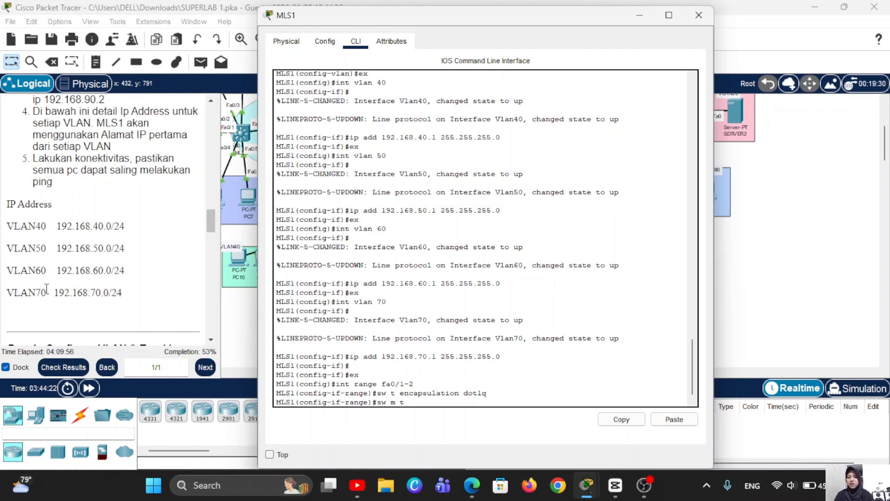
key(Return)
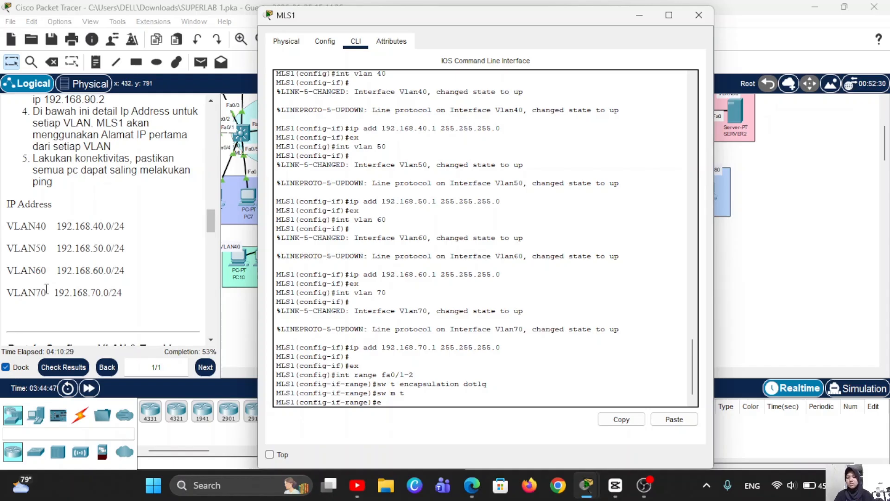
text(x)
key(Return)
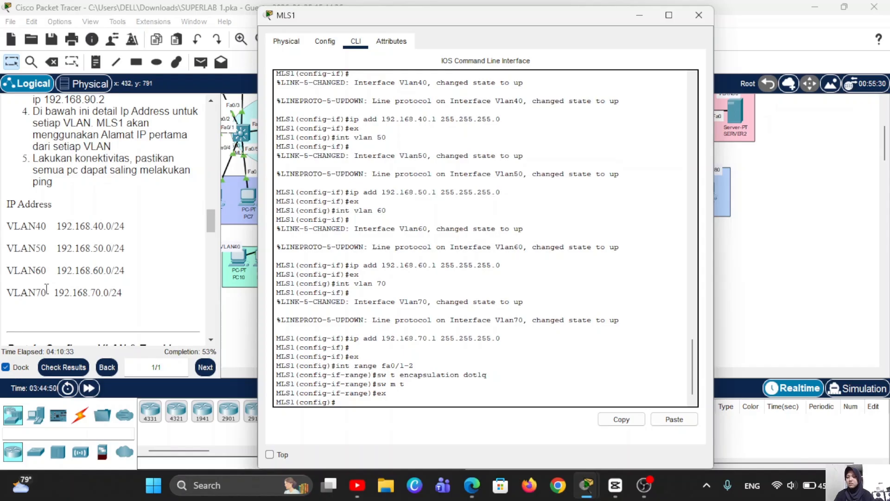
Step: Create the DHCP pool VLAN40 on MLS1 with network 192.168.40.0 and mask 255.255.255.0
text(ip dhcp pool VLAN)
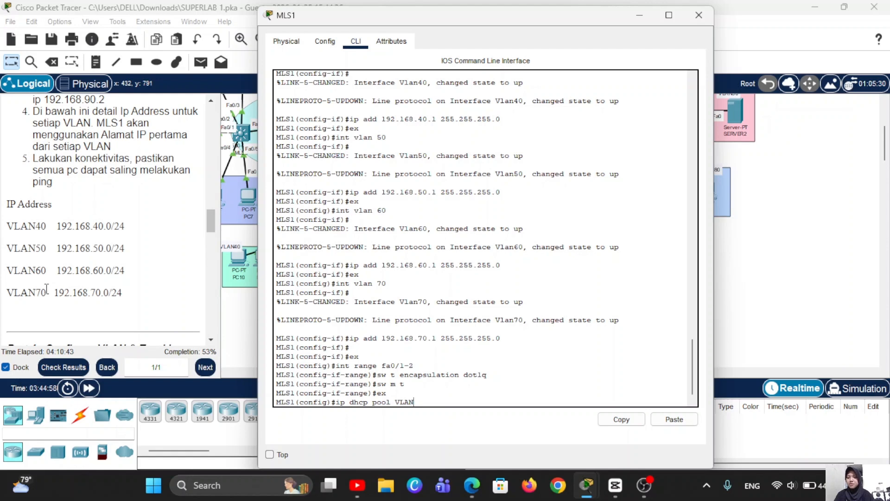
text(40)
key(Return)
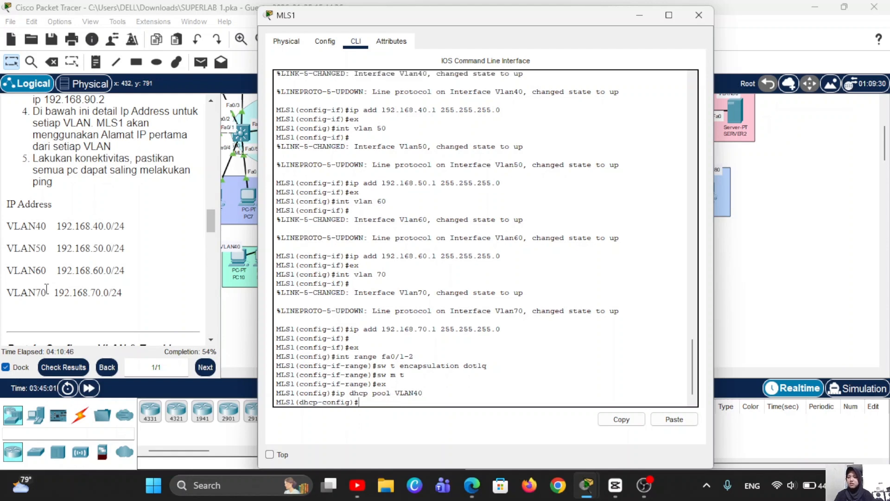
text(netw 192)
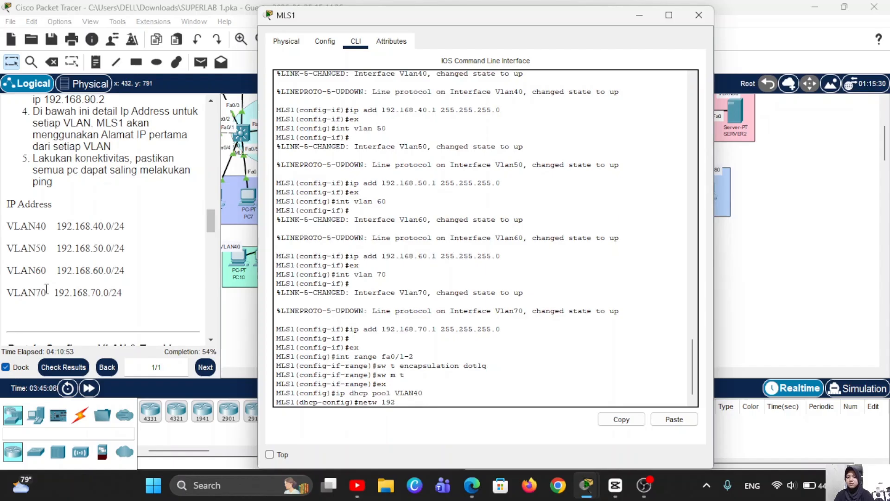
text(.168.40.0)
text(255.)
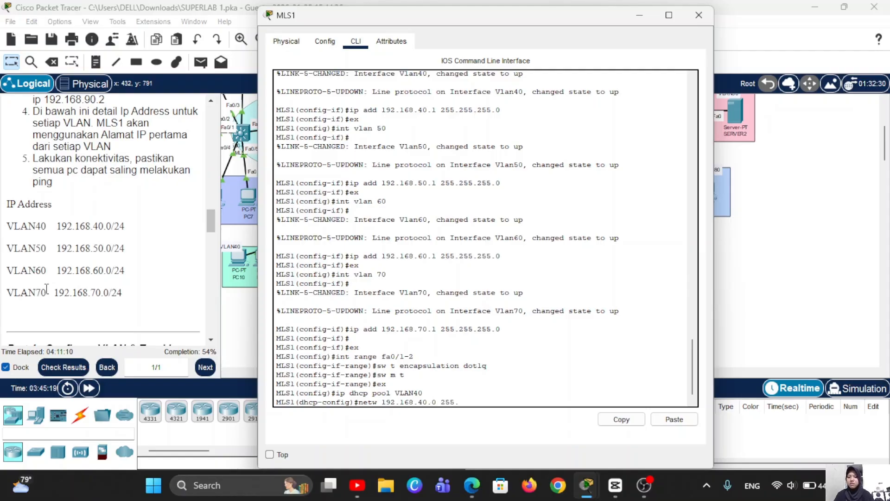
text(255.255.0)
key(Return)
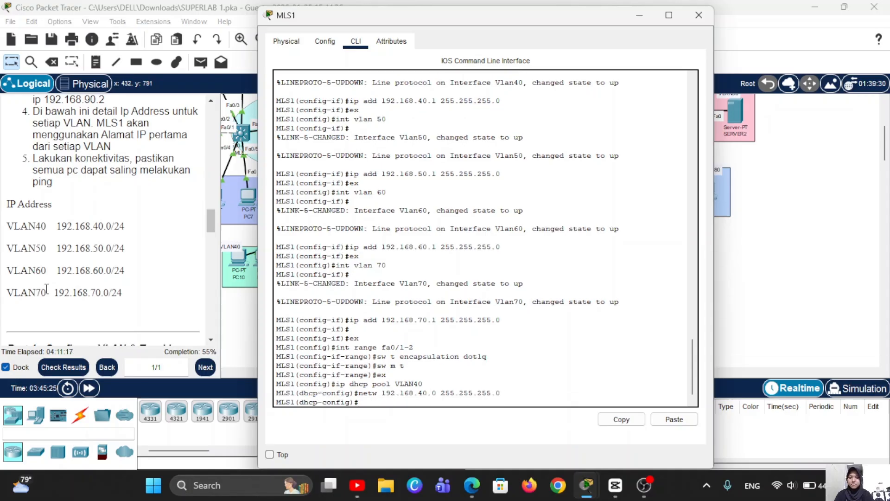
Step: Set the VLAN40 pool's default router to 192.168.40.1 and DNS server to 192.168.90.2, and leave DHCP configuration
text(default-router)
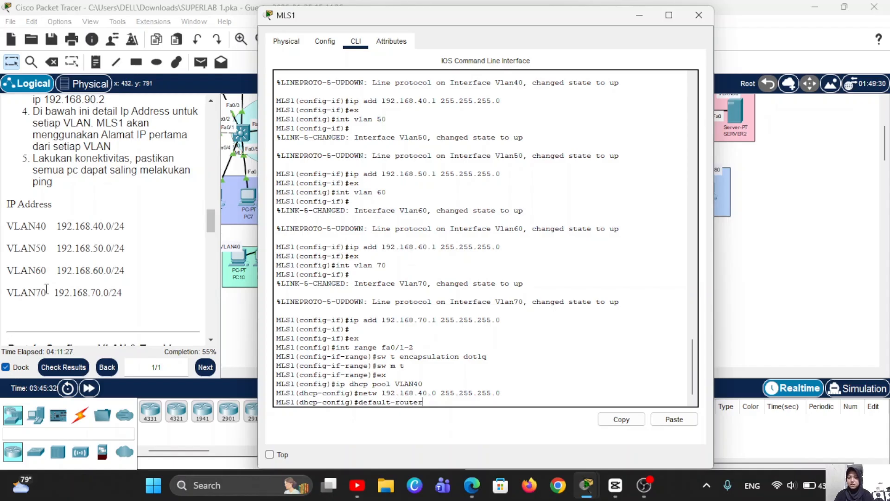
text( 192.168.40.1)
key(Return)
text(dhcp-config)#d)
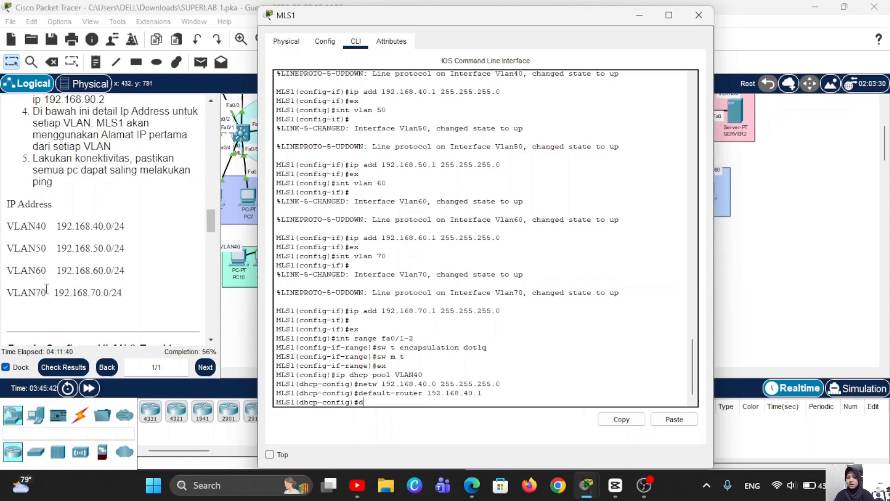
text(ns-server 192.)
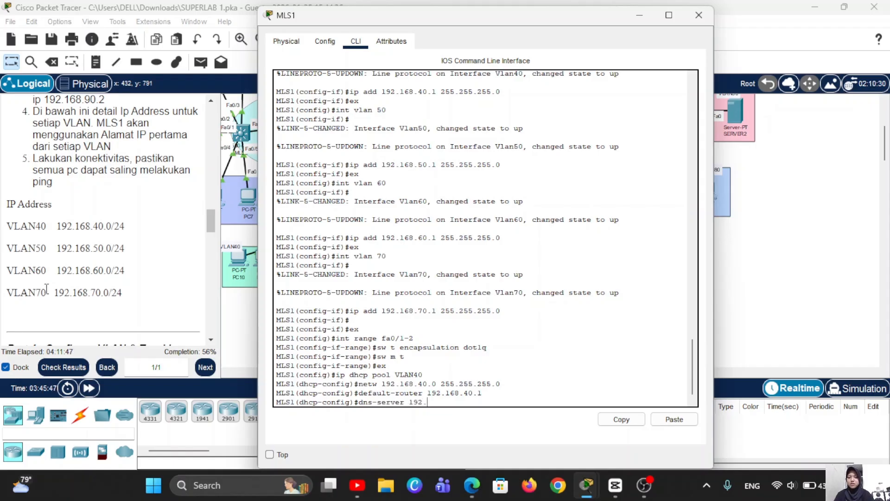
text(168.90.2)
key(Return)
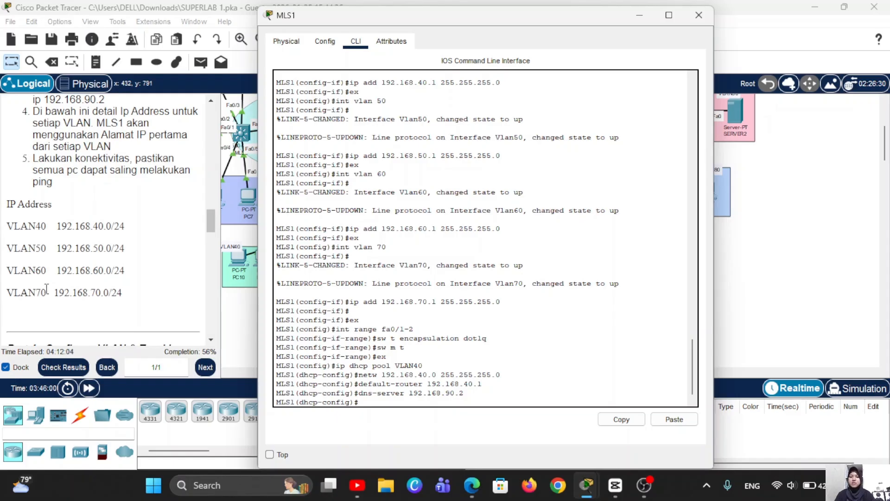
text(ex)
key(Return)
Step: Create the DHCP pool VLAN50 on MLS1 with network 192.168.50.0 and mask 255.255.255.0
key(Up)
key(Up)
key(Up)
key(Up)
key(Up)
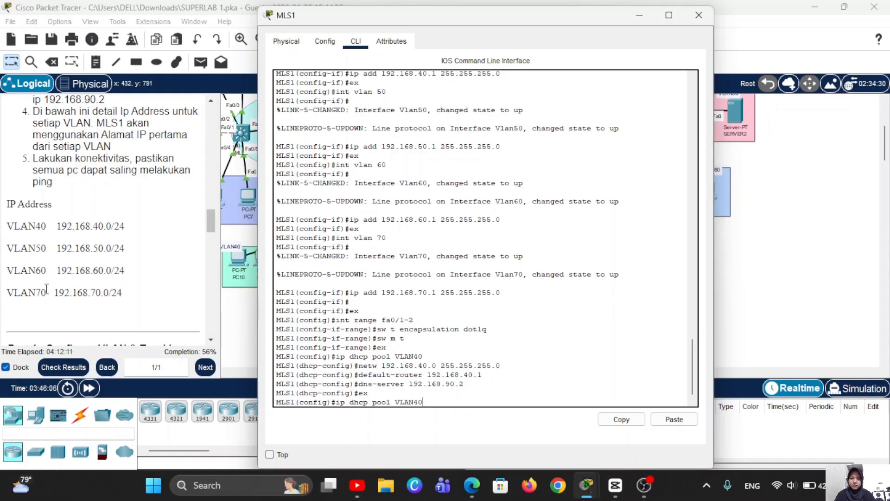
key(Return)
key(Up)
key(Up)
key(Up)
key(Up)
key(Up)
key(Left)
key(Left)
key(Left)
key(Left)
key(Left)
key(Left)
key(Left)
key(Left)
key(Left)
key(Left)
key(Left)
key(Left)
key(Left)
key(Left)
key(Left)
key(Left)
key(Left)
key(BackSpace)
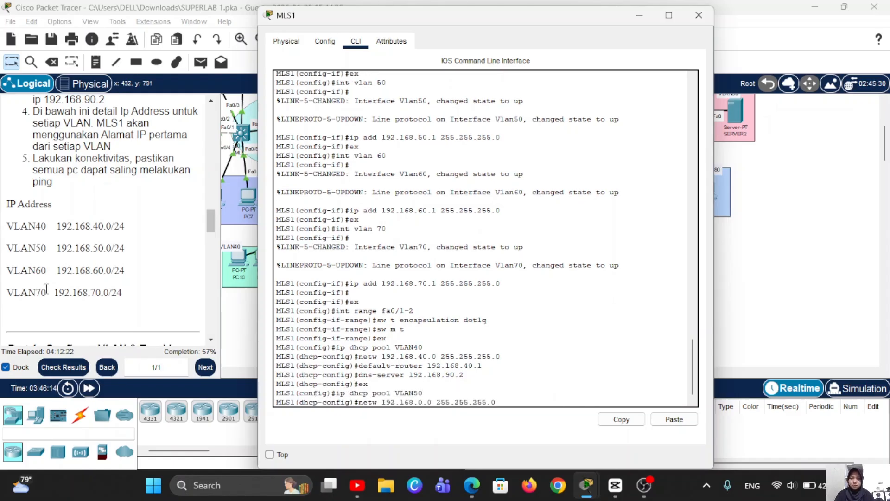
text(5)
key(Return)
Step: Set the VLAN50 pool's default router to 192.168.50.1 and DNS server to 192.168.90.2, and leave DHCP configuration
key(Up)
key(Up)
key(Up)
key(Up)
key(Up)
key(Left)
key(Left)
key(Left)
key(BackSpace)
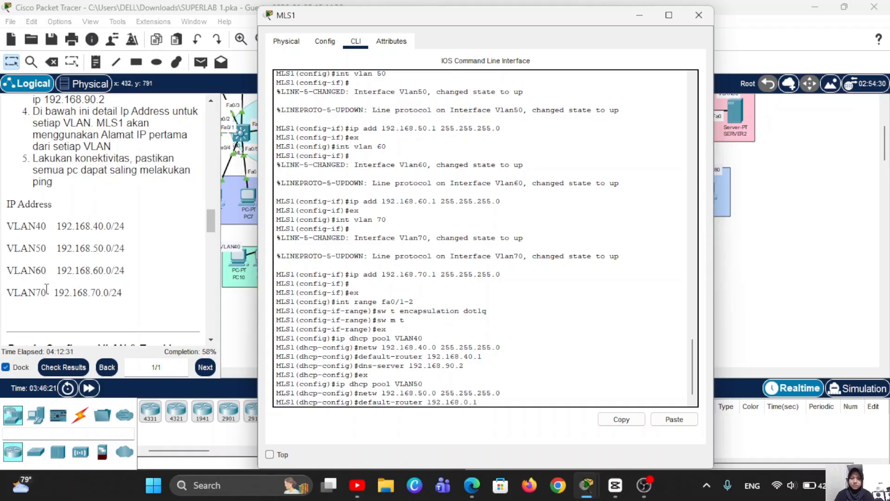
text(5)
key(Return)
key(Up)
key(Up)
key(Up)
key(Up)
key(Up)
key(Return)
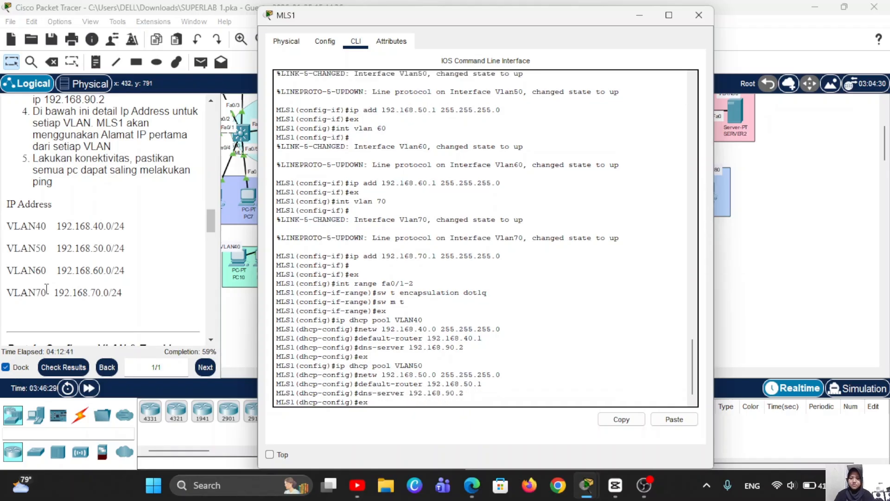
text(ex)
key(Return)
Step: Create the DHCP pool VLAN60 on MLS1 with network 192.168.60.0 and mask 255.255.255.0
text(ip dhcp pool VLAN60)
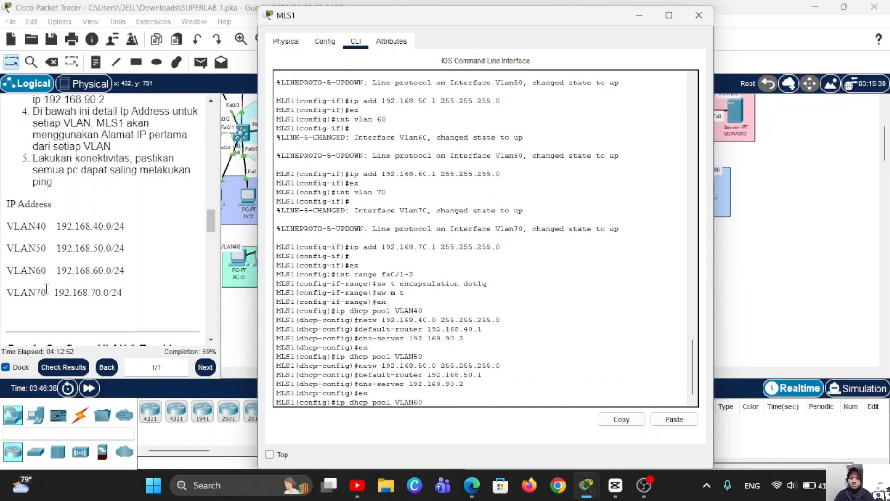
key(Return)
text(netw 192.168.60.0 )
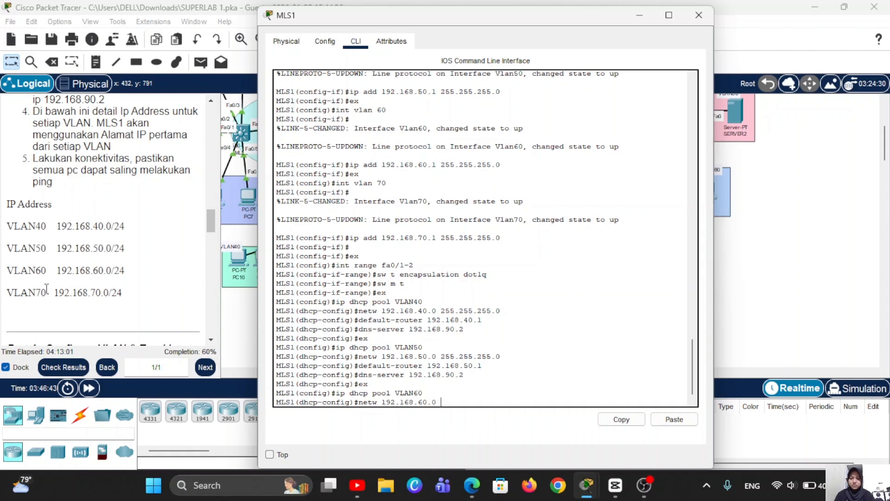
text(255.255.255.0)
key(Return)
Step: Set the VLAN60 pool's default router to 192.168.60.1 and DNS server to 192.168.90.2, and leave DHCP configuration
text(default-router 192.)
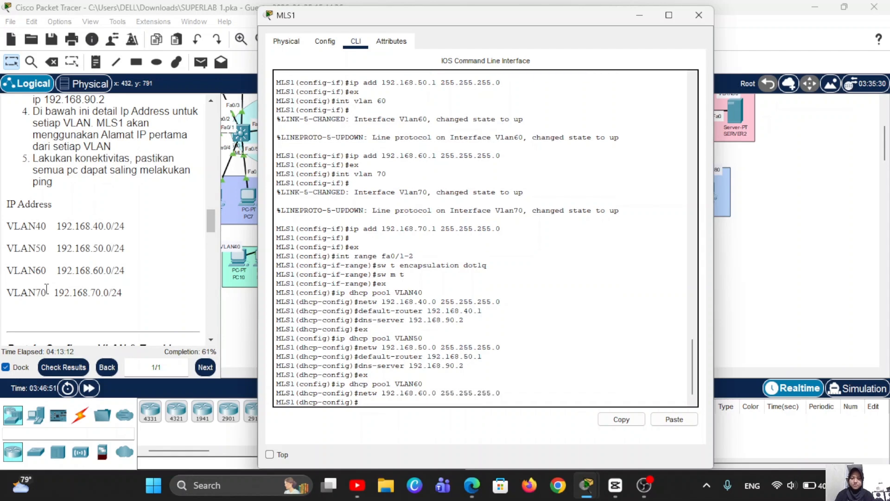
text(168.60)
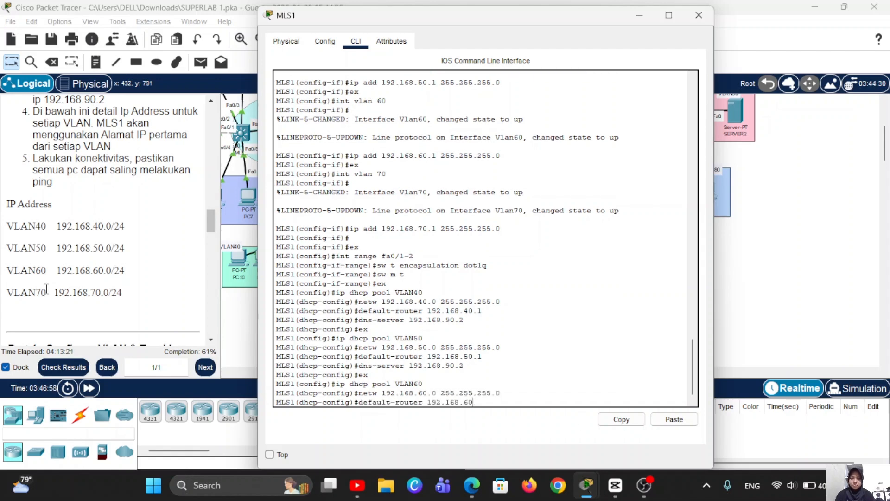
text(.1)
key(Return)
text(dns-server 192.)
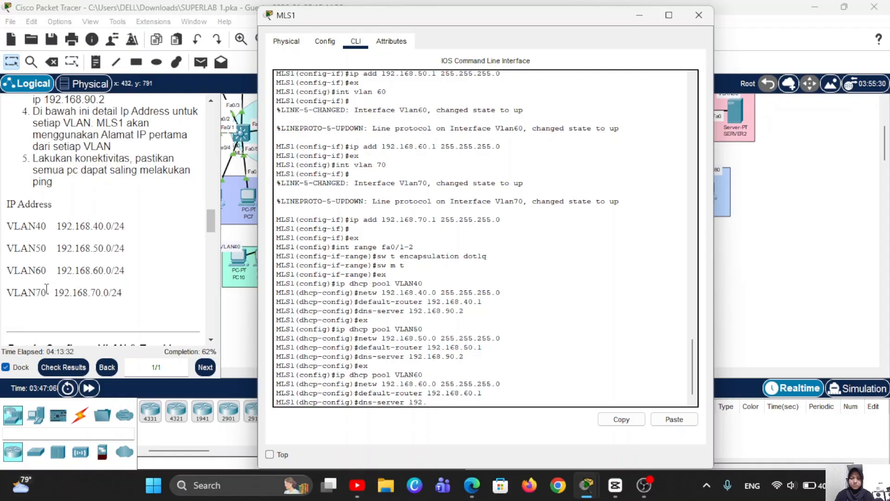
text(168.90.2)
key(Return)
text(ex)
key(Return)
Step: Create the DHCP pool VLAN70 on MLS1 with network 192.168.70.0 and mask 255.255.255.0
text(ip dhcp pool VLAN70)
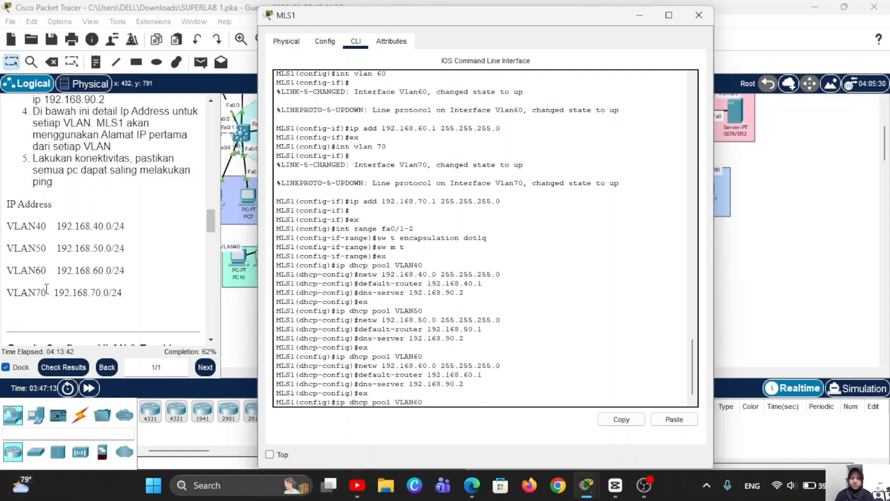
key(Return)
key(Up)
key(Up)
key(Up)
key(Up)
key(Up)
key(Left)
key(Left)
key(Left)
key(Left)
key(Left)
key(Left)
key(Left)
key(Left)
key(Left)
key(Left)
key(Left)
key(Left)
key(Left)
key(Left)
key(Left)
key(Left)
key(Left)
key(BackSpace)
text(7)
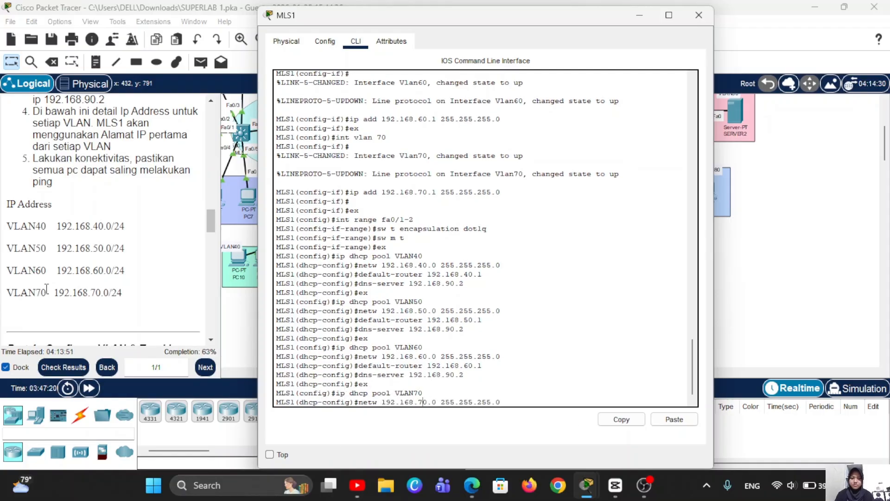
key(Return)
Step: Set the VLAN70 pool's default router to 192.168.70.1 and its DNS server to 192.168.90.2
key(Up)
key(Up)
key(Up)
key(Up)
key(Up)
key(Return)
key(Up)
key(Up)
key(Up)
key(Up)
key(Up)
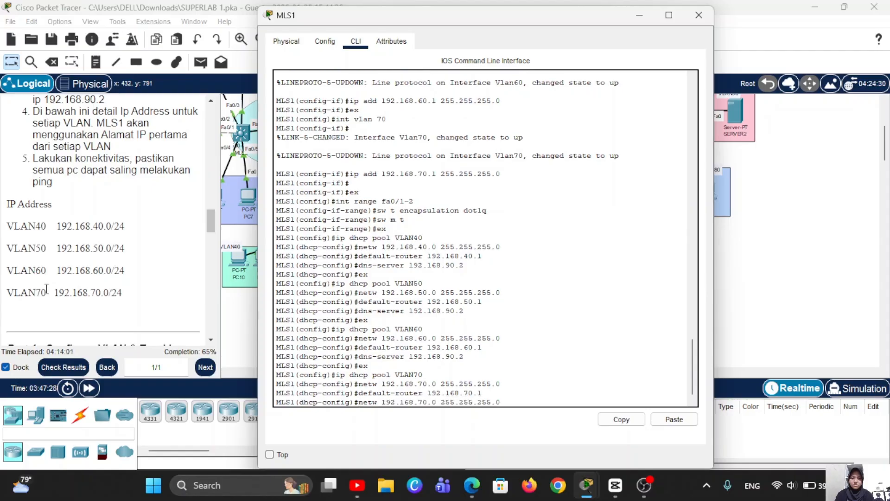
key(Return)
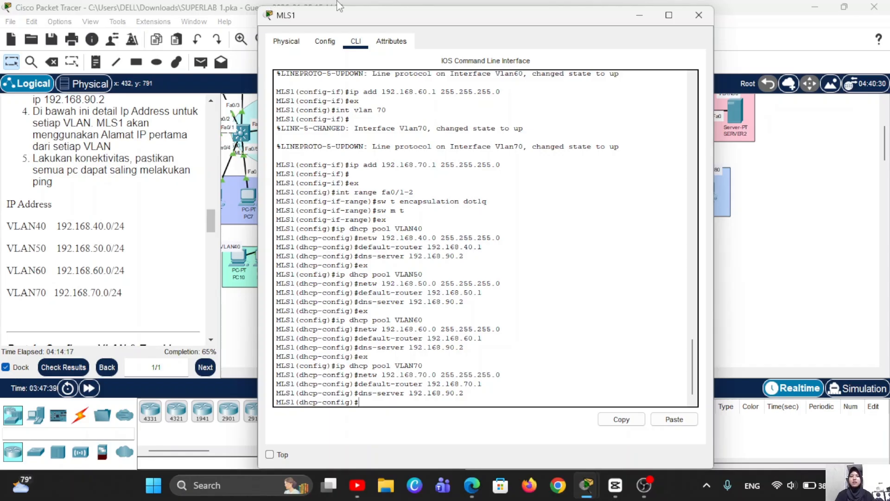
Step: Switch PC10 in VLAN40 to DHCP addressing in its IP configuration and close its window
click(637, 17)
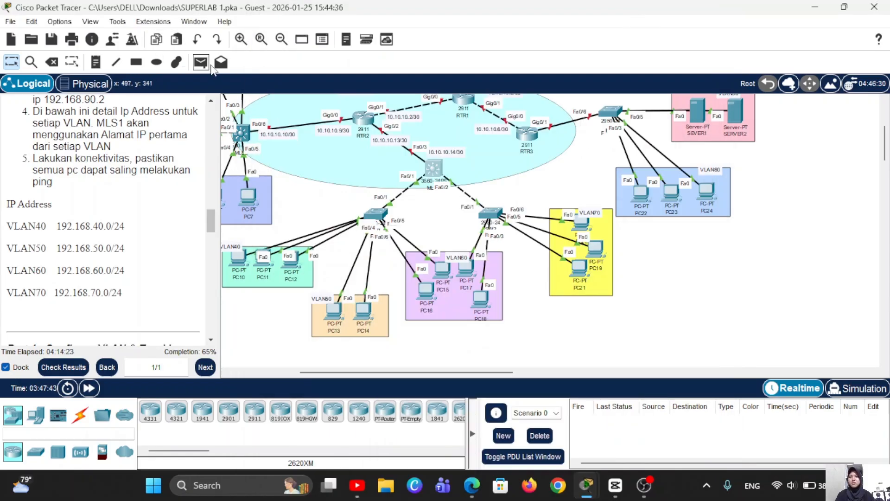
scroll(240, 264, left, 1)
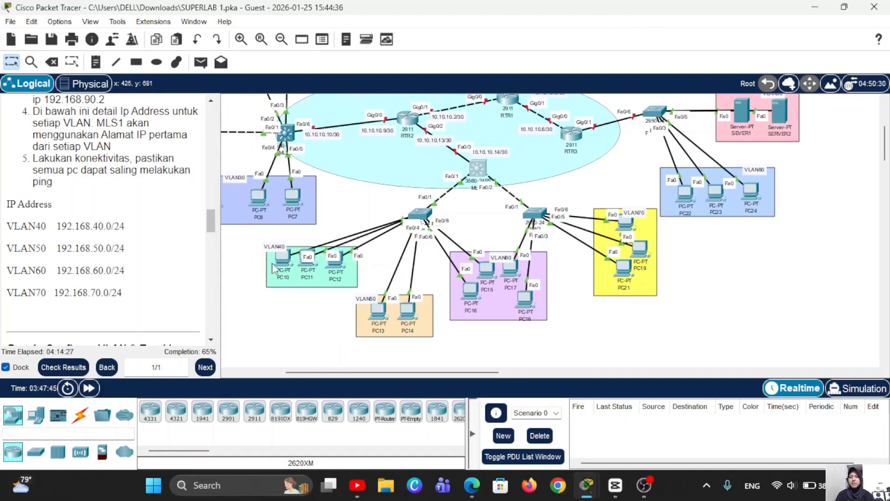
click(284, 268)
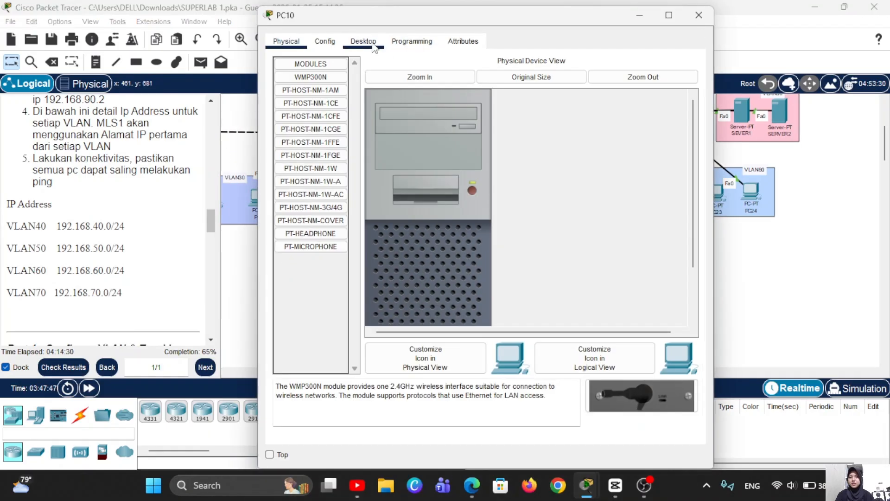
click(374, 48)
click(305, 99)
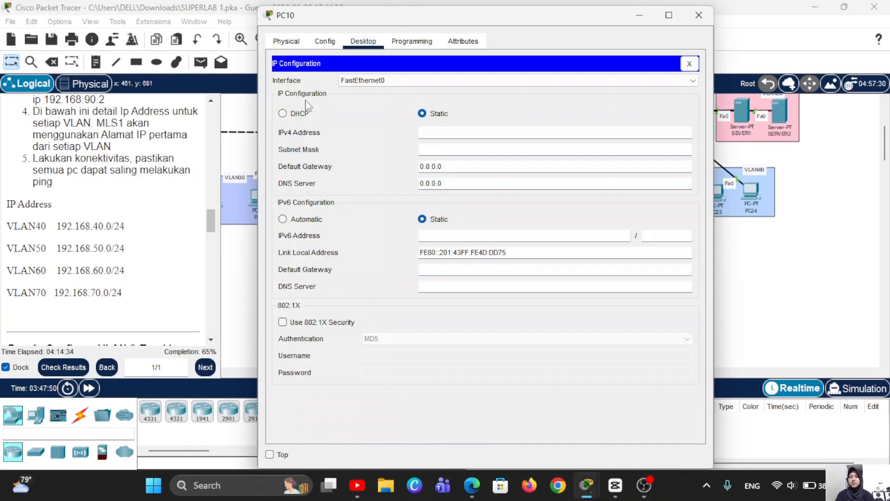
click(283, 115)
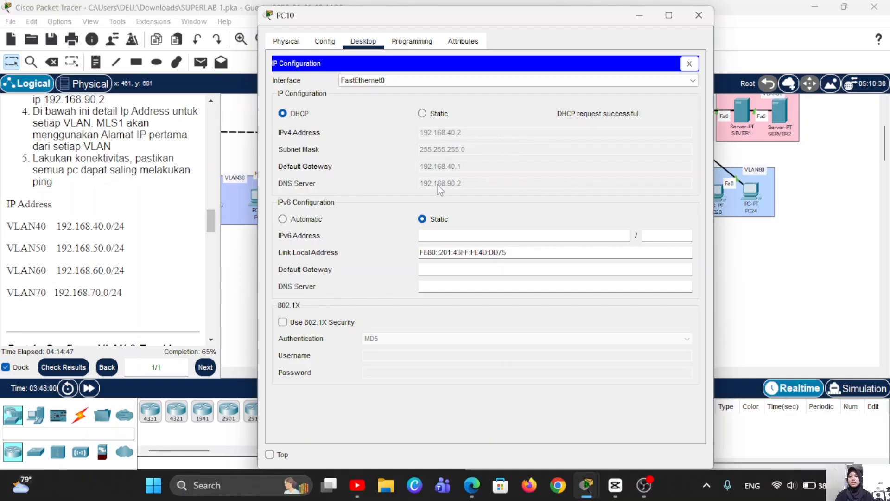
click(699, 15)
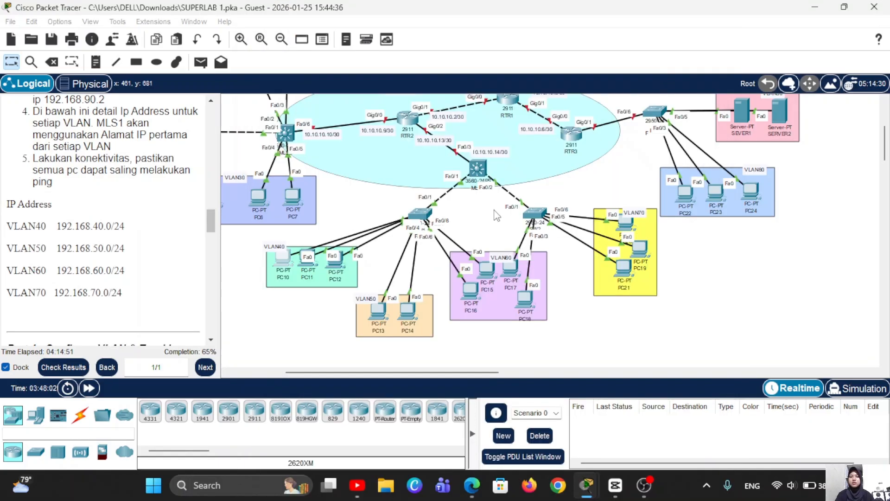
Step: Switch PC13 in VLAN50 to DHCP addressing in its IP configuration and close its window
click(378, 310)
click(363, 72)
click(308, 121)
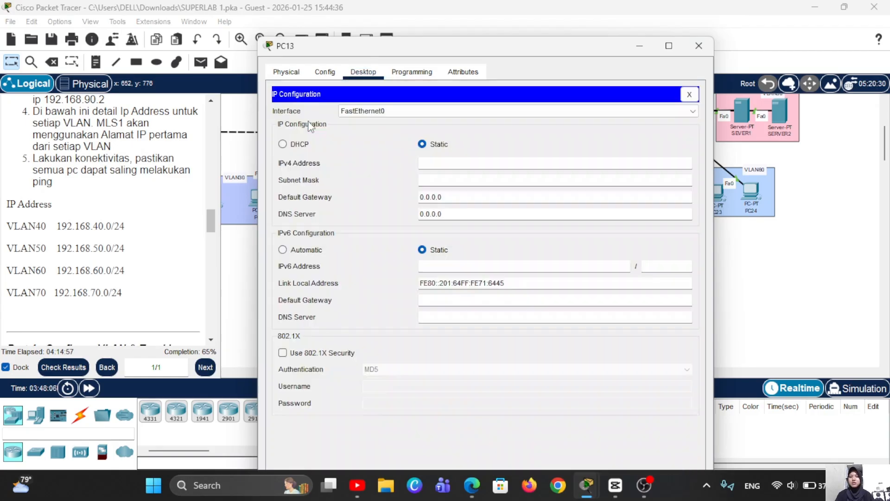
click(293, 144)
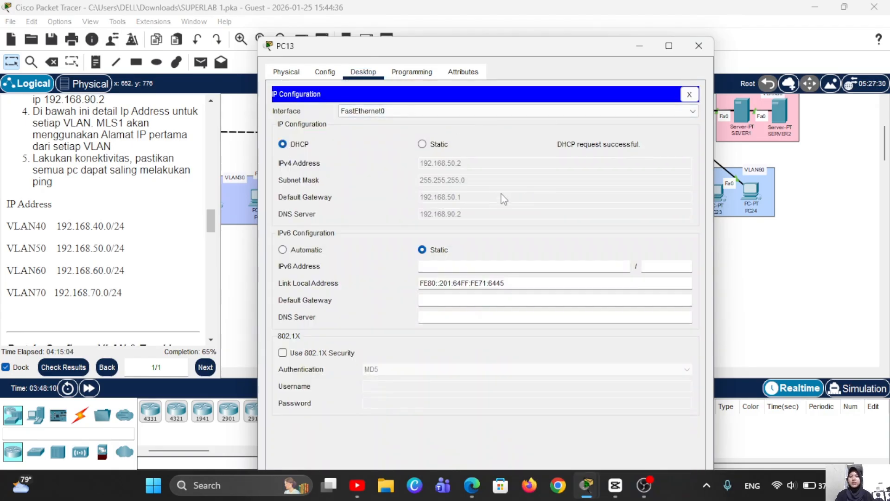
click(699, 45)
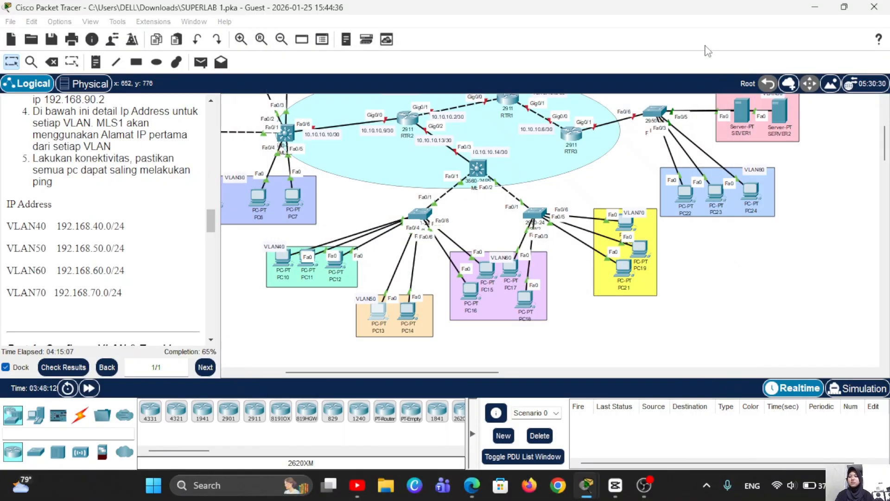
Step: Switch PC16 in VLAN60 to DHCP addressing in its IP configuration and close its window
click(472, 296)
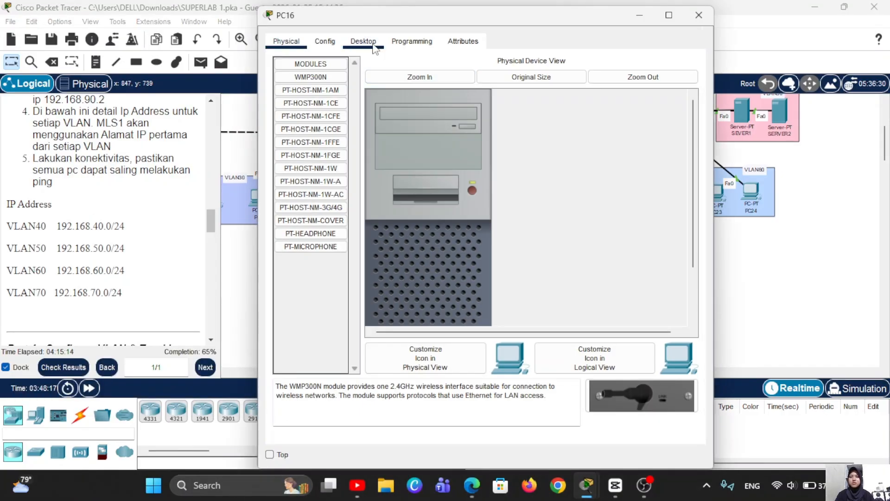
click(363, 41)
click(313, 88)
click(282, 113)
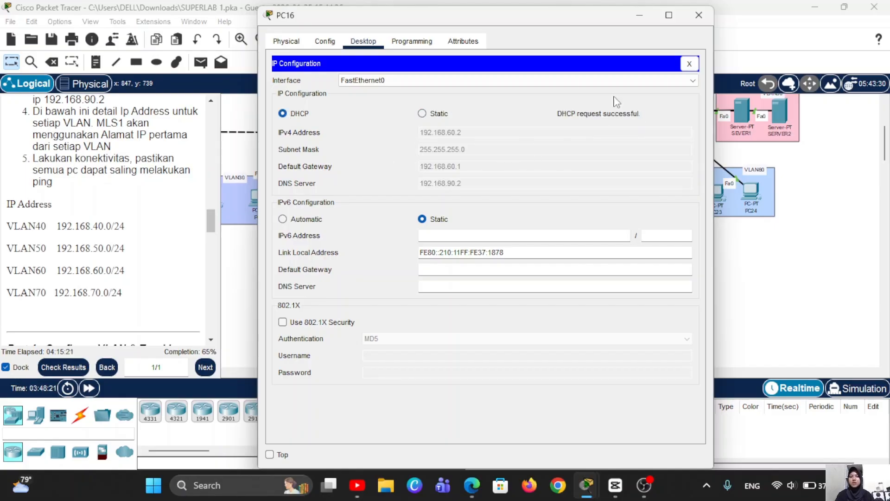
click(699, 16)
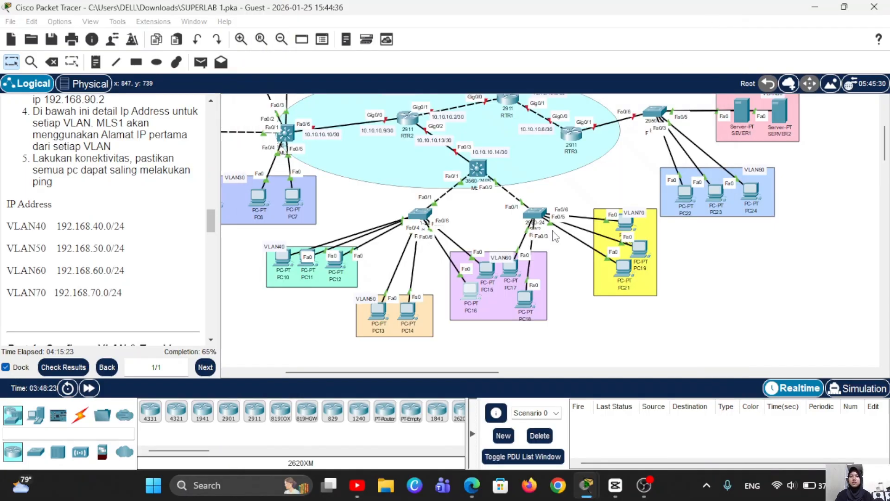
Step: Switch PC20 in VLAN70 to DHCP addressing in its IP configuration and close its window
click(626, 227)
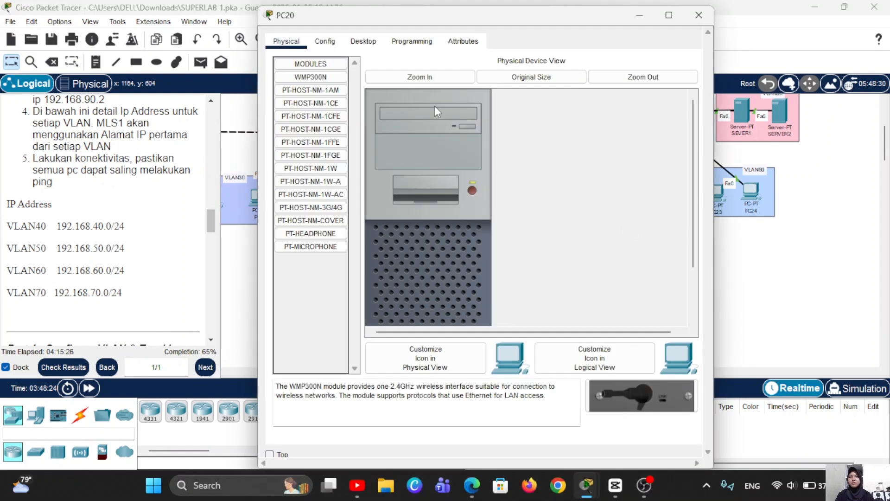
click(363, 41)
click(318, 93)
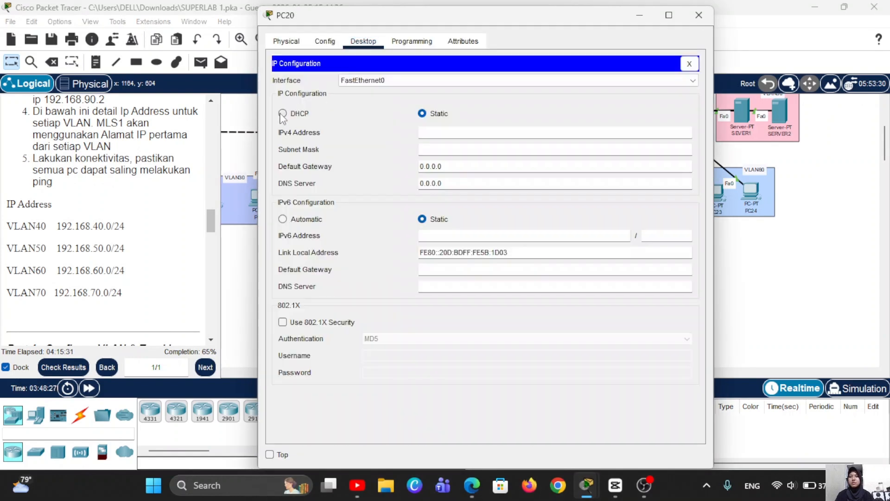
click(282, 113)
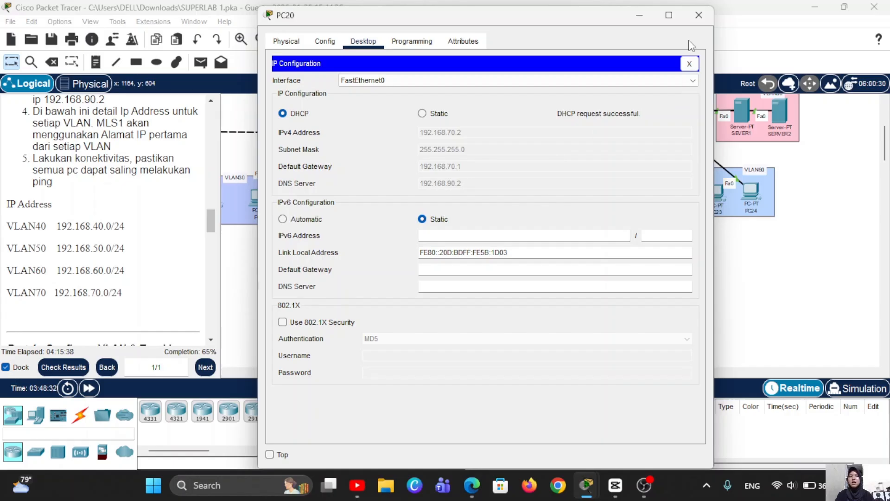
click(699, 15)
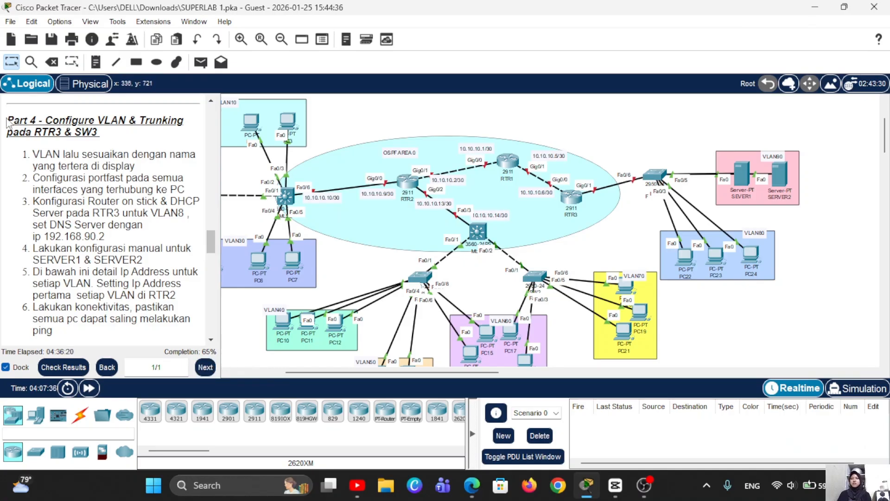
Step: Review the Part 4 instructions and open SW3's command line at the user prompt
drag(7, 120, 110, 139)
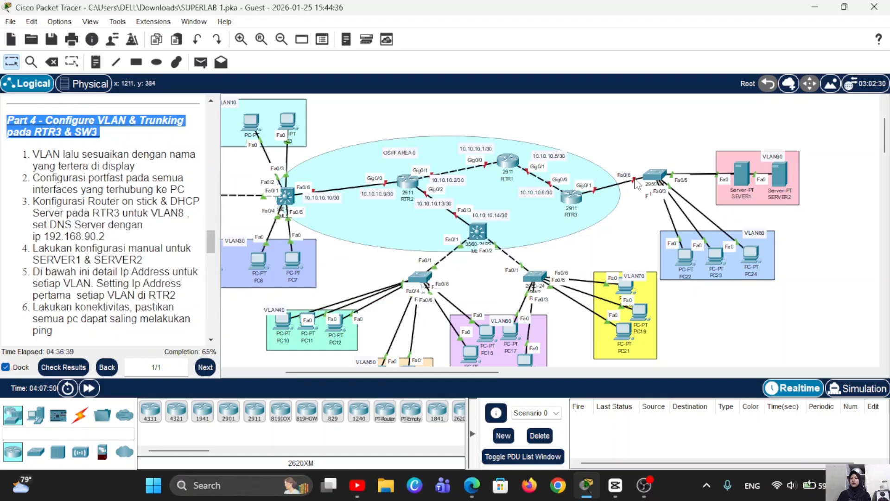
click(157, 133)
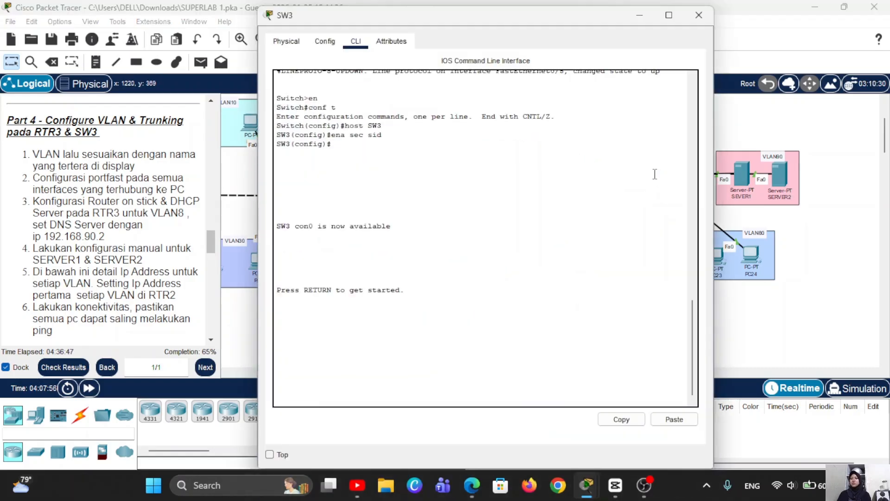
click(656, 175)
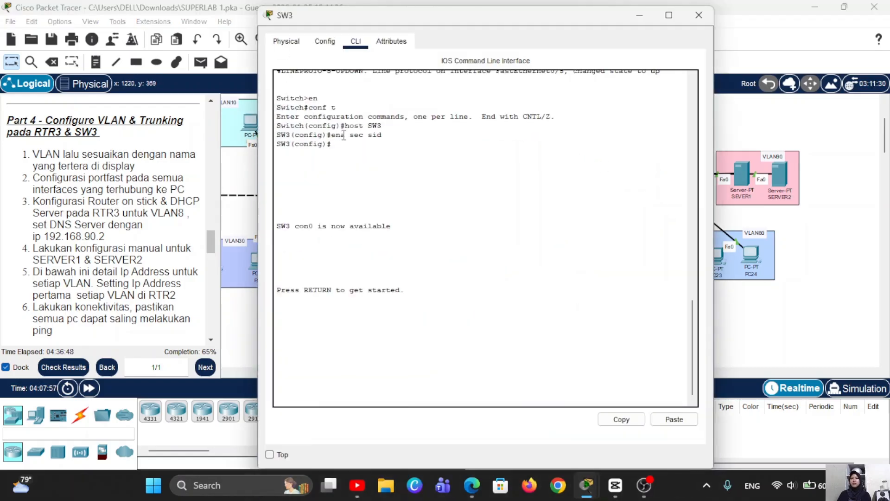
key(Return)
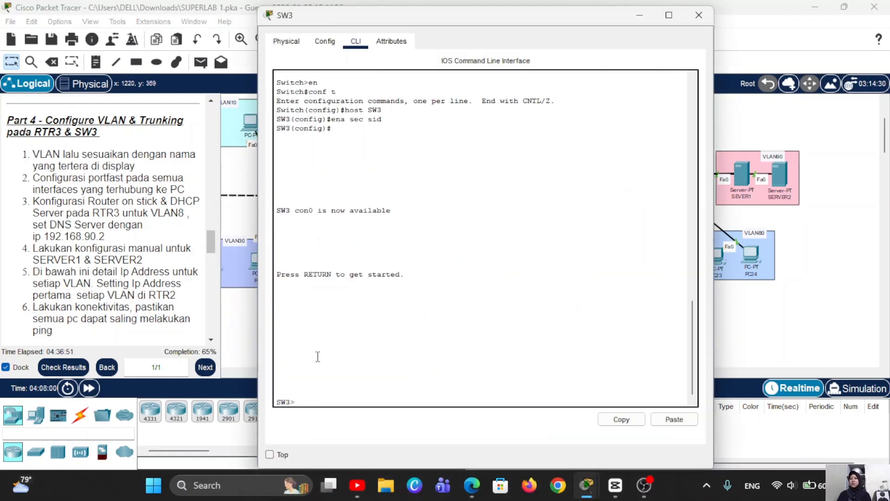
click(638, 16)
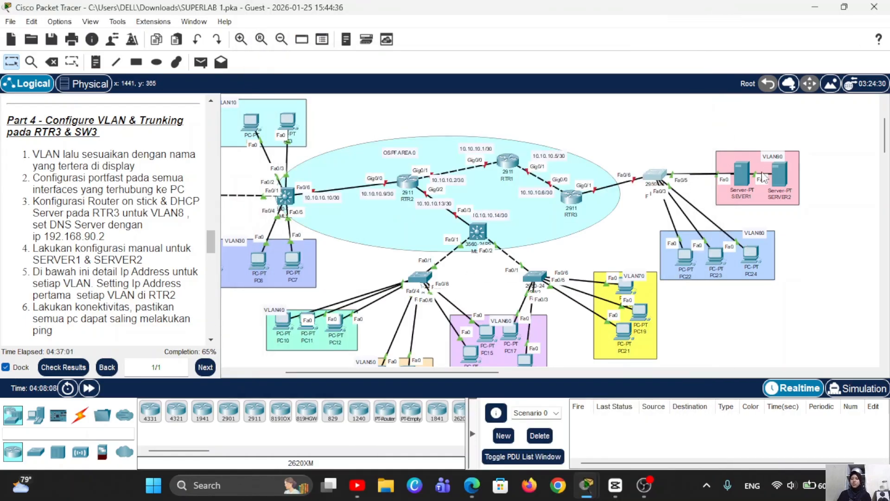
click(652, 180)
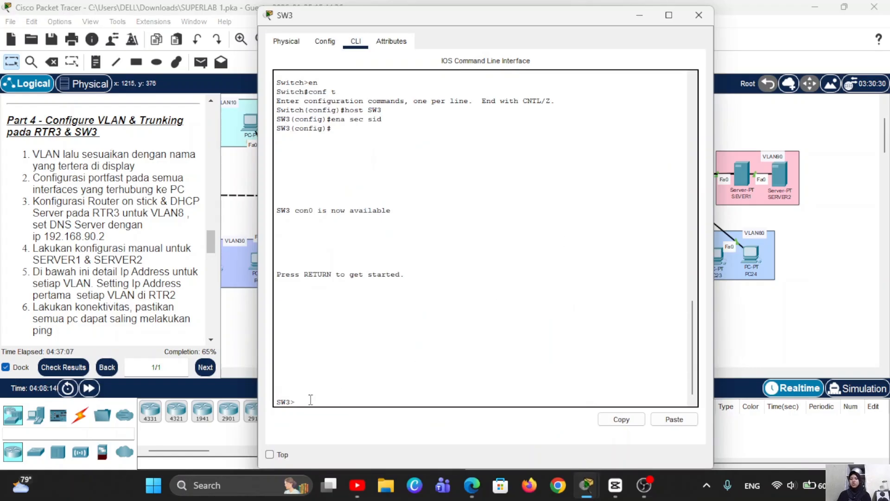
Step: Enter privileged mode on SW3 with the enable secret password and start global configuration from the terminal
text(en)
key(Return)
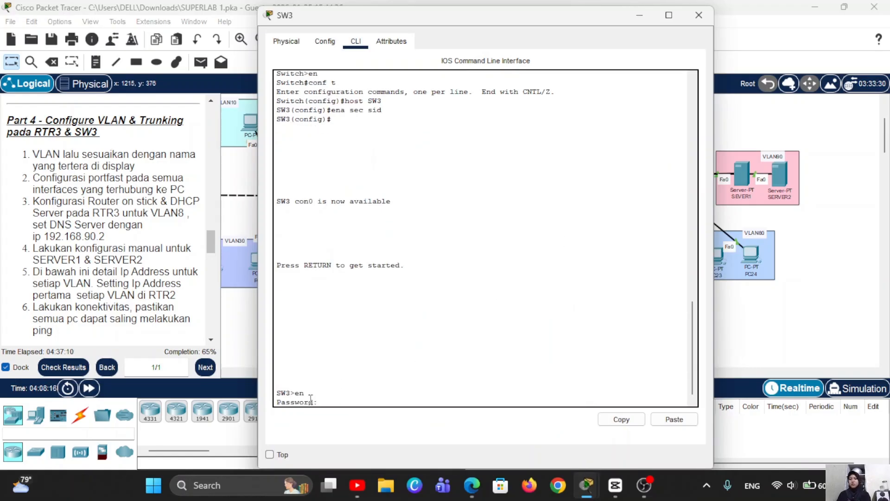
text(sid)
key(Return)
text(c)
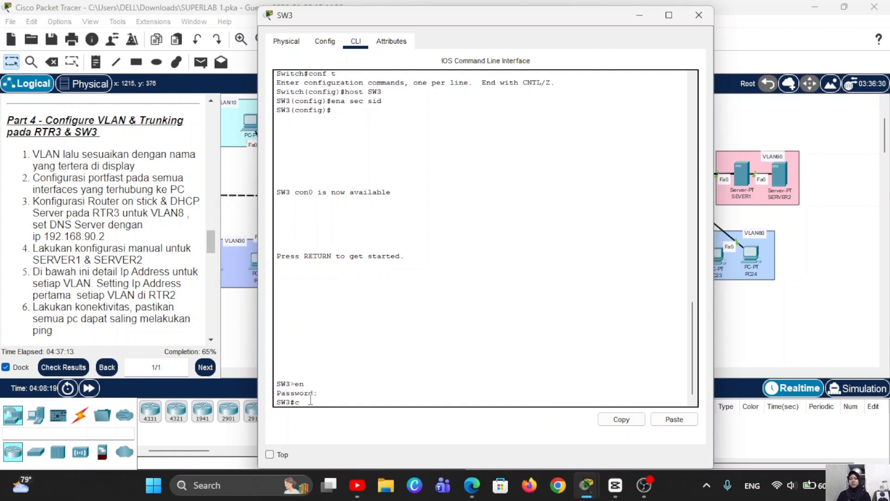
text(onf t)
key(Return)
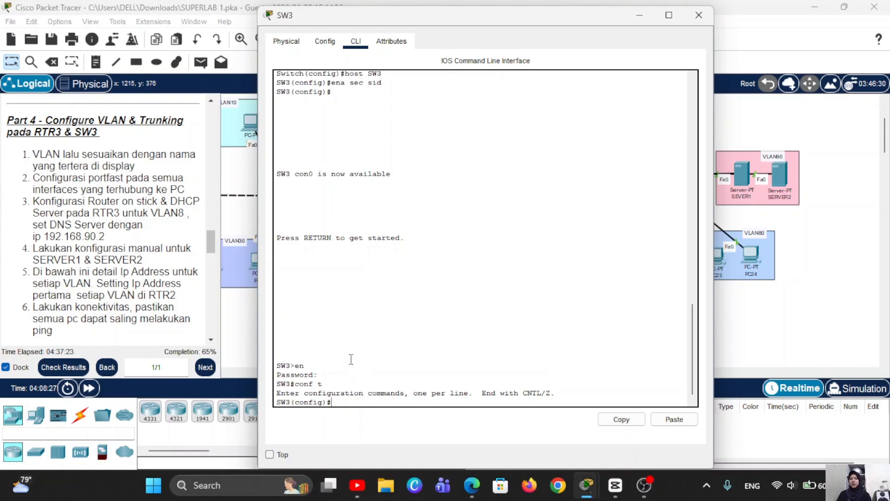
Step: Create VLAN 80 on SW3 and name it VLAN80
text(vlan 80)
key(Return)
text(n)
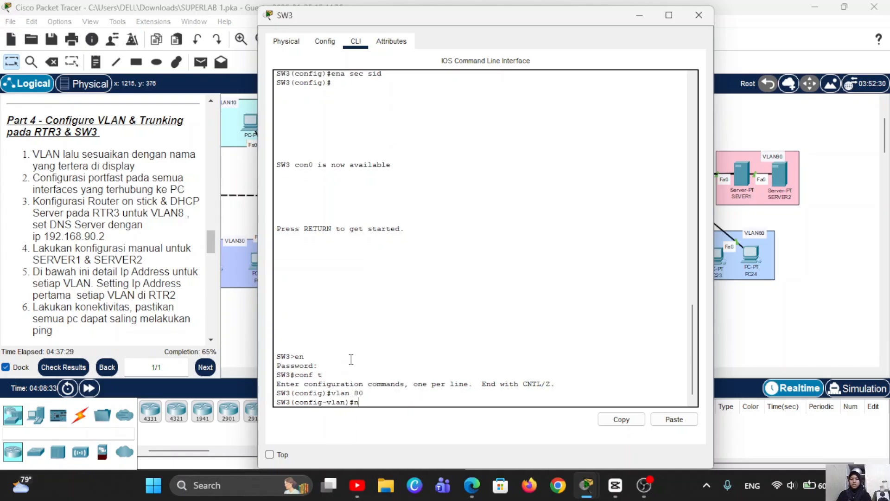
text(ame VLAN80)
key(Return)
Step: Create VLAN 90 on SW3 and name it VLAN90
key(Up)
key(Up)
text(9)
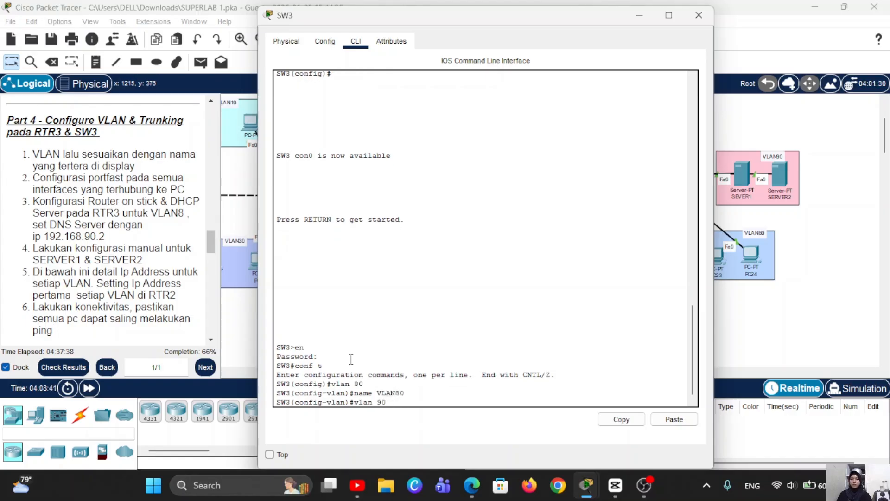
key(Return)
key(Up)
key(Up)
key(BackSpace)
key(BackSpace)
text(90)
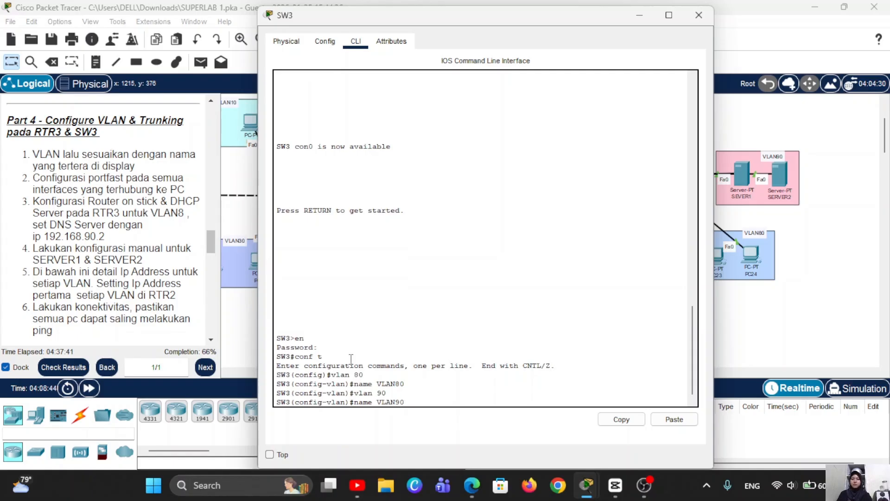
key(Return)
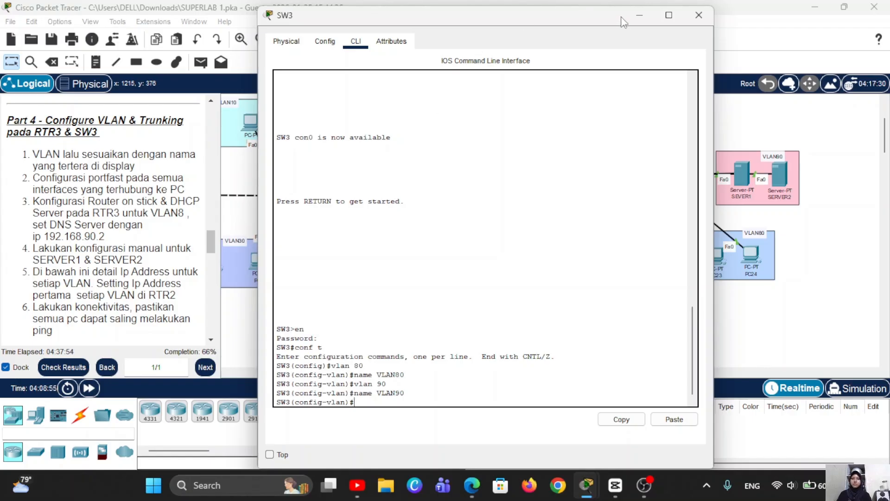
Step: Return to the topology and shift PC24 and PC22 slightly within the VLAN80 area
click(635, 16)
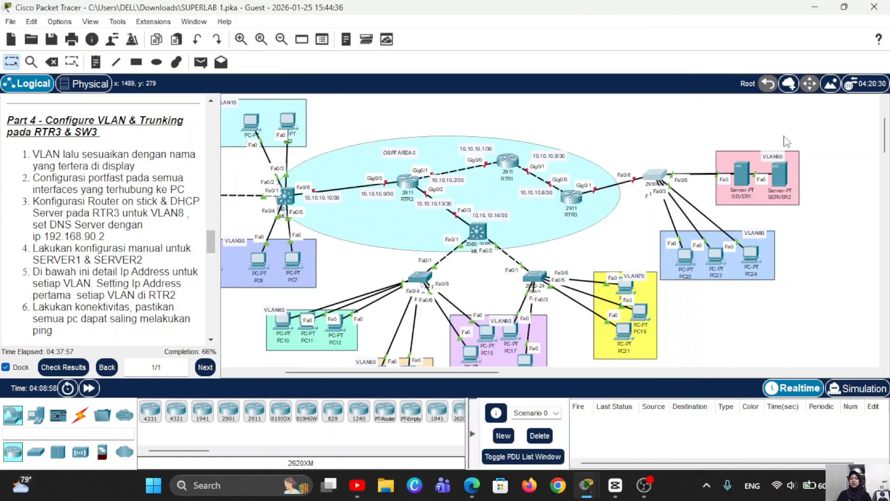
mouse_move(685, 260)
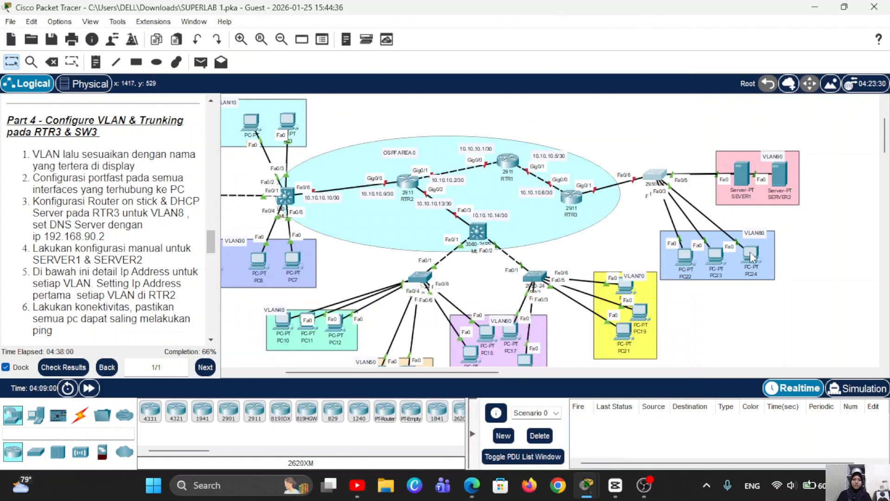
mouse_move(750, 252)
mouse_down()
mouse_move(764, 237)
mouse_move(744, 249)
mouse_up()
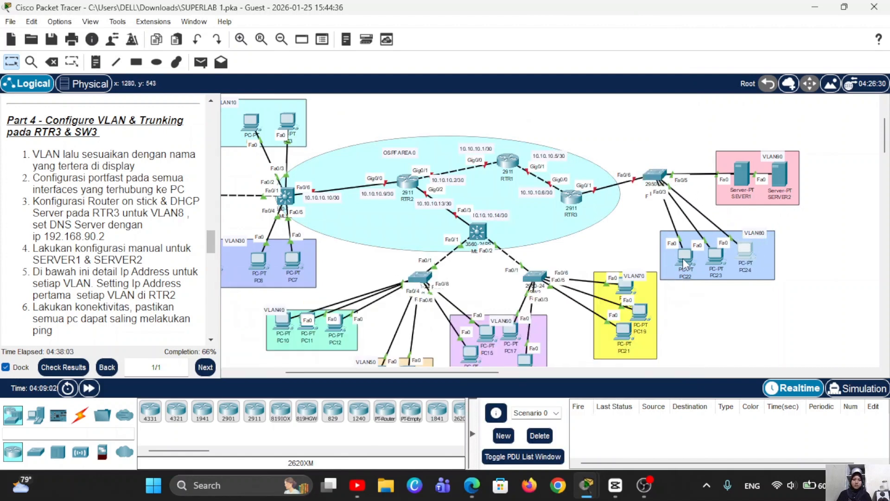
mouse_move(683, 259)
mouse_down()
mouse_move(641, 262)
mouse_move(687, 259)
mouse_move(683, 253)
mouse_up()
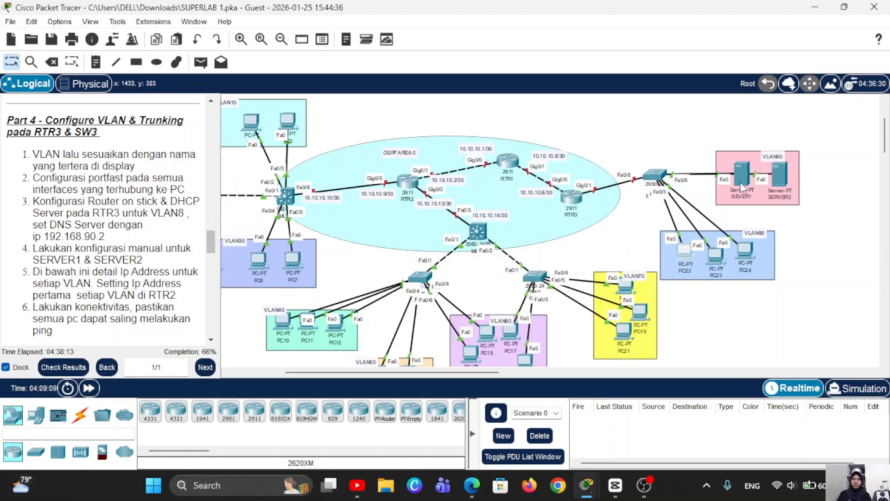
Step: On SW3, set interfaces fa0/1-3 to access mode and assign them to VLAN 80
click(654, 177)
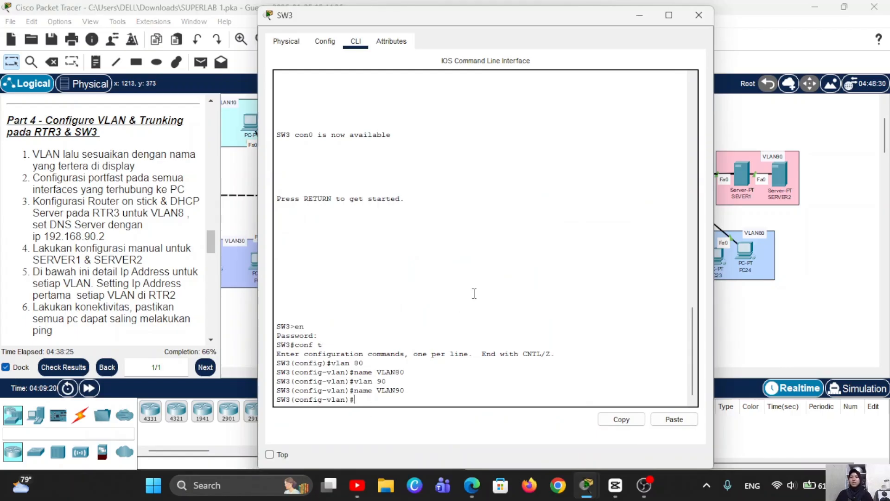
key(BackSpace)
text(ex)
key(Return)
text(int r)
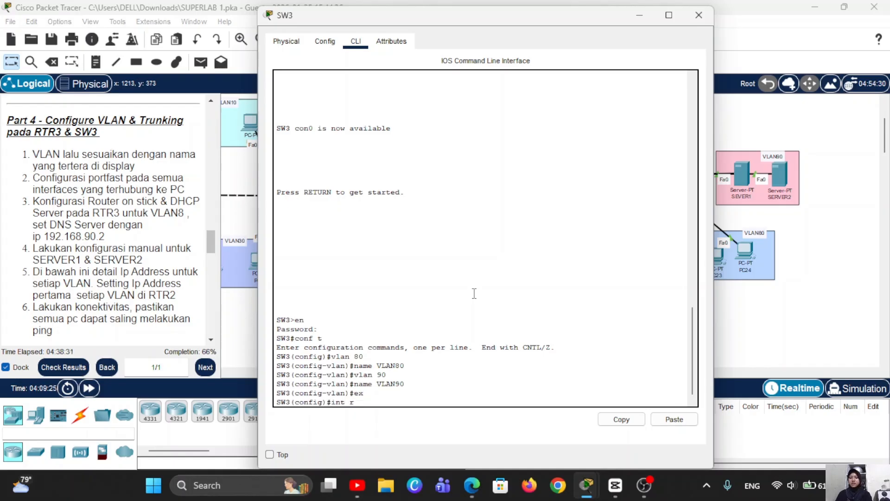
text(ange fa0/1-3)
key(Return)
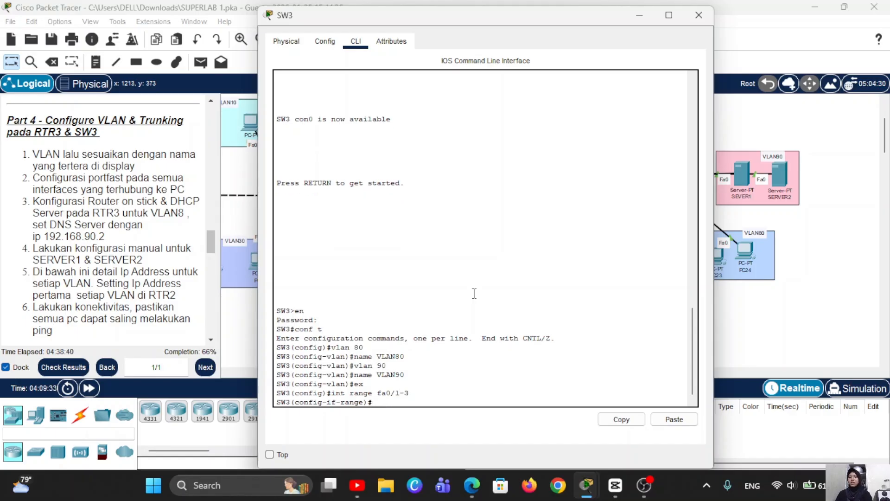
text(sw m a)
key(Return)
text(sw)
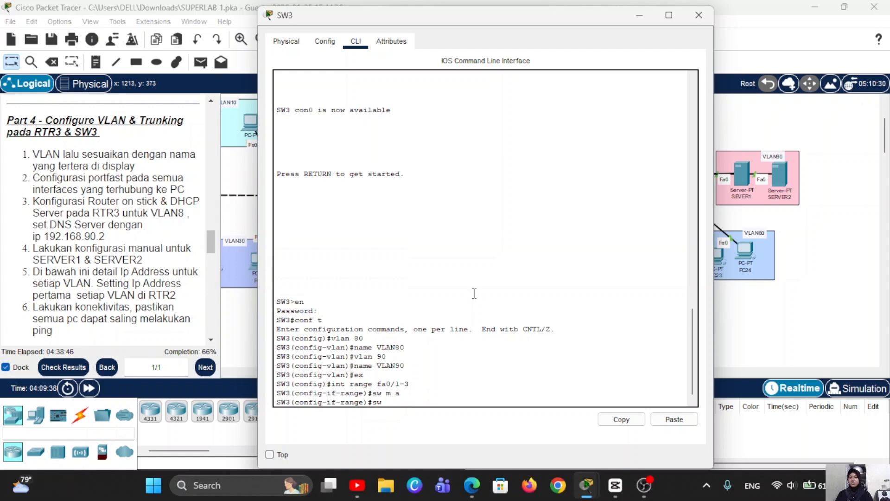
text( a vl 80)
key(Return)
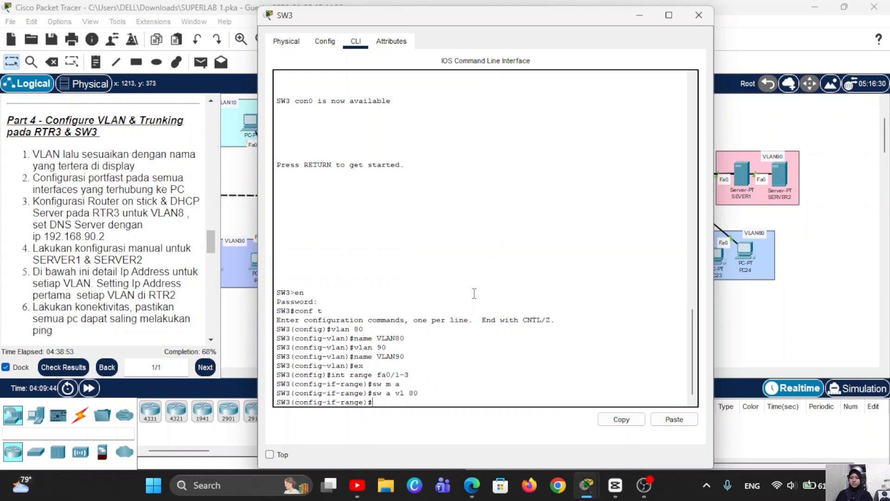
Step: Enable spanning-tree PortFast on SW3's fa0/1-3 range and return to global configuration
text(spa po)
key(Return)
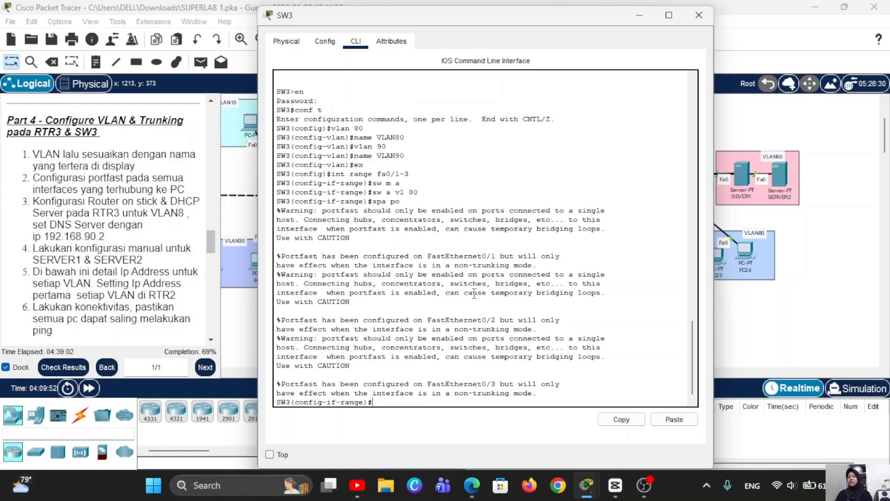
text(ex)
key(Return)
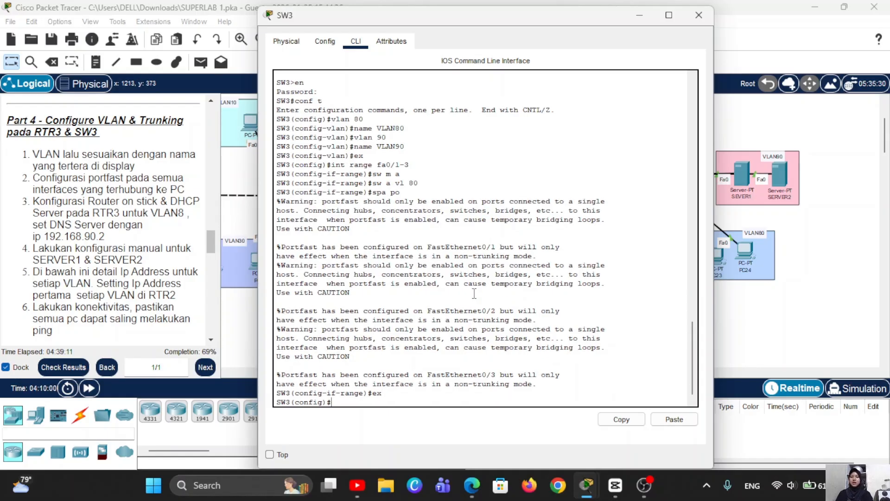
Step: On SW3, set interfaces fa0/4-5 to access mode and assign them to VLAN 90
text(int range fa0/4-5)
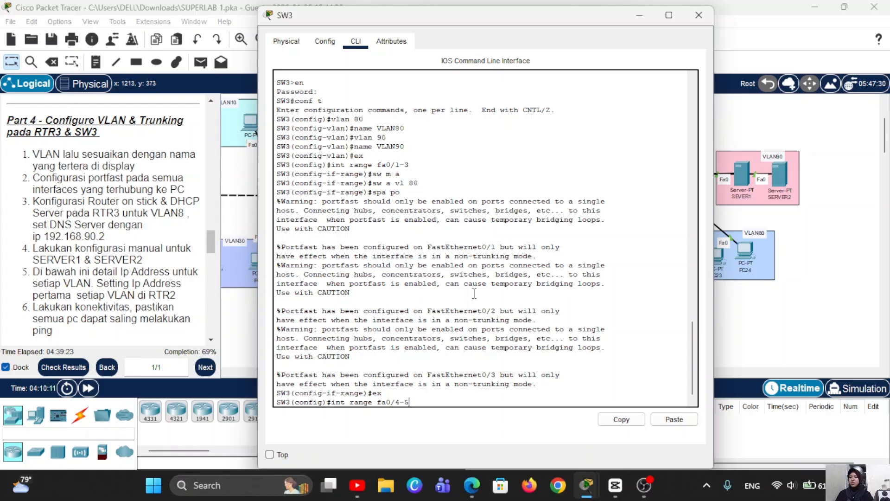
key(Return)
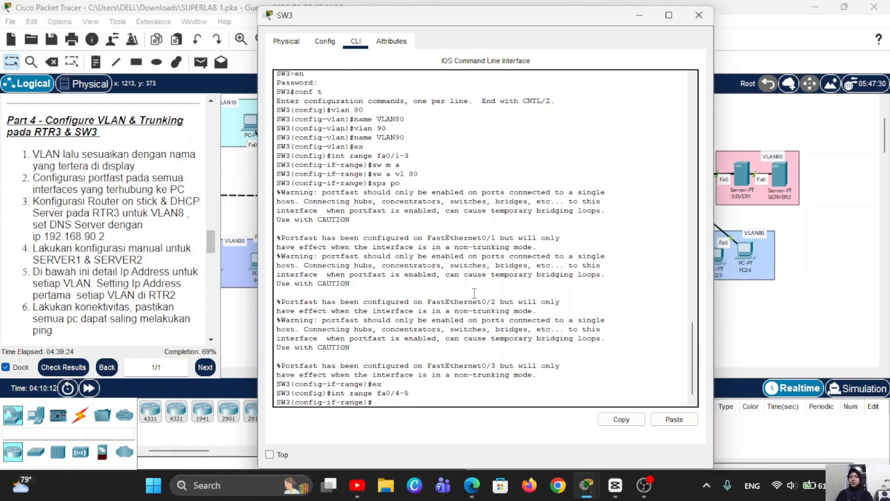
text(sw m a)
key(Return)
text(sw)
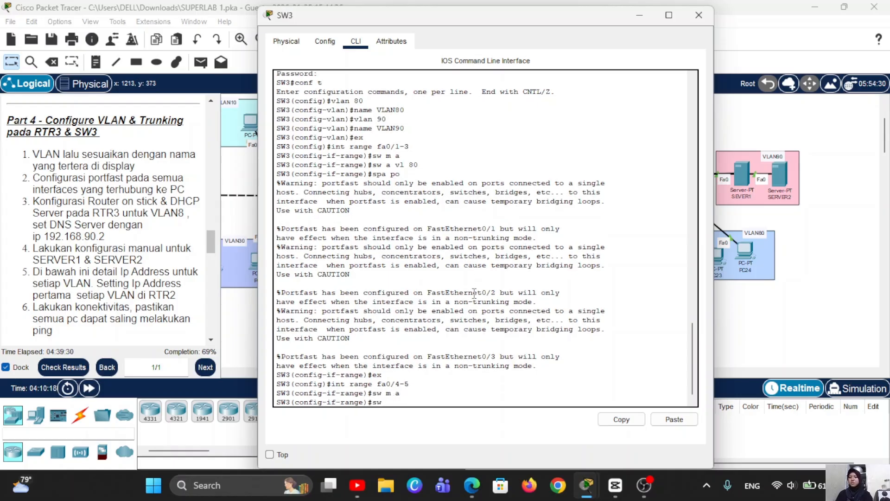
text( a vl 90)
key(Return)
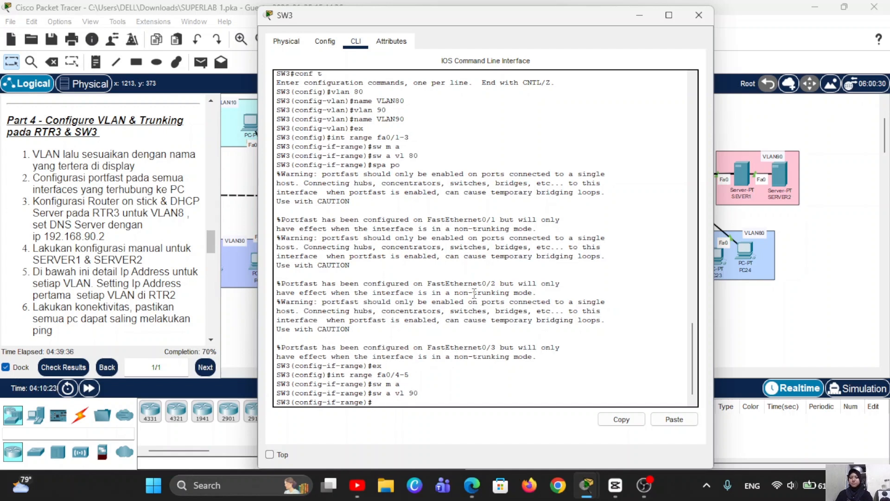
Step: Enable spanning-tree PortFast on SW3's fa0/4-5 range and return to global configuration
text(spa po)
key(Return)
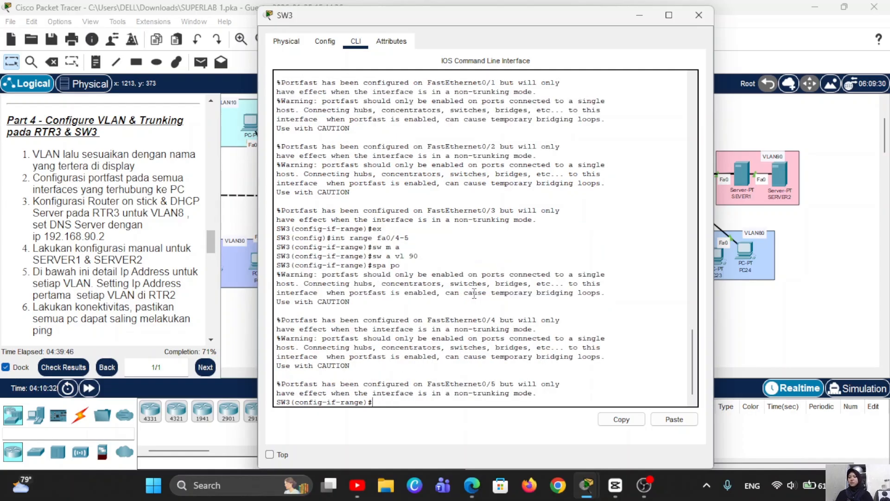
text(ex)
key(Return)
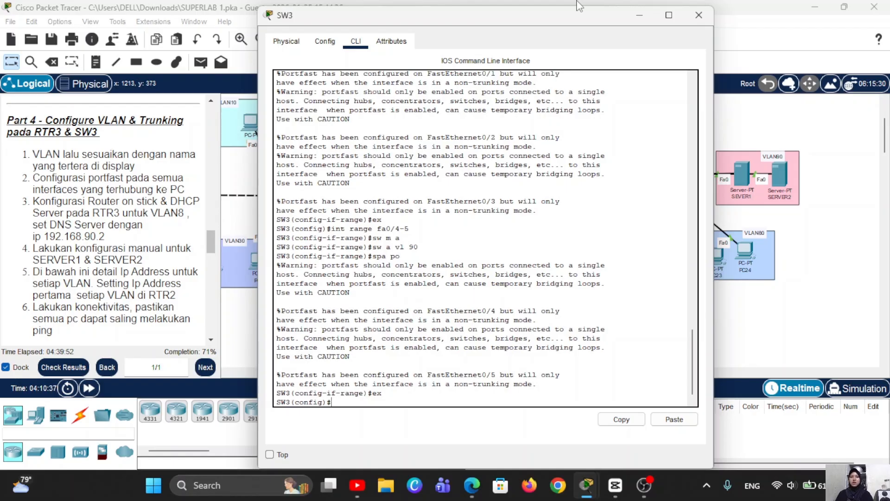
Step: Configure SW3's fa0/6 link to RTR3 as a trunk allowing VLANs 80-90, then put SW3's window away
click(639, 17)
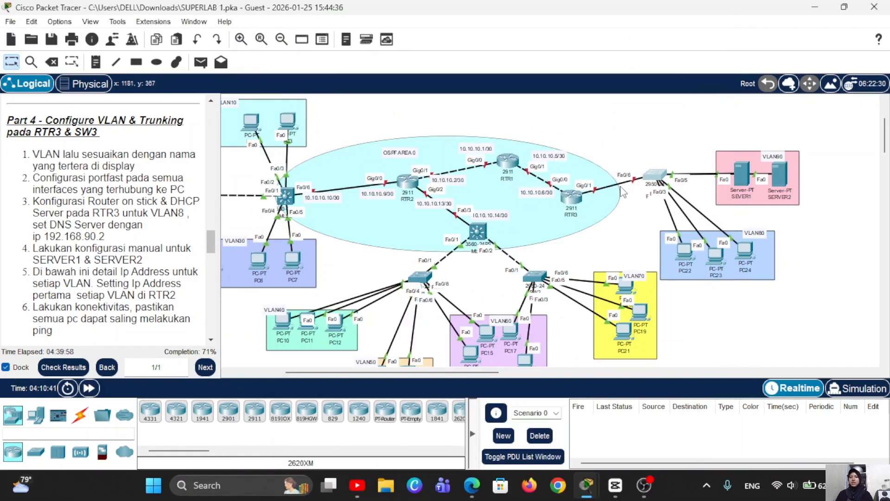
click(655, 174)
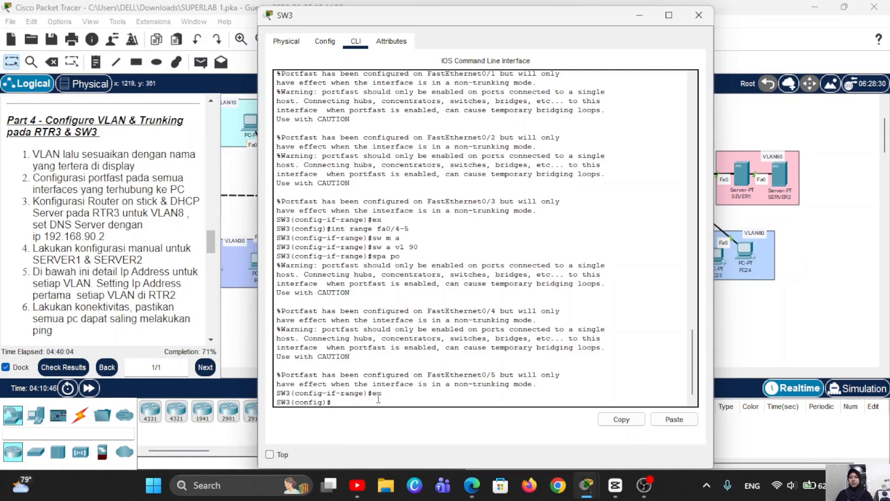
text(int fa0/6)
key(Return)
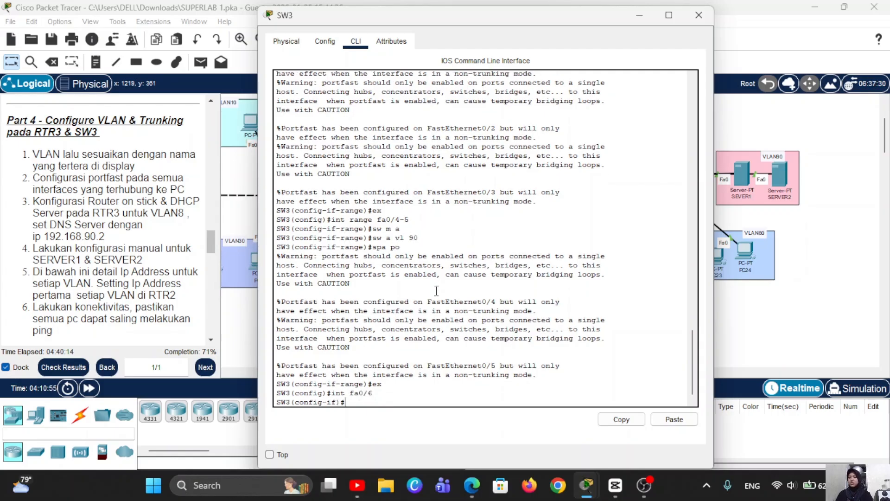
text(sw m t)
key(Return)
text(sw)
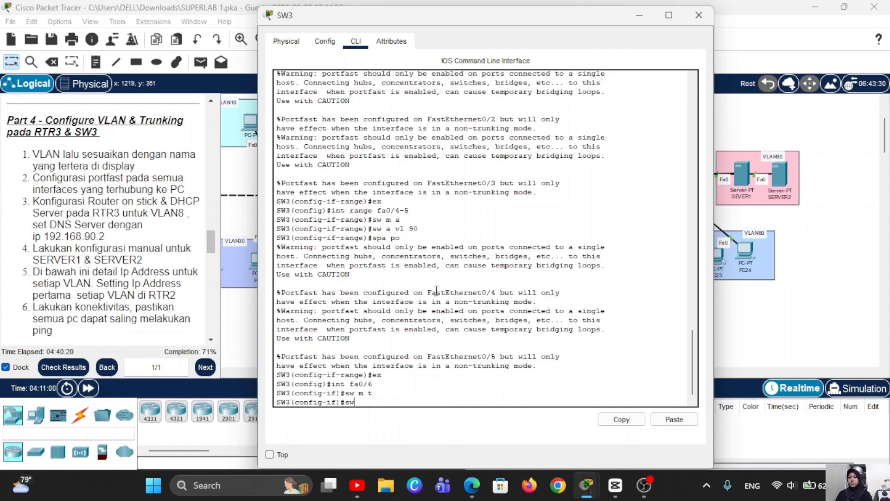
text( t all vl 80-90)
key(Return)
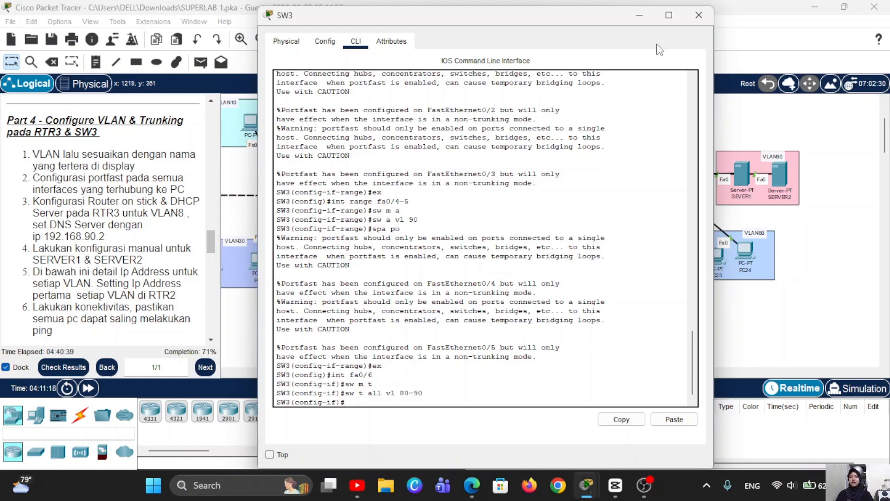
click(640, 15)
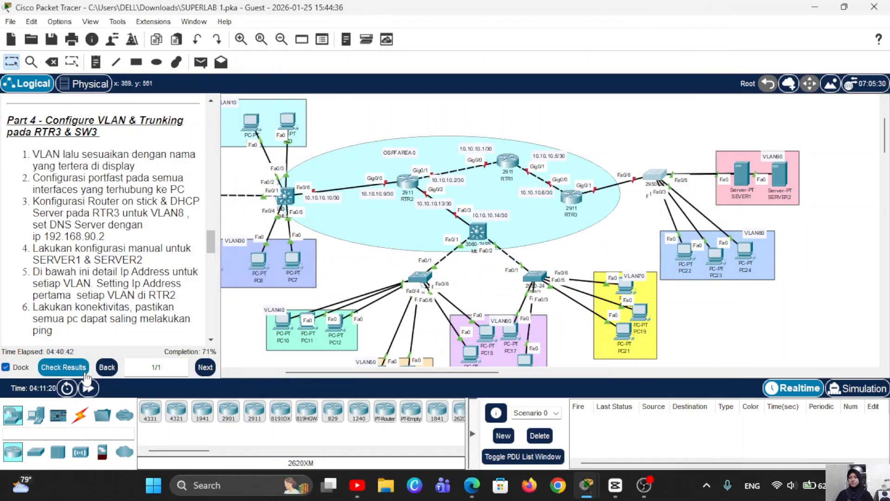
Step: Check the activity results and examine the assessment items for MLS1, RTR3 and SW3
click(63, 366)
click(135, 93)
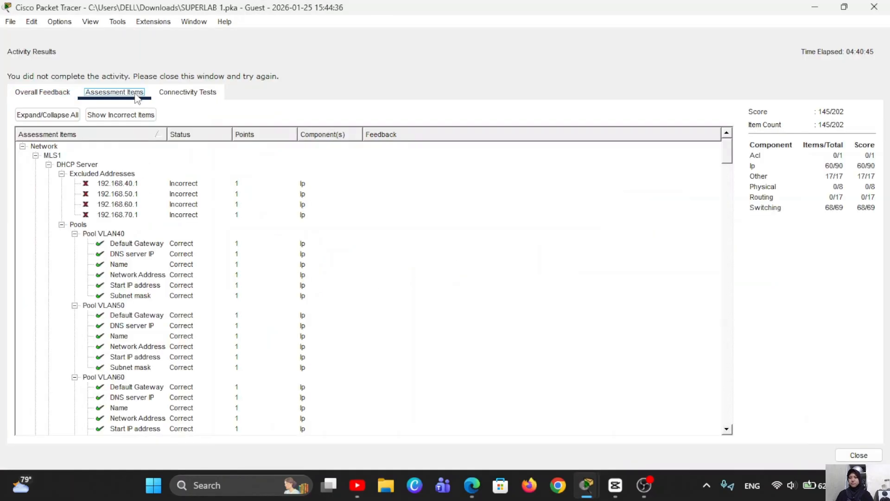
scroll(126, 297, down, 10)
scroll(125, 316, down, 4)
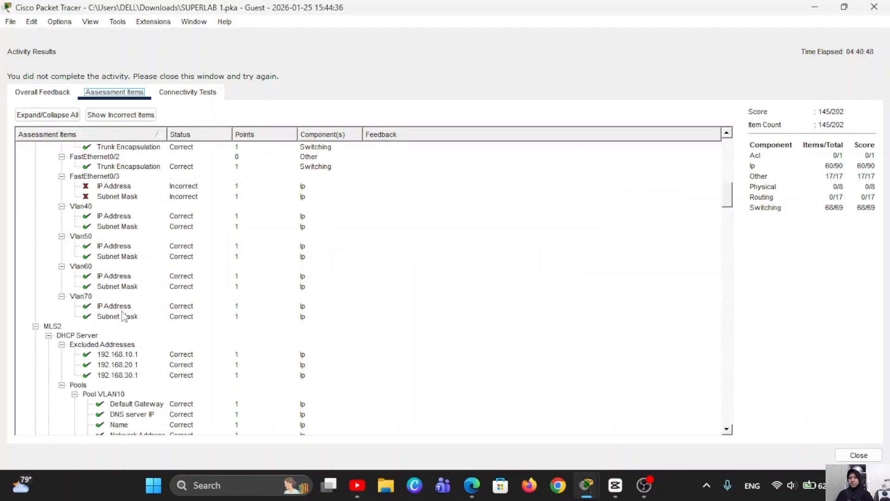
scroll(124, 317, up, 10)
scroll(124, 317, down, 15)
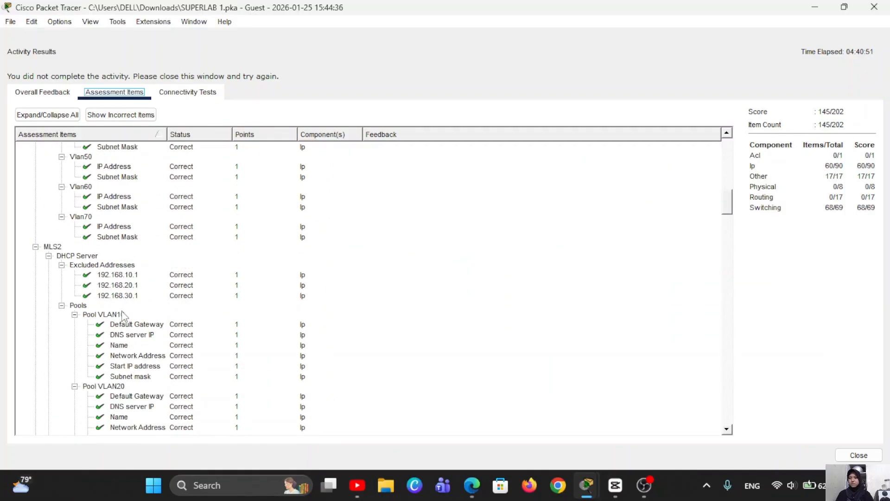
scroll(124, 317, down, 20)
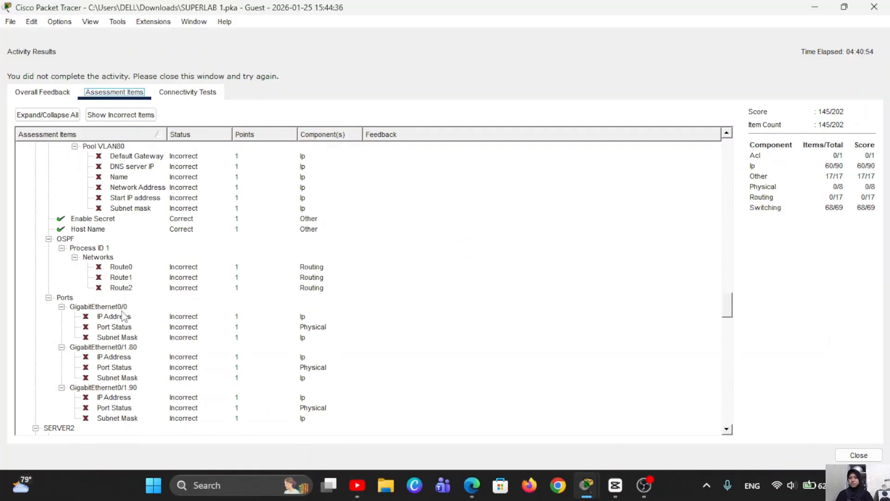
scroll(124, 317, down, 18)
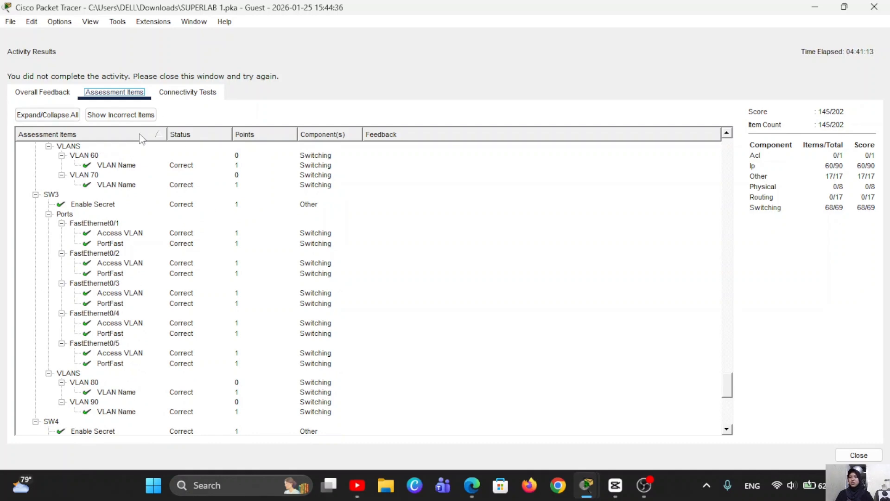
Step: Close the activity results, open RTR3's command line, unlock privileged mode with the enable password and enter global configuration
click(854, 458)
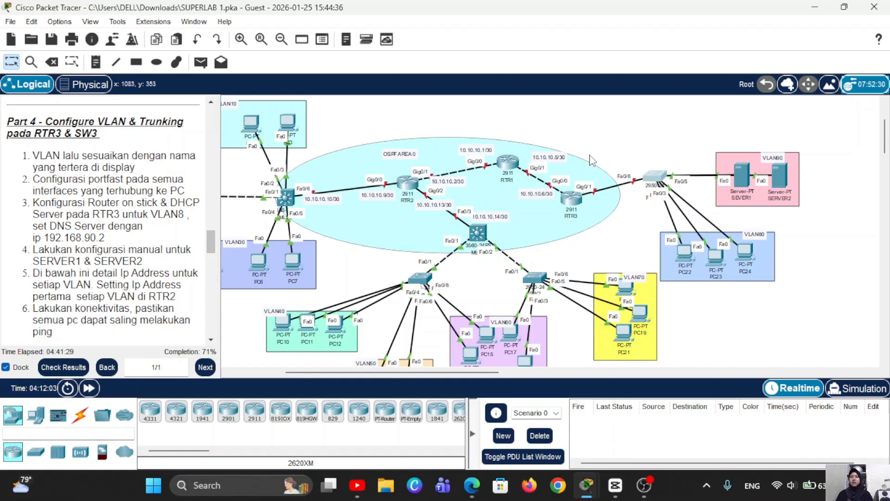
click(573, 199)
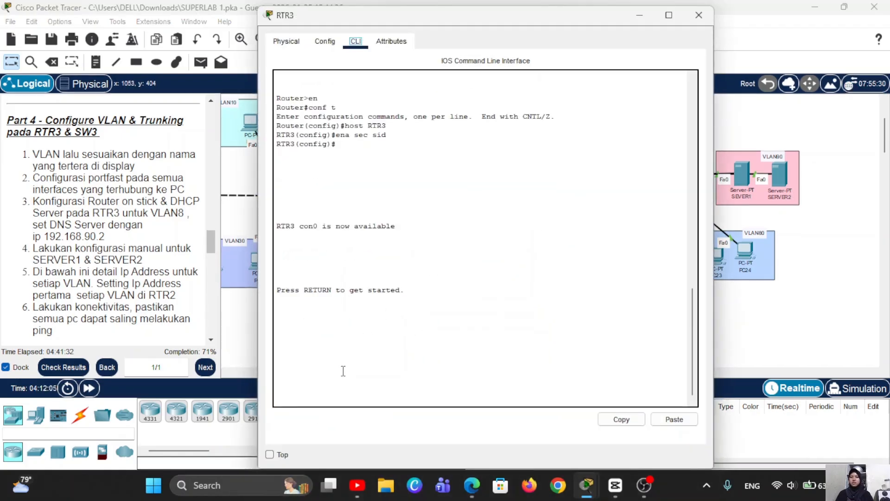
click(344, 371)
key(Return)
text(en)
key(Return)
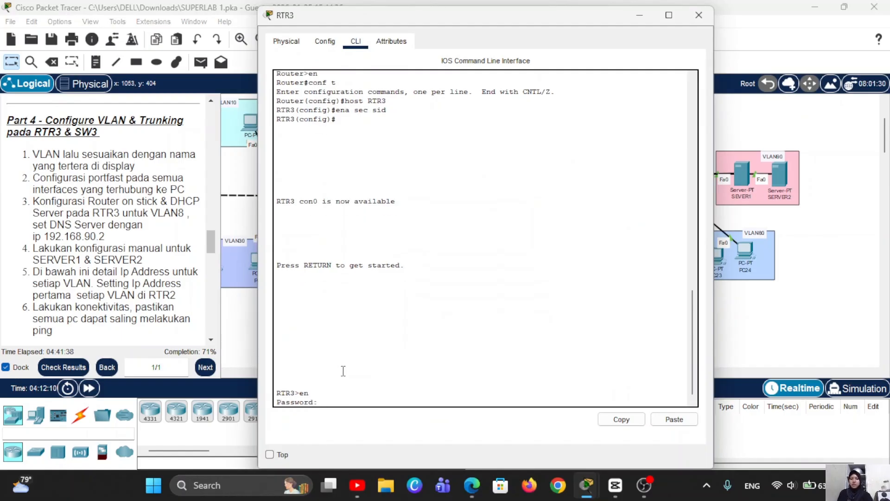
text(sid)
key(Return)
text(conf t)
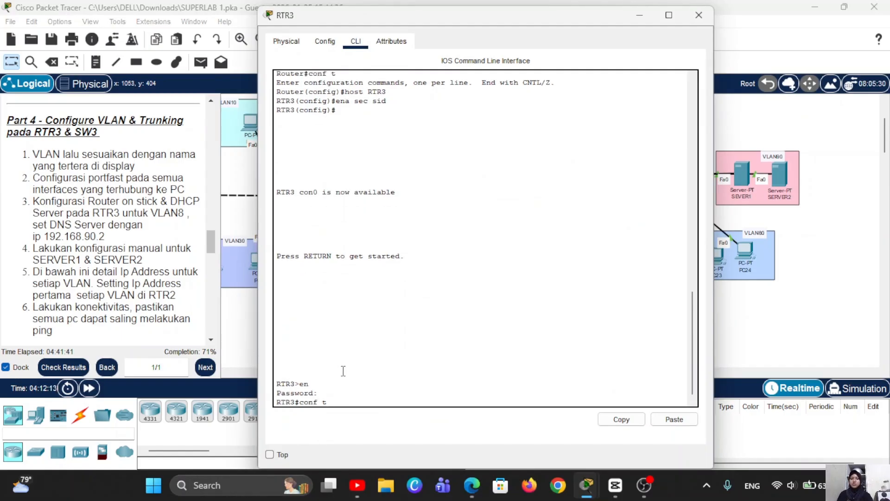
key(Return)
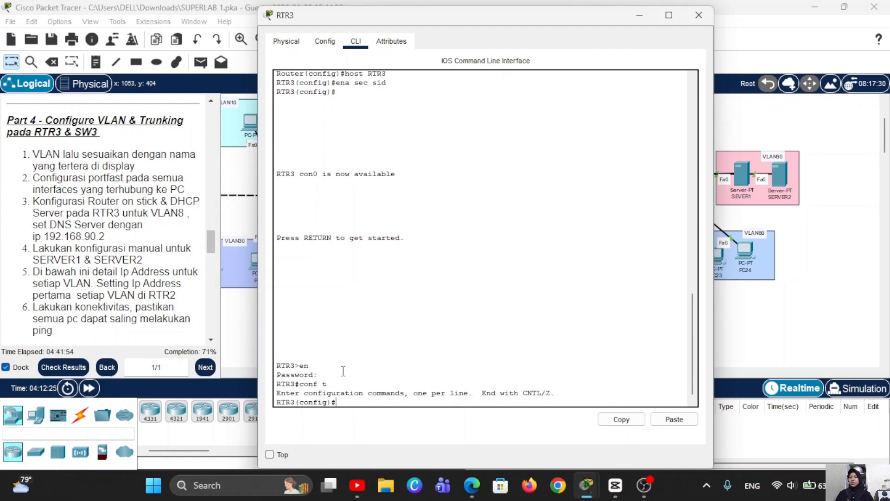
Step: Enable RTR3's gig0/1 interface with no shutdown and return to global configuration
text(t gig0/1)
key(Return)
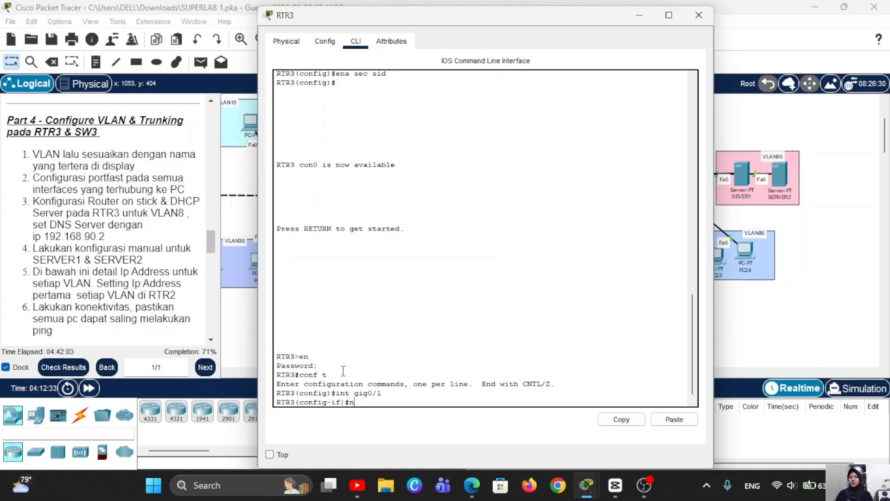
text(no shutdown)
key(Return)
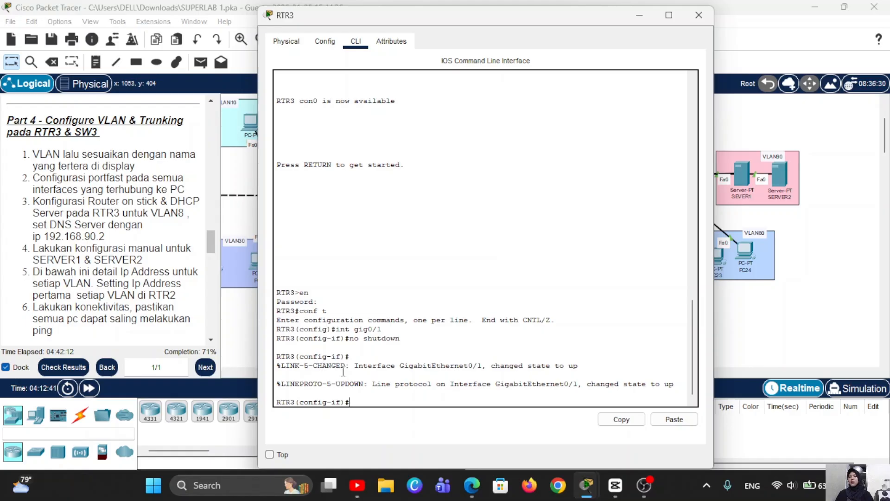
drag(603, 14, 622, 36)
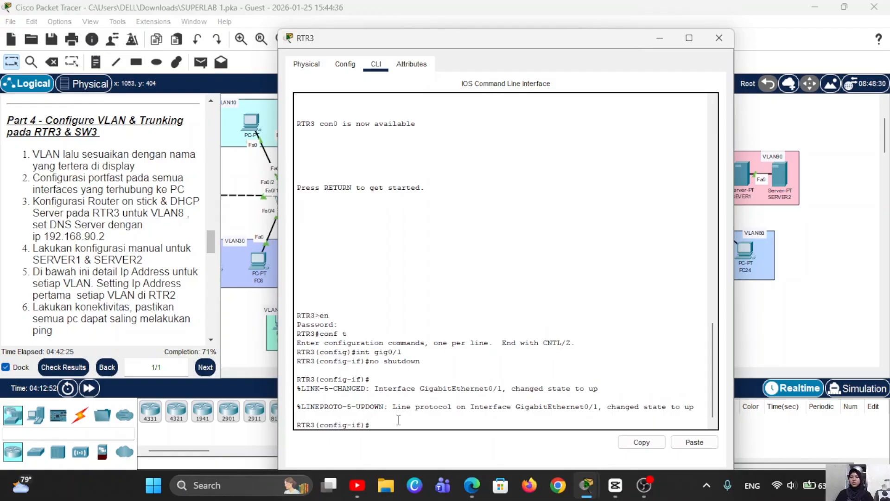
text(ex)
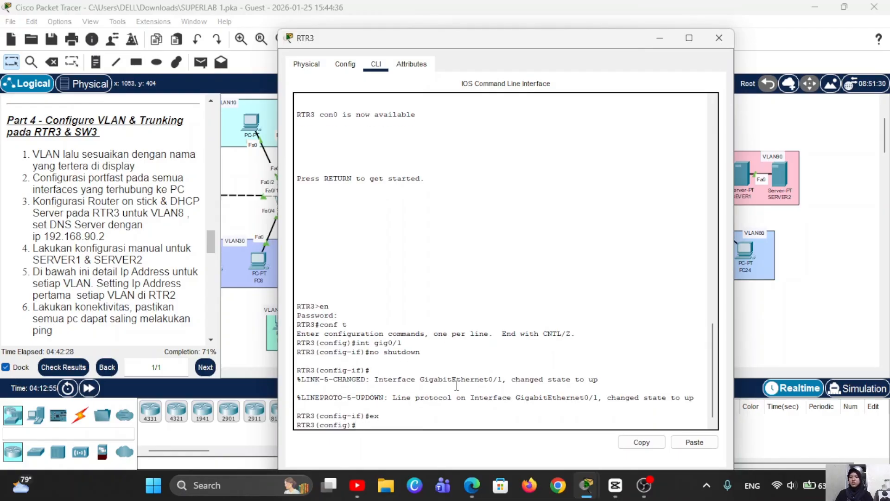
Step: Create subinterface gig0/1.80 on RTR3 with dot1q encapsulation for VLAN 80
text(int gig0/1.80)
key(Return)
text(en)
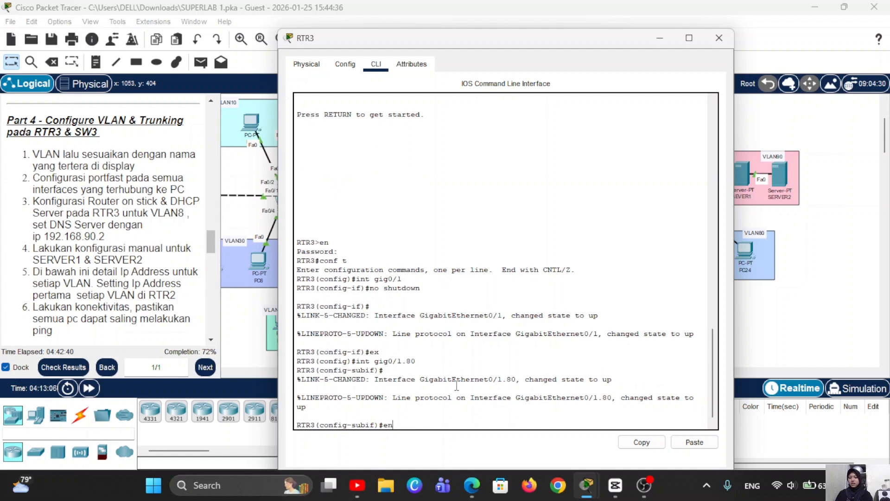
text(capsulat)
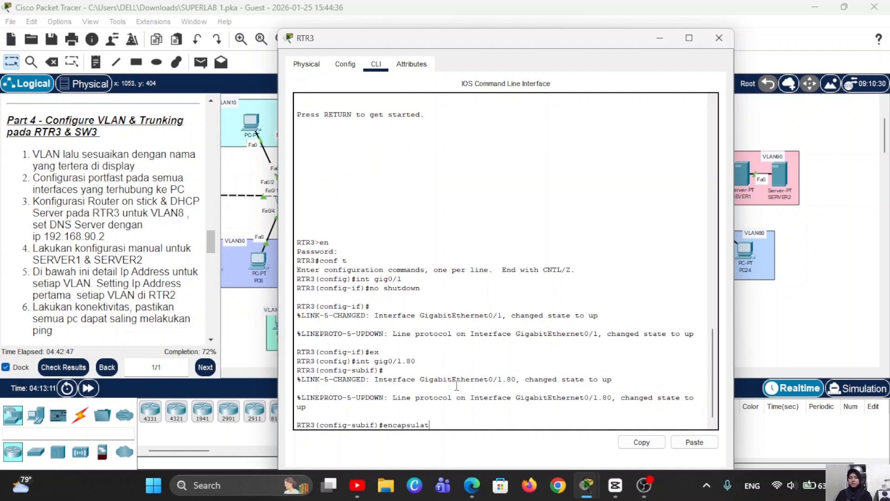
text(ion dot1q)
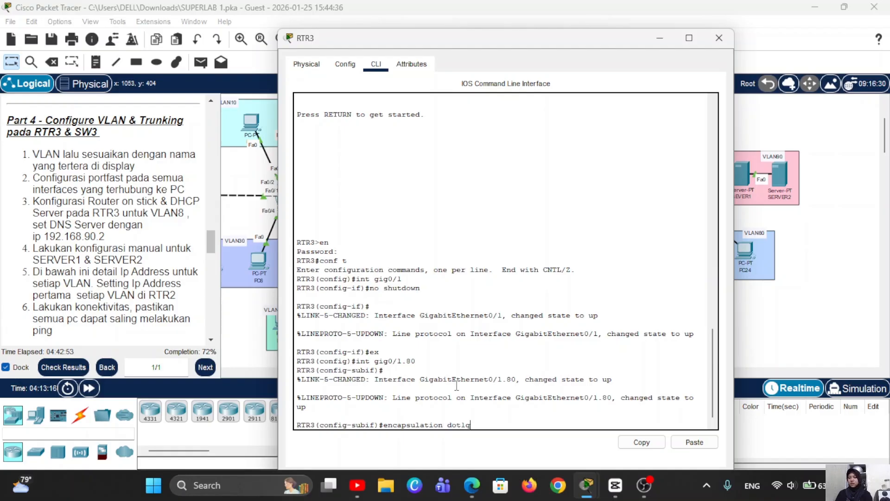
text( 80)
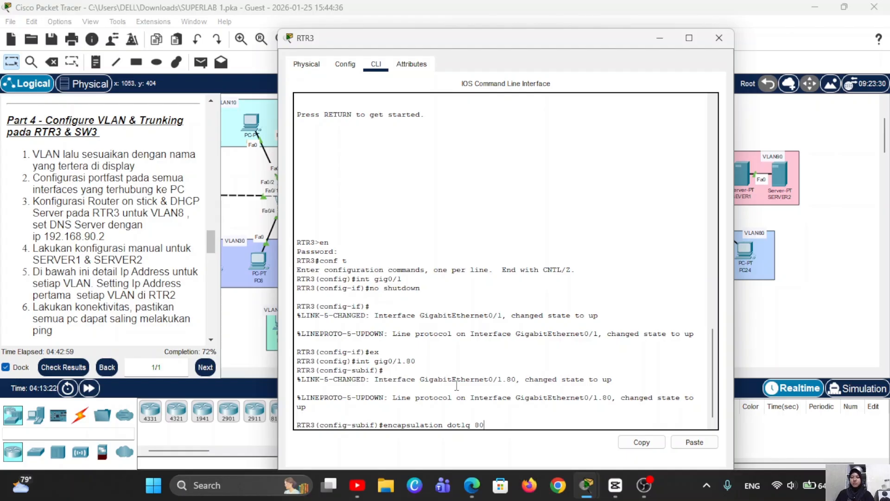
key(Return)
Step: Assign 192.168.80.1 with mask 255.255.255.0 to subinterface gig0/1.80 and return to global configuration
text(ip)
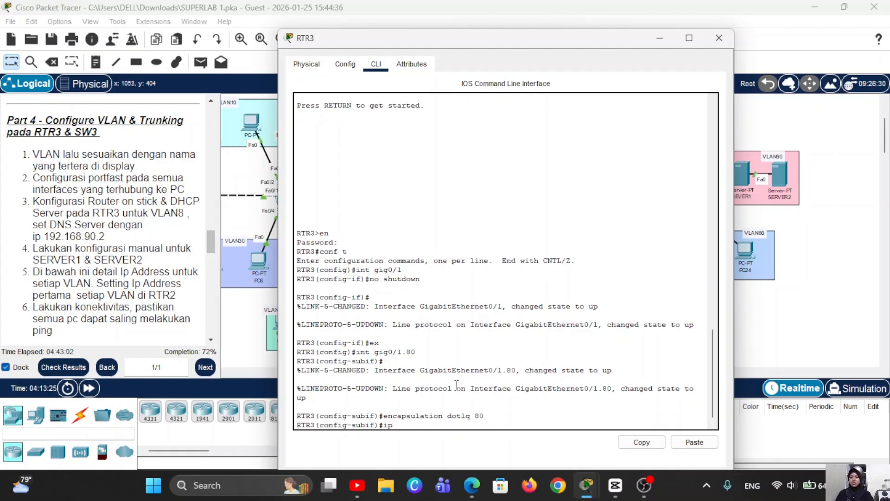
text( add 192.168.80.1)
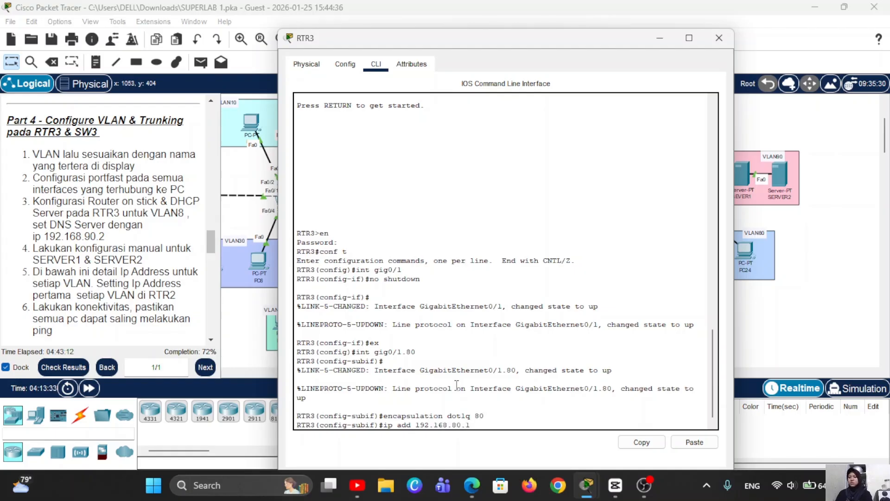
text( 255.255.255.0)
key(Return)
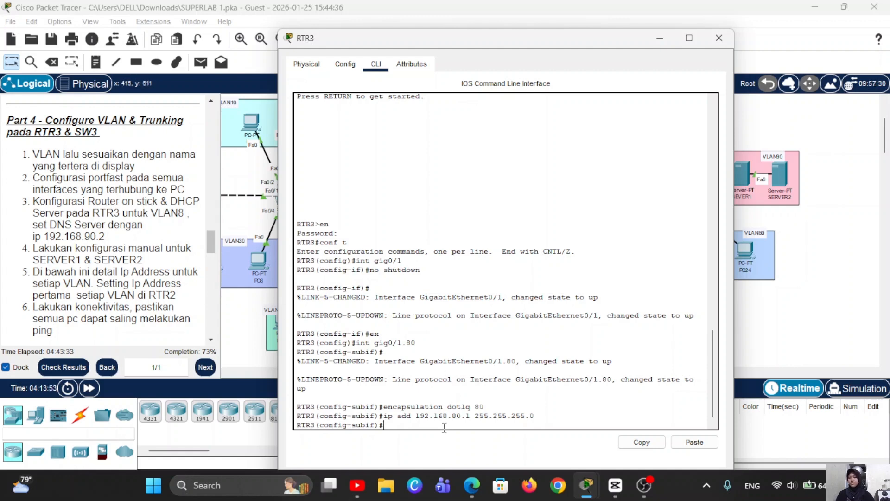
text(ex)
key(Return)
Step: Create subinterface gig0/1.90 on RTR3 with dot1q encapsulation for VLAN 90
text(in)
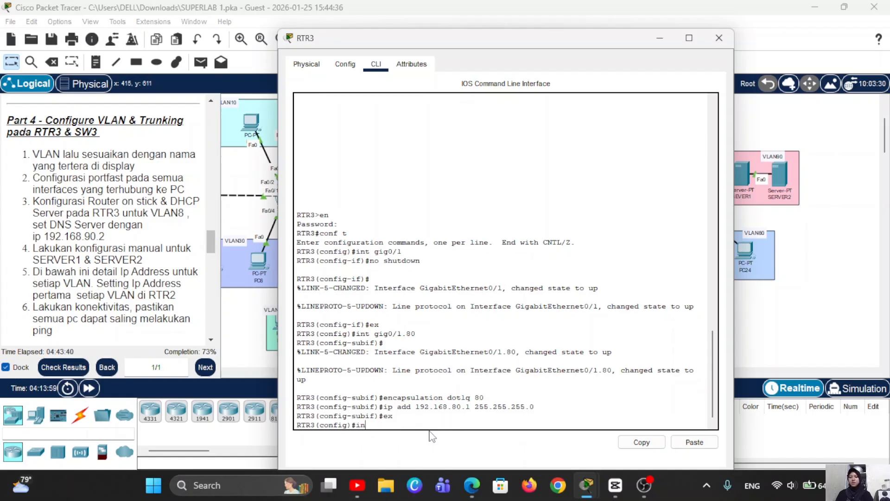
text(t gig0/1.90)
key(Return)
text(e)
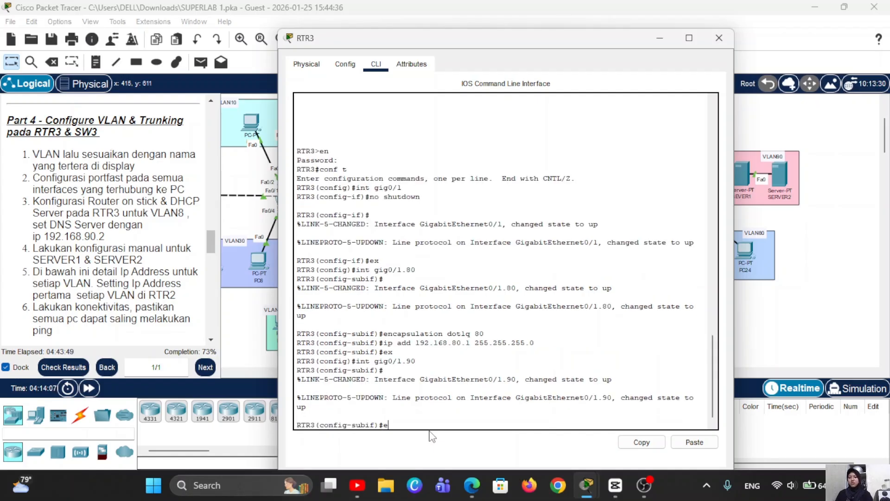
text(ncapsulation dot1q 90)
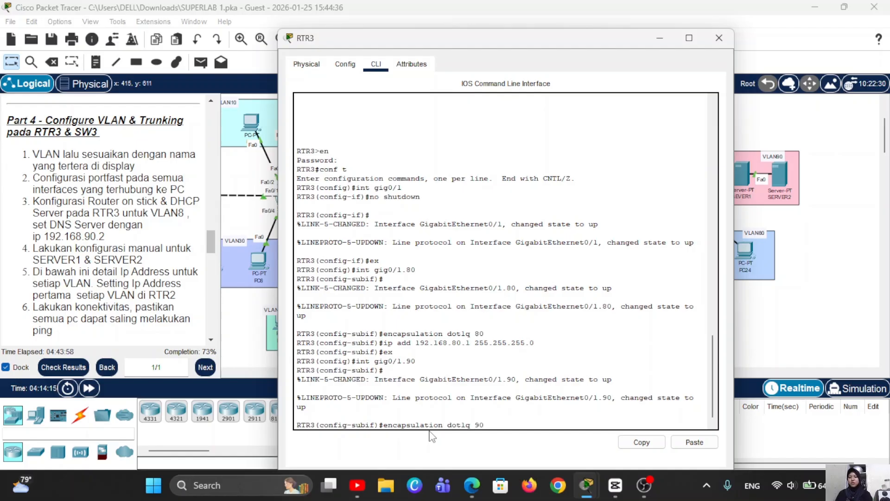
key(Return)
Step: Assign 192.168.90.1 with mask 255.255.255.0 to subinterface gig0/1.90, review the Part 4 instructions and return to global configuration
text(ip)
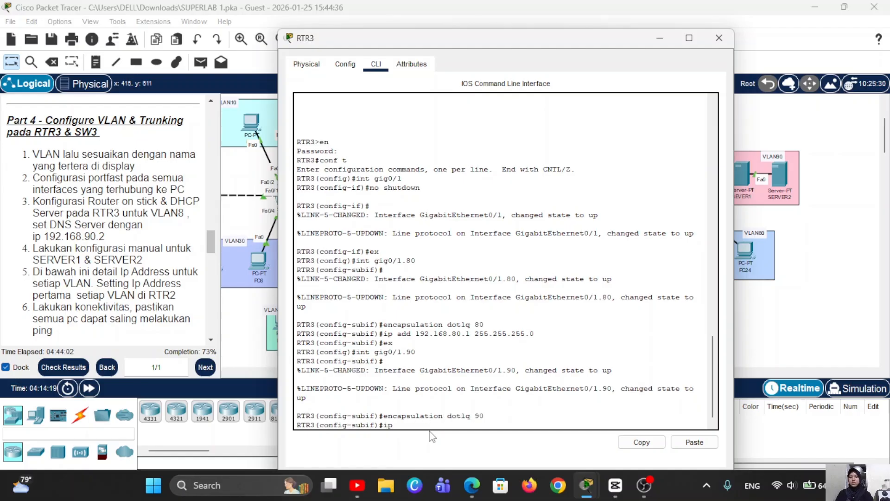
text( add 192.168.90.1 255.2)
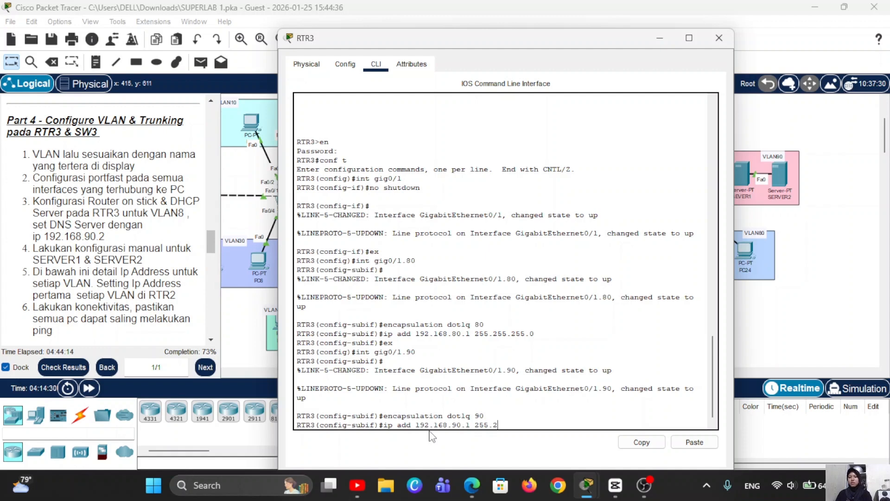
text(55.255.0)
key(Return)
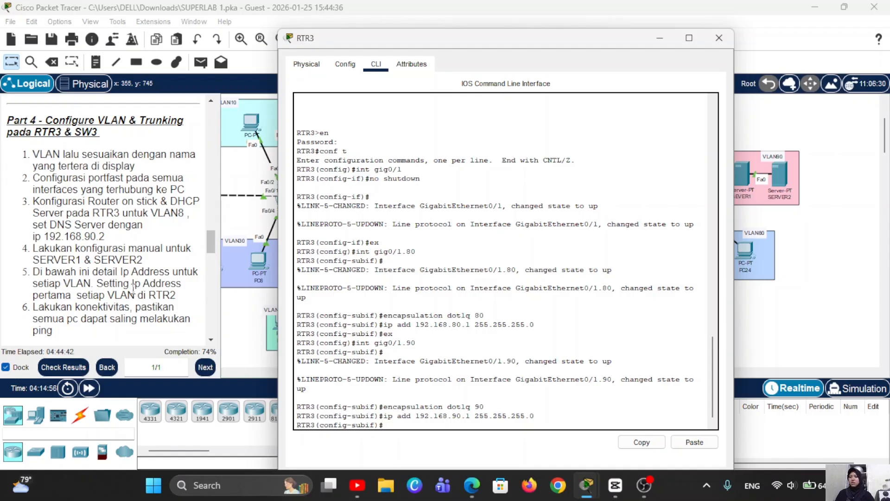
scroll(133, 288, down, 3)
scroll(133, 288, up, 3)
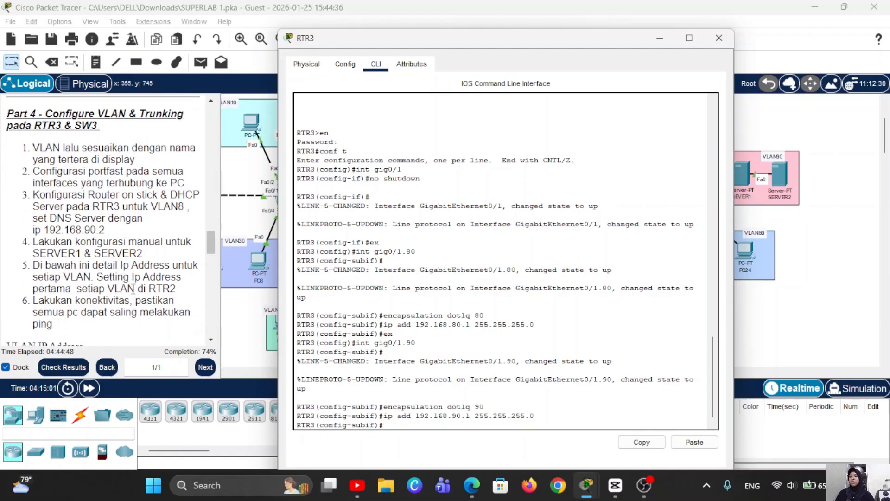
scroll(103, 281, down, 2)
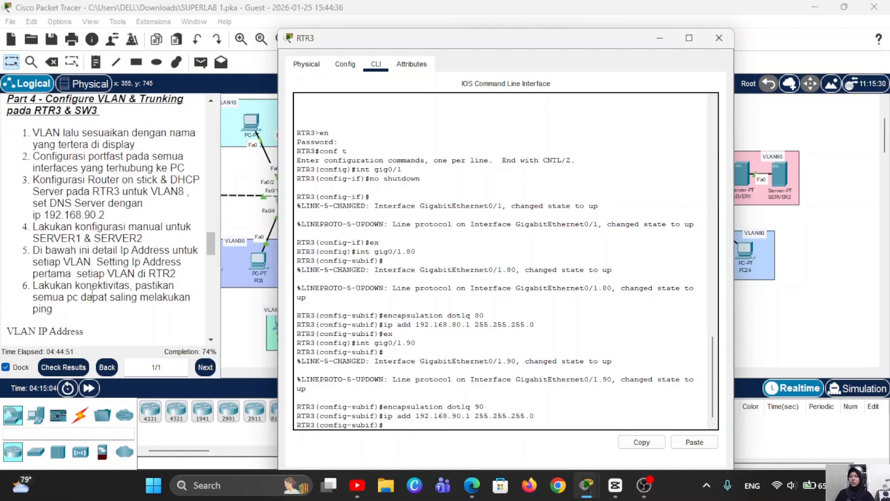
scroll(124, 237, up, 2)
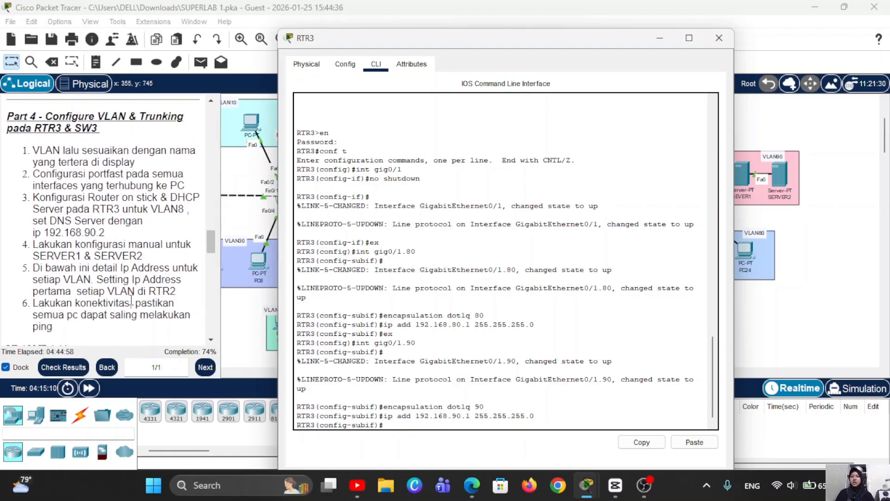
text(ex)
key(Return)
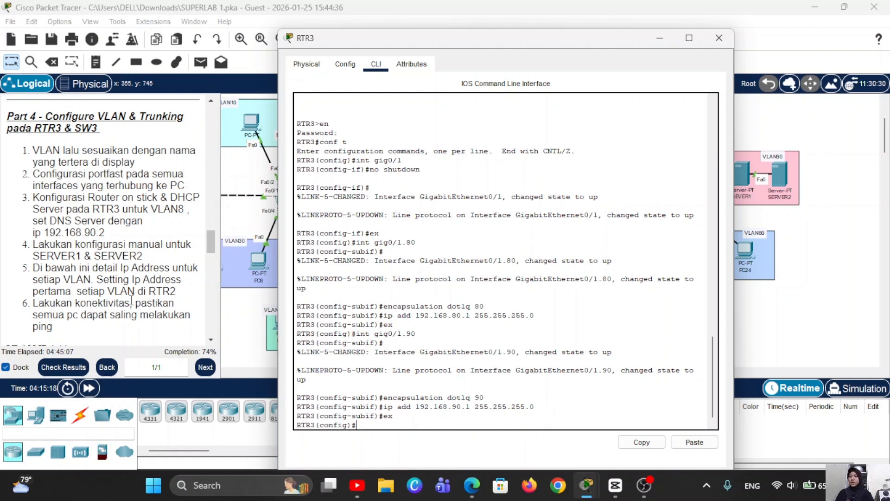
Step: Create the DHCP pool VLAN80 on RTR3 for network 192.168.80.0 with mask 255.255.255.0
text(ip dhcp pool VLAN)
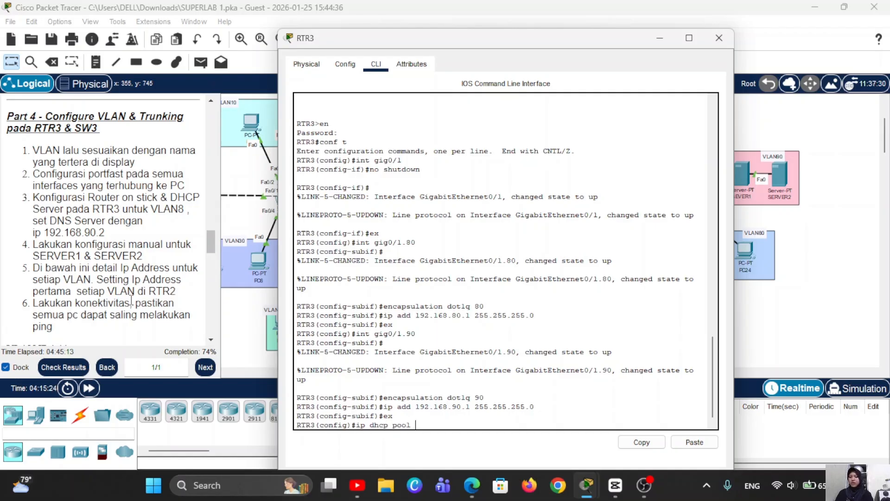
text(80)
key(Return)
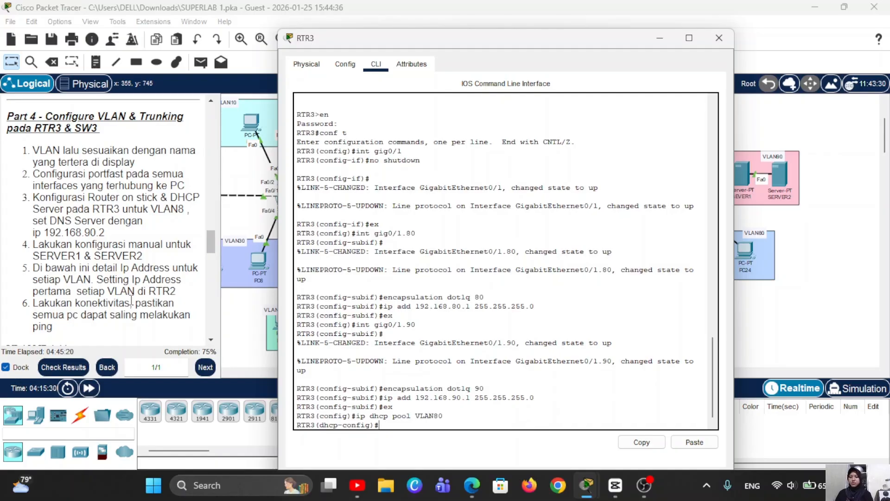
text(netw)
scroll(125, 256, down, 3)
text(1)
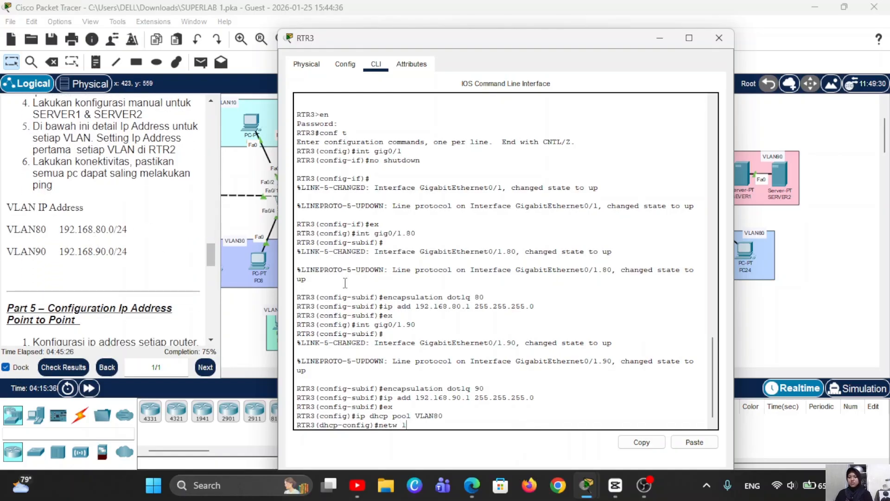
text(92.68)
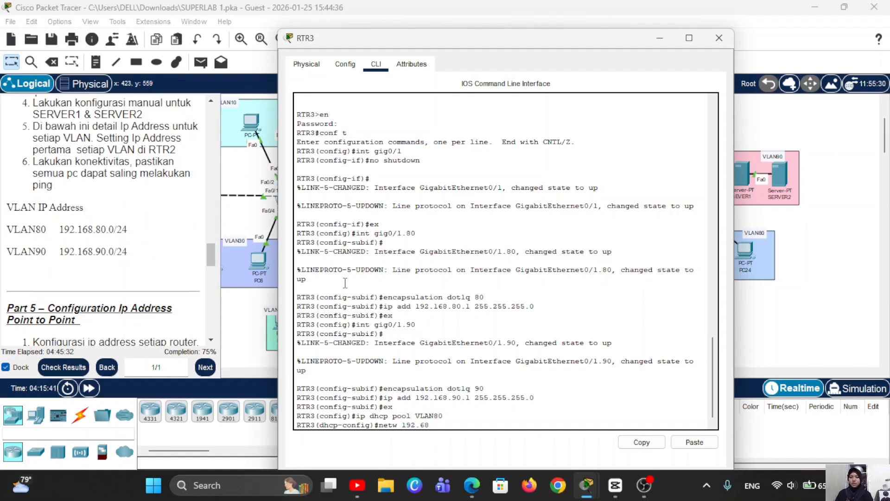
key(BackSpace)
key(BackSpace)
text(168.80.0)
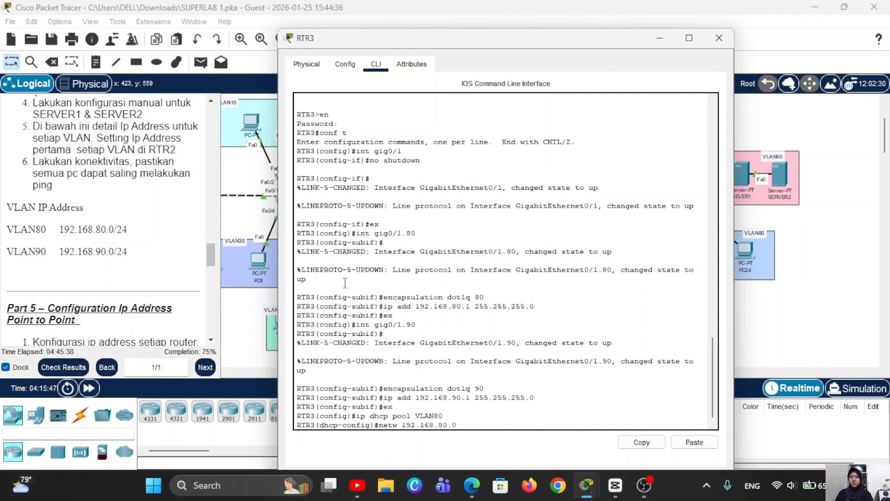
text( 255.255.255.0)
key(Return)
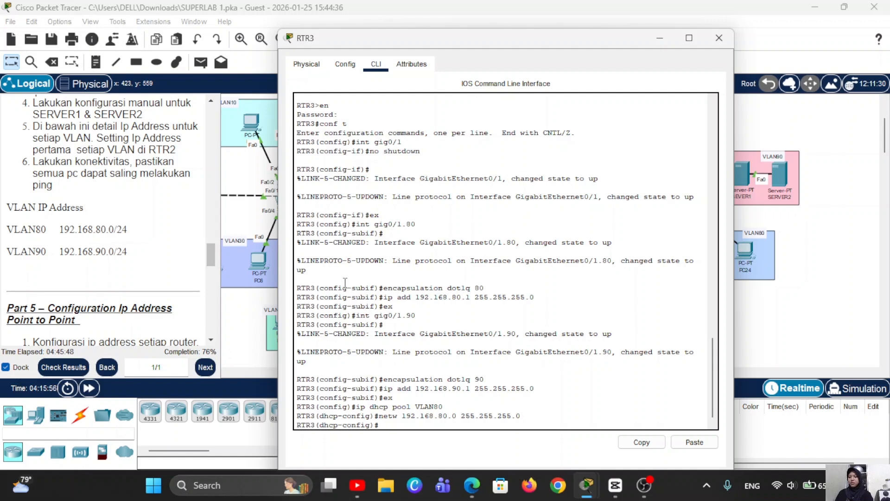
Step: Set the VLAN80 DHCP pool's default router to 192.168.80.1 and its DNS server to 192.168.90.2 on RTR3
text(defaul)
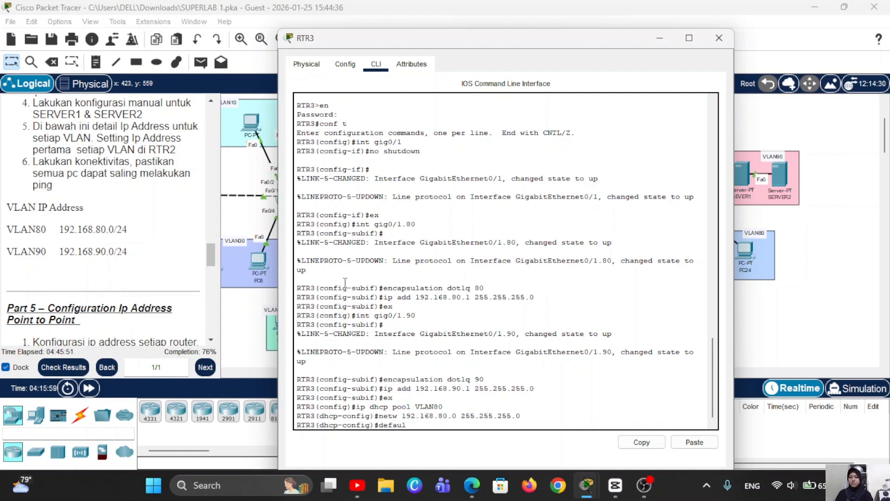
text(t-router 192.168.80.1)
key(Return)
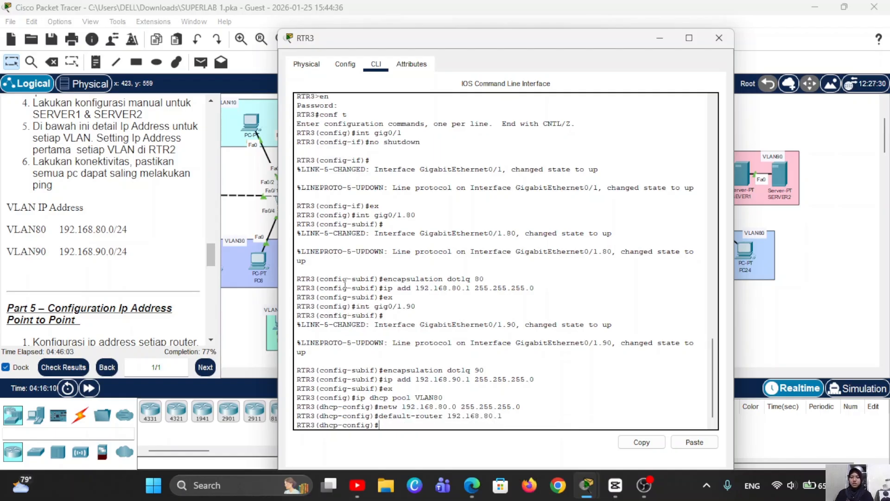
text(dns-server 192)
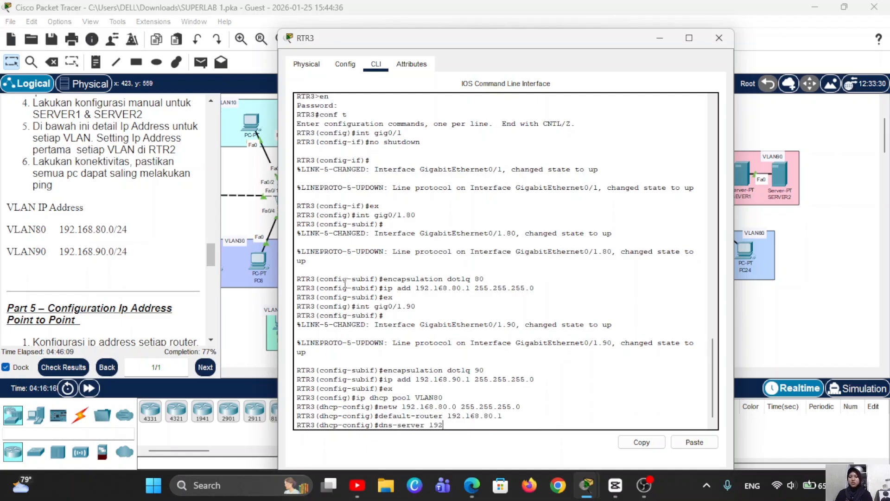
text(.168.90.2)
key(Return)
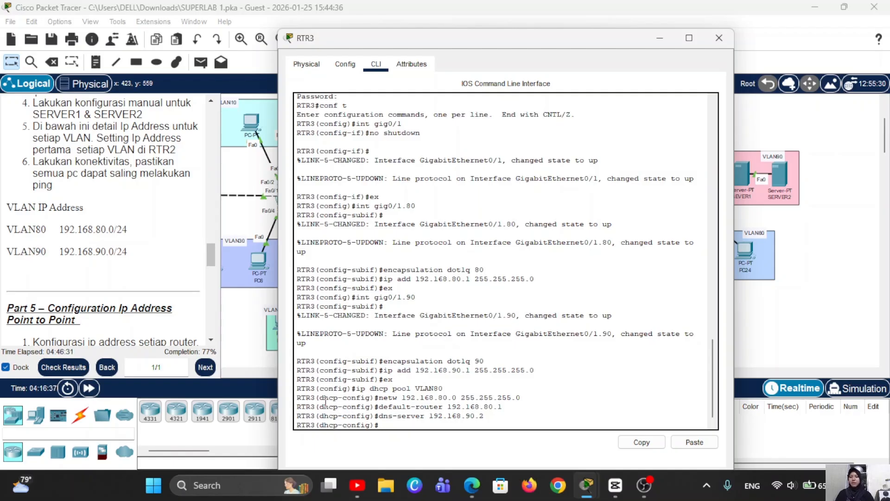
Step: Exclude 192.168.80.1 from DHCP assignment on RTR3 and minimize the router's window
text(ip dhcp exluded)
key(Left)
key(Left)
key(Left)
key(Left)
text(c)
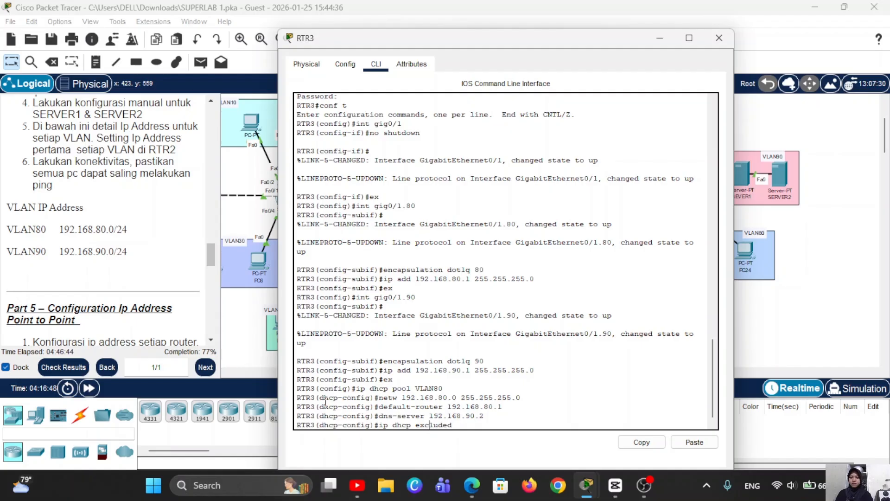
key(Right)
text(-address)
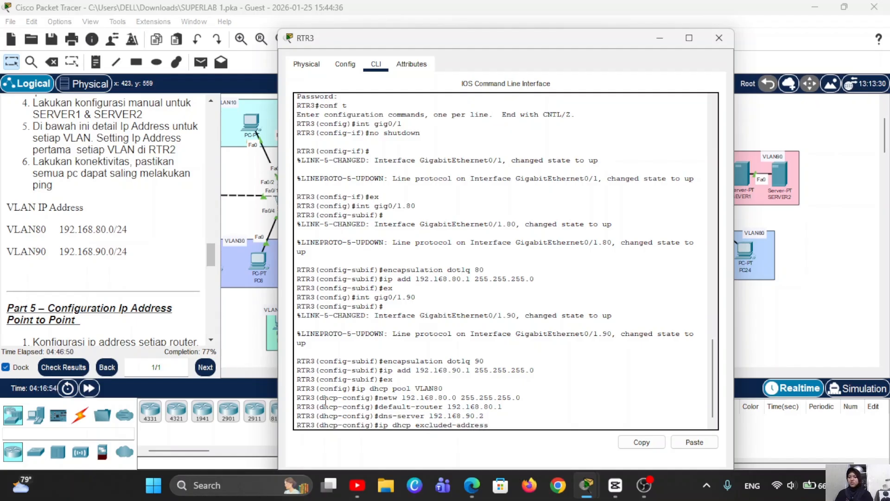
text( 192.168.80.1)
key(Return)
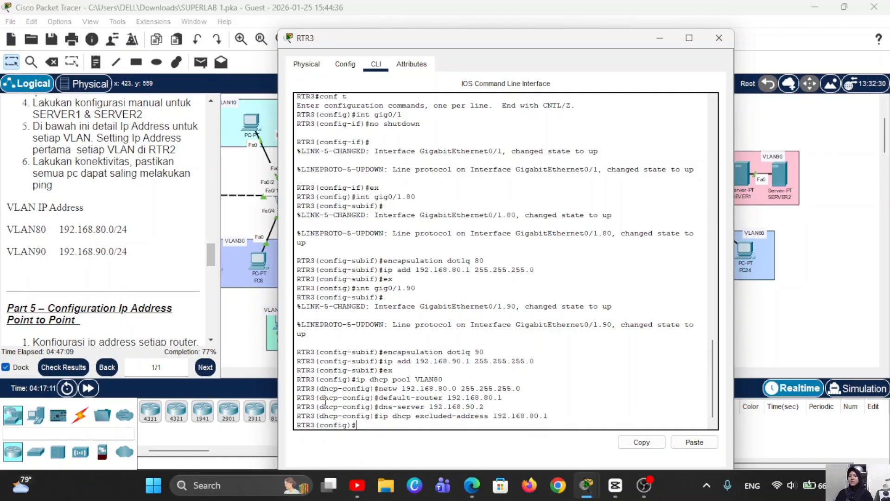
click(662, 38)
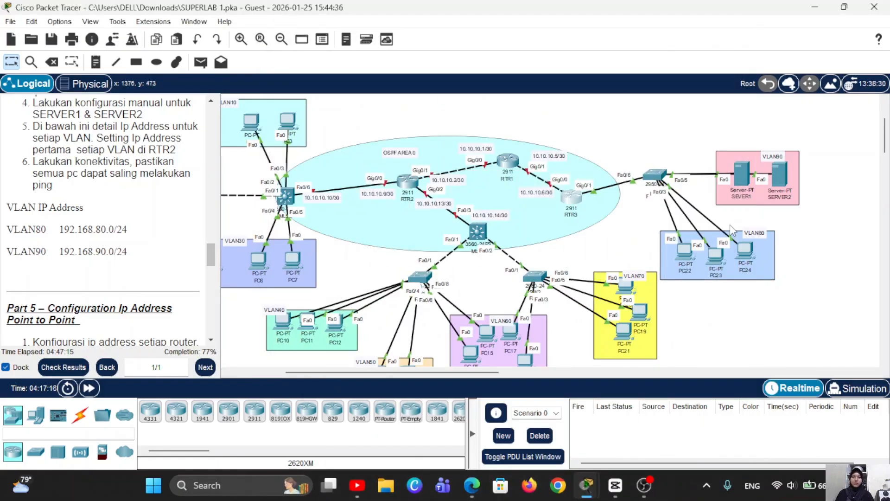
Step: Switch PC22 in VLAN80 to obtain its IPv4 configuration through DHCP
scroll(771, 225, up, 3)
scroll(778, 183, down, 3)
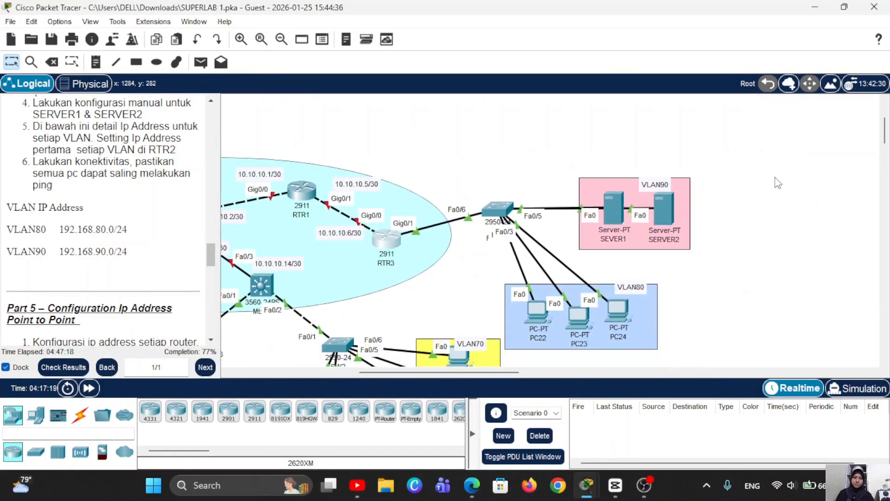
click(535, 281)
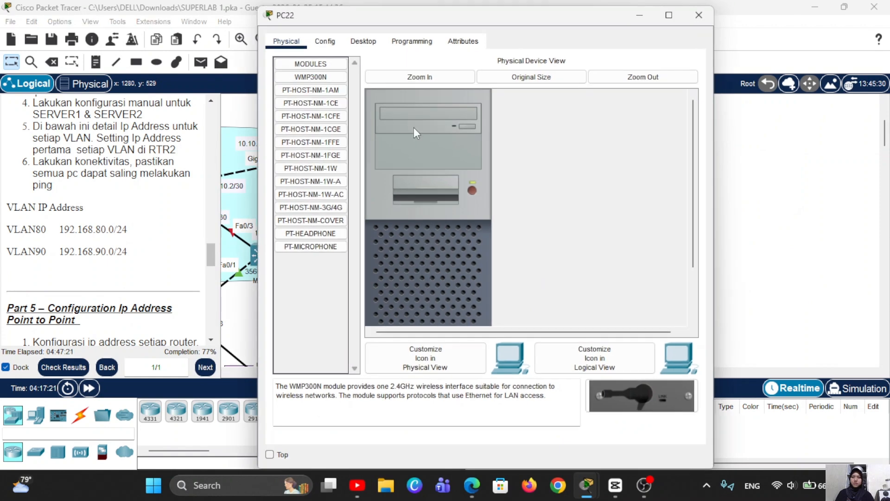
click(365, 45)
click(319, 105)
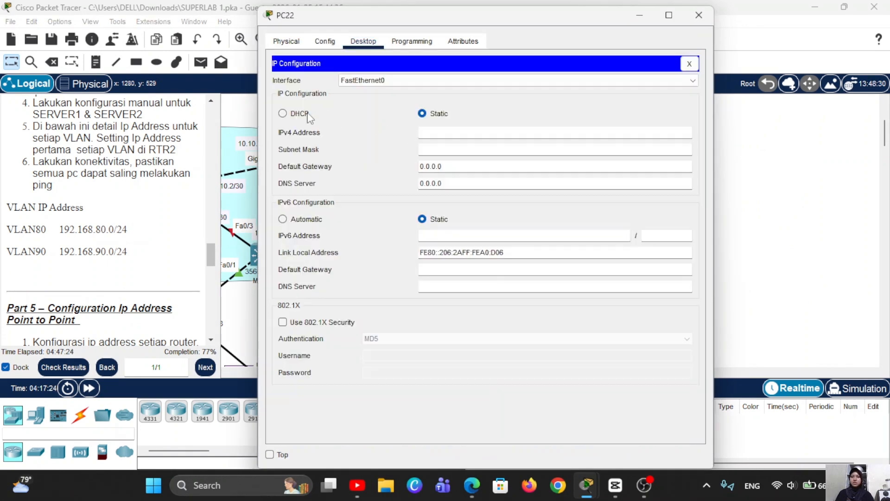
click(282, 115)
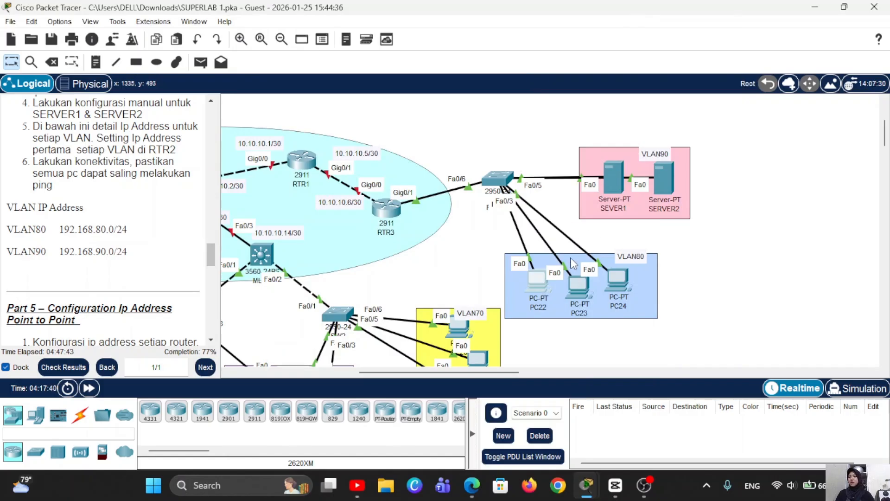
Step: Check the Part 4 server instruction and give SEVER1 the static IPv4 address 192.168.90.2 with mask 255.255.255.0
scroll(154, 258, down, 3)
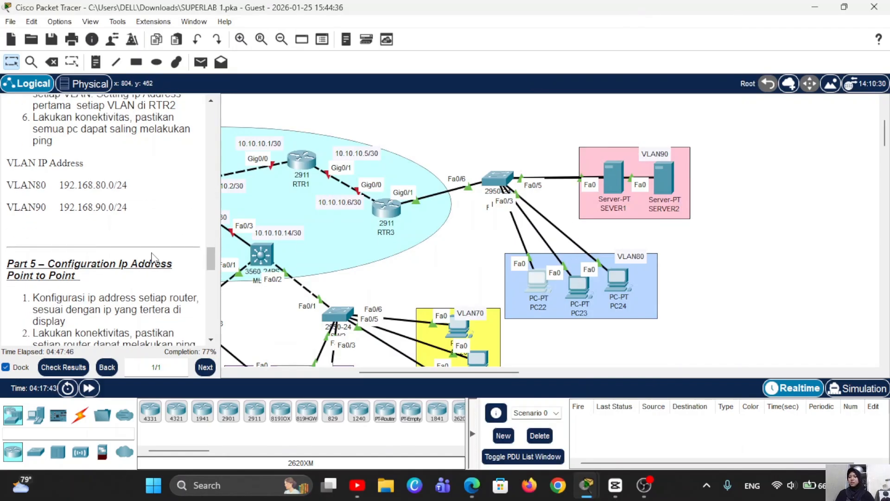
scroll(154, 259, up, 6)
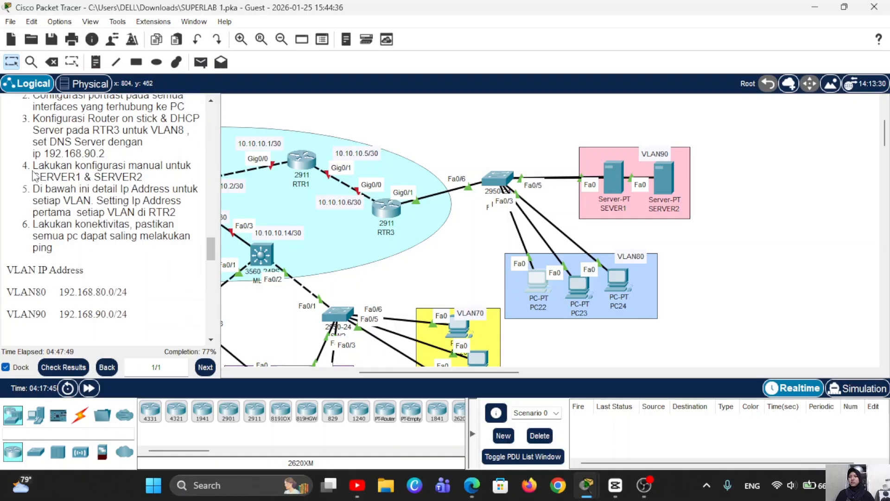
drag(33, 165, 164, 185)
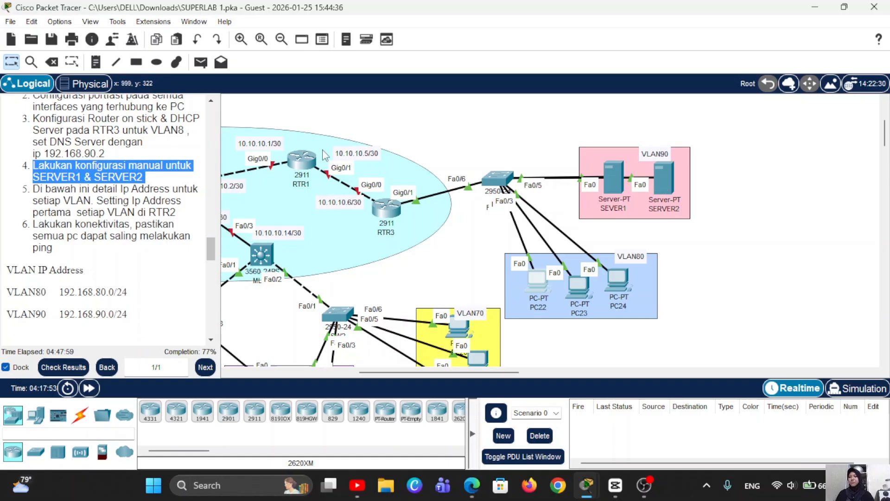
click(165, 252)
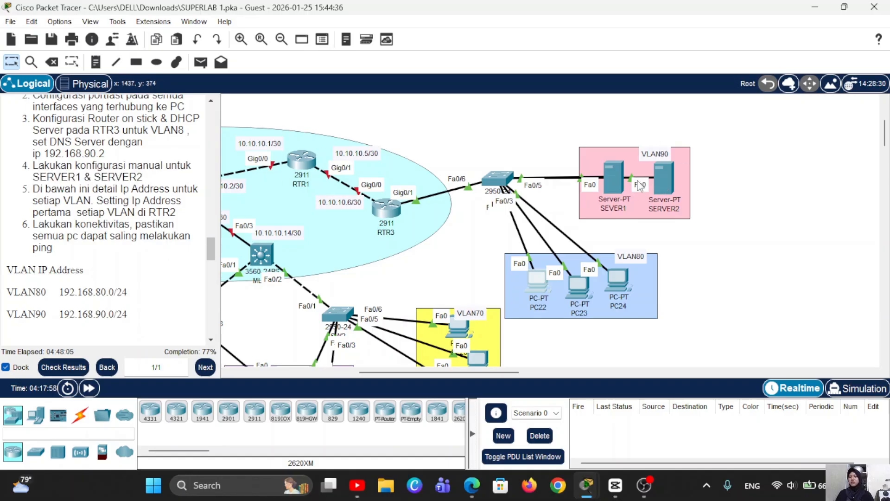
click(615, 186)
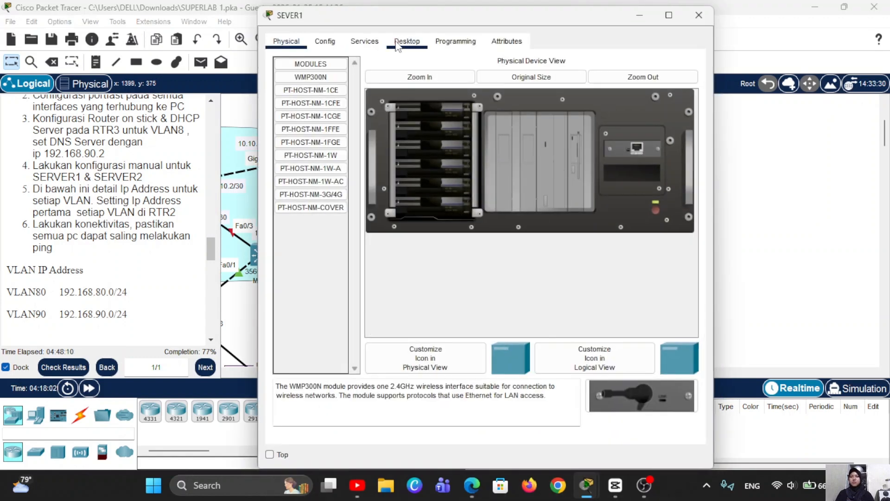
click(407, 40)
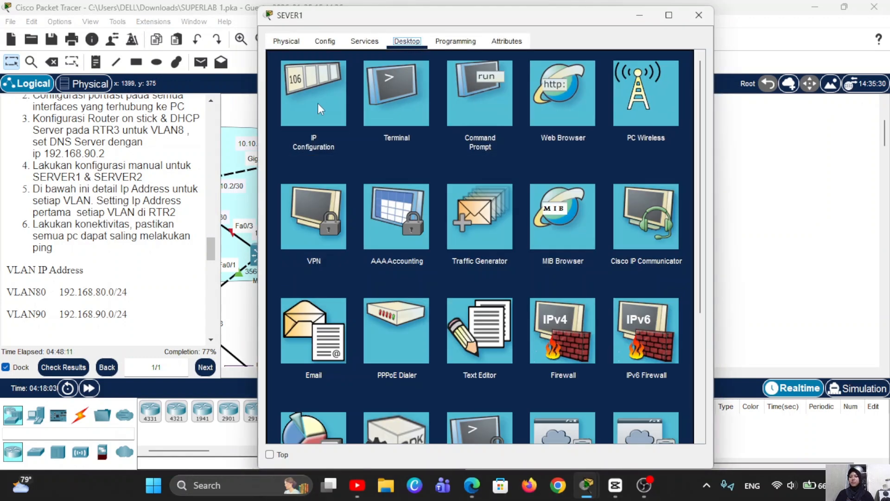
click(318, 103)
text(1)
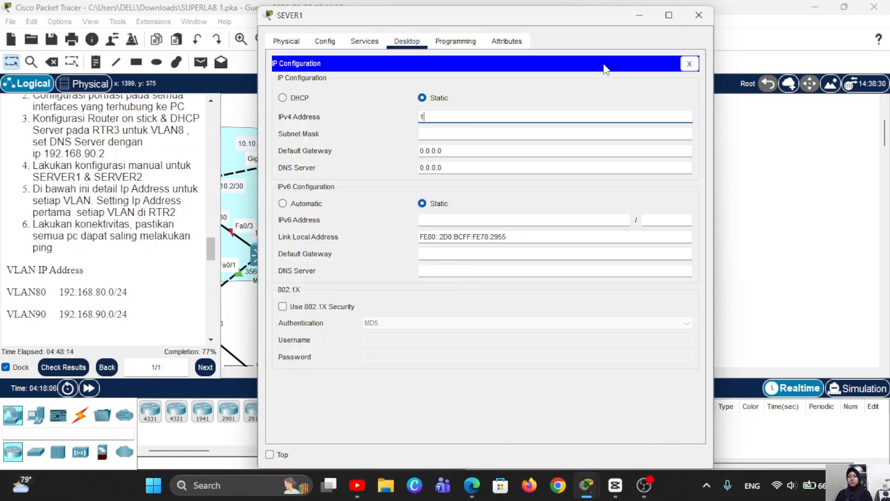
text(92.168.90.2)
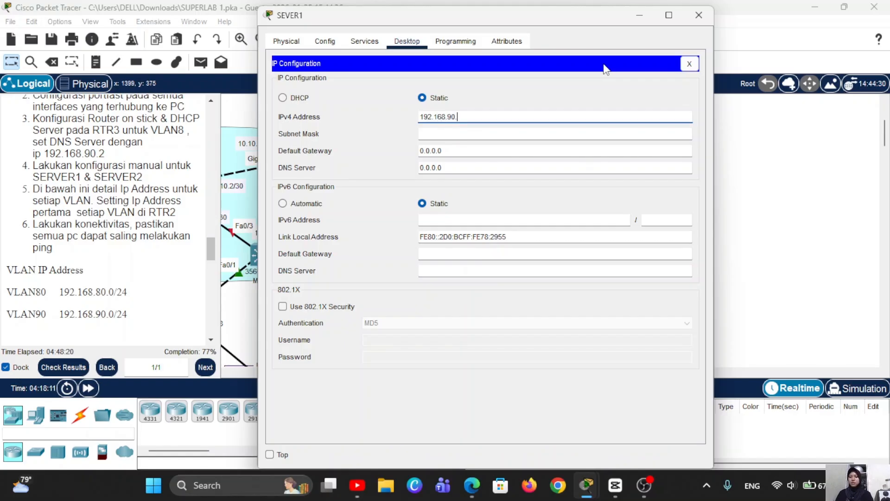
click(515, 135)
Step: Set SEVER1's IPv4 default gateway to 192.168.90.1
click(471, 151)
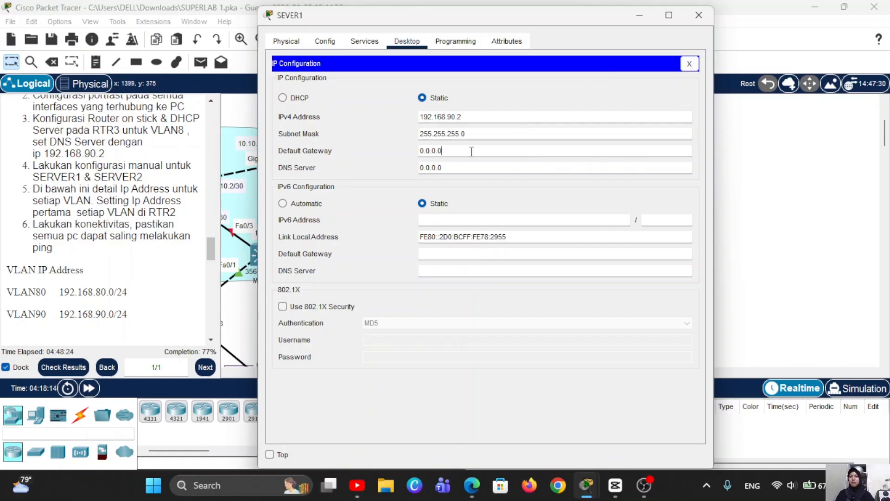
key(BackSpace)
key(BackSpace)
key(BackSpace)
key(BackSpace)
key(BackSpace)
key(BackSpace)
text(192.168.90.1)
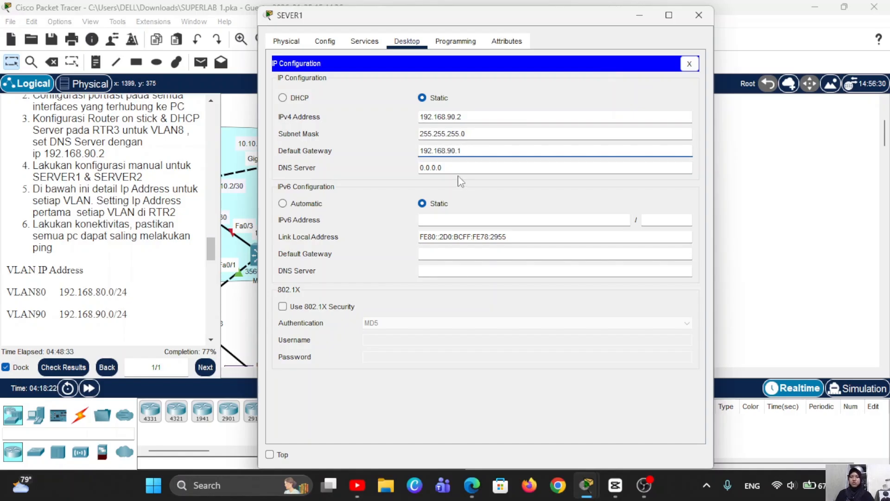
Step: Set SEVER1's IPv4 DNS server to 192.168.90.2 and close its window
click(457, 168)
key(BackSpace)
key(BackSpace)
key(BackSpace)
key(BackSpace)
key(BackSpace)
key(BackSpace)
key(BackSpace)
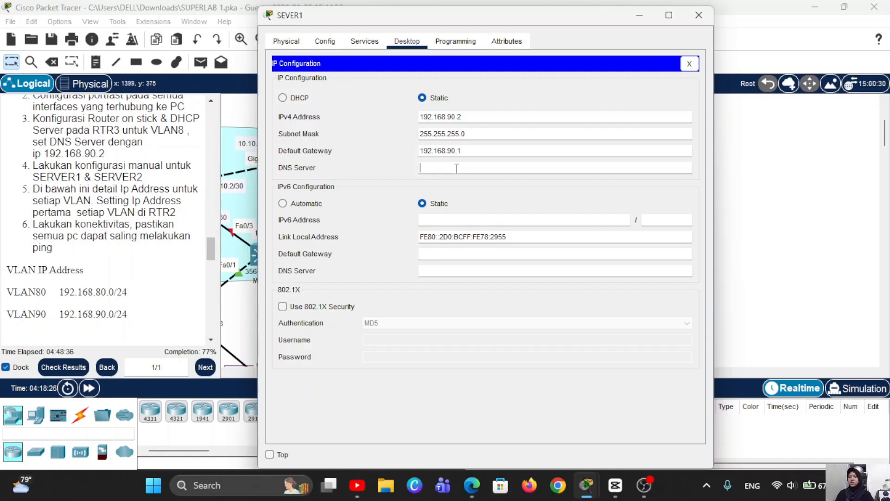
text(192.168.90)
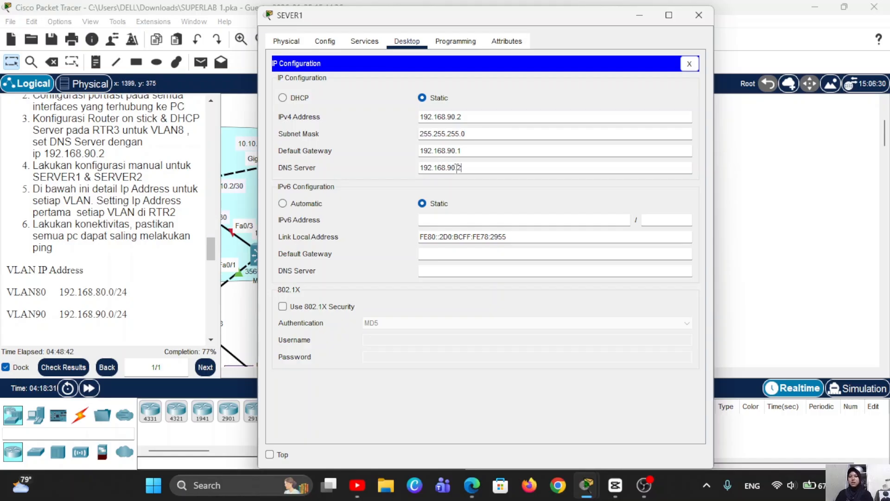
text(.2)
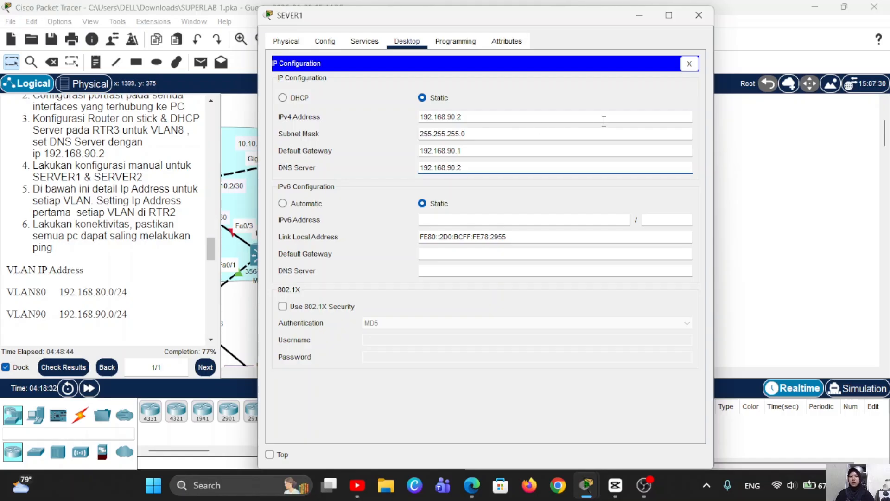
click(700, 16)
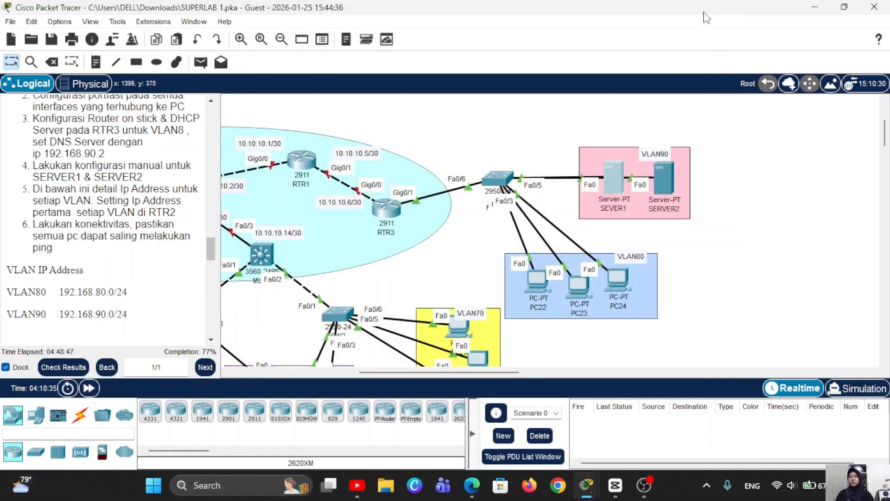
Step: Give SERVER2 the static IPv4 address 192.168.90.3 with mask 255.255.255.0
click(666, 181)
click(406, 73)
click(302, 133)
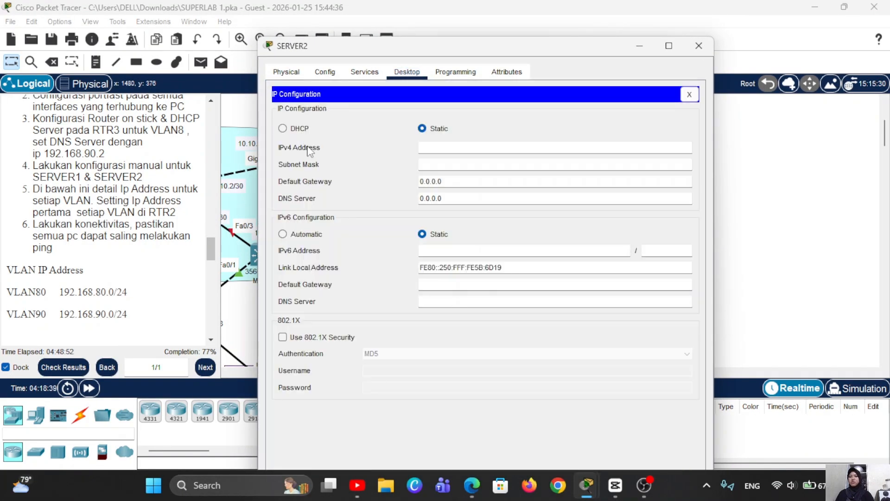
text(192)
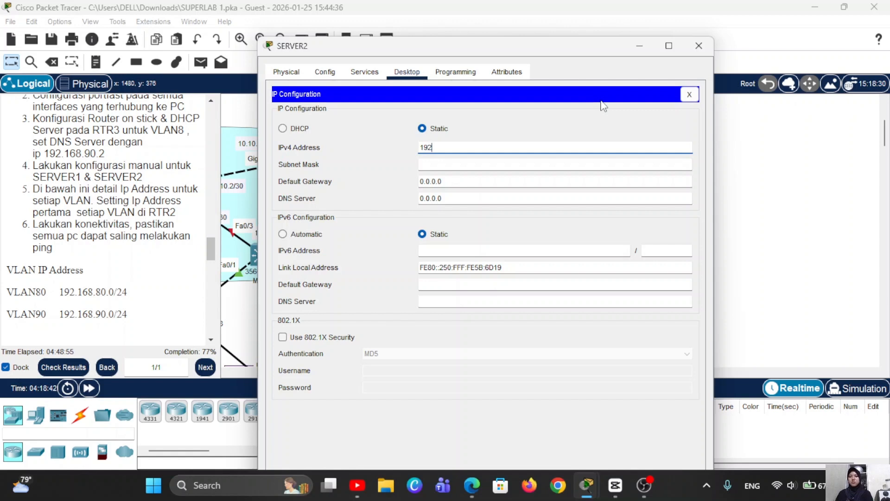
text(.168.90.3)
click(501, 168)
Step: Set SERVER2's IPv4 default gateway to 192.168.90.1
key(BackSpace)
key(BackSpace)
key(BackSpace)
key(BackSpace)
key(BackSpace)
key(BackSpace)
key(BackSpace)
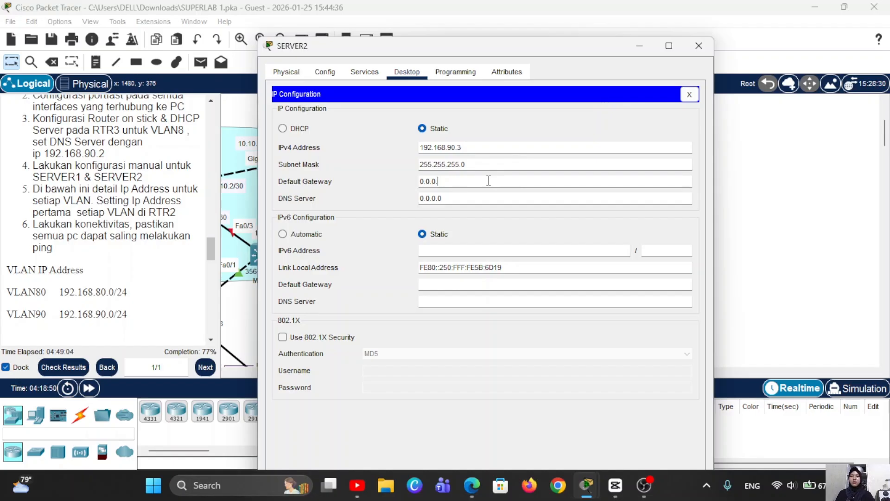
text(192)
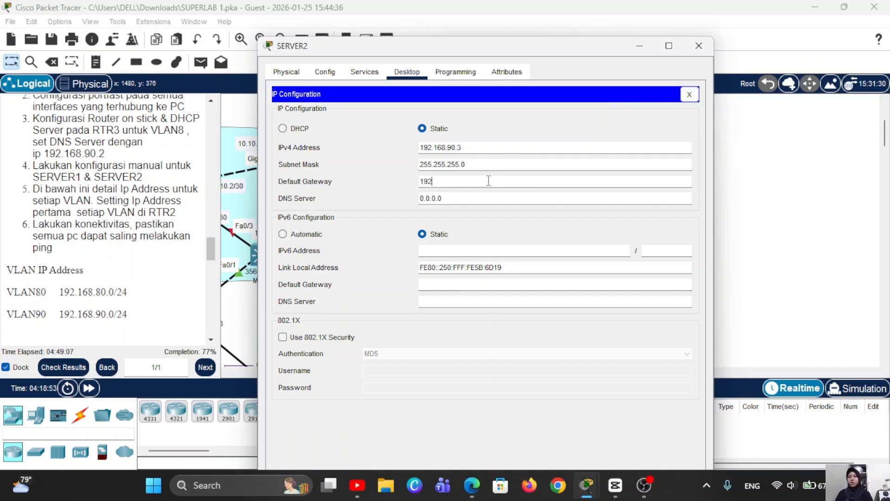
text(.168.90.1)
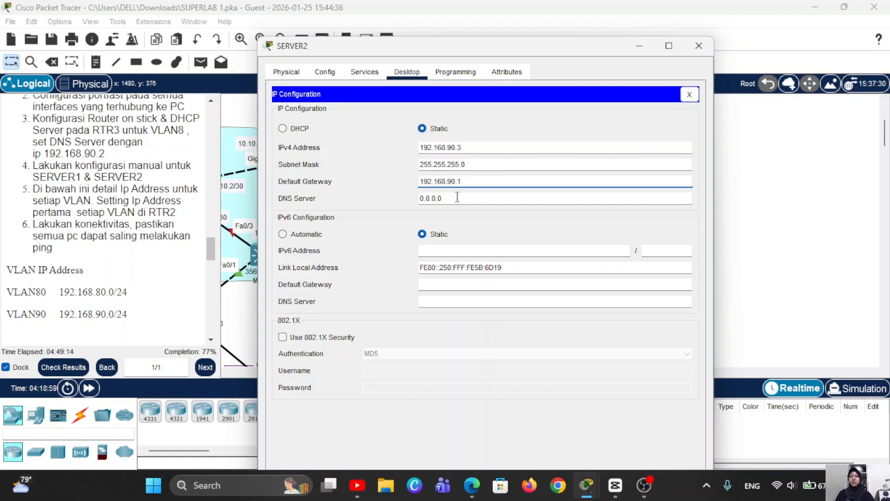
Step: Set SERVER2's IPv4 DNS server to 192.168.90.2 and close its window
double_click(458, 197)
key(BackSpace)
key(BackSpace)
key(BackSpace)
key(BackSpace)
key(BackSpace)
key(BackSpace)
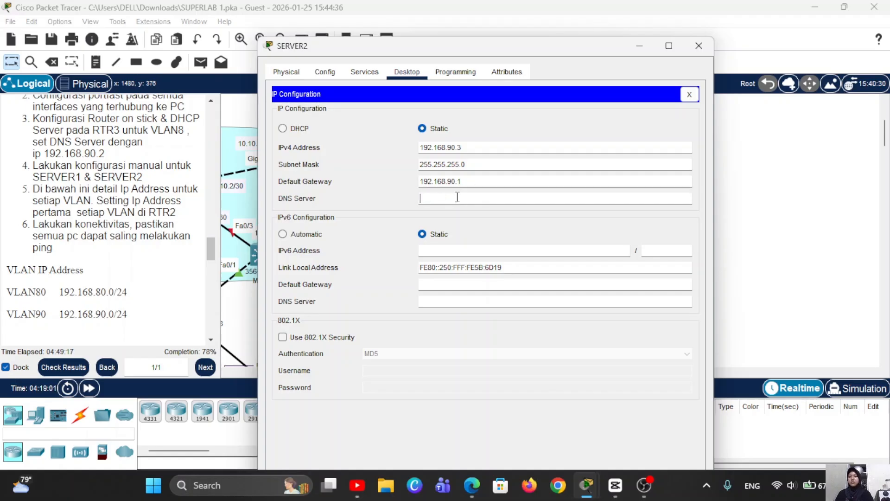
text(192.168.90.2)
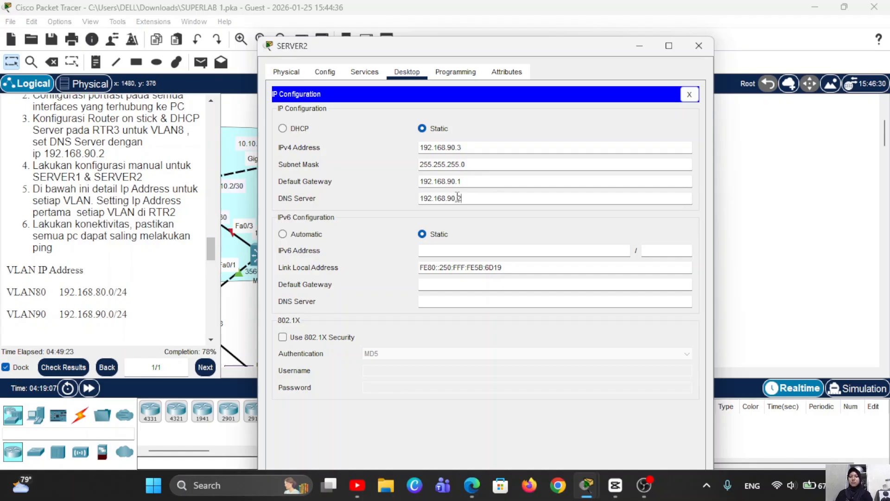
click(698, 46)
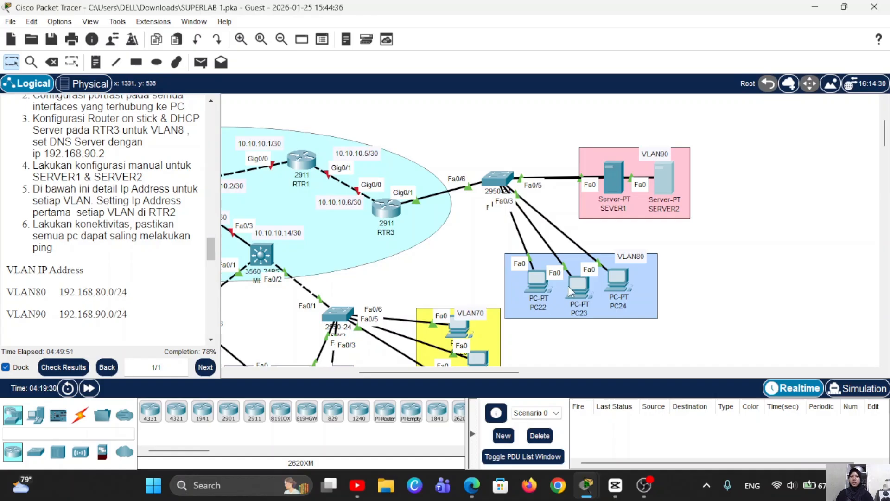
Step: Test connectivity from PC22 to SEVER1 by sending two simple PDUs
click(201, 62)
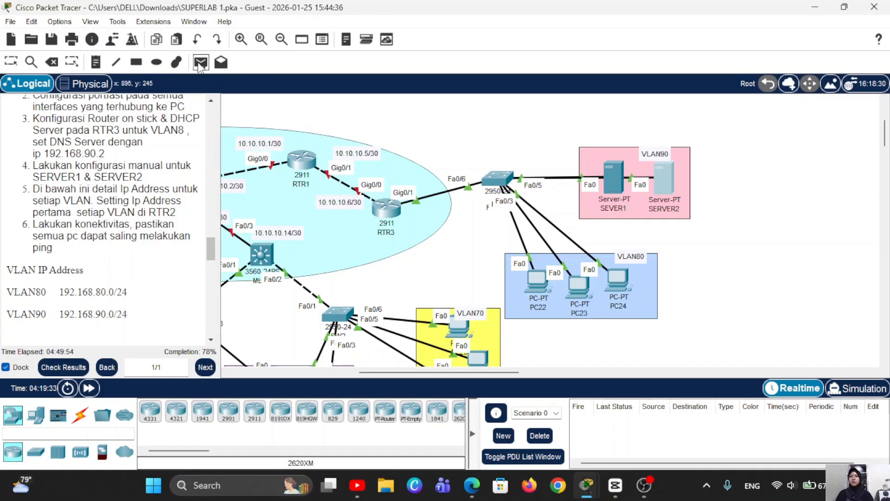
click(534, 280)
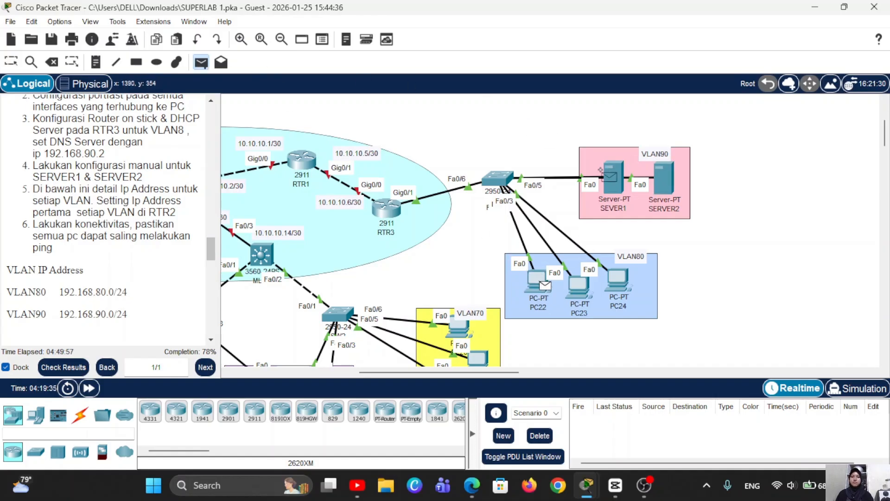
click(613, 178)
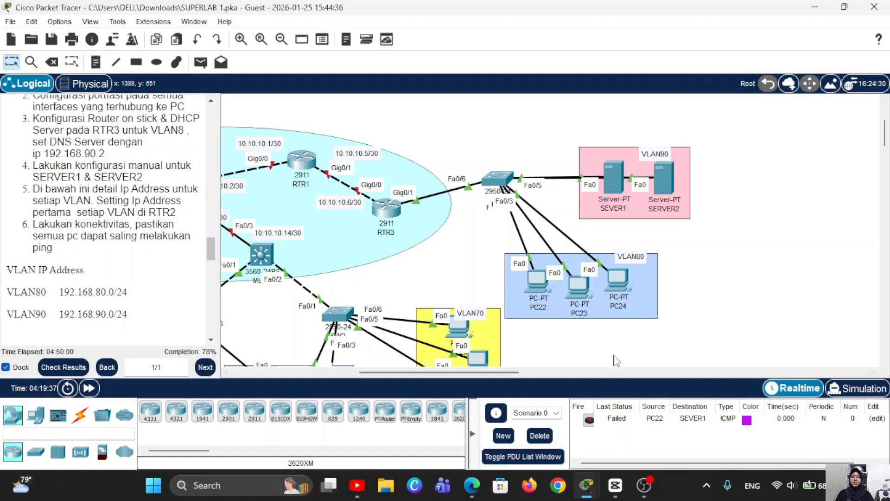
click(201, 63)
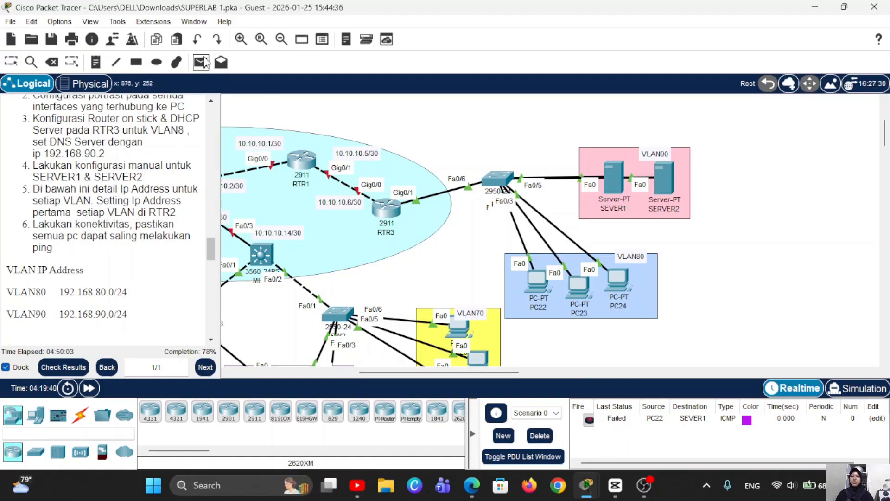
click(533, 279)
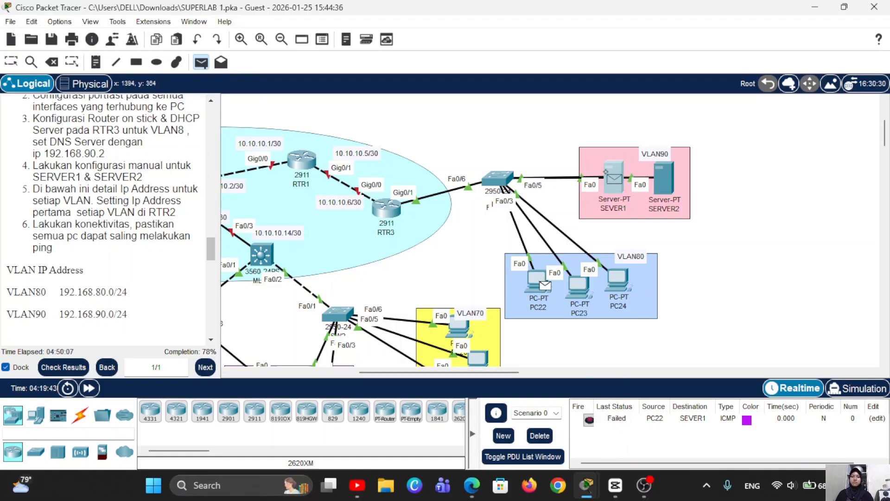
click(613, 179)
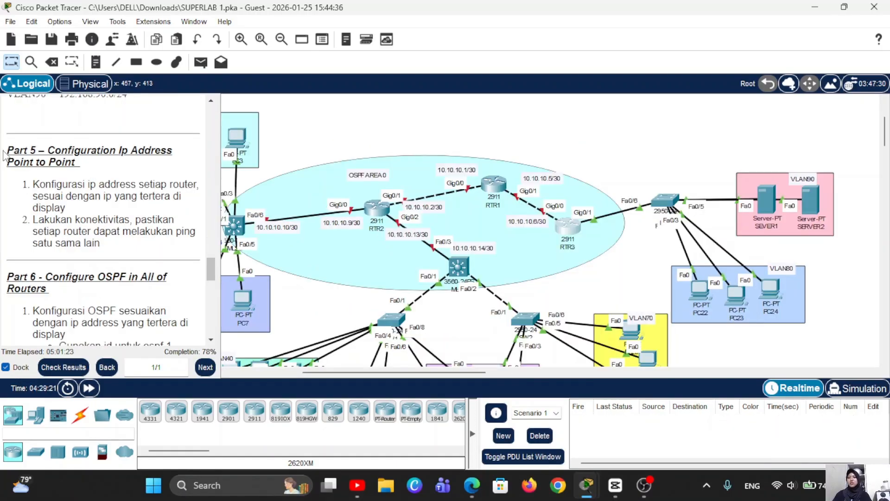
Step: Enter global configuration mode on RTR3, supplying the enable password
drag(4, 157, 98, 167)
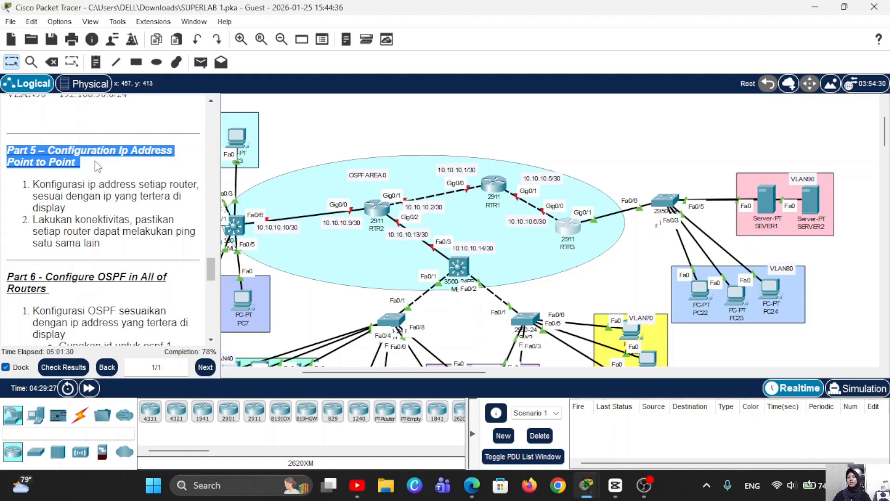
click(98, 168)
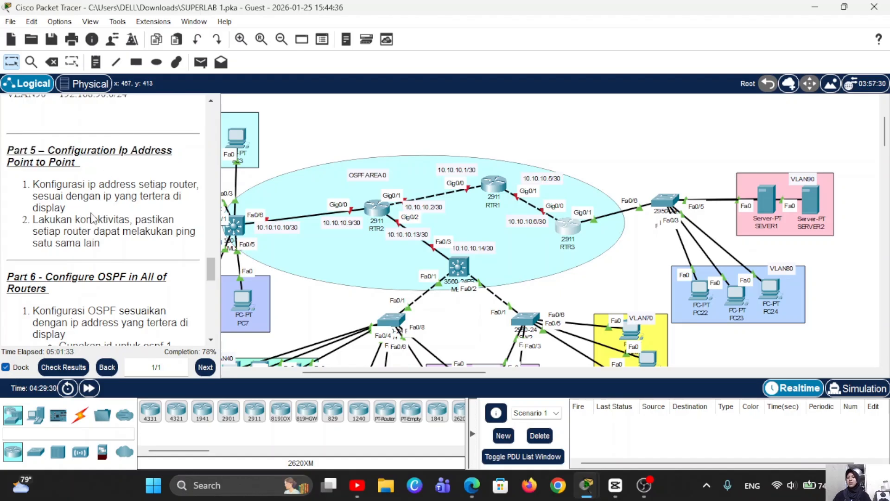
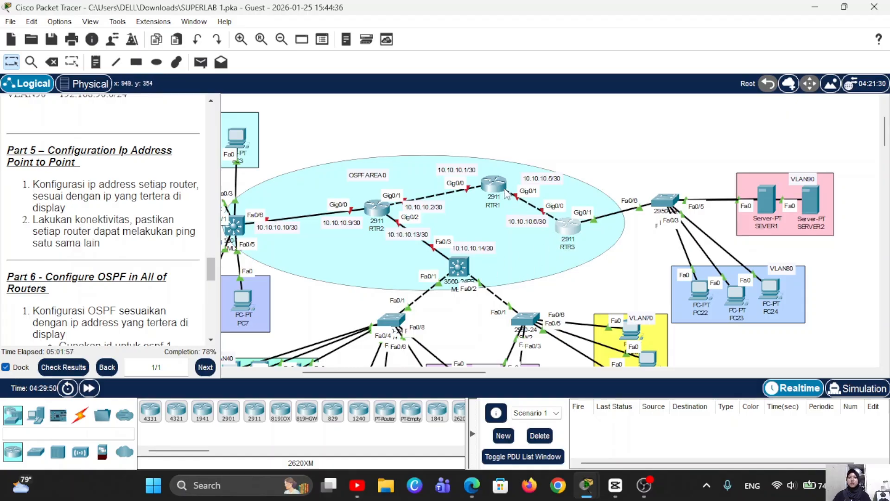
click(570, 234)
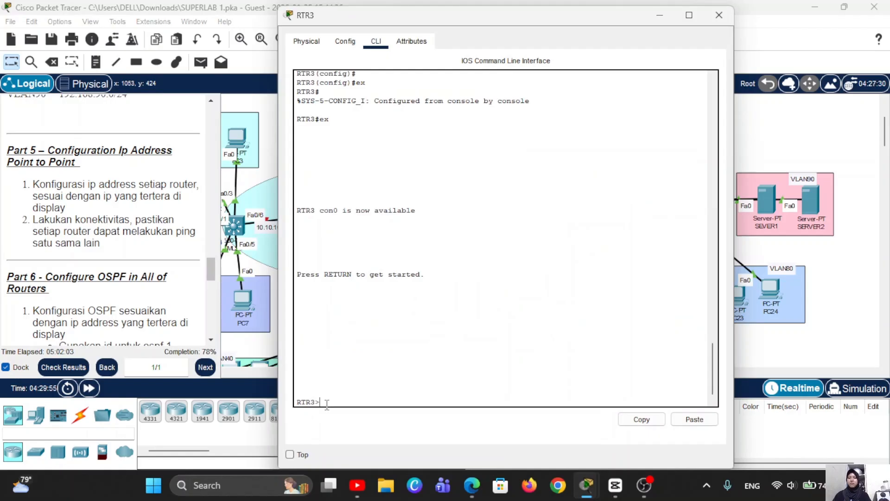
text(en)
key(Return)
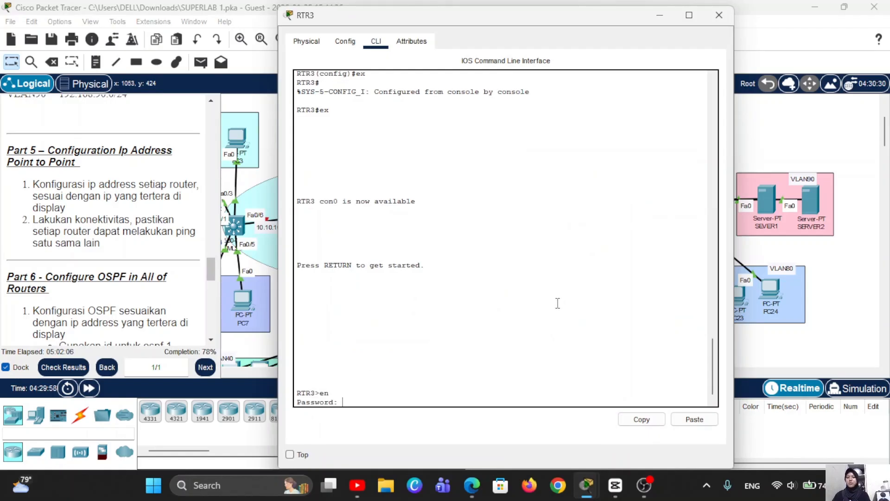
key(Return)
text(conf)
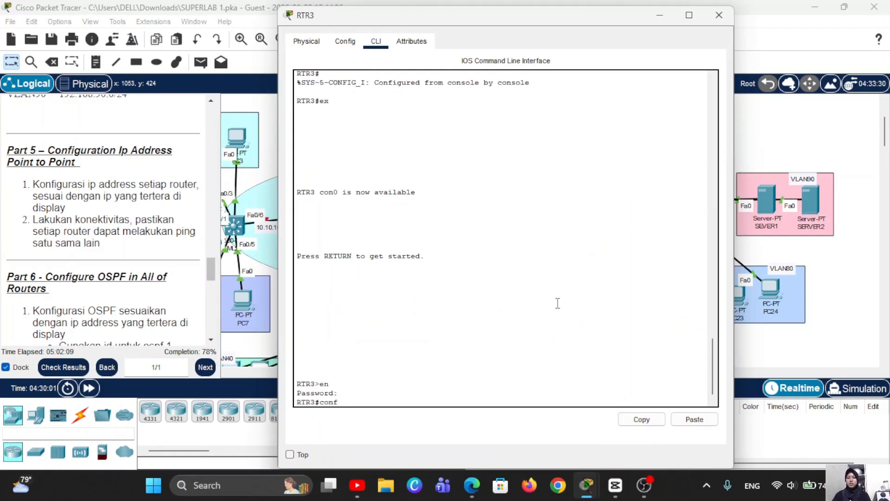
text( t)
key(Return)
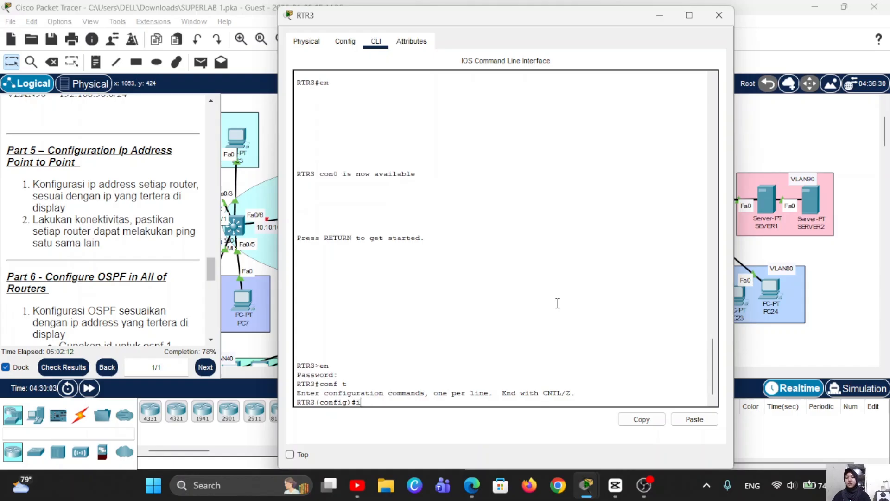
Step: Assign 10.10.6.6 with mask 255.255.255.252 to RTR3's Gig0/0 and enable the interface
text(int gig0/0)
key(Return)
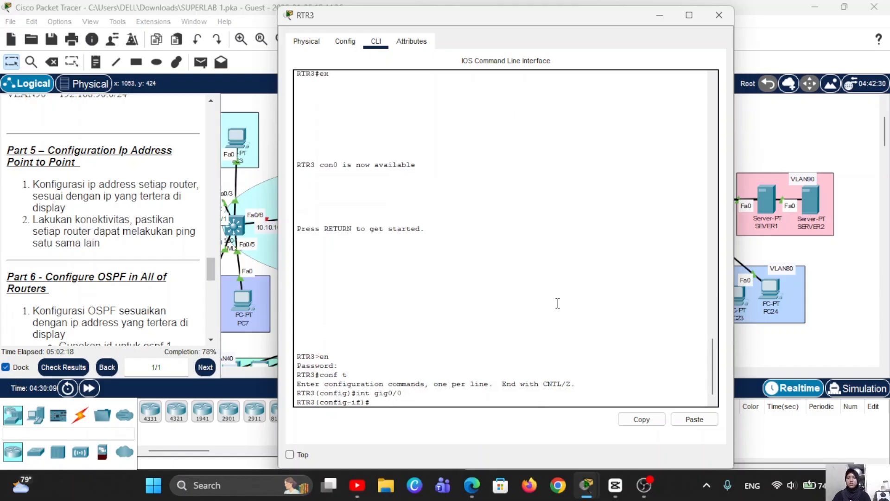
text(ip a)
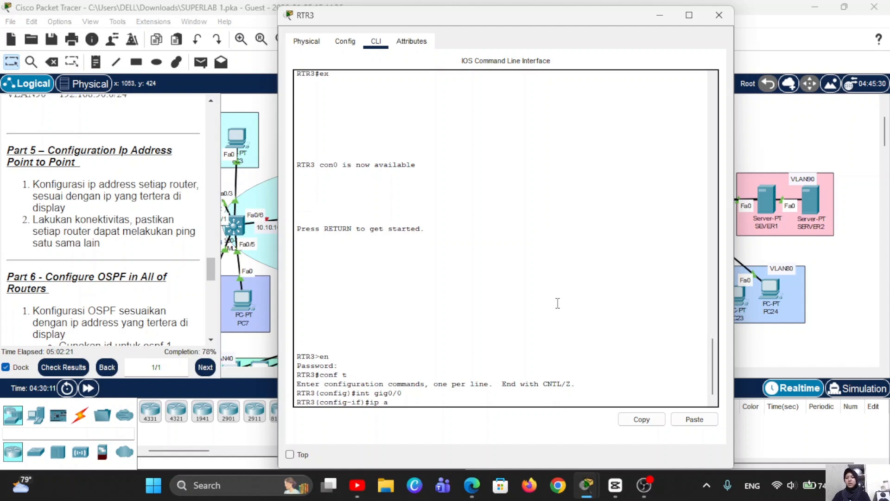
text(dd 10.)
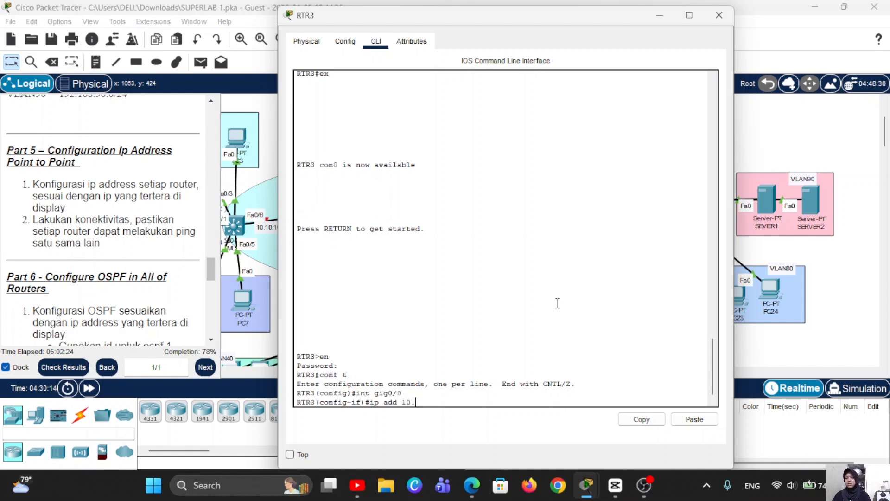
text(10.6.6 255.255.)
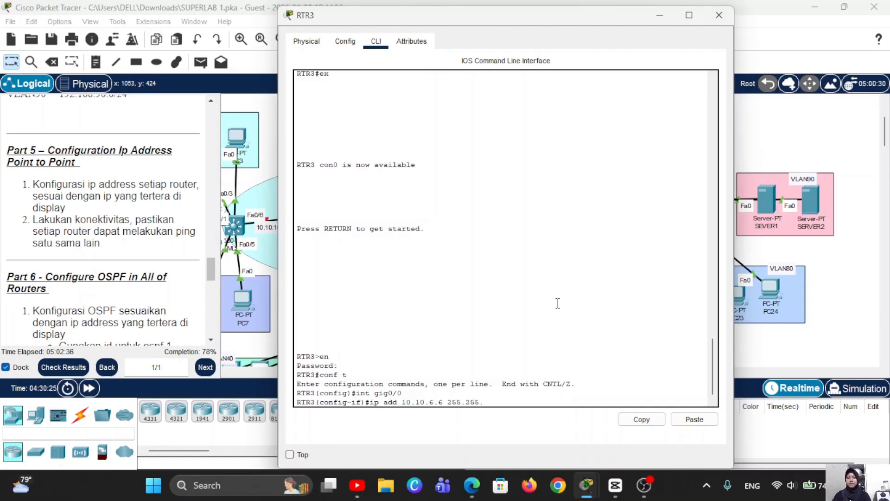
text(255.252)
key(Return)
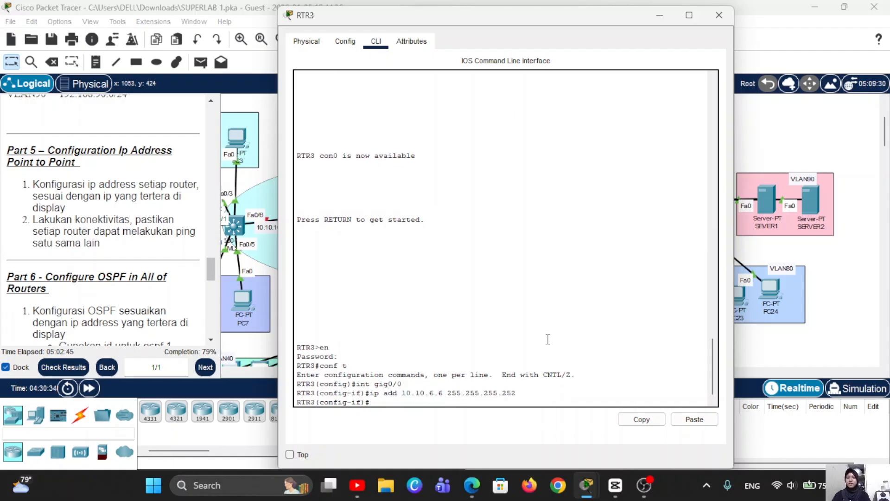
text(no shutdown)
key(Return)
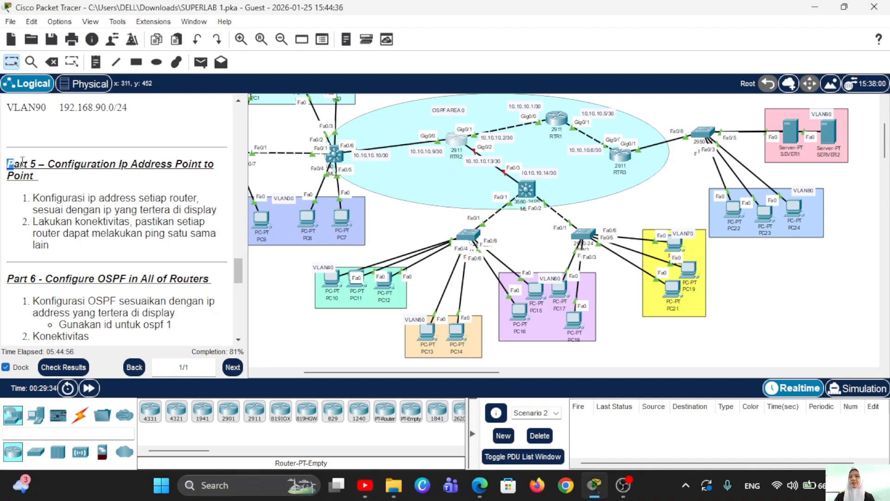
Step: Open RTR3's command line and enter global configuration mode with the enable password
drag(8, 164, 49, 182)
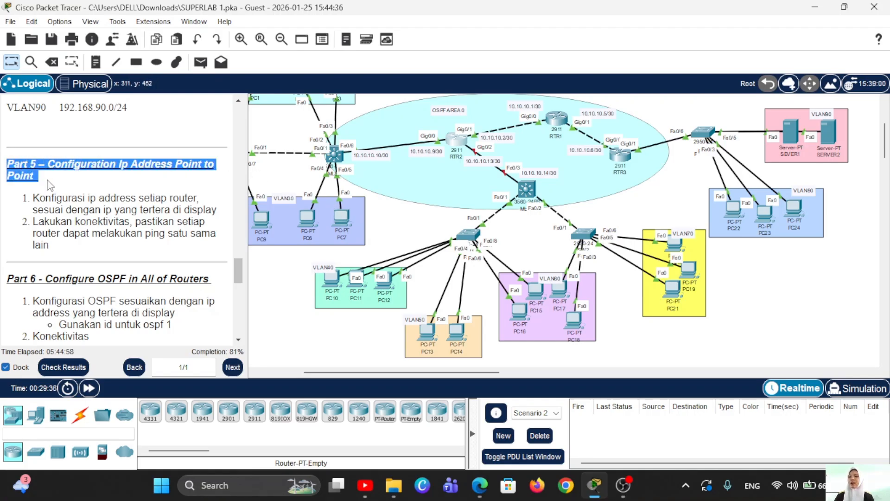
click(67, 193)
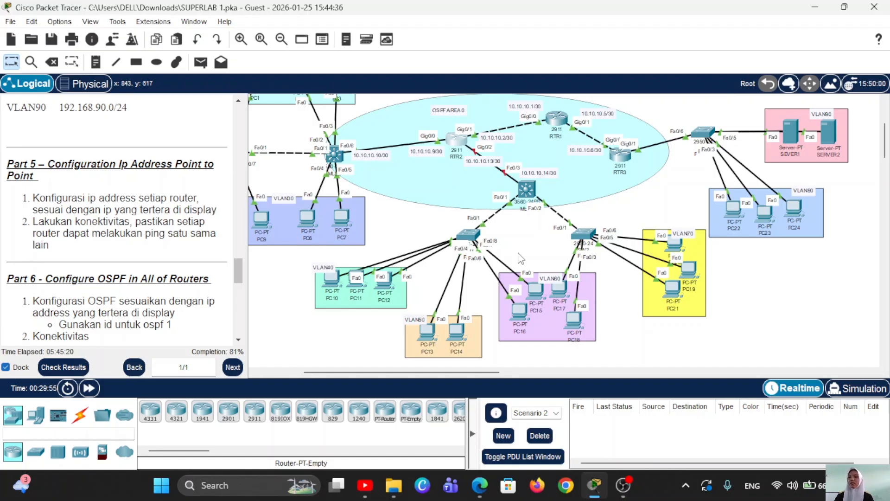
scroll(521, 258, right, 5)
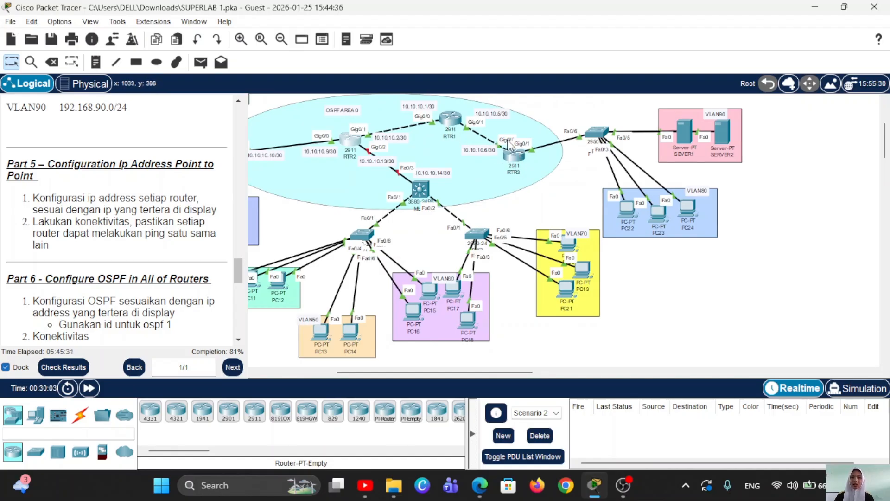
click(517, 162)
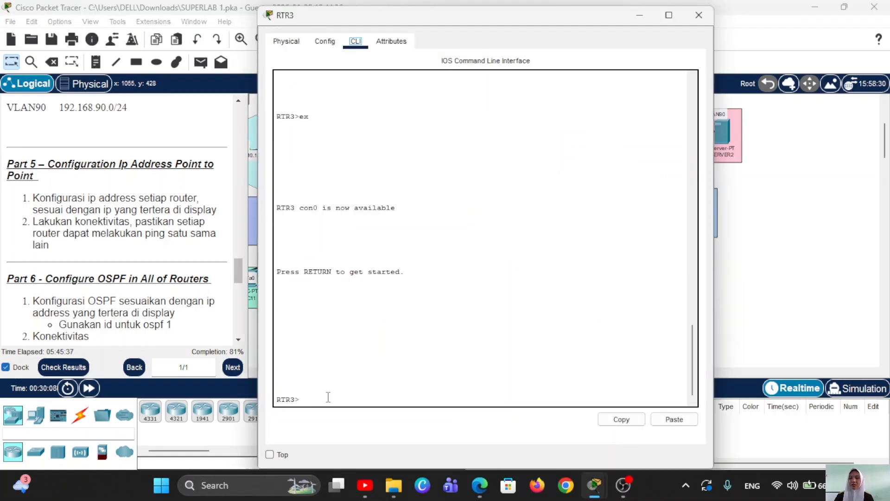
text(en)
key(Return)
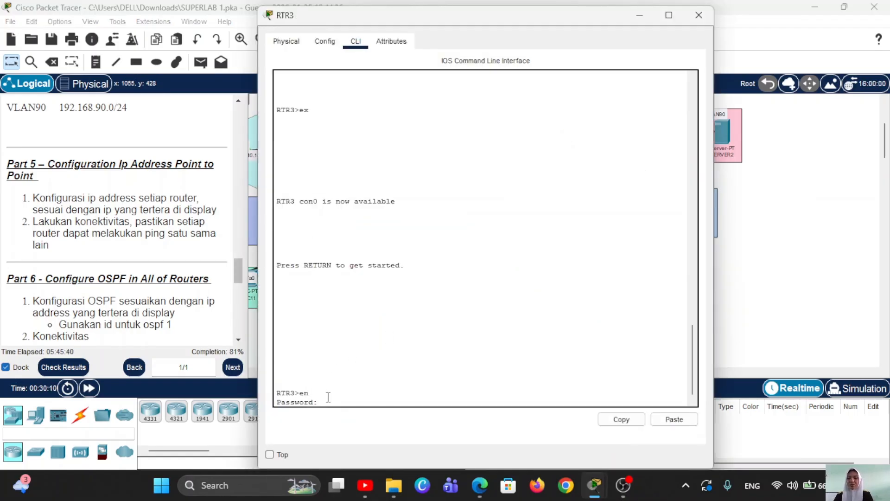
key(Return)
text(c)
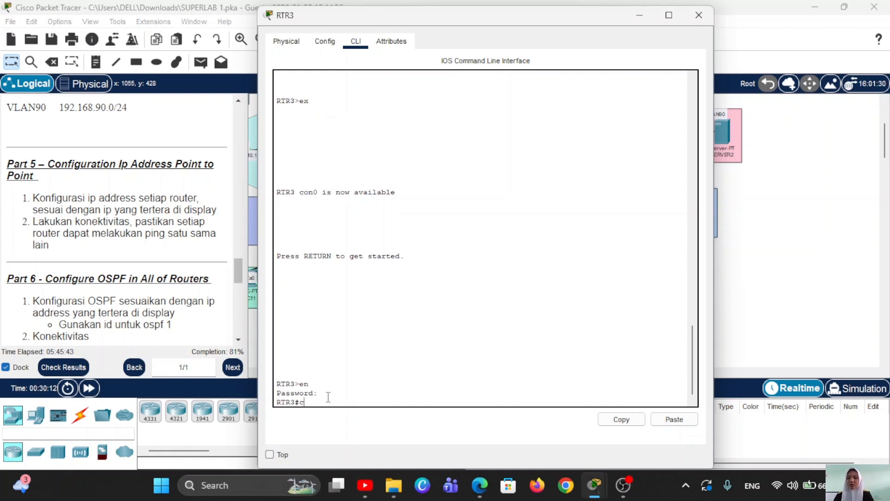
text(onf t)
key(Return)
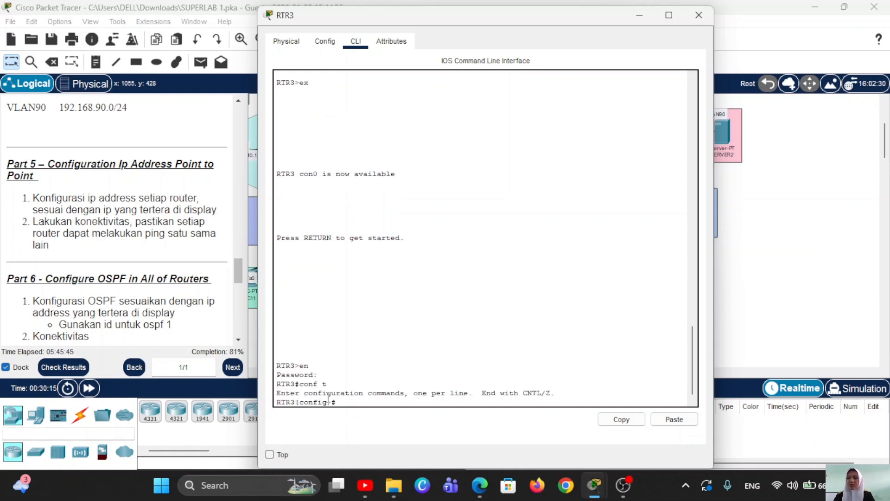
Step: Assign 10.10.10.6 with mask 255.255.255.252 to RTR3's Gig0/0 and enable the interface
text(int gig0/0)
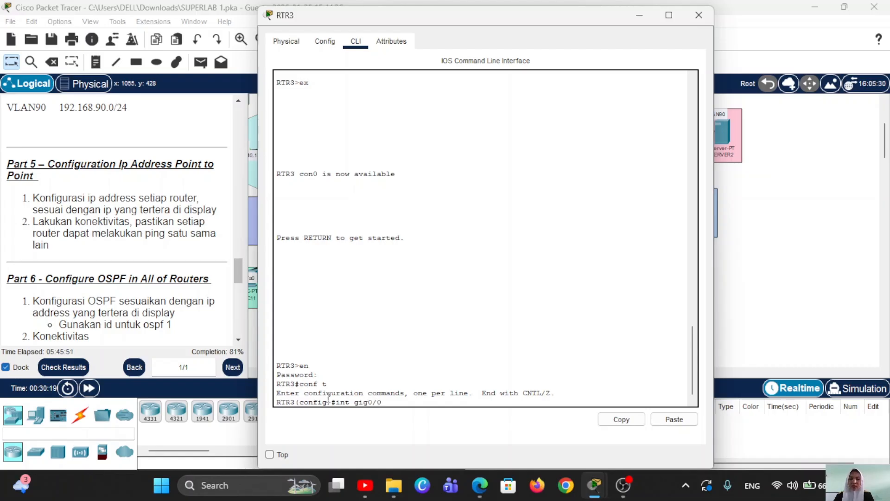
key(Return)
text(ip add)
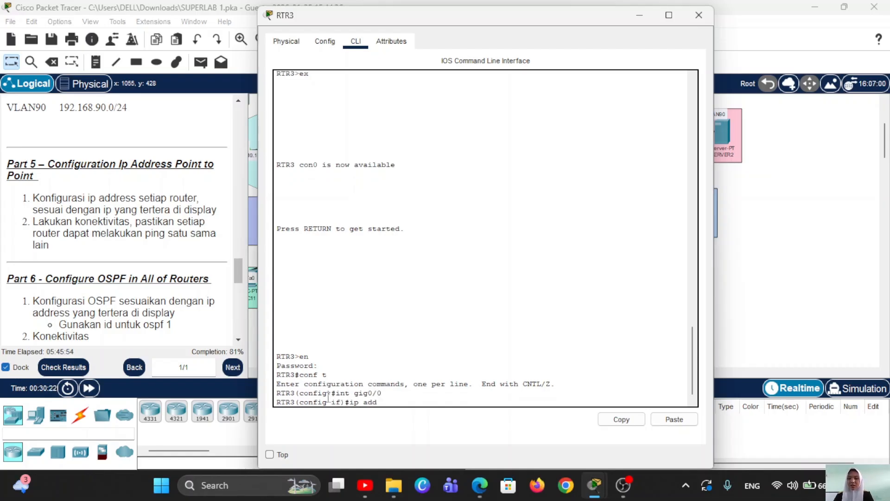
text( 10.10.1)
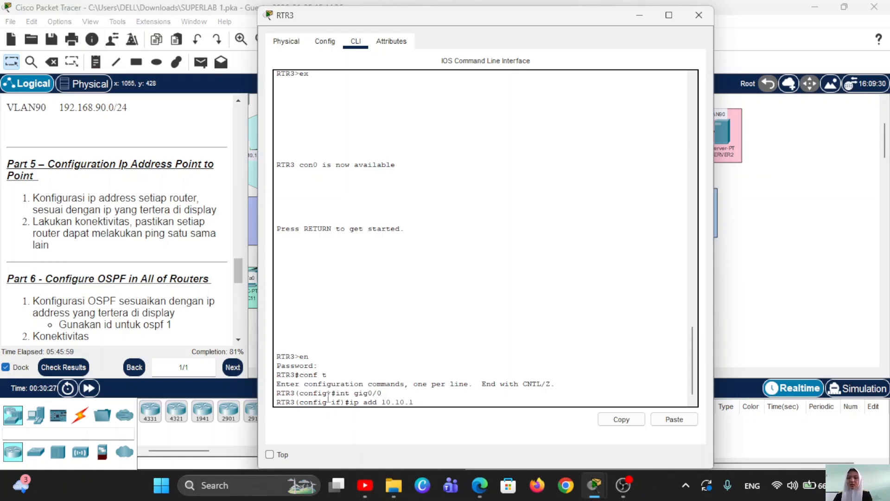
text(0.6 2)
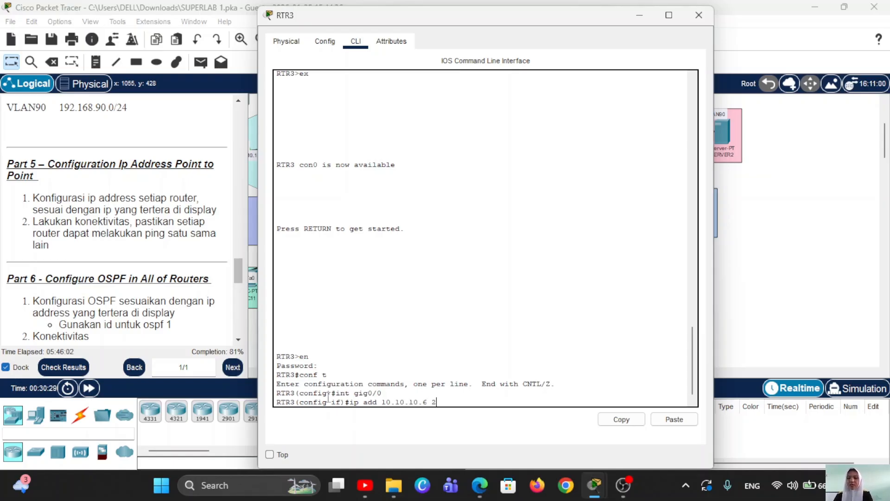
text(55.25)
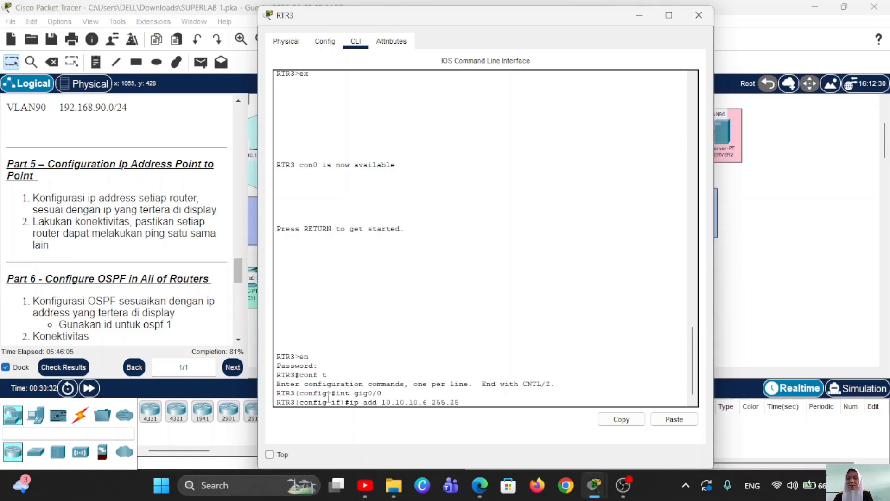
text(5.255.255.)
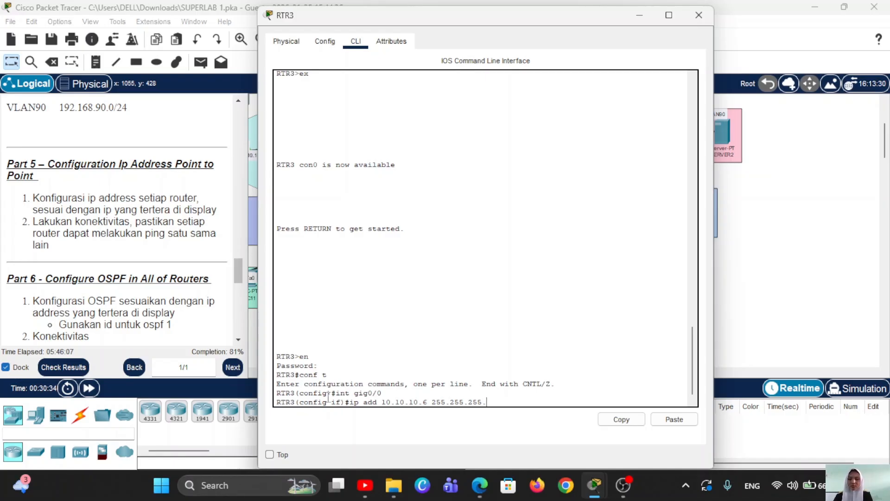
text(52)
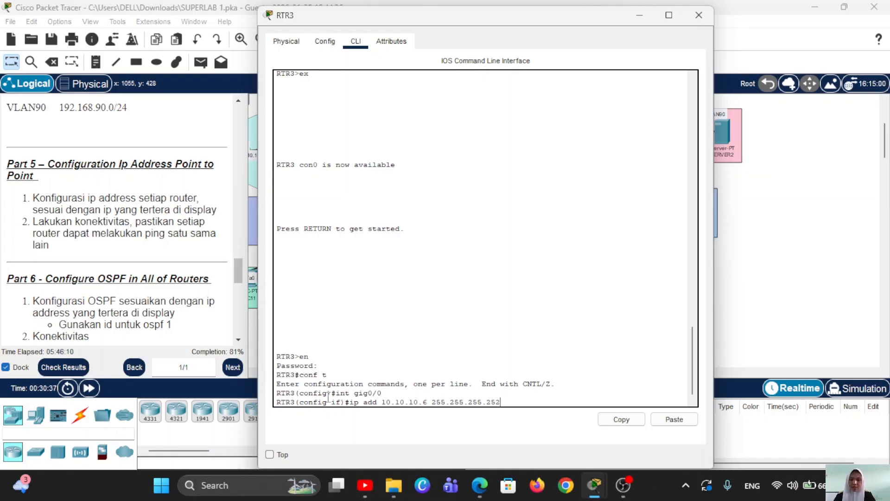
key(Return)
text(no)
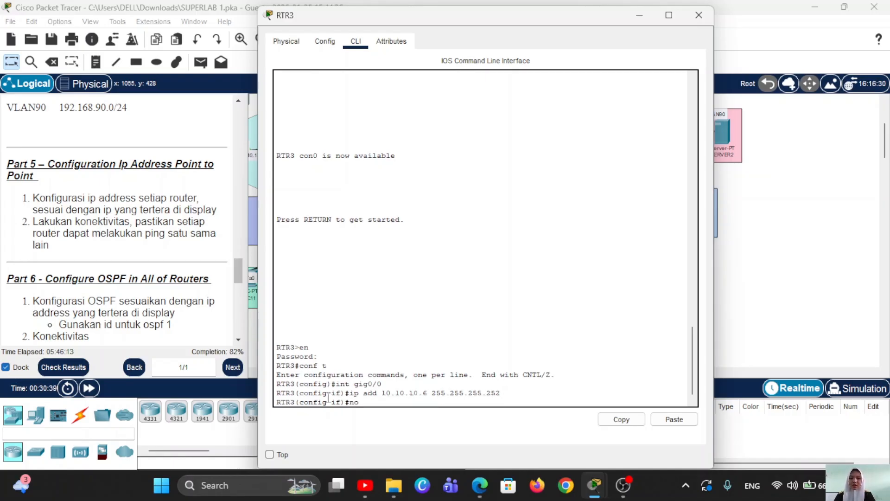
text( sh)
key(Return)
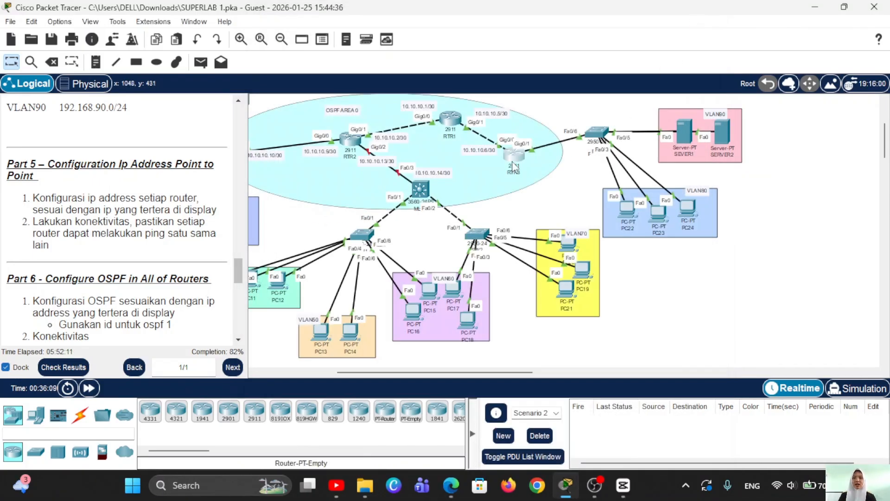
Step: Open RTR1's command line and enter global configuration mode, supplying the enable password
scroll(513, 167, up, 3)
scroll(514, 166, down, 2)
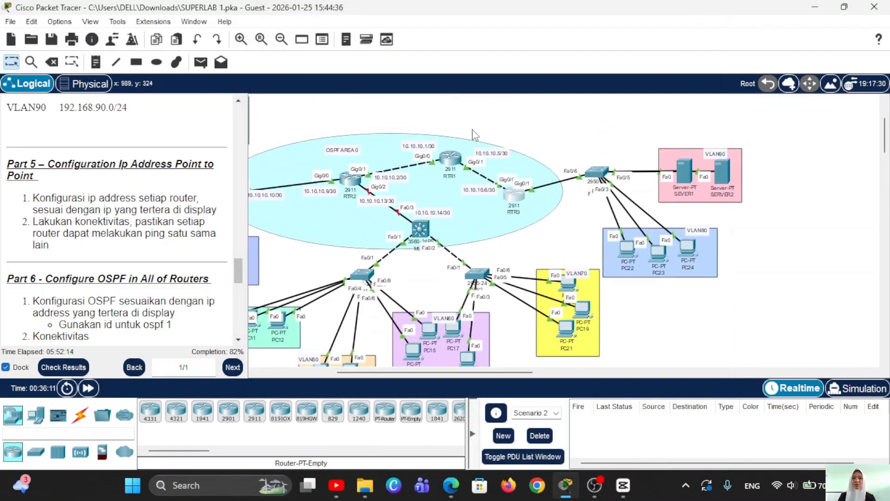
click(452, 159)
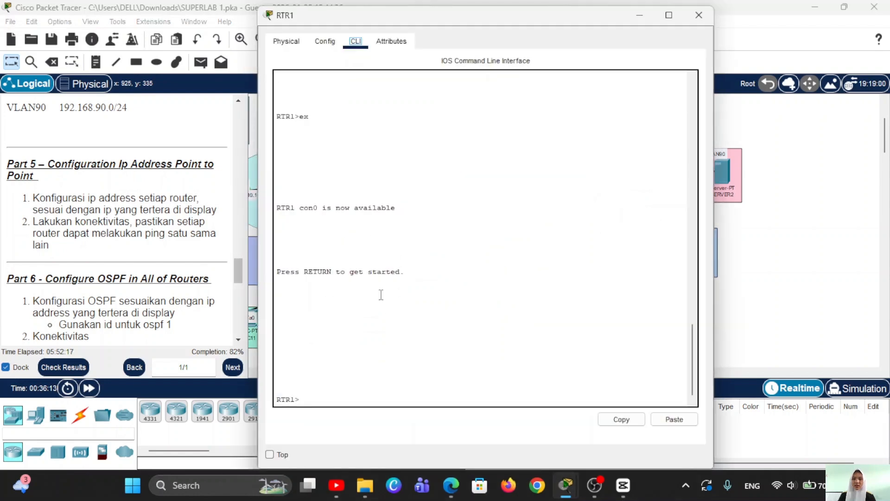
text(en)
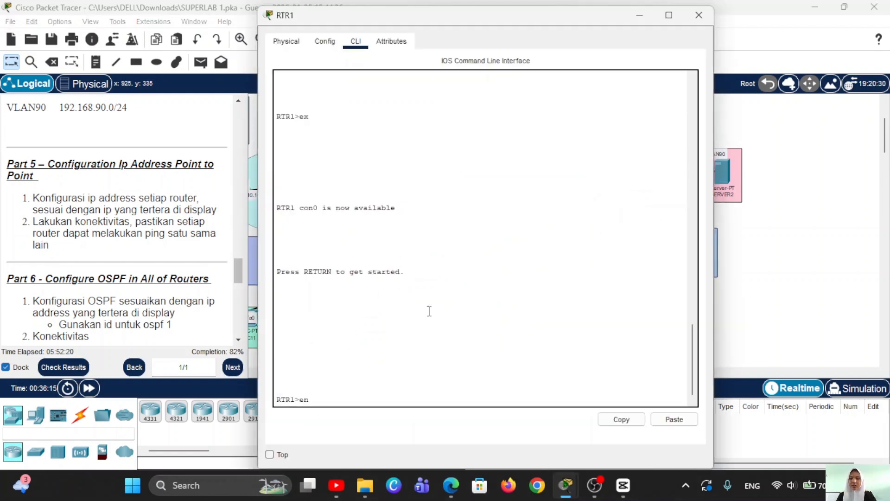
key(Return)
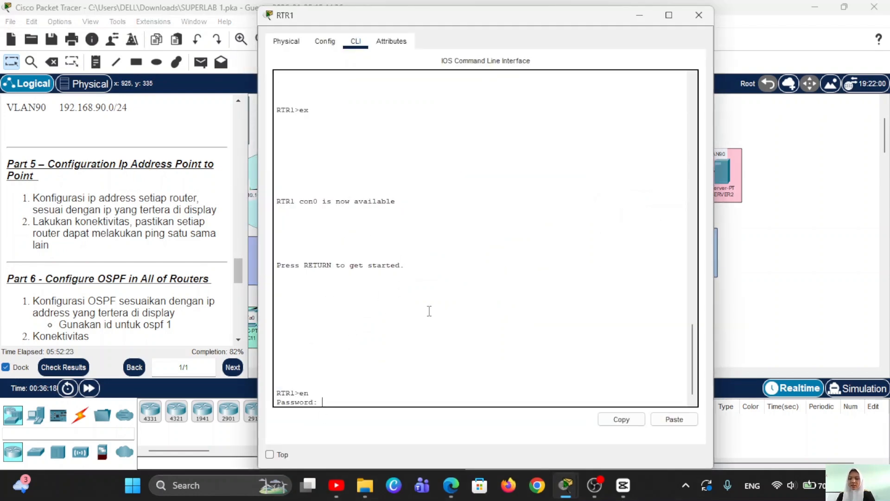
key(Return)
text(conf t)
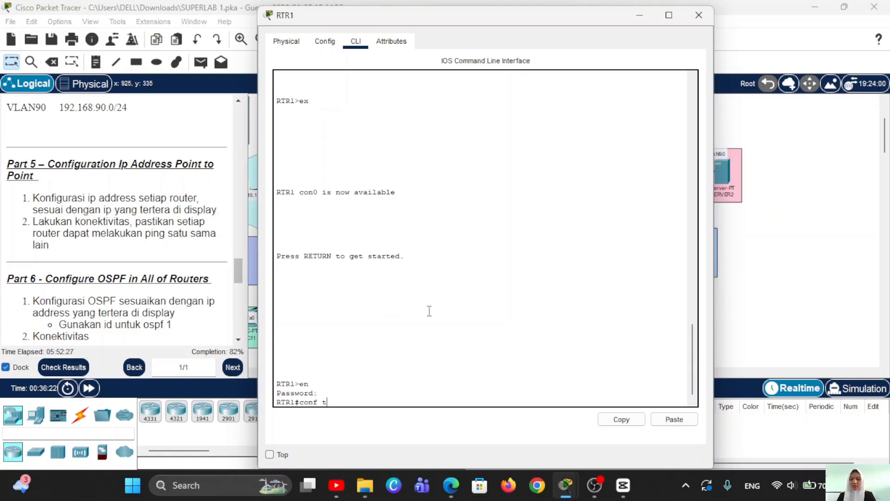
key(Return)
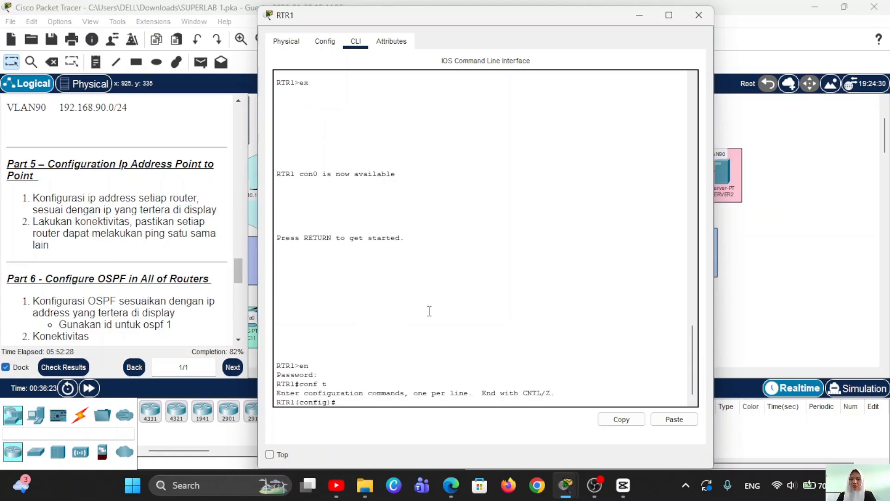
Step: Assign 10.10.10.5 with mask 255.255.255.252 to RTR1's Gig0/1, enable the interface and return to global configuration mode
drag(577, 21, 746, 31)
scroll(377, 234, right, 10)
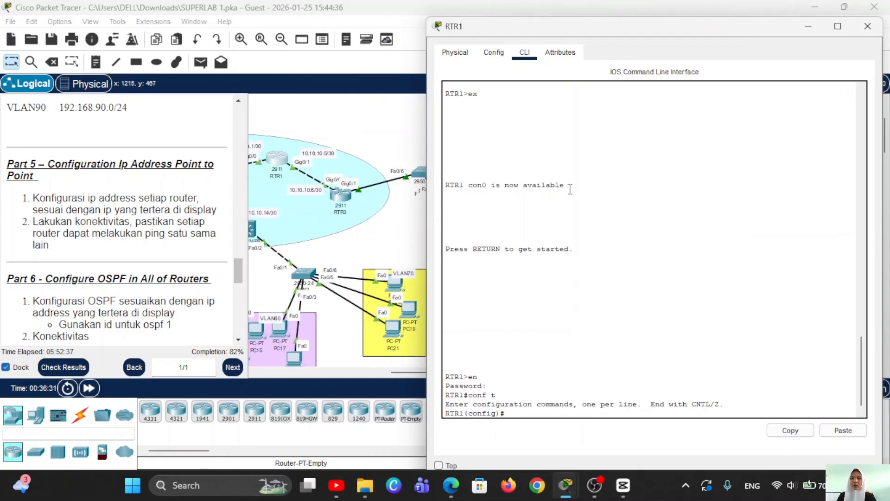
scroll(376, 245, left, 6)
scroll(380, 252, right, 6)
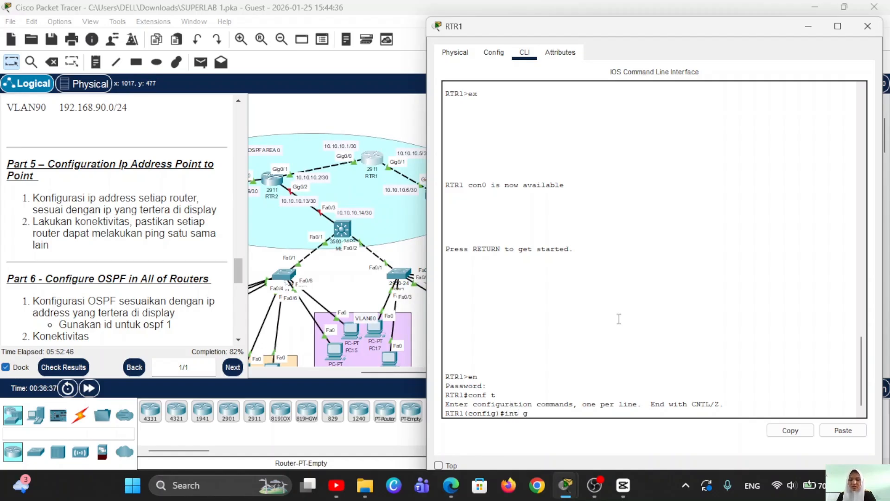
text(1)
key(Return)
text(ig-if)#ip)
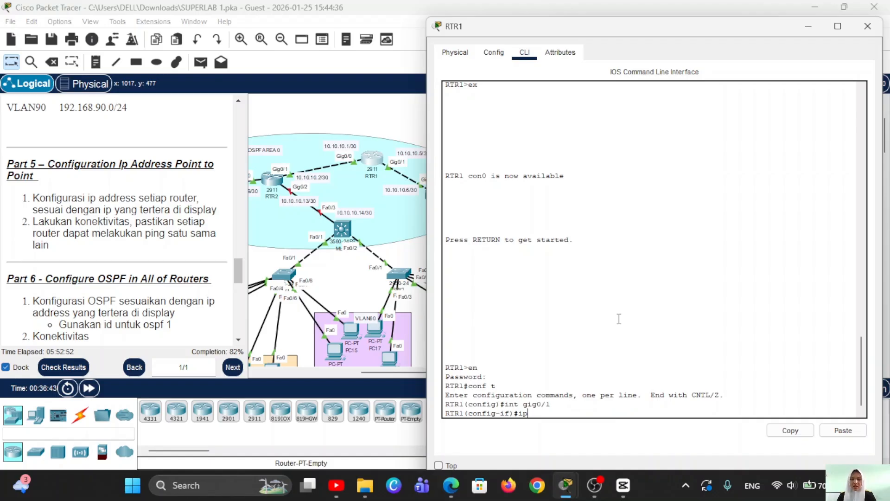
text( add 10.10.10.5 255.)
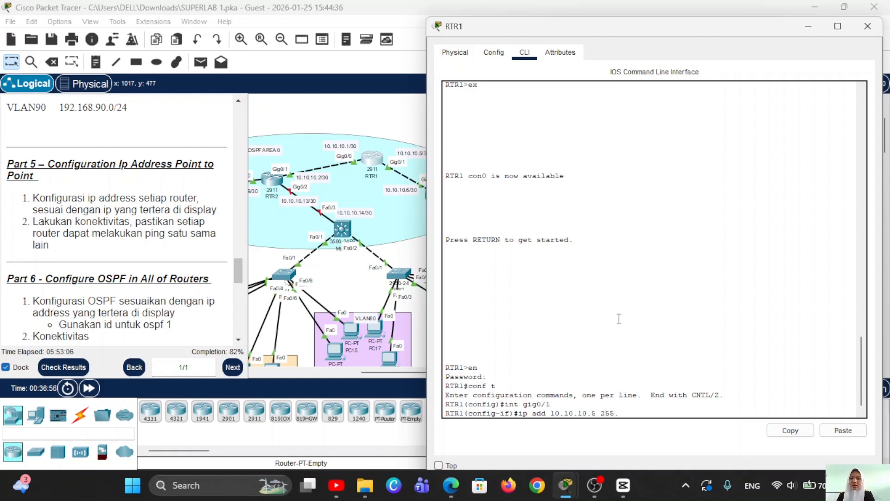
text(255.255.252)
key(Return)
text(no sh)
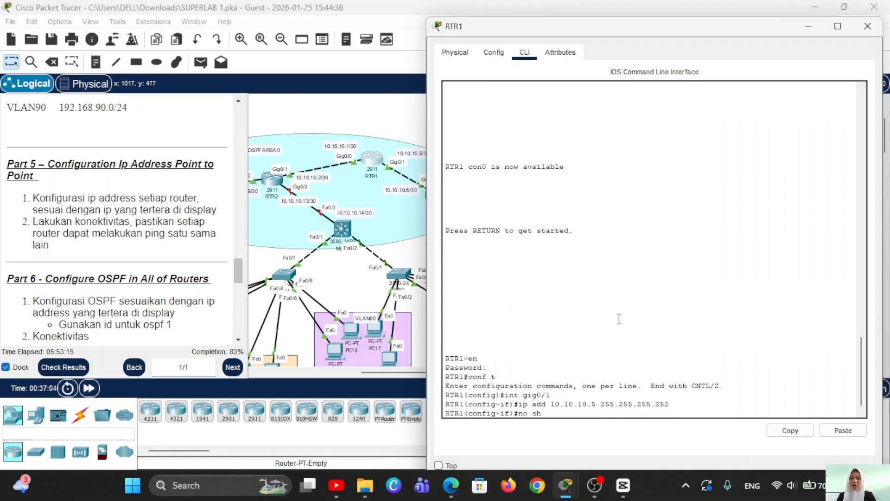
key(Return)
text(ex)
key(Return)
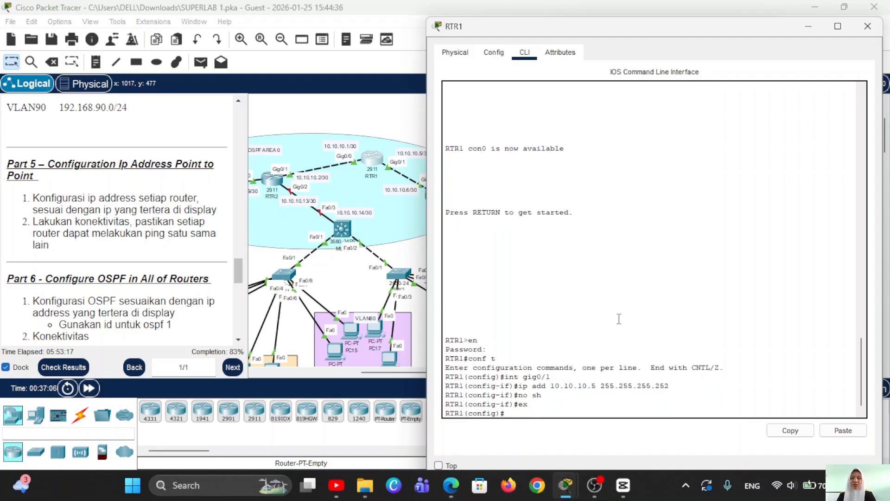
Step: Assign 10.10.10.1 with mask 255.255.255.252 to RTR1's Gig0/0, enable the interface and close the router window
text(int gig0/0)
key(Return)
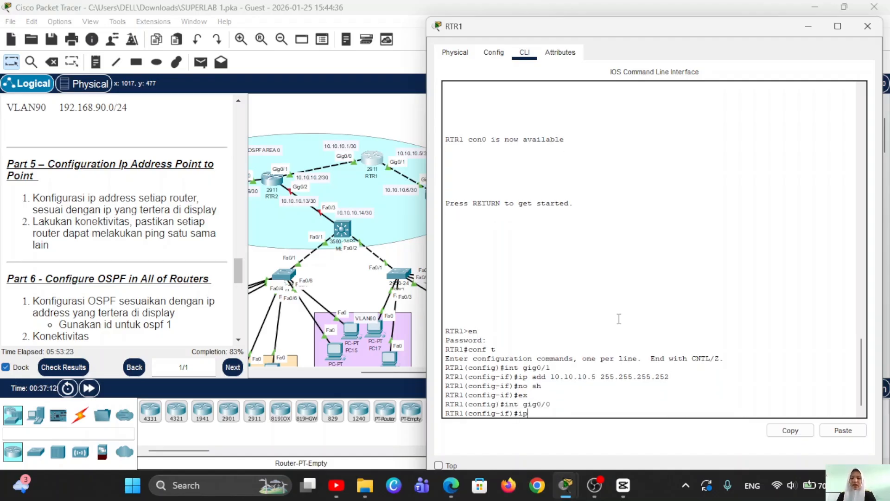
text(ip add )
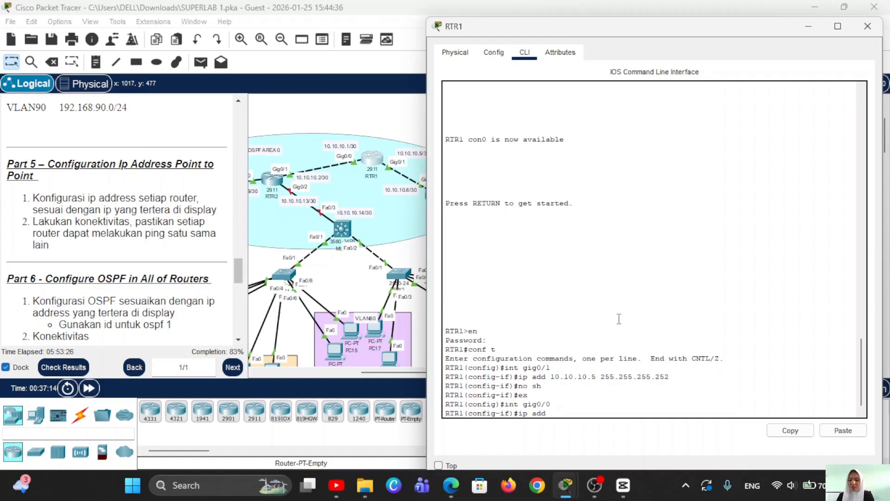
text(10.10.10.1)
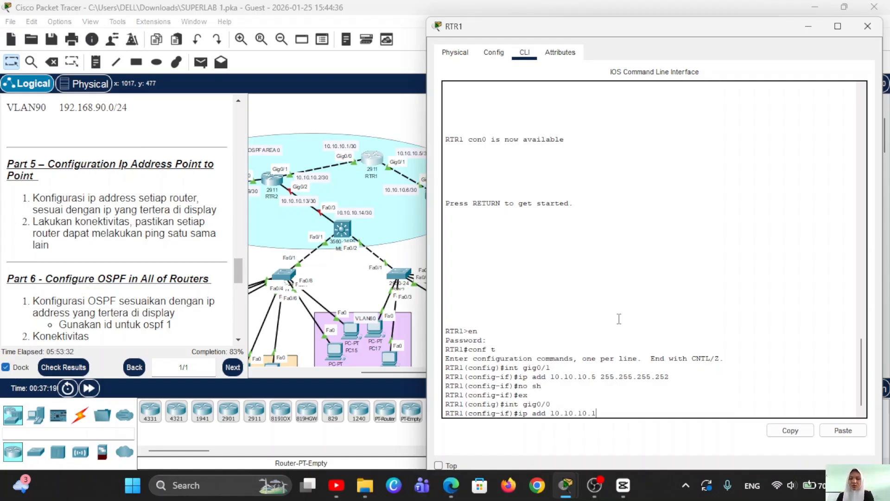
text( 255.255)
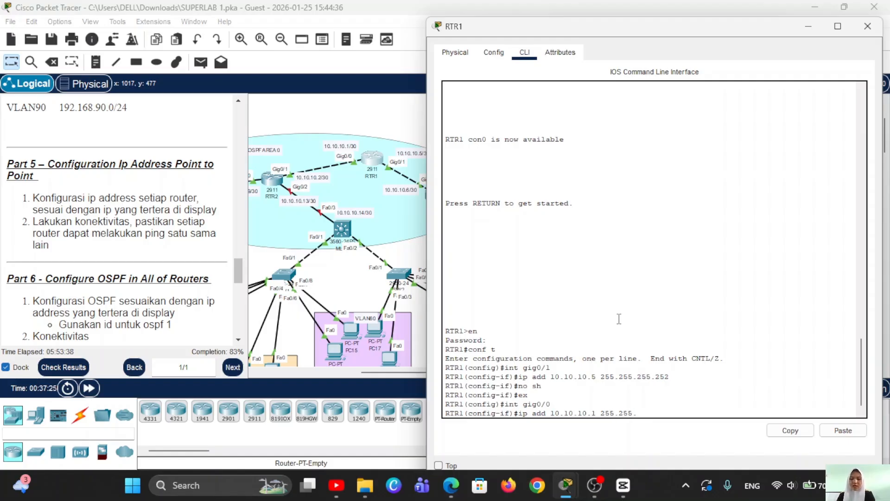
text(.255.252)
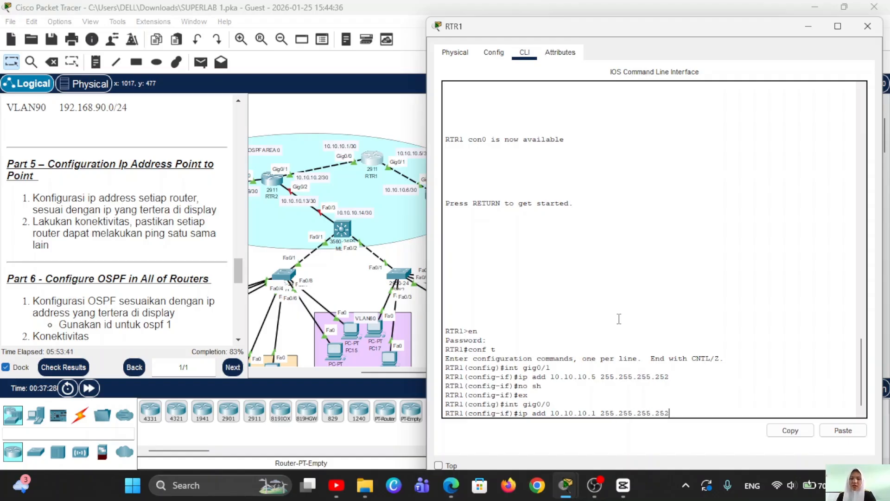
key(Return)
text(nfig-if)#n)
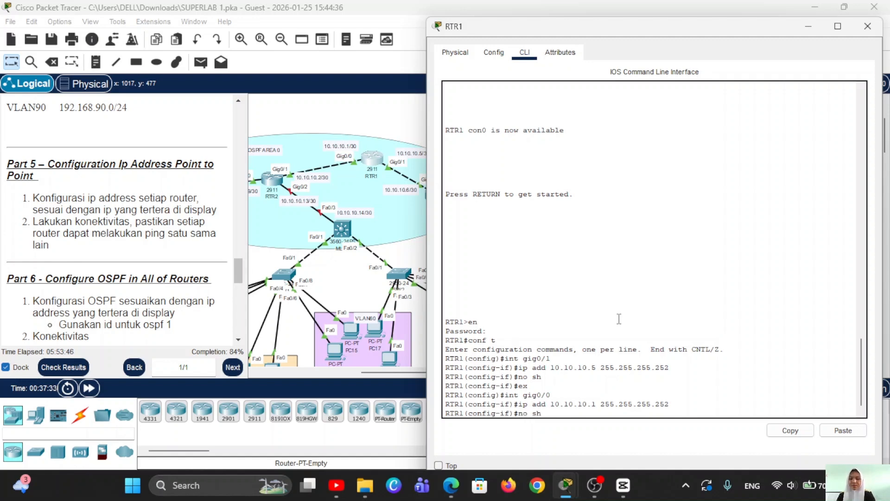
text(o sh)
key(Return)
click(868, 26)
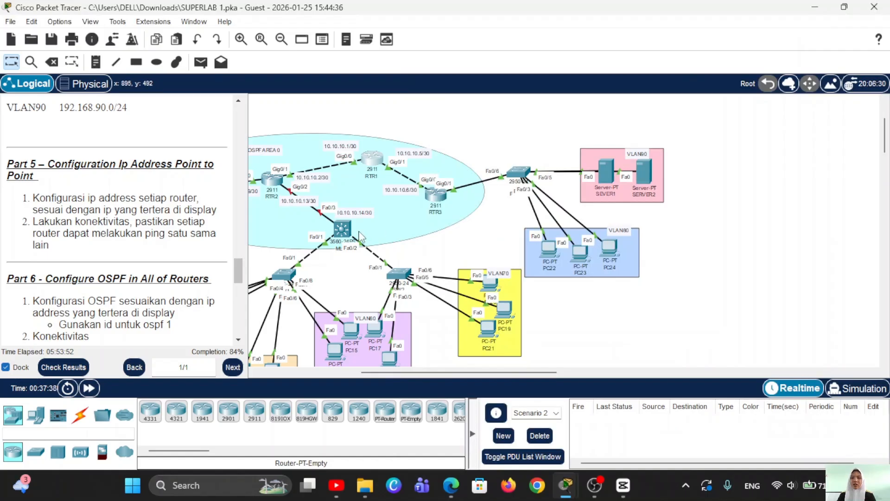
Step: Open RTR2's command line and enter global configuration mode with the enable password
scroll(457, 185, left, 3)
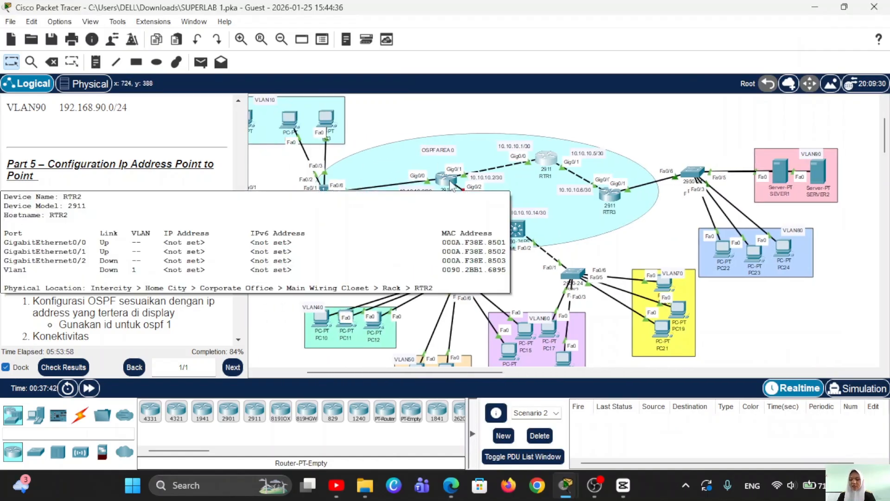
click(452, 185)
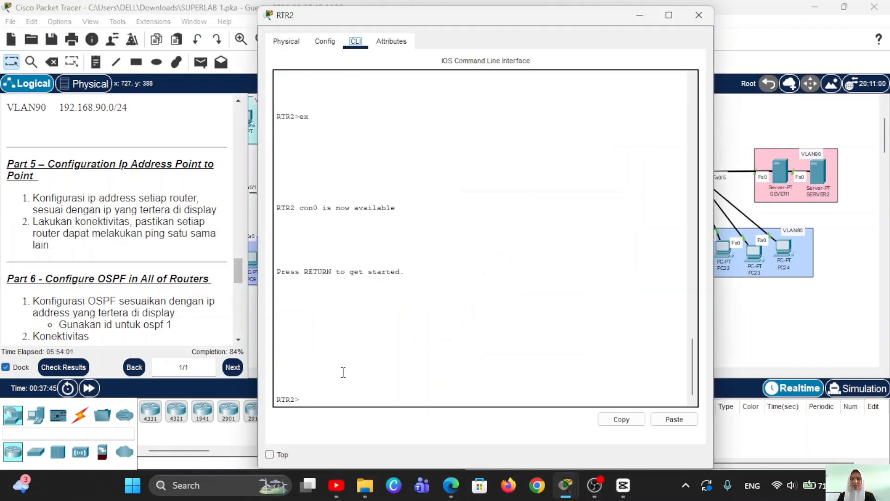
text(en)
key(Return)
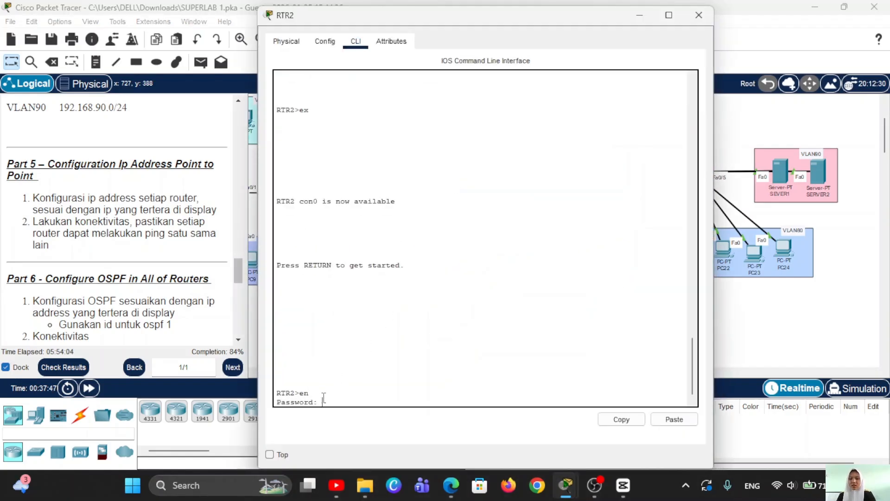
key(Return)
text(c)
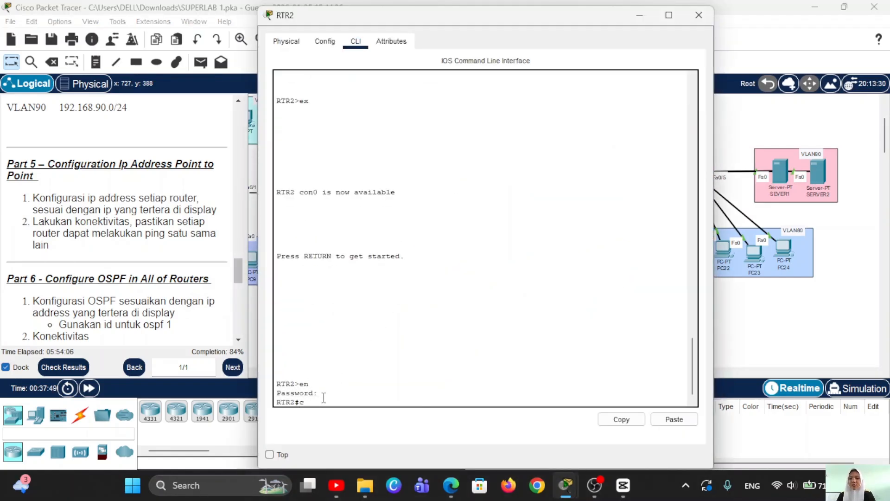
text(onf t)
key(Return)
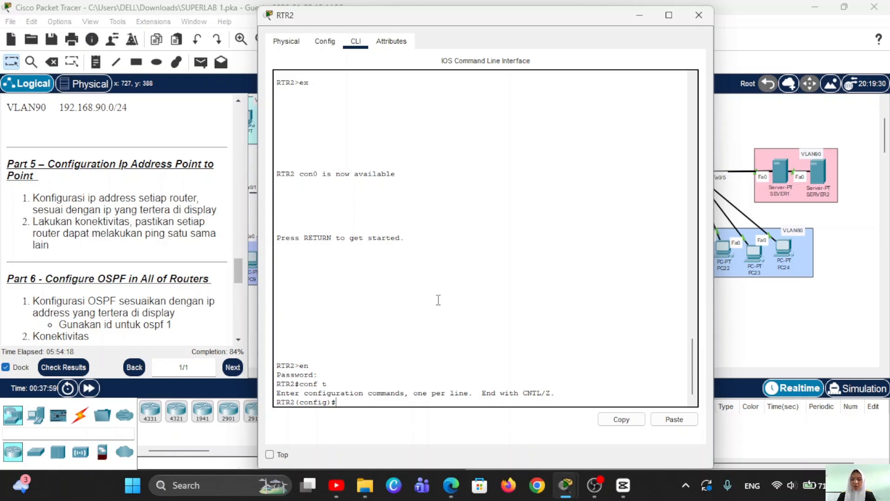
Step: Assign 10.10.10.9 with mask 255.255.255.252 to RTR2's Gig0/0, enable the interface and return to global configuration mode
text(int)
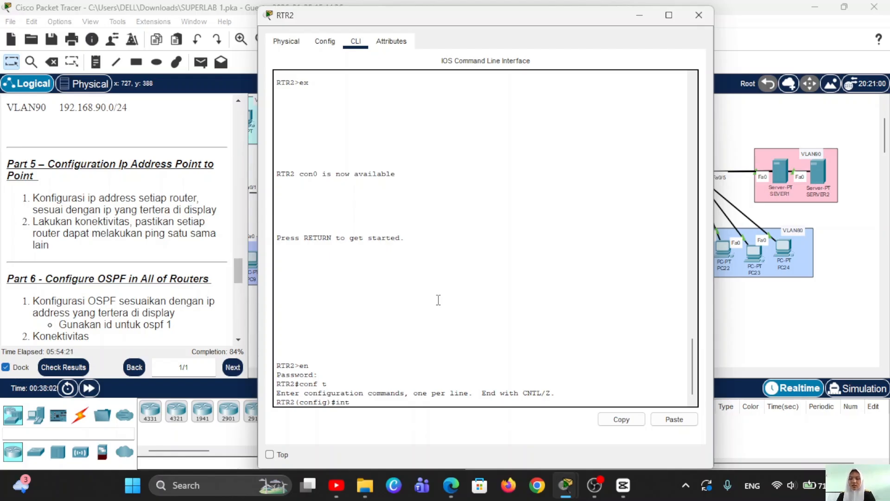
text( gig0/0)
key(Return)
text(ip add)
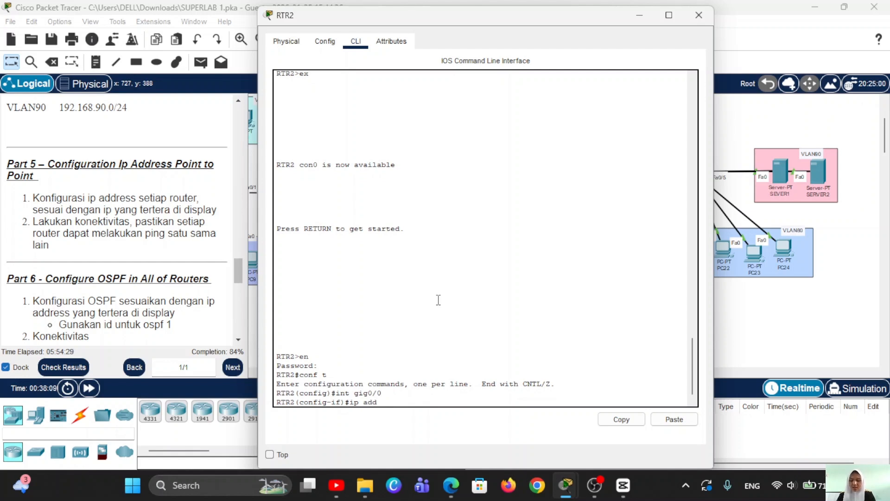
text( 10.)
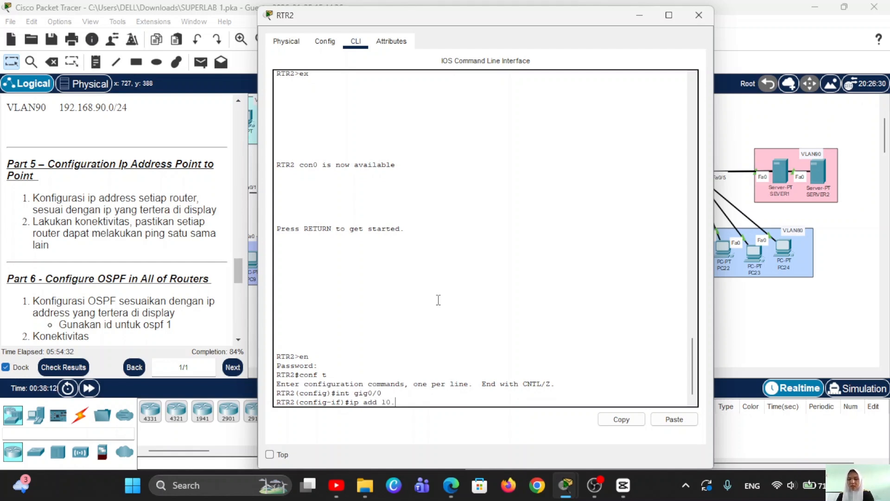
text(10.10.9)
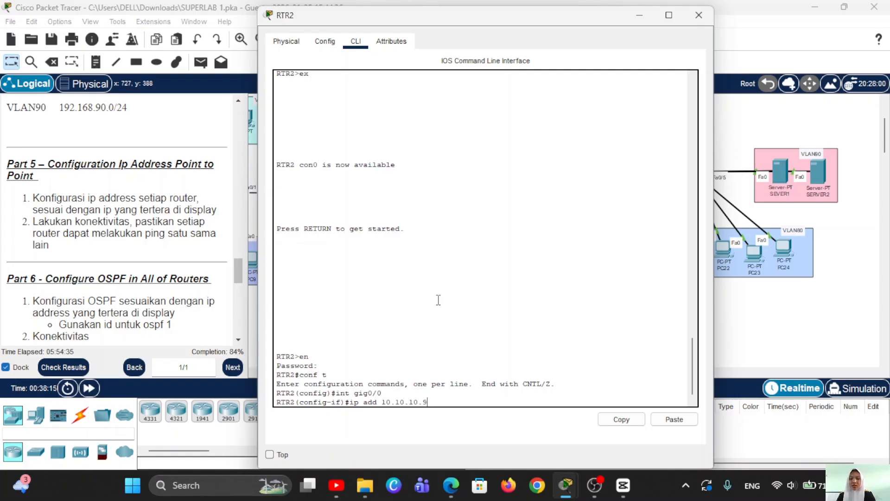
text( 255.255.255.25)
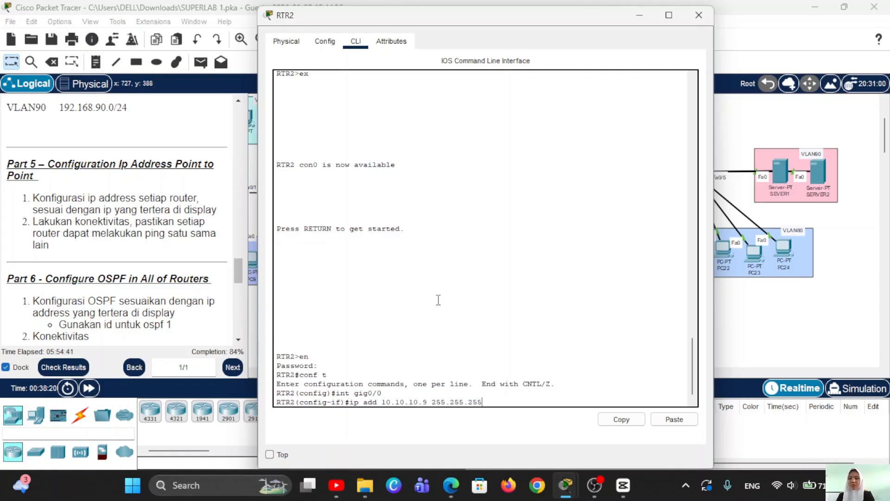
text(2)
key(Return)
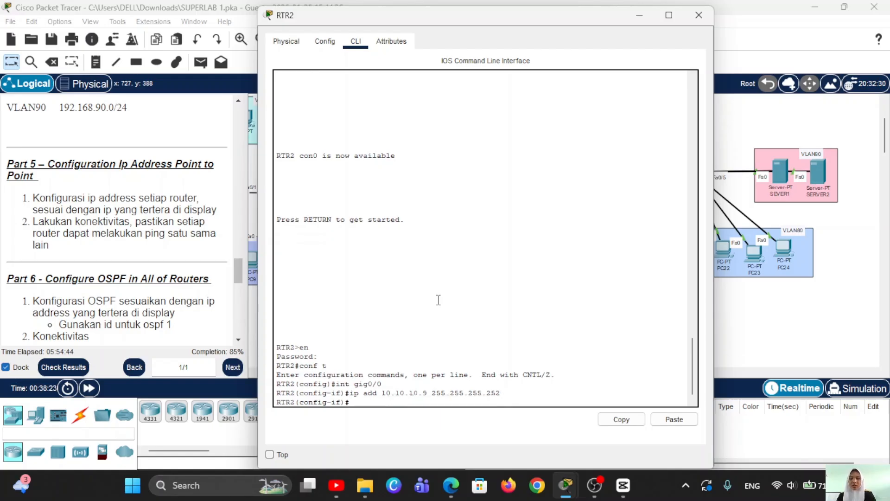
text(no sh)
key(Return)
text(ex)
key(Return)
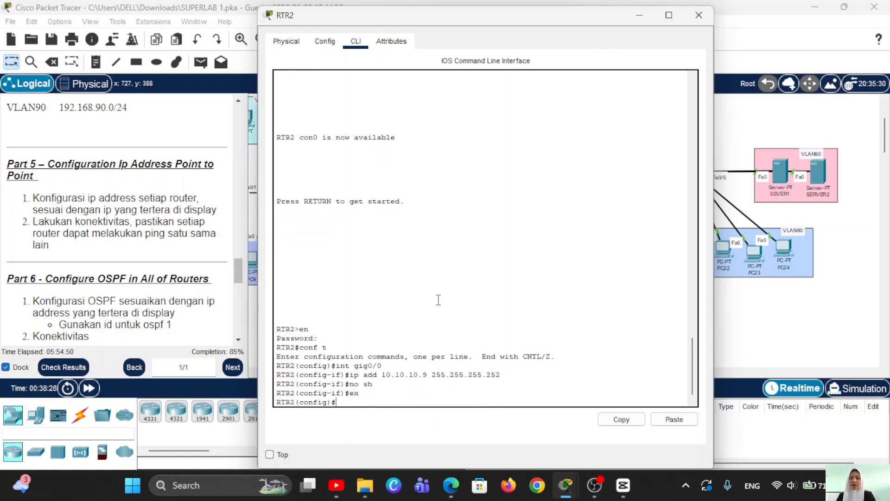
Step: Assign 10.10.10.2 with mask 255.255.255.252 to RTR2's Gig0/1, enable the interface and return to global configuration mode
text(int gig0/1)
key(Return)
text(ip)
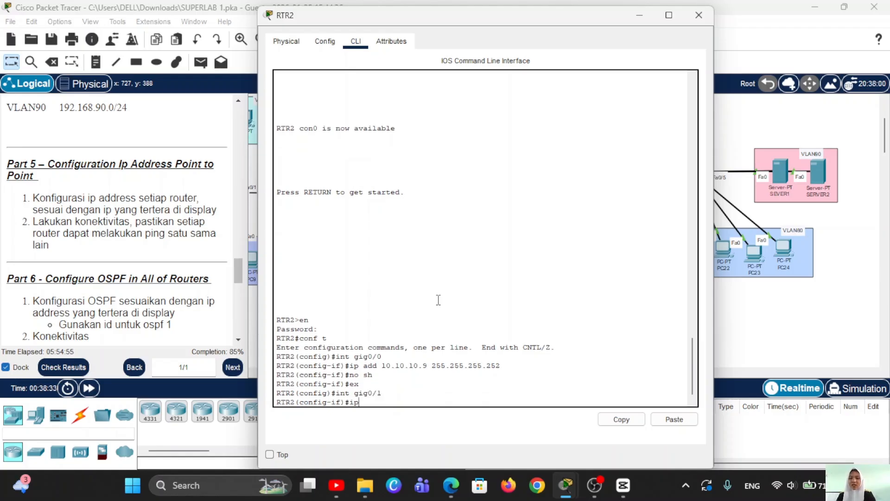
text( add)
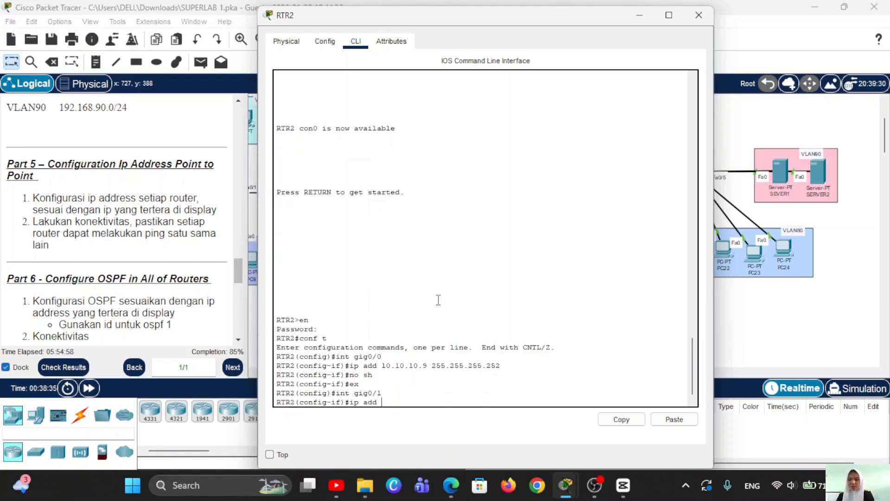
text( 10.10.1)
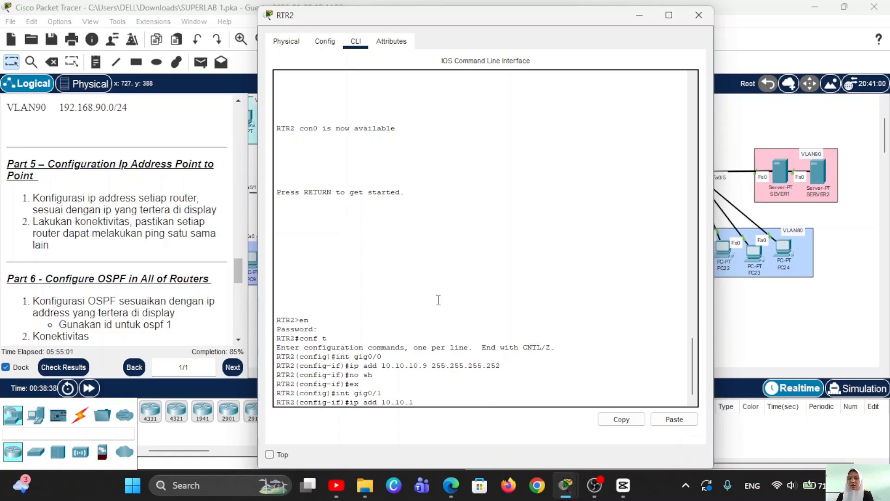
text(0.2)
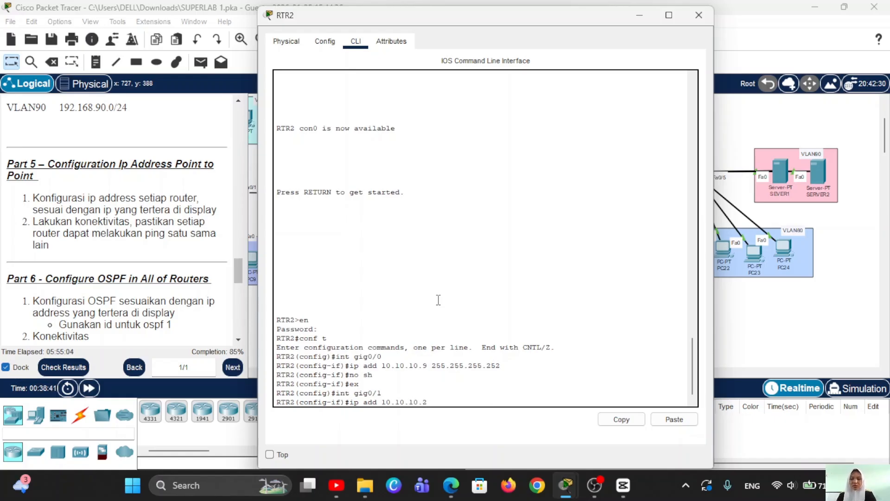
text( 255)
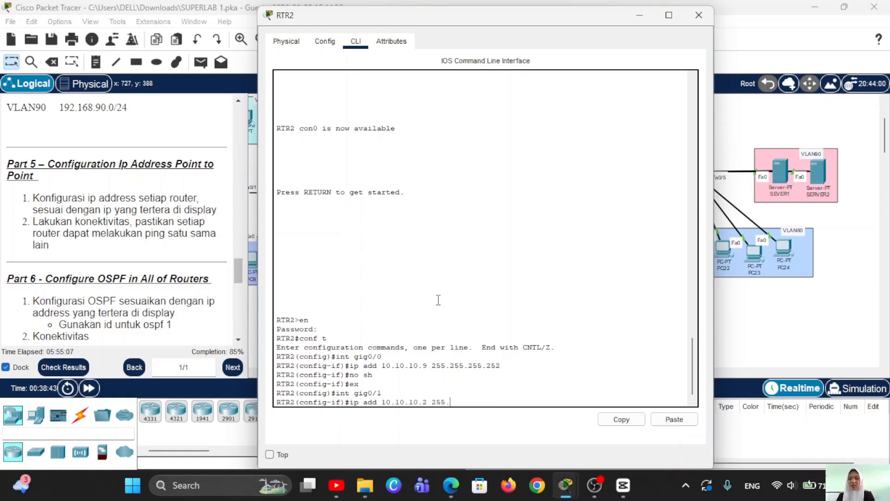
text(.255.255.252)
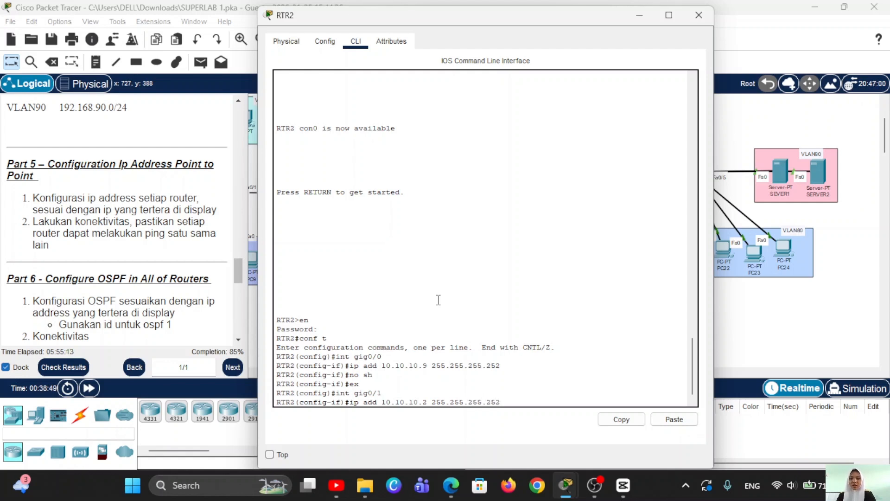
key(Return)
text(no sh)
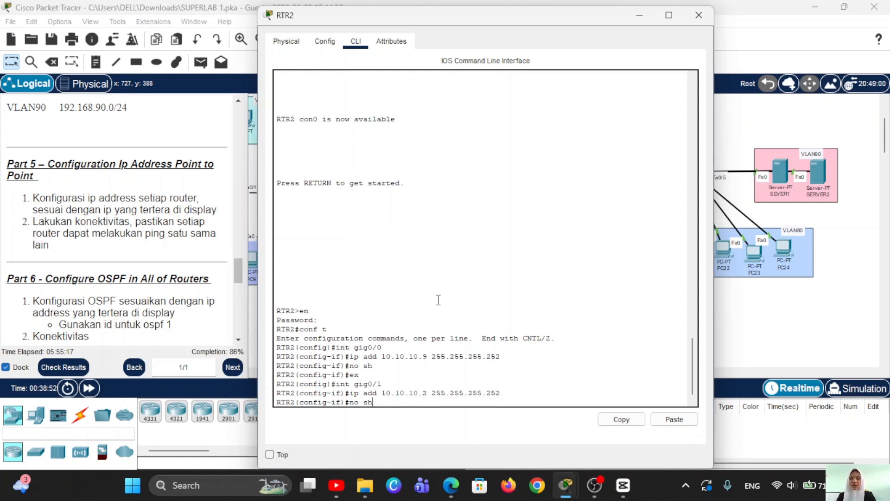
key(Return)
text(e)
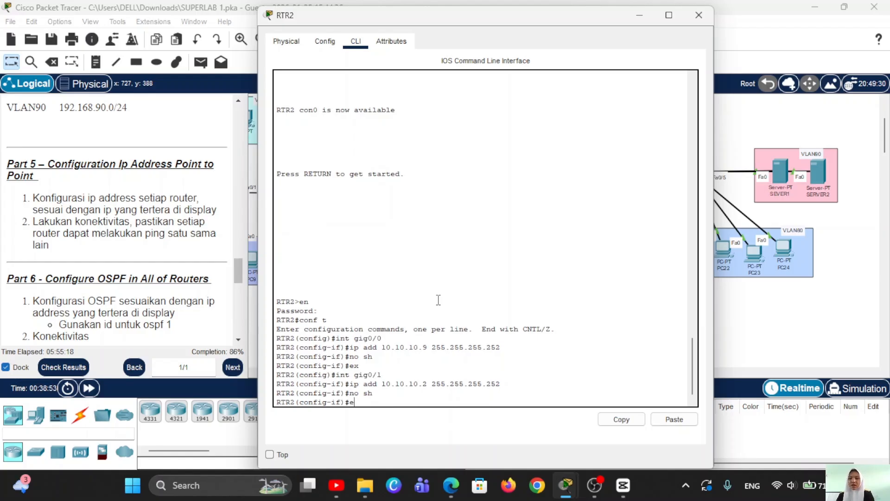
text(x)
key(Return)
Step: Assign 10.10.10.13 with mask 255.255.255.252 to RTR2's Gig0/2, enable the interface and close the router window
text(ig)#i)
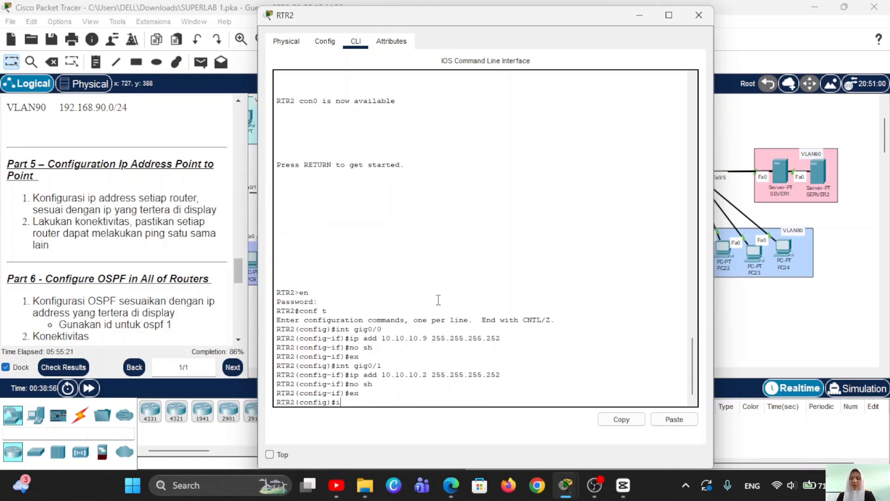
text(nt gig0/2)
key(Return)
text(ip )
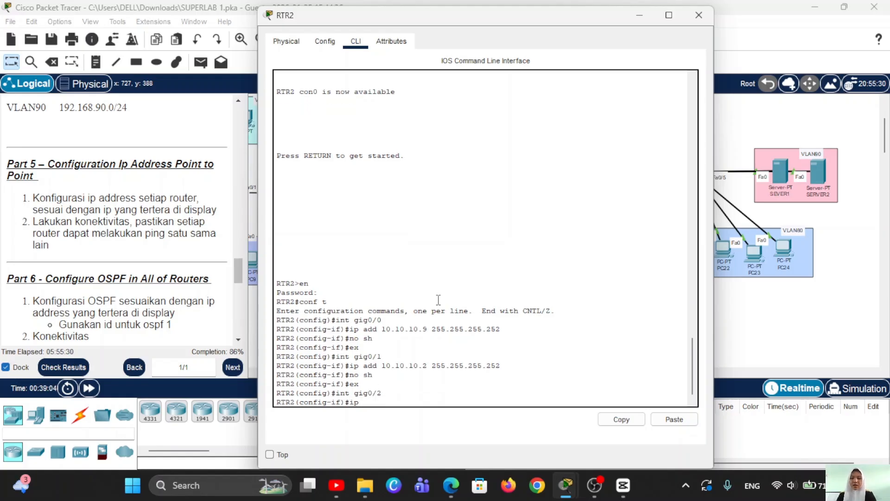
text(add)
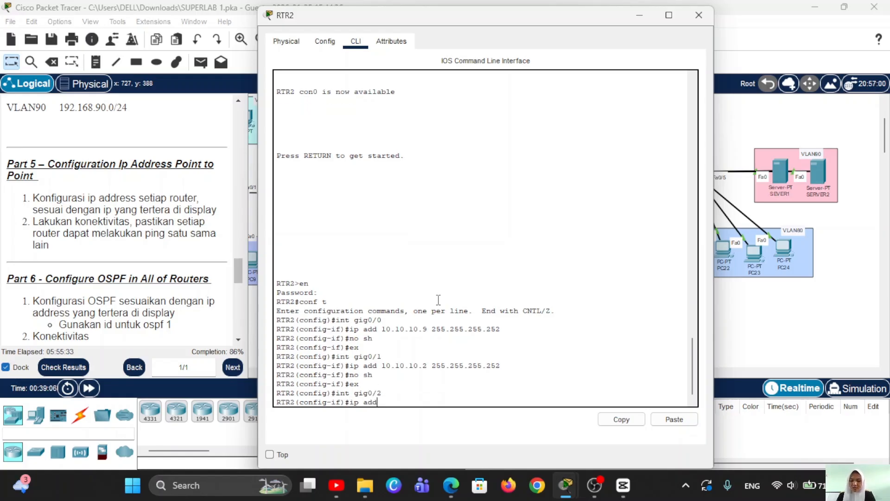
text( 10.)
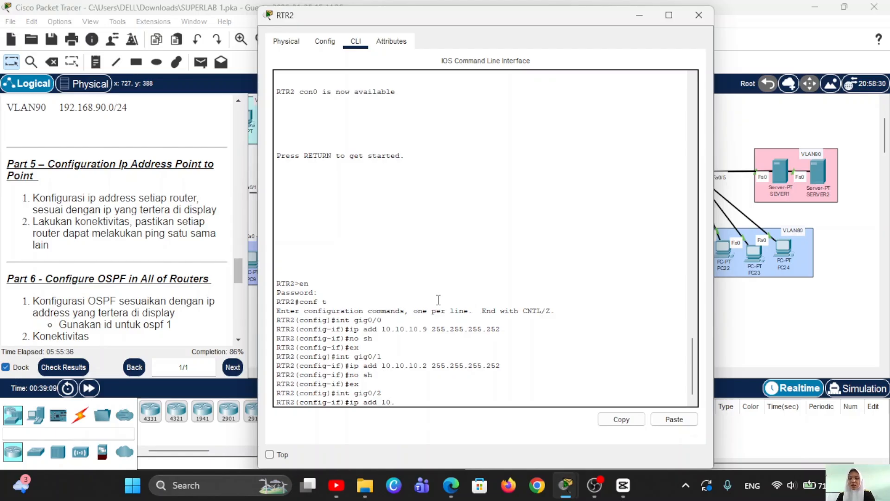
text(10.10.13 255)
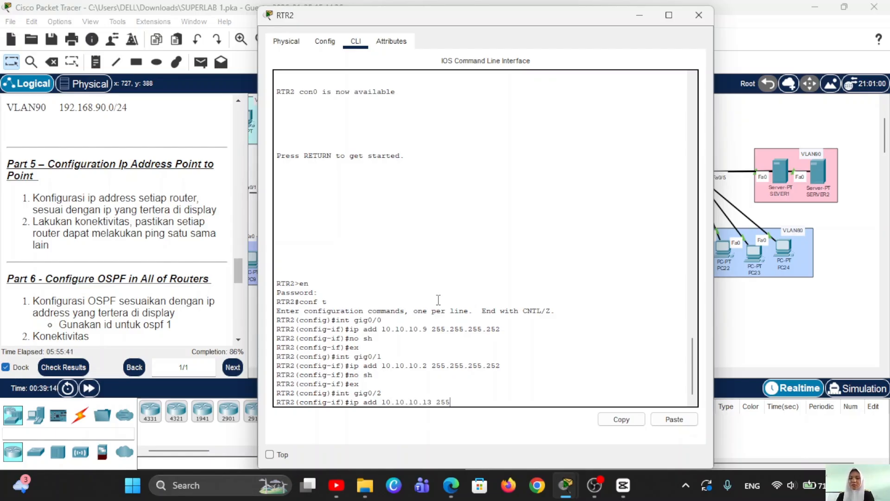
text(.255.255.252)
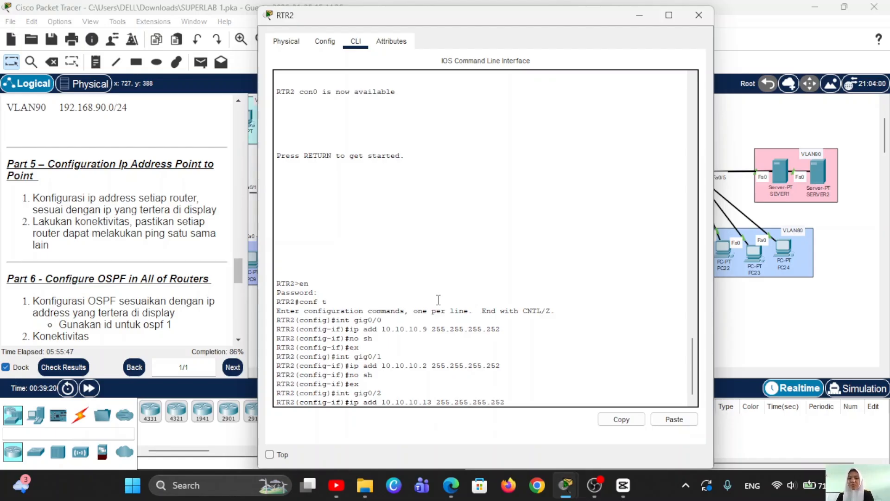
key(Return)
text(no)
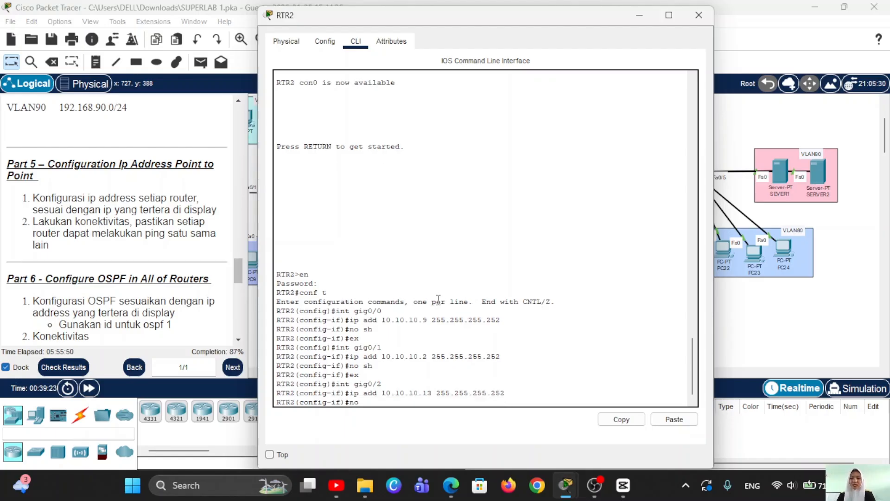
text( sh)
key(Return)
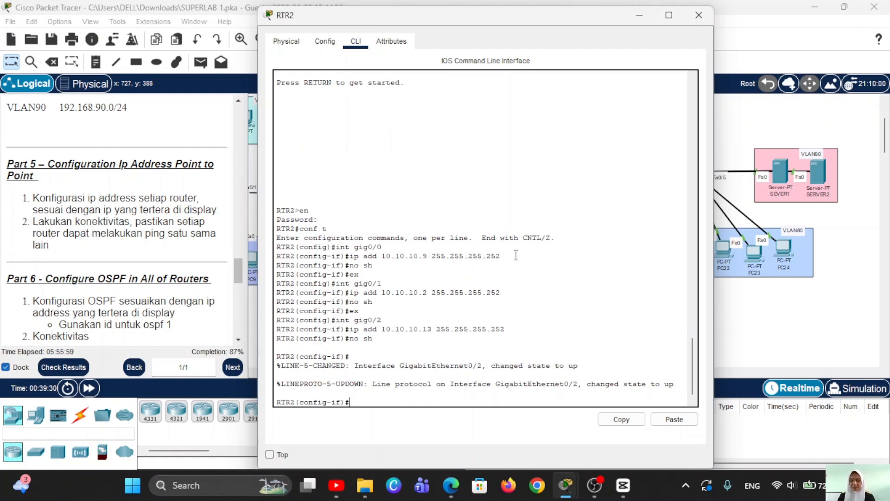
click(696, 18)
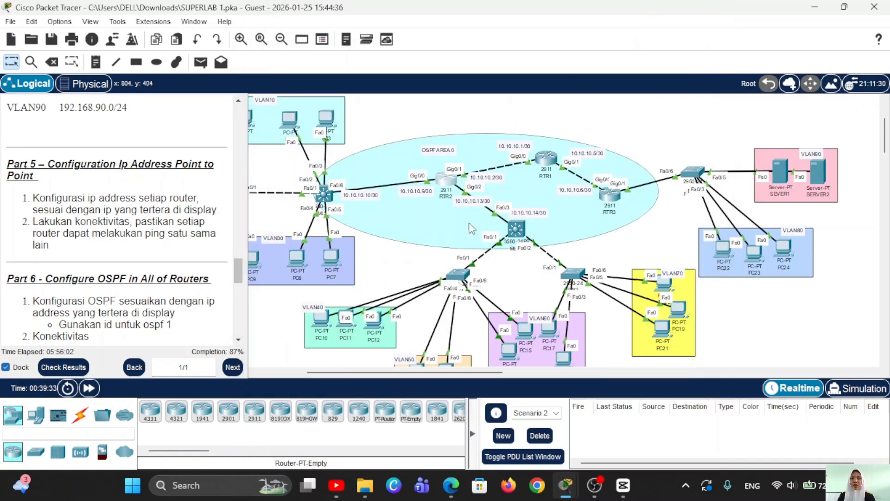
Step: Open MLS1's command line and enter global configuration mode with the enable password
click(518, 229)
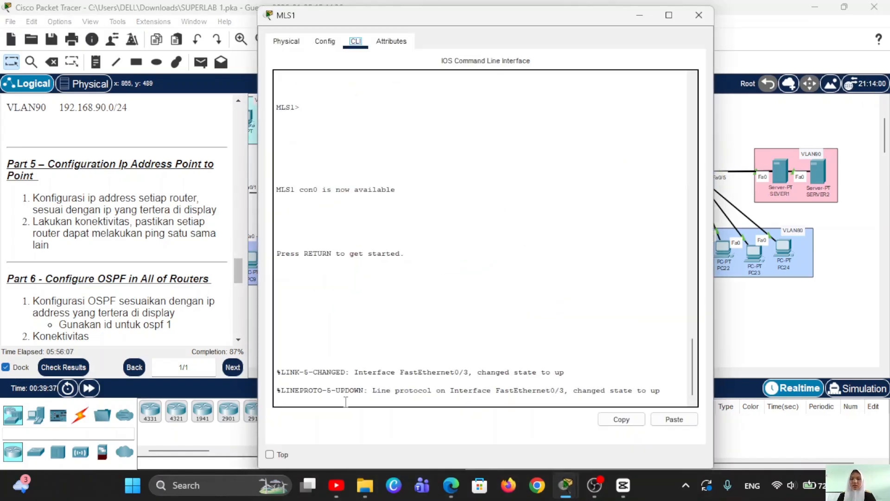
click(495, 397)
key(Return)
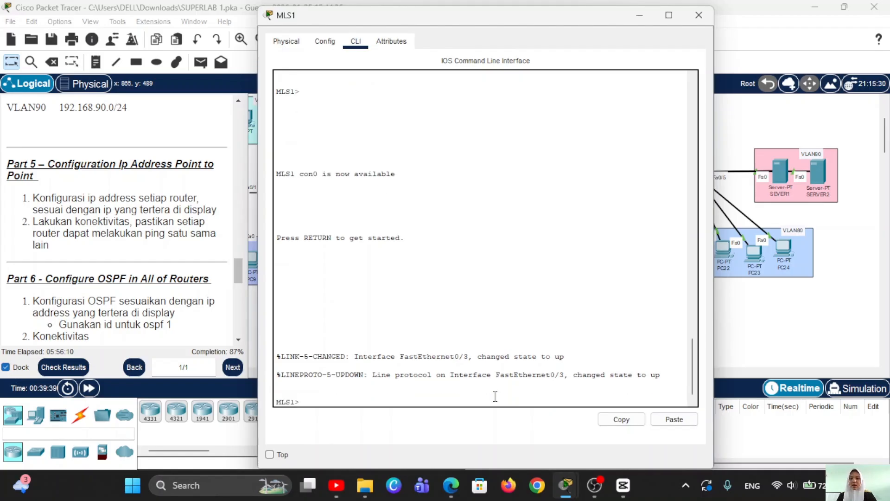
text(en)
key(Return)
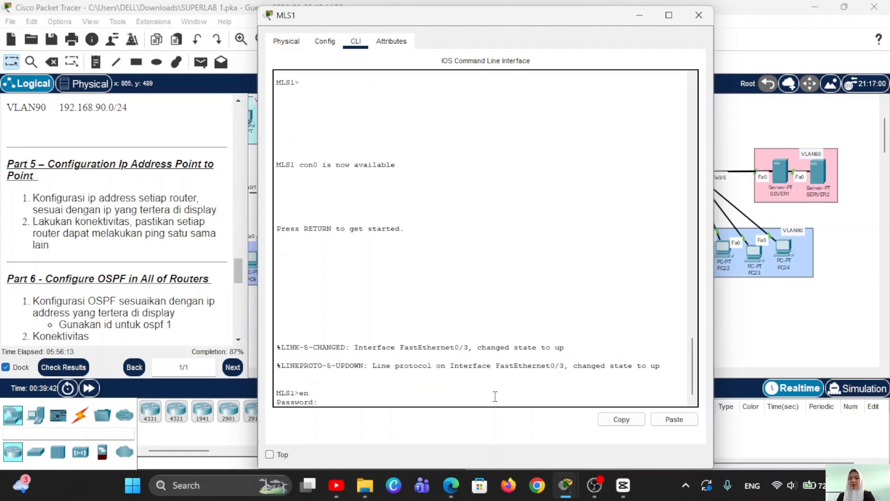
key(Return)
text(co)
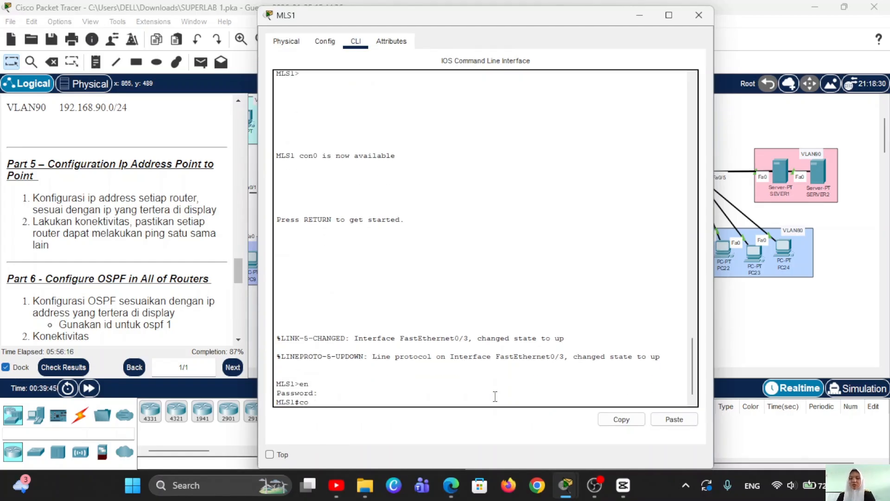
Step: Enter global configuration mode on MLS1 and open interface fa0/3 for configuration
text(nf t)
key(Return)
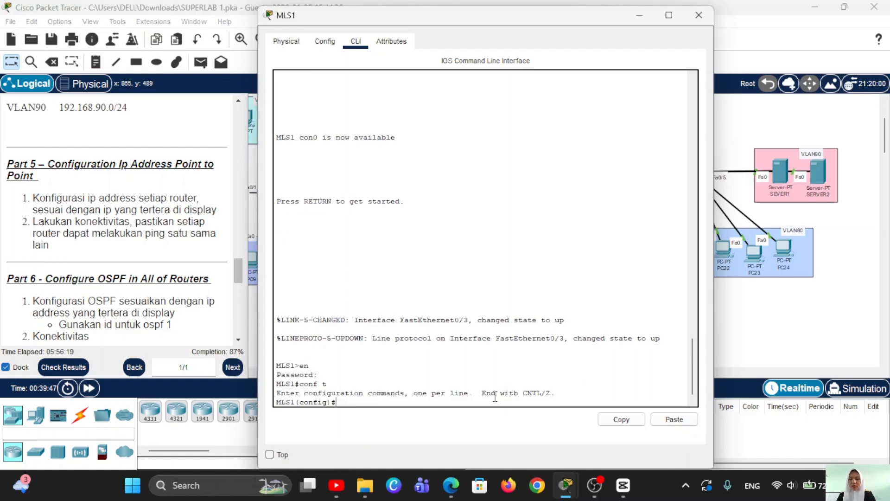
text(int fa0/3)
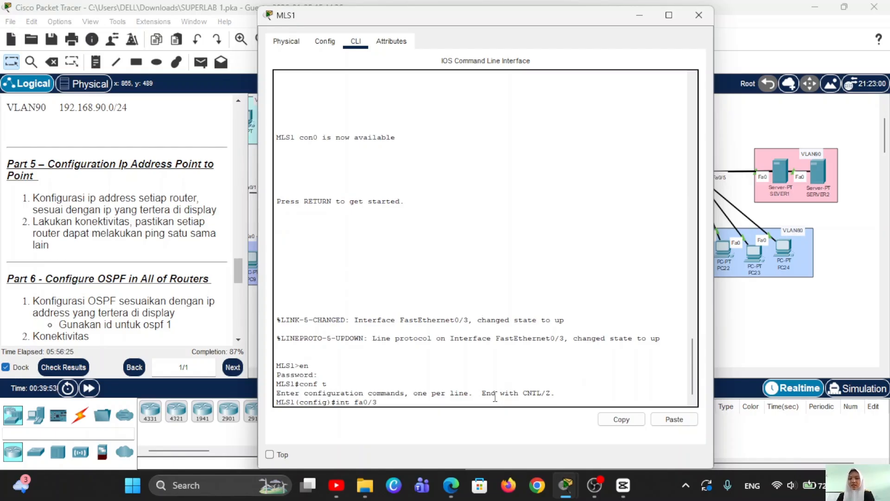
key(Return)
text(ip add)
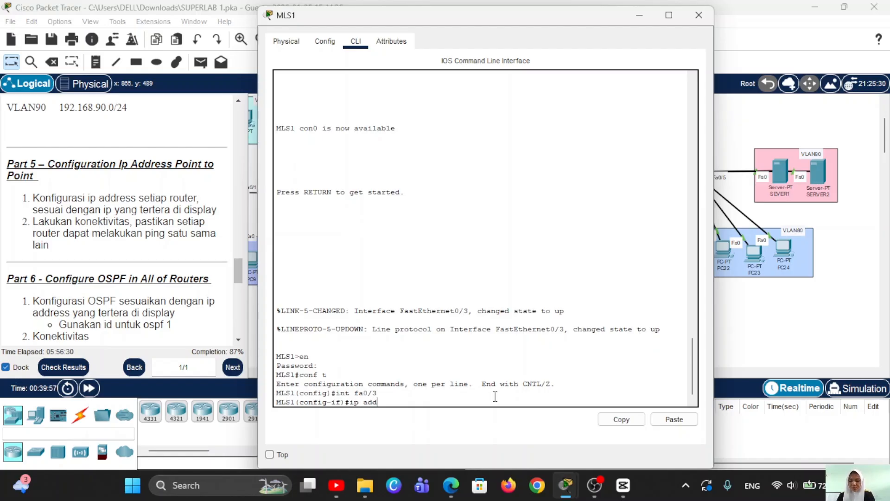
key(BackSpace)
key(BackSpace)
key(BackSpace)
key(BackSpace)
key(BackSpace)
key(BackSpace)
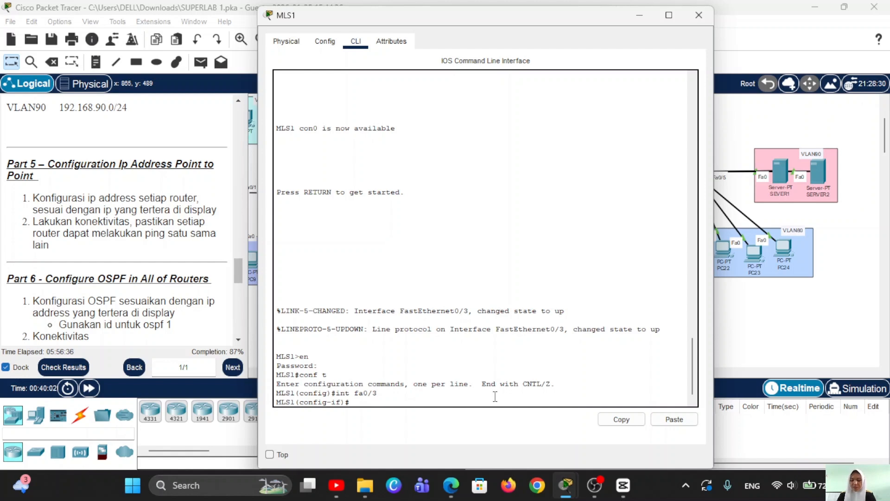
Step: Make MLS1's fa0/3 a routed port with no switchport and assign it IP address 10.10.10.14 with mask 255.255.255.252
text(no sw)
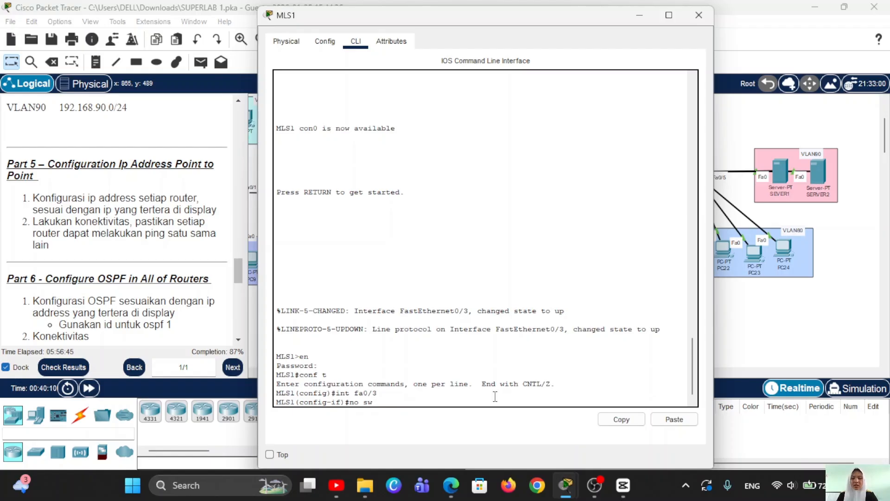
key(Return)
text(ip a)
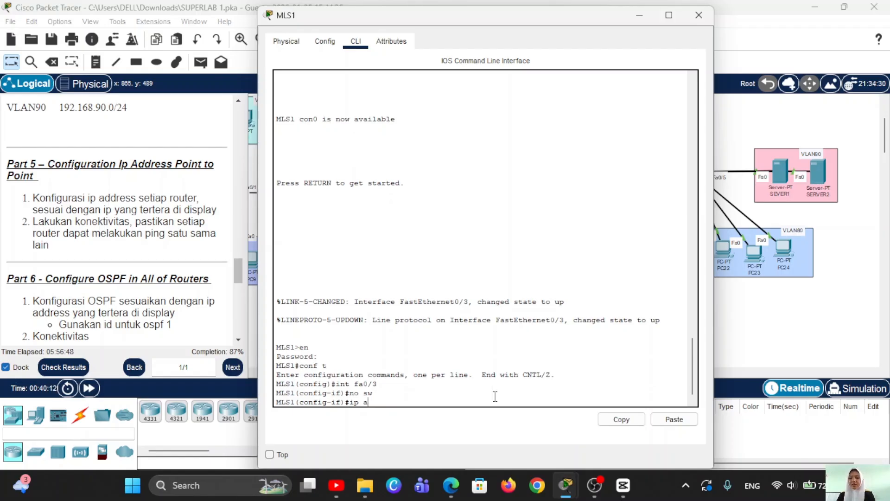
text(dd 1)
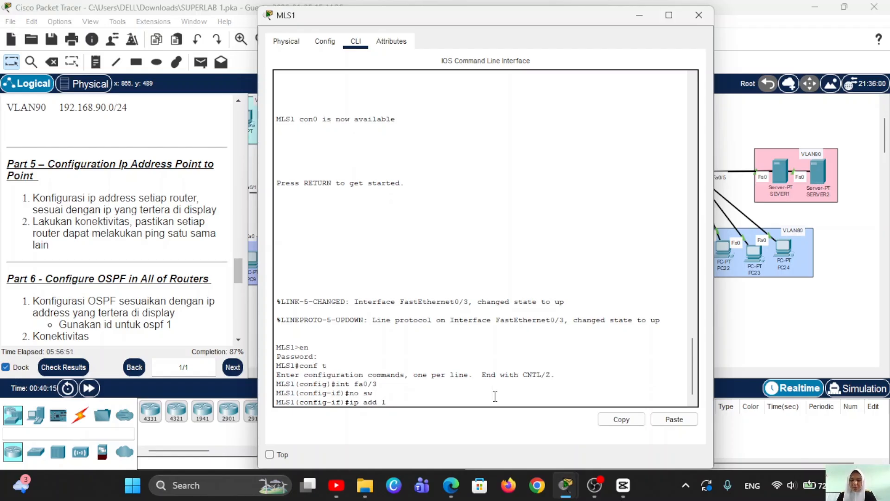
text(0.10.)
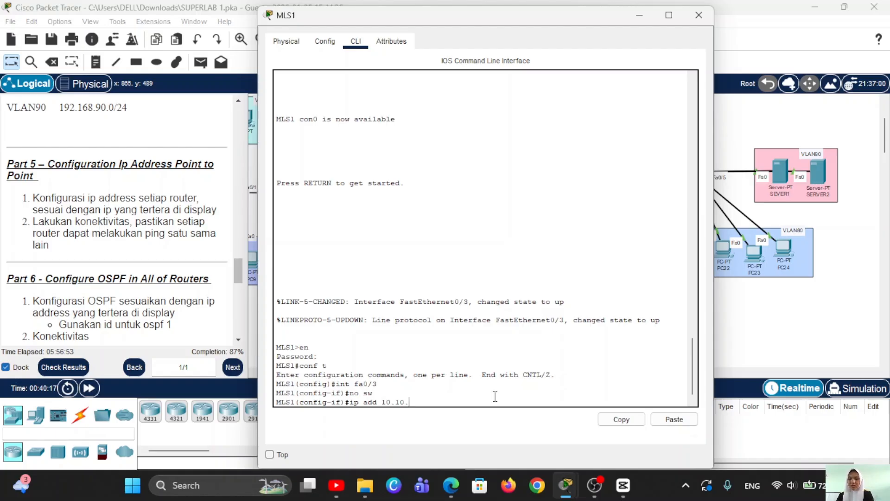
text(10.14 255.255)
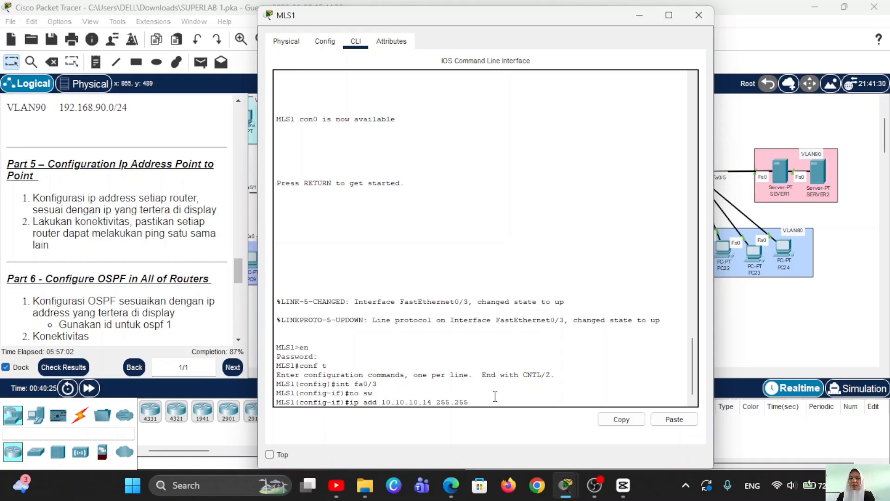
text(.255.252)
key(Return)
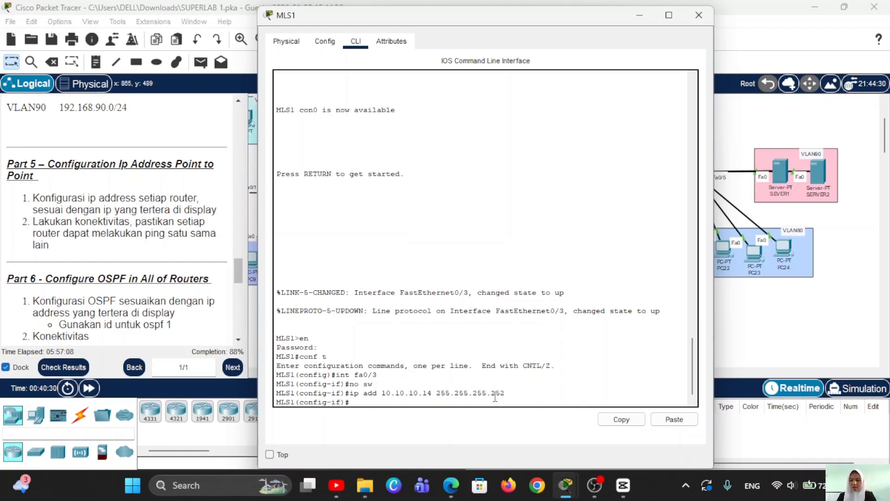
Step: Enable MLS1's fa0/3 interface with no shutdown and minimize the MLS1 window
text(no sh)
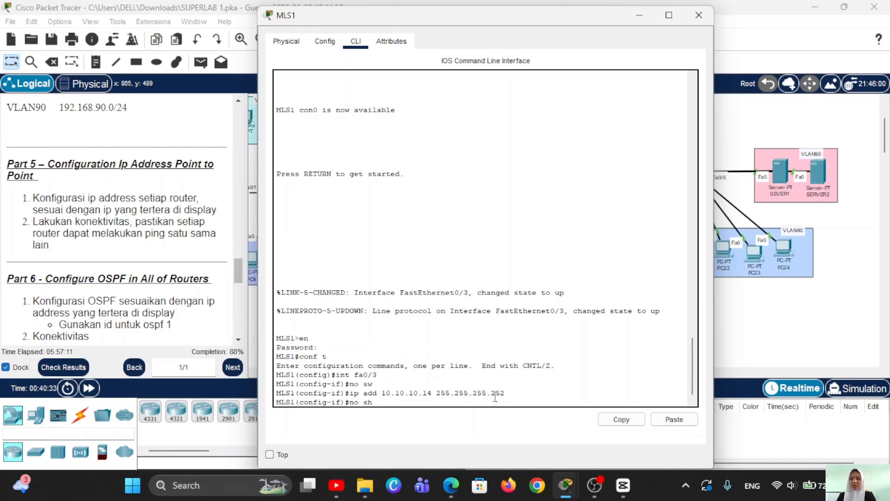
key(Return)
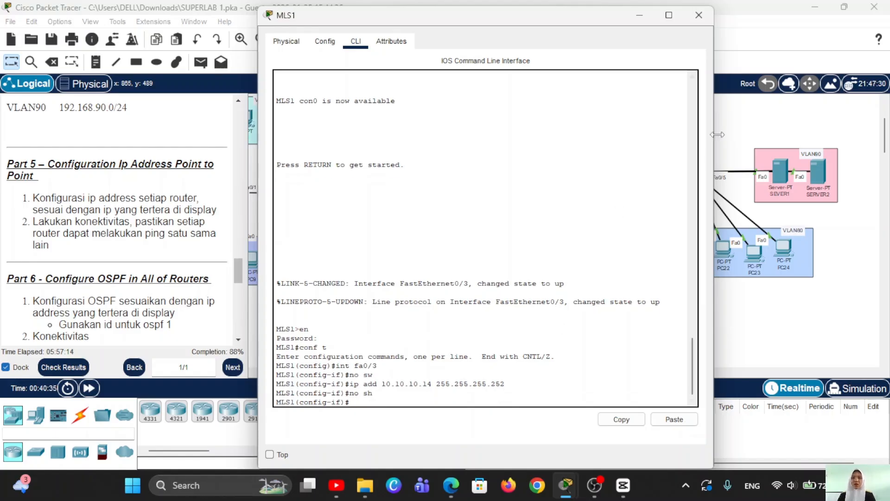
click(644, 16)
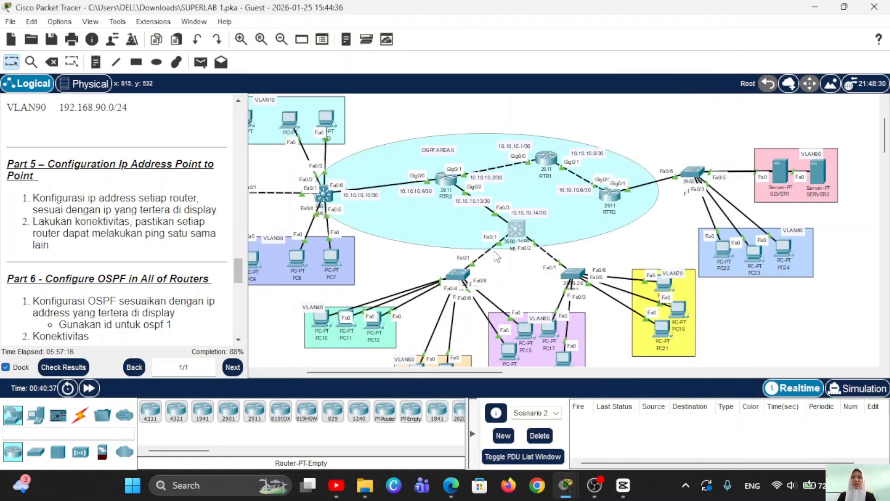
Step: Open MLS2's command line, enter the enable password and switch to global configuration mode
click(468, 192)
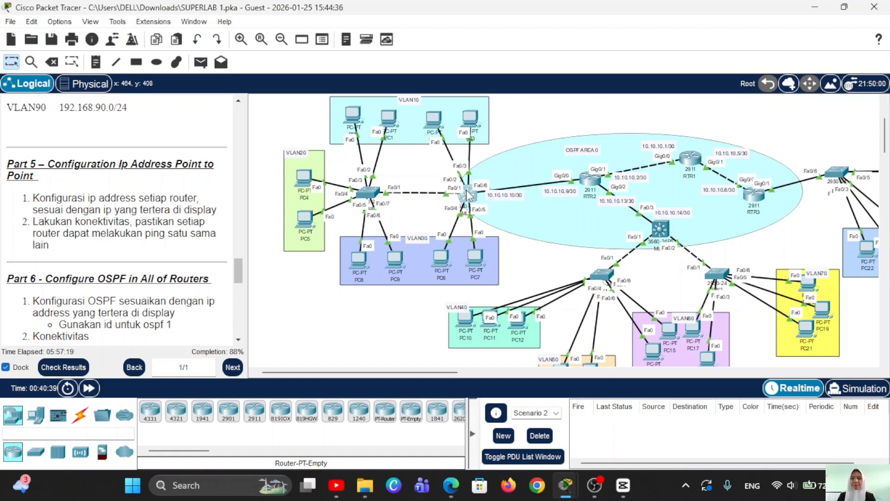
click(316, 361)
key(Return)
text(en)
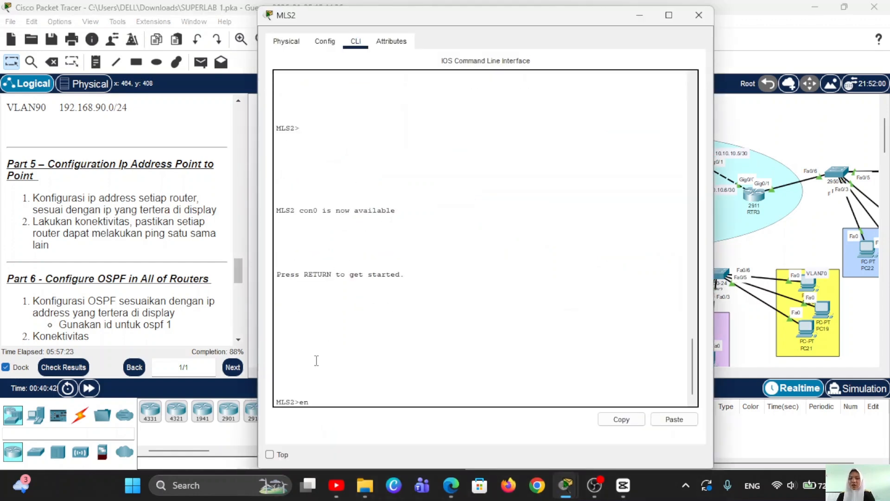
key(Return)
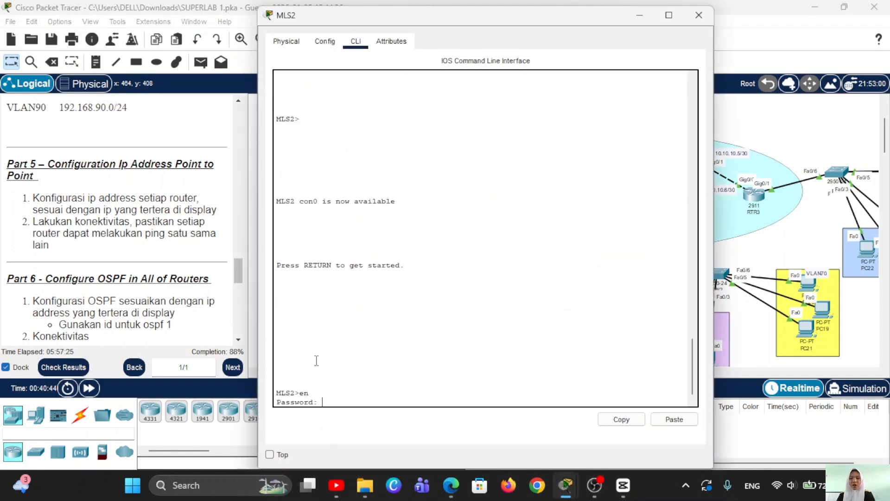
key(Return)
text(conf t)
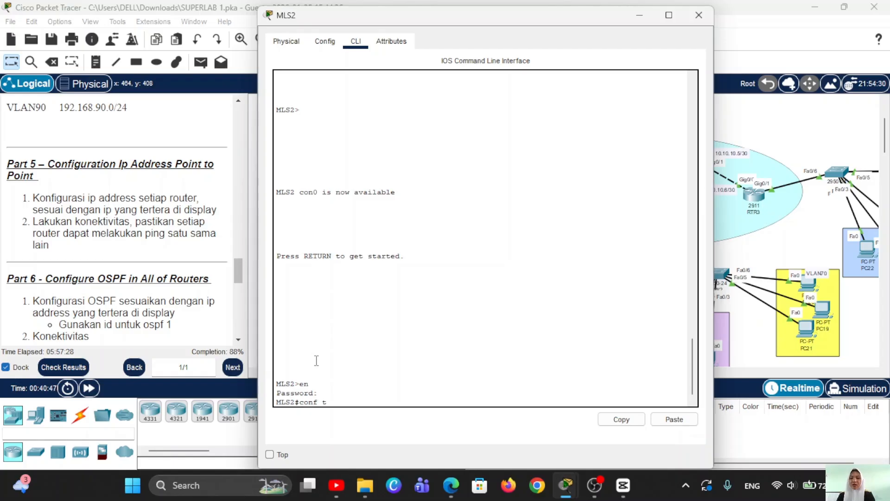
key(Return)
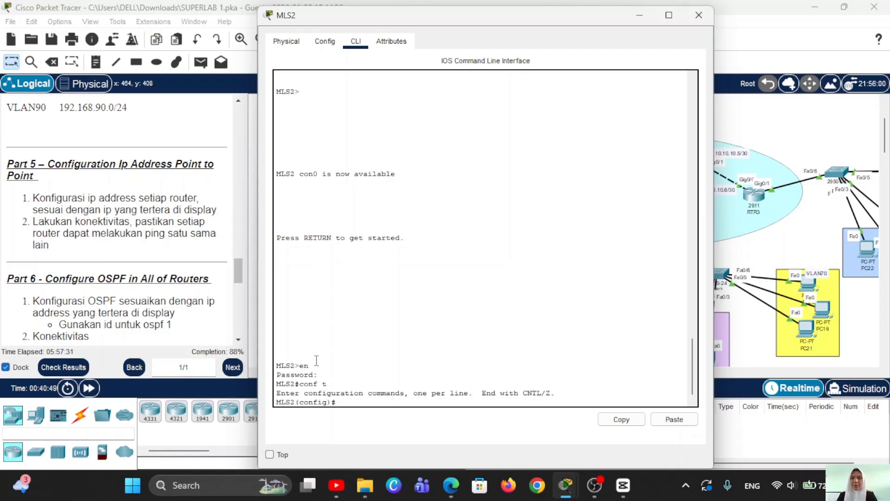
Step: Open interface fa0/6 on MLS2 and make it a routed port with no switchport
text(int )
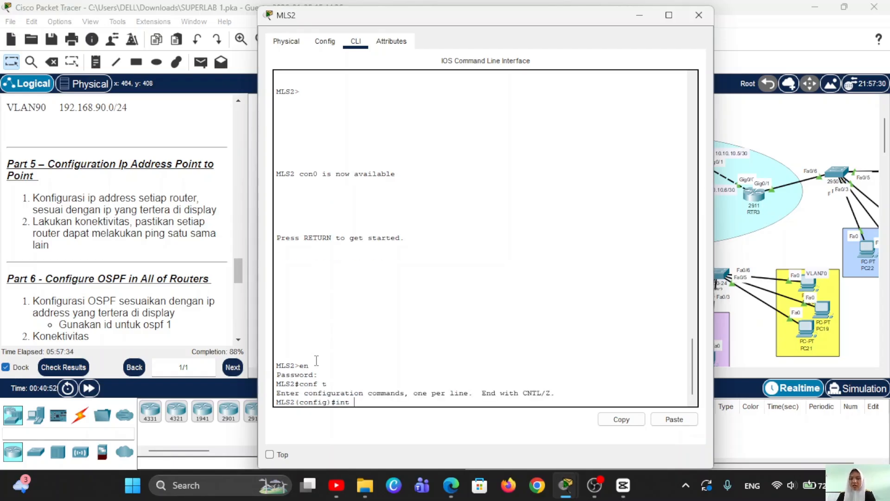
text(fa0/6)
key(Return)
text(no)
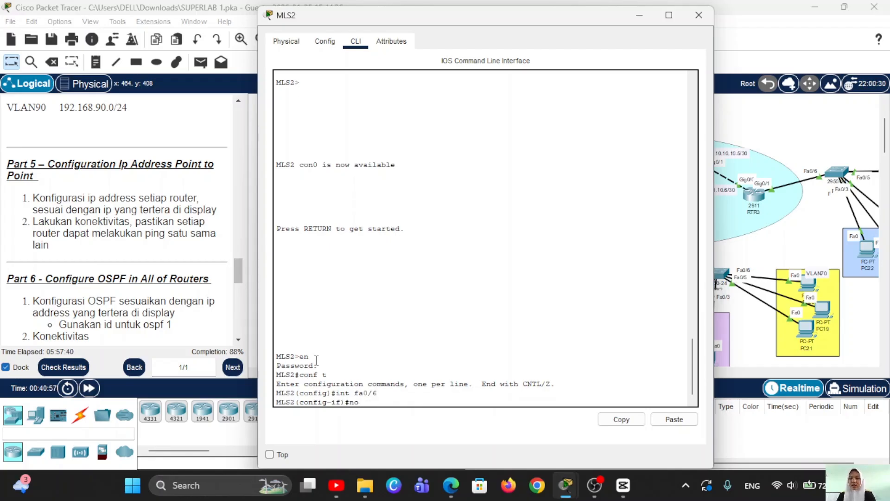
text( sw)
key(Return)
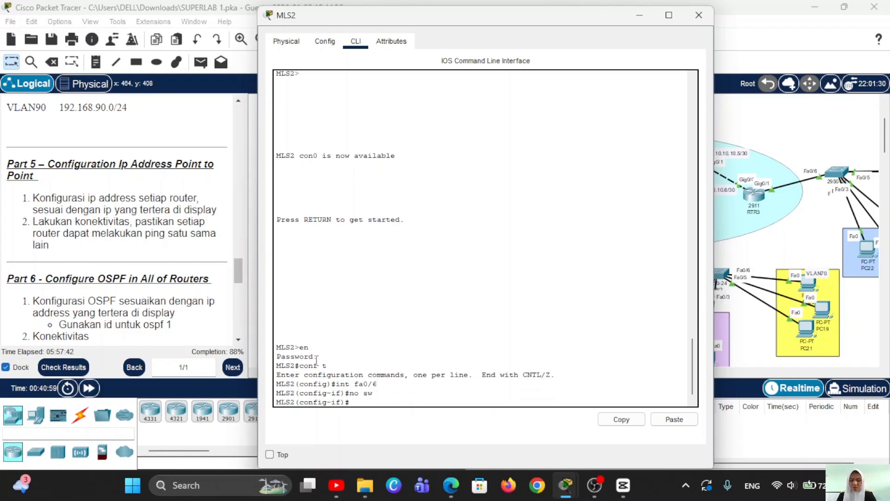
Step: Assign IP address 10.10.10.10 with mask 255.255.255.252 to MLS2's fa0/6 and enable the interface, then minimize the window
text(ip add )
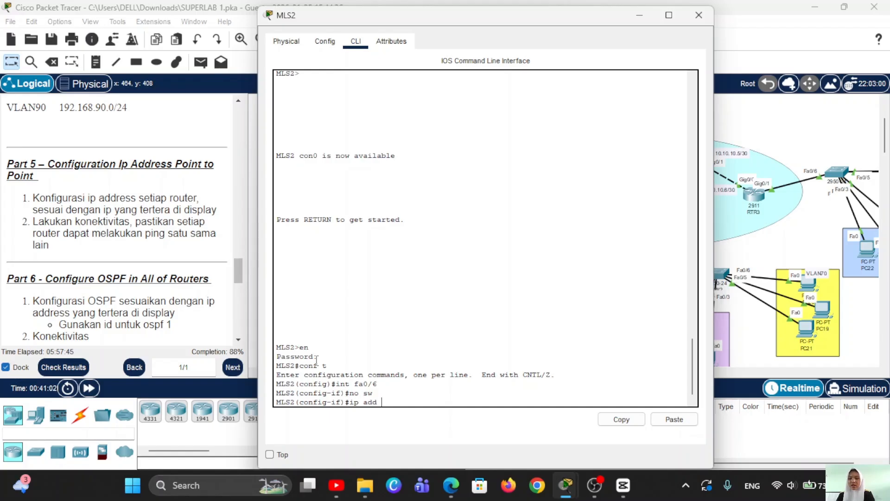
text(10.10.10.10 255.255.2)
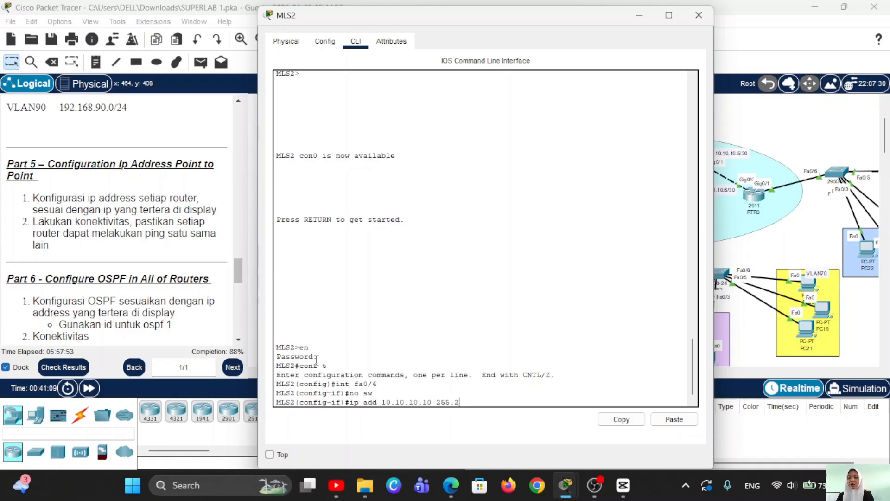
text(55.255.)
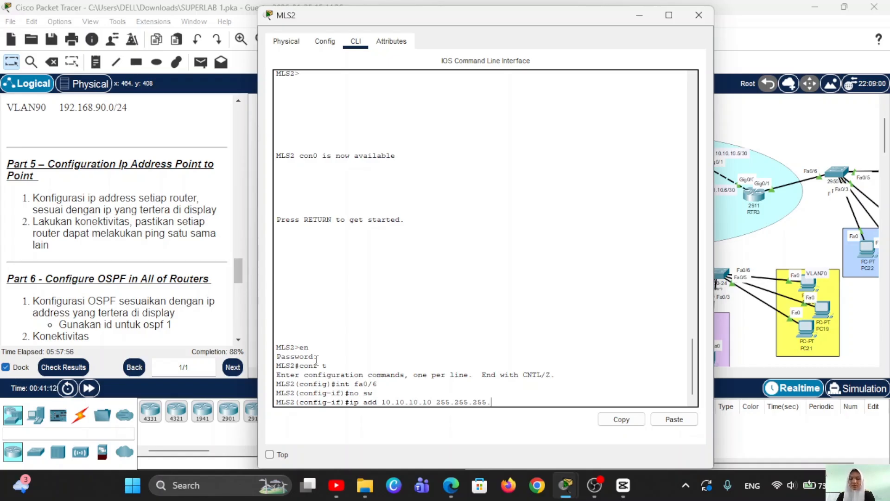
text(52)
key(Return)
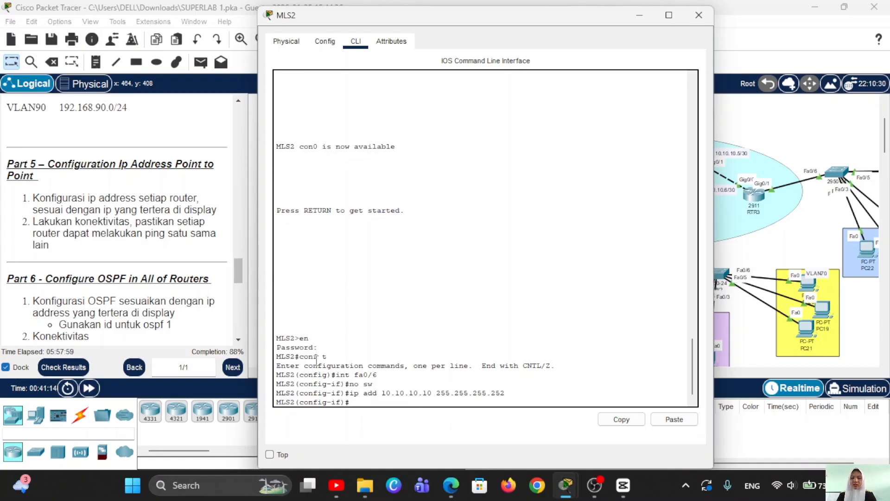
text(no sh)
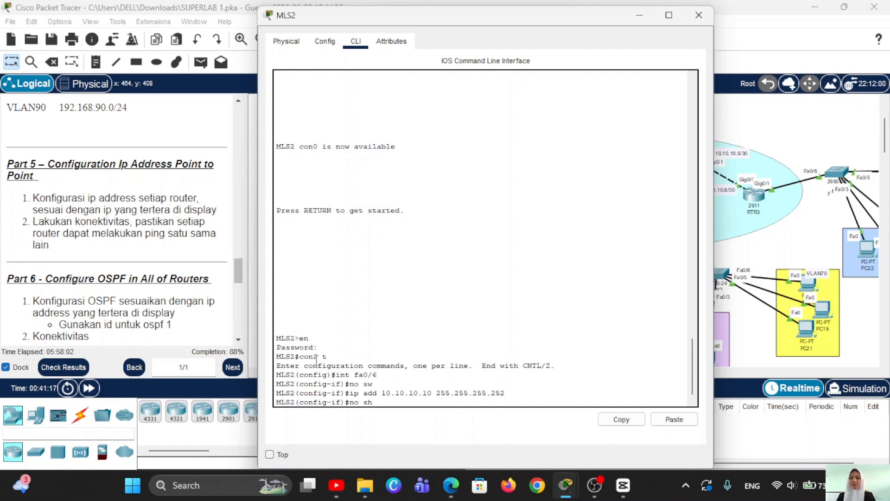
key(Return)
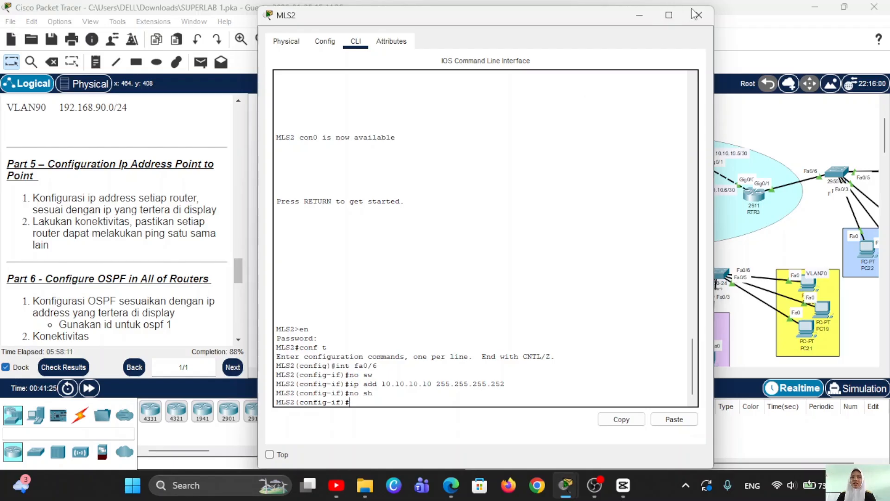
click(639, 16)
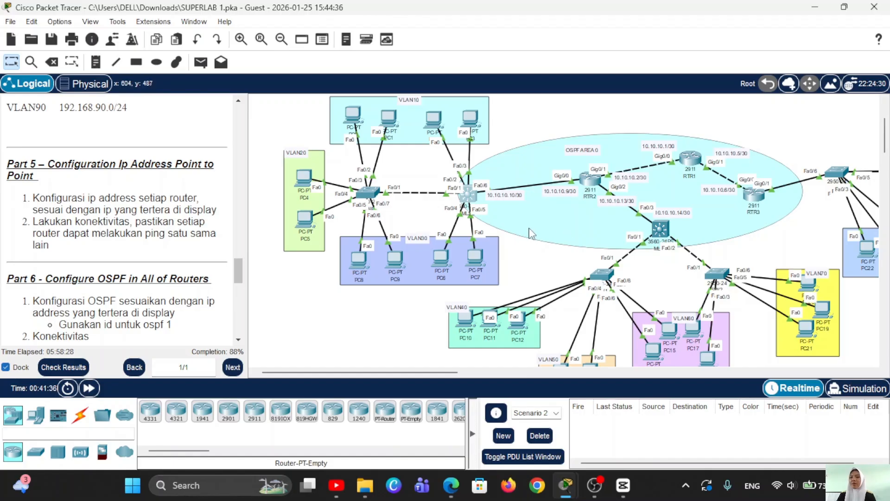
scroll(578, 212, left, 2)
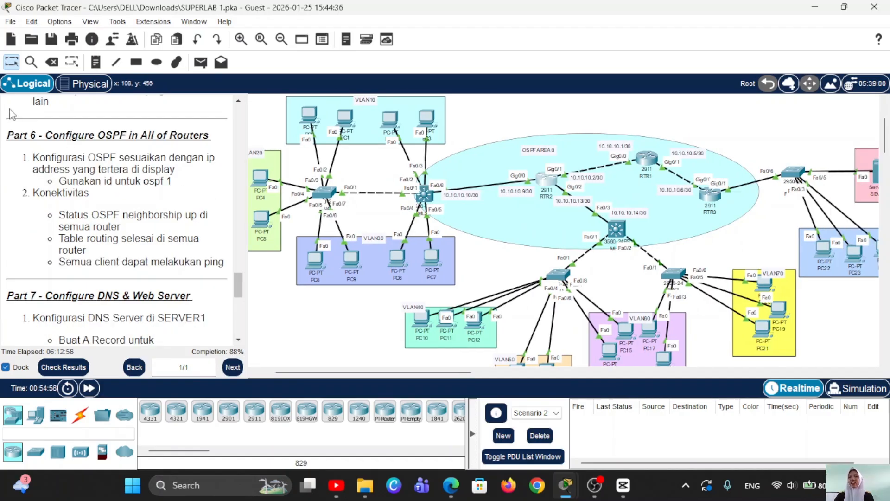
drag(14, 135, 221, 141)
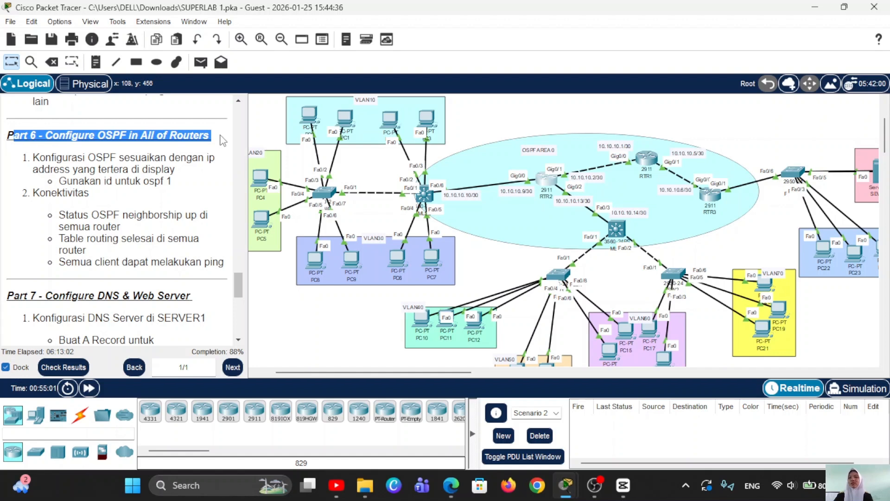
click(154, 199)
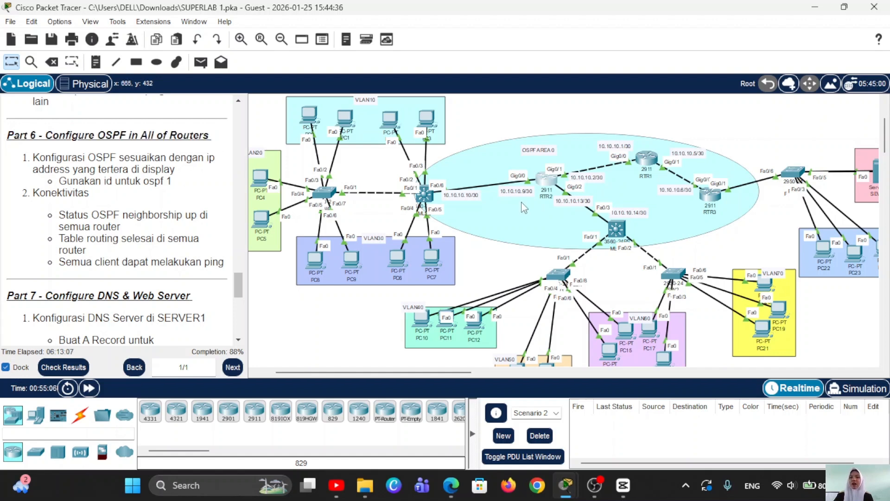
Step: Open RTR3's command line and enter privileged mode with the enable password
scroll(524, 208, right, 5)
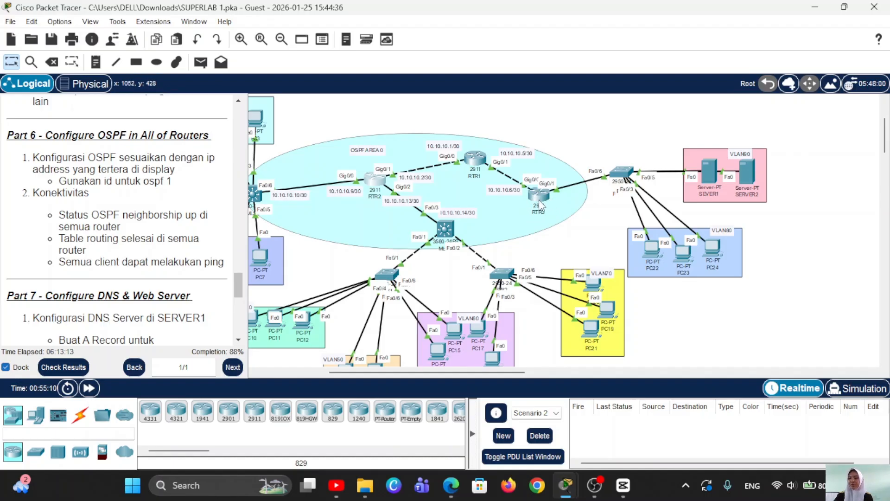
click(541, 204)
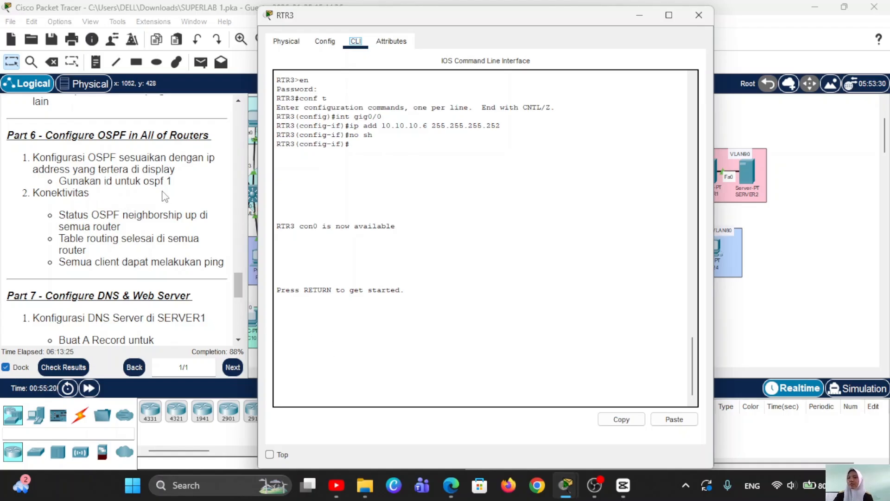
click(368, 369)
key(Return)
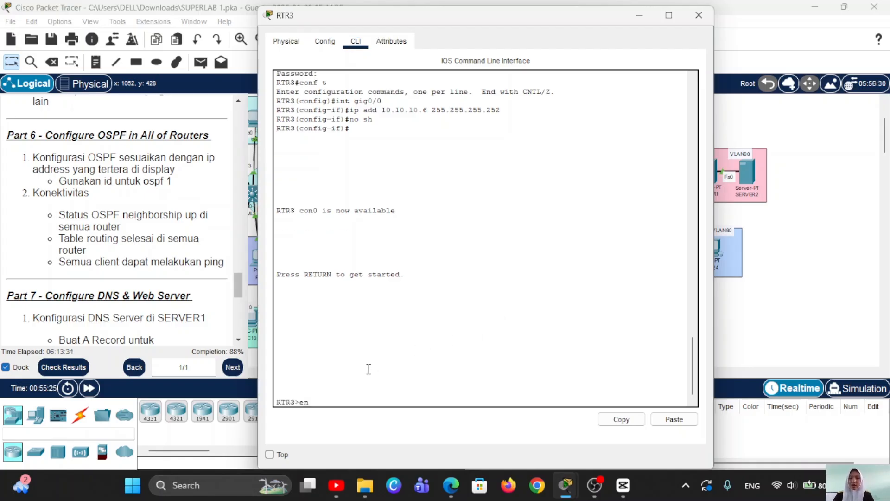
text(en)
key(Return)
key(Return)
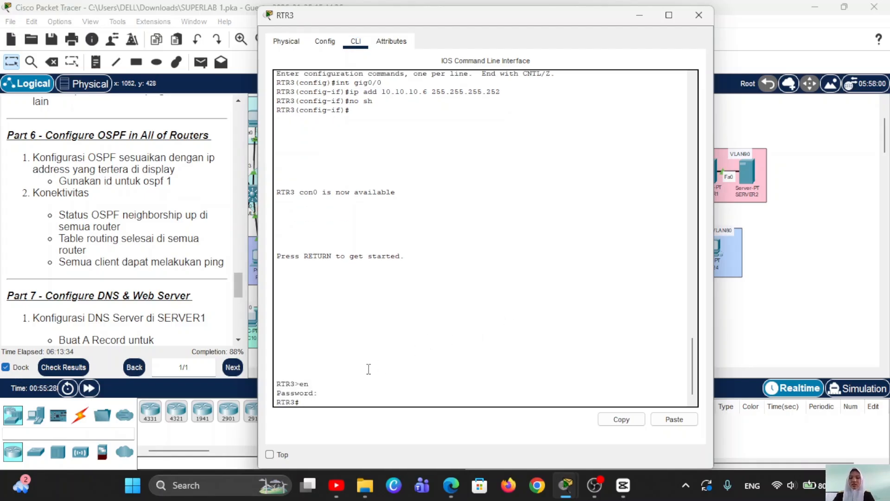
Step: Switch RTR3 to global configuration mode and start OSPF routing process 1
text(conf t)
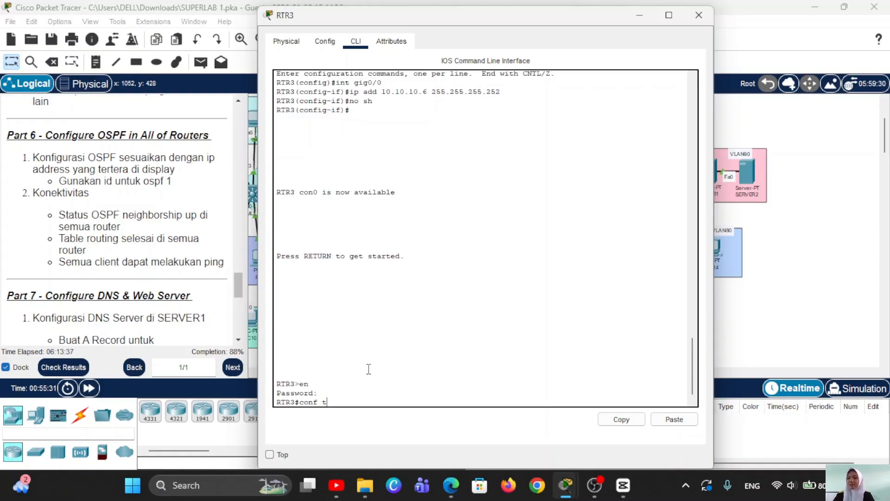
key(Return)
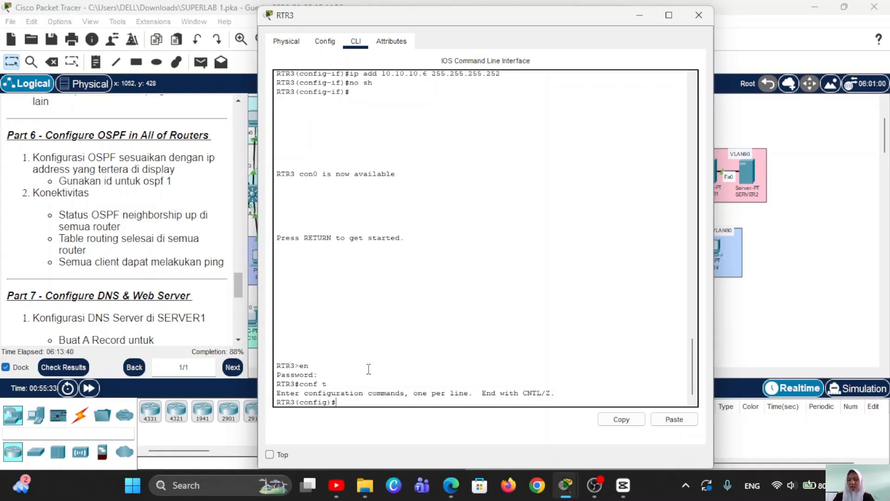
text(route)
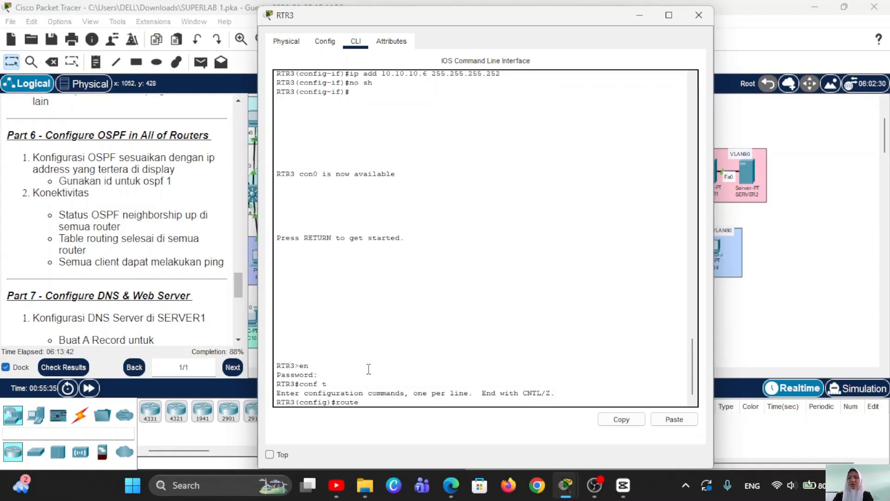
text(r ospf 1)
key(Return)
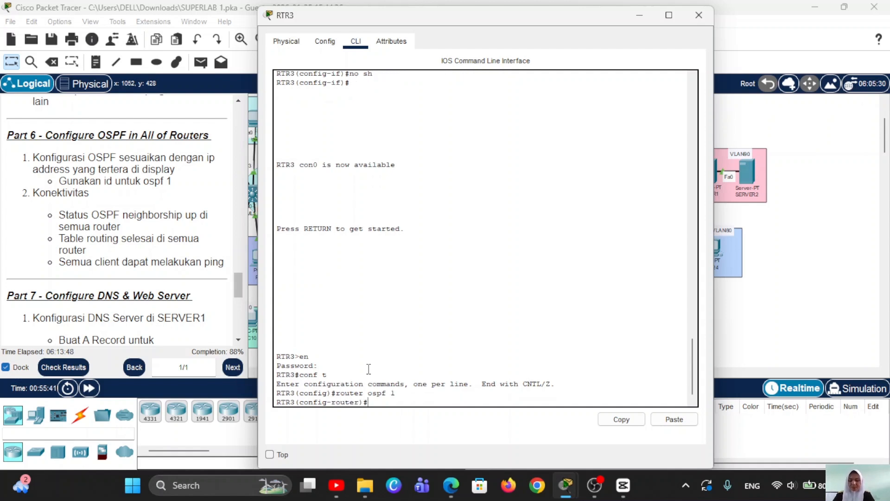
Step: Advertise network 10.10.10.4 with wildcard mask 0.0.0.3 in area 0 on RTR3, moving its window aside to view the topology
text(netw)
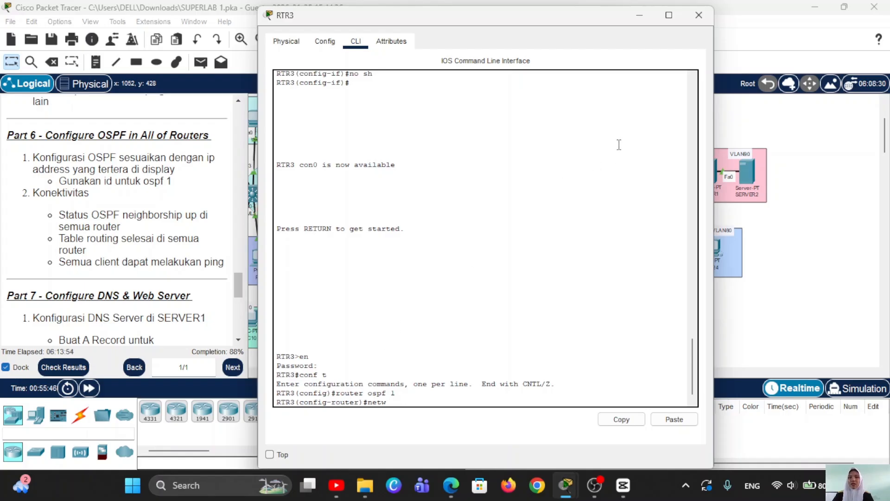
drag(588, 22, 731, 34)
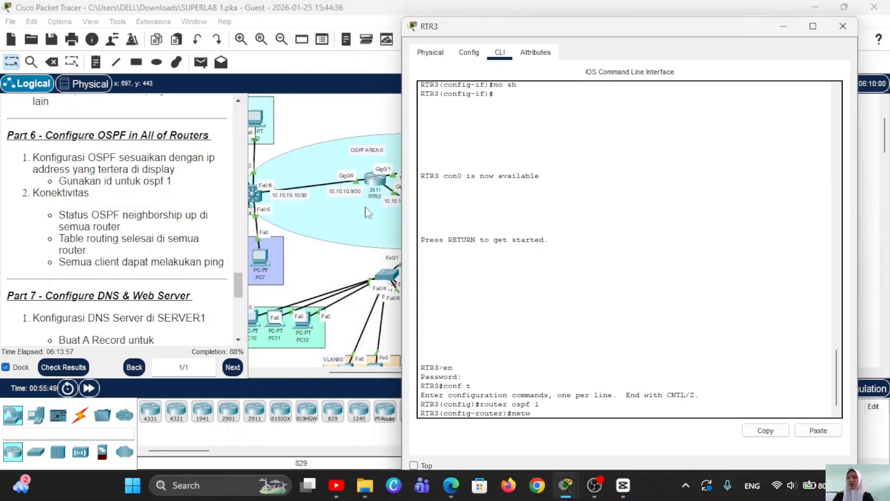
scroll(367, 212, right, 3)
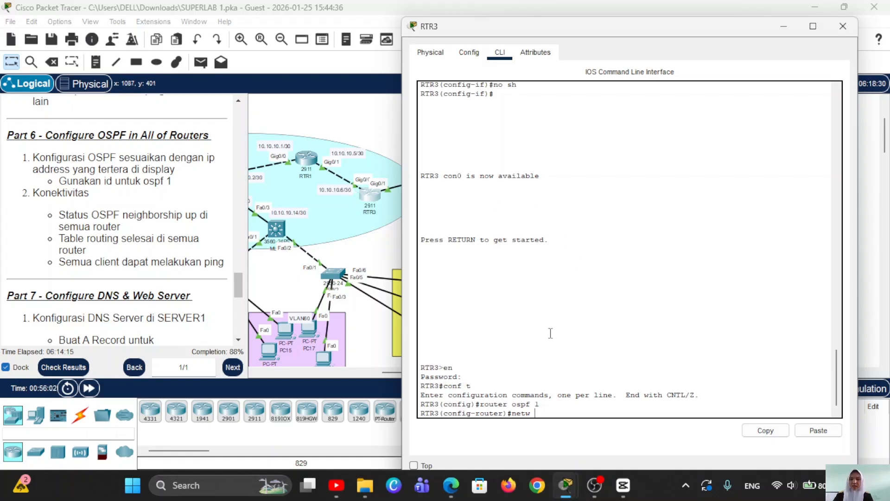
text(10.)
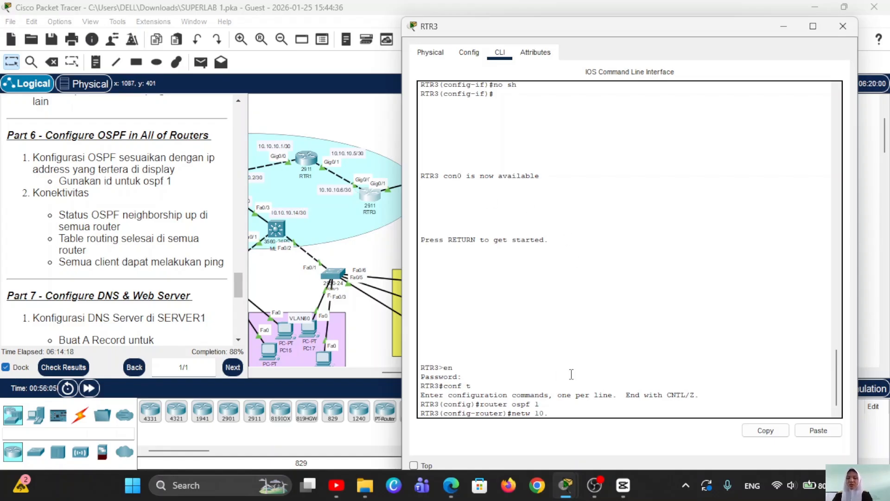
text(210.10)
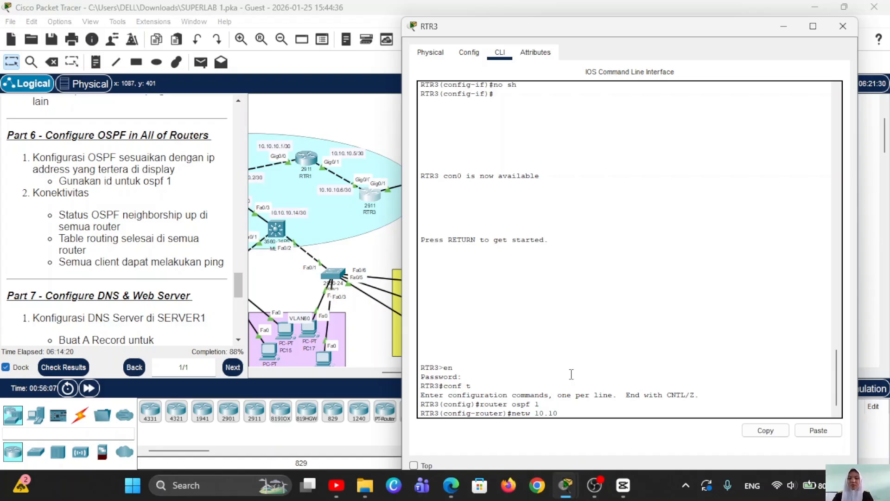
text(.4 0.0.0.)
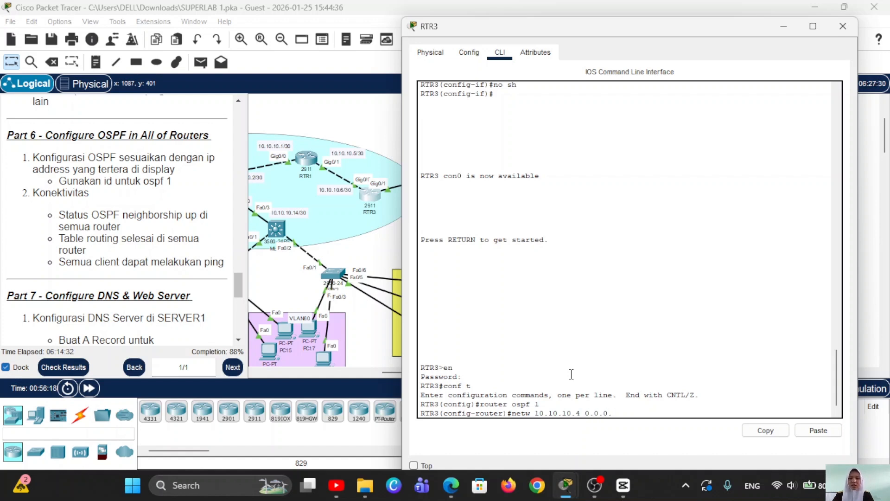
text(3 are)
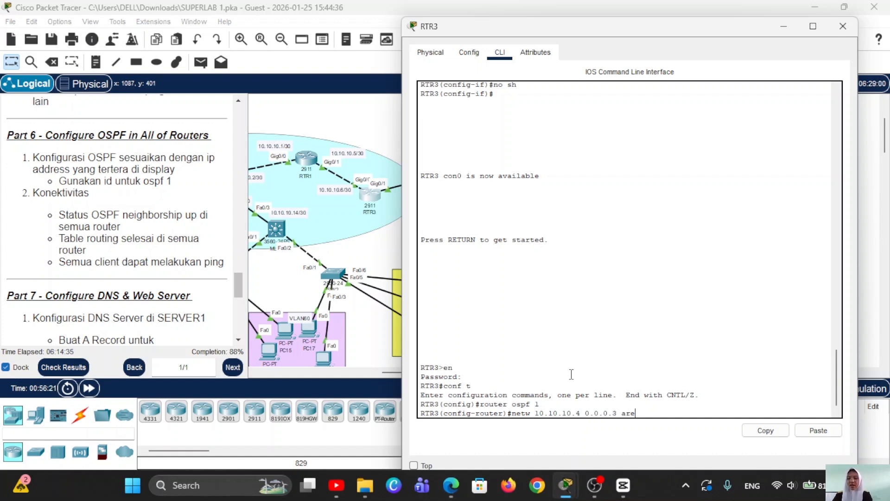
text(a 0)
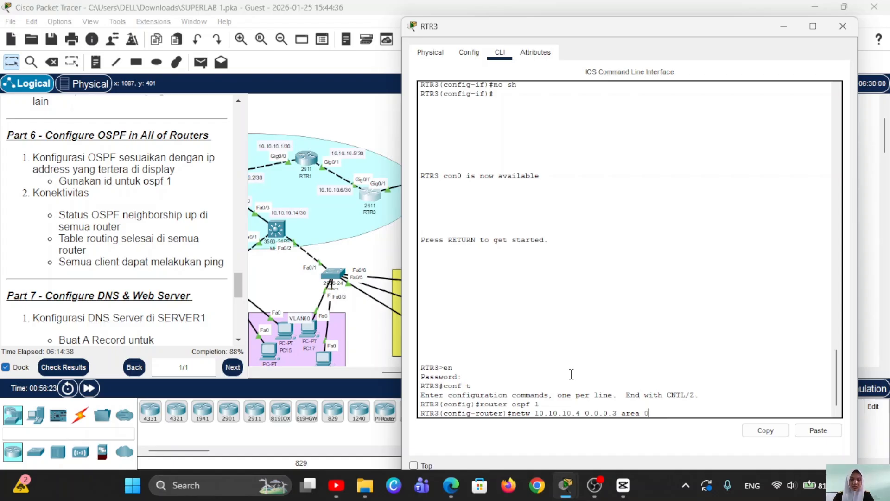
key(Return)
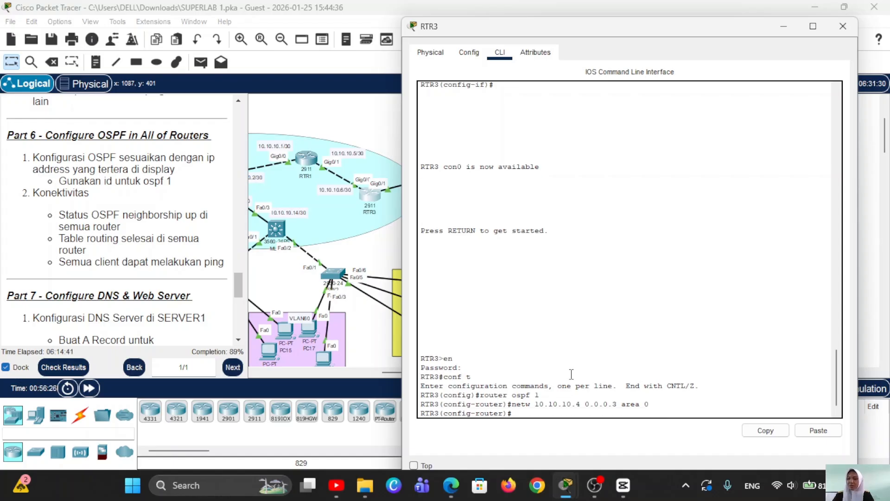
Step: Advertise network 192.168.80.0 with wildcard mask 0.0.0.255 in OSPF area 0 on RTR3
text(netw)
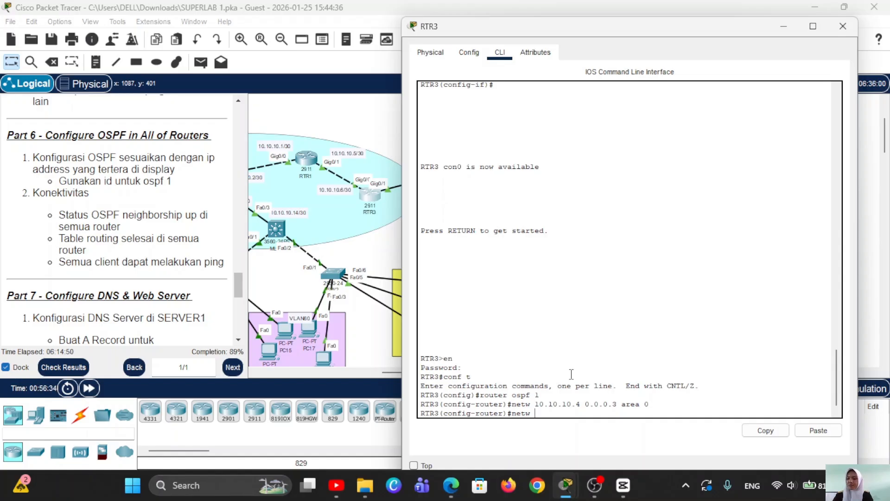
text( 19)
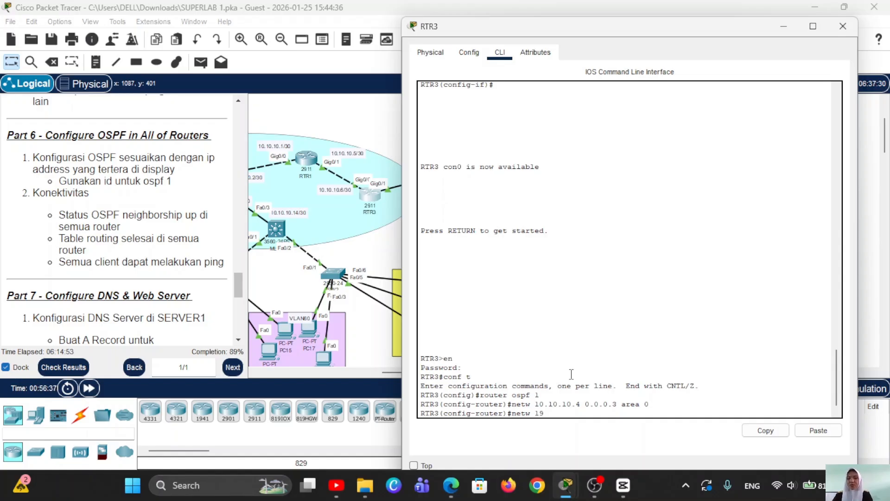
text(2.168.)
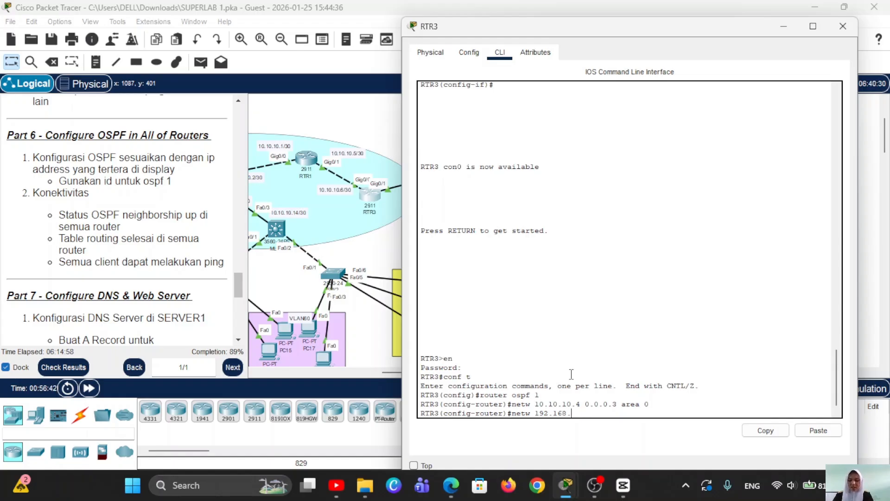
text(80.0 0.)
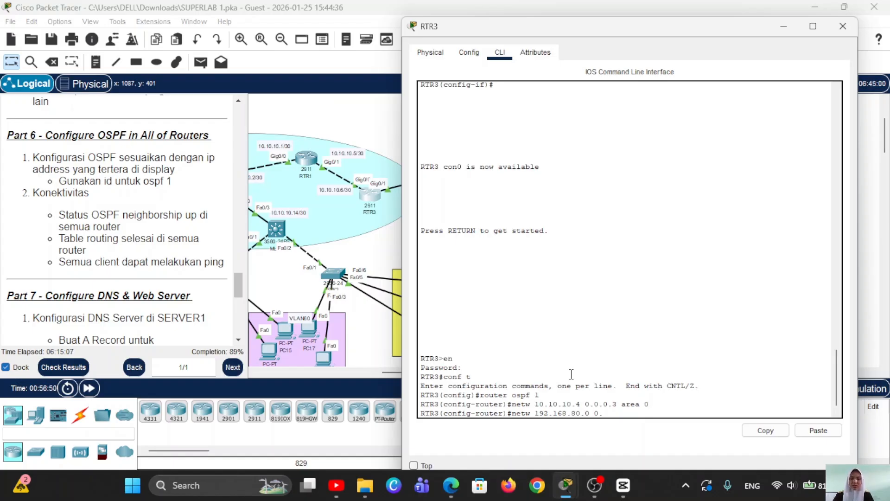
text(0.)
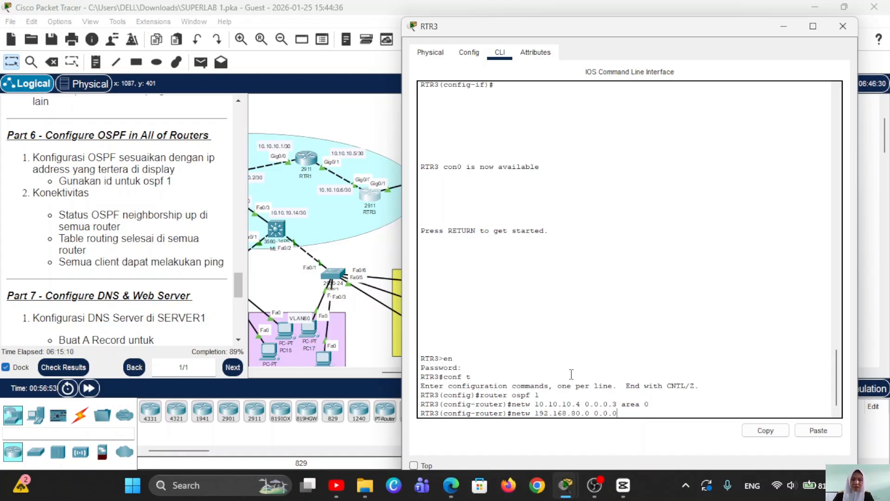
text(0.255 )
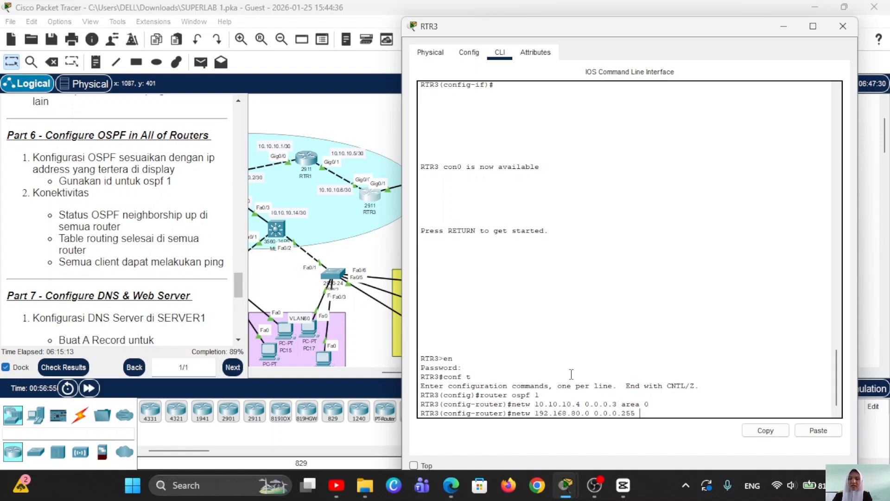
text(area 0)
key(Return)
Step: Reuse the previous statement to advertise network 192.168.90.0 with wildcard 0.0.0.255 in area 0 on RTR3, then minimize its window
key(Up)
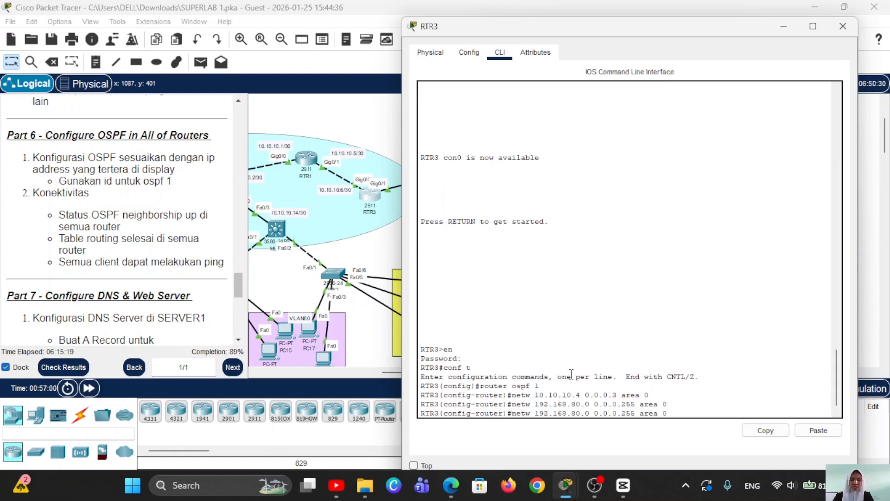
key(Left)
key(Left)
key(Left)
key(Left)
key(Left)
key(Left)
key(Left)
key(Left)
key(Left)
key(Left)
key(Left)
key(Left)
key(Left)
key(Left)
key(Left)
key(Left)
key(Left)
key(Left)
key(BackSpace)
text(9)
key(Return)
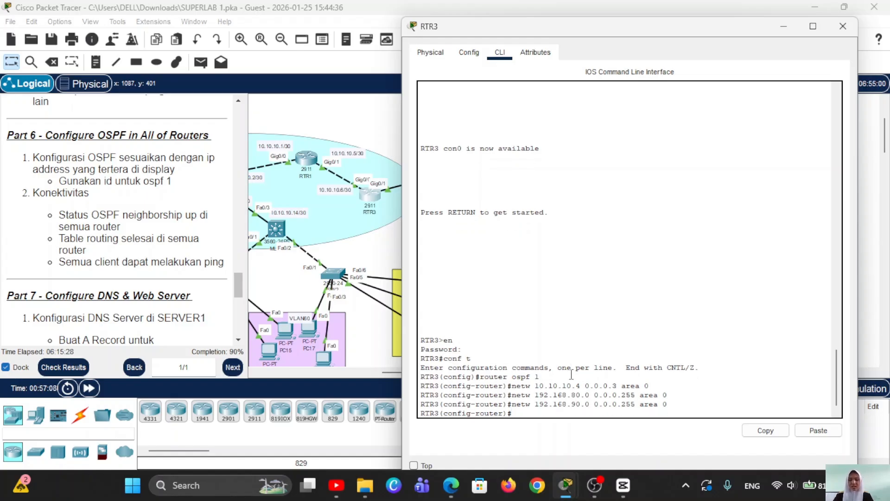
click(791, 28)
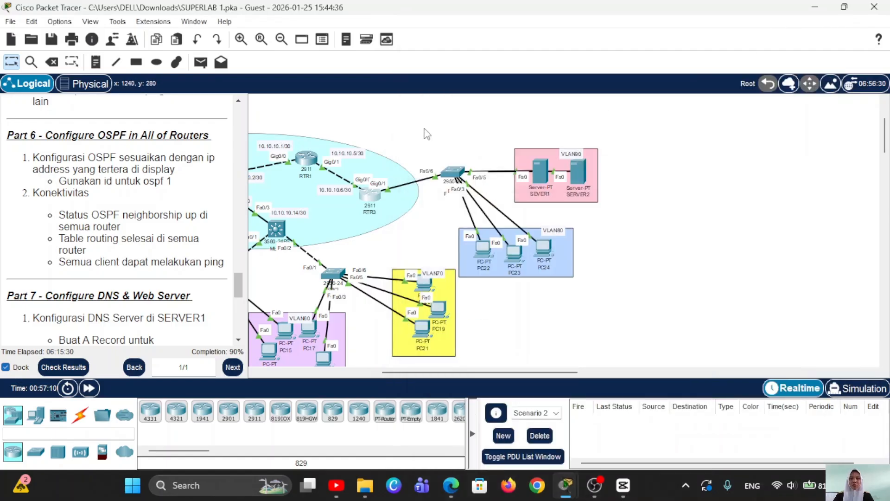
Step: Open RTR1's command line, enter the enable password and switch to global configuration mode
scroll(344, 174, left, 3)
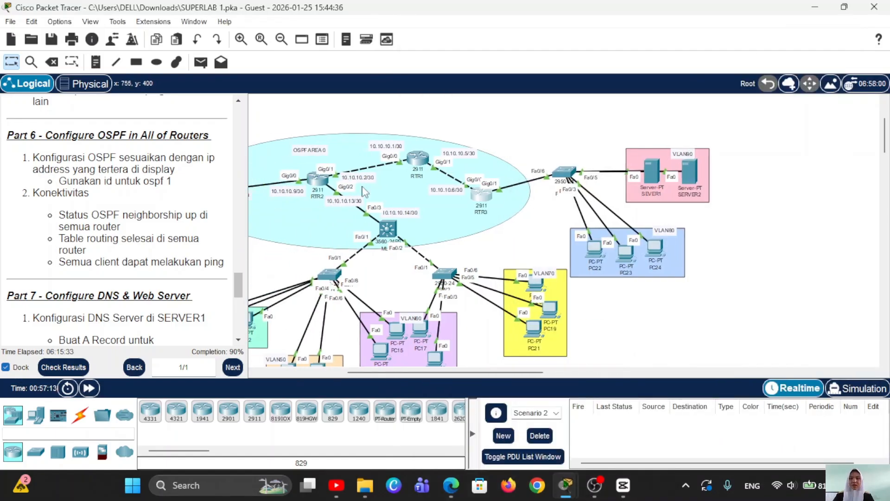
scroll(399, 191, up, 1)
scroll(569, 240, up, 1)
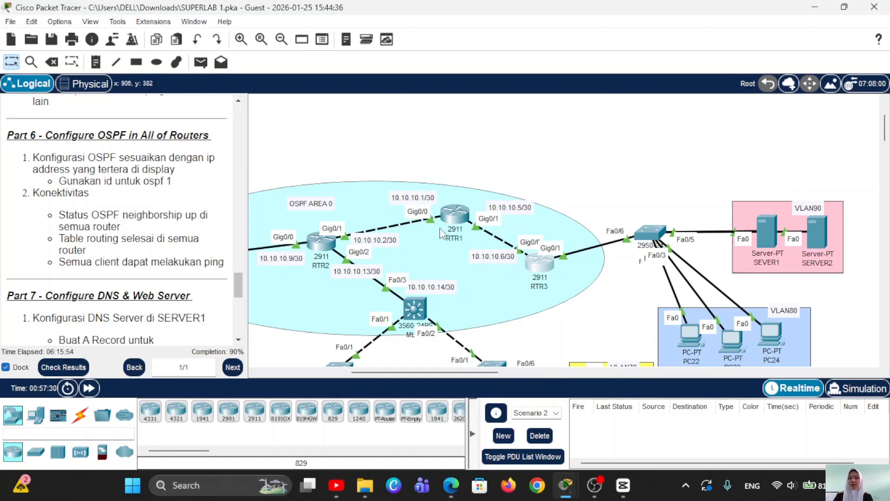
click(456, 228)
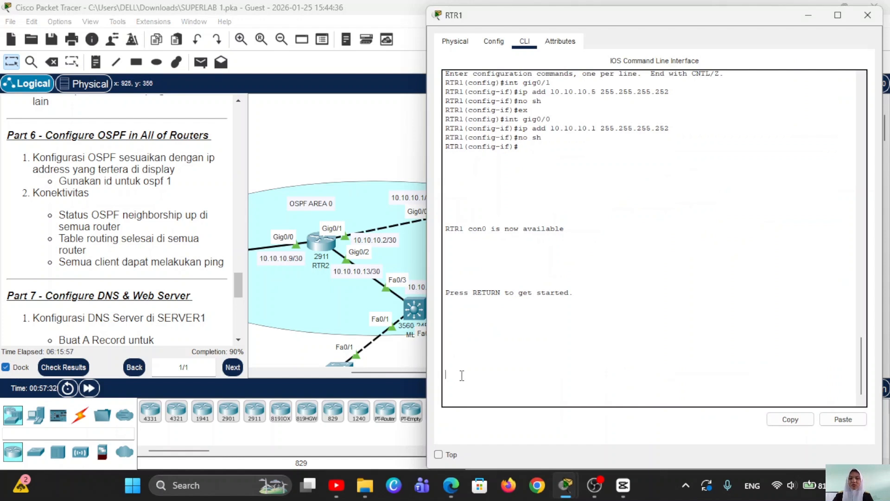
key(Return)
key(Return)
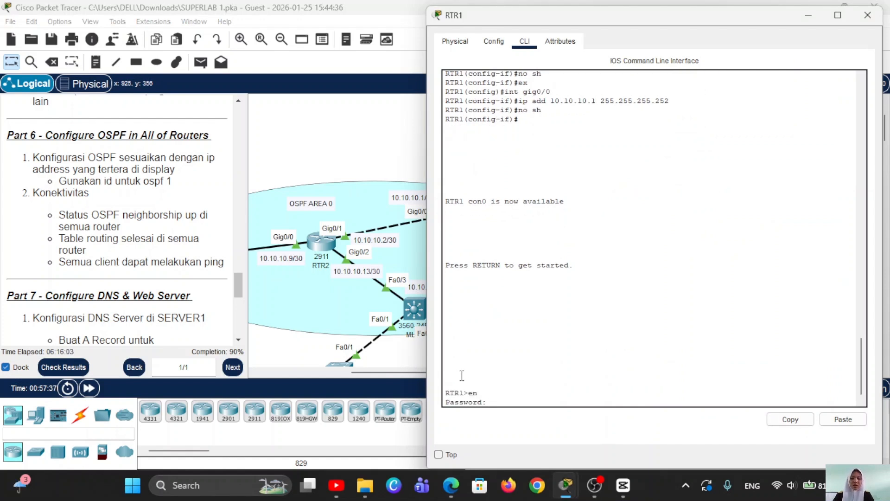
key(Return)
text(conf t)
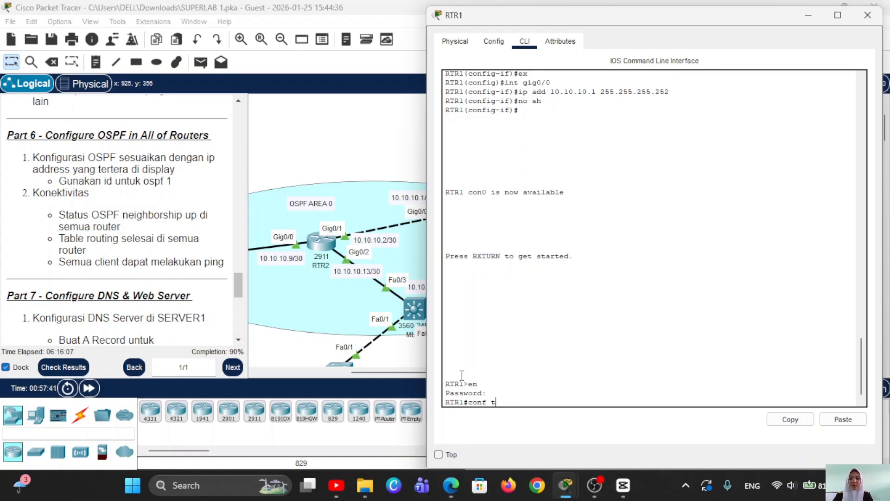
key(Return)
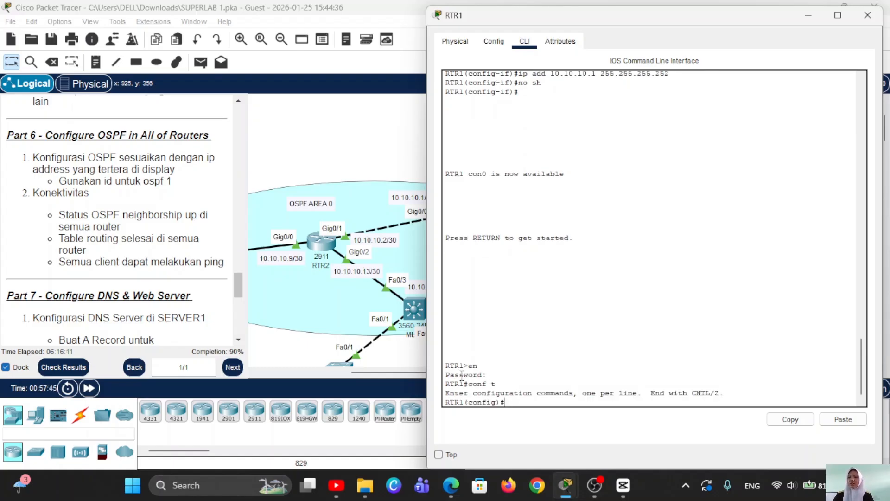
Step: Start OSPF routing process 1 on RTR1, consulting the link addresses in the topology
scroll(383, 255, right, 1)
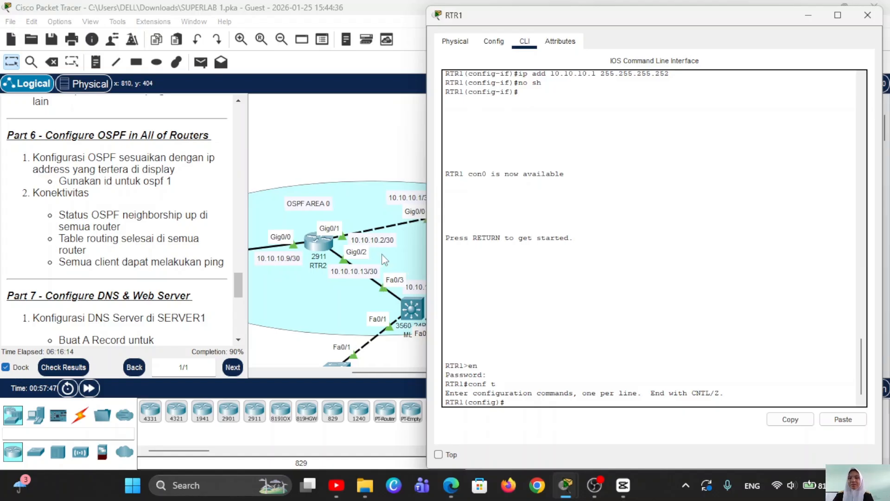
scroll(382, 255, right, 5)
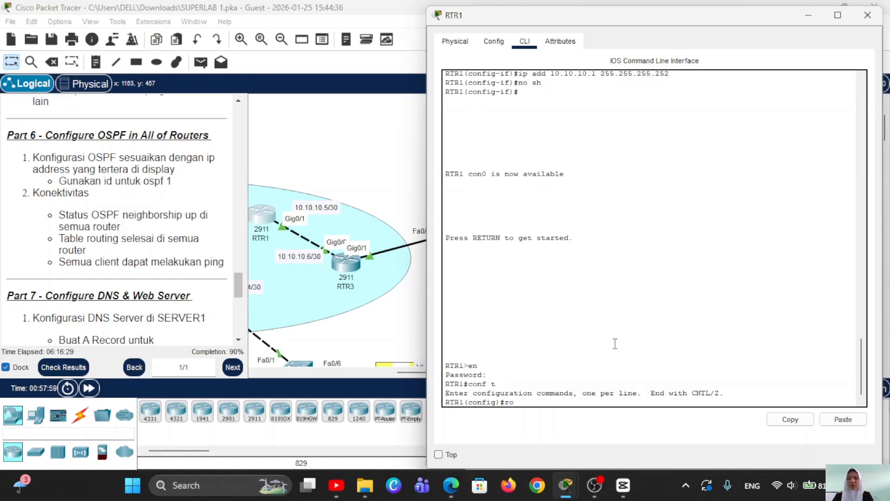
text(uter ospf 1)
key(Return)
Step: Advertise network 10.10.10.4 with wildcard mask 0.0.0.3 in OSPF area 0 on RTR1
text(ne)
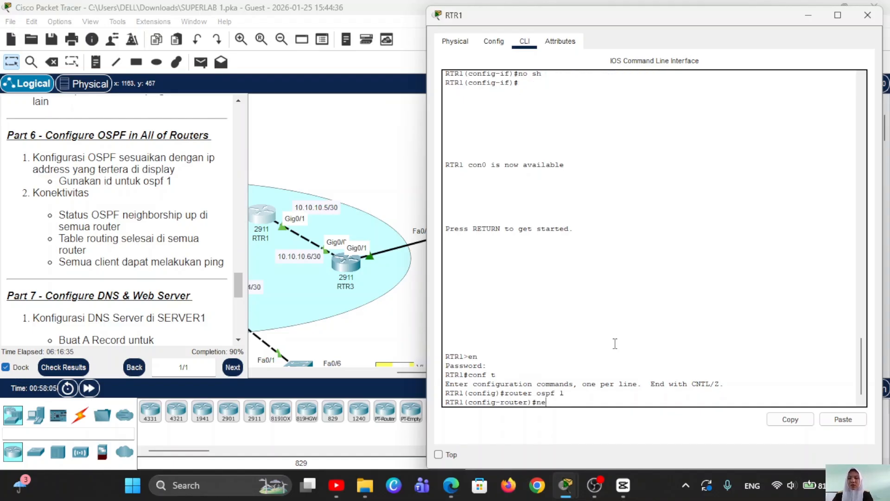
text(tw 10.10.10.4 0)
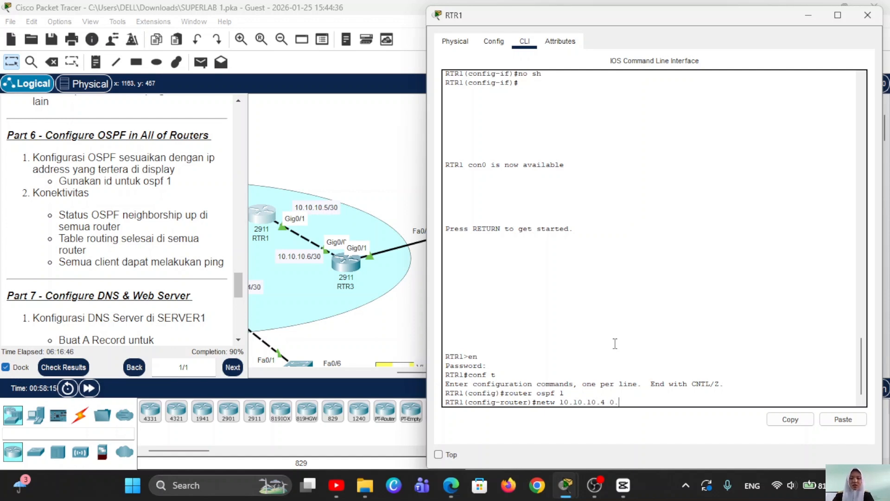
text(.0.0.3)
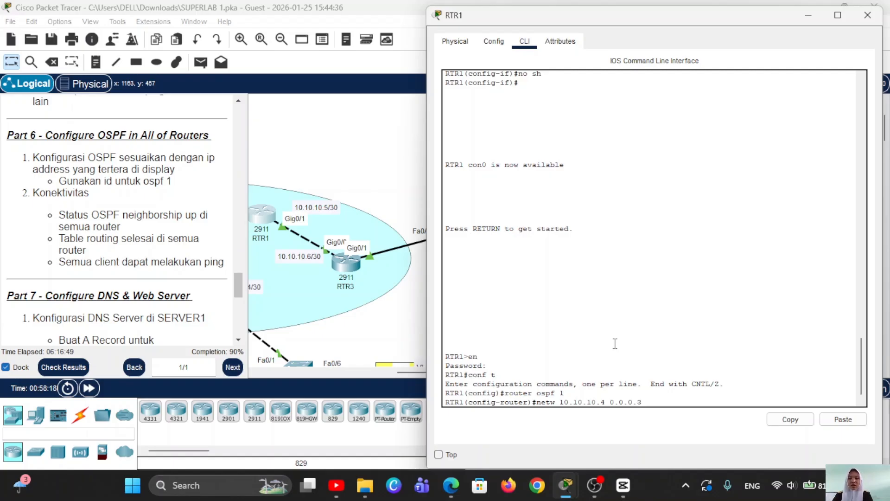
text( area 0)
key(Return)
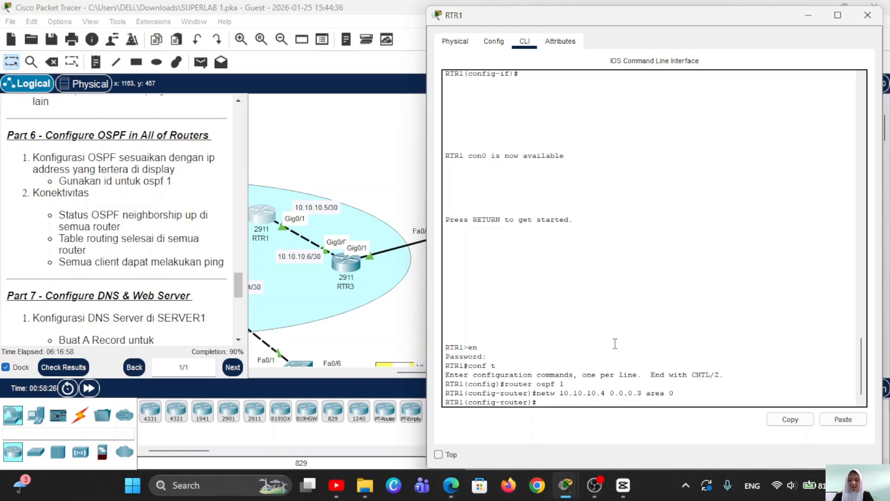
Step: Reuse the previous statement to advertise network 10.10.10.0 with wildcard 0.0.0.3 in OSPF area 0 on RTR1, then minimize its window
key(Up)
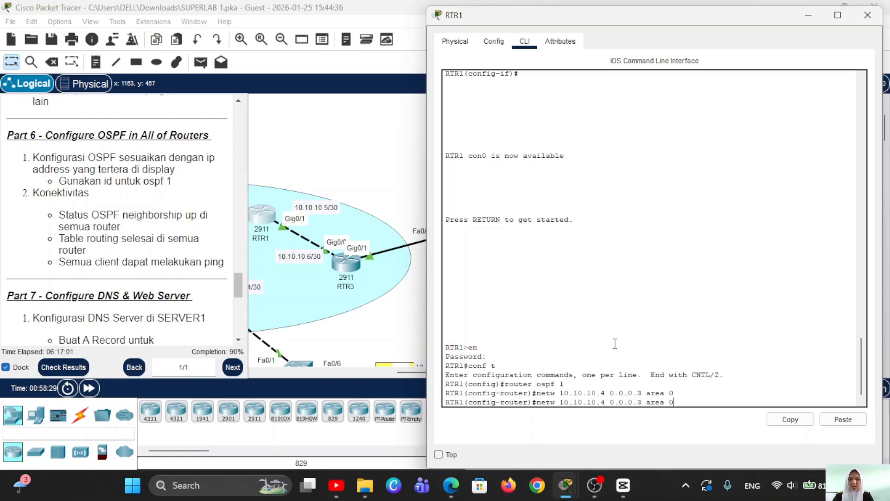
key(Return)
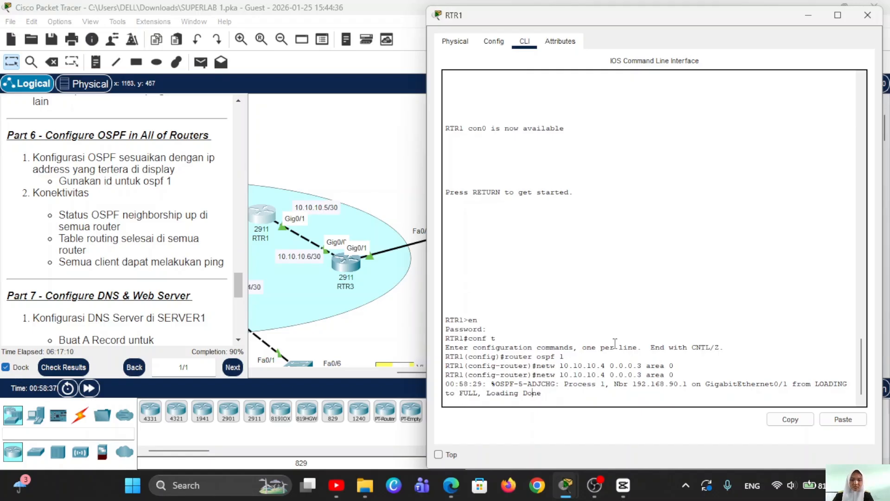
key(Return)
key(Up)
key(Left)
key(Left)
key(Left)
key(Left)
key(Left)
key(Left)
key(Left)
key(Left)
key(Left)
key(Left)
key(Left)
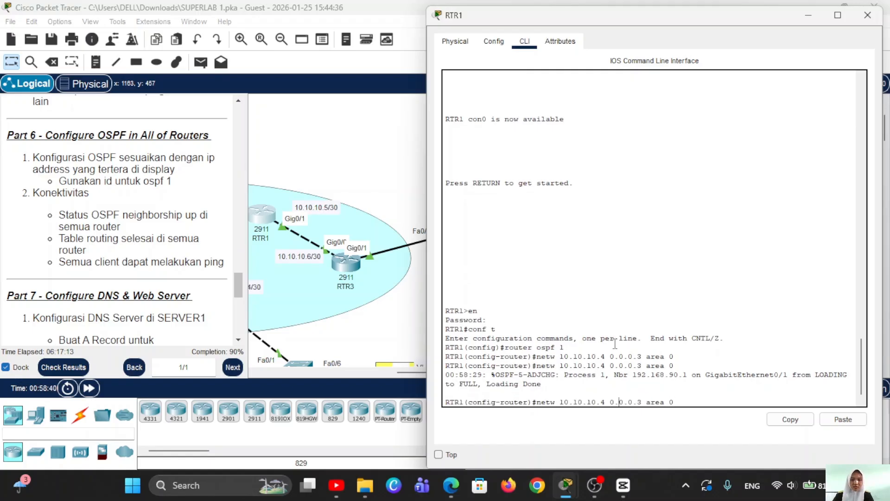
key(Left)
key(Left)
key(BackSpace)
text(0)
key(Return)
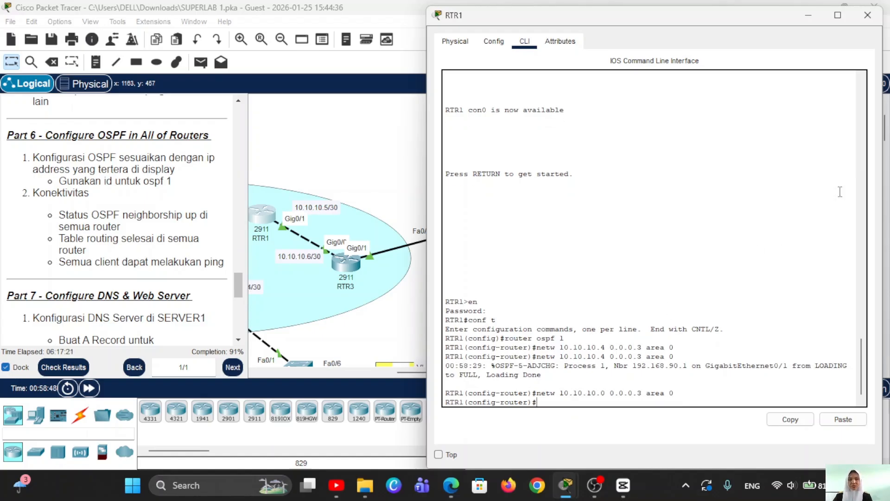
click(808, 15)
Step: Open RTR2's command line, enter the enable password and switch to global configuration mode
scroll(552, 217, left, 5)
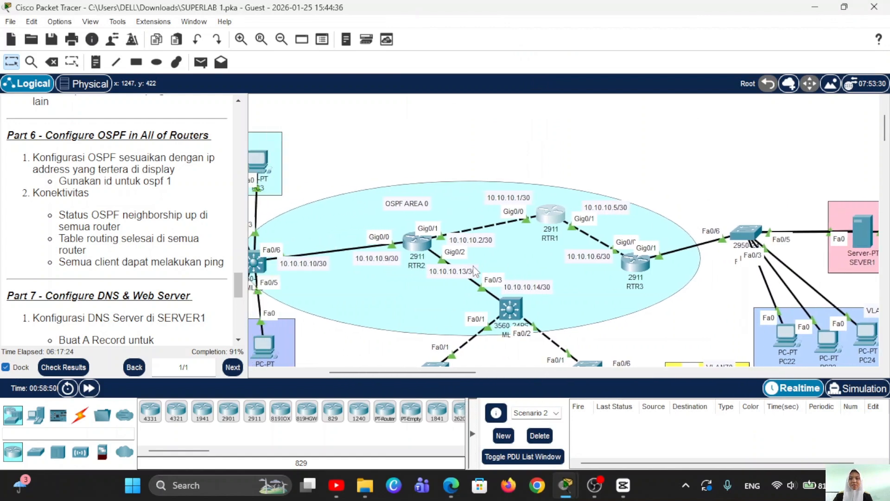
mouse_move(410, 248)
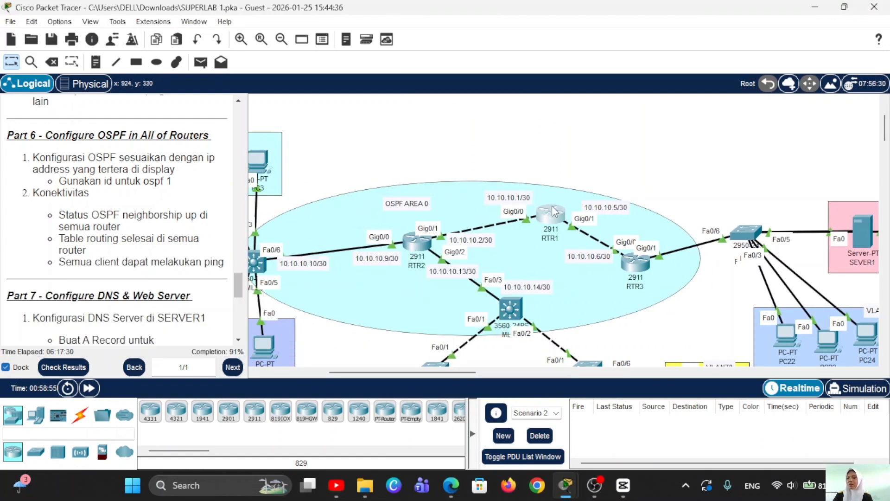
mouse_move(554, 212)
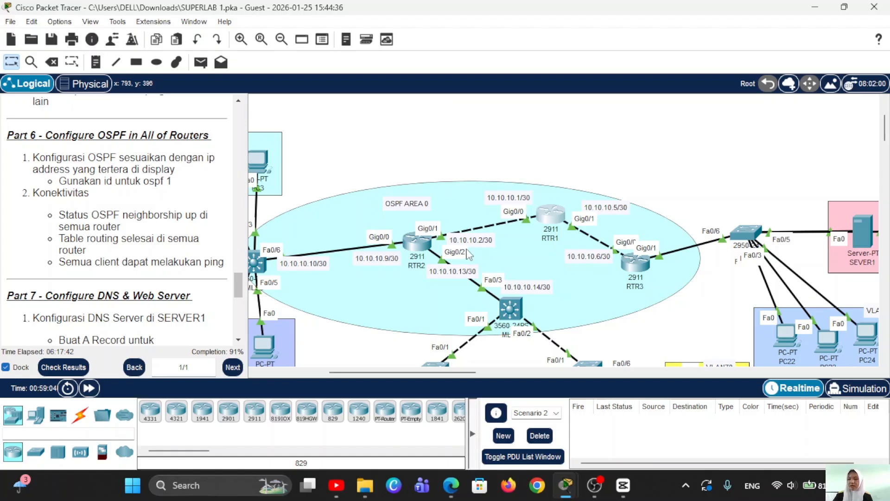
click(417, 246)
key(Return)
text(en)
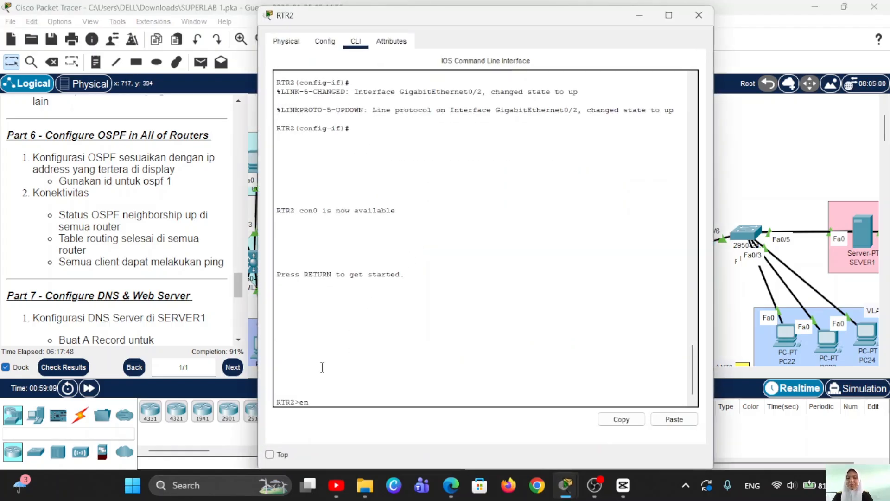
key(Return)
key(Return)
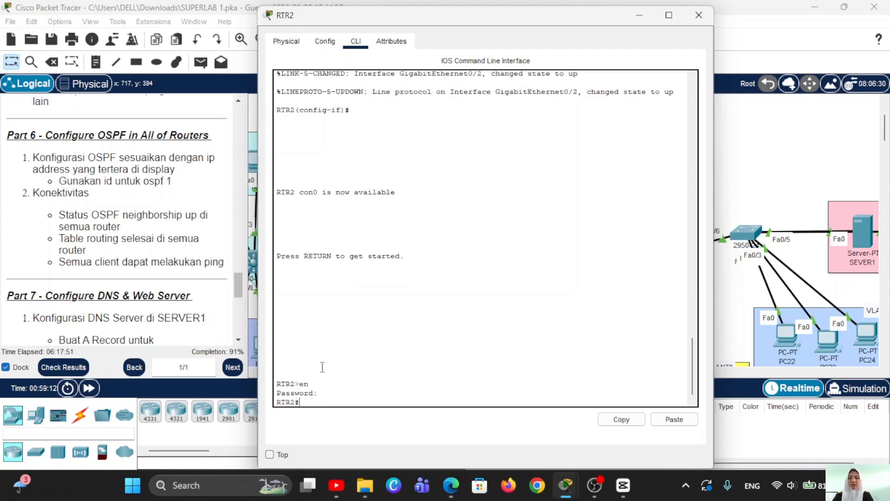
text(conf t)
key(Return)
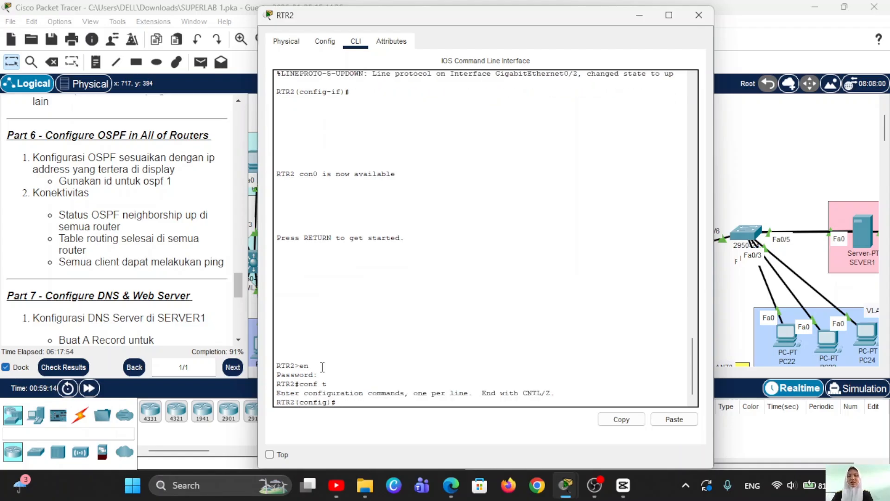
Step: Start OSPF routing process 1 on RTR2 and advertise network 10.10.10.0 with wildcard mask 0.0.0.3 in area 0
text(router ospf 1)
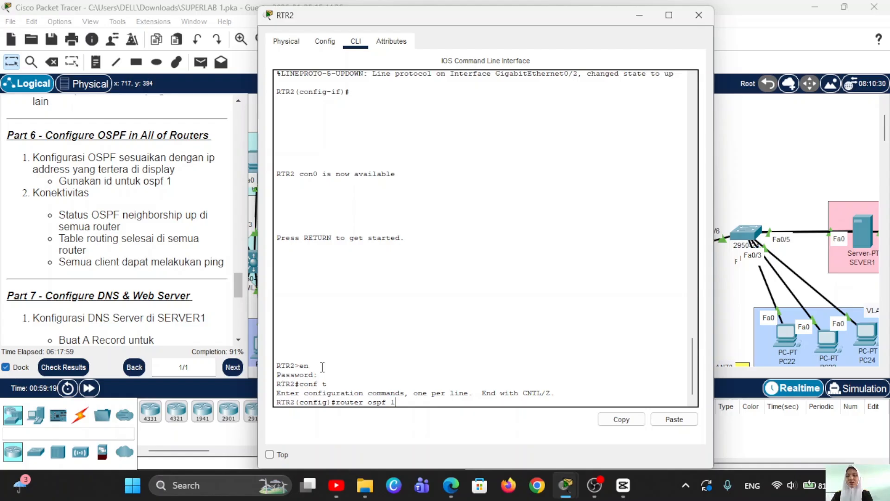
key(Return)
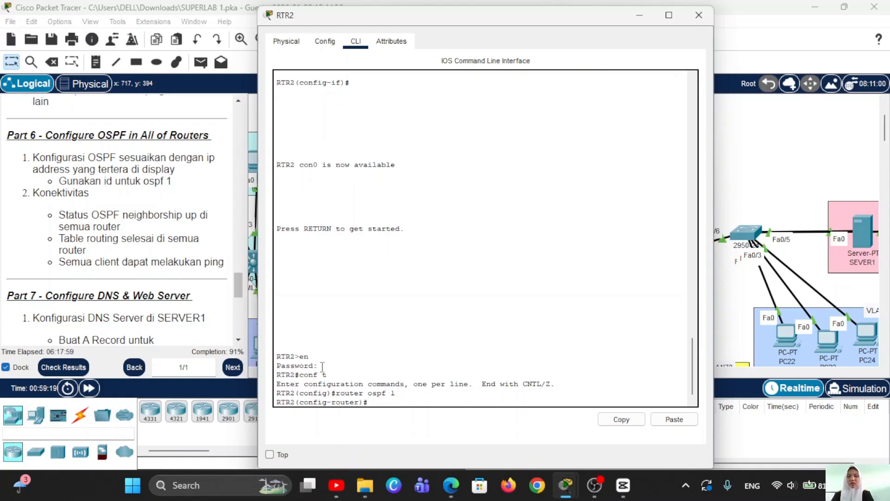
text(net)
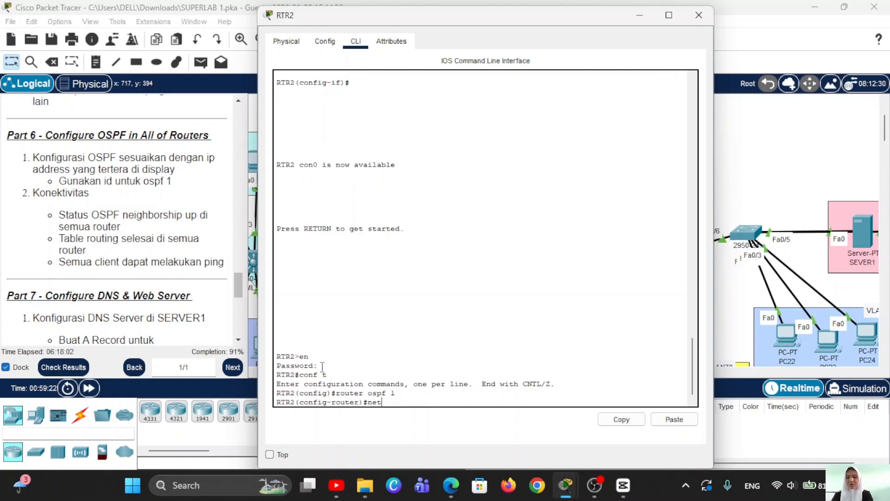
text(w 10.10.10.0)
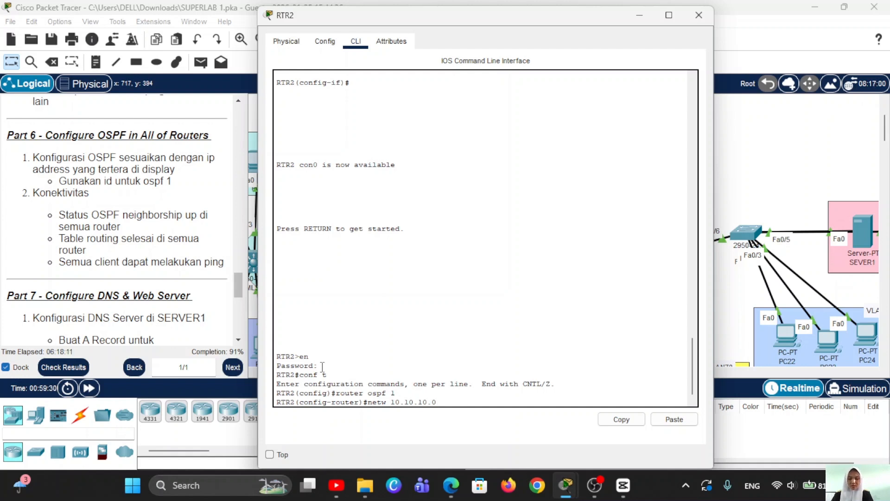
text( 0.0.0)
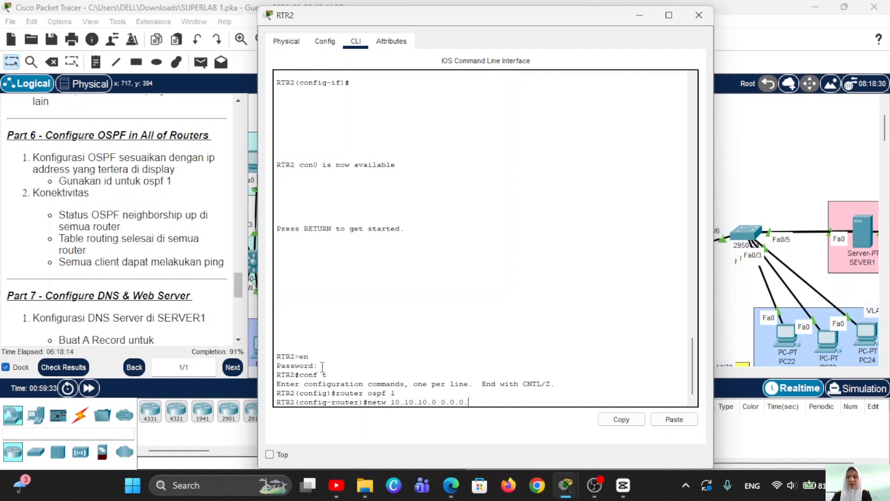
text(.3 area 0)
key(Return)
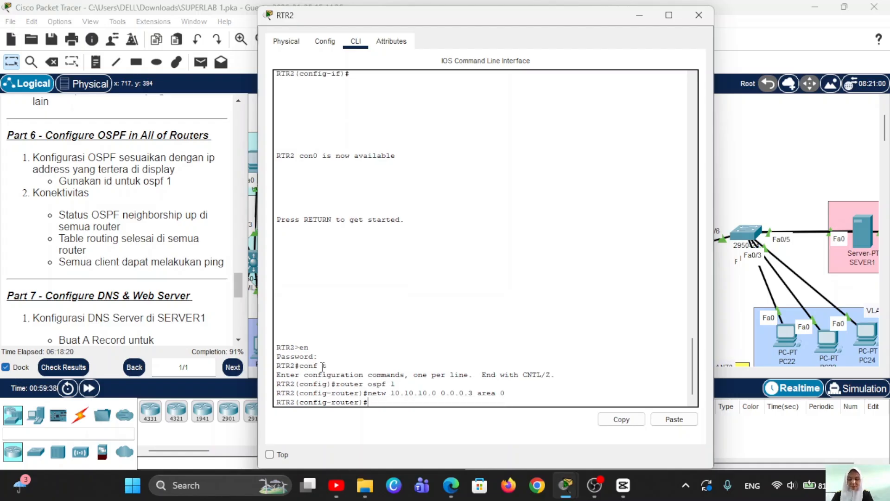
Step: Reuse the previous statement to advertise network 10.10.10.12 with wildcard 0.0.0.3 in OSPF area 0 on RTR2
key(Up)
key(Left)
key(Left)
key(Left)
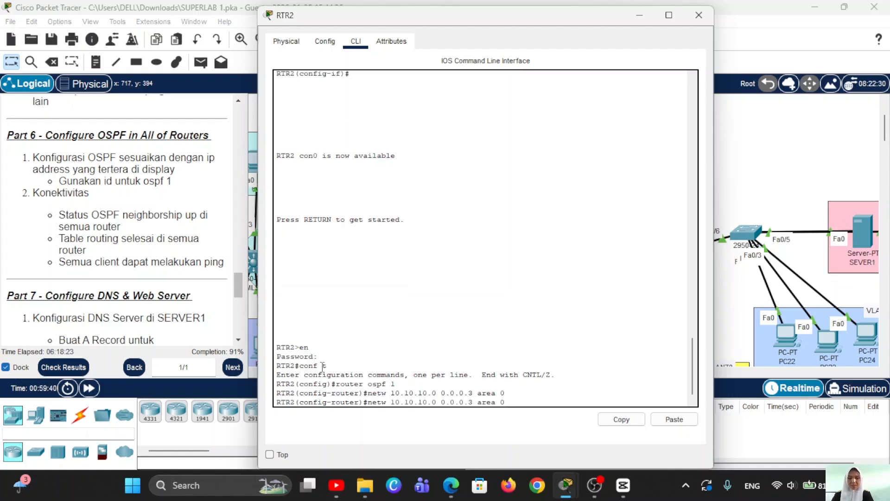
key(BackSpace)
text(12)
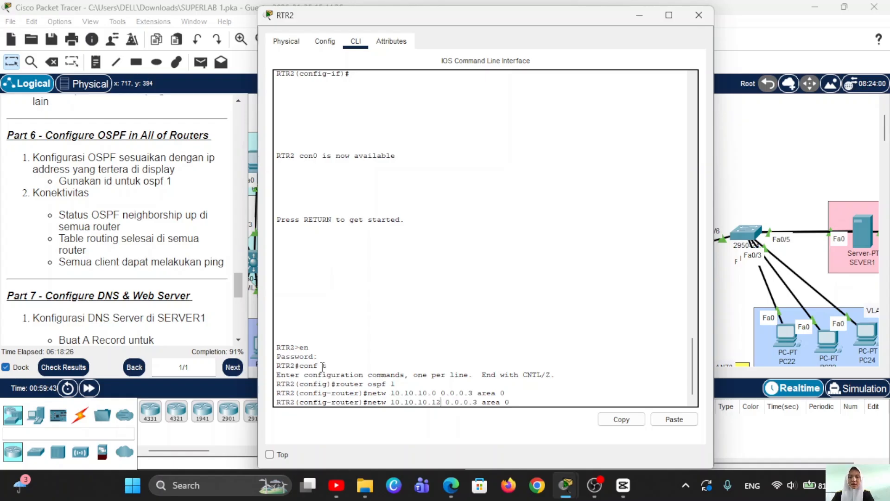
key(Return)
Step: Advertise network 10.10.10.8 with wildcard 0.0.0.3 in OSPF area 0 on RTR2 by editing the previous statement, then minimize its window
key(Up)
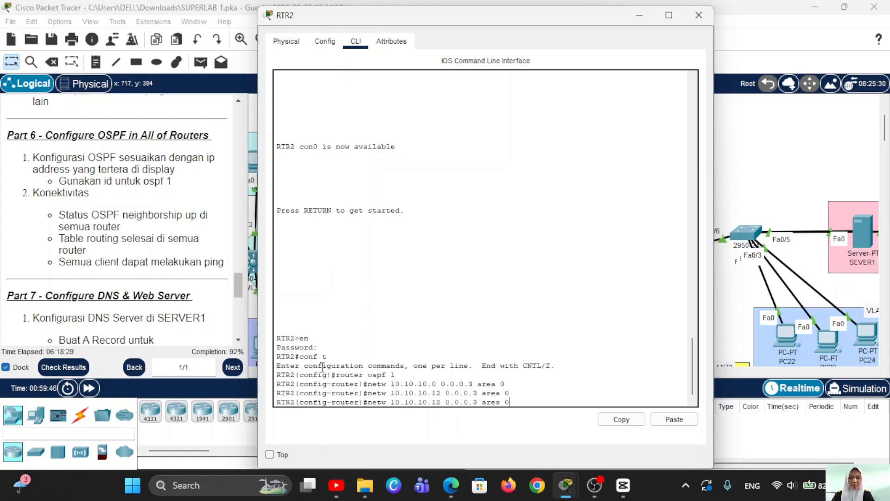
scroll(323, 366, up, 1)
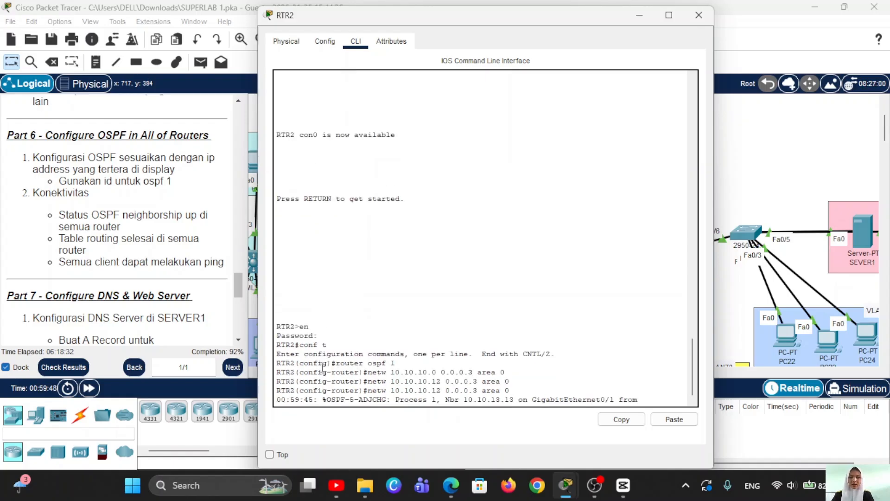
key(Down)
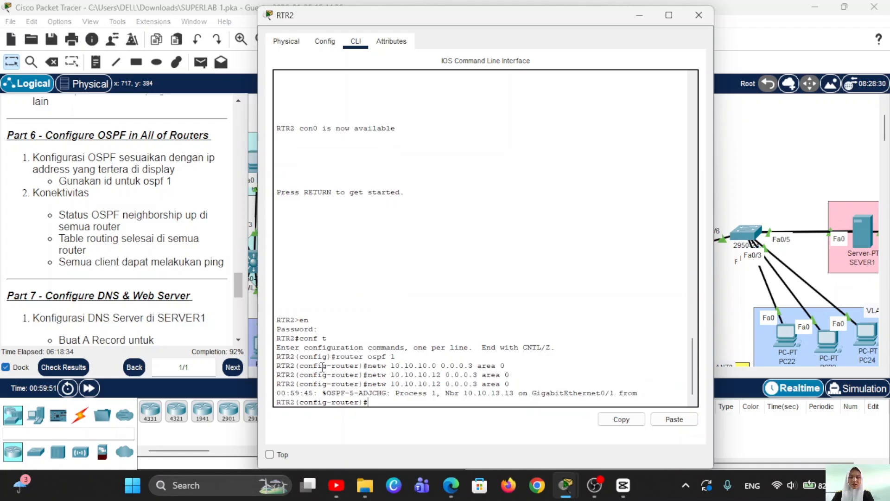
key(Up)
key(Left)
key(Left)
key(Left)
key(Left)
key(Left)
key(Left)
key(Left)
key(Left)
key(Left)
key(Left)
key(Left)
key(Left)
key(Left)
key(Left)
key(Left)
key(BackSpace)
key(BackSpace)
text(8)
key(Return)
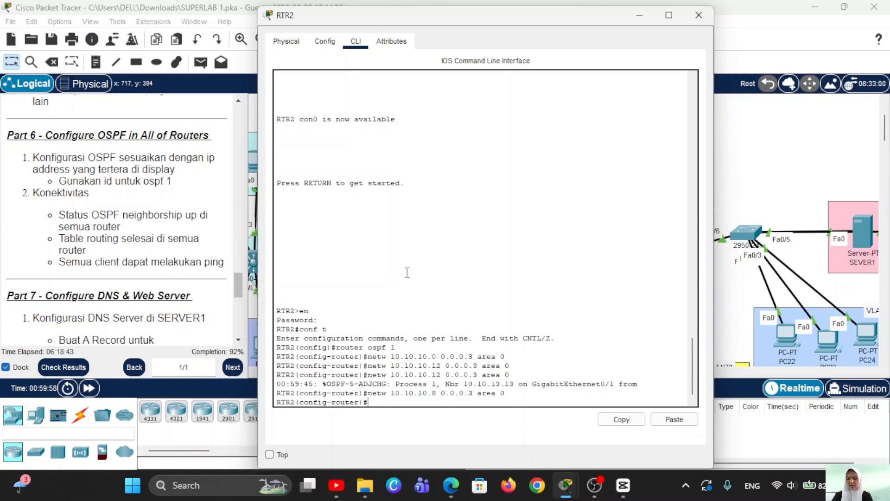
click(641, 14)
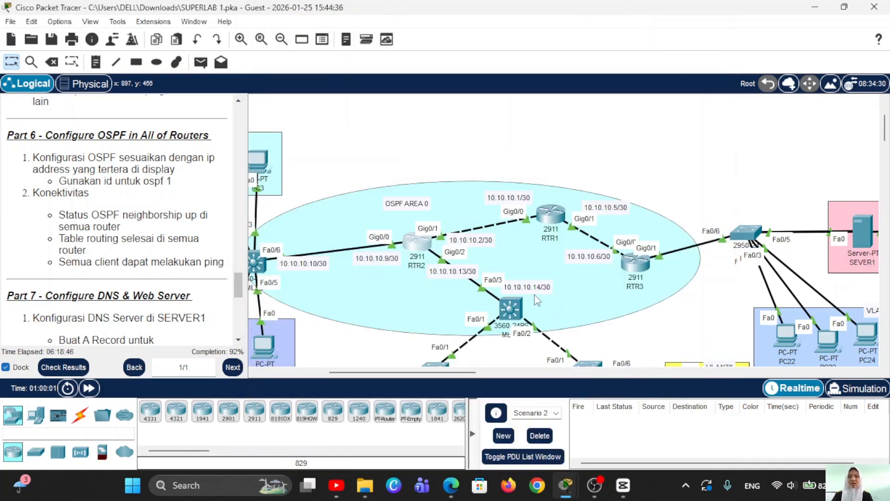
Step: Open MLS1's command line, consulting its link address in the topology, enter the enable password and switch to global configuration mode
scroll(537, 300, down, 2)
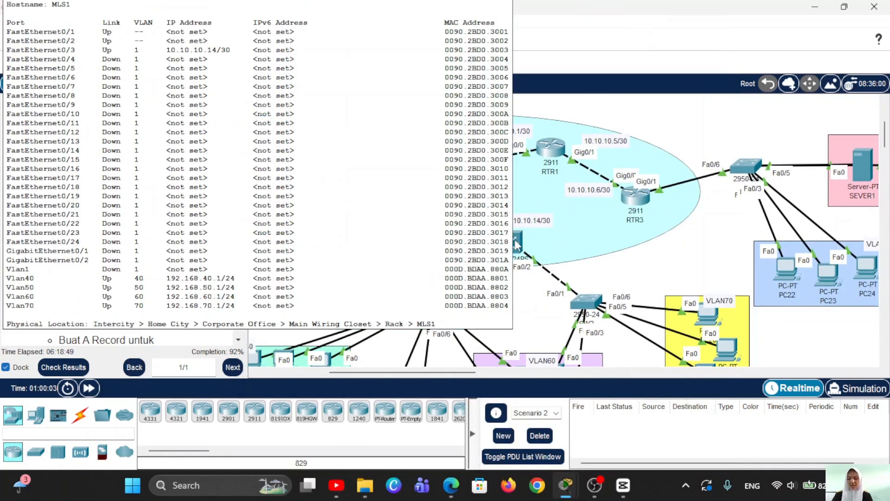
click(517, 244)
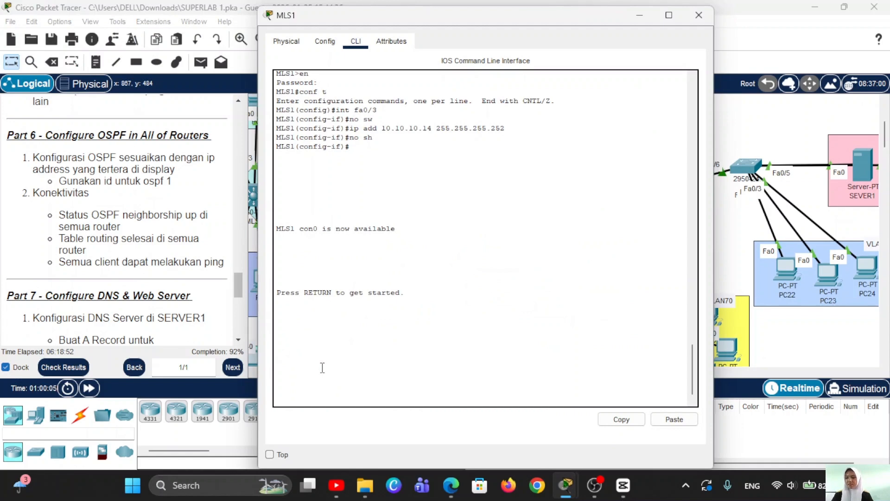
key(Return)
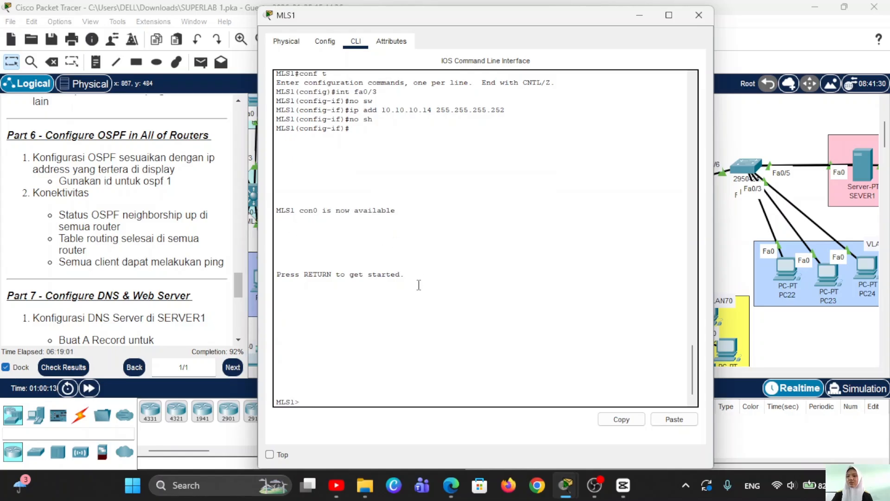
click(641, 16)
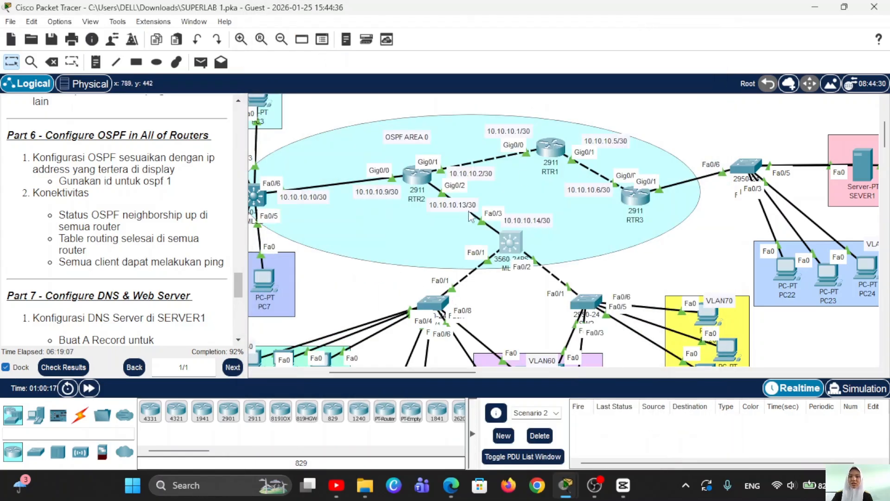
scroll(471, 259, right, 1)
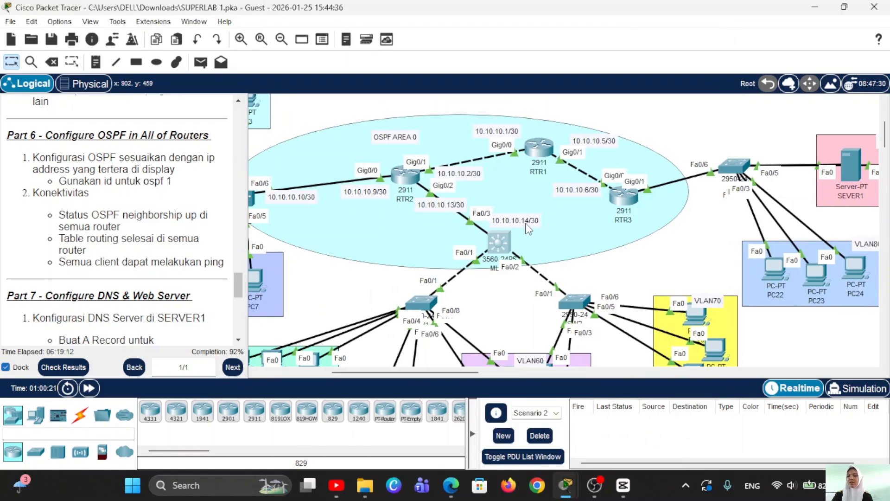
click(496, 242)
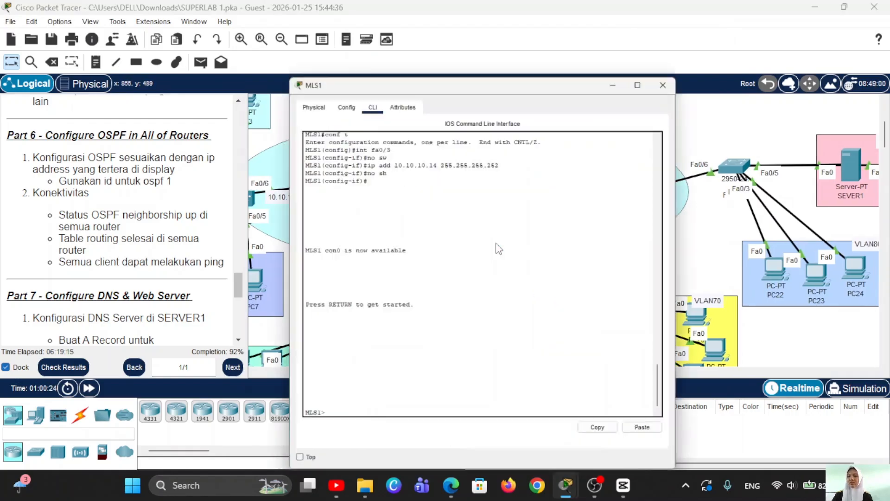
text(en)
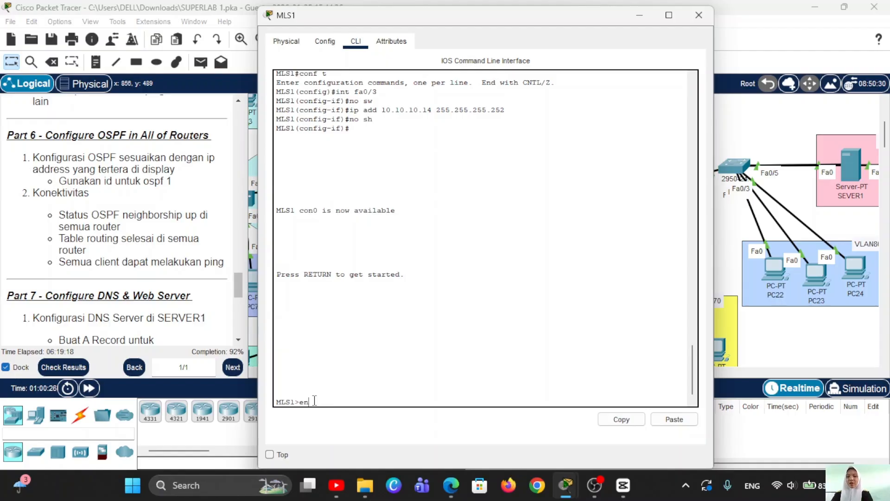
key(Return)
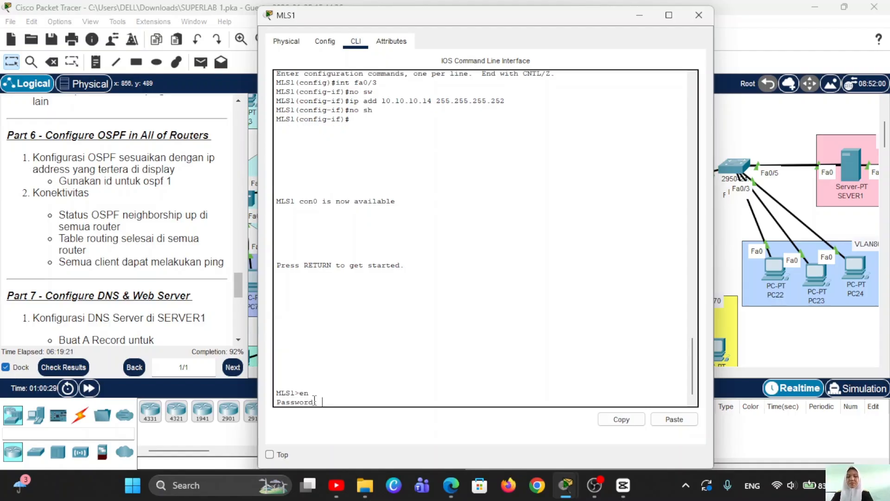
key(Return)
text(conf t)
key(Return)
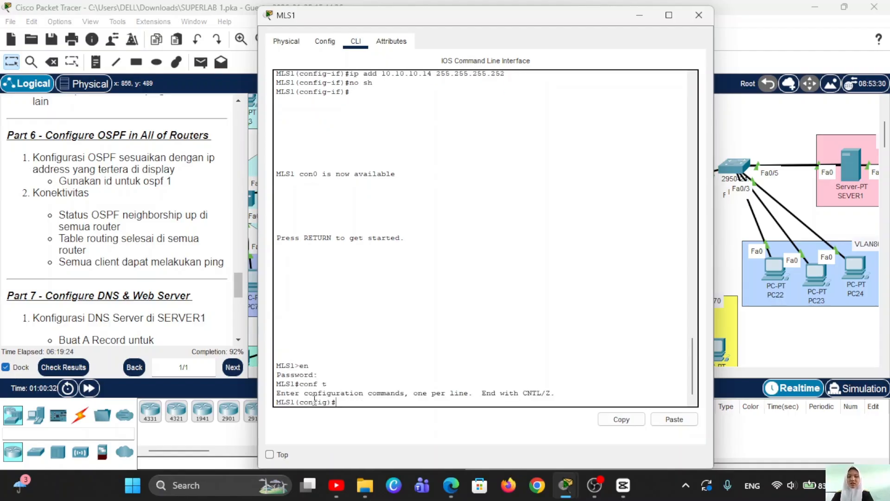
Step: Try to start OSPF routing process 1 on MLS1
text(router ospf 1)
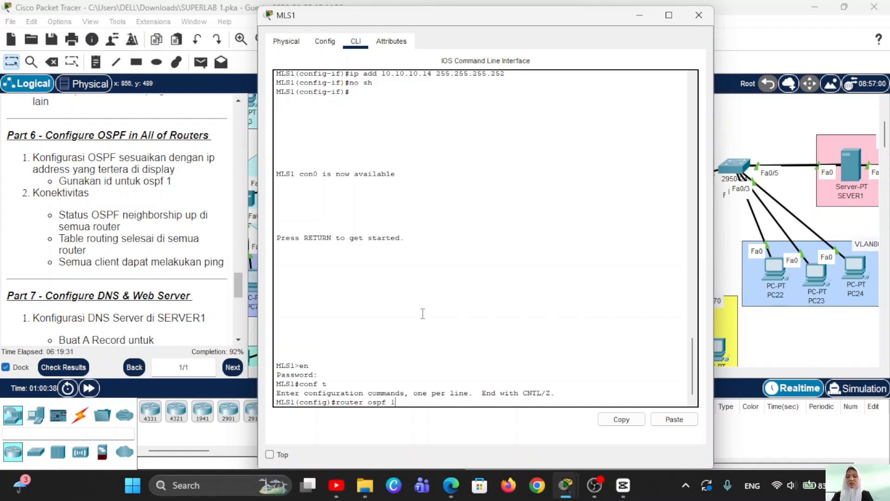
key(Return)
text(netw)
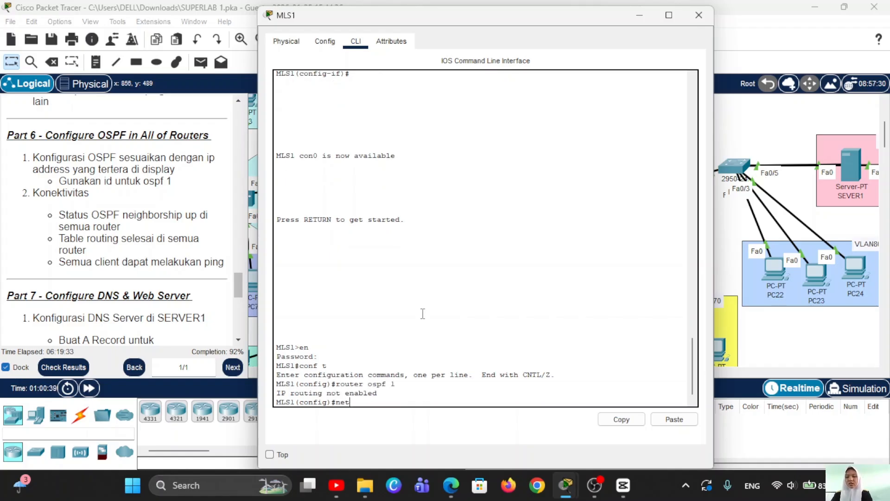
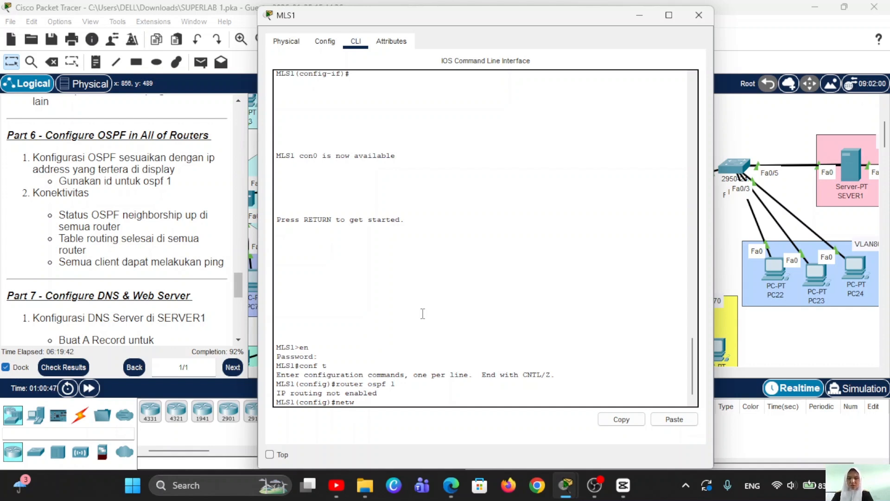
key(BackSpace)
key(BackSpace)
key(BackSpace)
key(BackSpace)
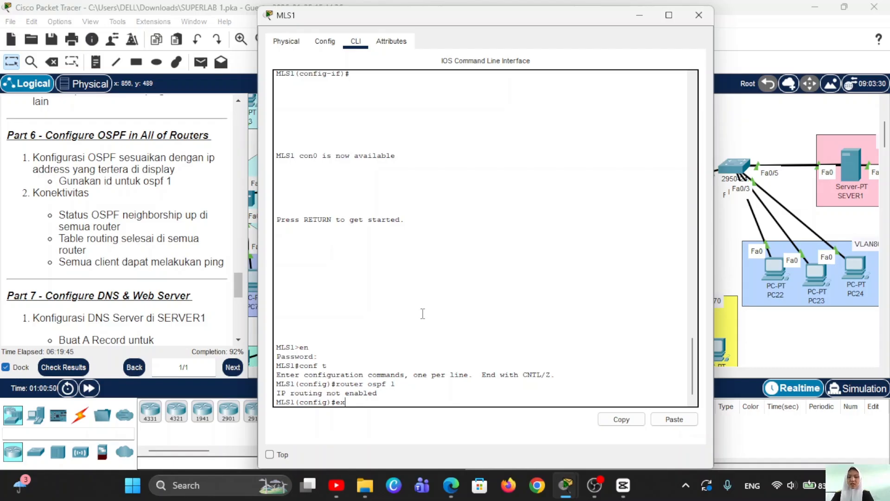
Step: Leave and re-enter global configuration mode on MLS1 and enable IP routing
text(ip)
key(BackSpace)
text(x)
key(Return)
text(c)
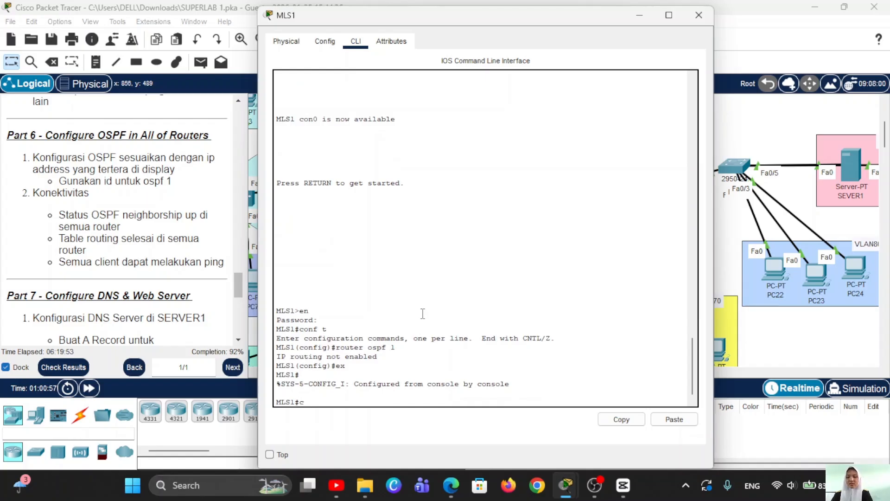
text(onf t)
key(Return)
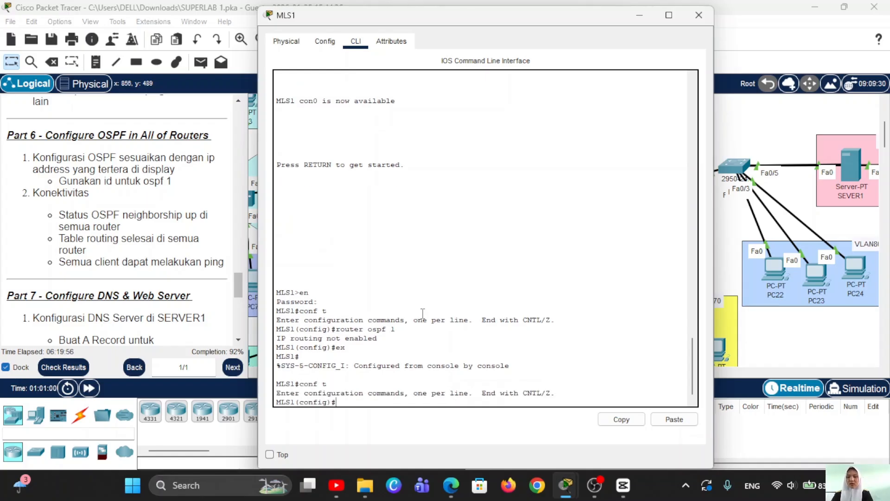
text(ip rout)
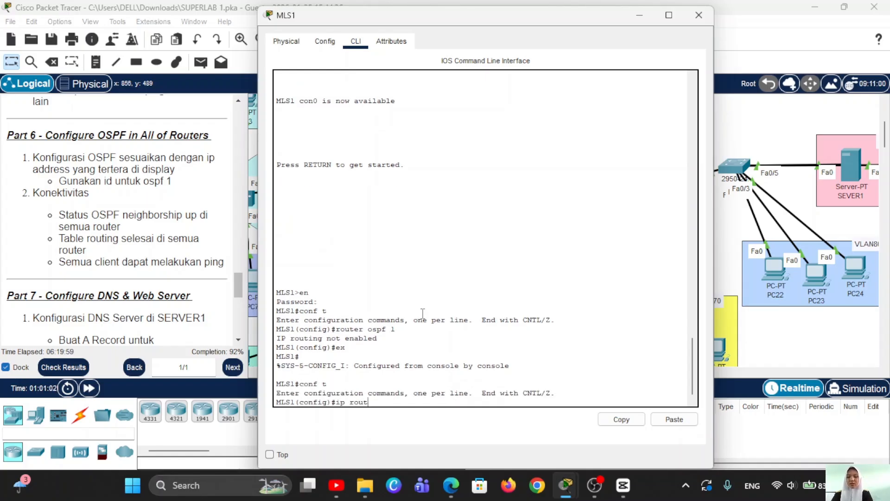
text(ing)
key(Return)
Step: Start OSPF routing process 1 on MLS1 and advertise network 10.10.10.12 with wildcard mask 0.0.0.3 in area 0
text(router ospf 1)
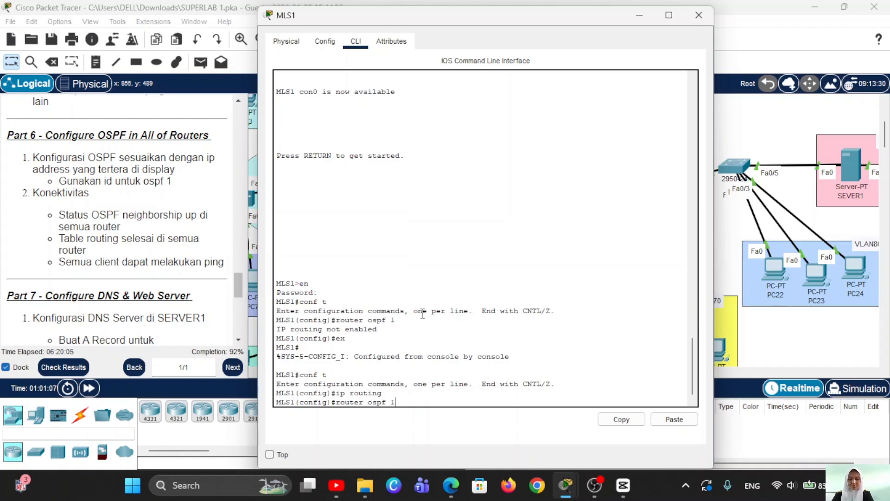
key(Return)
text(netw)
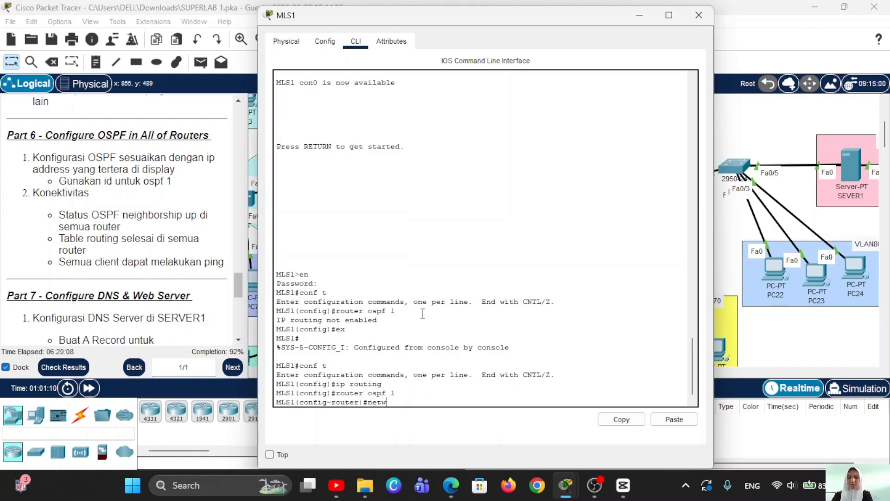
text( 10.1)
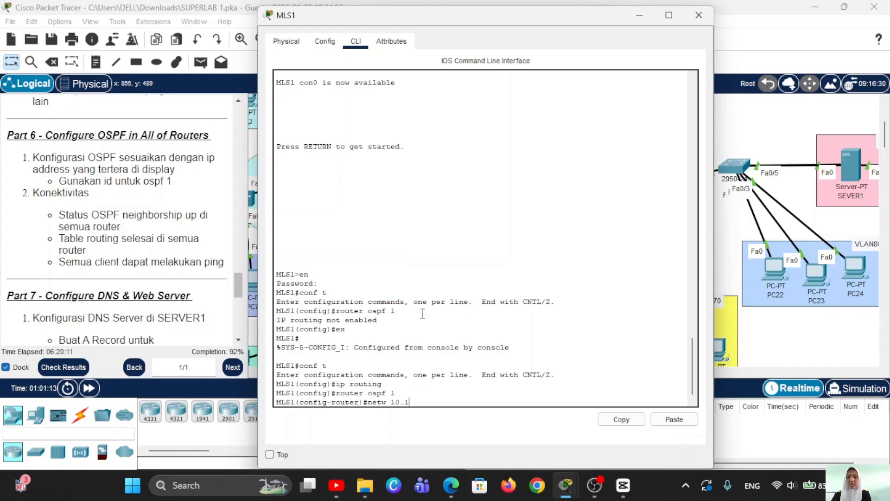
text(0.10.12)
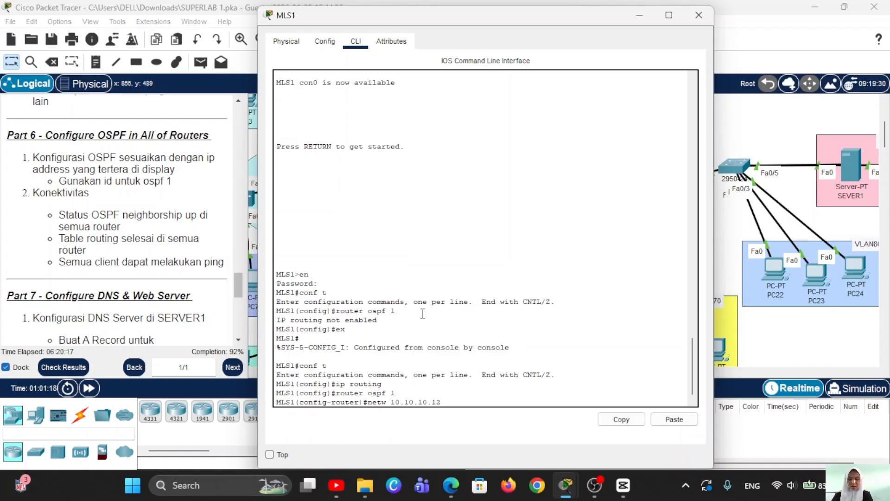
text( 0.0.0.3)
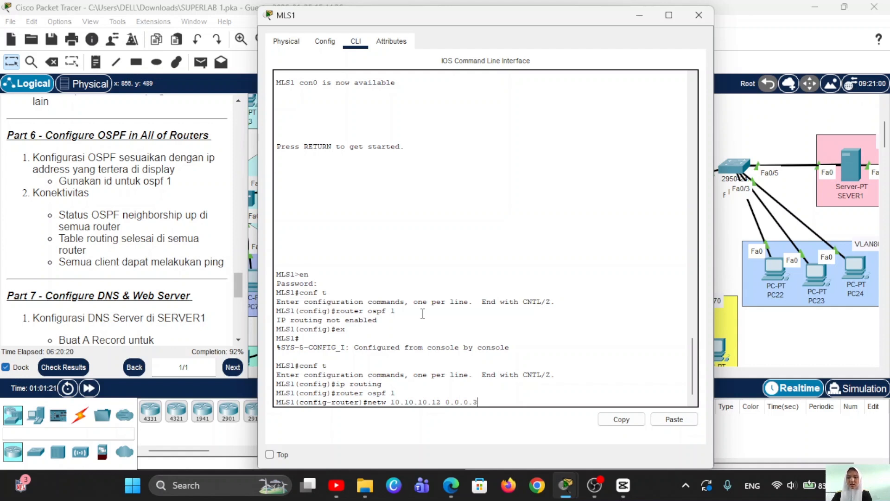
text( area 0)
key(Return)
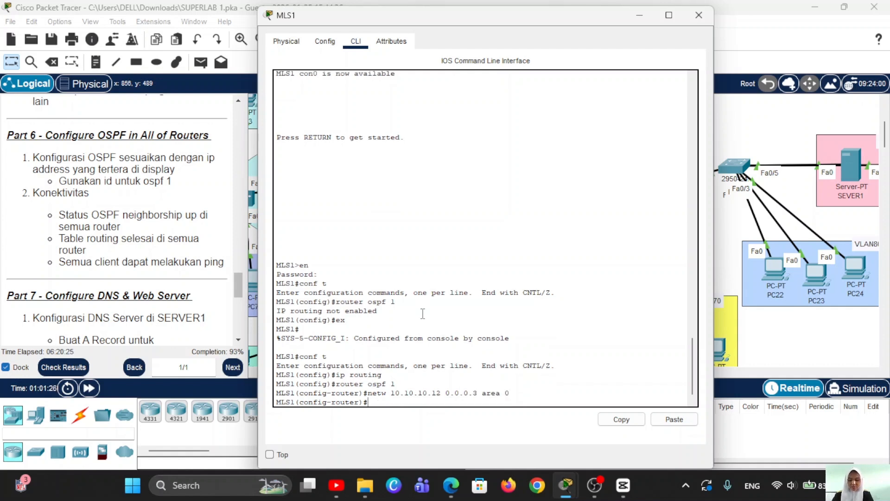
Step: Reuse the 10.10.10.12 statement to advertise network 192.168.40.0 with wildcard 0.0.0.255 in OSPF area 0 on MLS1
key(Up)
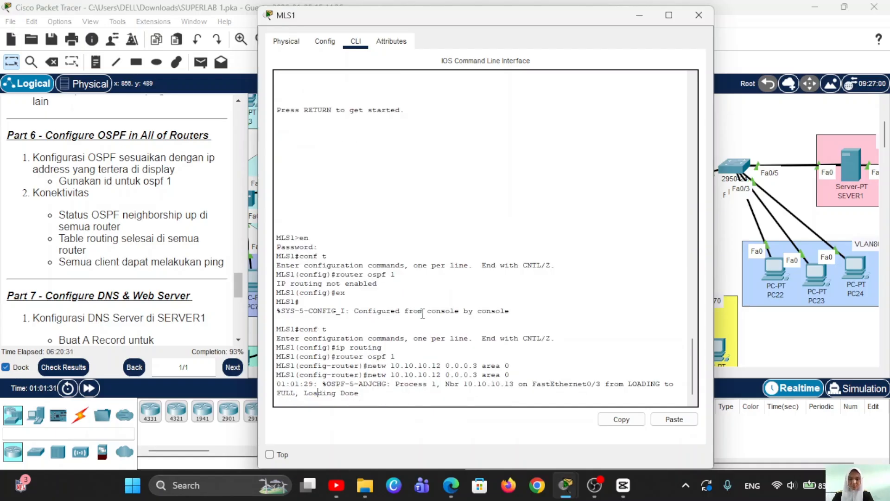
key(Return)
key(Up)
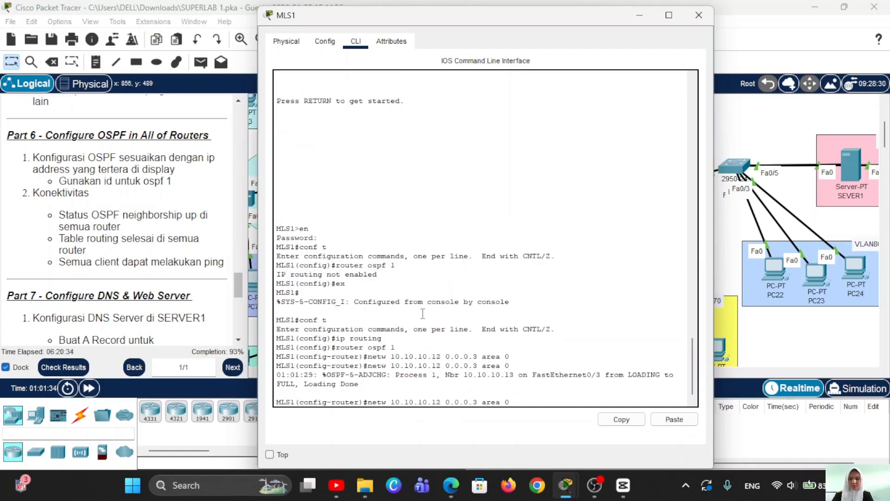
key(BackSpace)
key(BackSpace)
key(BackSpace)
key(BackSpace)
key(BackSpace)
key(BackSpace)
key(BackSpace)
key(BackSpace)
key(BackSpace)
key(BackSpace)
text(92.16)
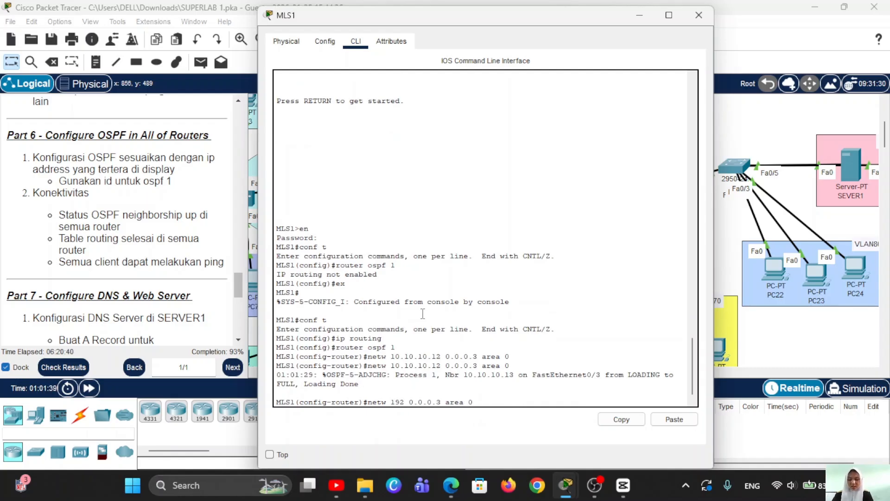
text(8.)
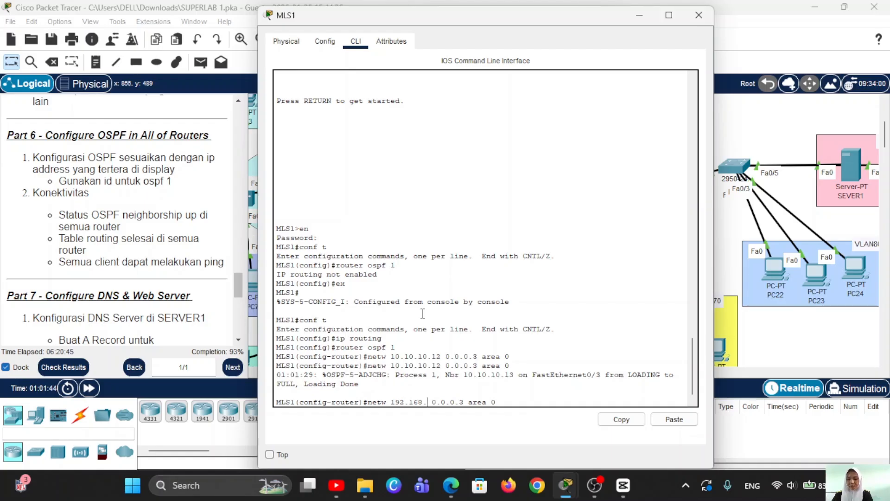
text(40.)
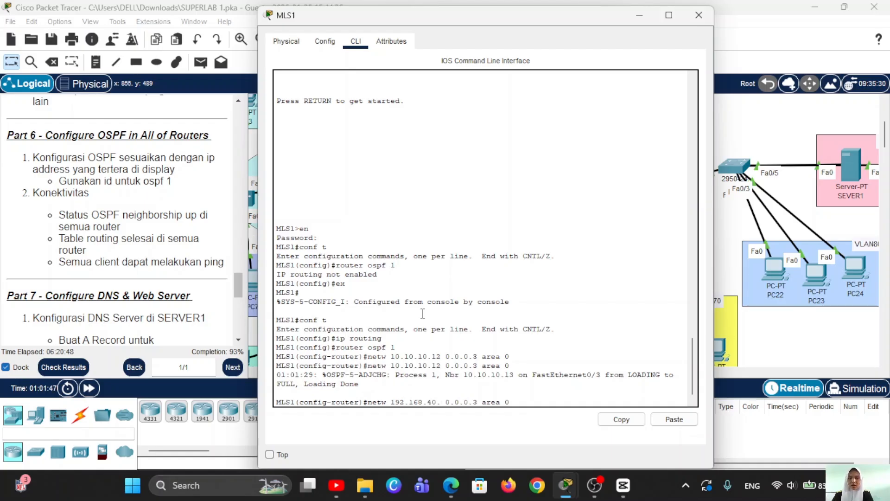
text(0)
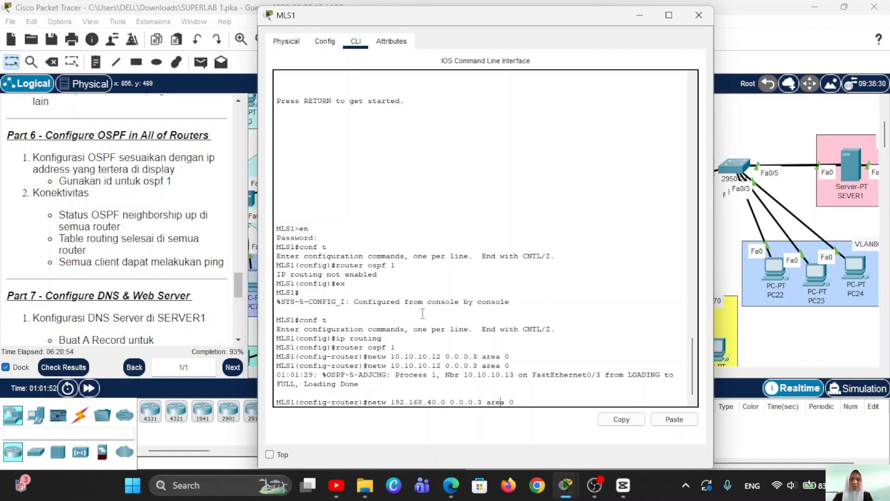
key(Left)
key(Left)
key(Left)
key(Left)
key(BackSpace)
text(2)
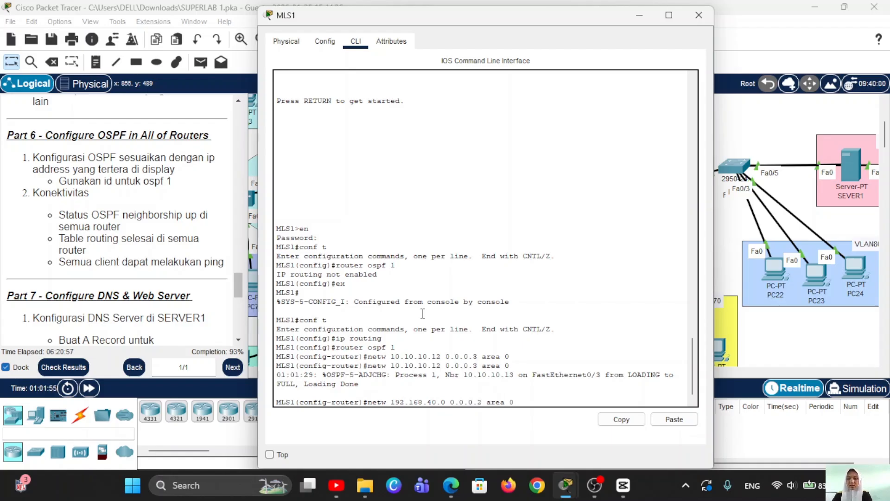
text(55)
key(Return)
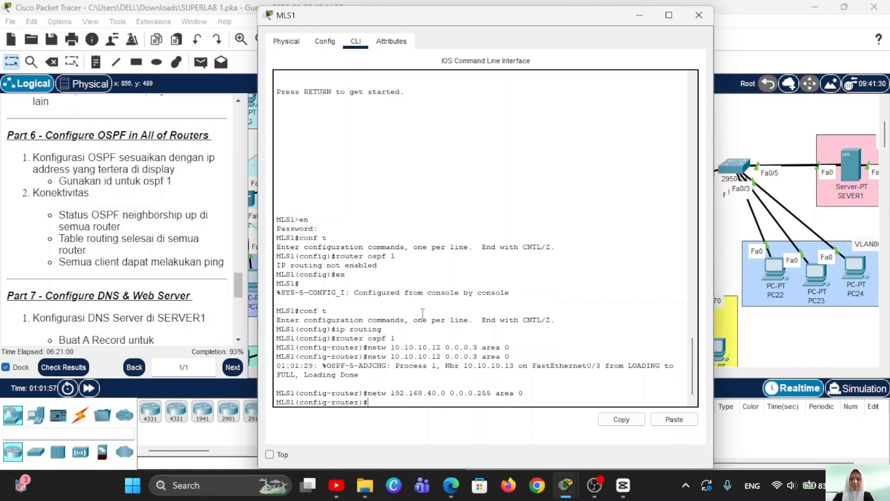
Step: Advertise network 192.168.50.0 with wildcard 0.0.0.255 in OSPF area 0 on MLS1 by editing the 192.168.40.0 statement
key(Up)
key(Left)
key(Left)
key(Left)
key(Left)
key(Left)
key(Left)
key(Left)
key(Left)
key(Left)
key(Left)
key(Left)
key(Left)
key(Left)
key(Left)
key(Left)
key(Left)
key(Left)
key(Left)
key(Left)
key(Left)
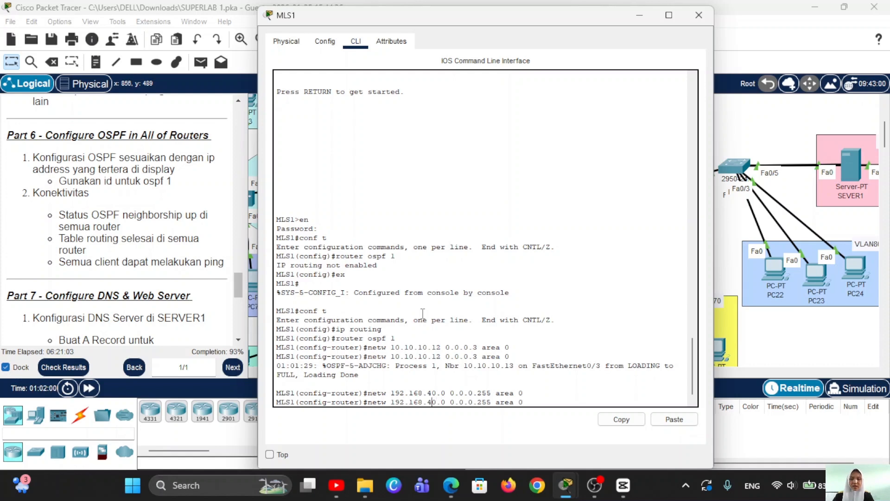
key(BackSpace)
text(5)
key(Return)
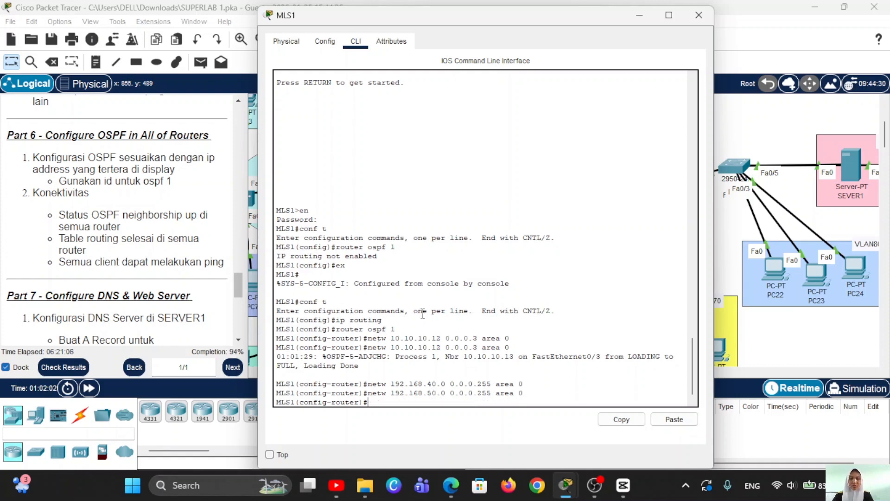
Step: Reuse the 192.168.50.0 statement to advertise network 192.168.60.0 with wildcard 0.0.0.255 in OSPF area 0 on MLS1
key(Up)
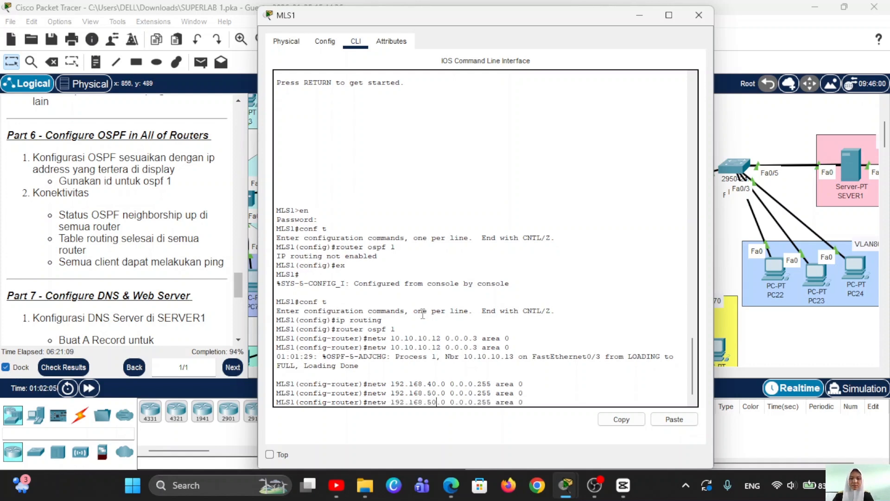
key(BackSpace)
text(6)
key(Return)
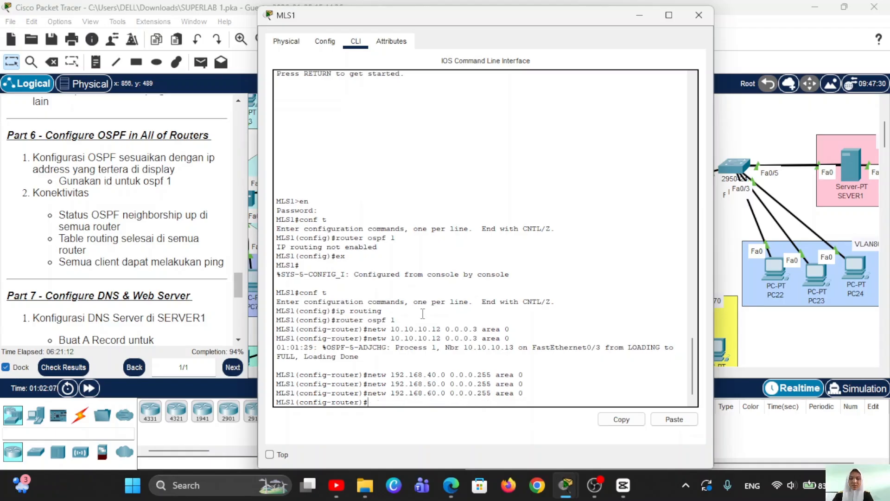
Step: Advertise network 192.168.70.0 with wildcard 0.0.0.255 in OSPF area 0 on MLS1 by editing the previous statement, and minimize its window
key(Up)
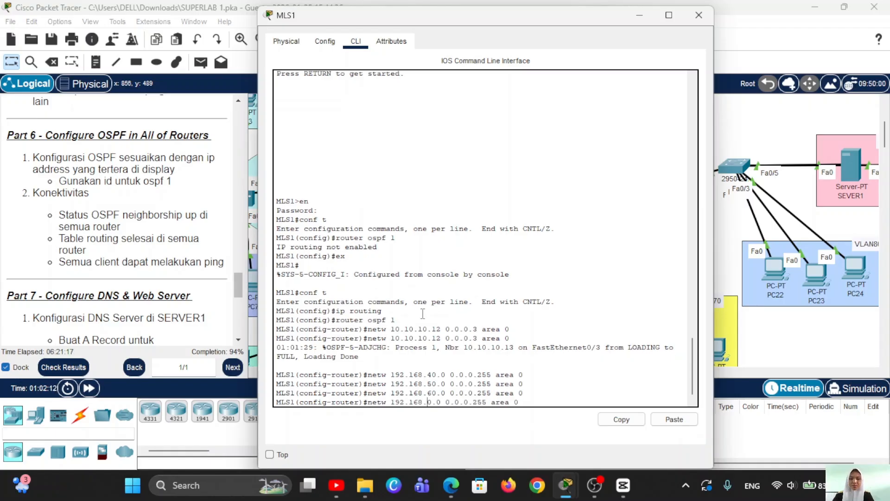
key(BackSpace)
text(7)
key(Return)
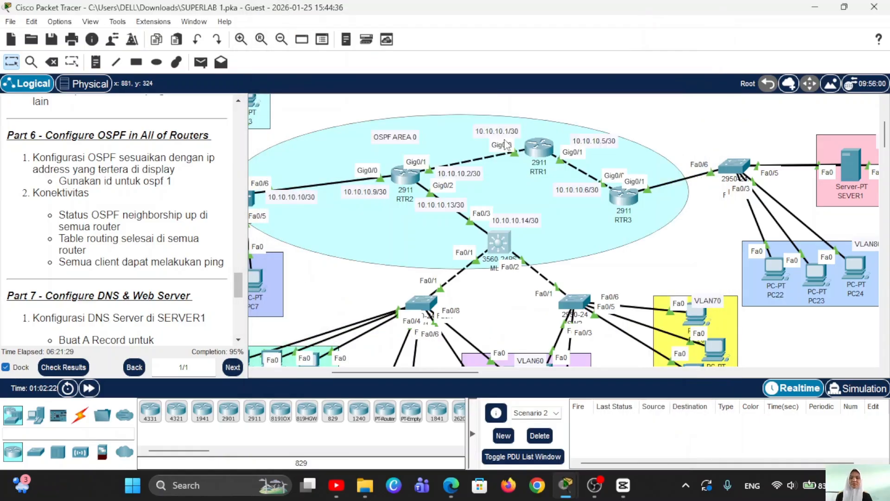
click(639, 15)
Step: Open MLS2's command line from the topology, enter the enable password and switch to global configuration mode
scroll(425, 207, left, 6)
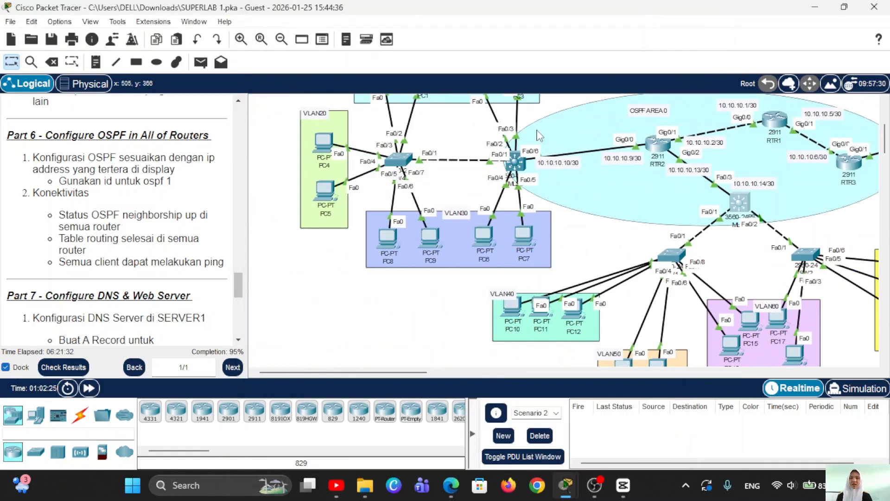
click(520, 162)
key(Return)
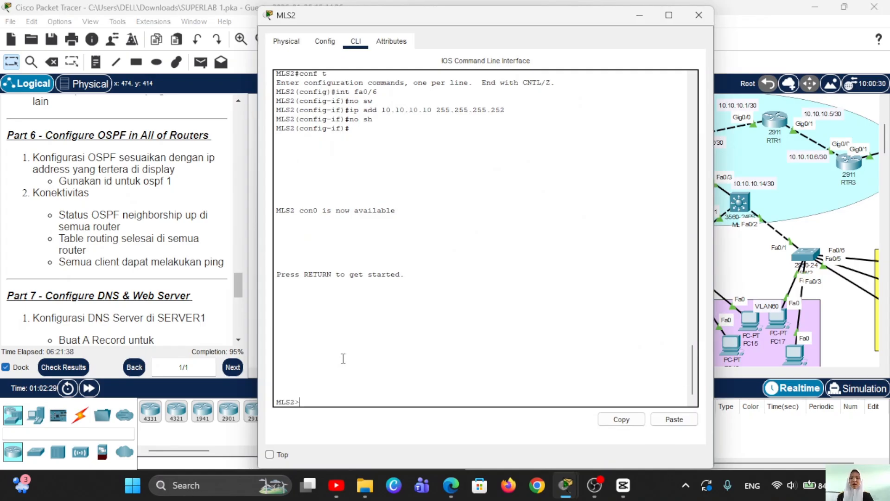
text(en)
key(Return)
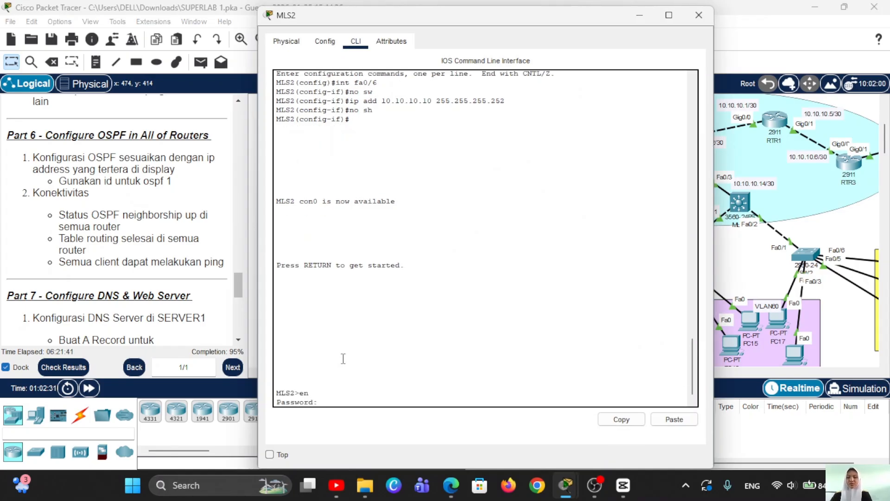
key(Return)
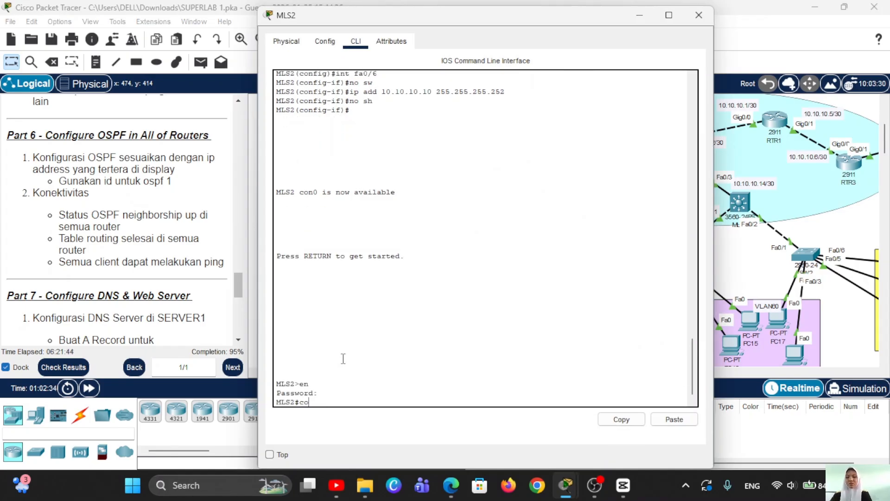
text(conf t)
key(Return)
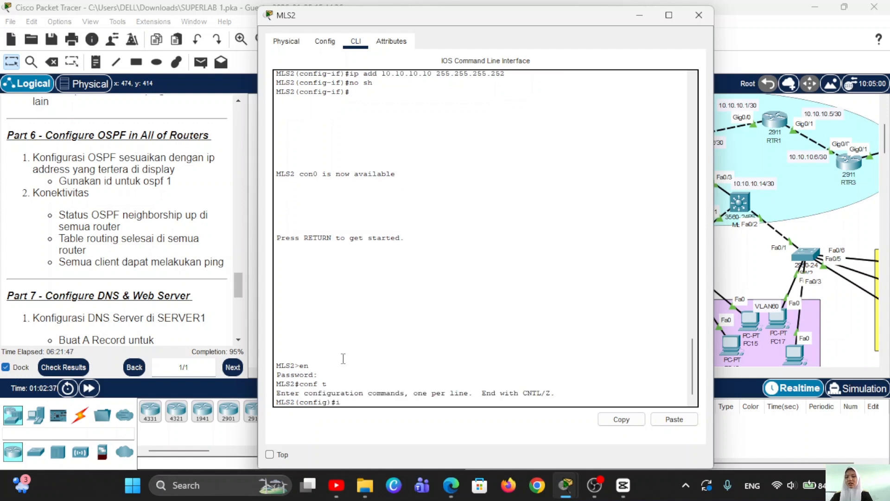
Step: Enable IP routing on MLS2 and start OSPF routing process 1
text(ip routing)
key(Return)
text(rou)
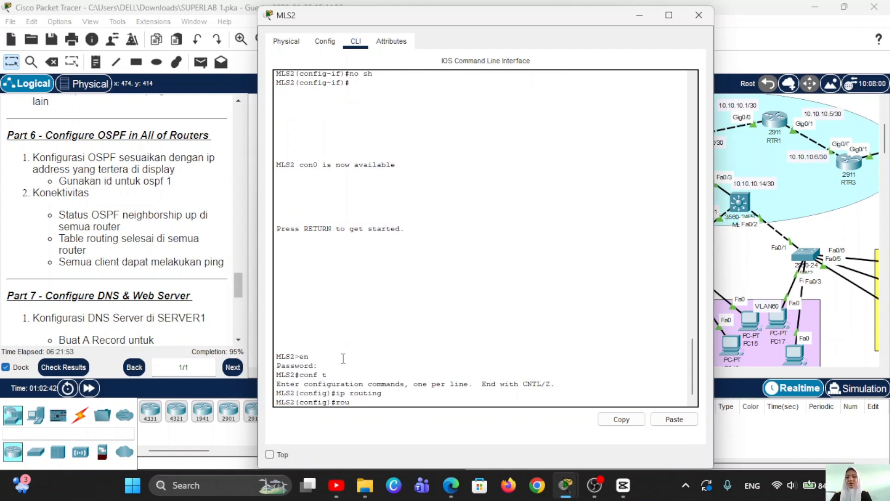
text(ter ospf 1)
key(Return)
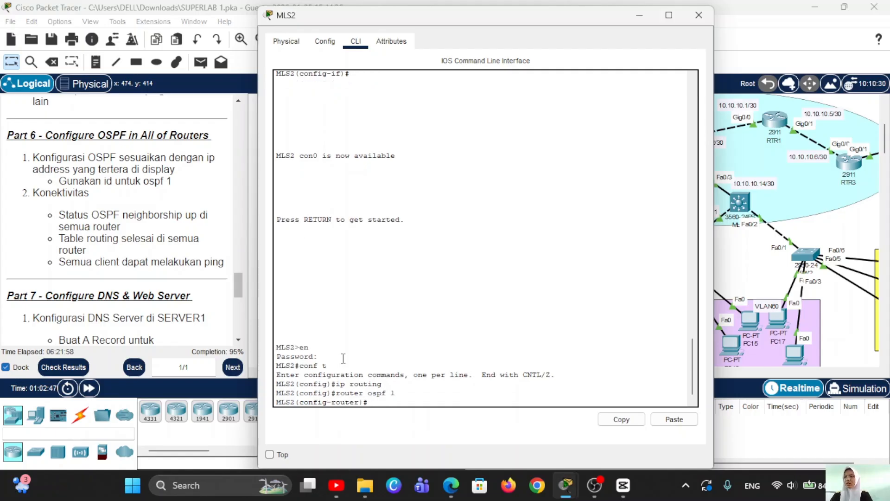
Step: Advertise network 10.10.10.8 with wildcard 0.0.0.3 in OSPF area 0 on MLS2
text(netw)
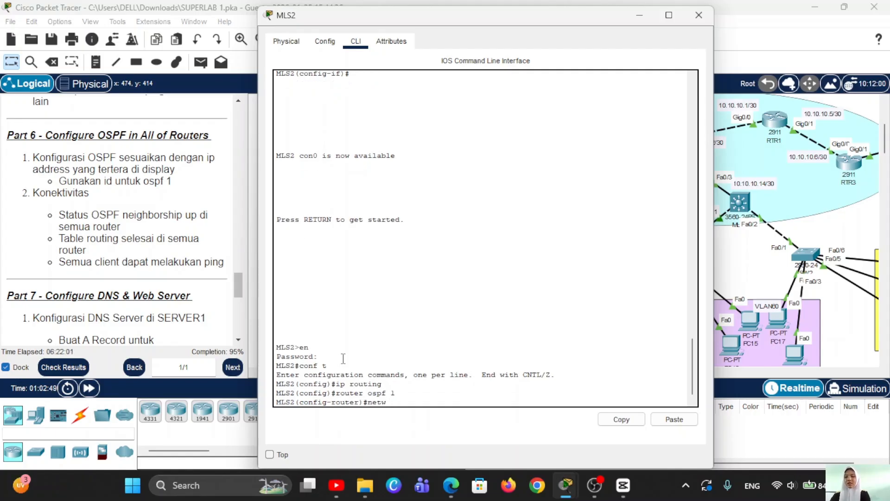
text( 10.10.10.)
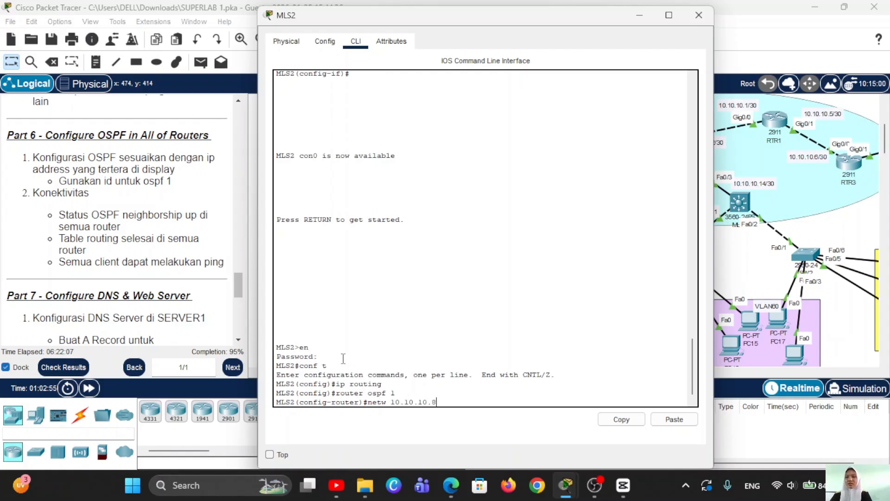
text(8 0.0.0.3 area 0)
key(Return)
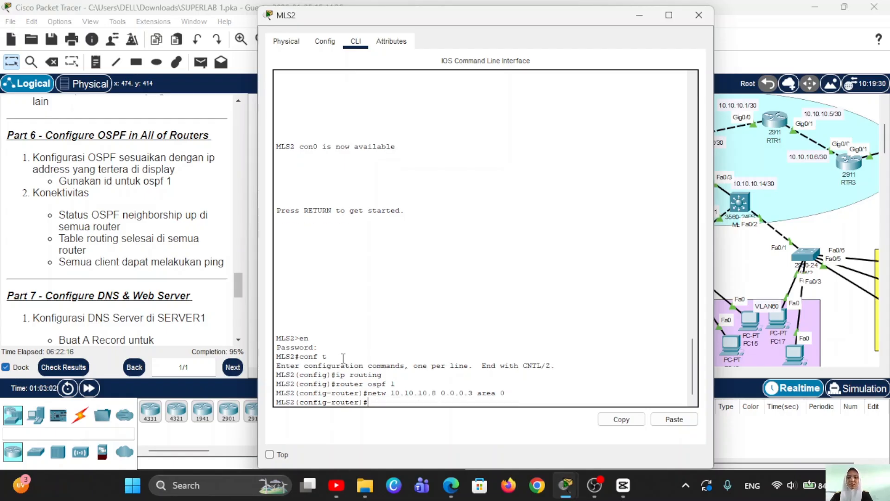
Step: Advertise network 192.168.10.0 with wildcard 0.0.0.255 in OSPF area 0 on MLS2, re-entering the statement in full
text(netw 19)
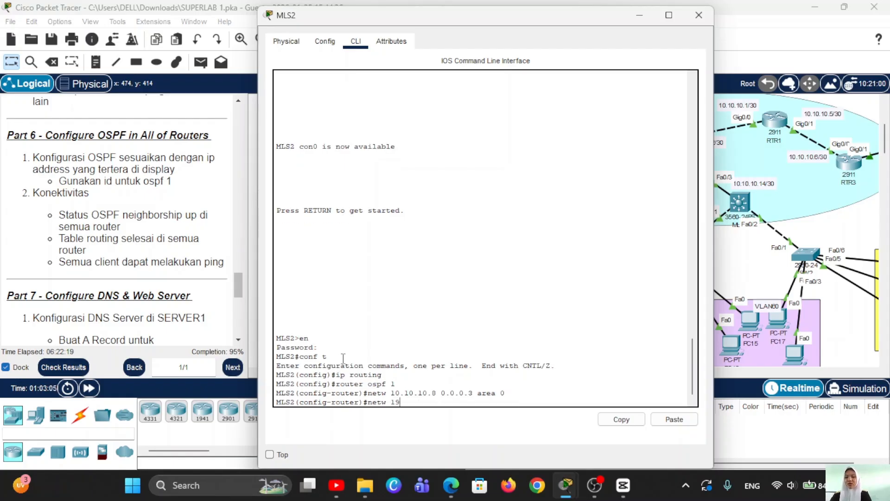
text(2.168.10.0)
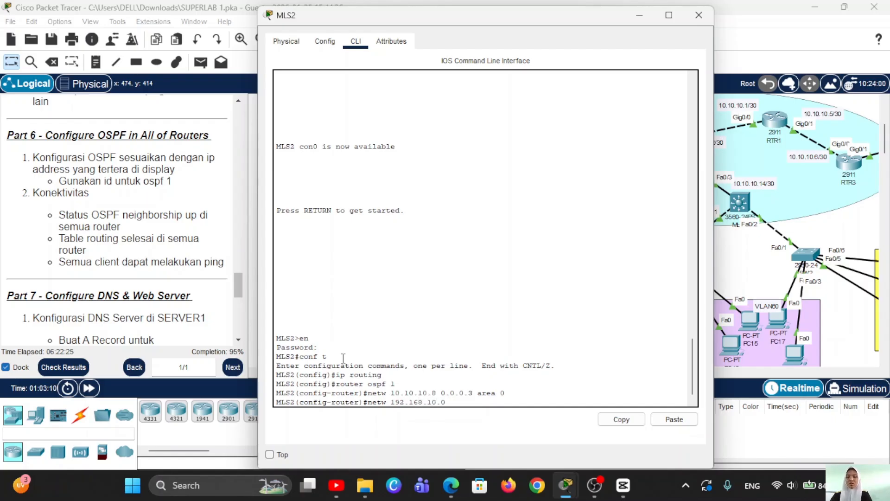
key(Return)
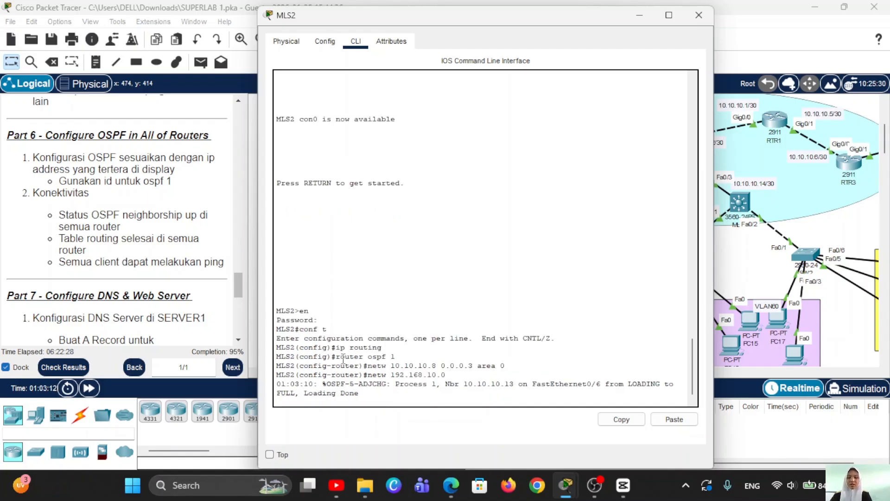
key(Up)
key(Up)
key(Down)
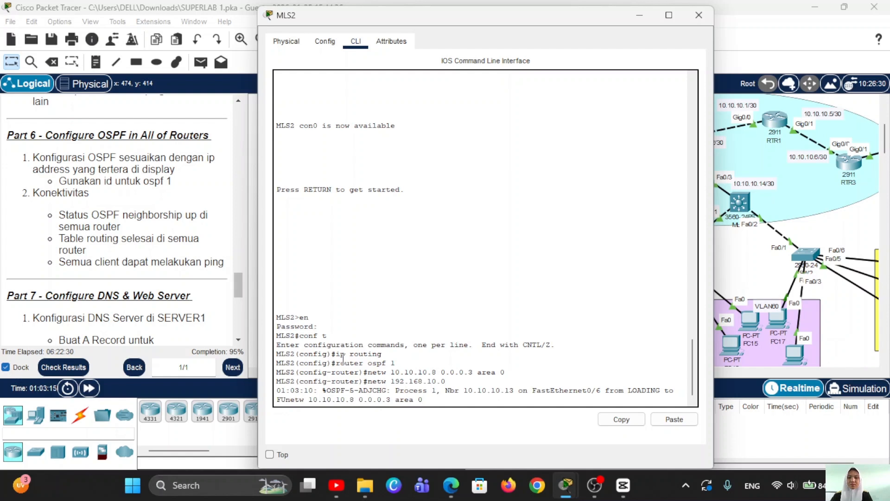
key(Down)
text(0.0.0.2)
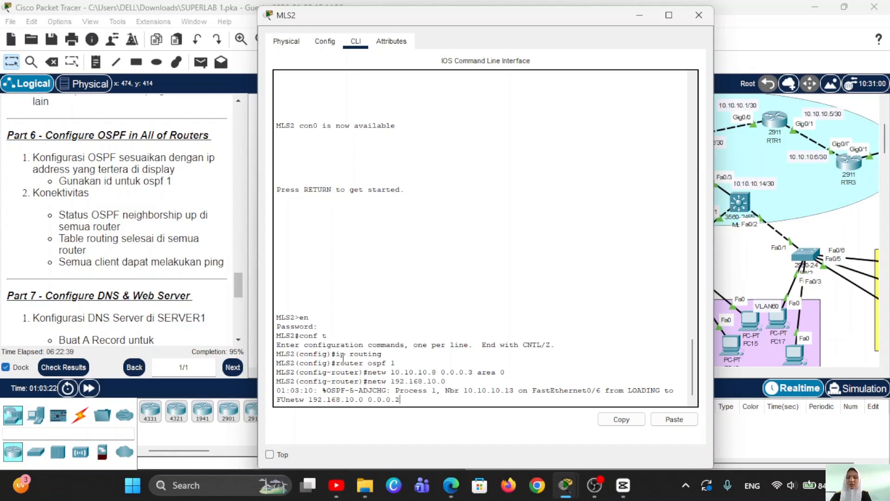
text(55 area 0)
key(Return)
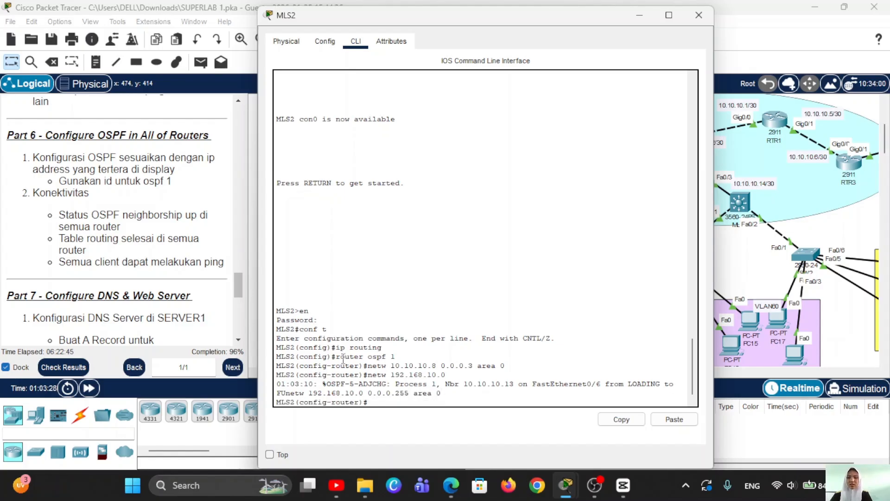
Step: Reuse the 192.168.10.0 statement to advertise network 192.168.20.0 with wildcard 0.0.0.255 in OSPF area 0 on MLS2
key(Up)
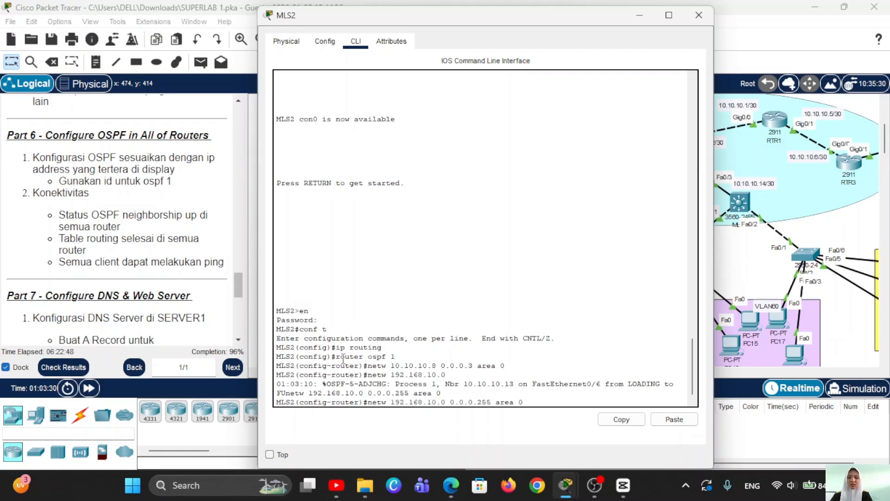
key(Left)
key(Left)
key(Left)
key(Left)
key(Left)
key(Left)
key(Left)
key(Left)
key(Left)
key(Left)
key(Left)
key(Left)
key(Left)
key(Left)
key(Left)
key(Left)
key(Left)
key(Left)
key(Left)
key(Left)
key(BackSpace)
text(2)
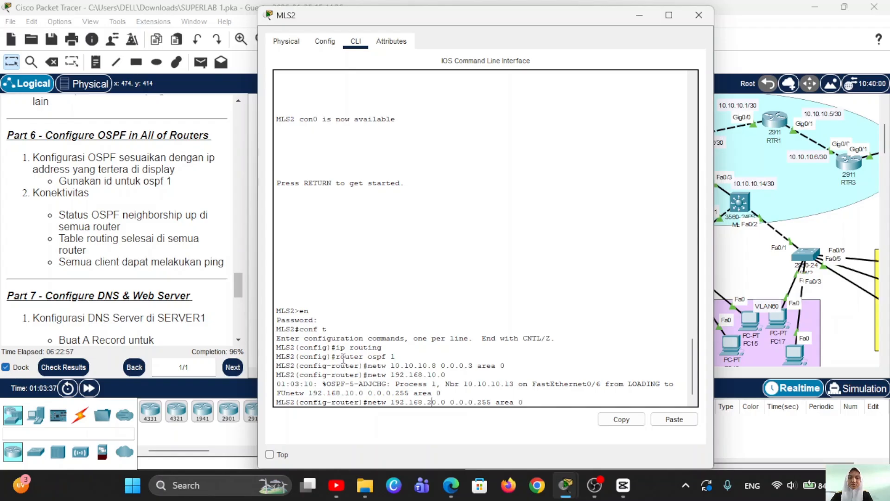
key(Return)
Step: Advertise network 192.168.30.0 with wildcard 0.0.0.255 in OSPF area 0 on MLS2 by editing the previous statement, and minimize its window
key(Up)
key(Left)
key(Left)
key(Left)
key(Left)
key(Left)
key(Left)
key(Left)
key(Left)
key(Left)
key(Left)
key(Left)
key(Left)
key(Left)
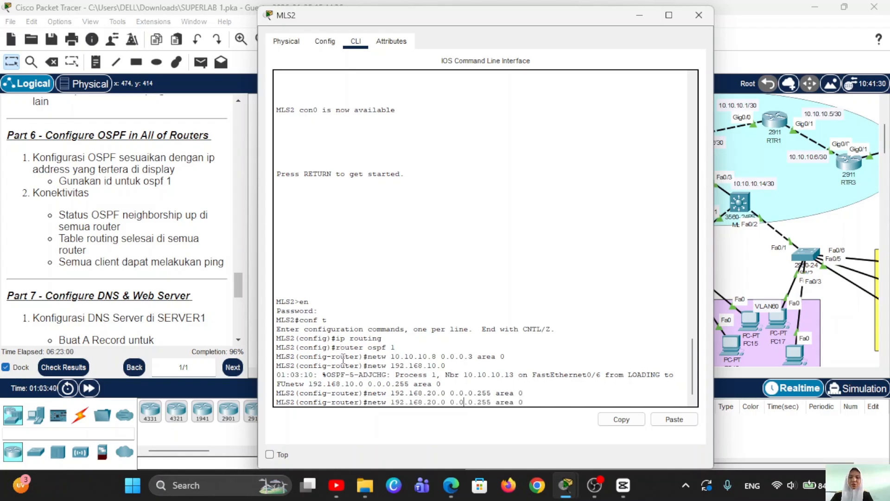
key(Left)
key(Left)
key(Left)
key(Left)
key(BackSpace)
text(3)
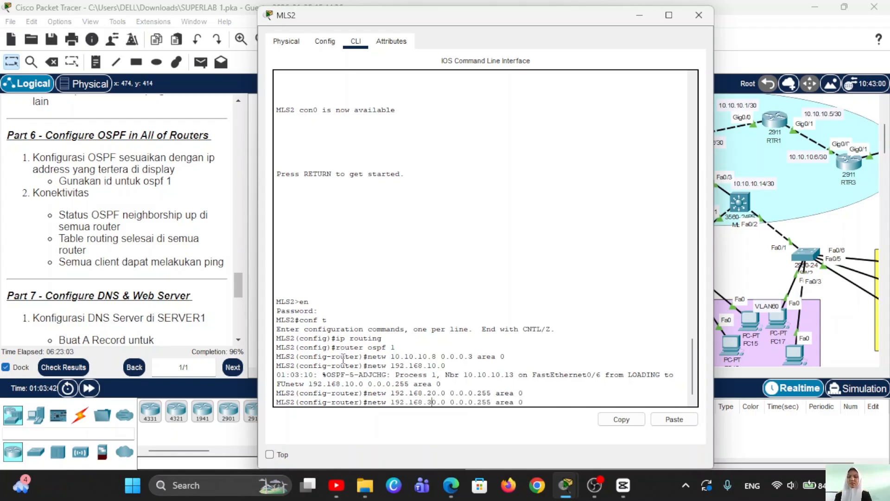
key(Return)
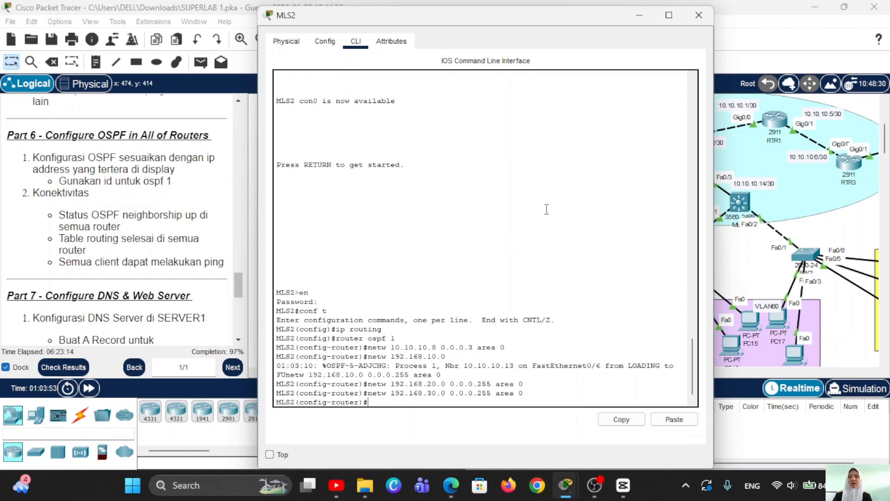
click(640, 21)
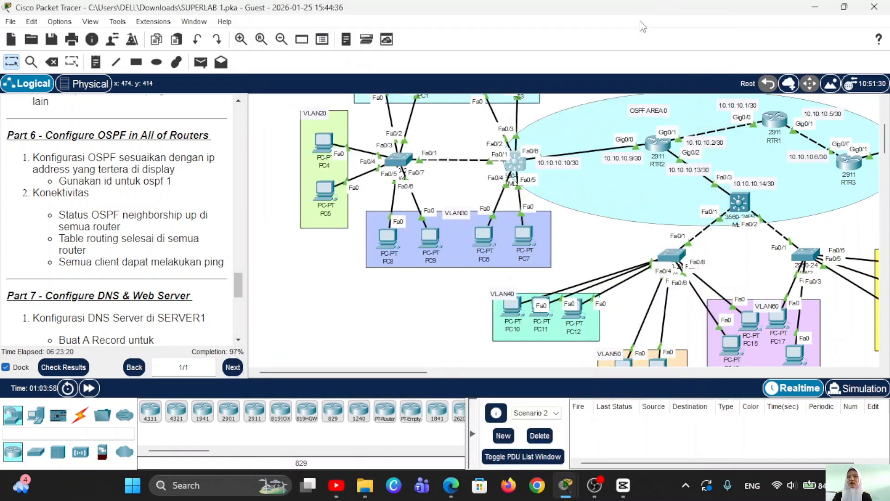
Step: Open RTR1's command line, leave router configuration mode and examine its OSPF neighbor list
scroll(640, 177, right, 6)
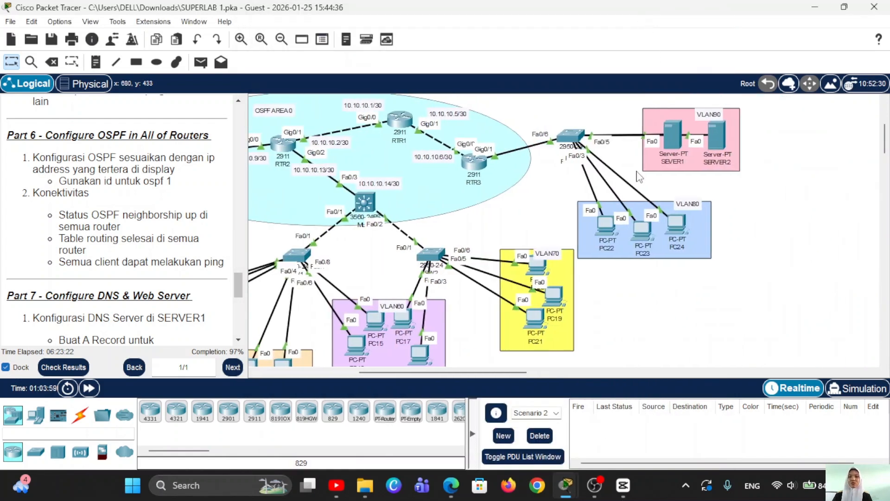
click(400, 119)
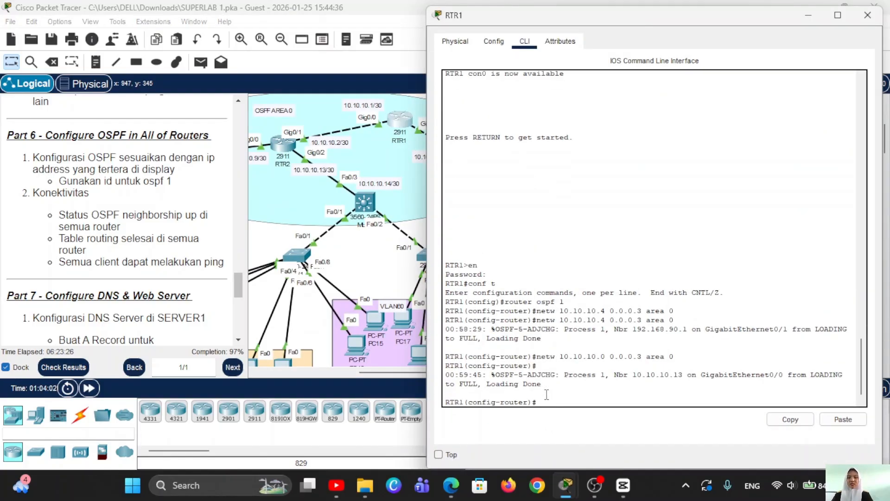
text(ex)
key(Return)
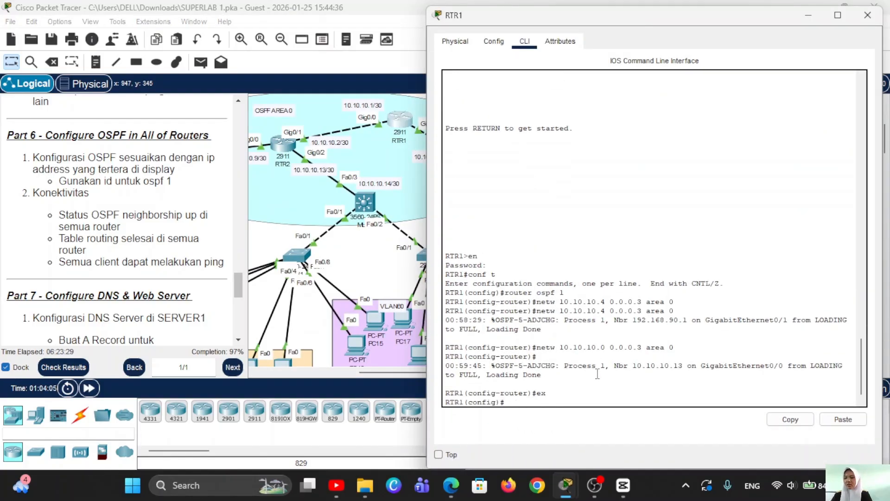
text(do show)
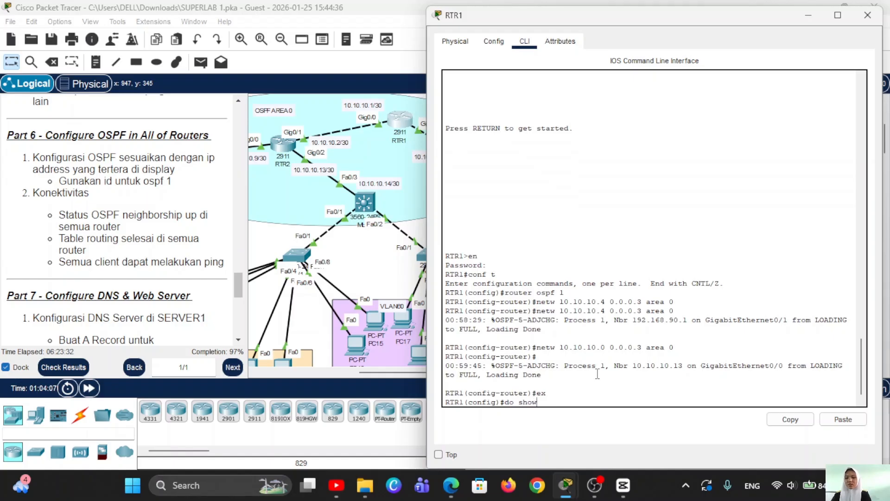
text( ip ospf)
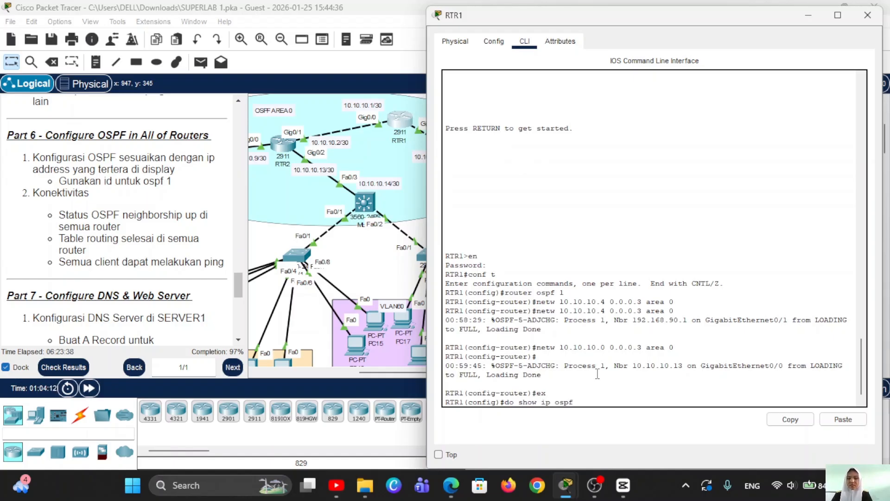
text( neigh)
key(Return)
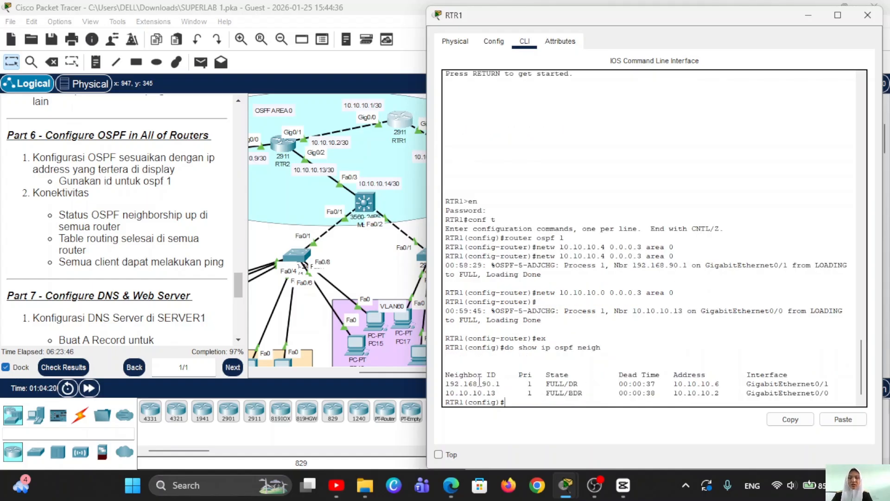
drag(446, 385, 519, 395)
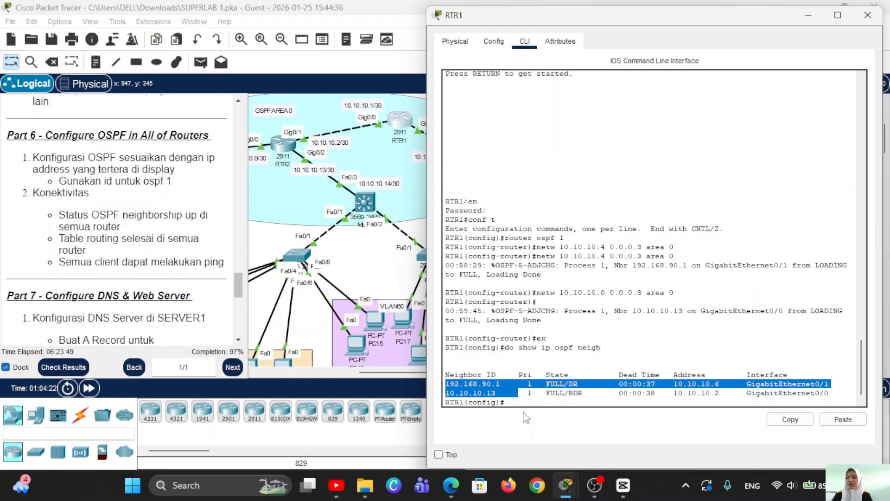
click(523, 403)
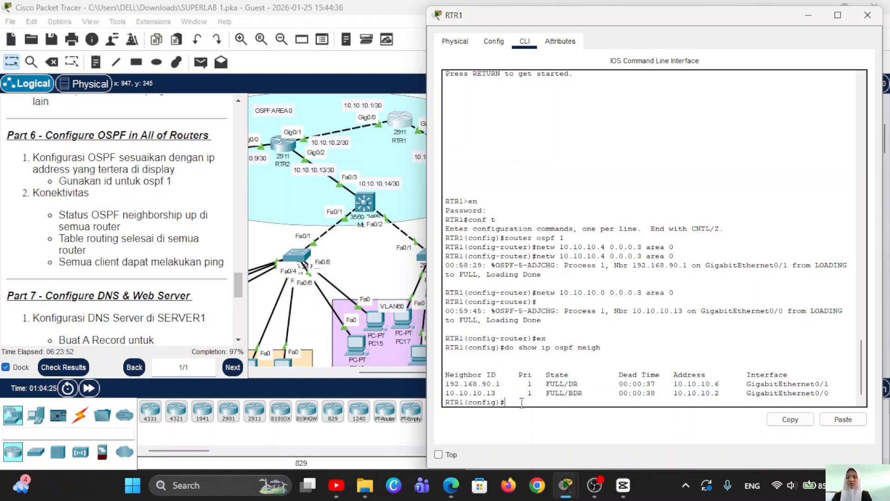
Step: Display RTR1's full IP routing table to check the learned OSPF routes, and minimize its window
text(do show)
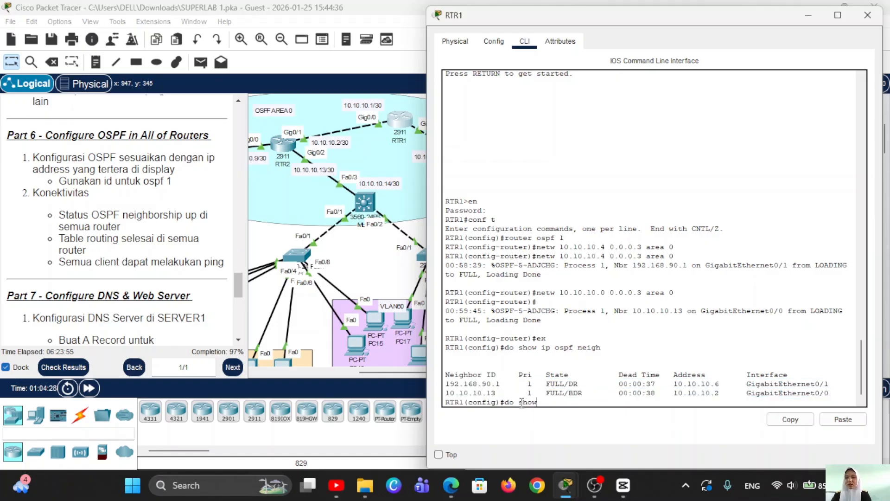
text( ip route)
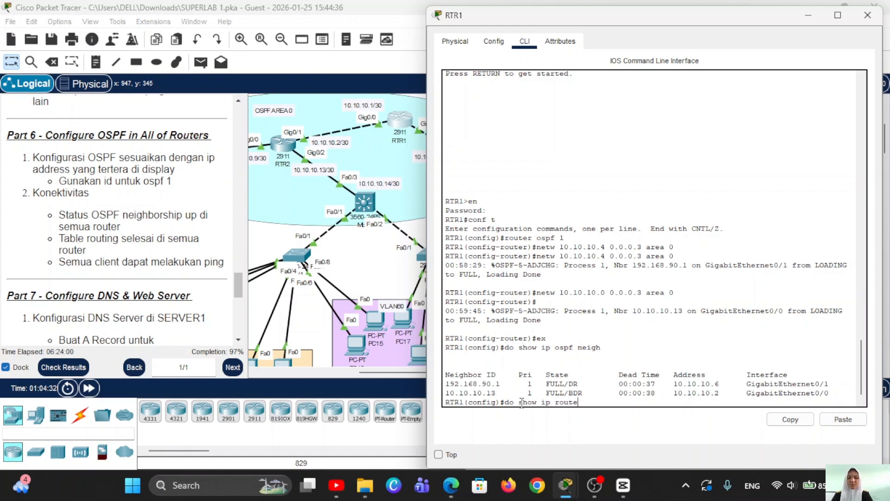
key(Return)
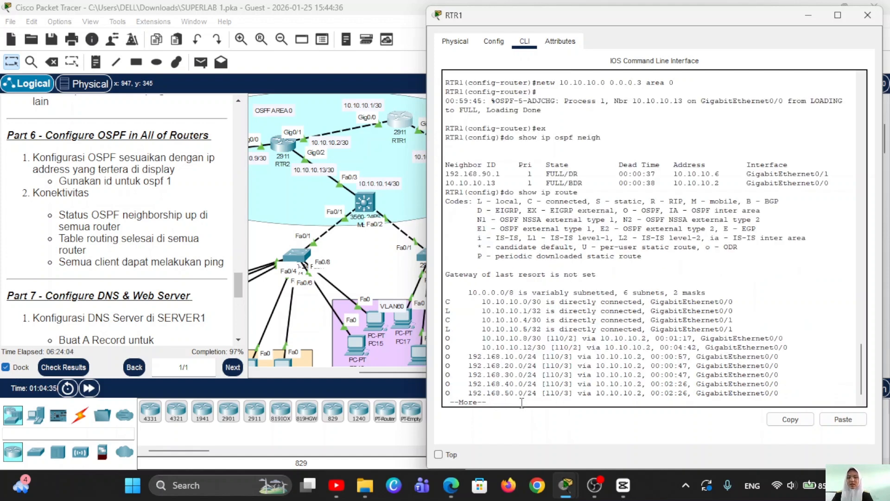
key(space)
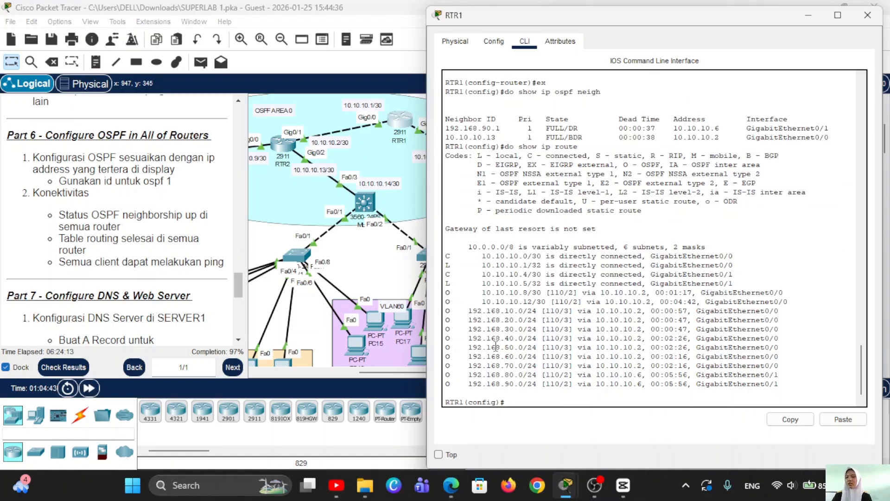
click(808, 16)
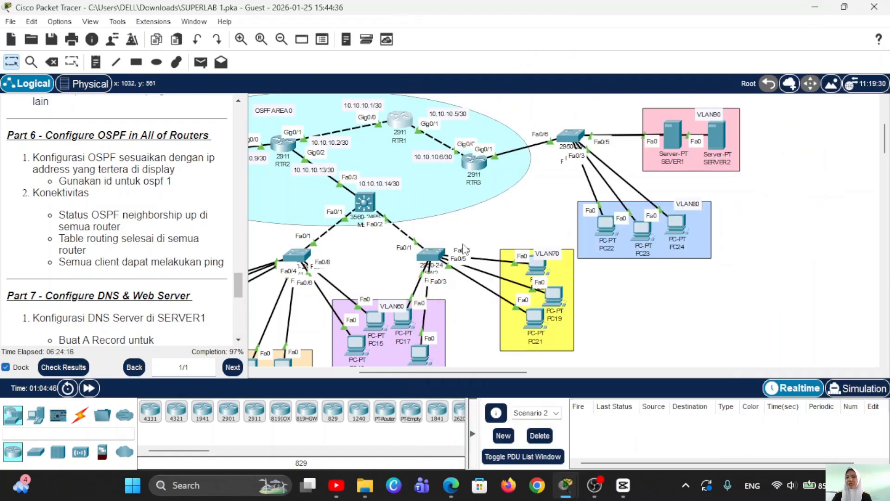
Step: Send a simple PDU from PC0 in VLAN10 to PC16 in VLAN60 to test connectivity
scroll(435, 211, down, 1)
scroll(435, 211, left, 4)
scroll(435, 211, up, 2)
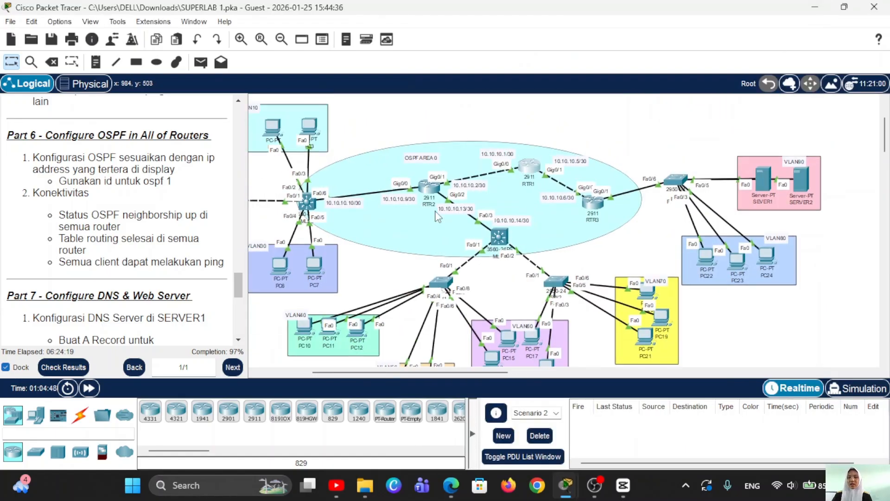
scroll(437, 215, left, 4)
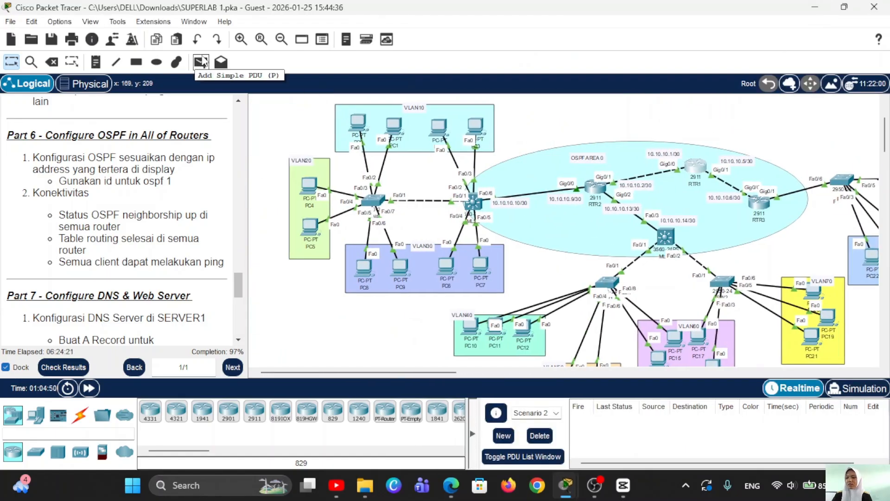
click(203, 62)
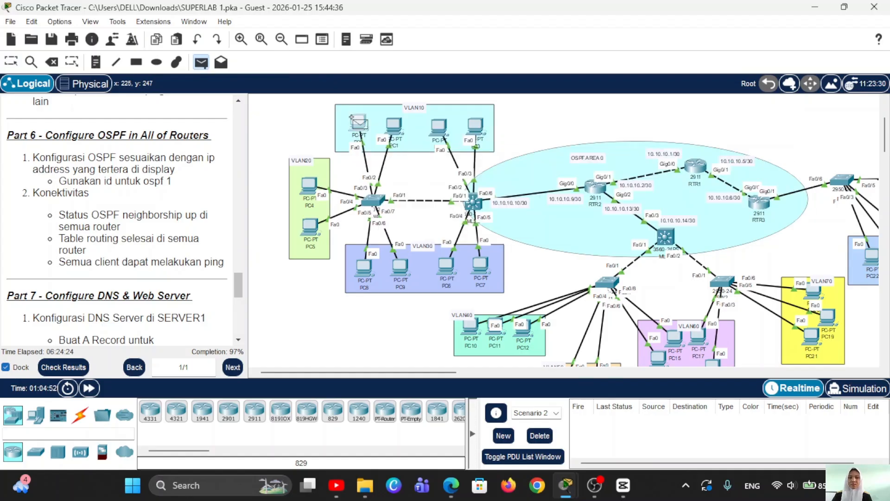
scroll(605, 266, right, 3)
scroll(606, 267, down, 1)
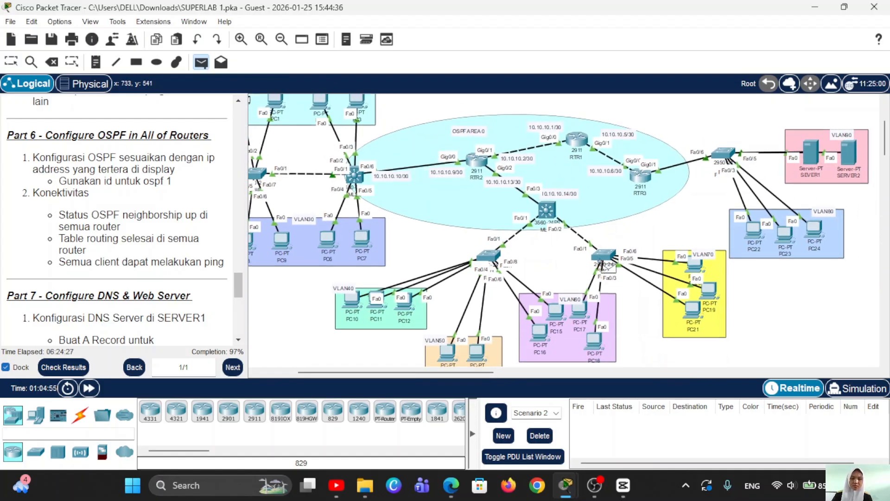
scroll(606, 267, down, 1)
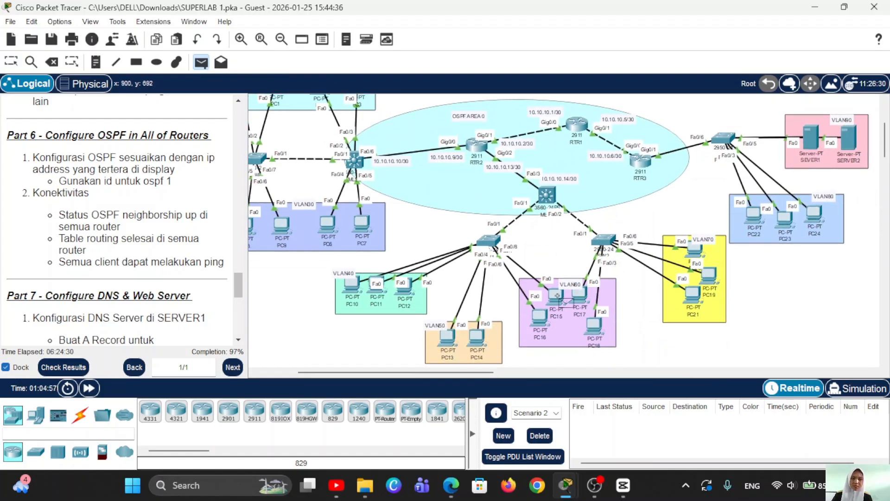
click(535, 313)
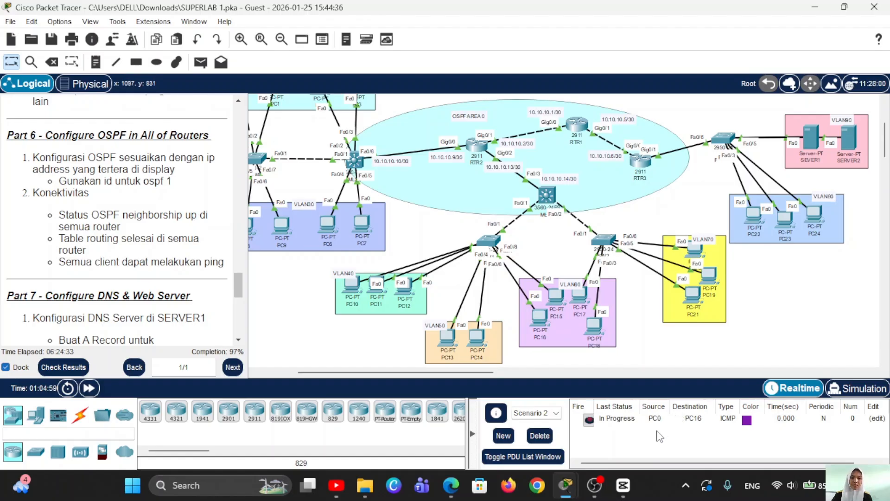
scroll(548, 289, down, 2)
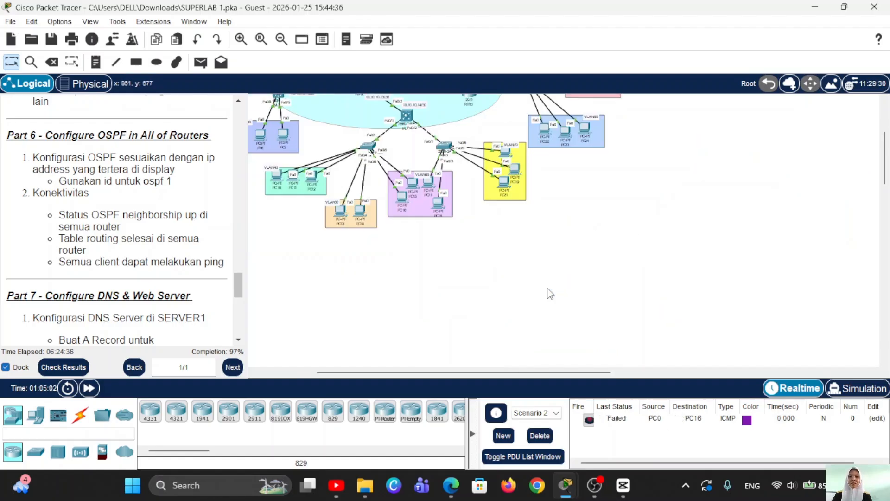
Step: Repeat the connectivity test by sending a second simple PDU from PC0 in VLAN10 to PC16 in VLAN60
scroll(475, 176, up, 3)
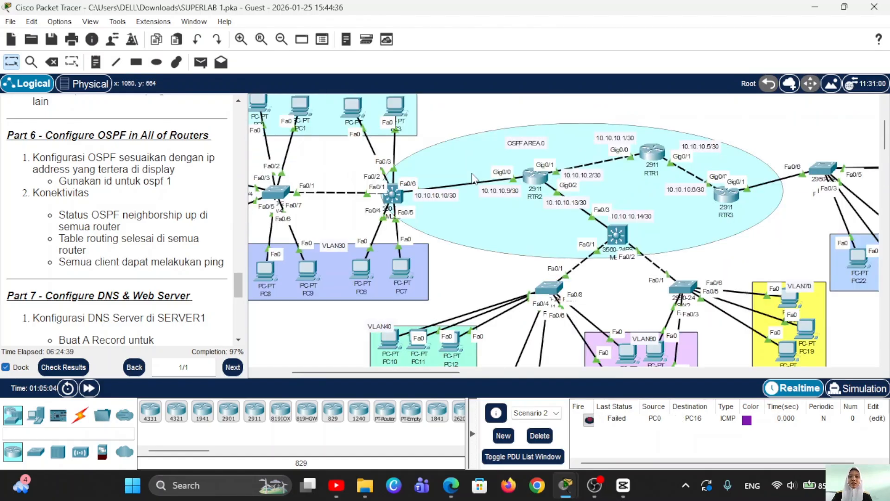
click(201, 63)
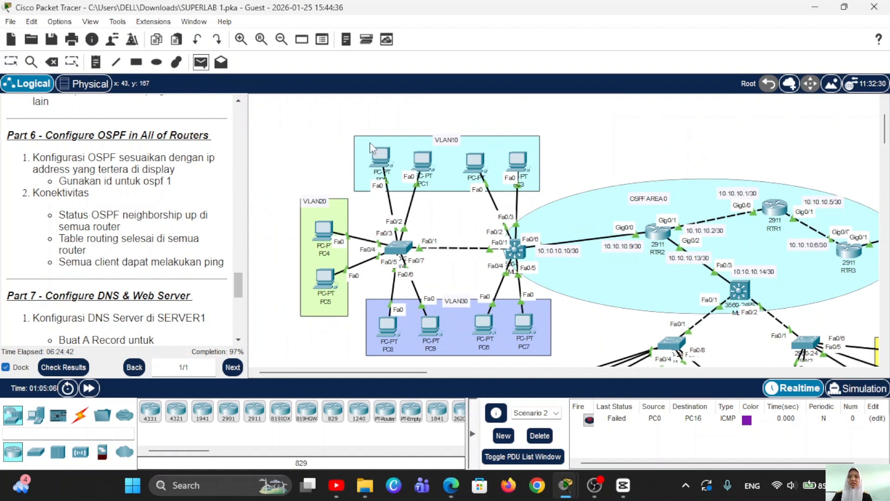
click(382, 159)
scroll(499, 234, right, 4)
scroll(498, 234, down, 4)
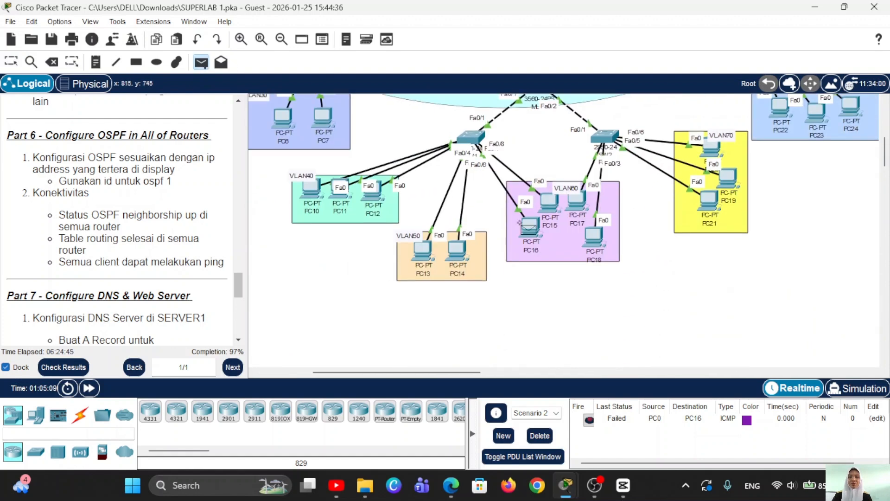
click(523, 225)
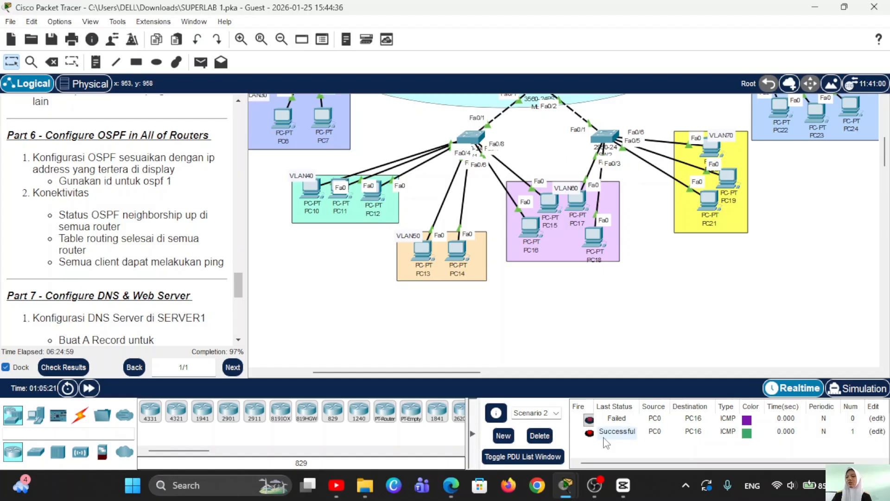
Step: Read the Part 7 instructions covering the DNS records on SERVER1, the web page on SERVER2 and the client connectivity requirements
scroll(561, 207, up, 5)
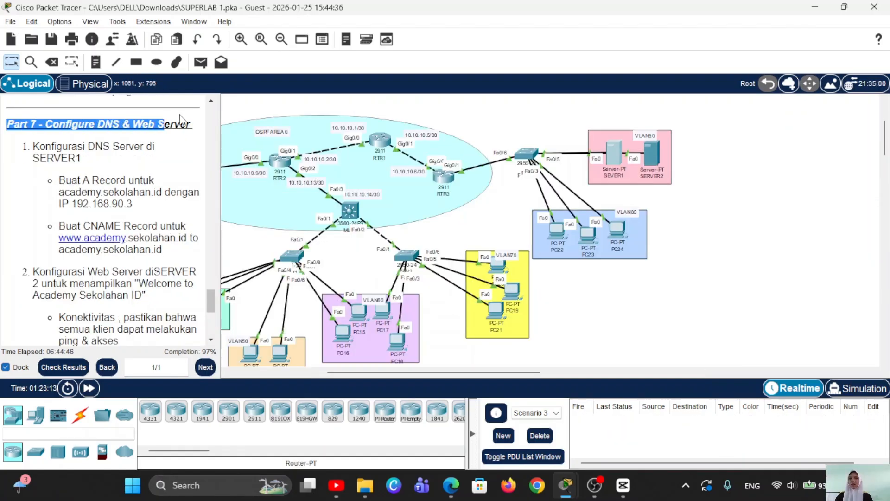
drag(180, 117, 206, 122)
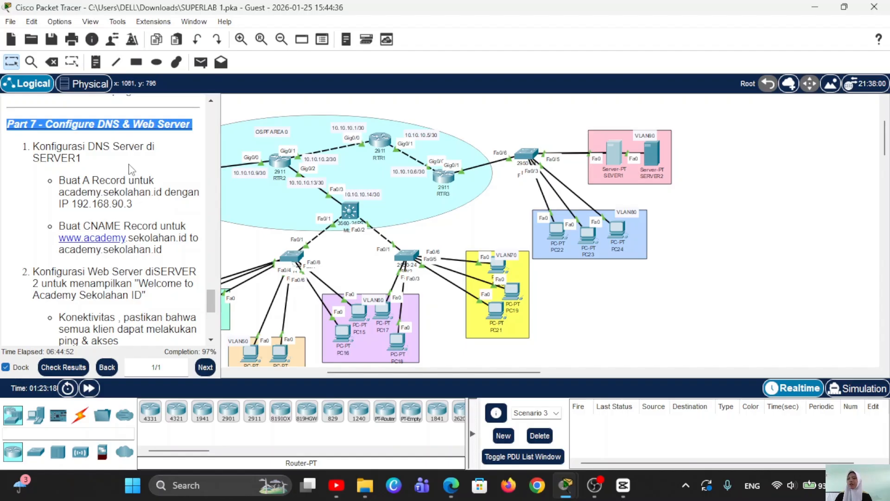
scroll(131, 169, down, 3)
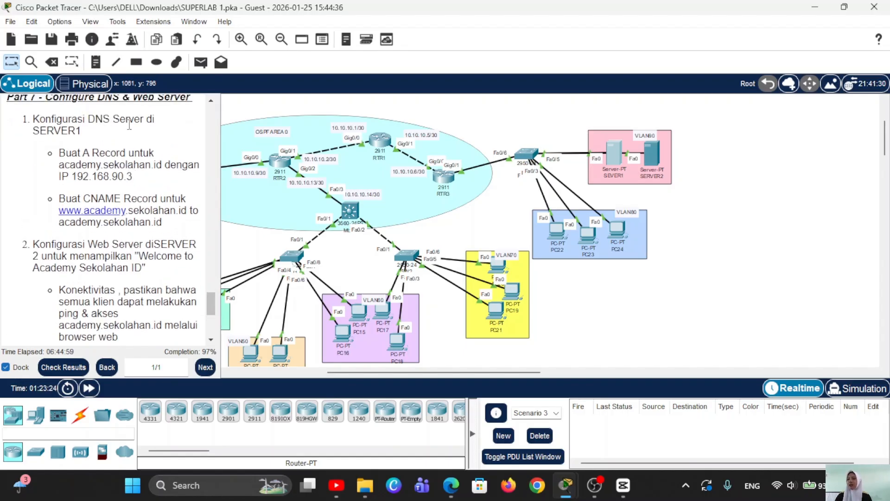
drag(34, 131, 96, 135)
click(97, 135)
scroll(58, 180, down, 3)
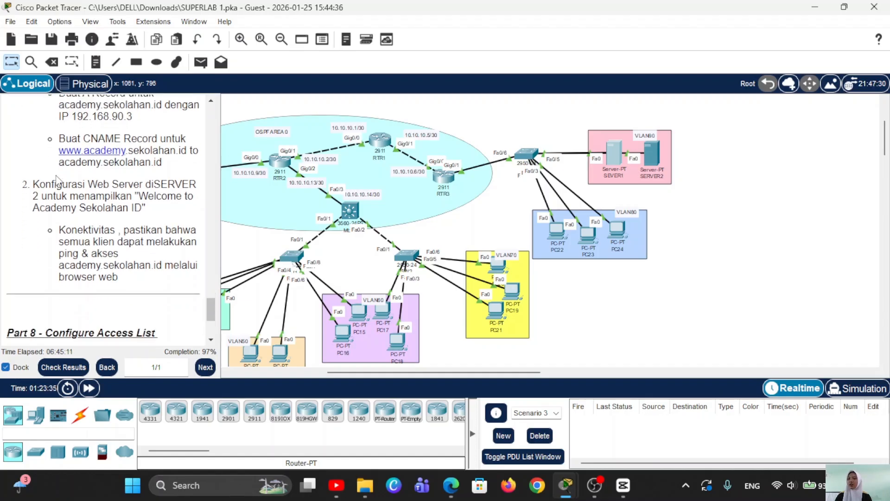
double_click(153, 180)
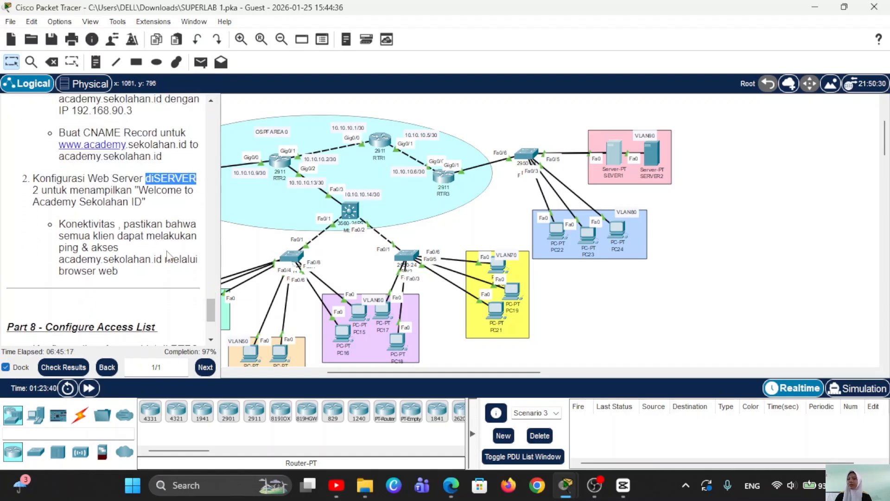
click(153, 236)
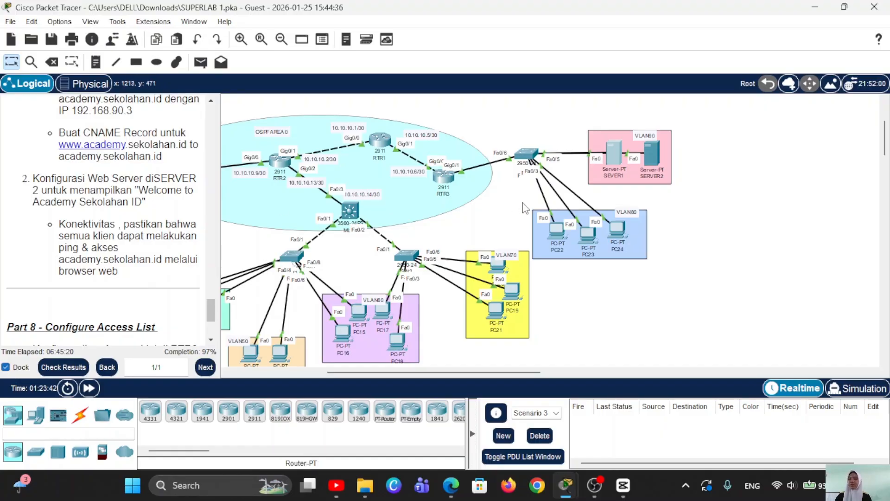
Step: Open the DNS service settings of SEVER1 in VLAN90 and turn the DNS service on
scroll(525, 208, right, 2)
scroll(437, 182, up, 1)
scroll(574, 232, right, 4)
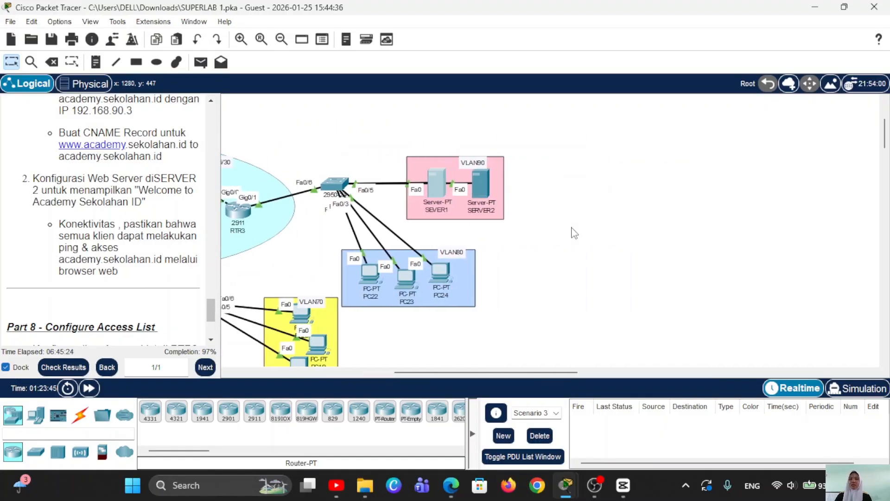
scroll(574, 232, up, 1)
scroll(539, 275, down, 1)
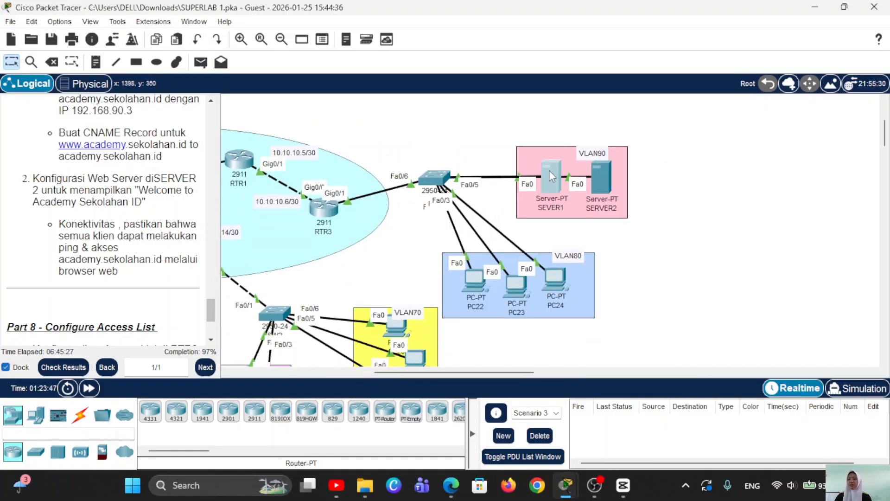
click(552, 175)
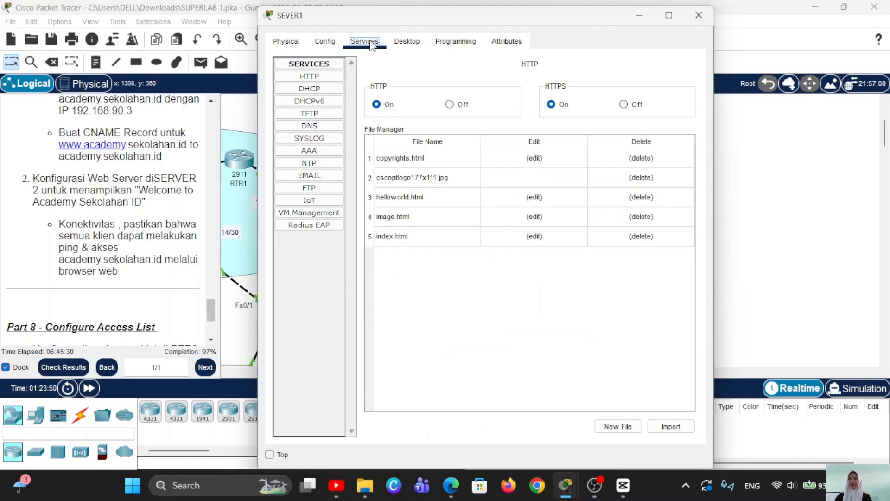
click(318, 128)
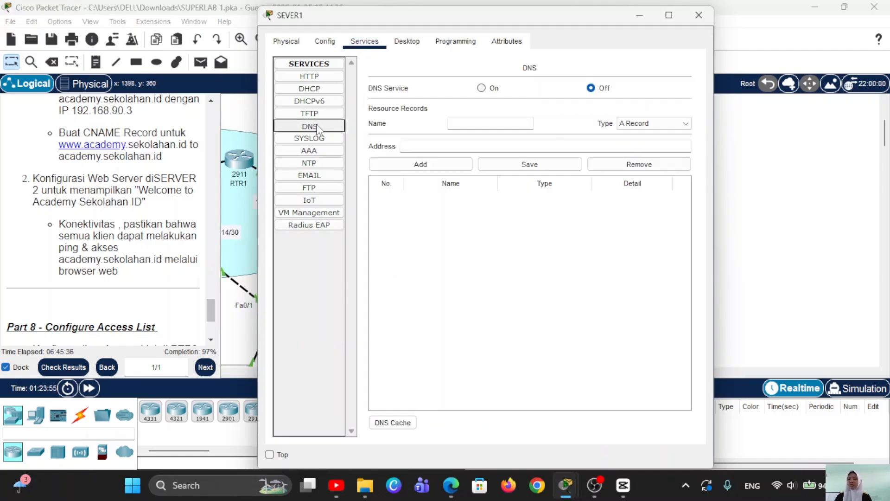
click(482, 89)
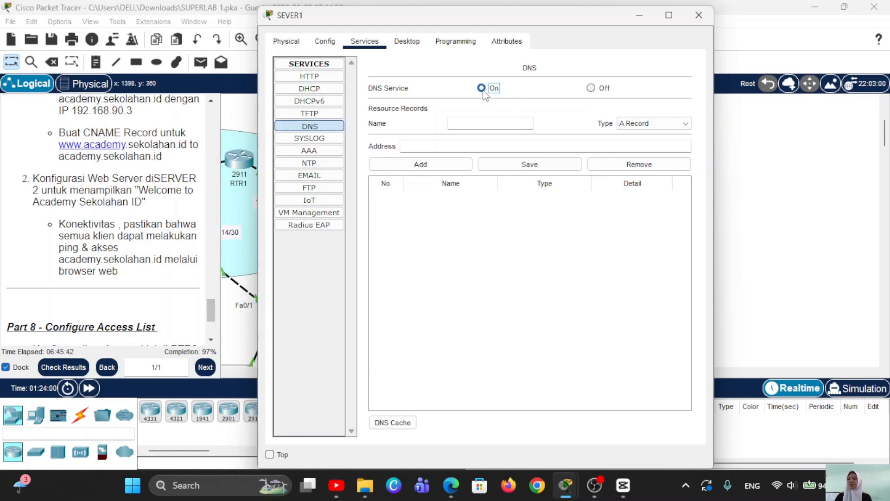
Step: Add a DNS A Record on SEVER1 that maps sekolahan.id to address 192.168.90.3
click(640, 124)
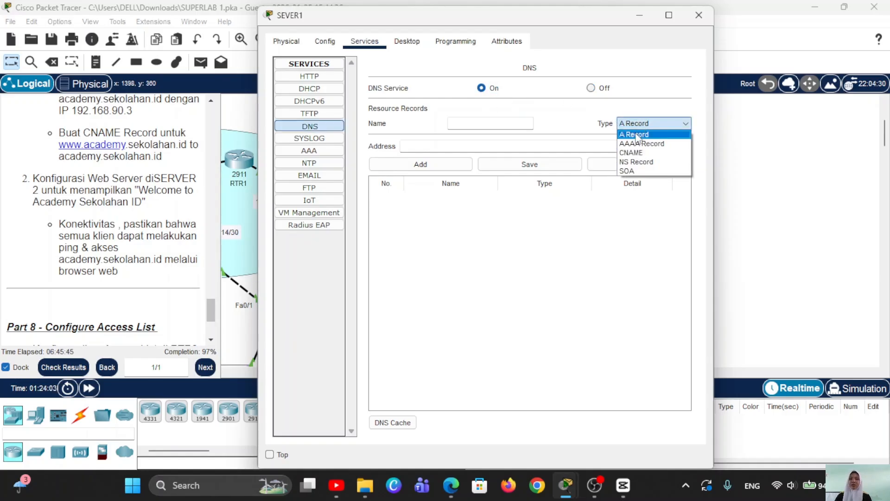
click(639, 134)
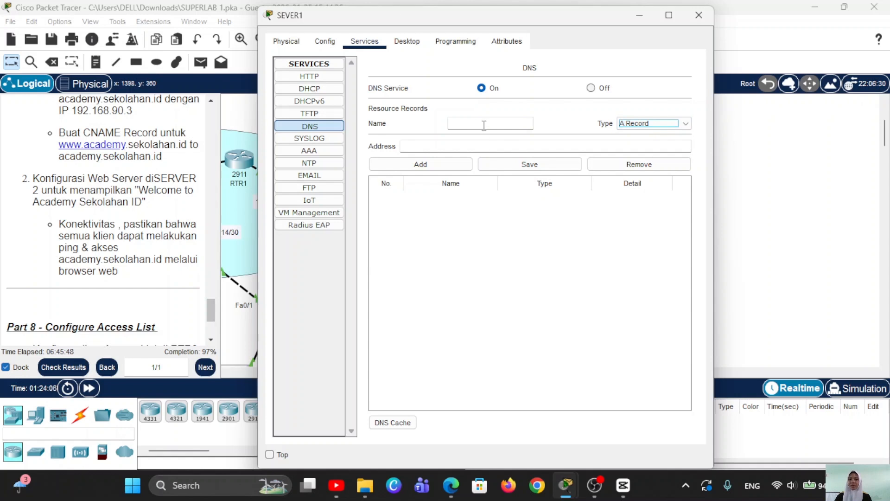
click(484, 124)
text(se)
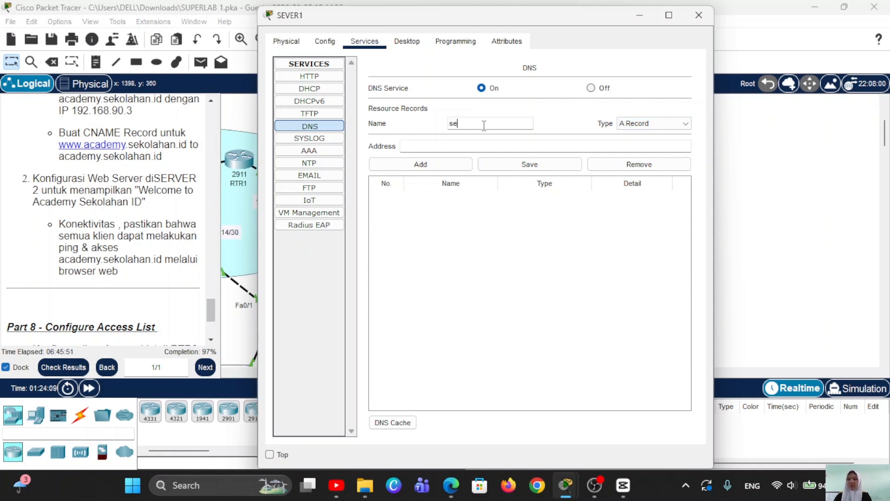
text(kolaha)
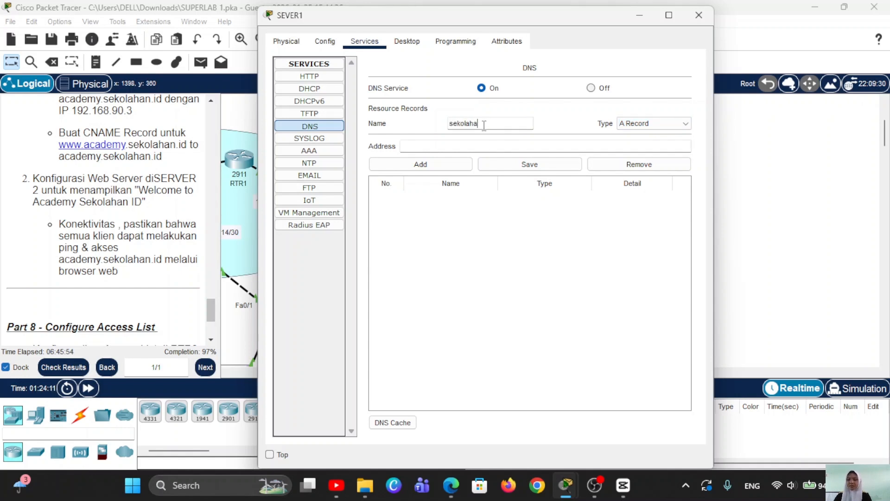
text(n.id)
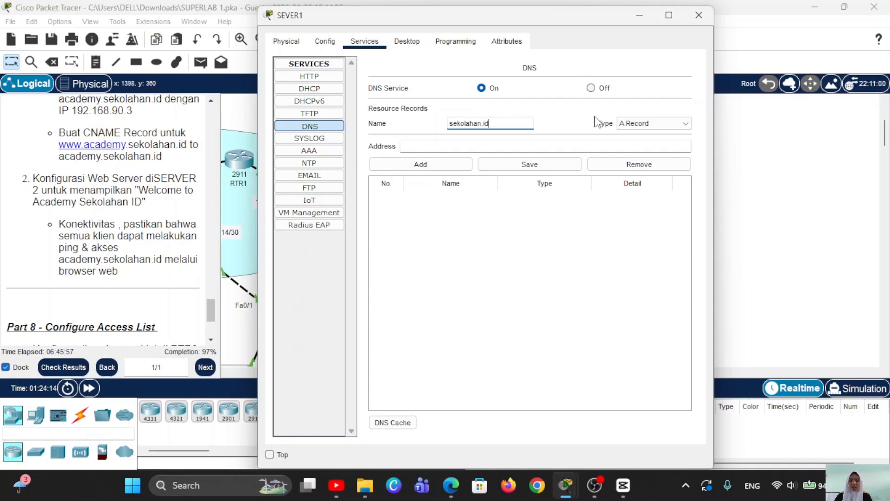
click(482, 147)
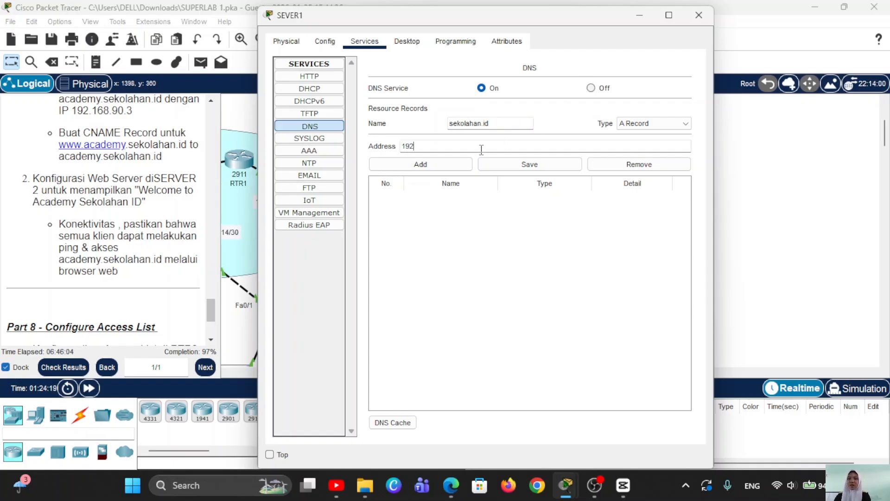
text(192.168.90.3)
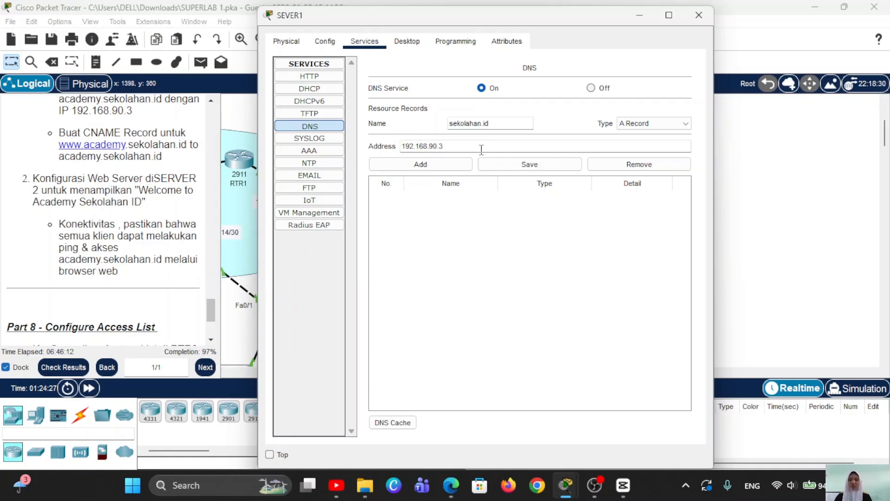
click(425, 165)
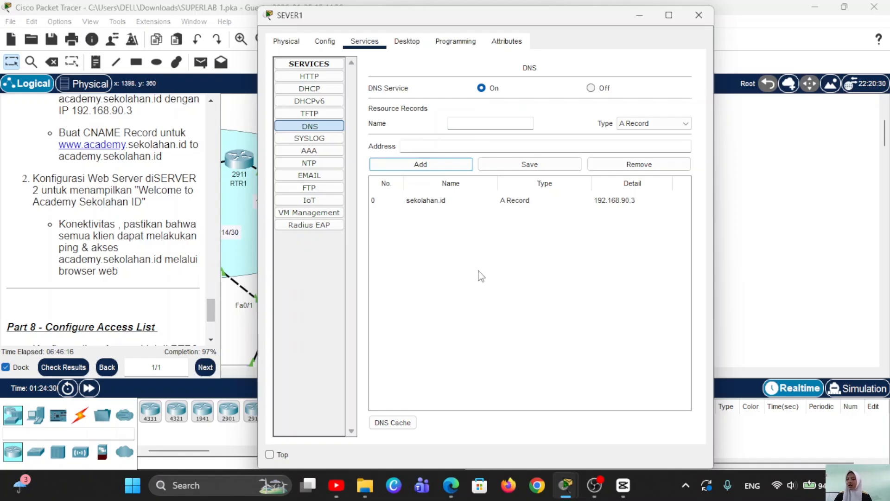
click(626, 124)
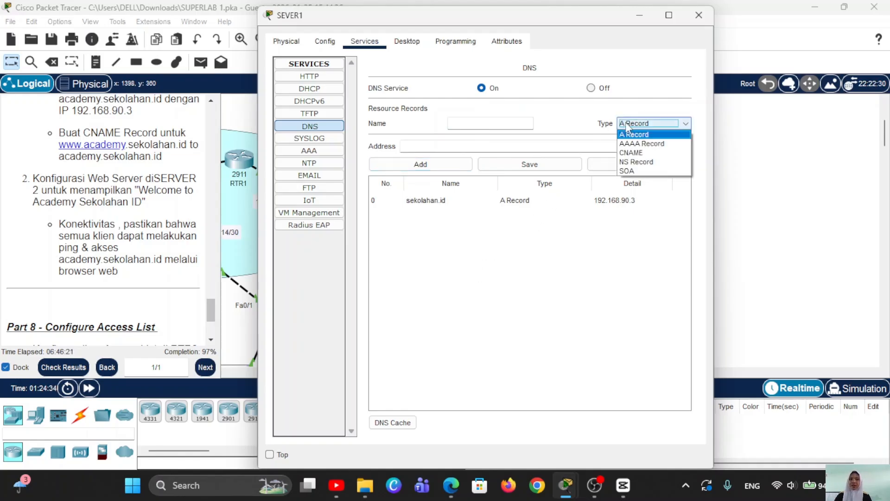
click(639, 153)
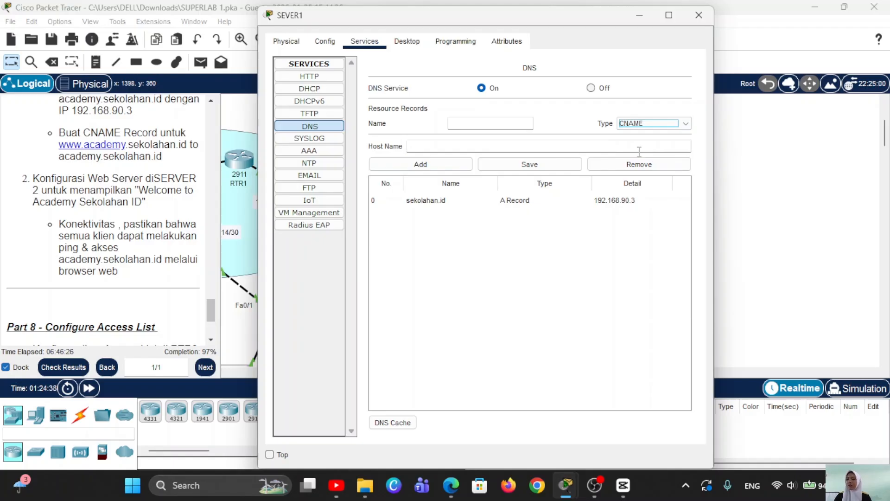
click(481, 124)
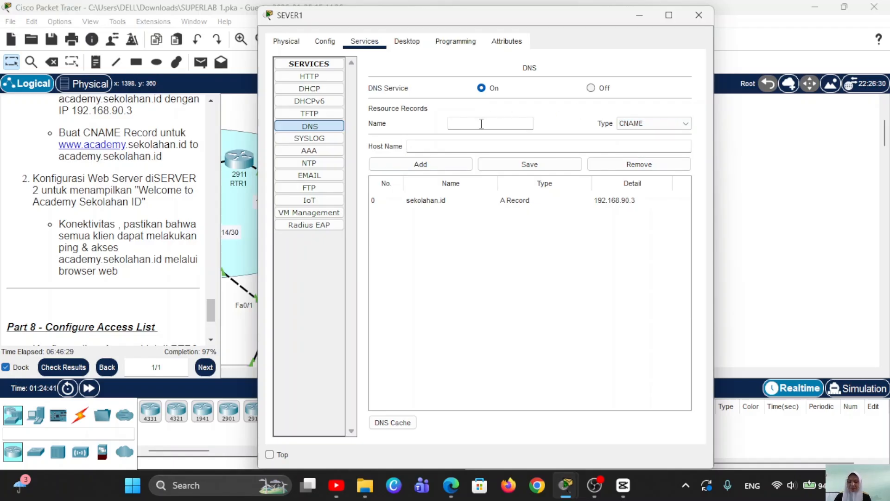
text(www.aca)
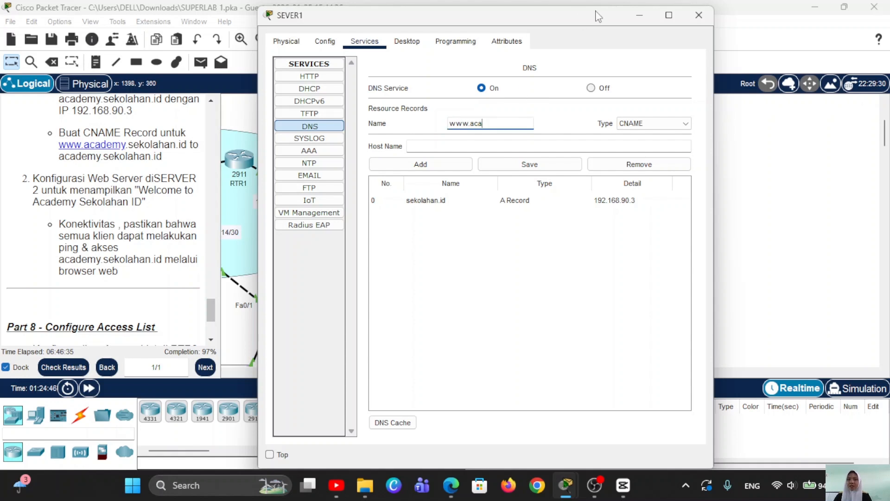
text(demy.)
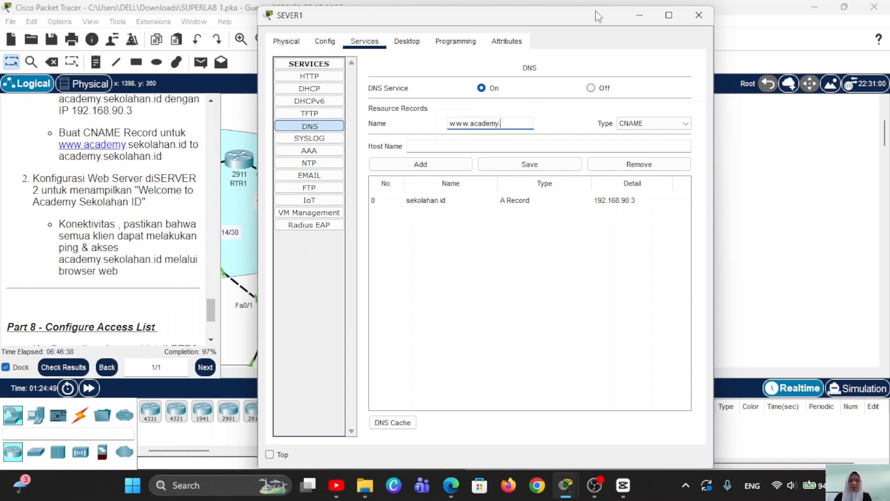
text(sekola)
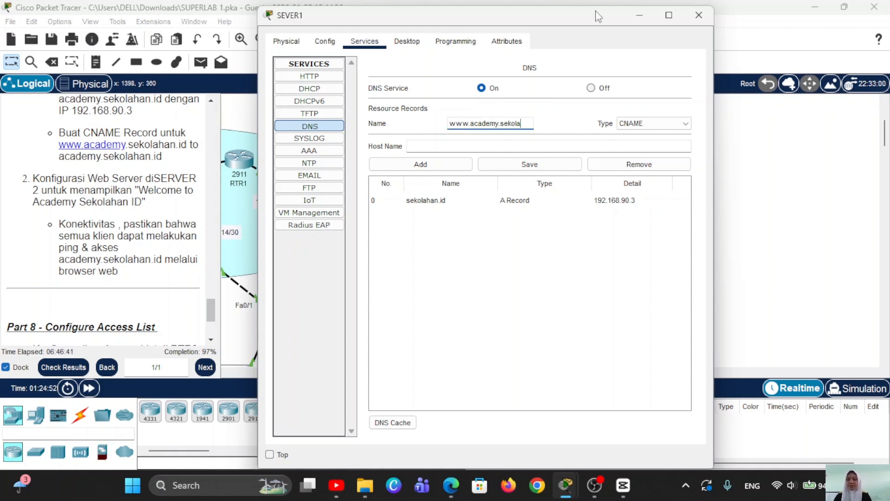
text(han.id)
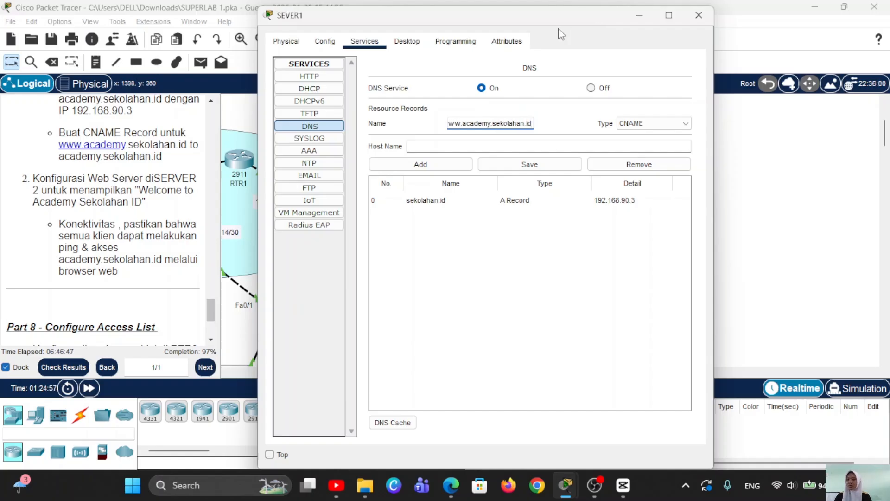
click(436, 146)
text(seko)
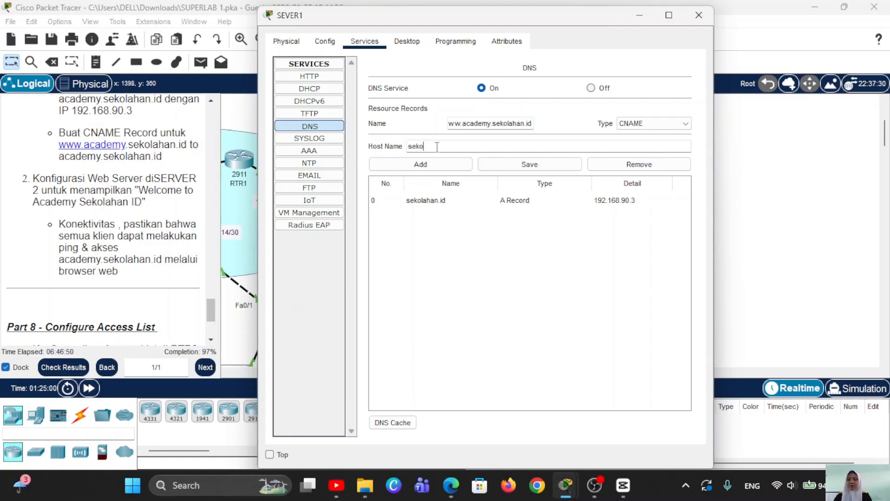
text(lahan)
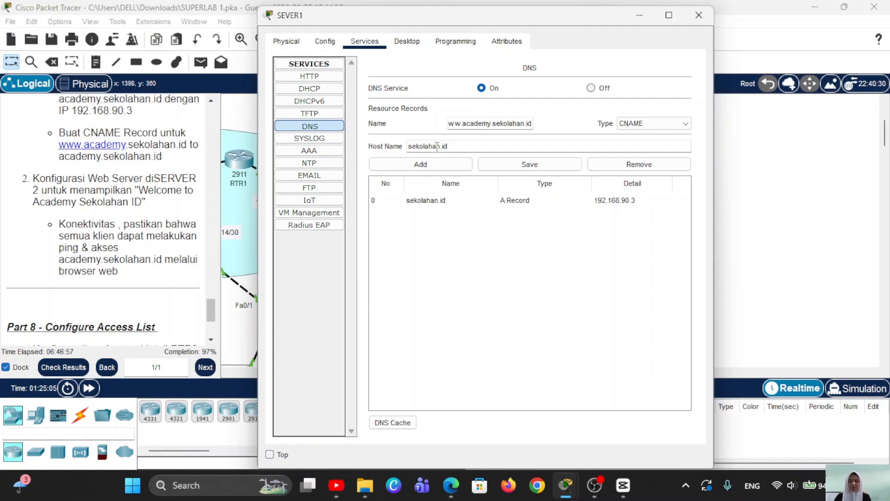
text(.id)
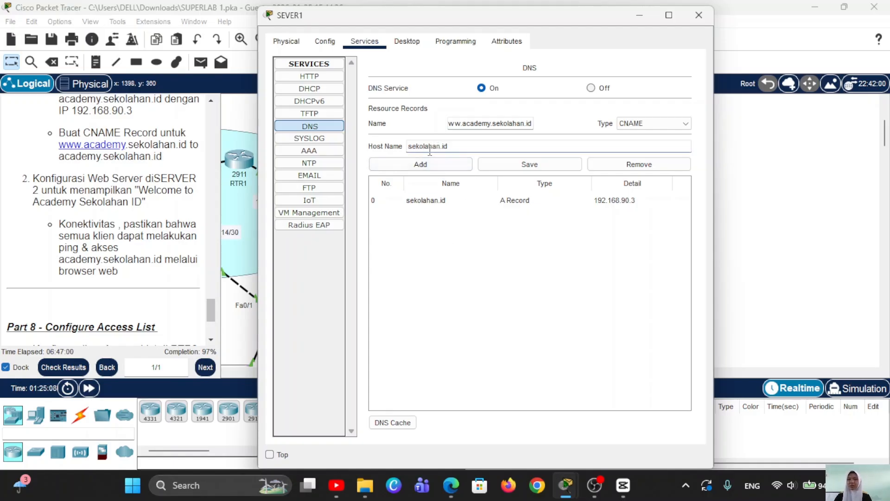
click(420, 165)
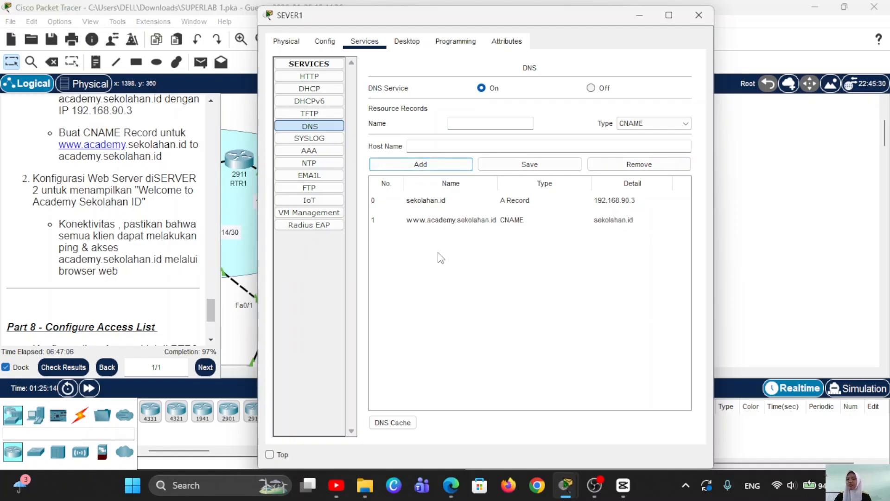
click(641, 16)
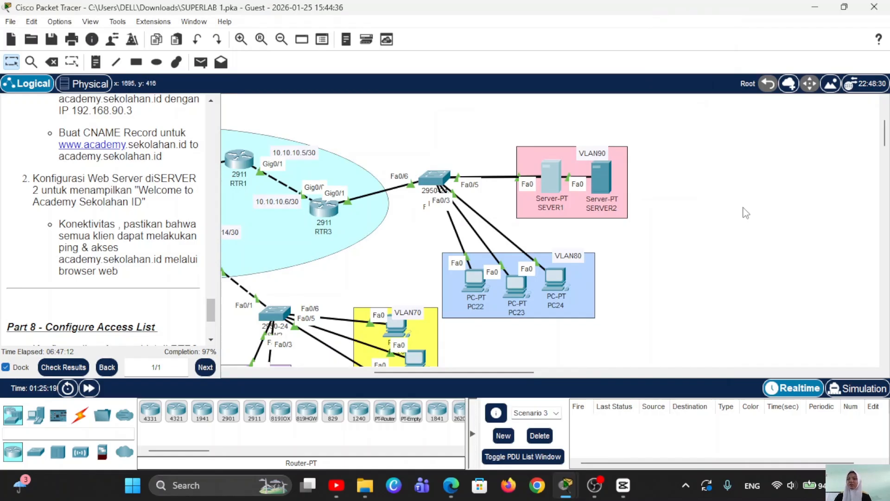
Step: Open the HTTP service settings of SERVER2 in VLAN90 and open index.html for editing
click(602, 174)
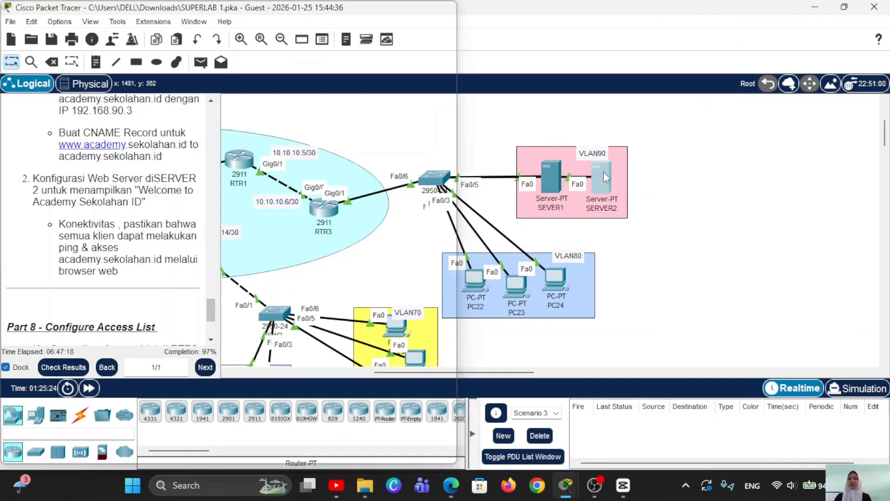
click(366, 43)
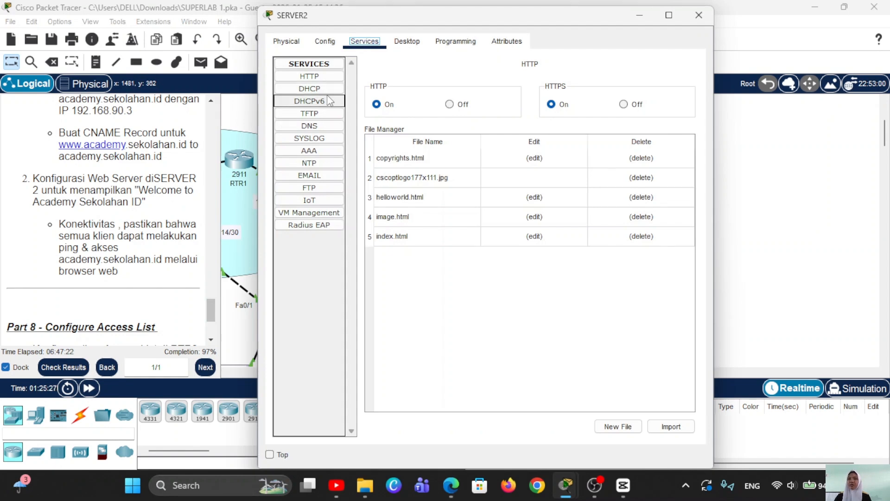
click(326, 80)
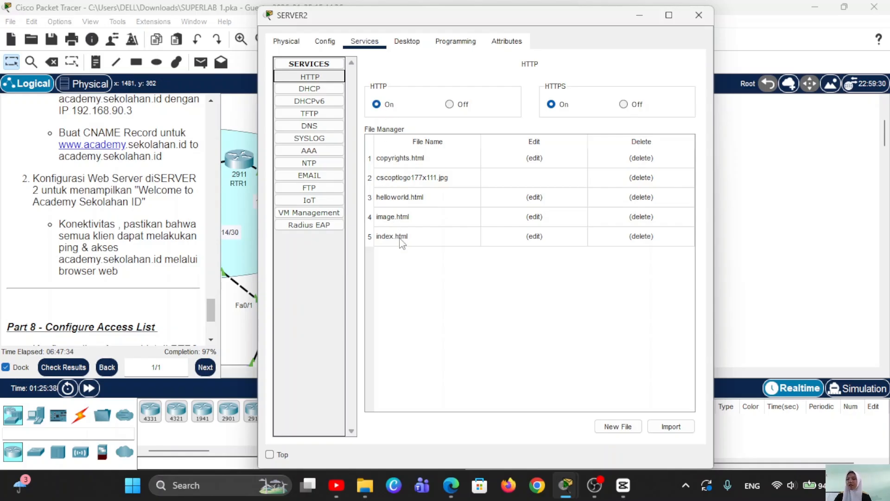
click(534, 236)
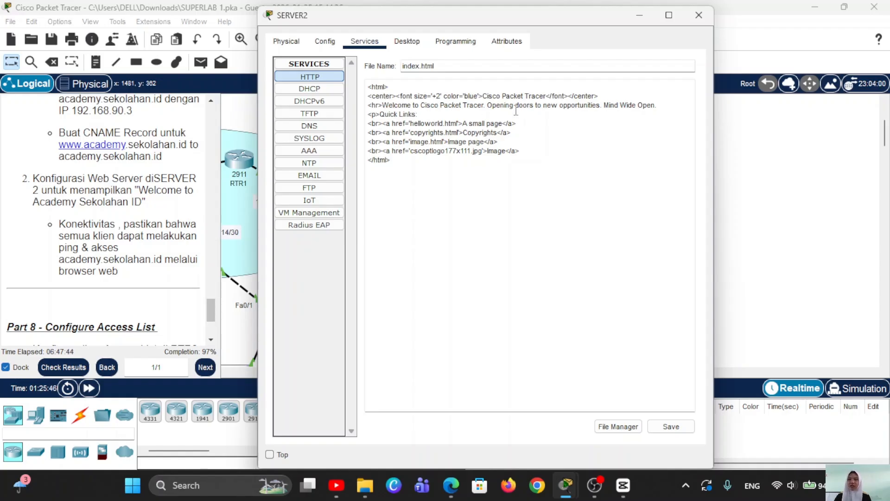
Step: Replace "Cisco Packet Tracer" in the welcome line of index.html with "ACADEMY.SEKOLAHAN.ID"
click(484, 106)
key(BackSpace)
key(BackSpace)
key(BackSpace)
key(BackSpace)
key(BackSpace)
key(BackSpace)
key(BackSpace)
key(BackSpace)
key(BackSpace)
key(BackSpace)
key(BackSpace)
key(BackSpace)
key(BackSpace)
key(BackSpace)
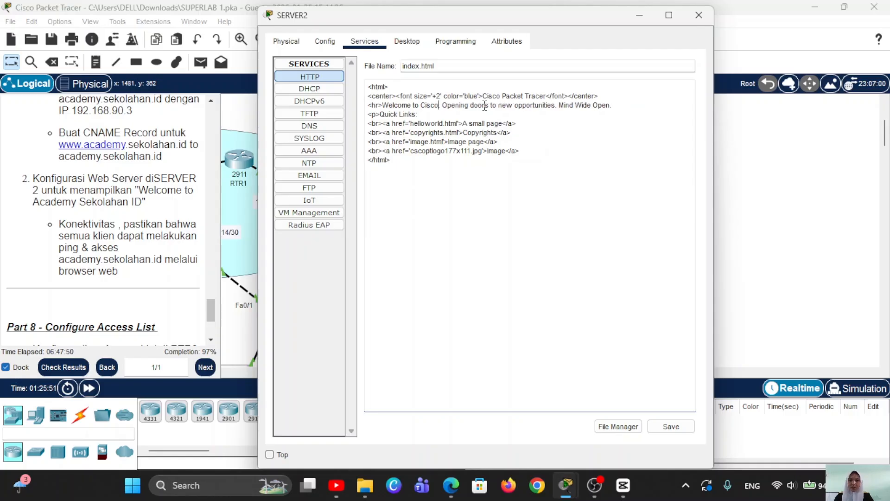
key(BackSpace)
key(BackSpace)
key(BackSpace)
key(BackSpace)
key(BackSpace)
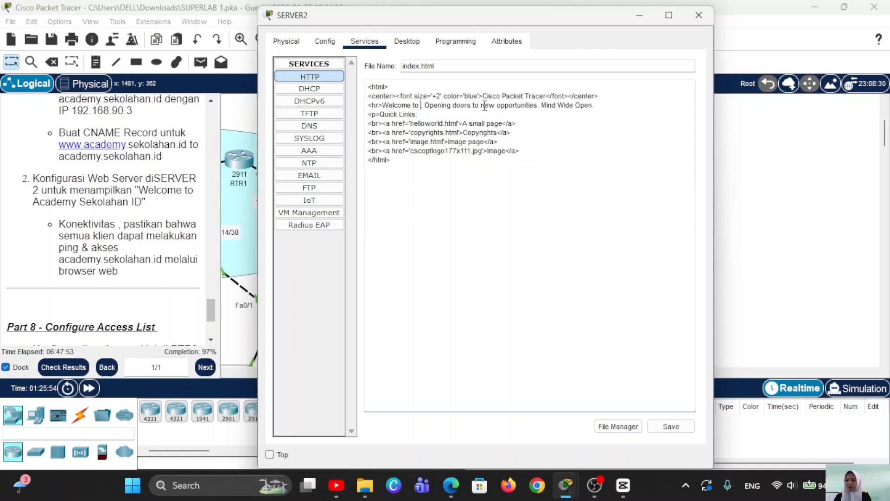
text(ACAD)
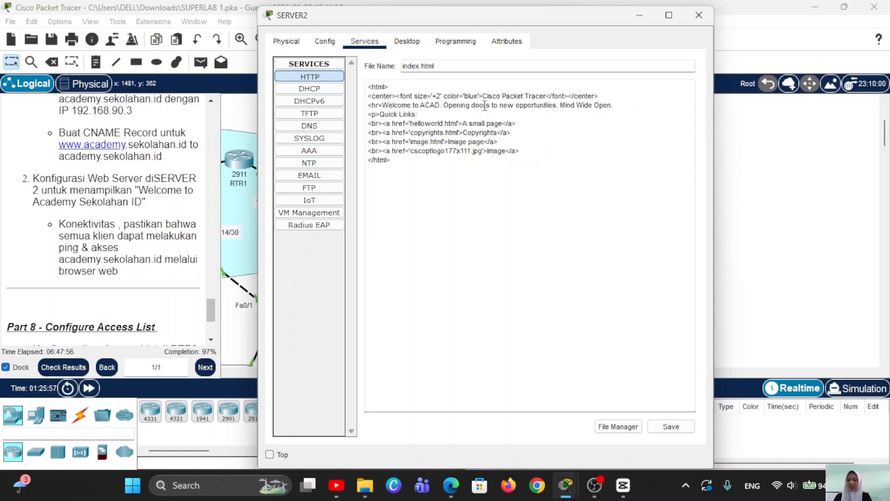
text(EMY.)
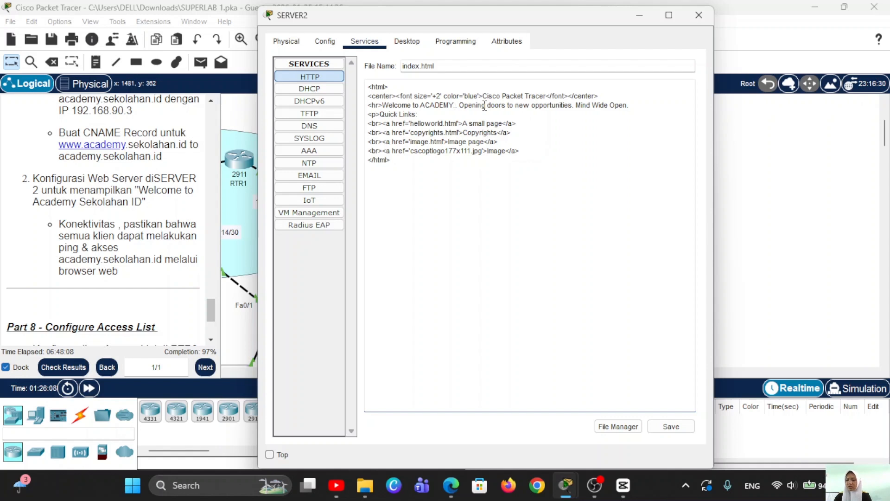
text( SEKO)
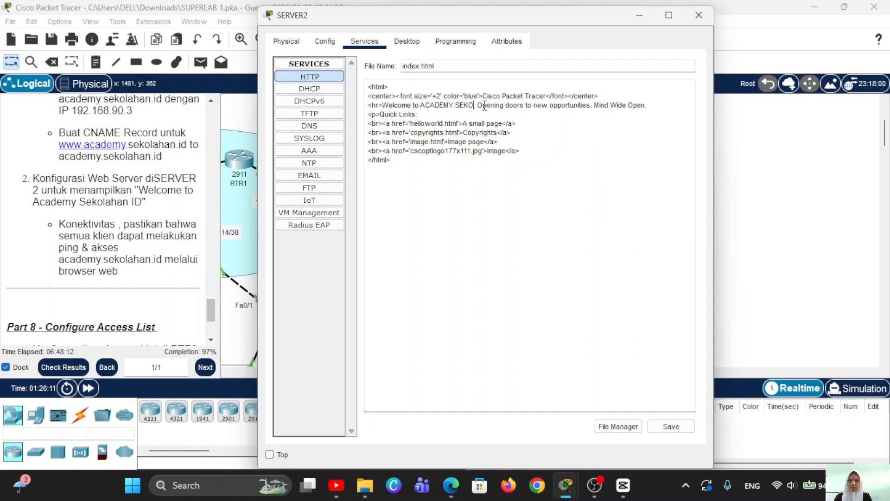
text(LAHAN.)
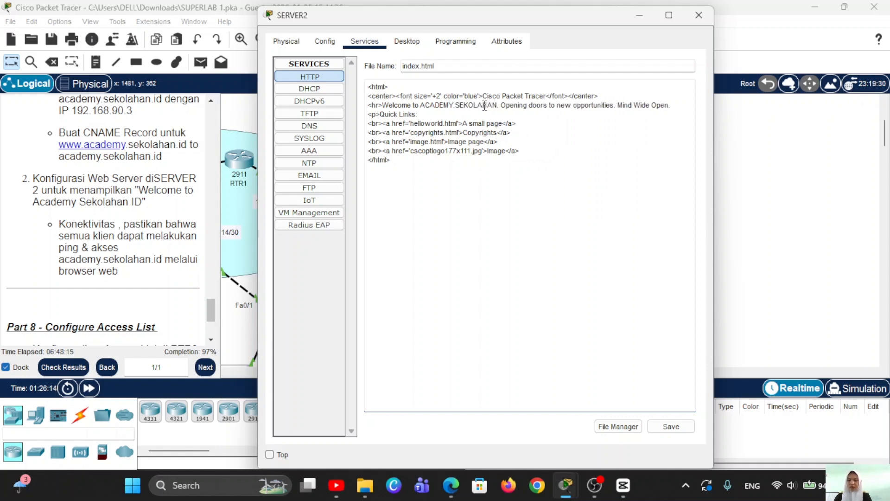
text(ID)
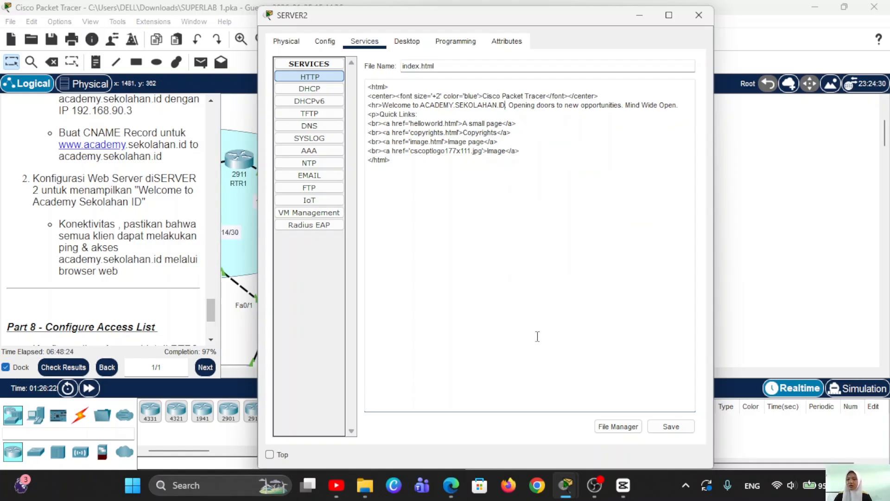
Step: Save index.html on SERVER2, overwriting the existing file, and minimize the server's window
click(671, 426)
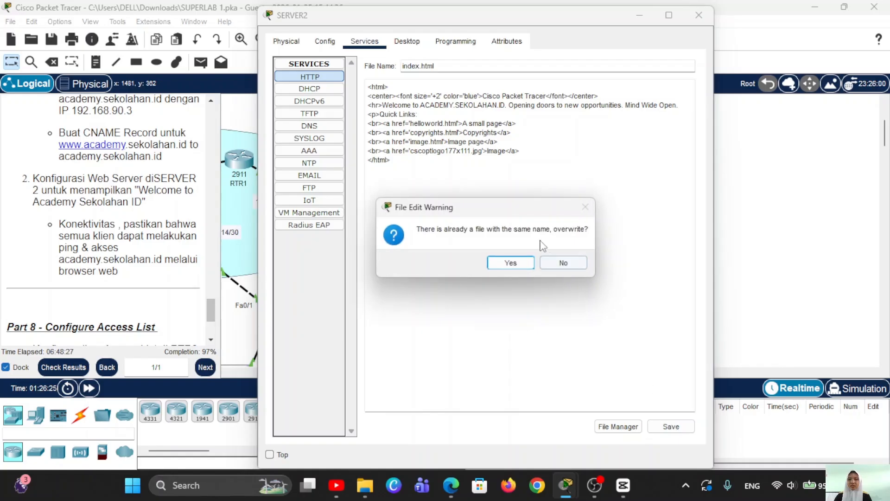
click(511, 263)
click(687, 430)
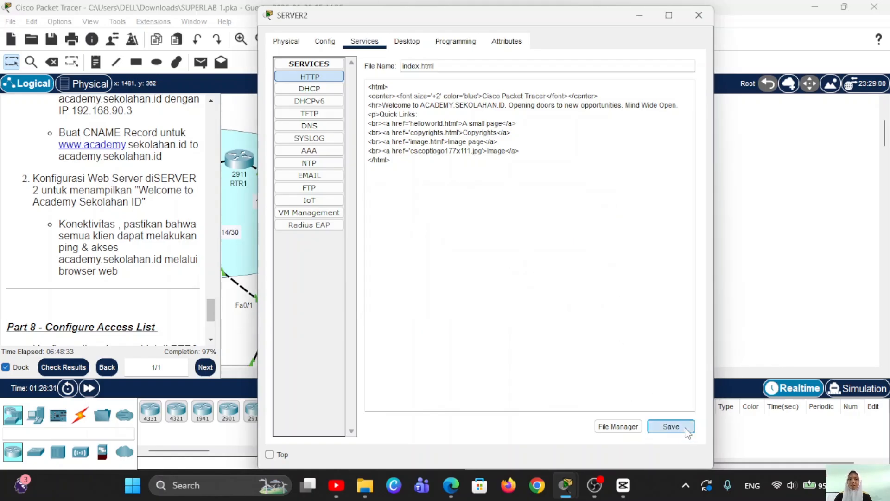
click(511, 263)
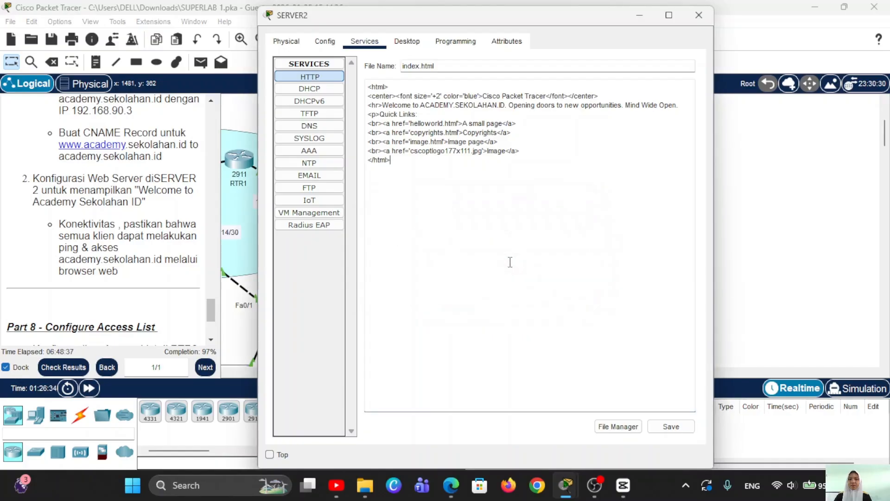
click(650, 15)
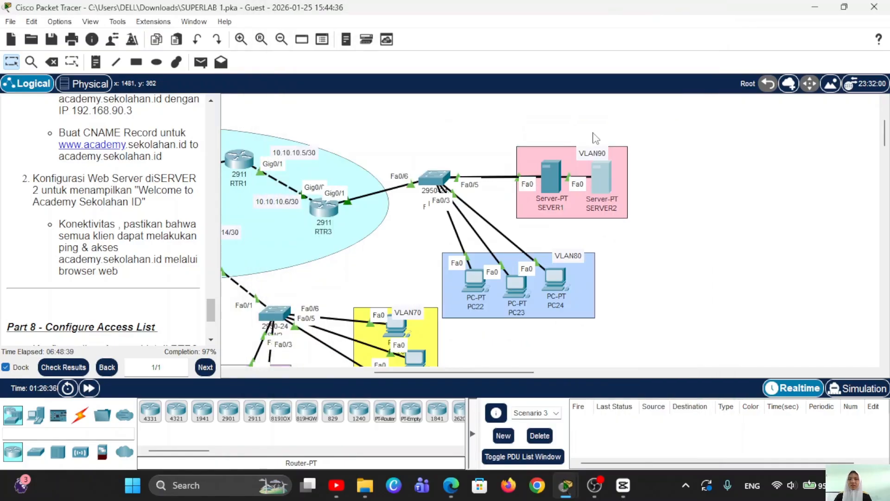
Step: Check the IP configuration of PC22 in VLAN80, including its DHCP mode and DNS server, and close it
scroll(707, 234, left, 8)
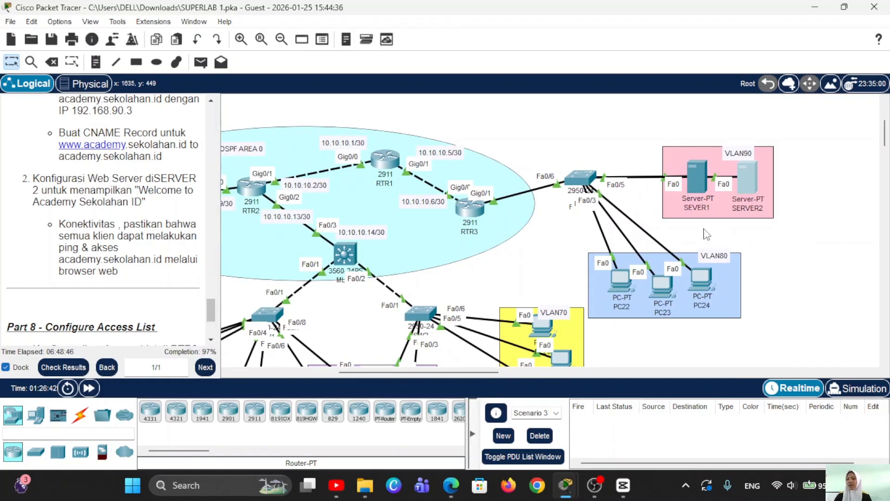
scroll(707, 234, right, 6)
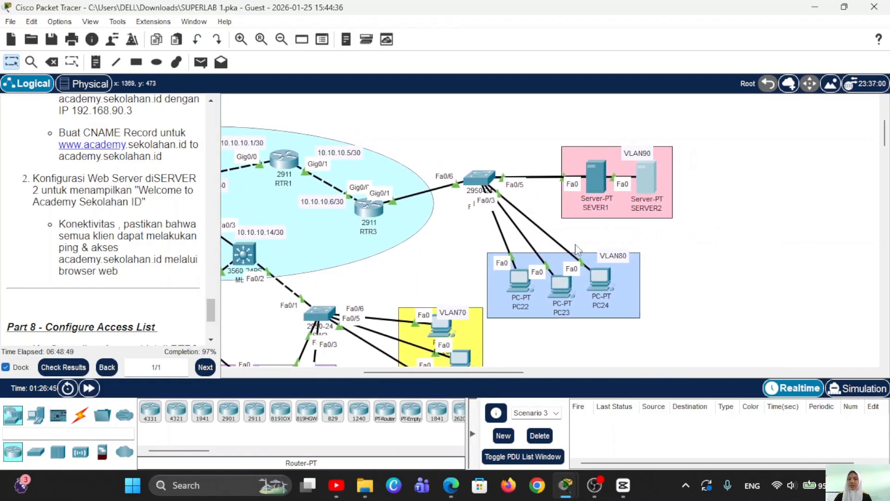
scroll(578, 249, down, 3)
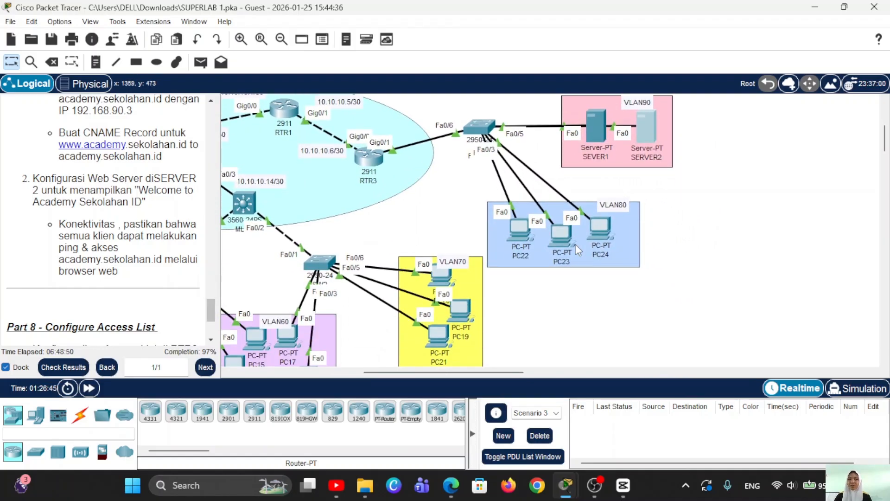
click(520, 232)
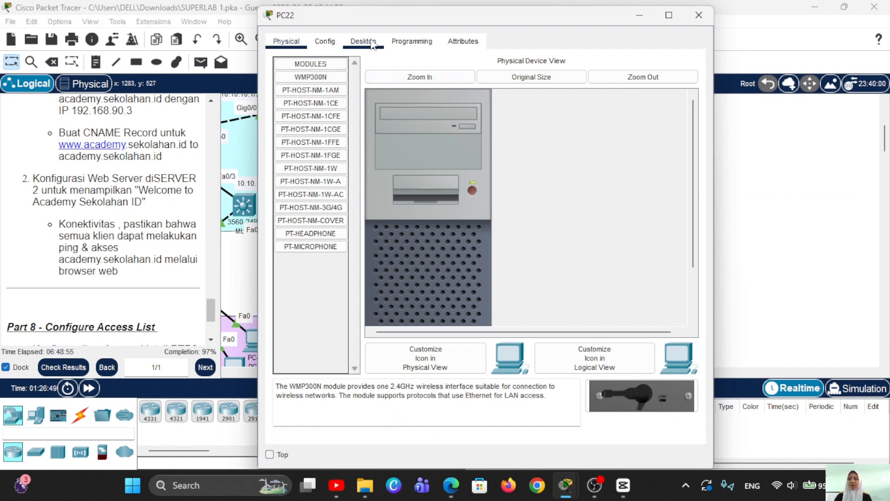
click(373, 43)
click(322, 92)
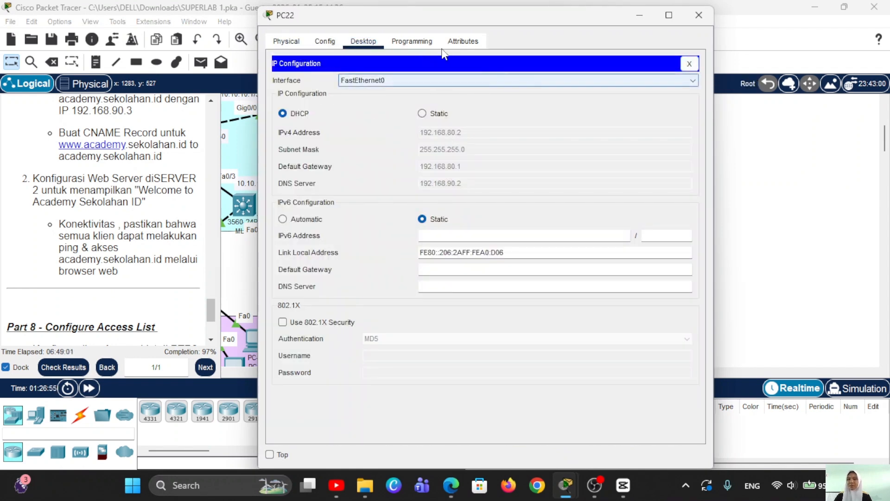
click(689, 64)
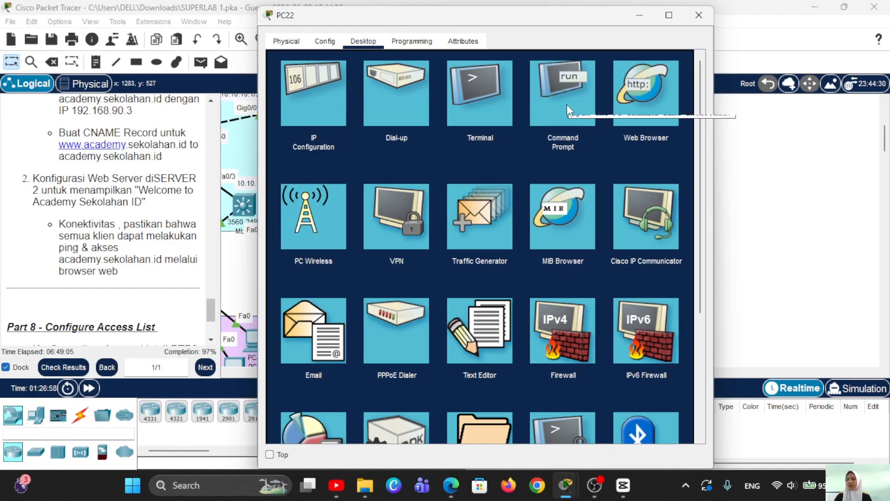
Step: Ping sekolahan.id from the command prompt of PC22 and minimize the PC's window
click(567, 104)
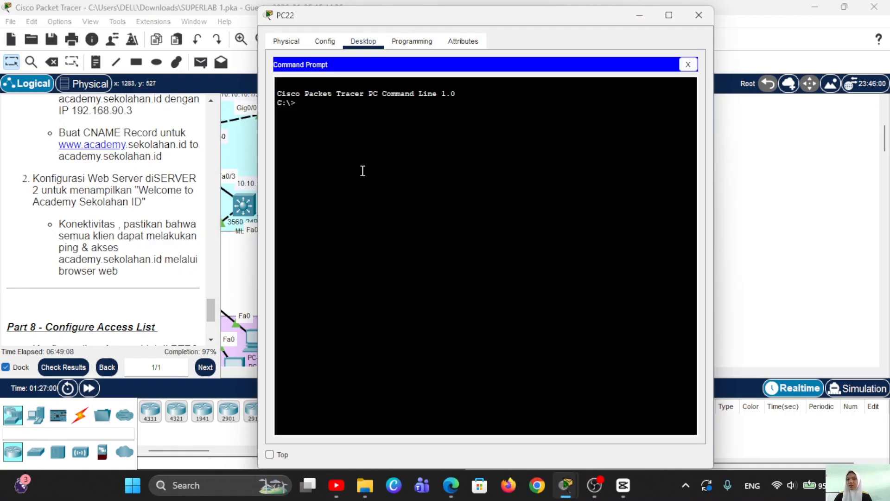
text(PING)
key(BackSpace)
key(BackSpace)
key(BackSpace)
key(BackSpace)
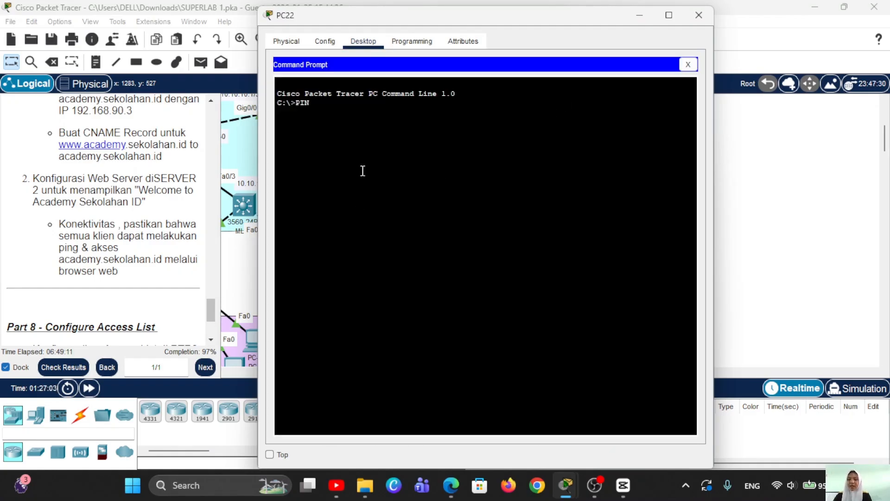
text(ping)
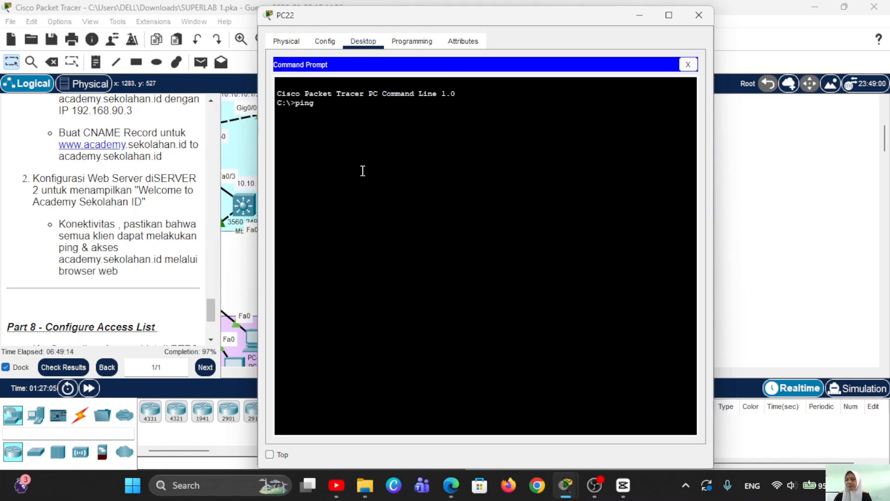
text( sekolah)
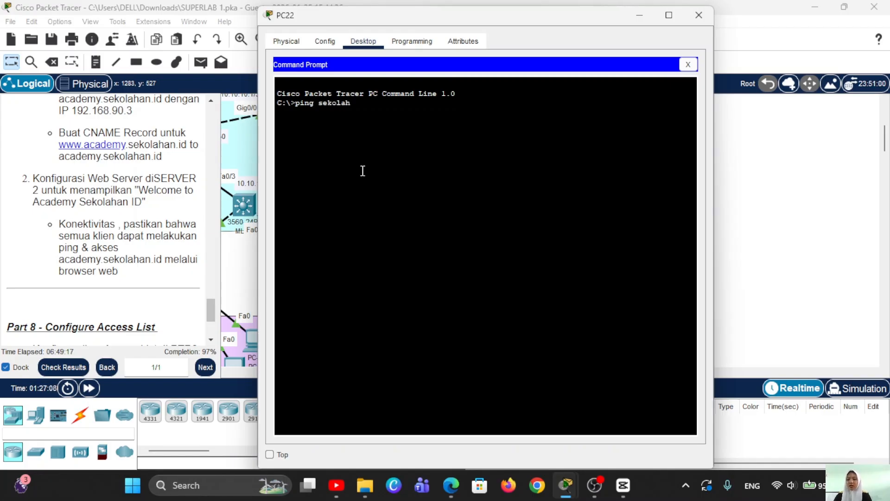
text(an.id)
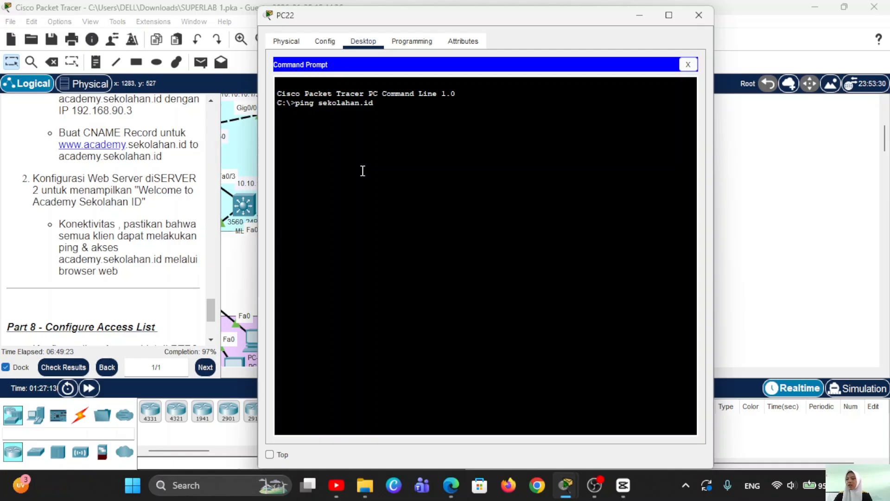
key(Return)
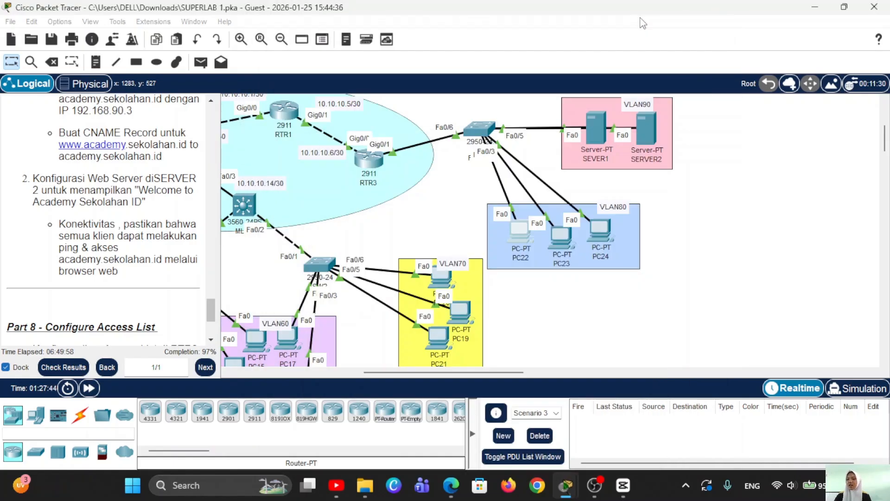
click(640, 17)
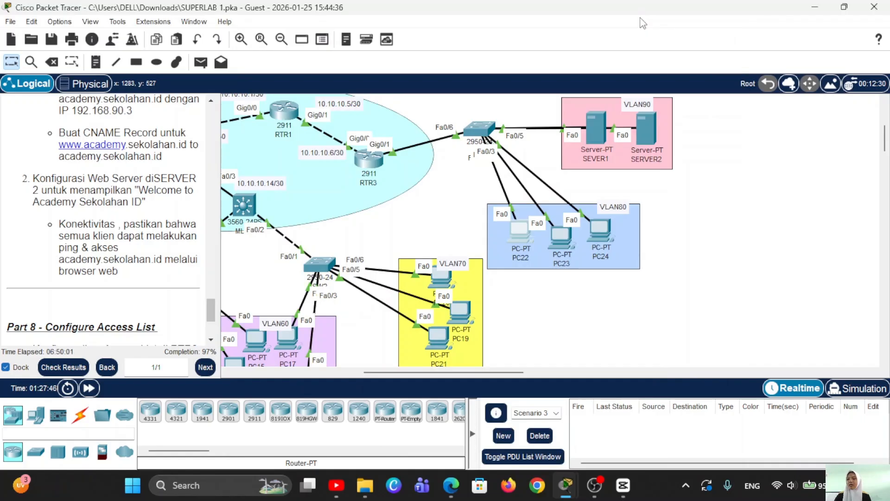
Step: Check the IP configuration of PC16 in VLAN60, including its DHCP mode and DNS server, and close it
scroll(431, 204, left, 6)
scroll(431, 204, down, 4)
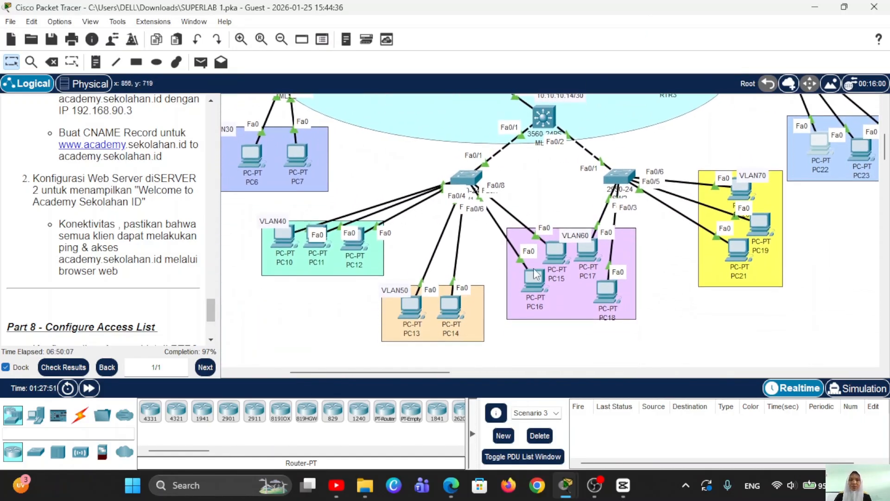
scroll(537, 274, right, 1)
click(519, 278)
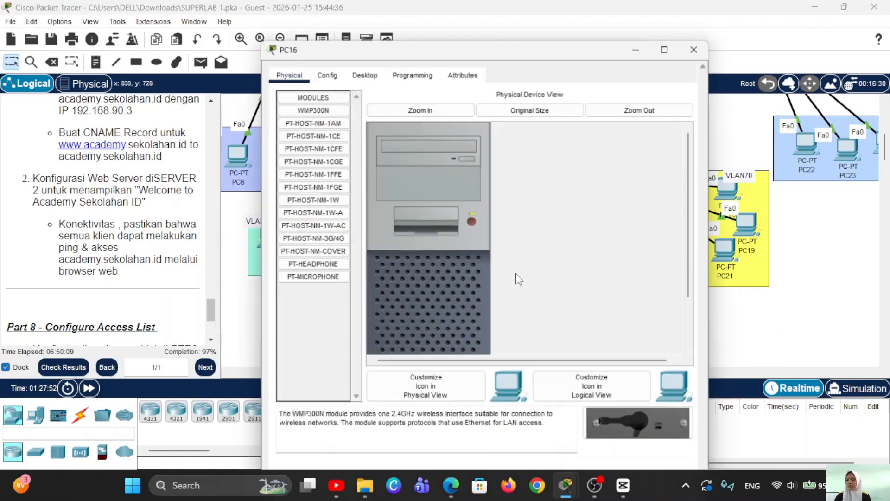
click(364, 41)
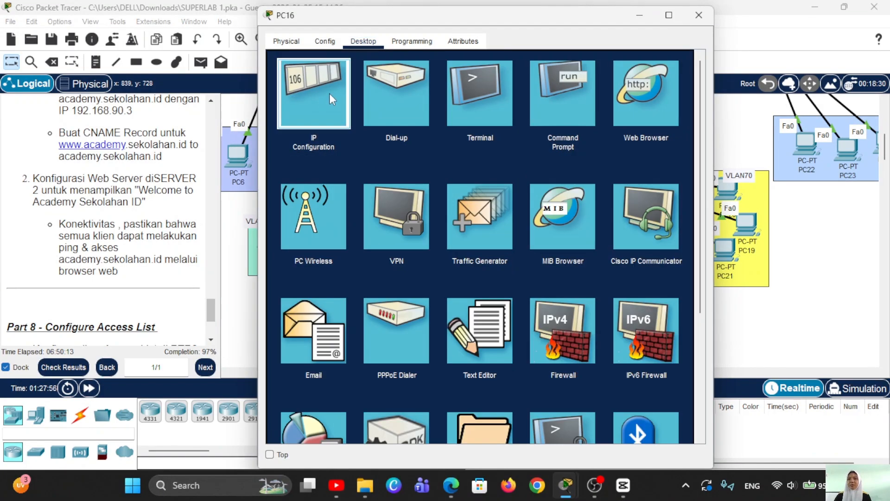
click(329, 94)
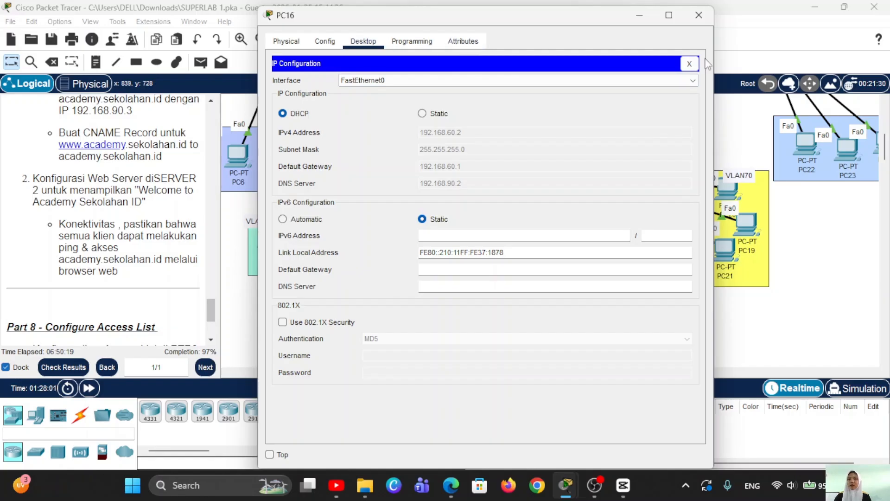
click(689, 63)
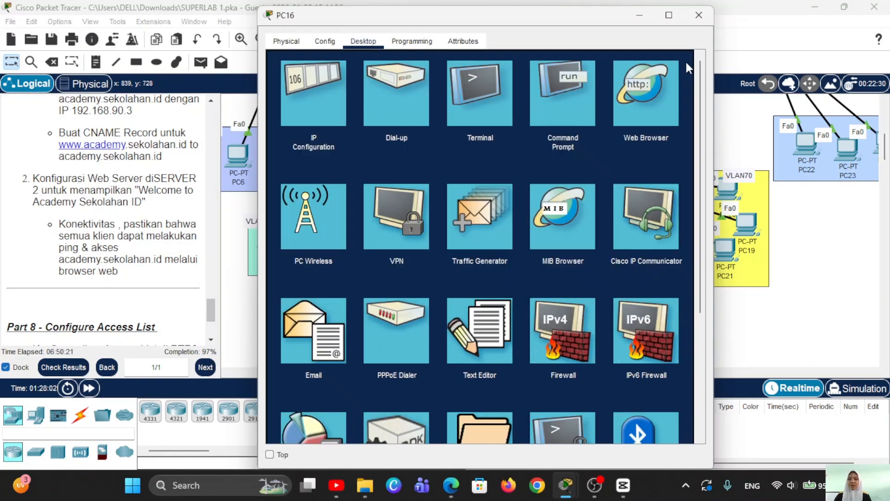
click(649, 109)
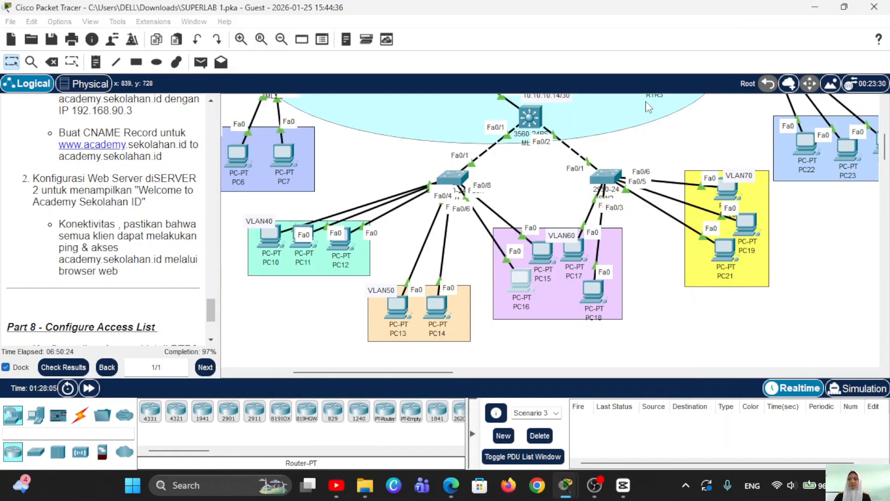
click(520, 286)
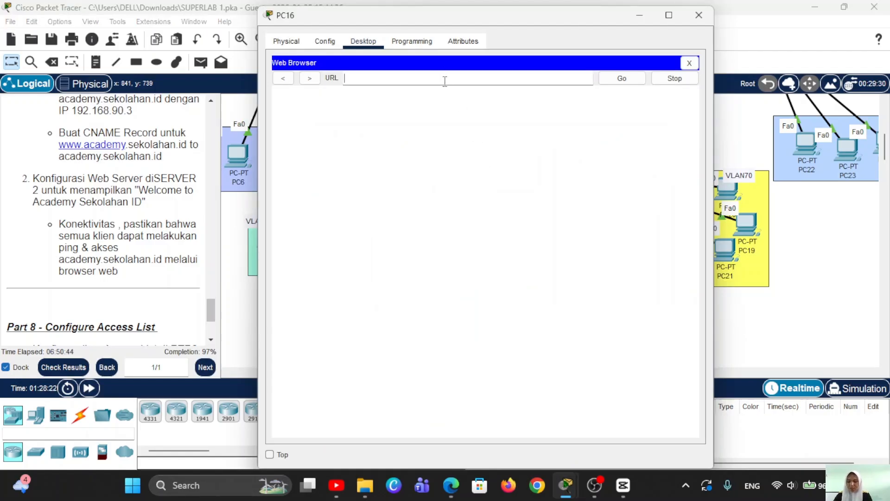
text(www.academ)
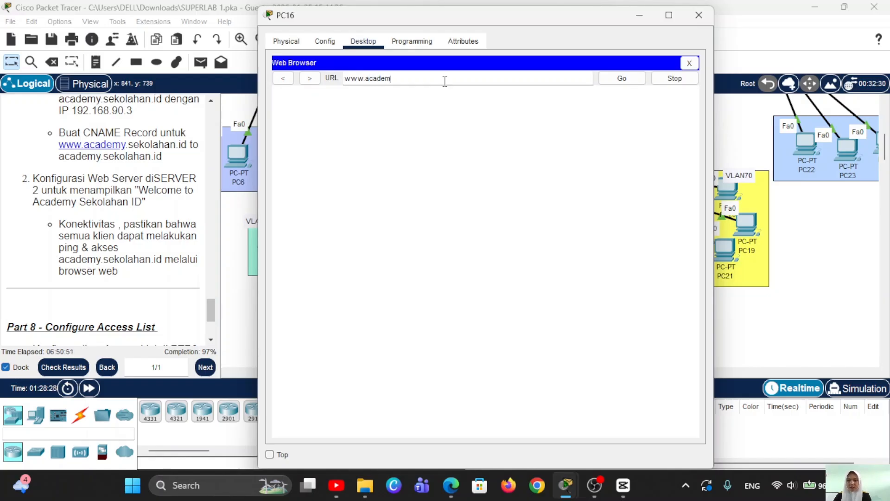
text(y.sekolahan.id)
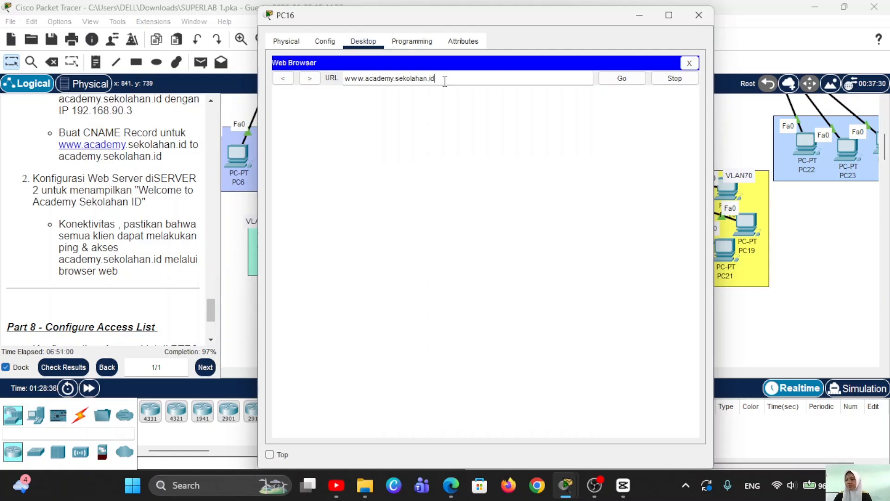
click(623, 80)
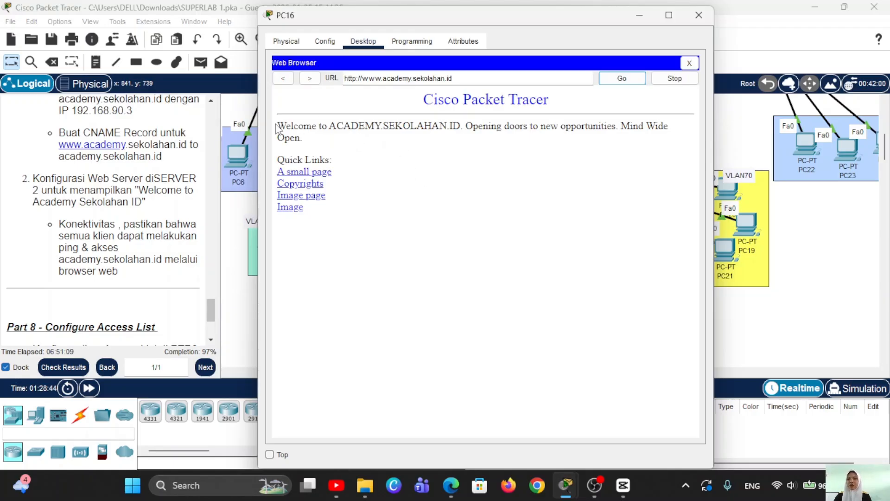
drag(277, 125, 460, 126)
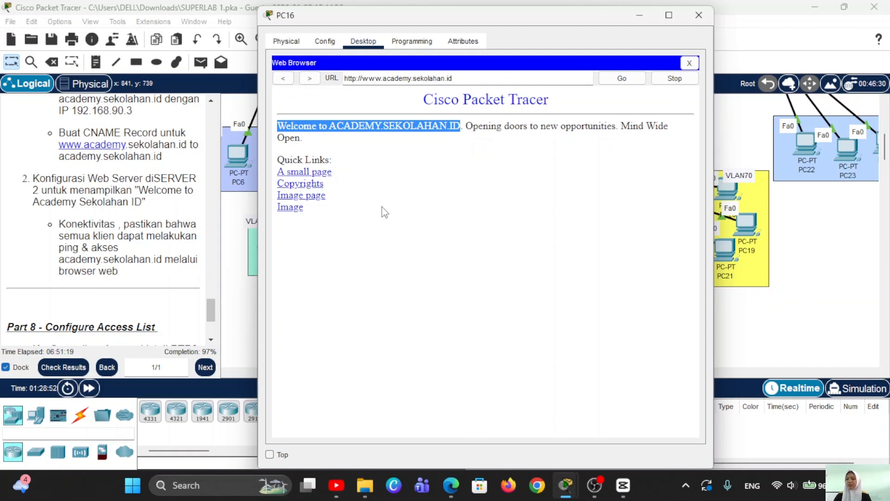
click(385, 212)
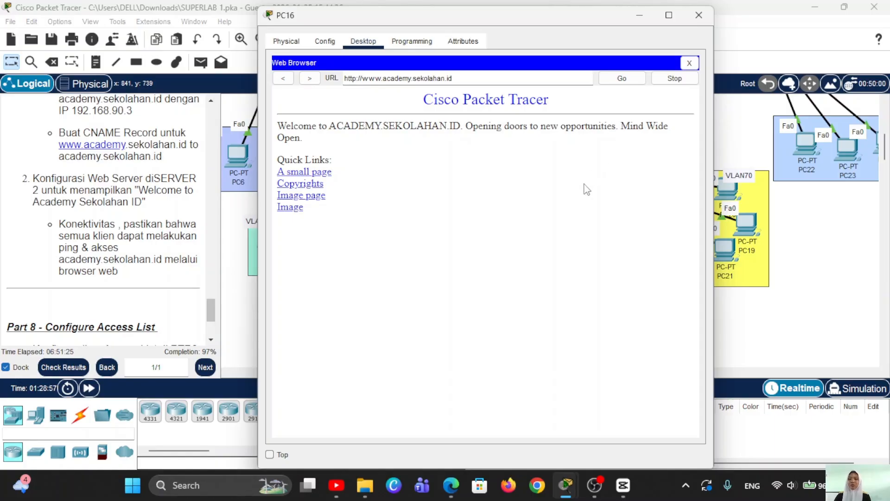
click(643, 19)
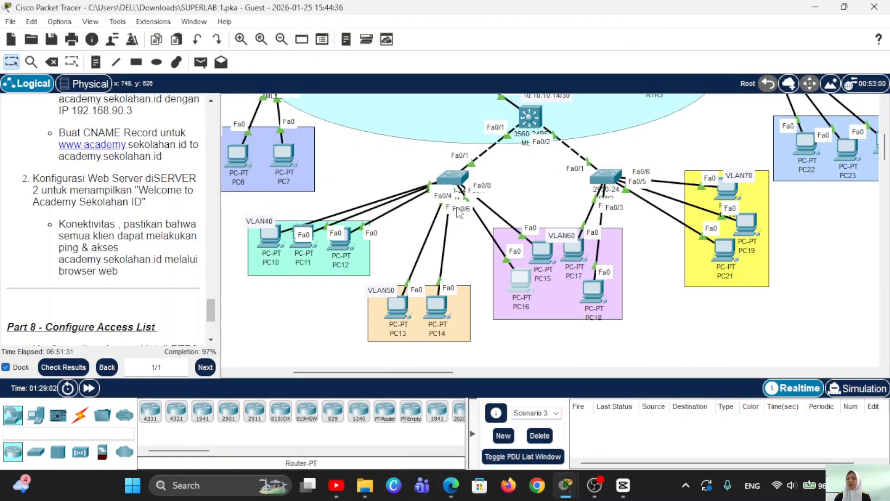
Step: Read the Part 8 access list instructions, noting the router, the VLANs to block and the access list ID
scroll(459, 212, up, 2)
scroll(459, 212, up, 2)
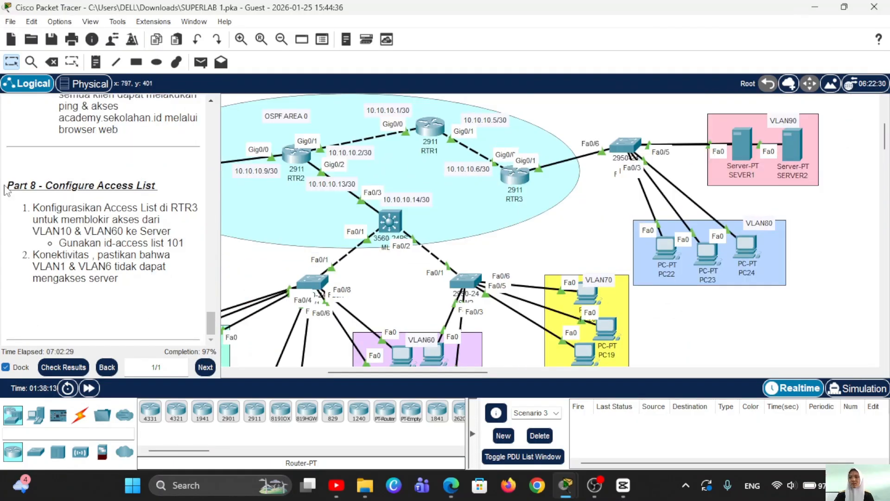
drag(5, 186, 170, 183)
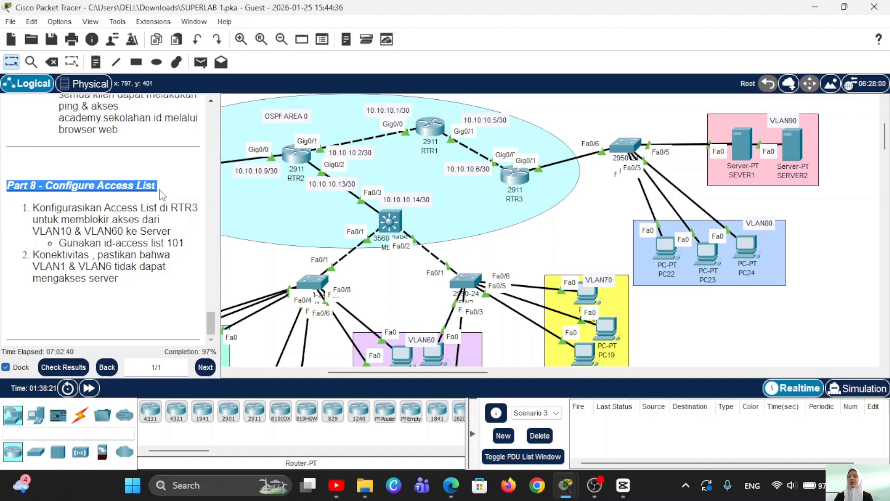
click(109, 310)
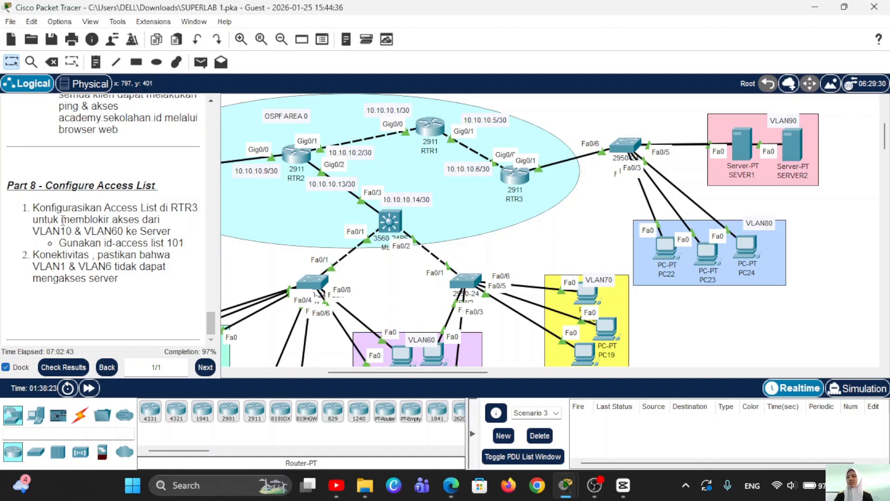
drag(169, 207, 203, 208)
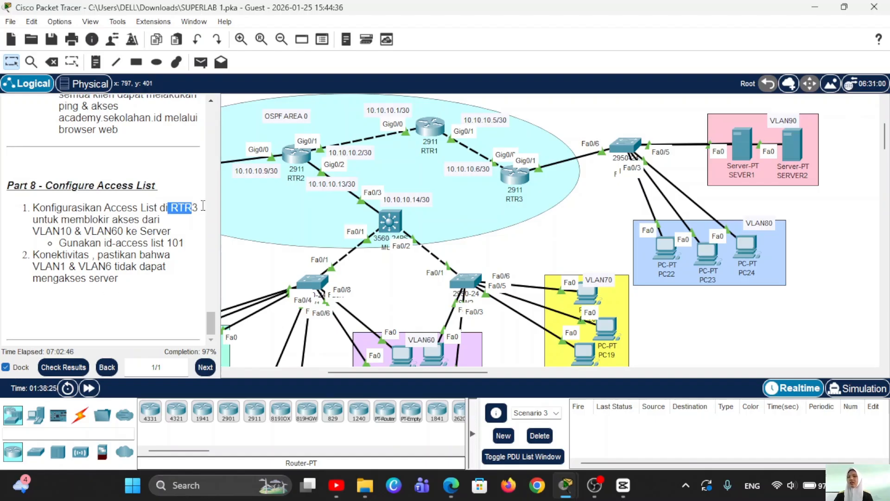
click(150, 244)
drag(34, 231, 177, 235)
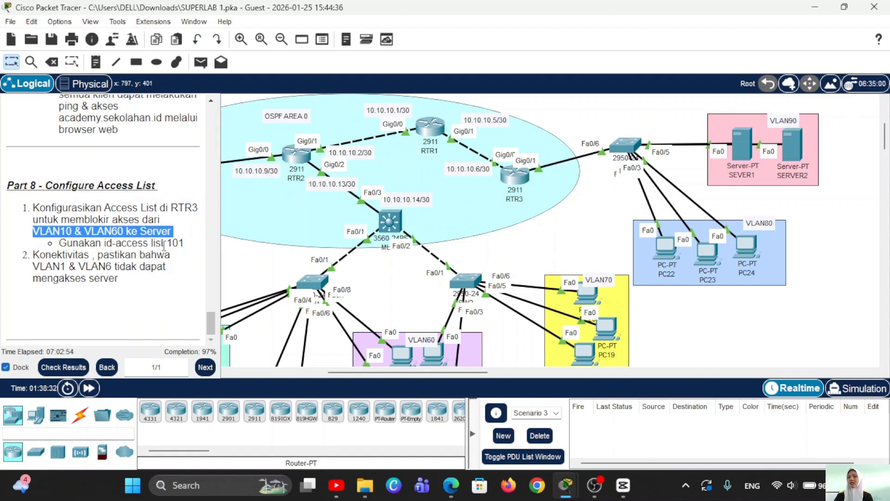
drag(164, 244, 184, 244)
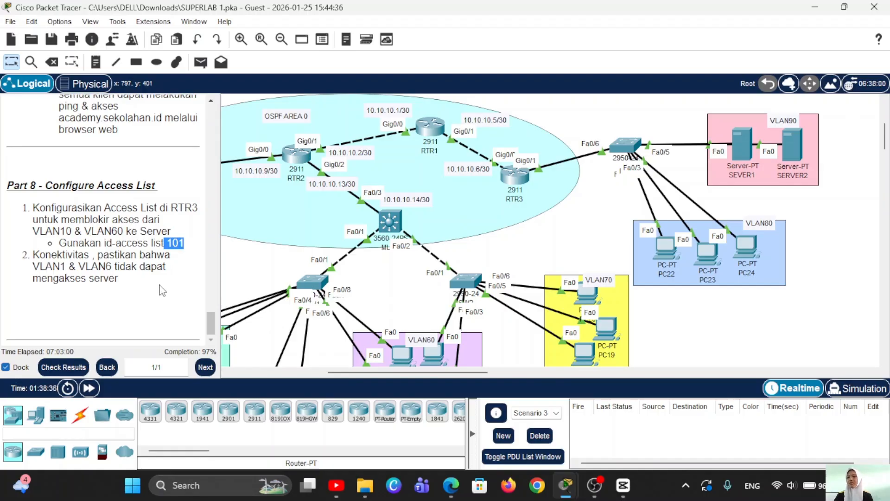
click(387, 281)
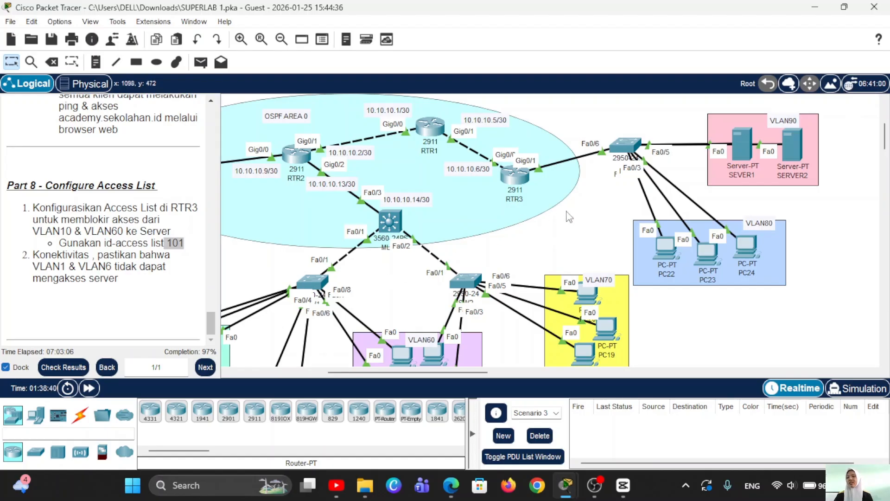
Step: Open the command line of RTR3, enter privileged mode with the enable password, and enter global configuration mode
scroll(455, 206, right, 2)
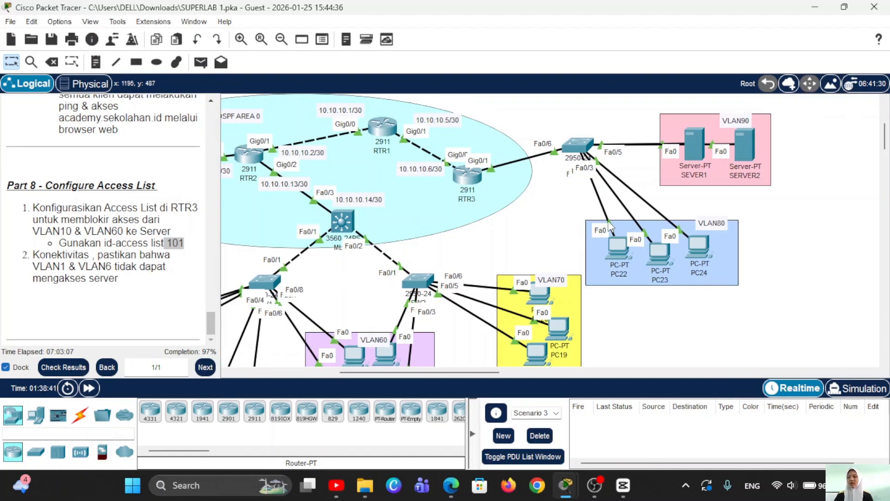
click(473, 180)
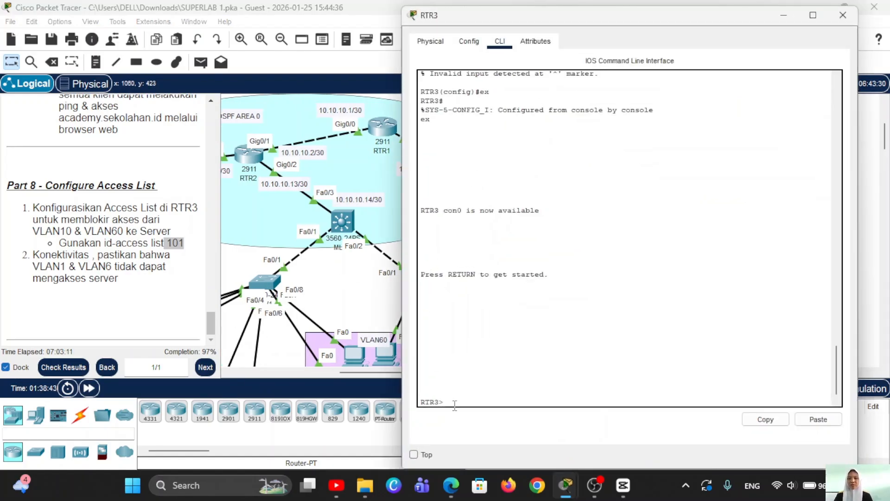
text(en)
key(Return)
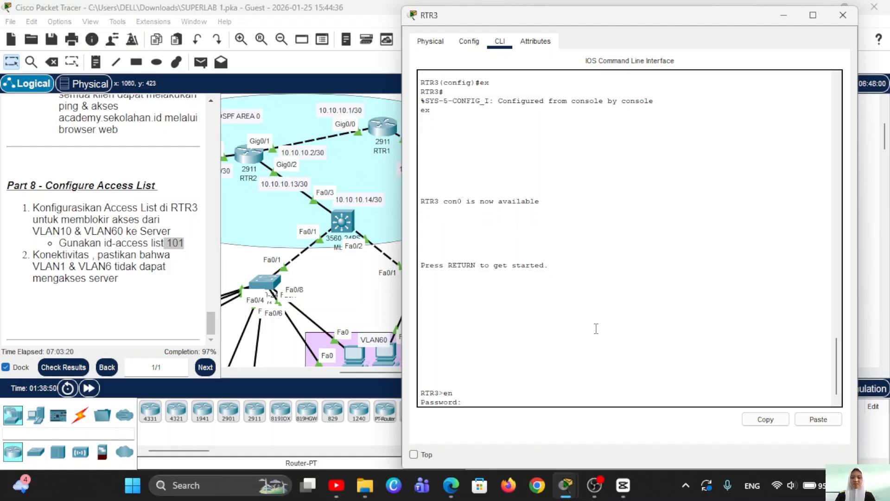
key(Return)
text(conf t)
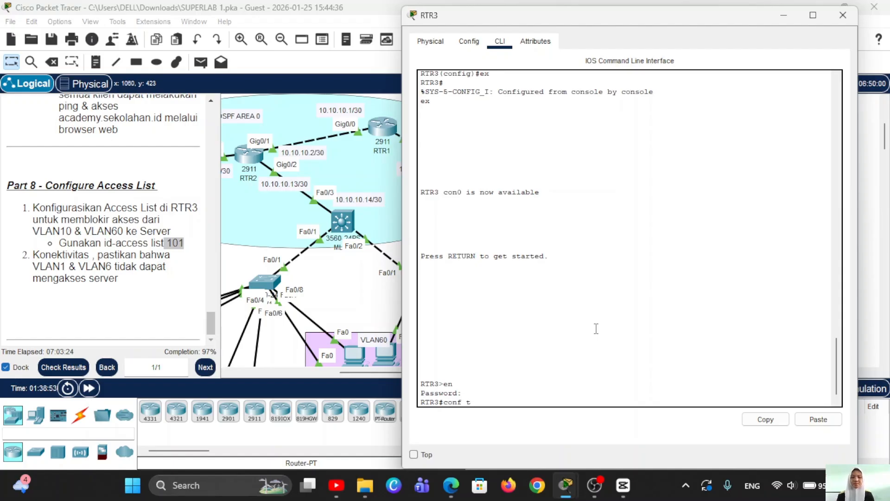
key(Return)
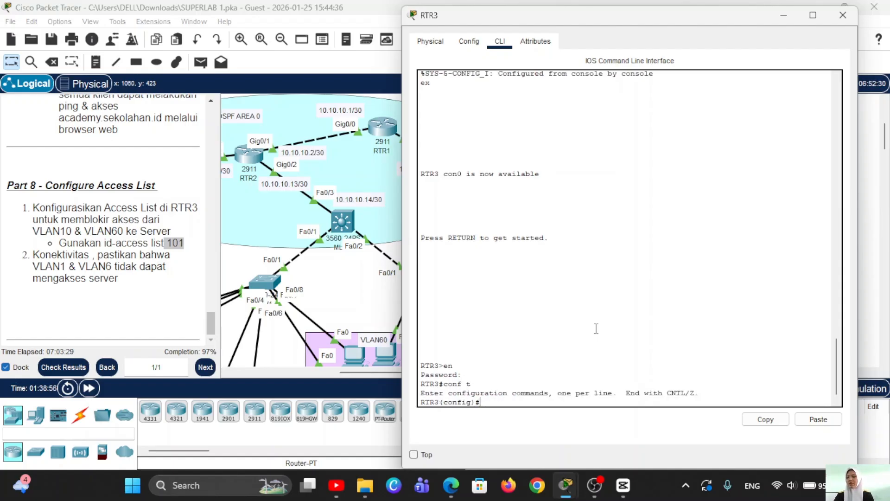
Step: Add a rule to access list 101 on RTR3 denying IP from 192.168.10.0 0.0.0.255 to 192.168.90.0 0.0.0.255
text(access-list)
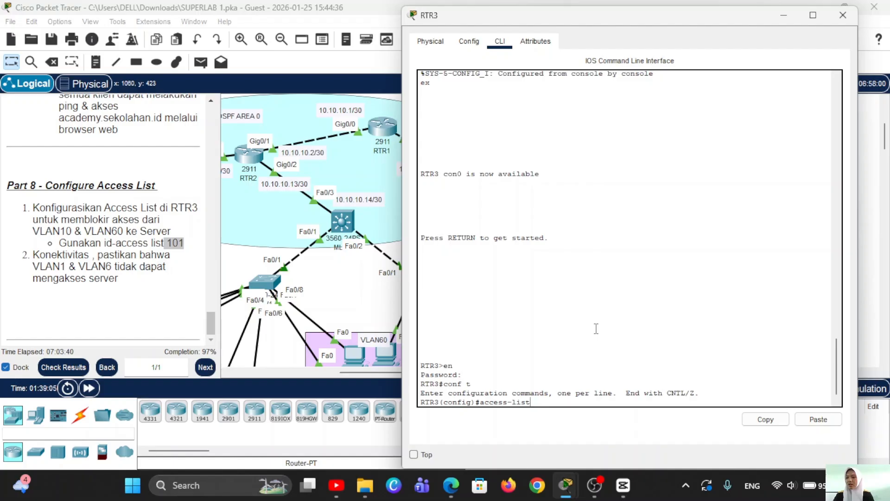
text( 1-)
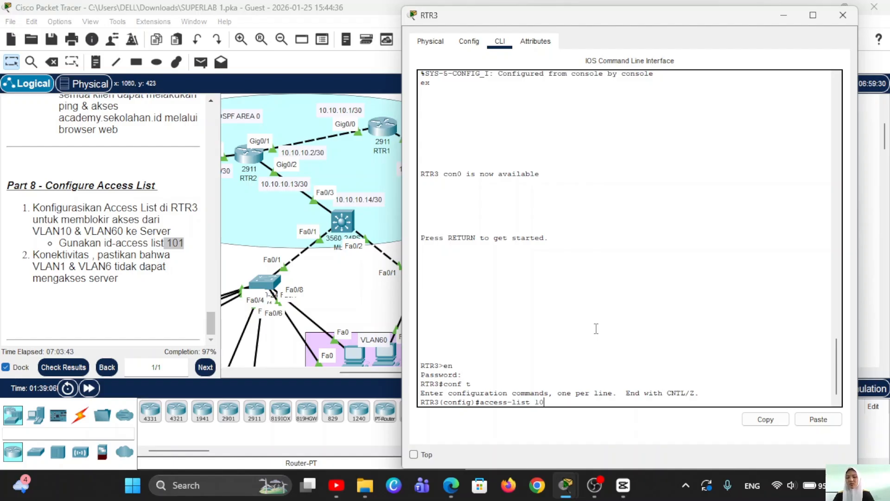
text(1)
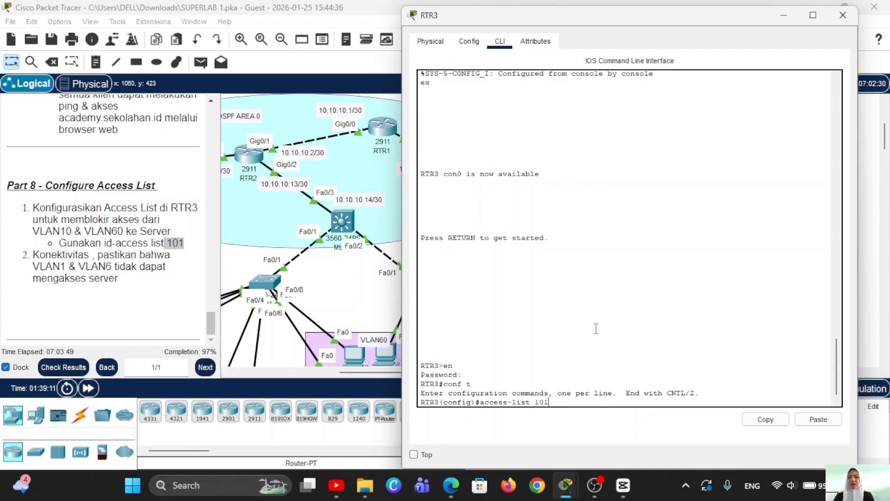
text( den)
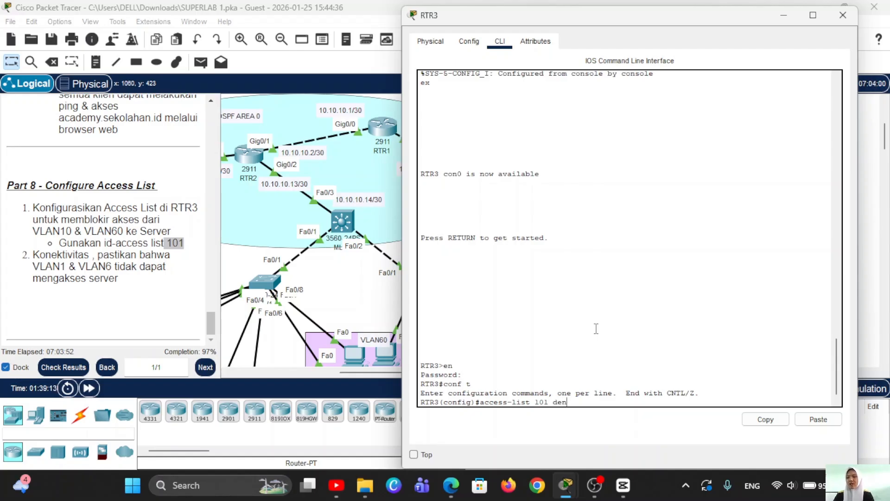
text(y ip)
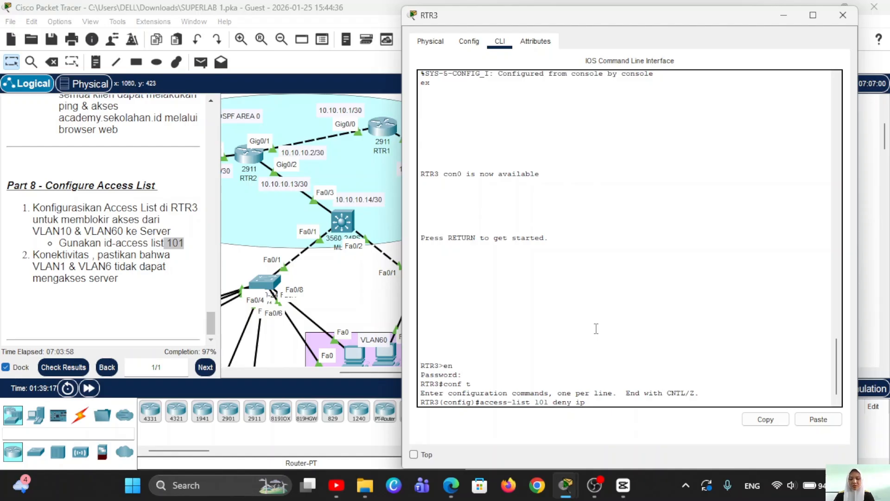
text( 192)
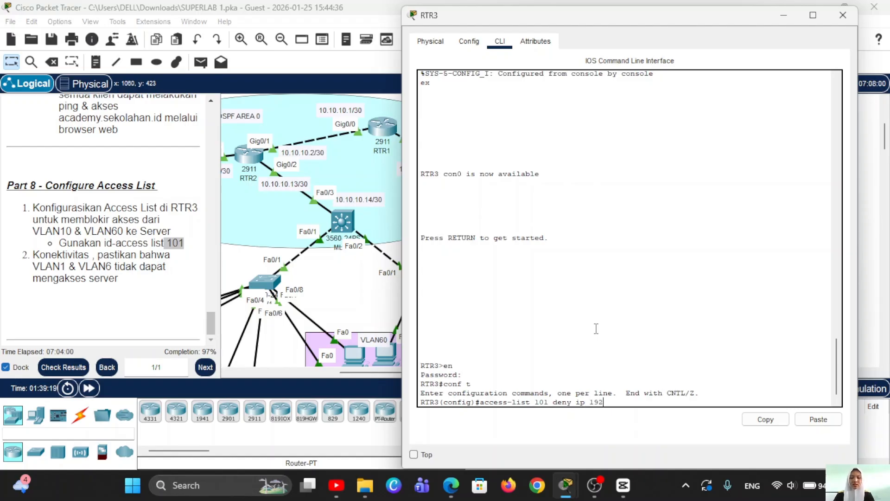
text(.168.)
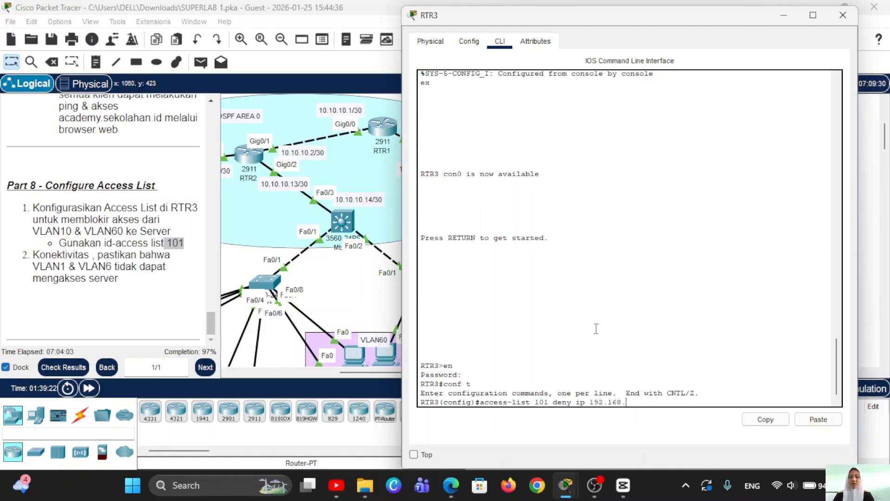
text(10.)
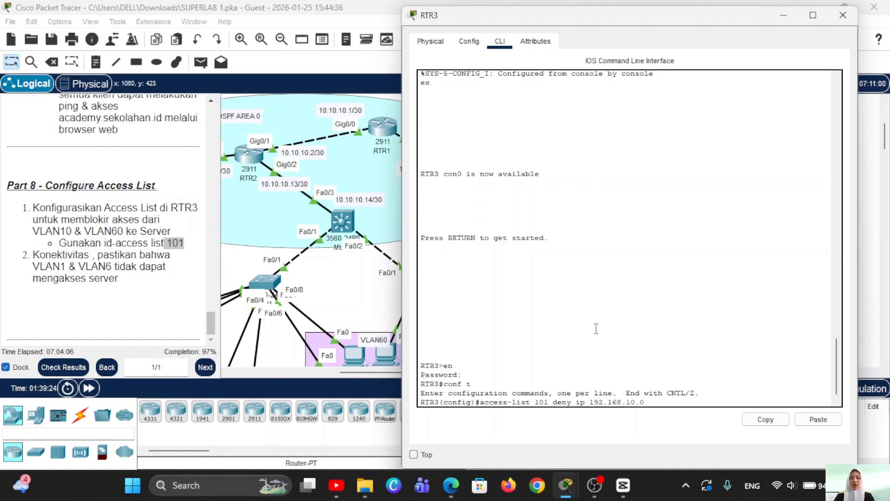
text(0 0.0.0.)
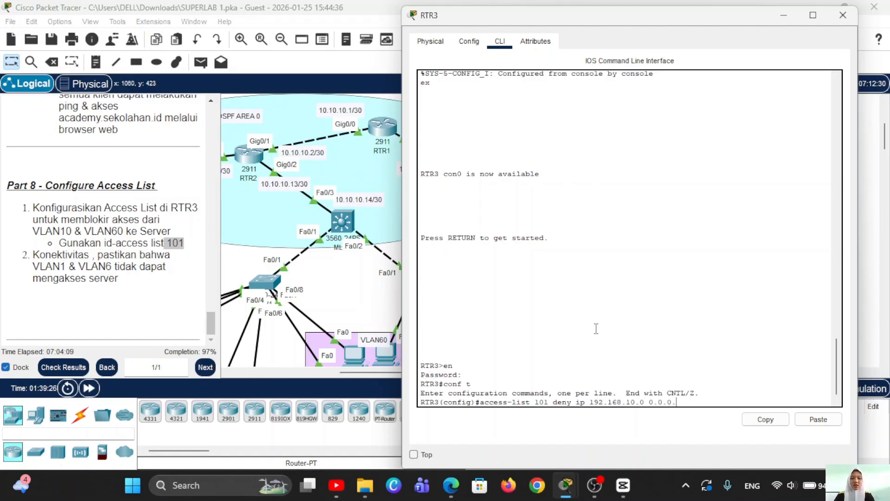
text(255)
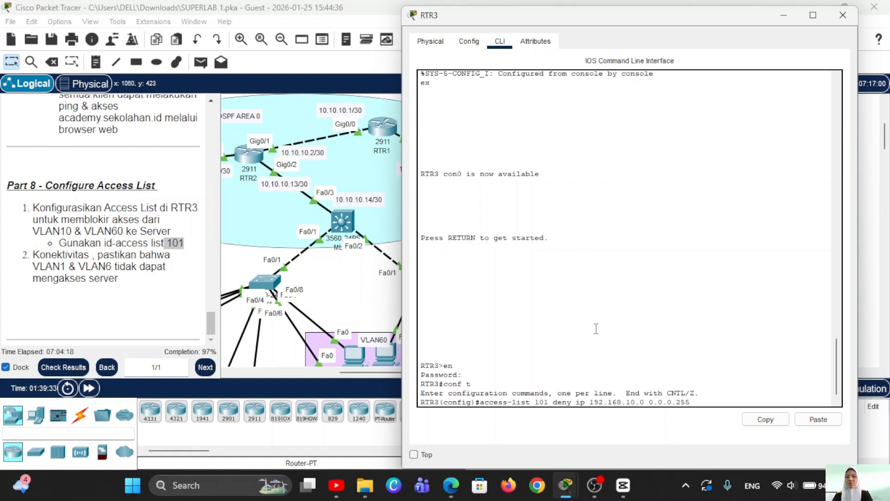
text(192)
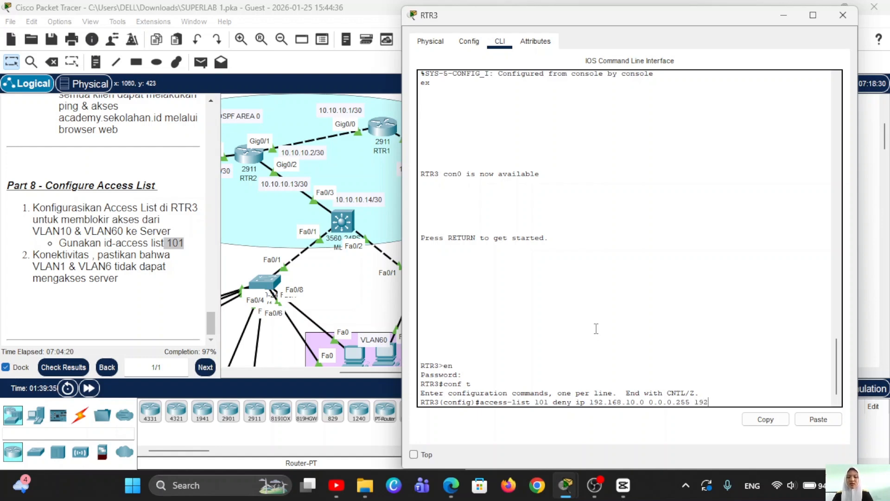
text(.168)
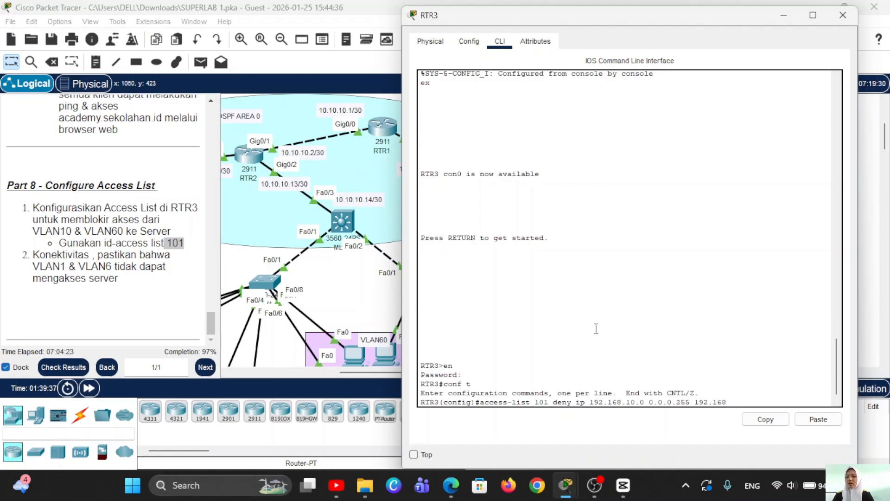
text(.90.0)
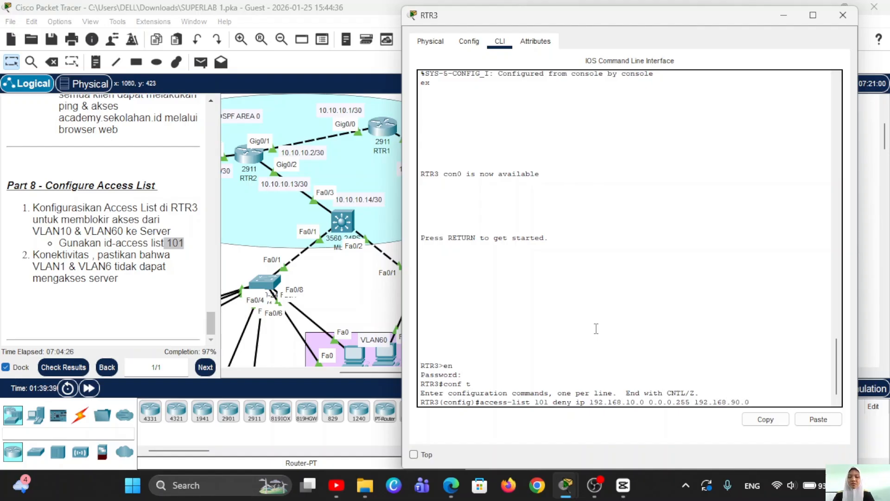
text( 0.0.0.255)
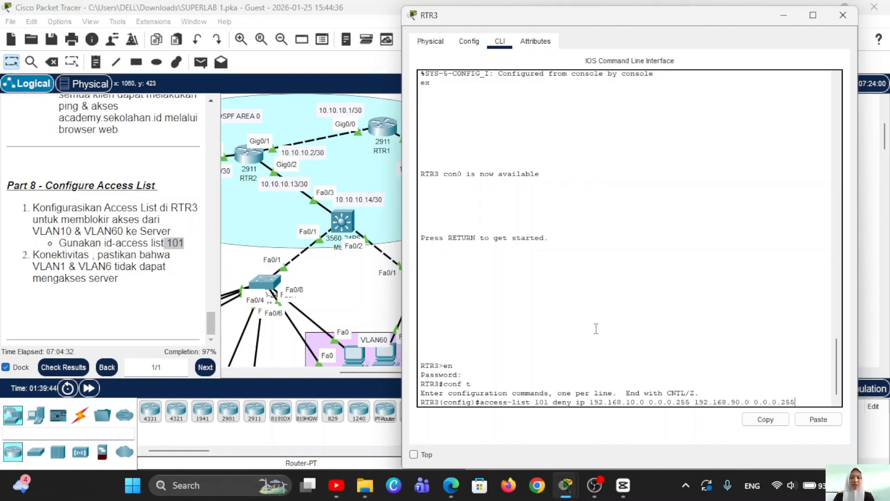
key(Return)
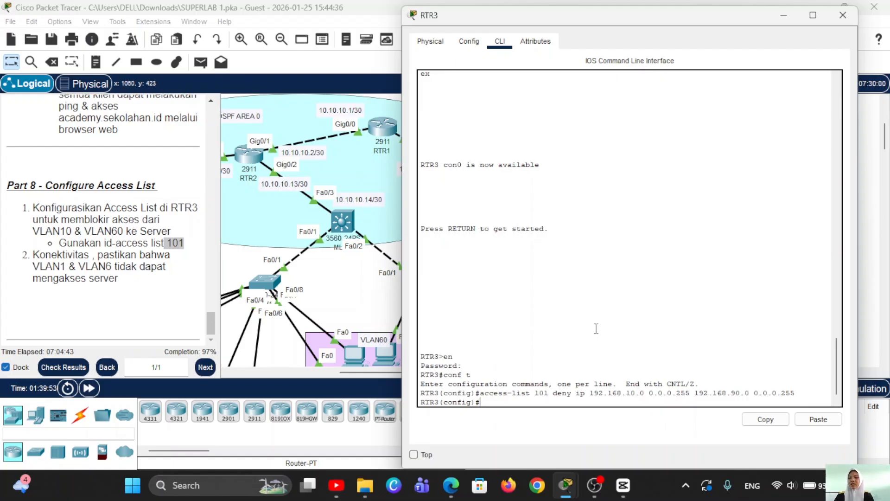
Step: Add a rule to access list 101 on RTR3 denying IP from 192.168.60.0 0.0.0.255 to 192.168.90.0 0.0.0.255
key(Up)
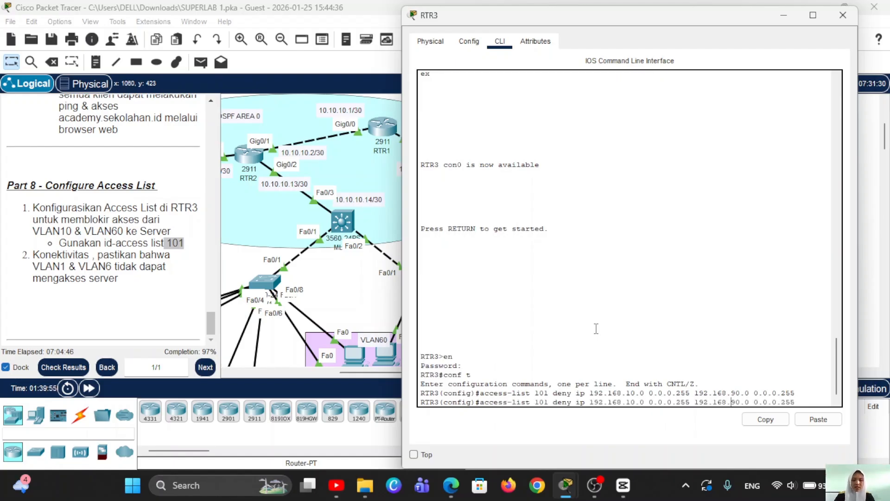
key(Left)
key(Left)
key(Left)
key(Left)
key(Left)
key(Left)
key(Left)
key(Left)
key(Left)
key(Left)
key(Left)
key(Left)
key(Left)
key(Left)
key(Left)
key(Left)
key(Left)
key(Left)
key(Left)
key(Delete)
text(6)
key(Return)
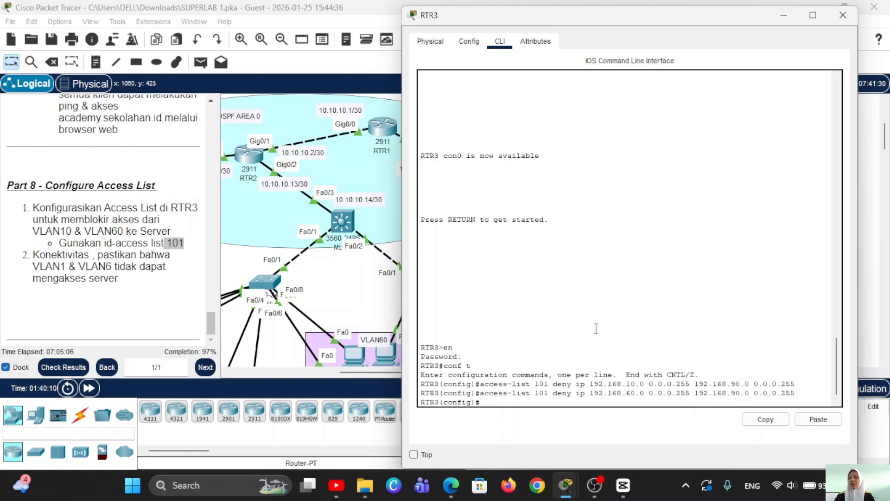
Step: Add a rule to access list 101 on RTR3 permitting all other IP traffic from any source to any destination
text(acce)
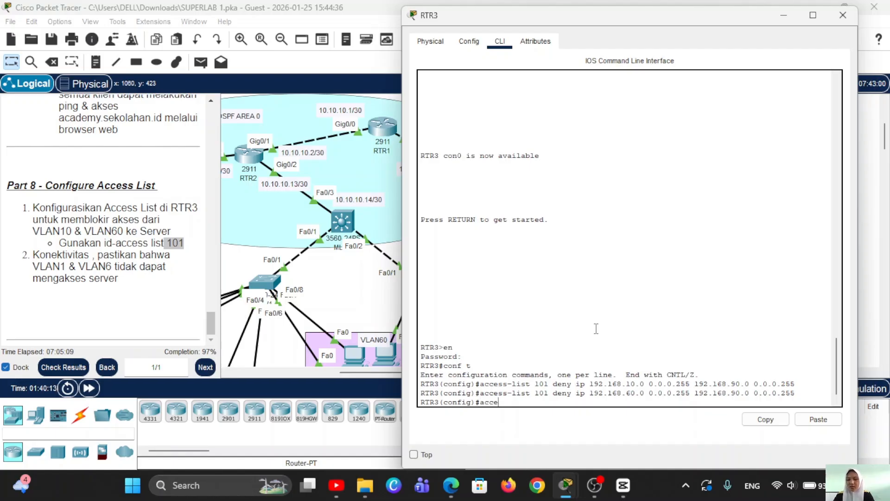
text(ss-li)
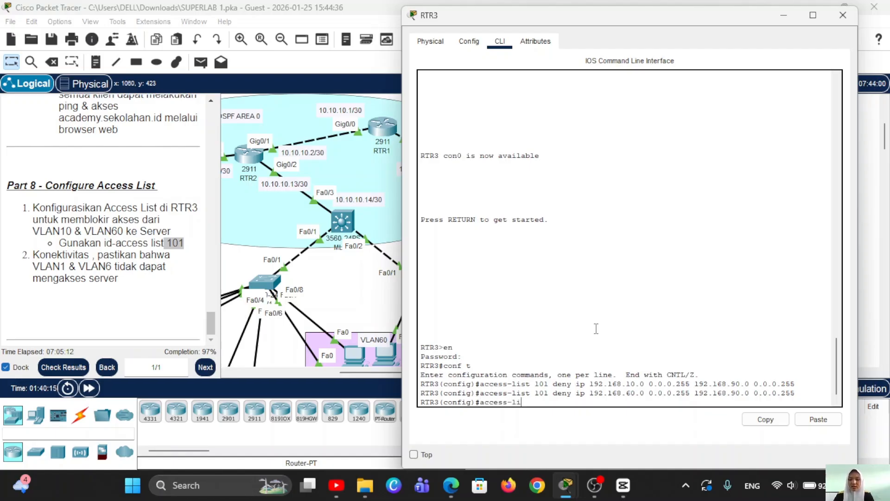
text(st 101 permit)
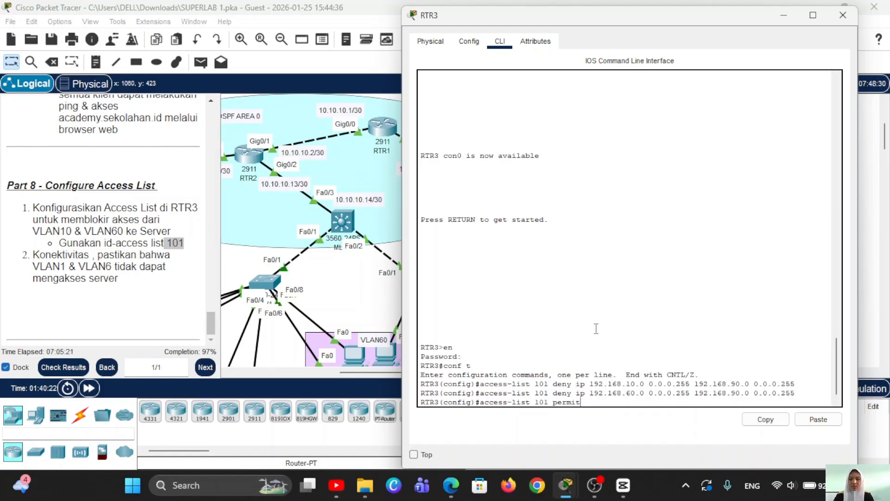
text( ip a)
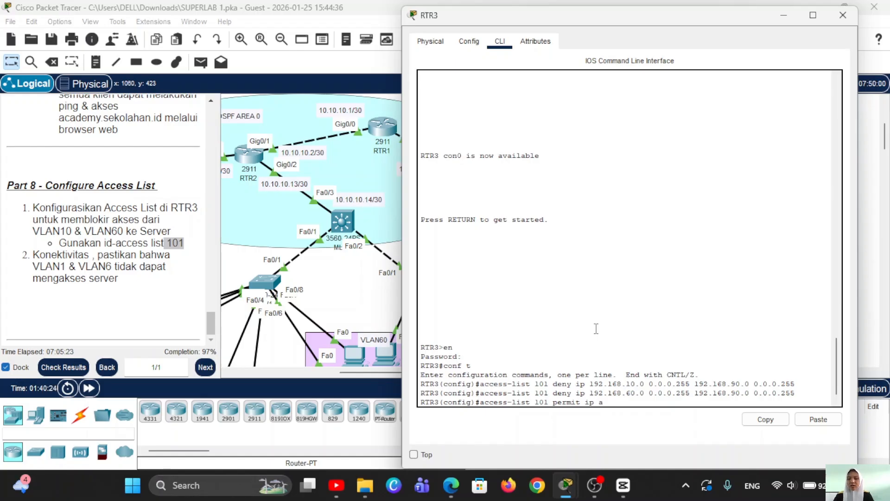
text(ny any)
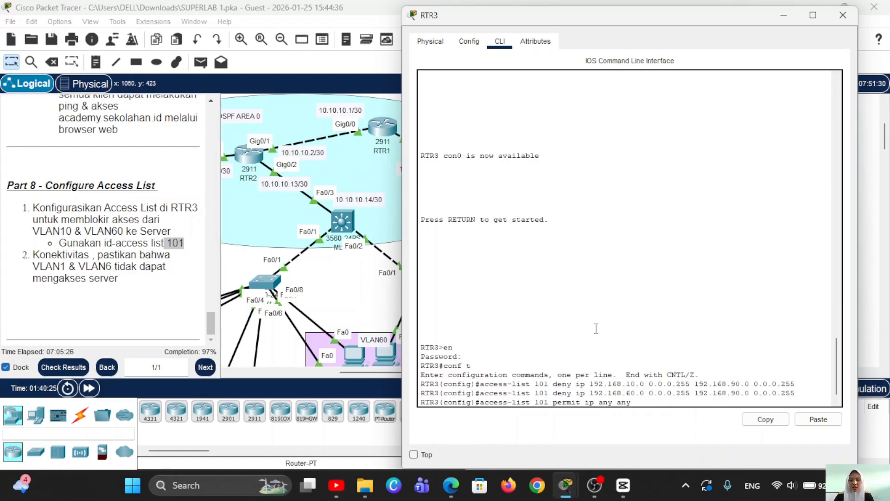
key(Return)
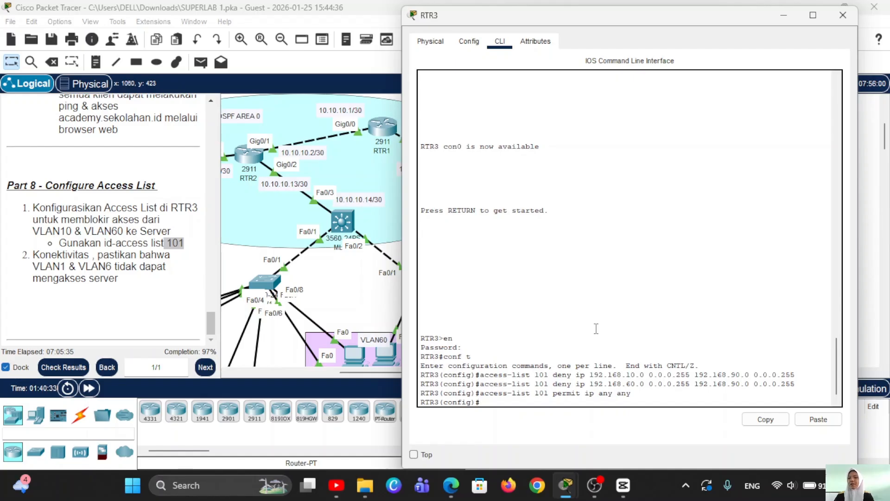
Step: Apply access list 101 in the outbound direction on RTR3's subinterface gig0/1.90 and close the router's window
click(782, 19)
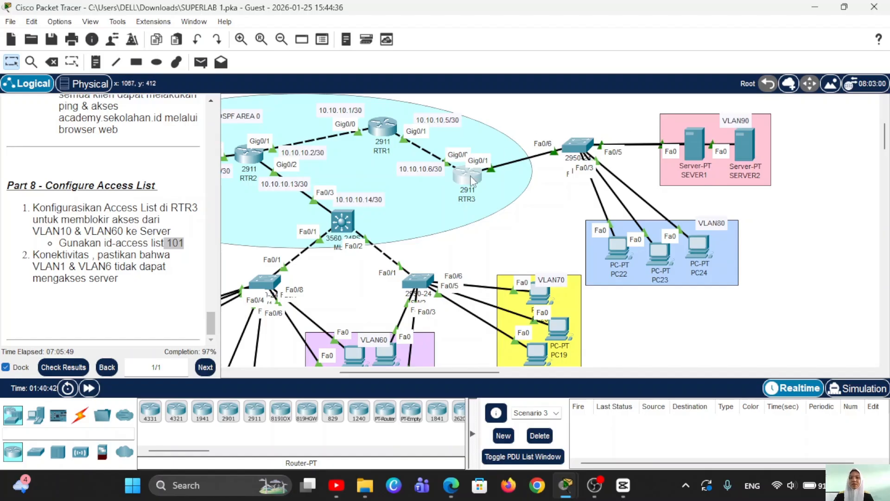
mouse_move(465, 183)
click(470, 181)
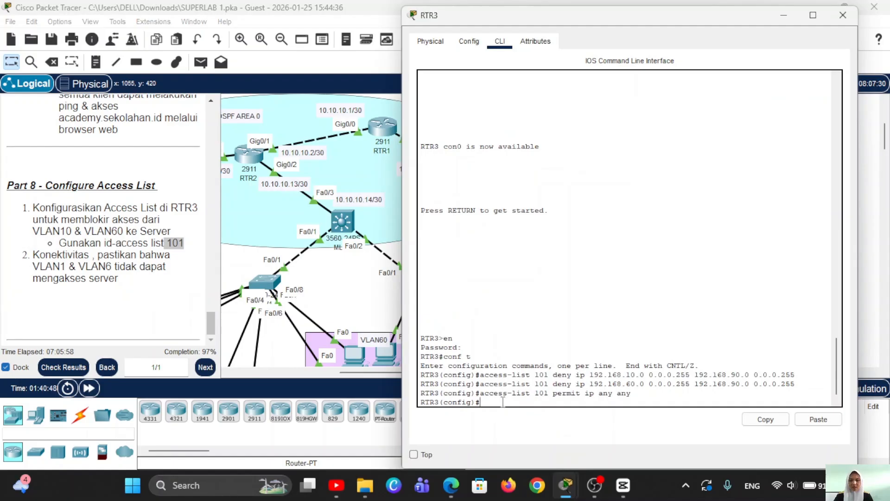
text(int gig0/1.90)
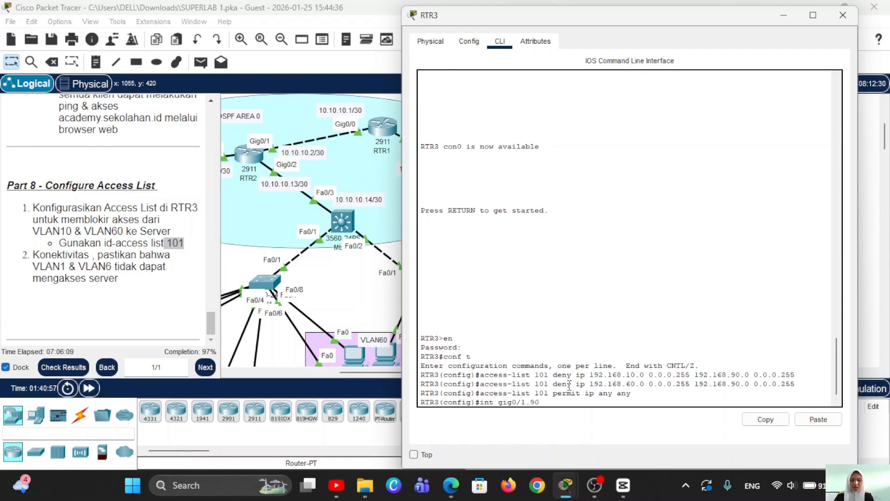
key(Return)
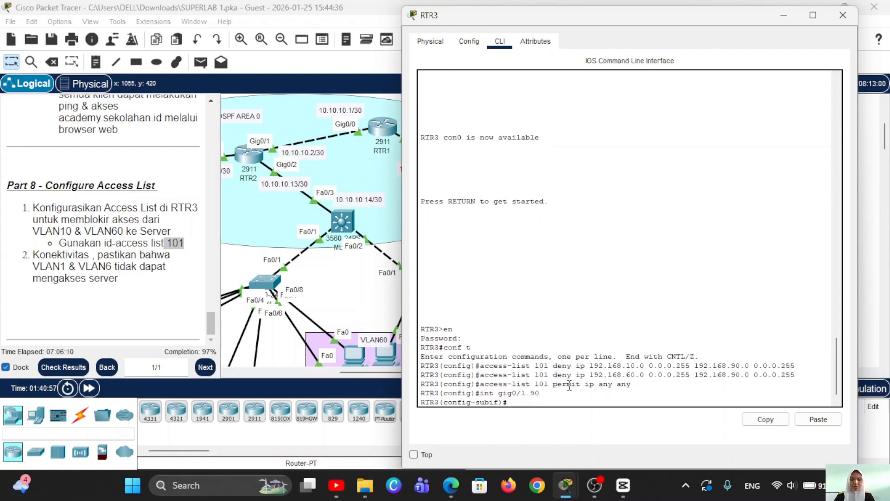
text(ip acces)
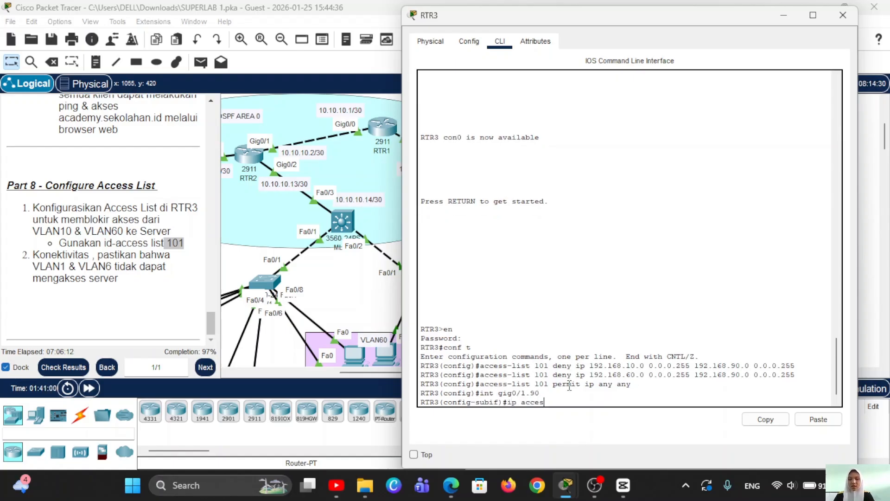
text(s-gro)
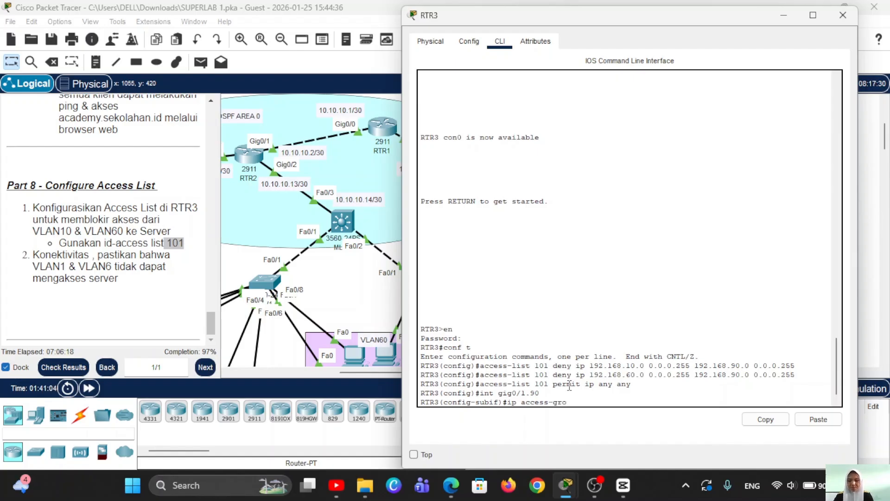
text(up 101)
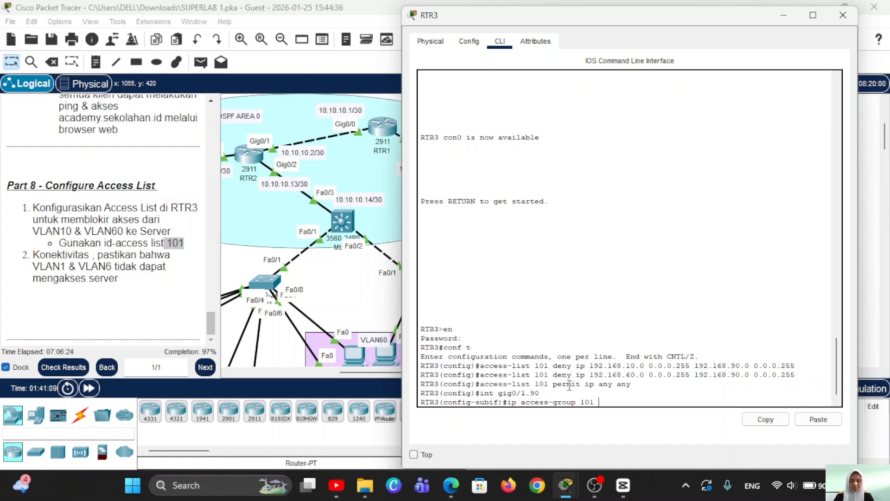
text( out)
key(Return)
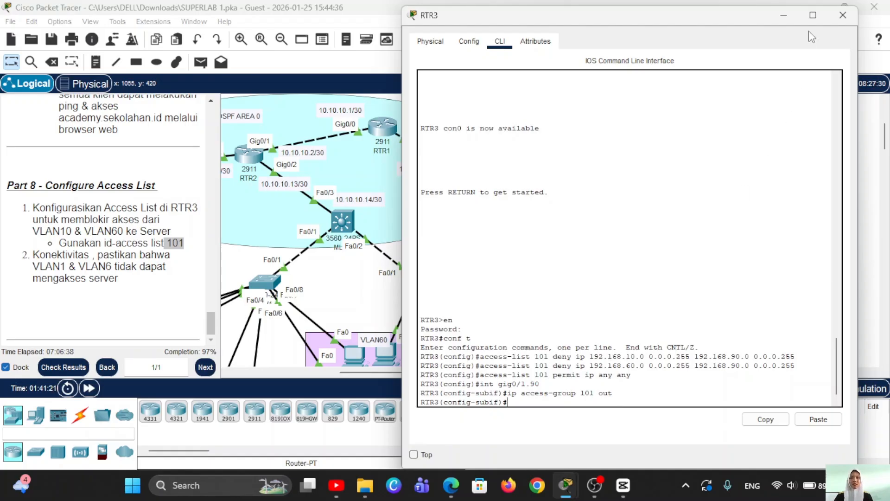
click(841, 16)
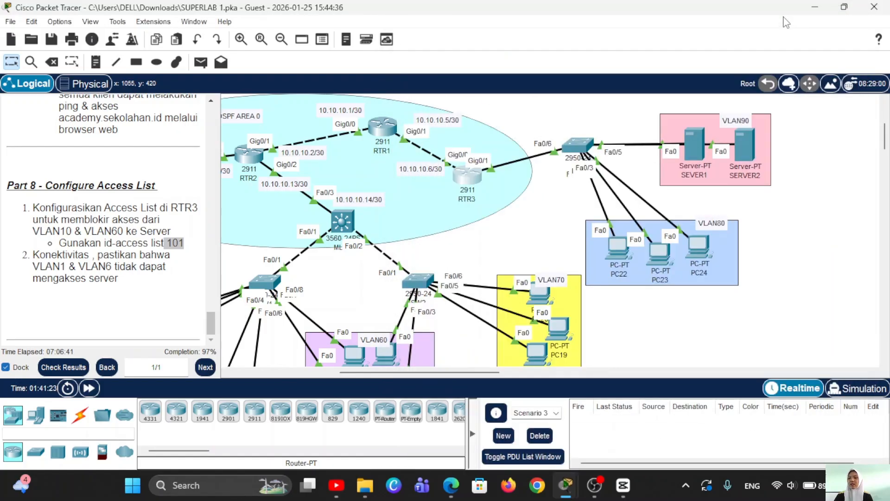
Step: Send a simple PDU from PC16 in VLAN60 to SEVER1 in VLAN90 to test the block
scroll(549, 271, down, 3)
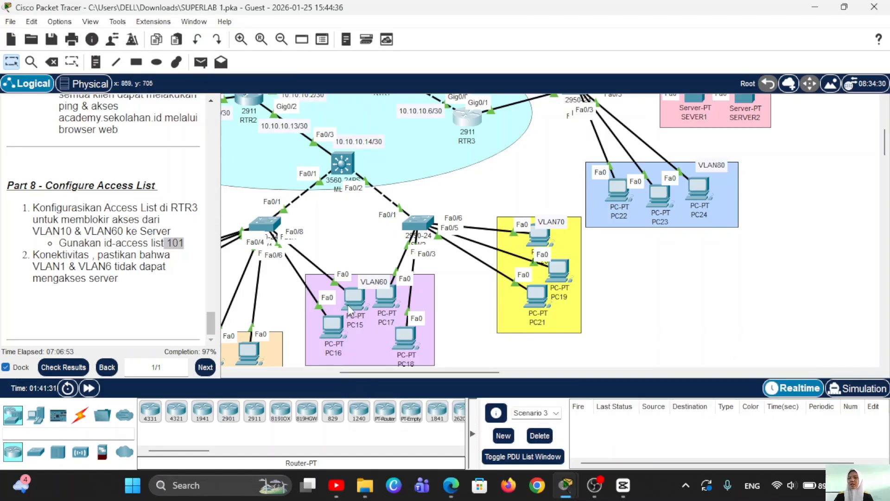
click(200, 62)
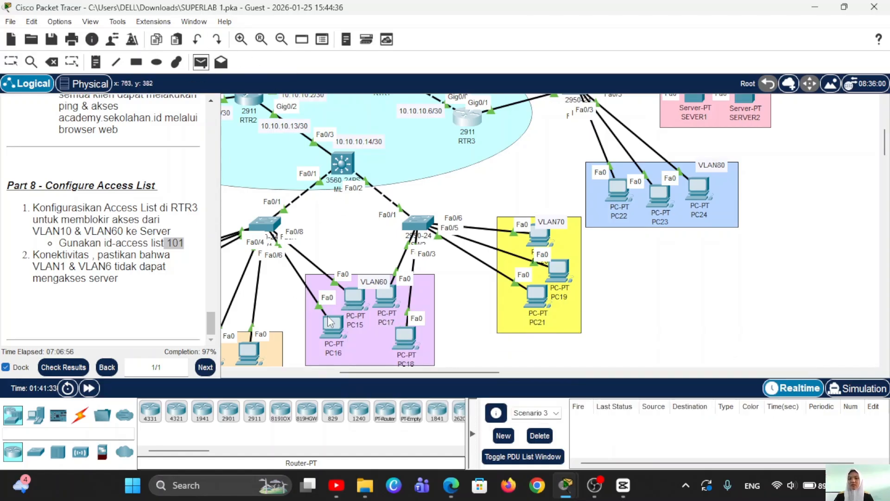
scroll(568, 181, up, 3)
scroll(569, 182, up, 1)
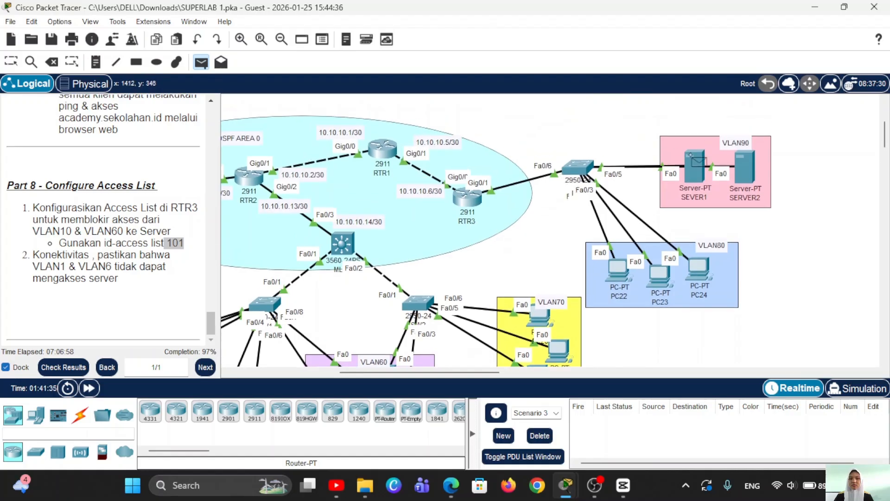
click(694, 173)
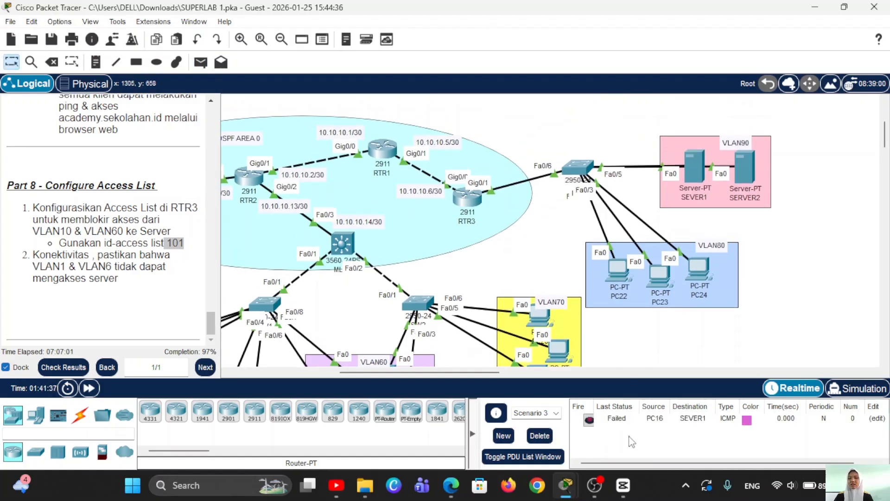
Step: Send a simple PDU from PC0 in VLAN10 to SEVER1 in VLAN90 to test the block
scroll(466, 321, left, 10)
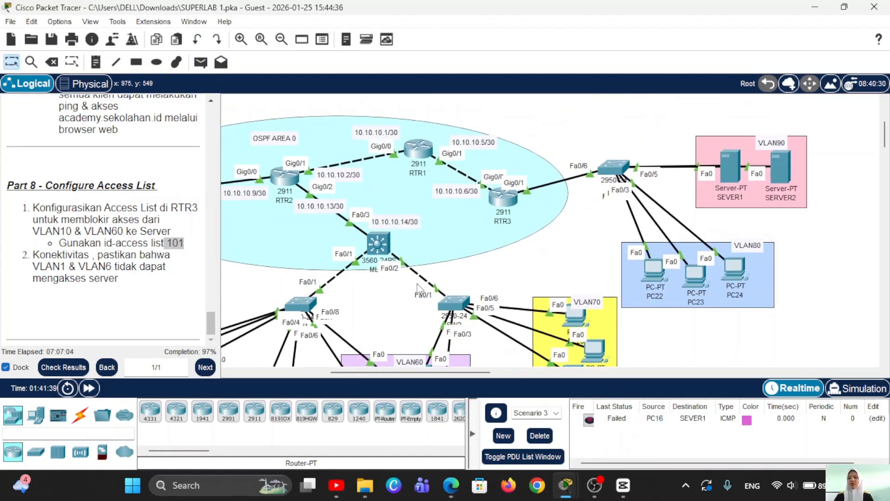
scroll(371, 193, up, 2)
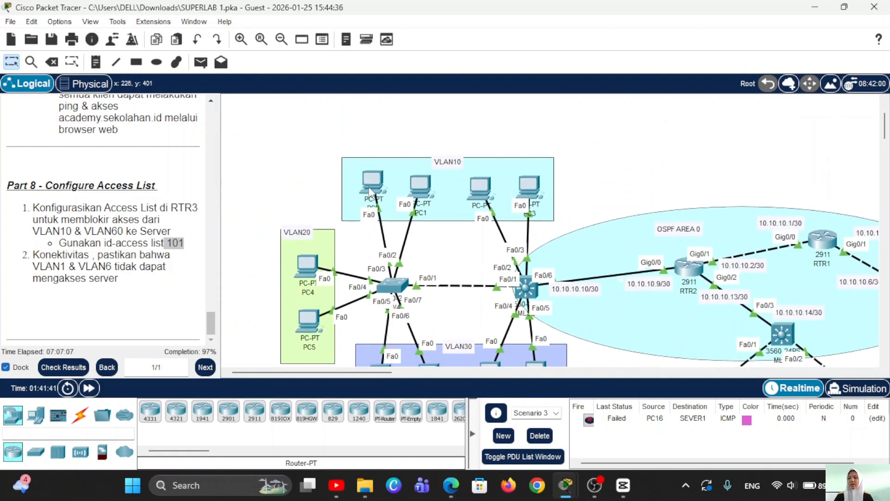
click(201, 61)
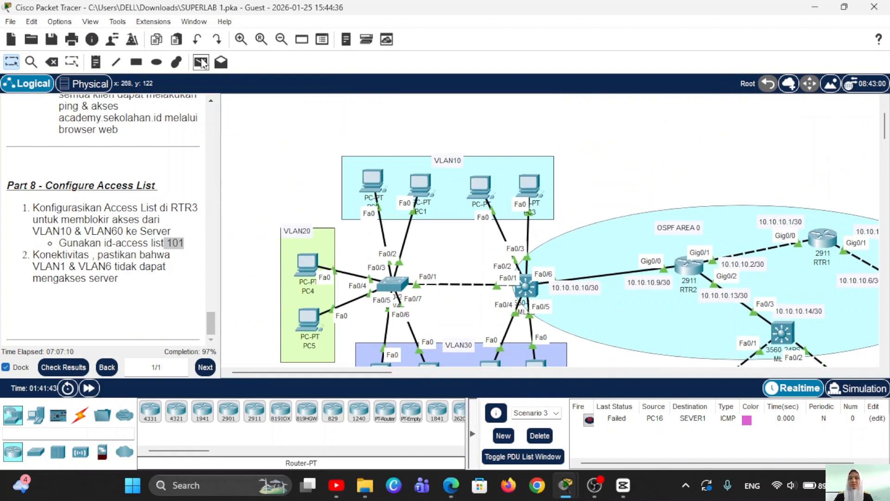
click(373, 181)
scroll(438, 179, right, 10)
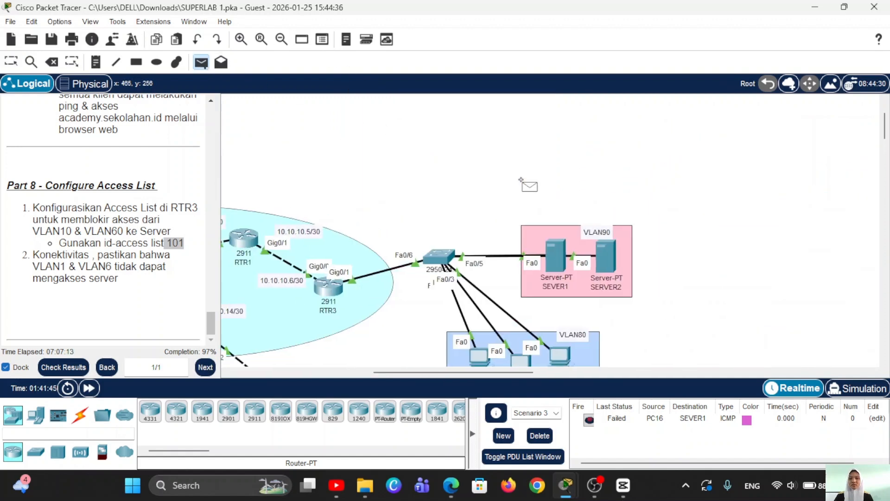
click(487, 250)
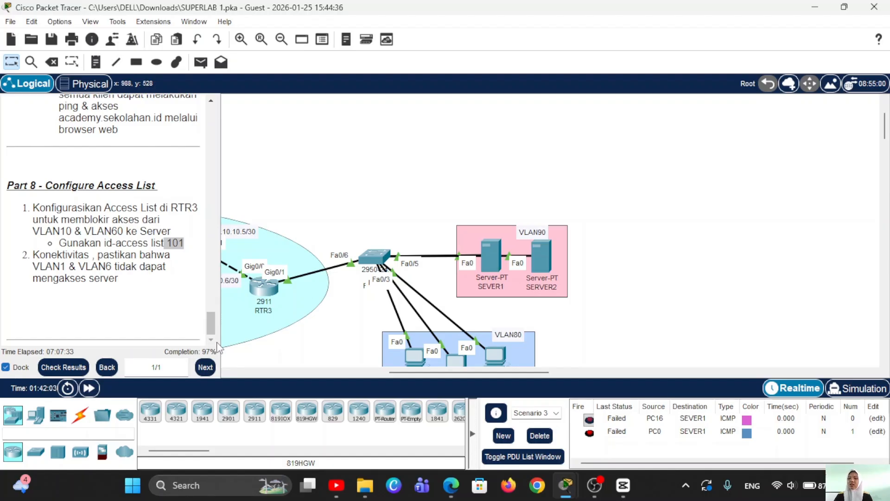
Step: Check the activity results, review the assessment items for incorrect entries, and close the results
click(63, 367)
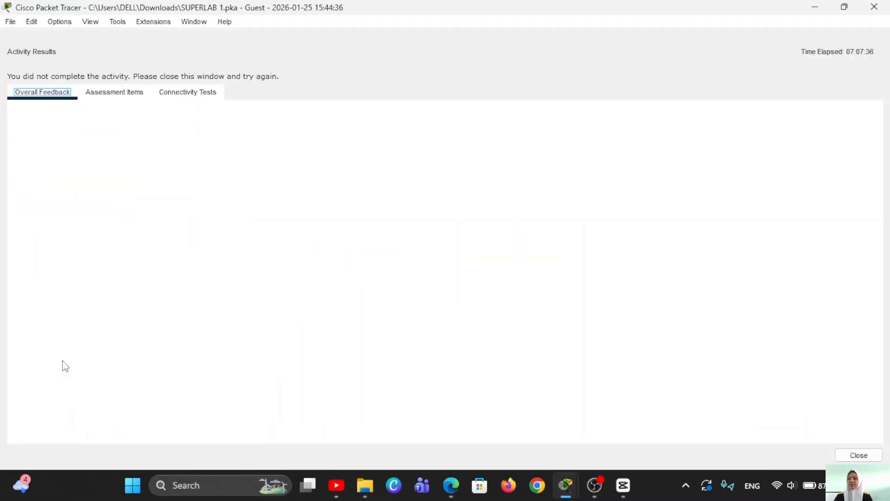
click(130, 93)
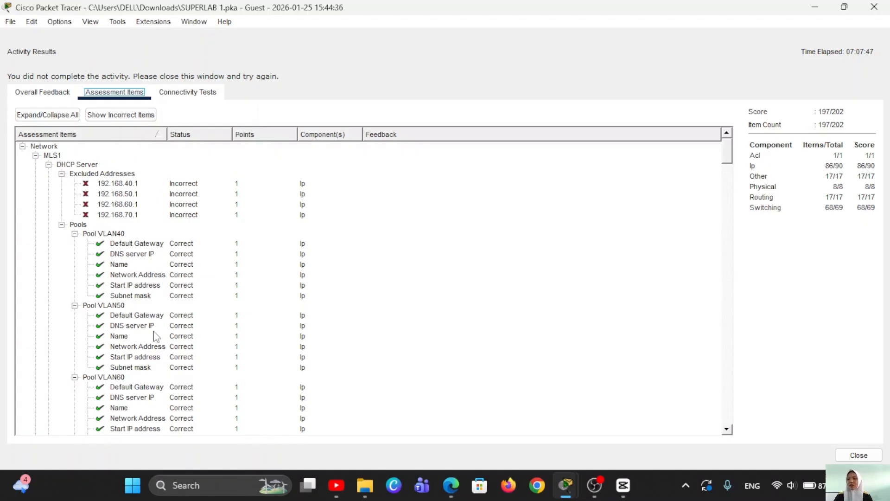
scroll(151, 340, down, 20)
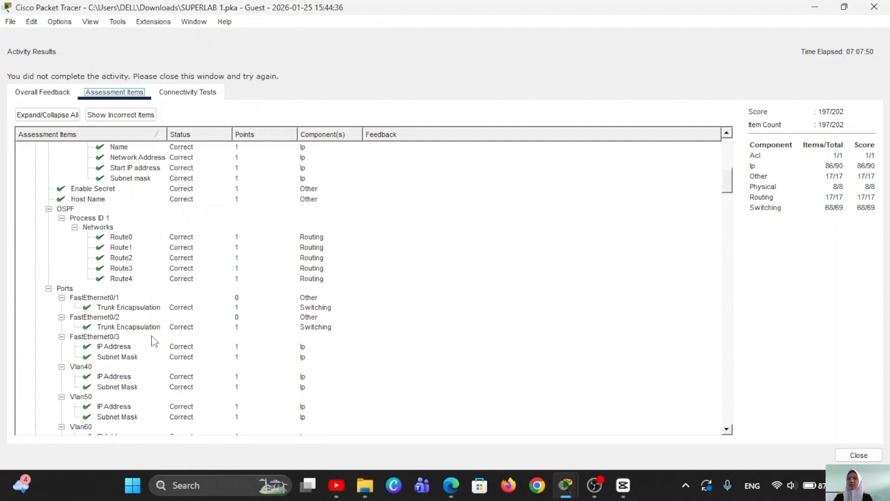
scroll(153, 341, down, 20)
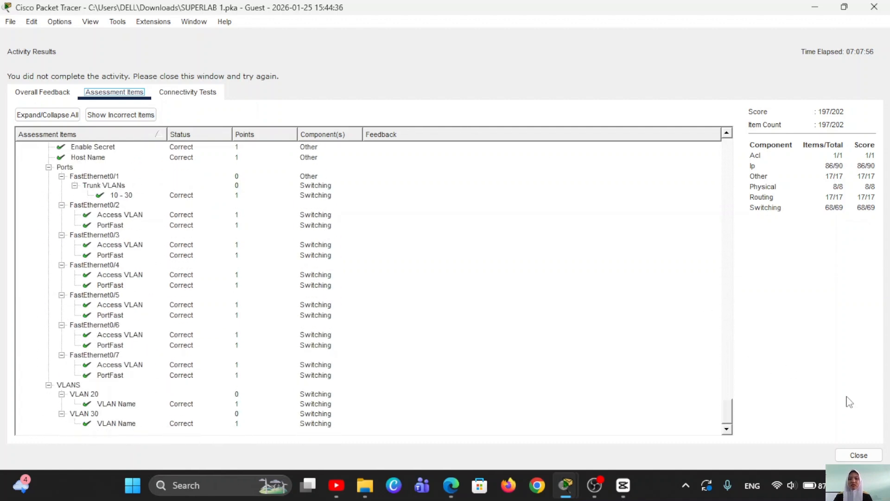
click(858, 456)
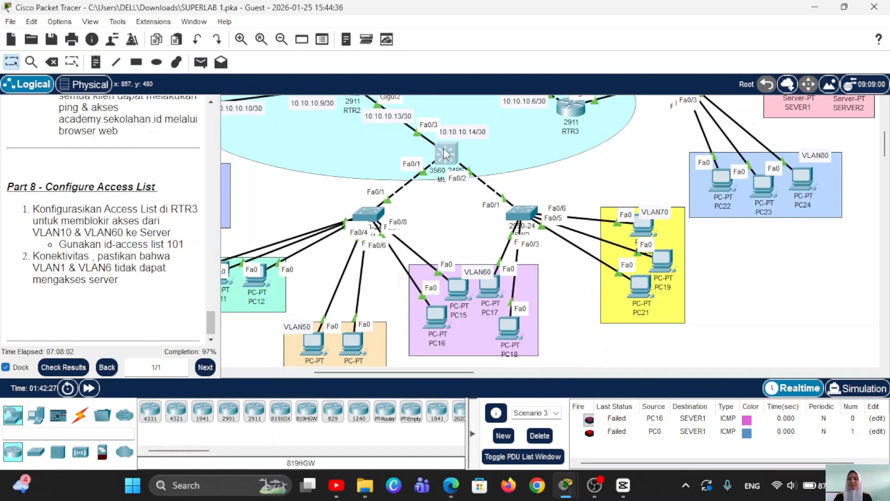
Step: Open the command line of MLS1, enter privileged mode with the enable password, and enter global configuration mode
click(443, 148)
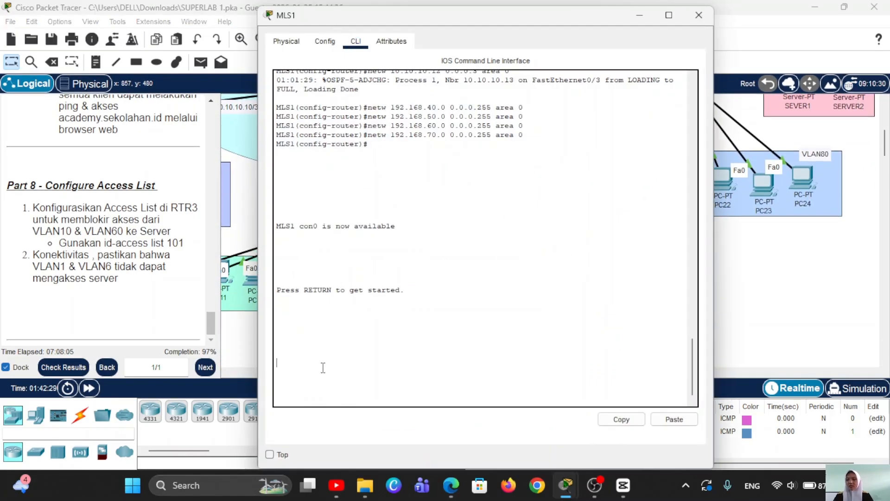
key(Return)
text(en)
key(Return)
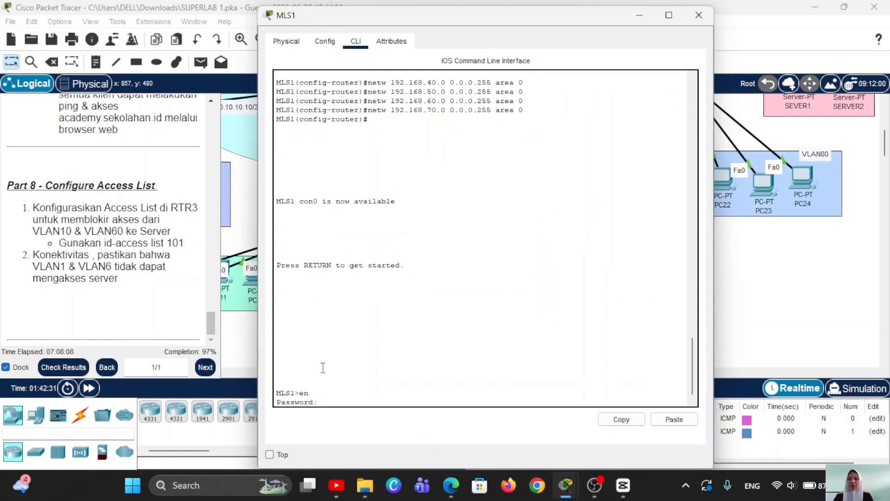
key(Return)
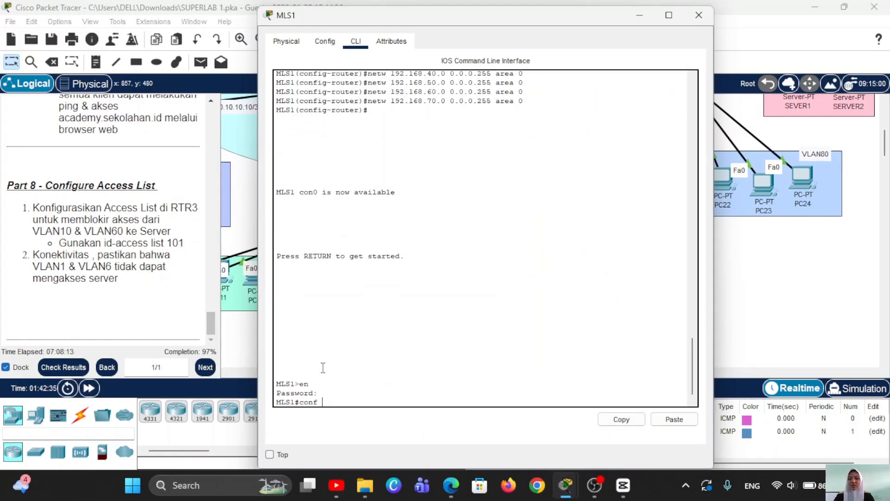
text(conf t)
key(Return)
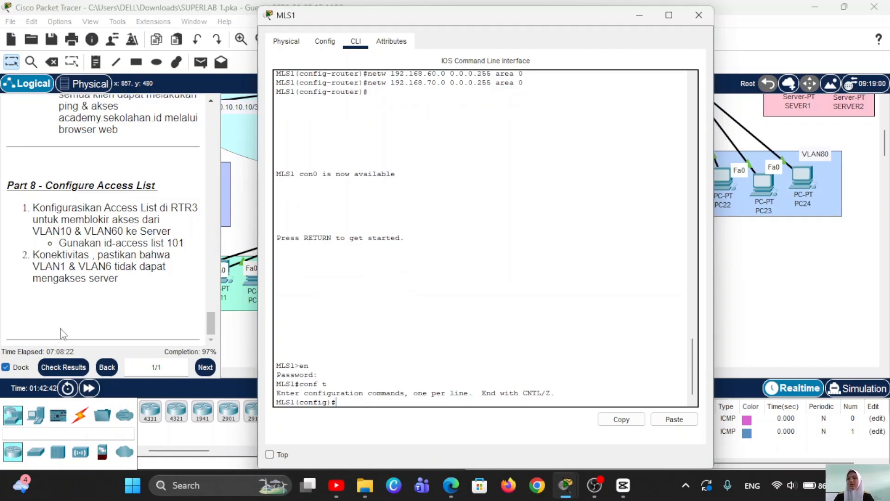
Step: Review the lab instructions and check which MLS1 DHCP excluded addresses are marked incorrect in the assessment items, closing the results
scroll(82, 297, up, 3)
scroll(82, 297, up, 10)
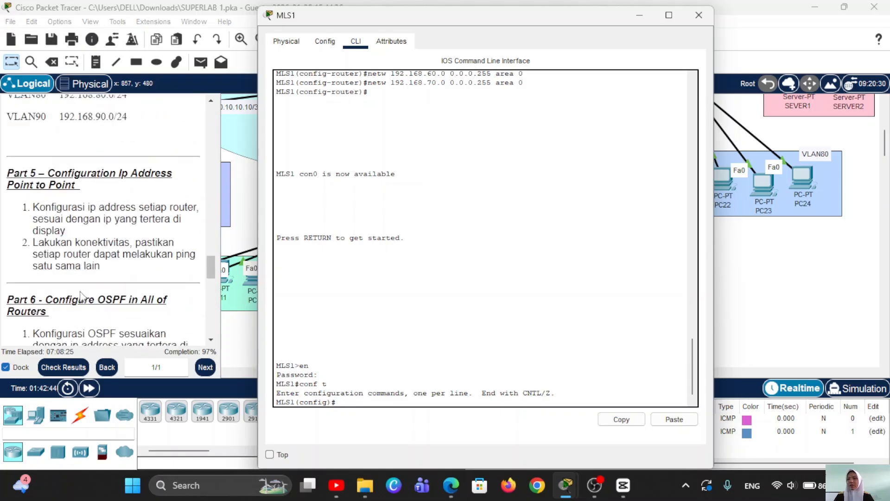
scroll(82, 297, down, 10)
scroll(82, 297, down, 3)
click(68, 367)
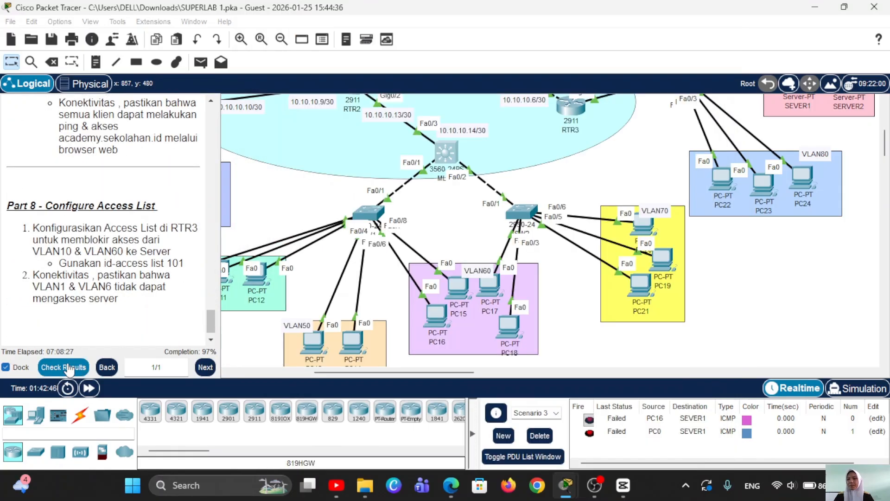
click(139, 95)
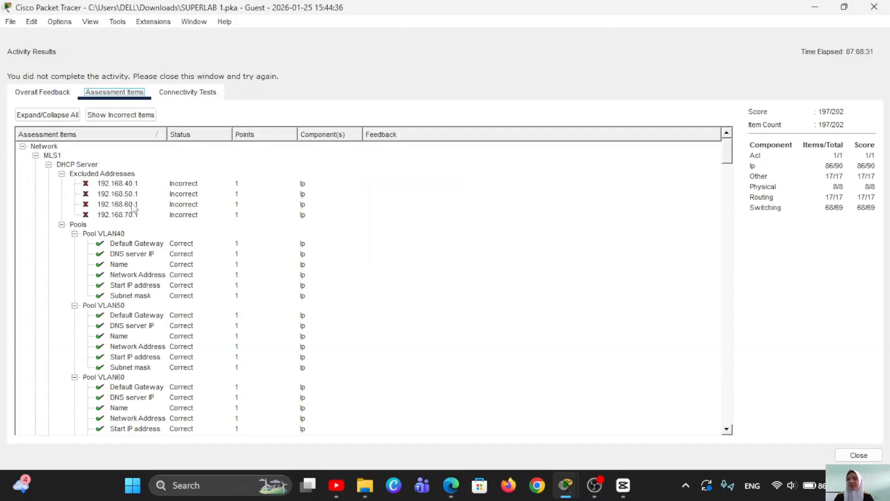
click(859, 455)
Step: Return to the MLS1 command line and exclude 192.168.40.1 from DHCP with "ip dhcp excluded 192.168.40.1"
click(446, 154)
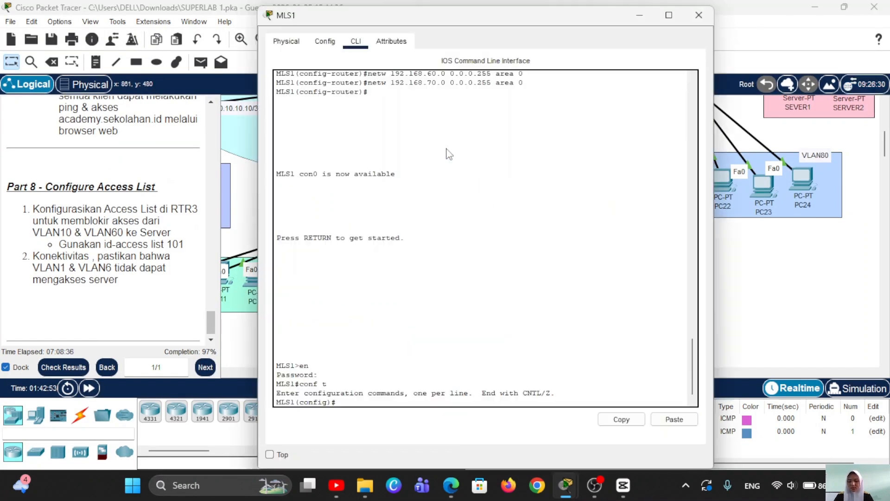
text(ip)
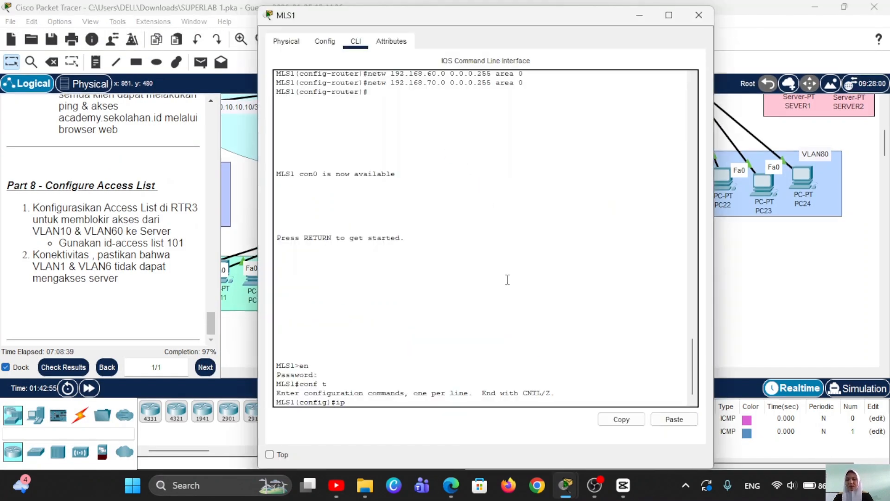
text( dhcp )
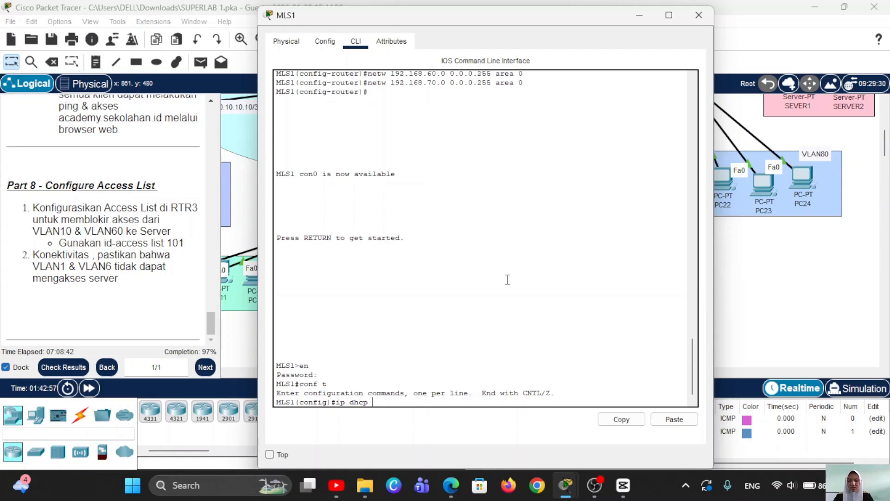
text(excluded 192.168)
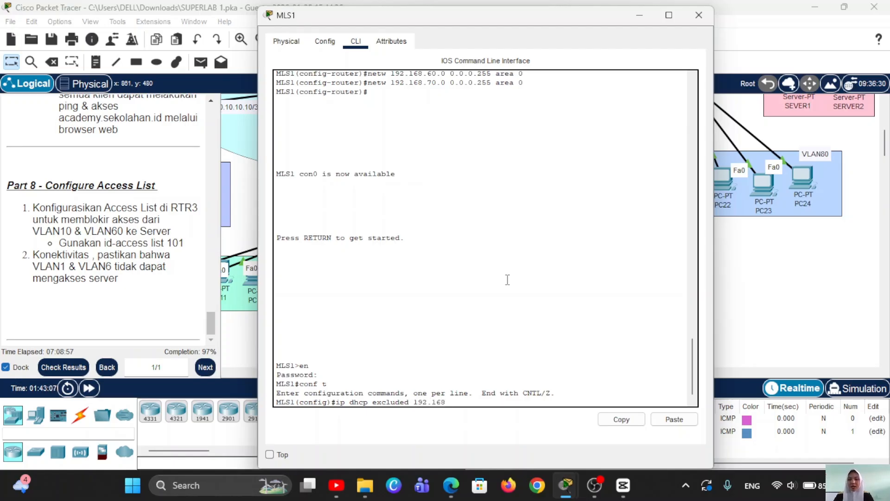
text(0.1)
key(Return)
Step: Exclude 192.168.50.1 from DHCP on MLS1 by reusing the previous command with the new address
key(Up)
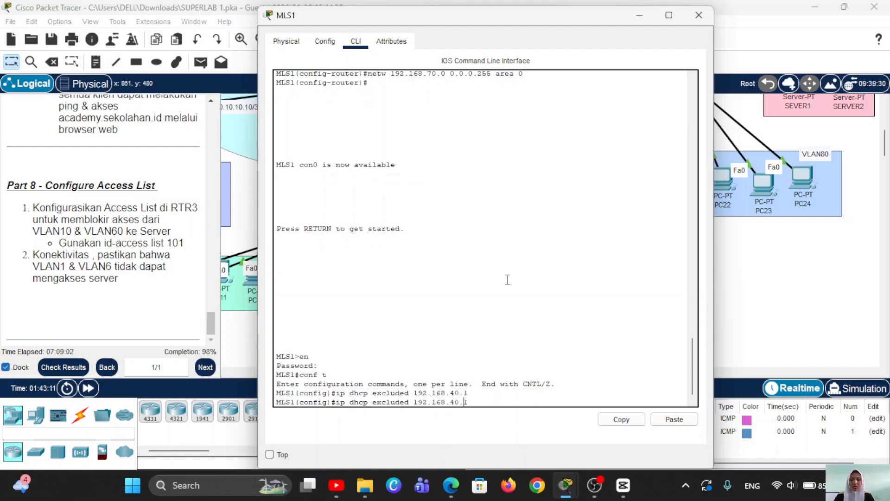
key(Left)
key(Left)
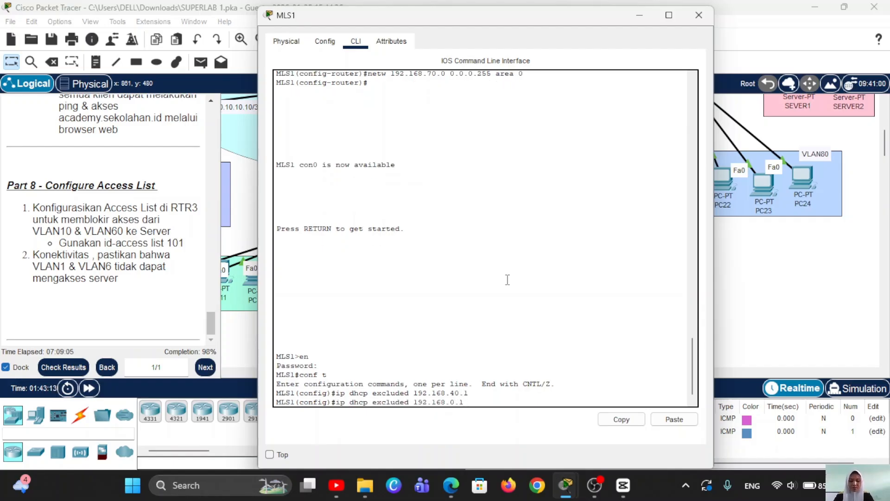
text(5)
key(Return)
Step: Exclude the VLAN60 and VLAN70 gateway addresses 192.168.60.1 and 192.168.70.1 from DHCP on MLS1
key(Up)
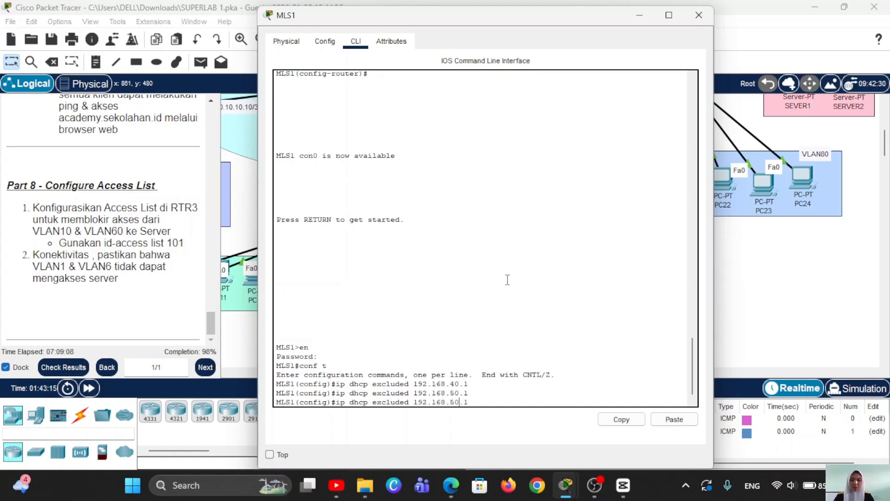
key(BackSpace)
text(6)
key(Return)
key(Up)
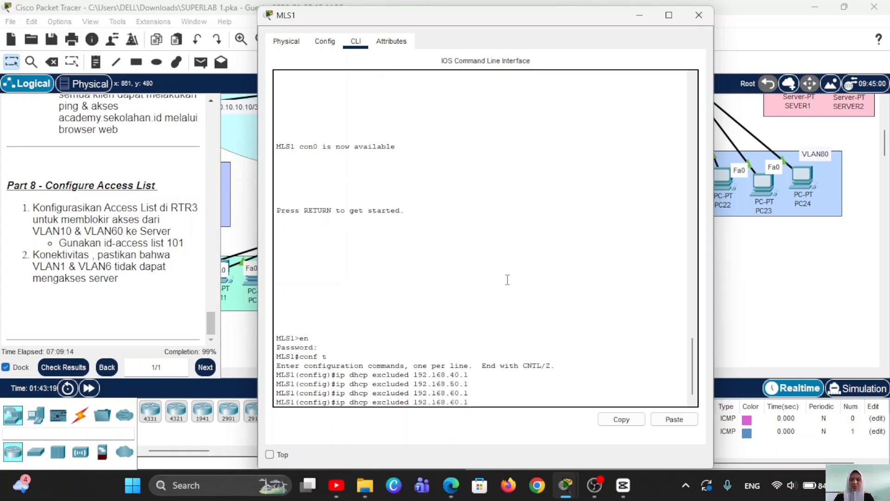
text(7)
key(Return)
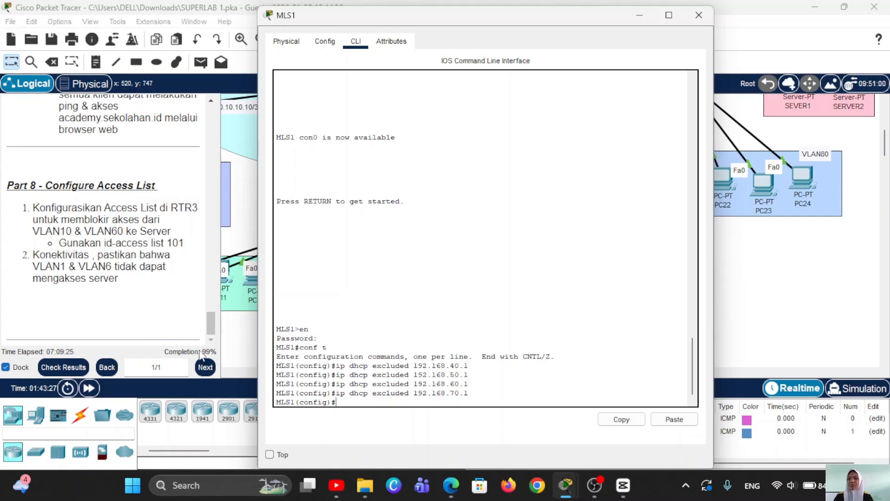
Step: Check the activity results again and go through the whole assessment items list for any remaining incorrect switching item
click(55, 367)
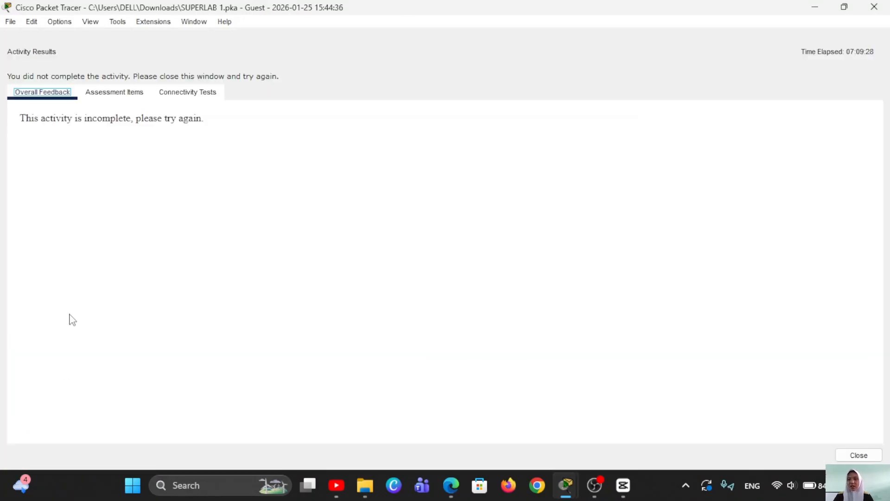
click(111, 91)
scroll(172, 287, down, 12)
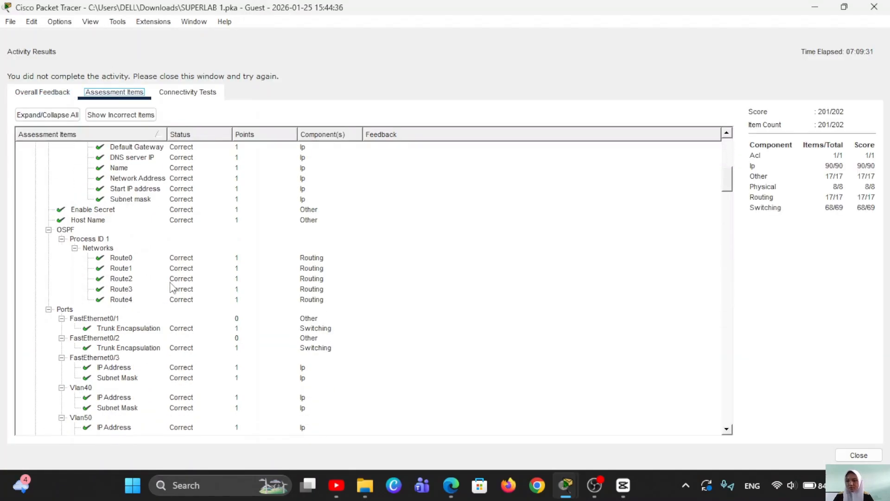
scroll(170, 287, down, 20)
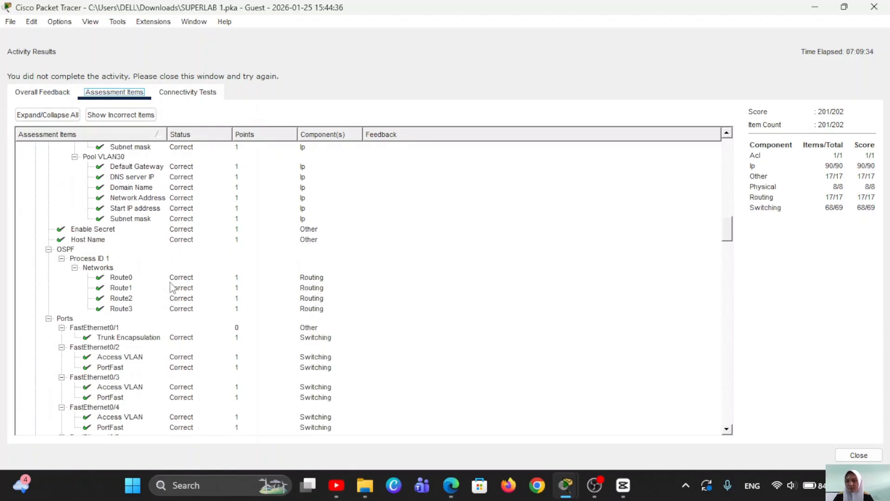
scroll(172, 286, down, 20)
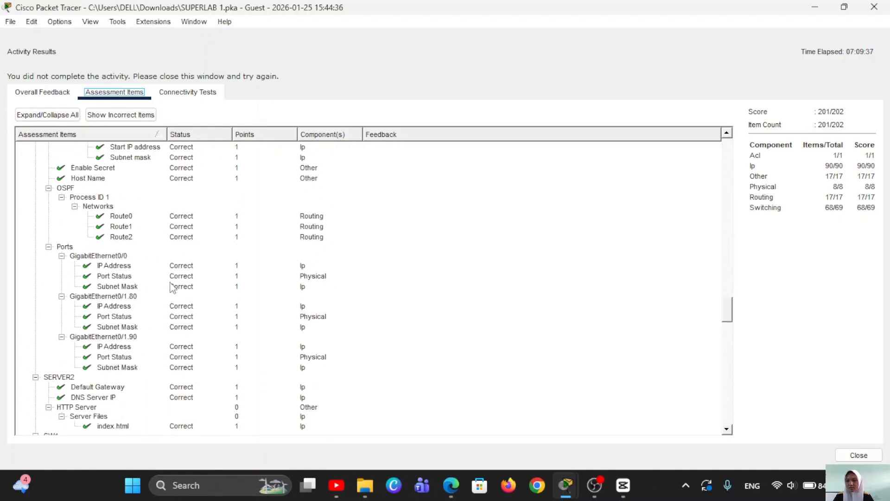
scroll(172, 286, down, 20)
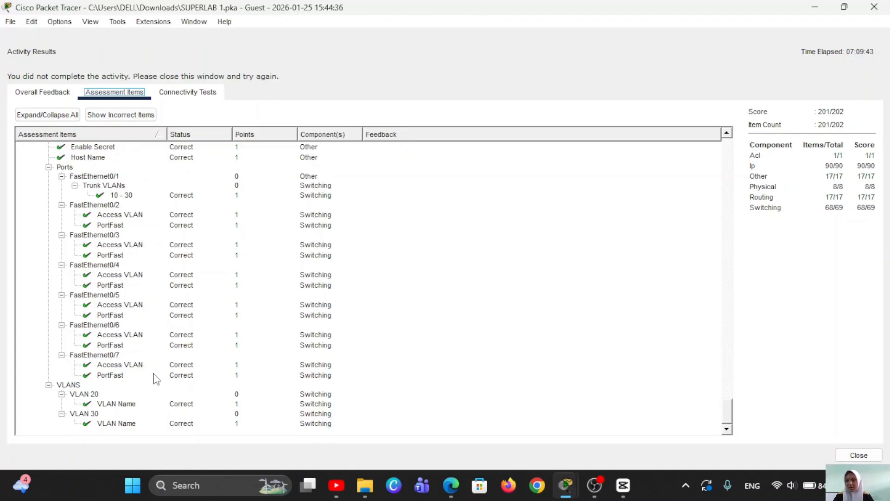
scroll(156, 379, up, 20)
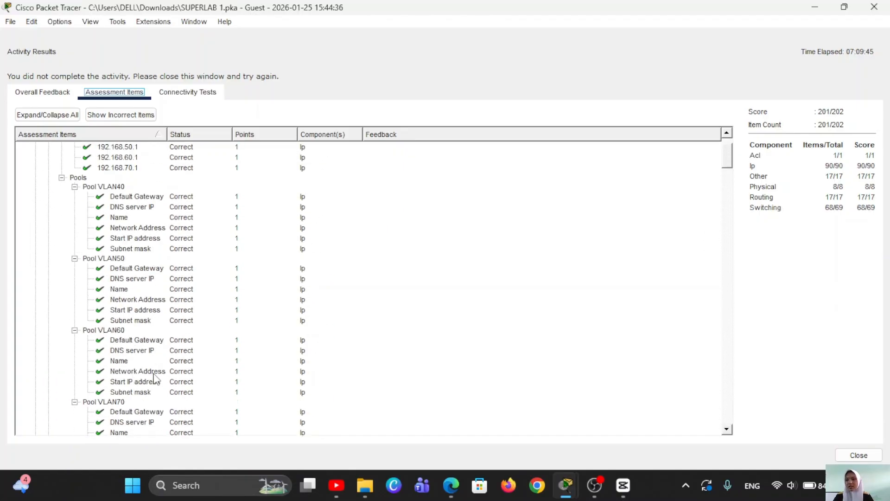
scroll(154, 379, up, 2)
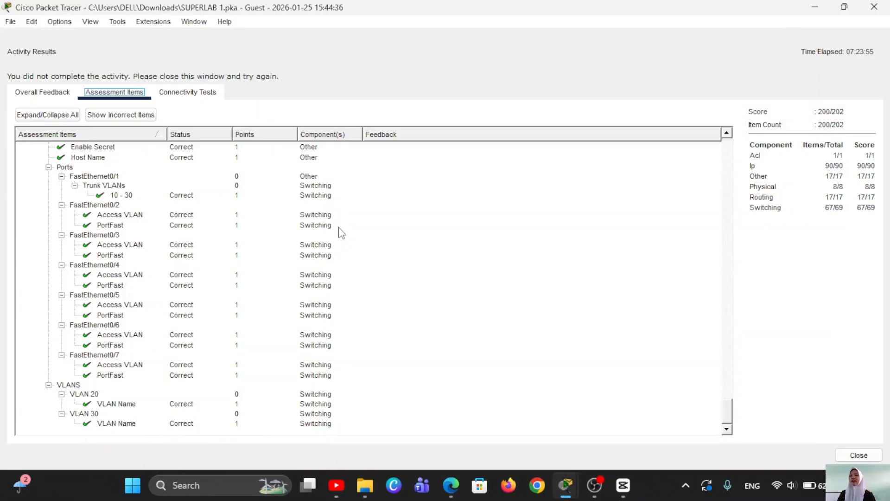
scroll(342, 233, up, 20)
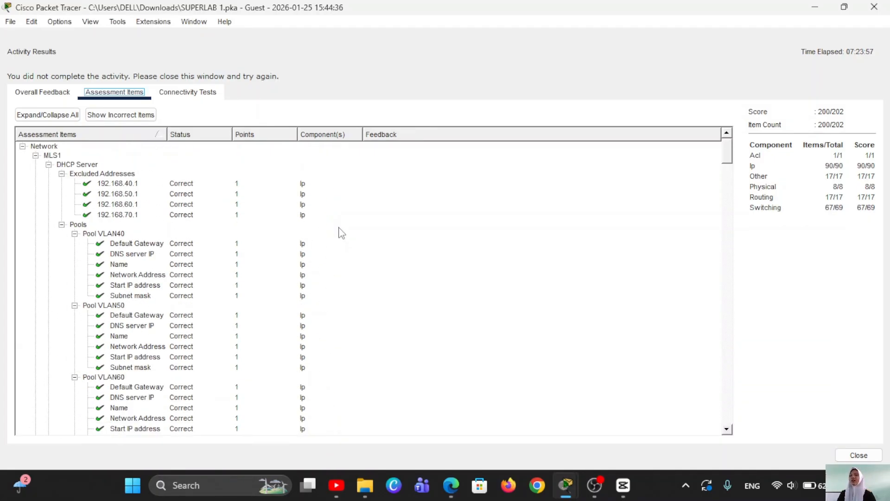